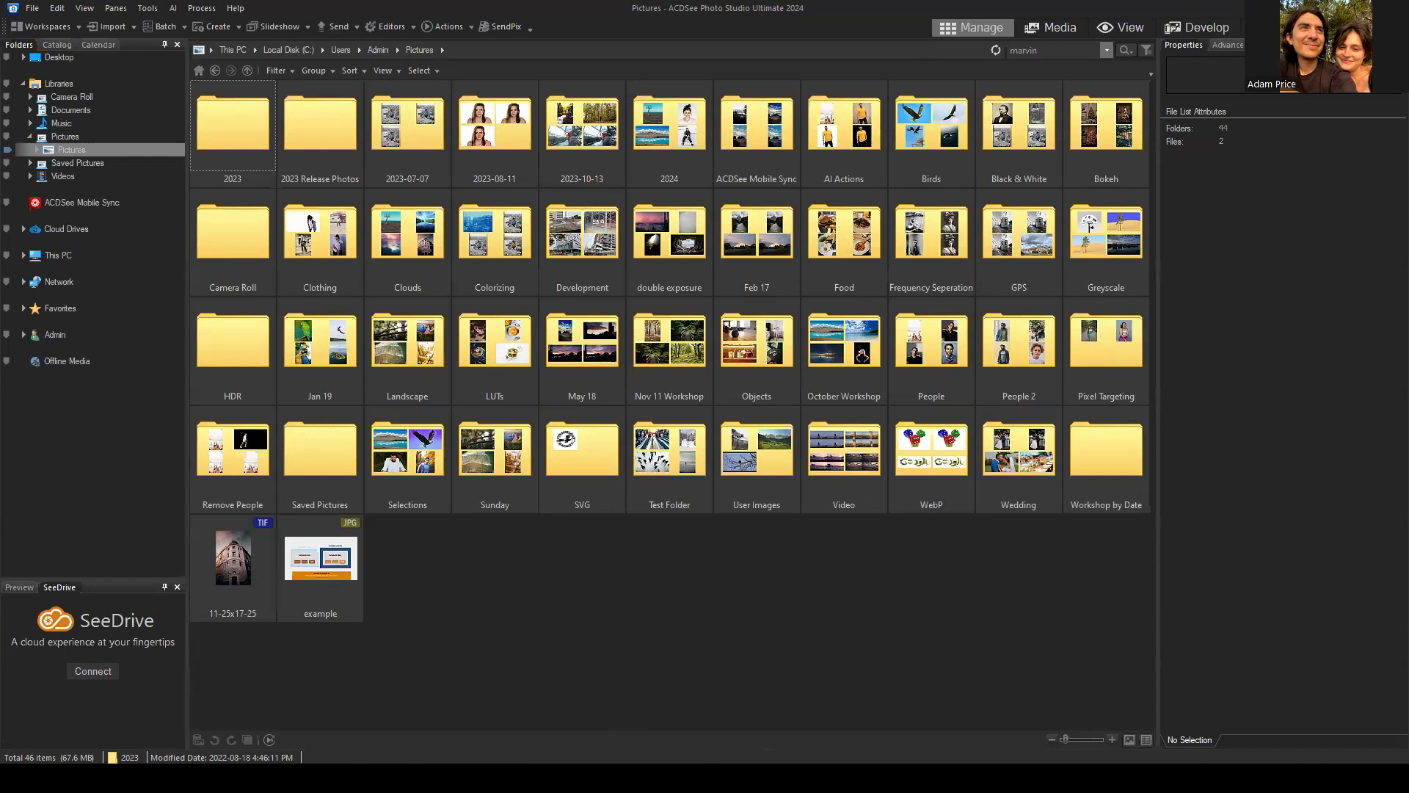
# Open the Landscape folder inside Pictures.
pyautogui.click(975, 574)
pyautogui.click(403, 334)
pyautogui.doubleClick(403, 334)
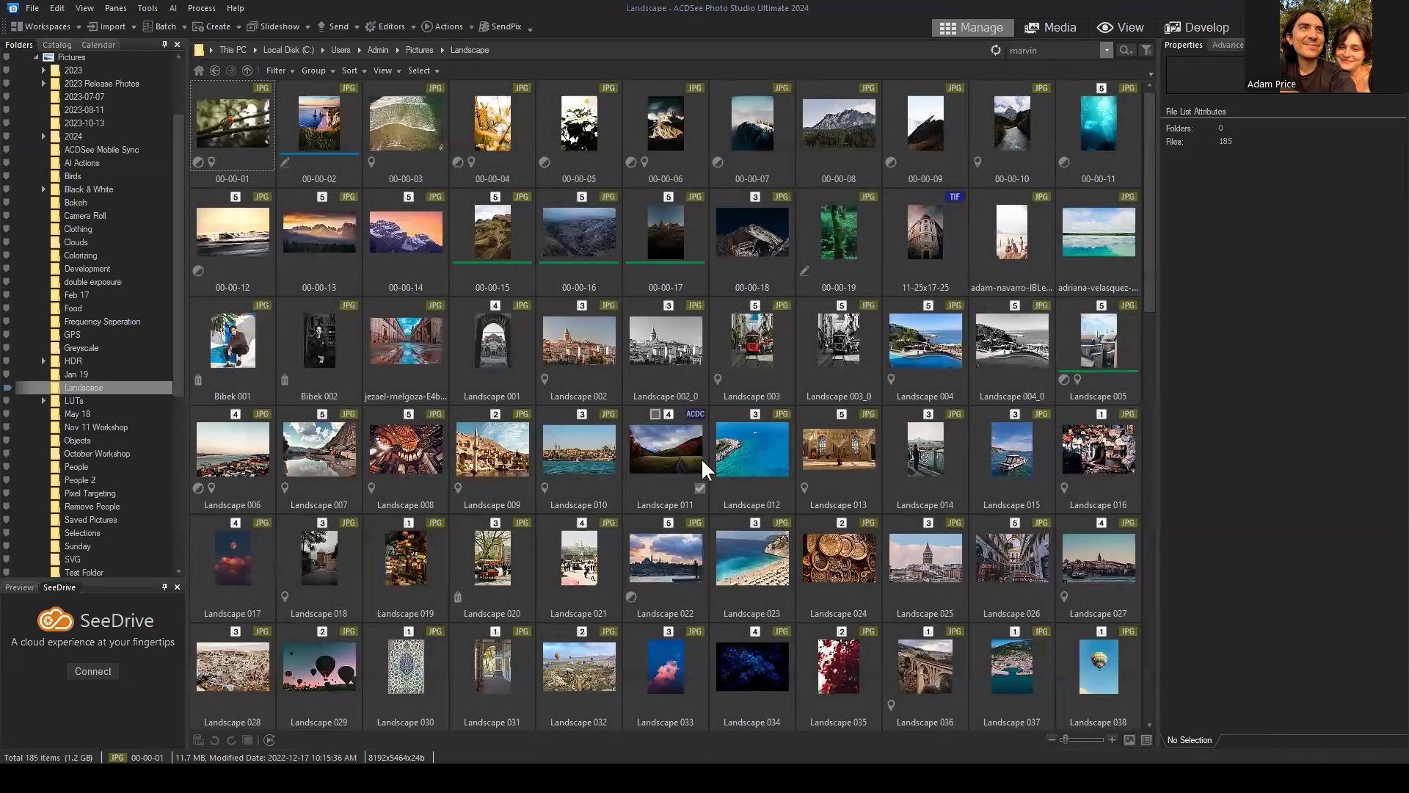
# Browse the landscape thumbnails, select the Landscape 117 photo and open it in Edit mode.
pyautogui.scroll(-3, 596, 394)
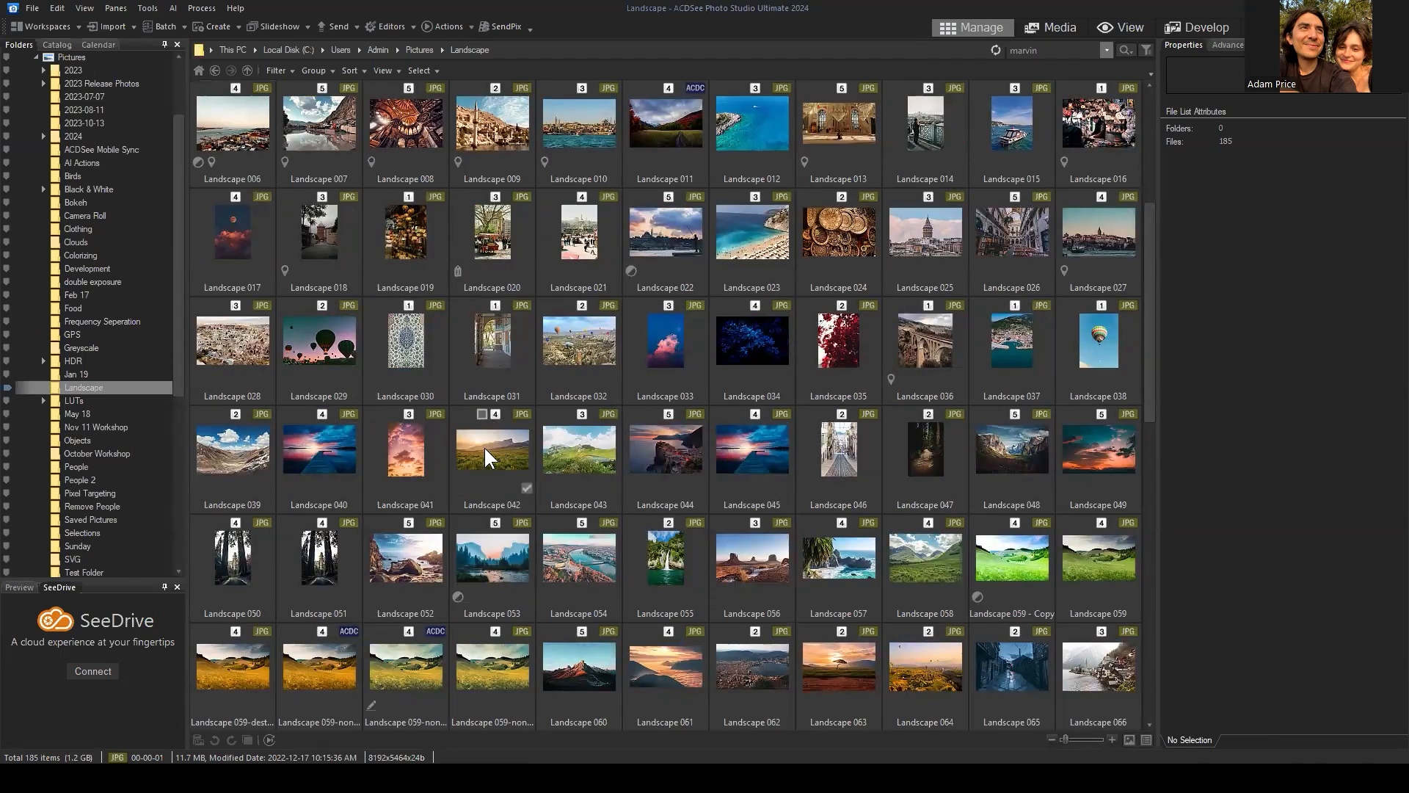
pyautogui.scroll(-4, 477, 446)
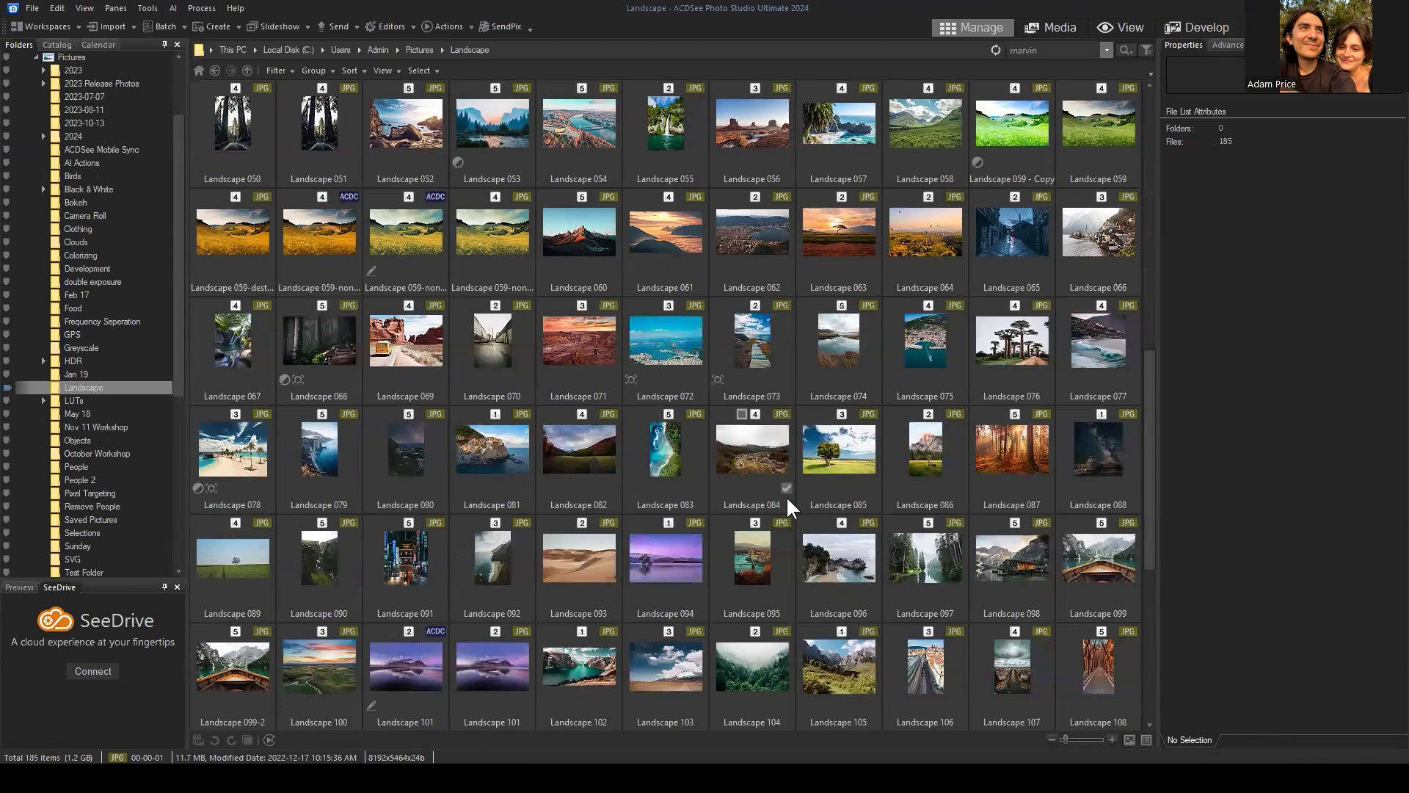
pyautogui.scroll(-2, 786, 495)
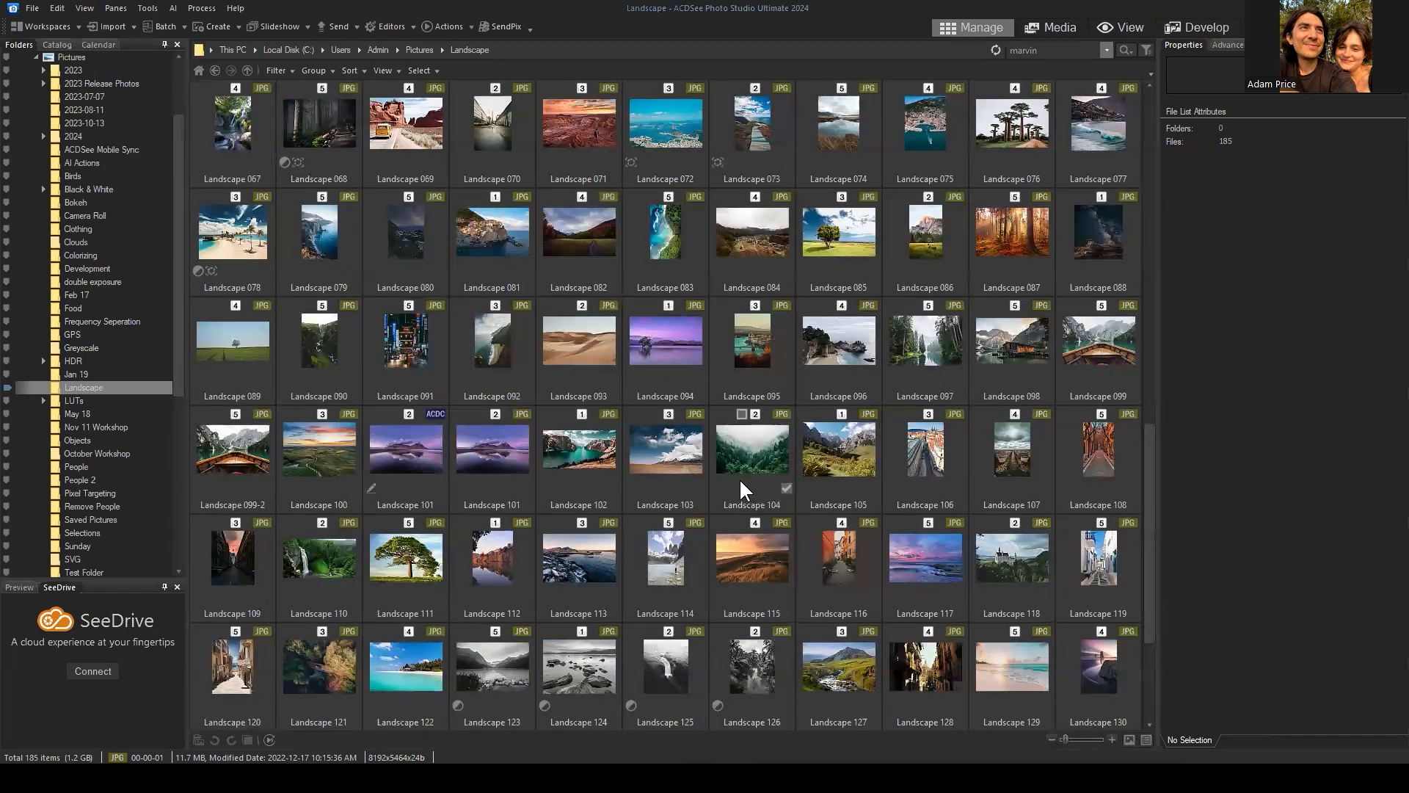
pyautogui.click(501, 453)
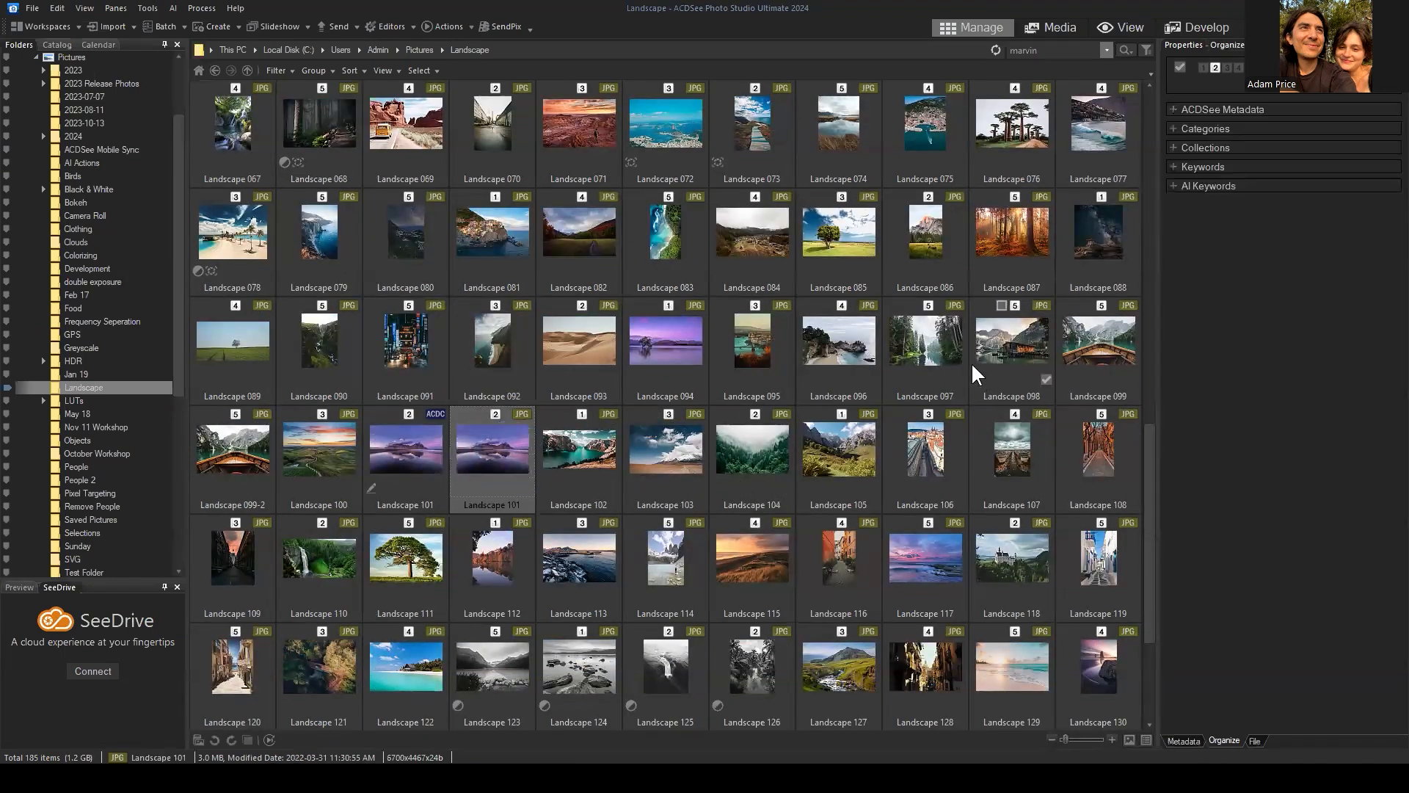
pyautogui.click(947, 574)
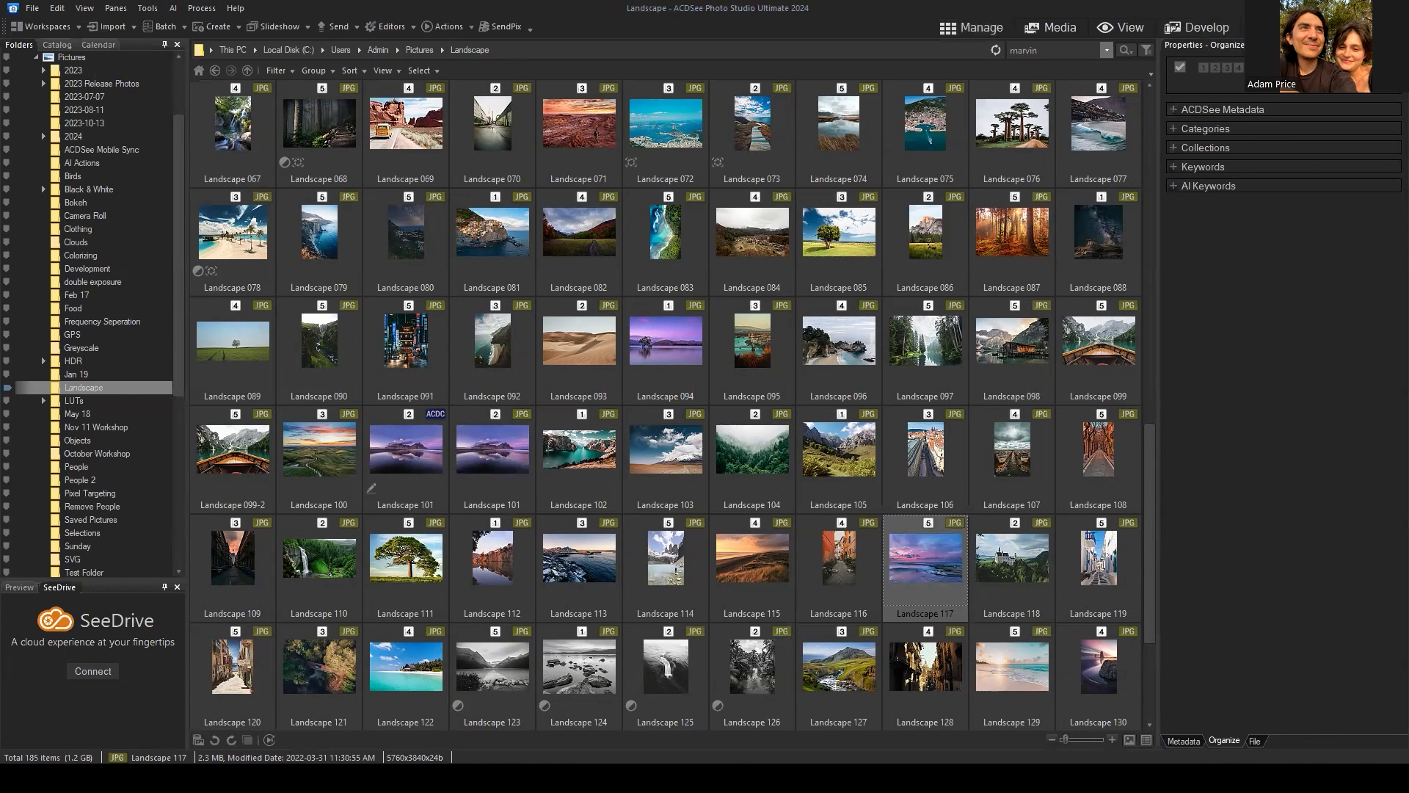
pyautogui.hotkey('ctrl', 'e')
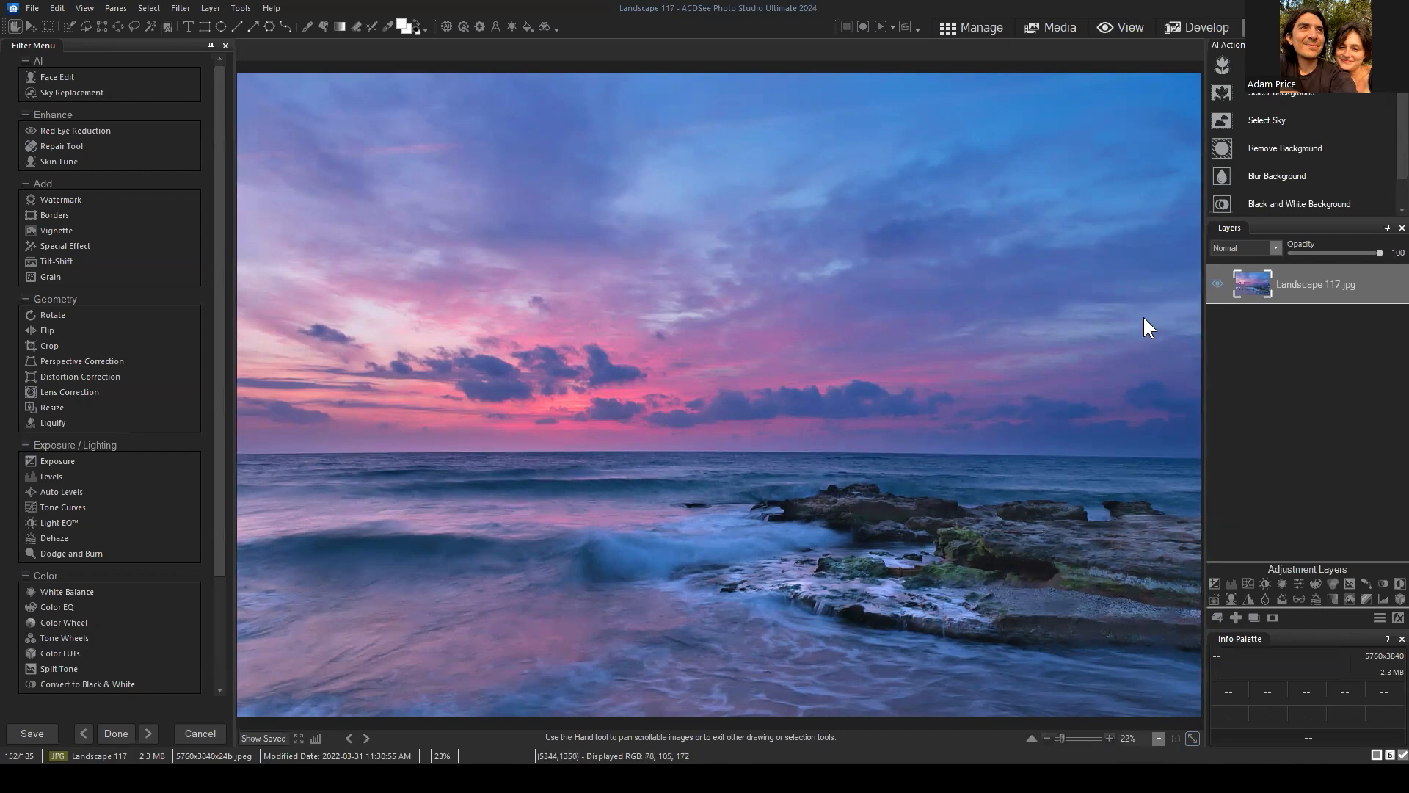
pyautogui.click(1343, 406)
pyautogui.click(1268, 391)
pyautogui.click(151, 9)
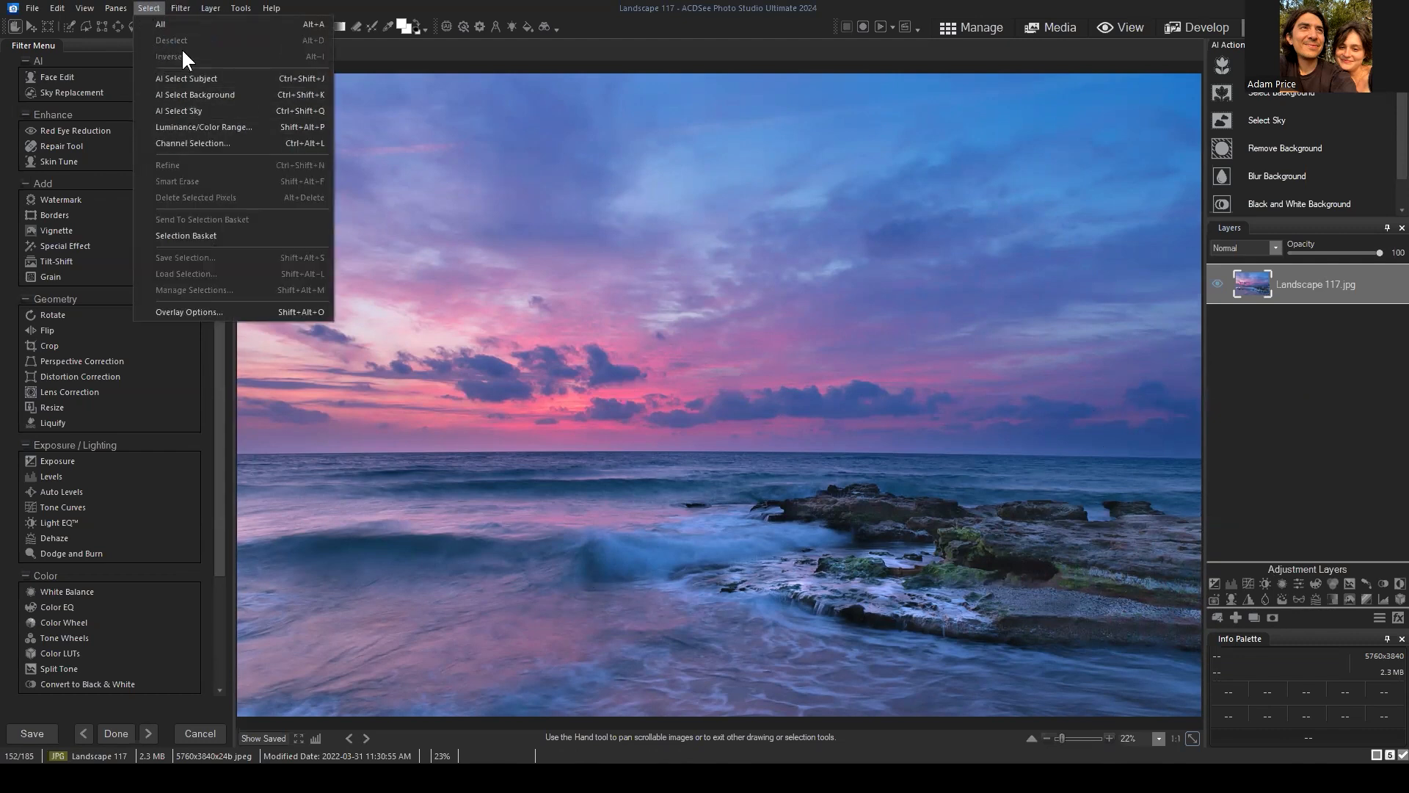
pyautogui.moveTo(210, 8)
pyautogui.moveTo(154, 9)
pyautogui.click(226, 352)
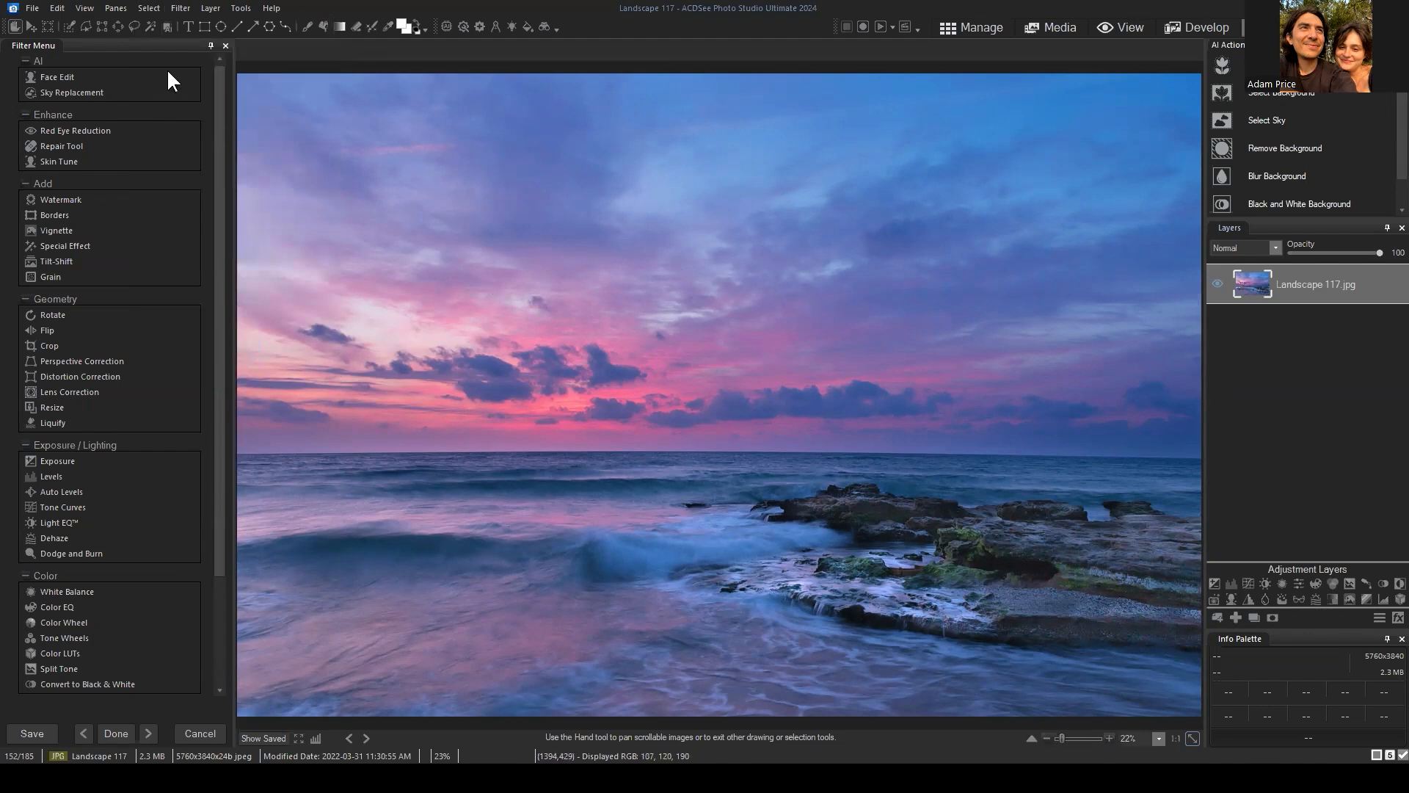
# Lasso-select a large rounded area across the middle of the sky and horizon, adding bulges above and below it.
pyautogui.click(134, 27)
pyautogui.moveTo(740, 494)
pyautogui.mouseDown()
pyautogui.moveTo(508, 474)
pyautogui.moveTo(690, 275)
pyautogui.moveTo(965, 455)
pyautogui.moveTo(800, 511)
pyautogui.moveTo(673, 492)
pyautogui.mouseUp()
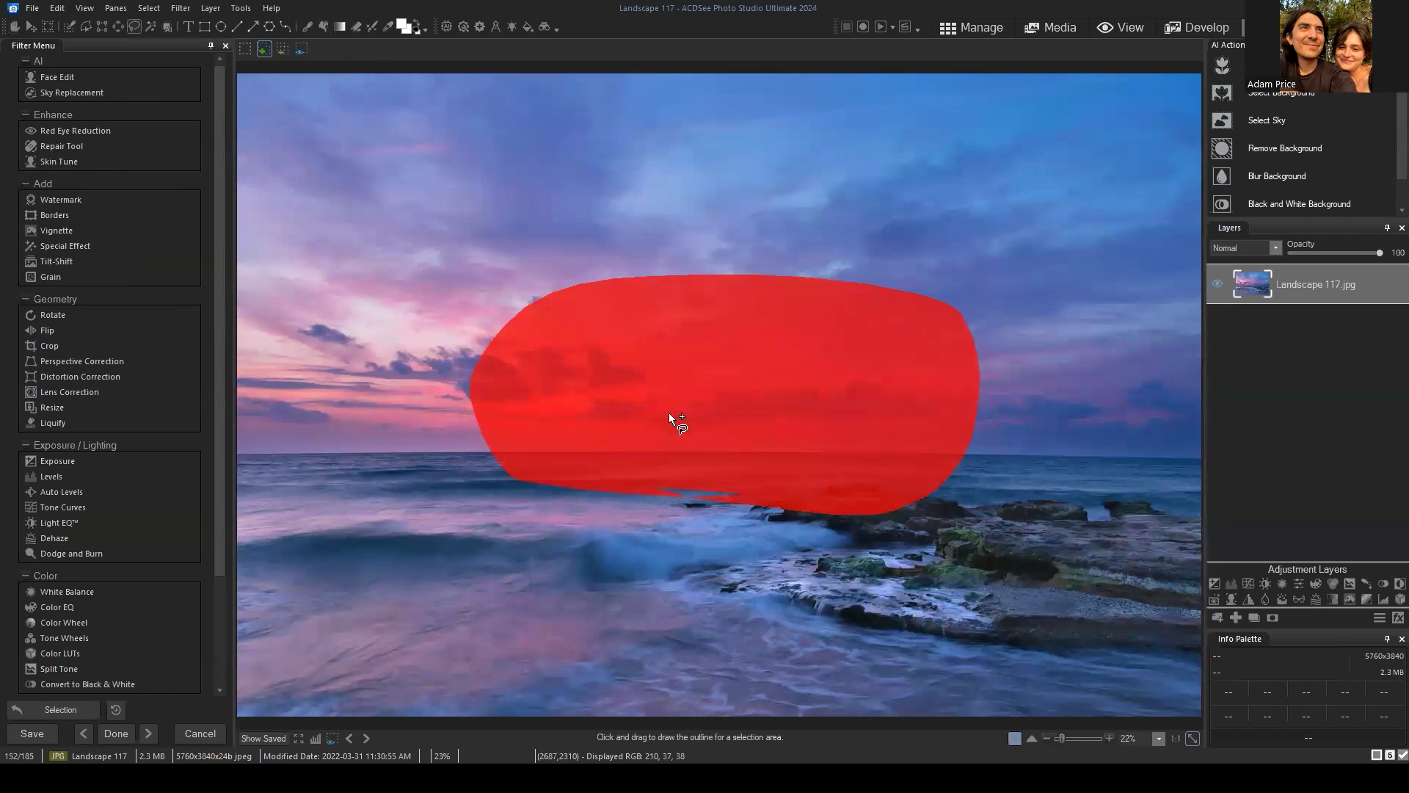
pyautogui.moveTo(689, 301)
pyautogui.mouseDown()
pyautogui.moveTo(751, 212)
pyautogui.moveTo(605, 342)
pyautogui.mouseUp()
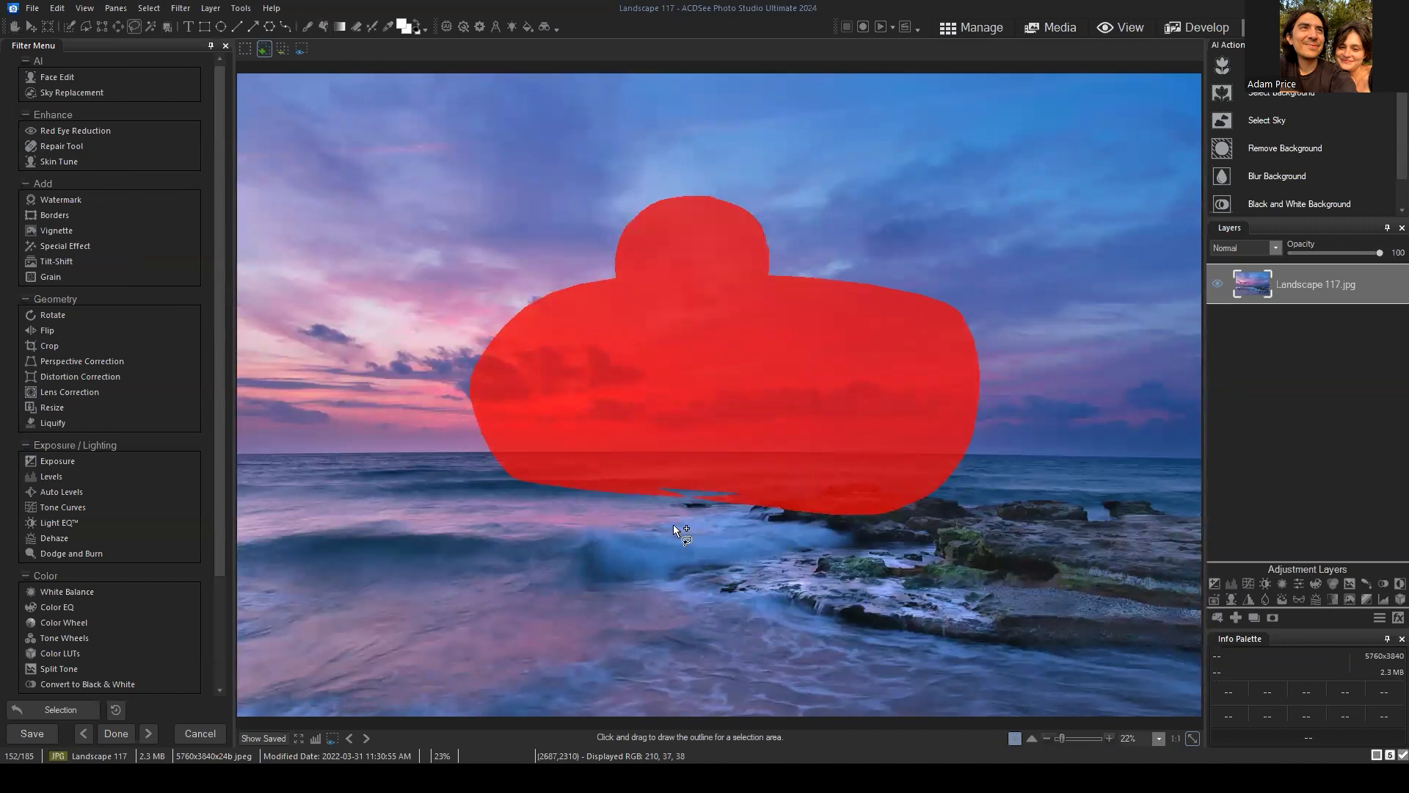
pyautogui.moveTo(613, 435)
pyautogui.mouseDown()
pyautogui.moveTo(712, 416)
pyautogui.moveTo(684, 502)
pyautogui.mouseUp()
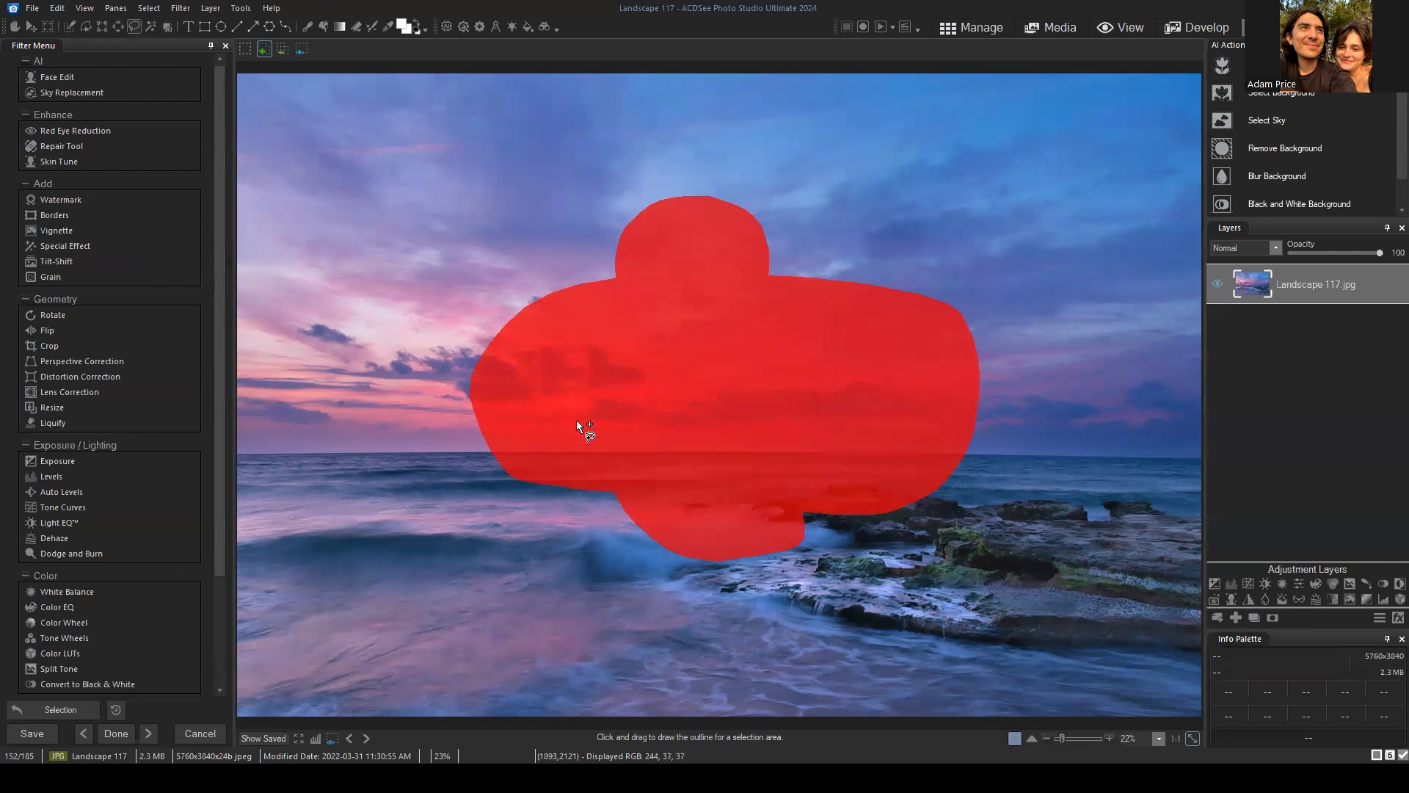
# Add a Vibrance adjustment layer masked to the lassoed area and set Vibrance to 100.
pyautogui.click(1297, 581)
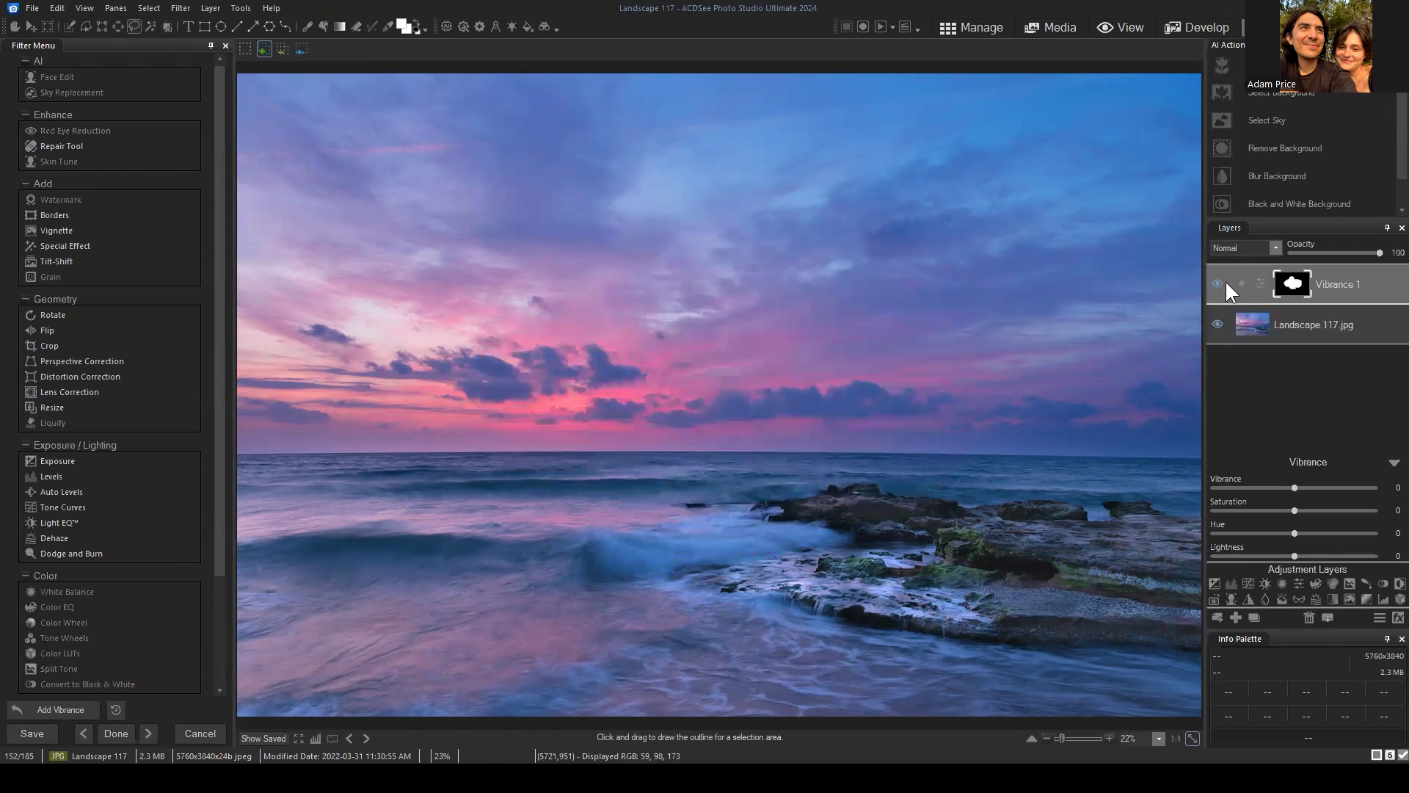
pyautogui.moveTo(1349, 282); pyautogui.dragTo(1341, 285)
pyautogui.moveTo(1295, 487); pyautogui.dragTo(1377, 488)
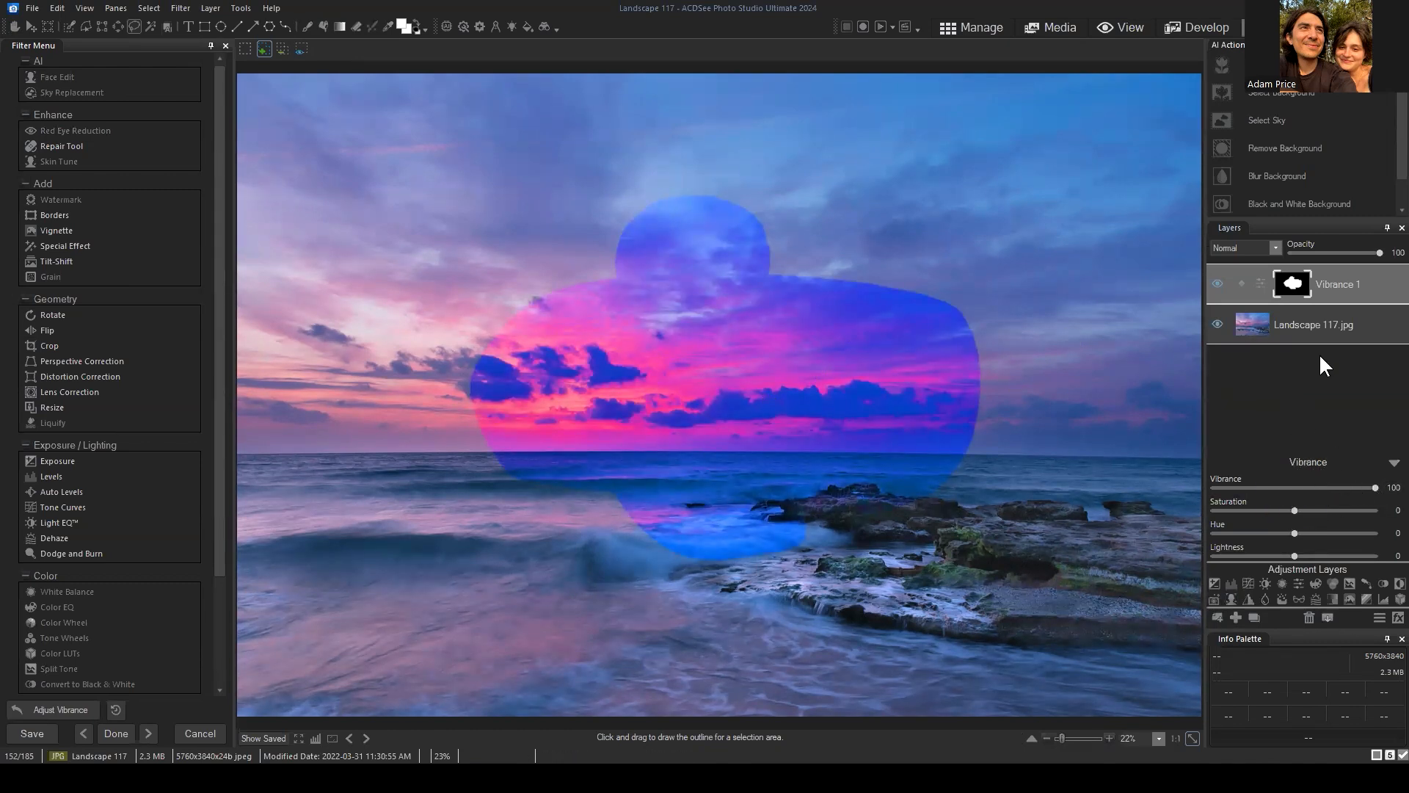
# Hide the Vibrance adjustment layer.
pyautogui.click(1325, 278)
pyautogui.click(1335, 276)
pyautogui.click(1339, 282)
pyautogui.click(1219, 285)
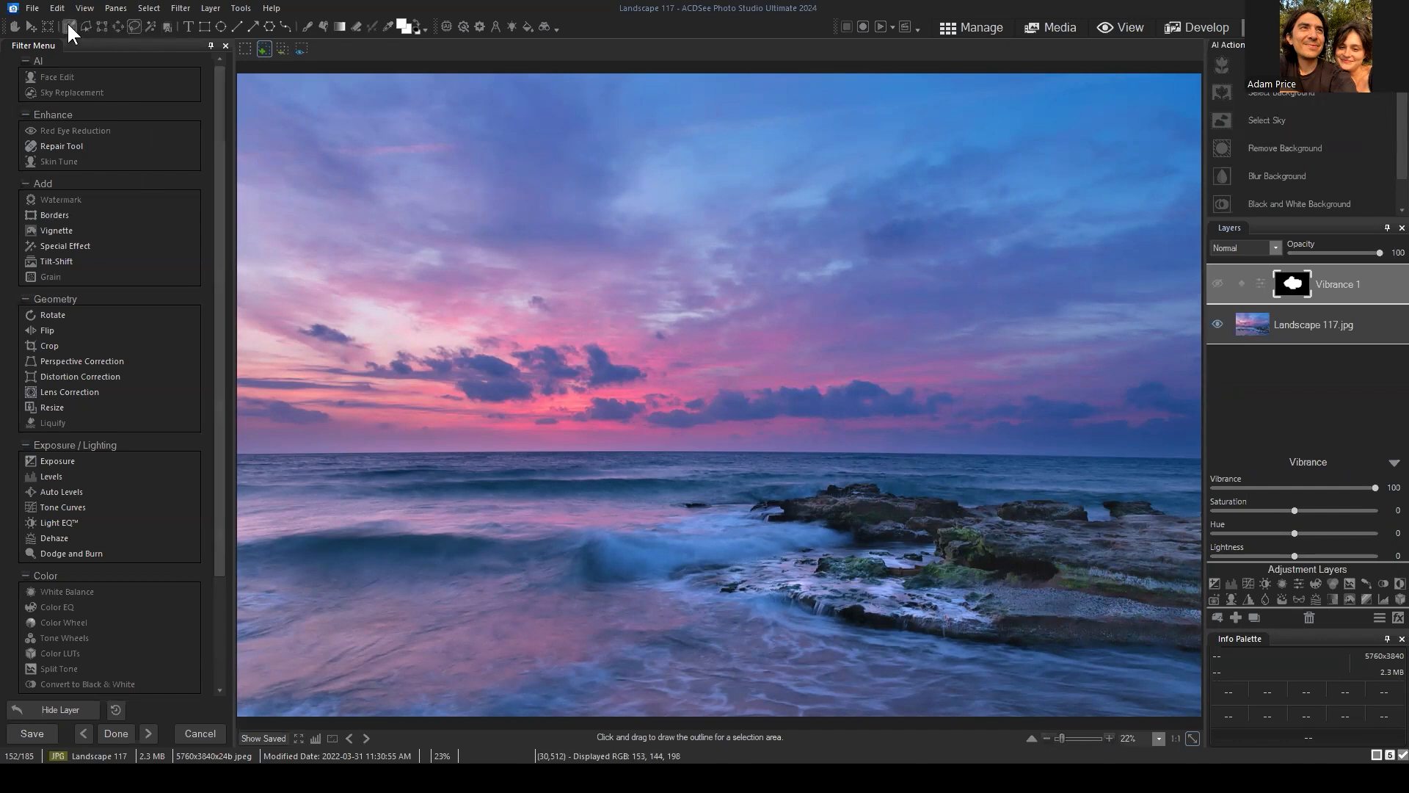
pyautogui.click(85, 27)
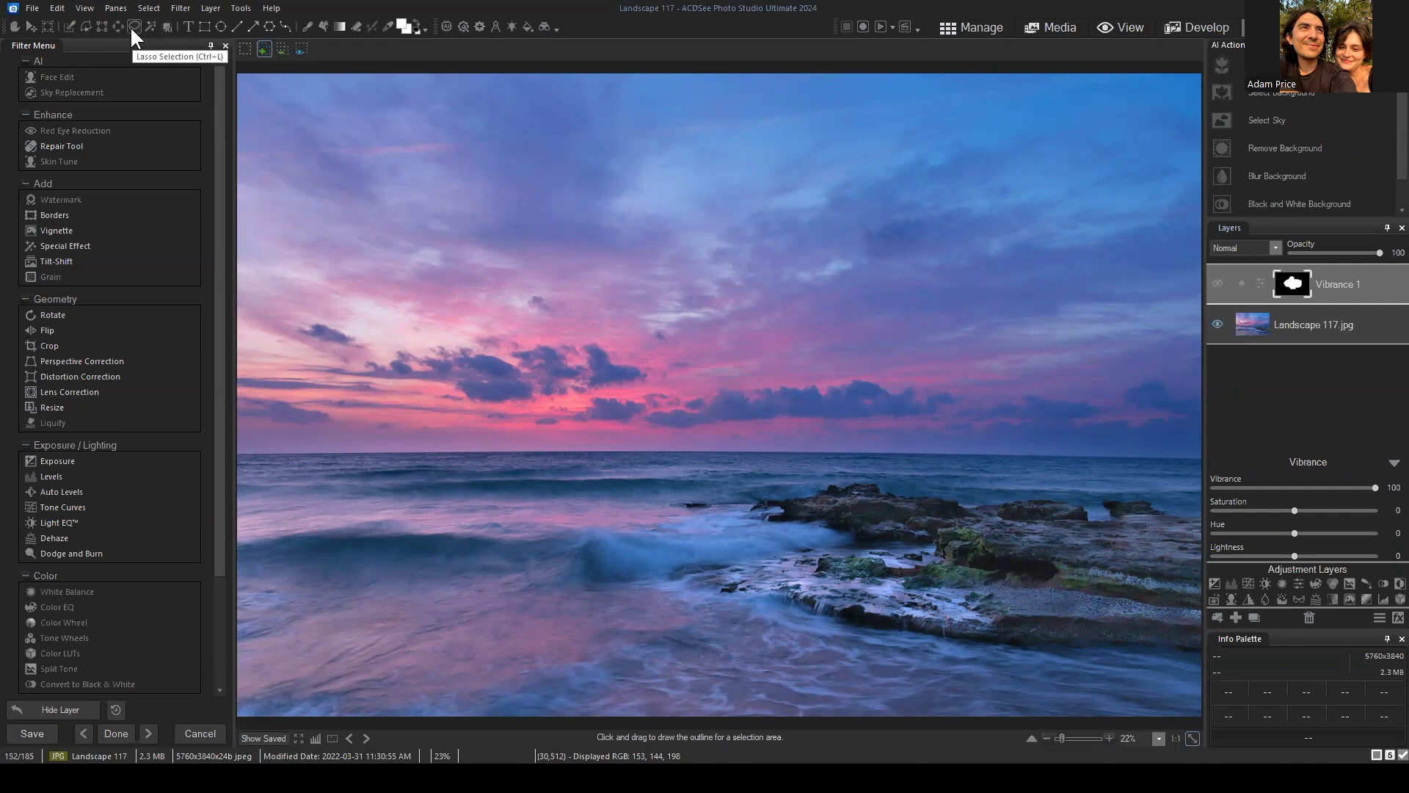
pyautogui.click(148, 9)
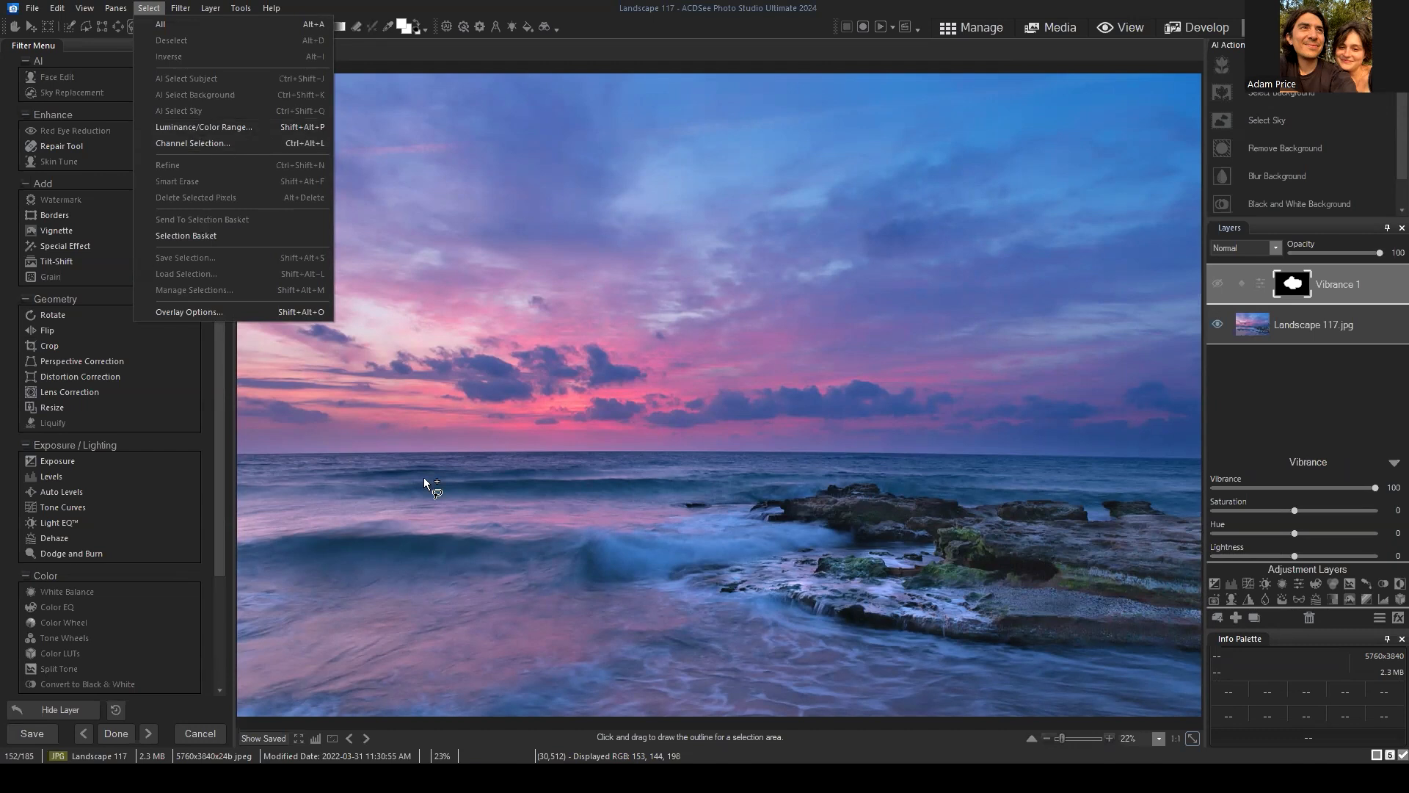
pyautogui.click(222, 349)
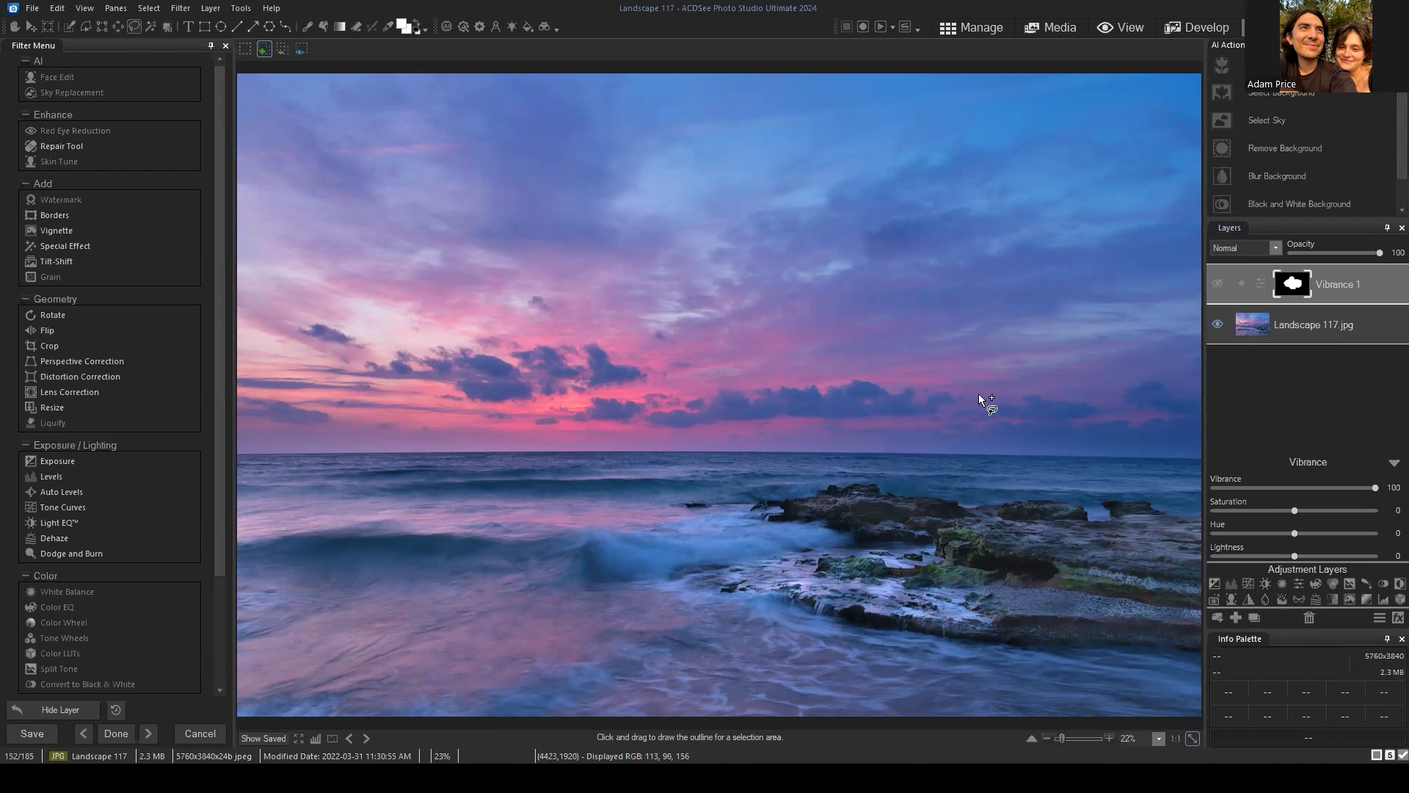
# Lasso-select three separate areas shaped like a smiling face: two eyes in the sky and a mouth across the horizon.
pyautogui.moveTo(628, 216); pyautogui.dragTo(623, 204)
pyautogui.moveTo(811, 207)
pyautogui.mouseDown()
pyautogui.moveTo(839, 317)
pyautogui.moveTo(826, 189)
pyautogui.mouseUp()
pyautogui.moveTo(491, 398)
pyautogui.mouseDown()
pyautogui.moveTo(568, 529)
pyautogui.moveTo(728, 564)
pyautogui.moveTo(811, 511)
pyautogui.moveTo(875, 412)
pyautogui.moveTo(635, 426)
pyautogui.moveTo(474, 402)
pyautogui.mouseUp()
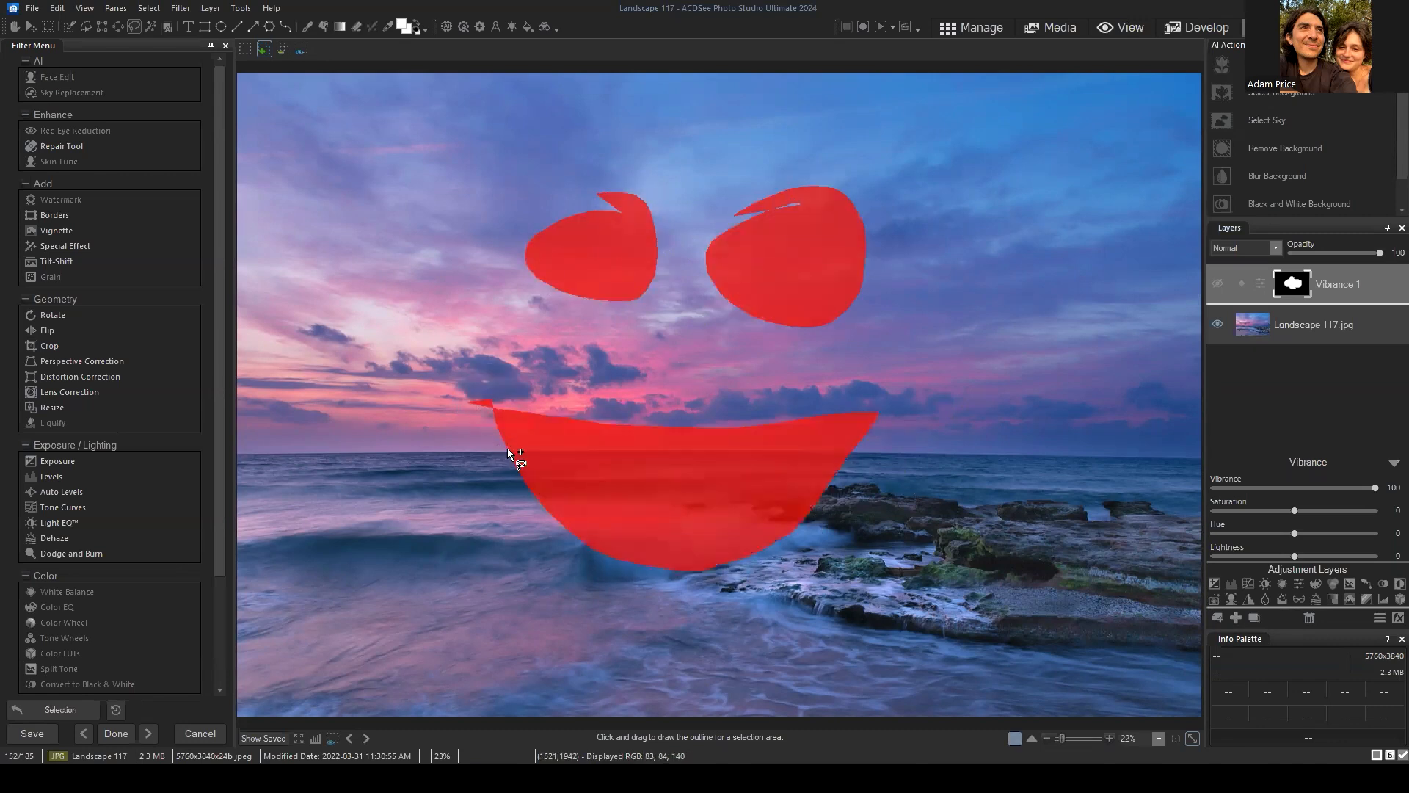
# Change the selection overlay to Marching Ants.
pyautogui.click(149, 9)
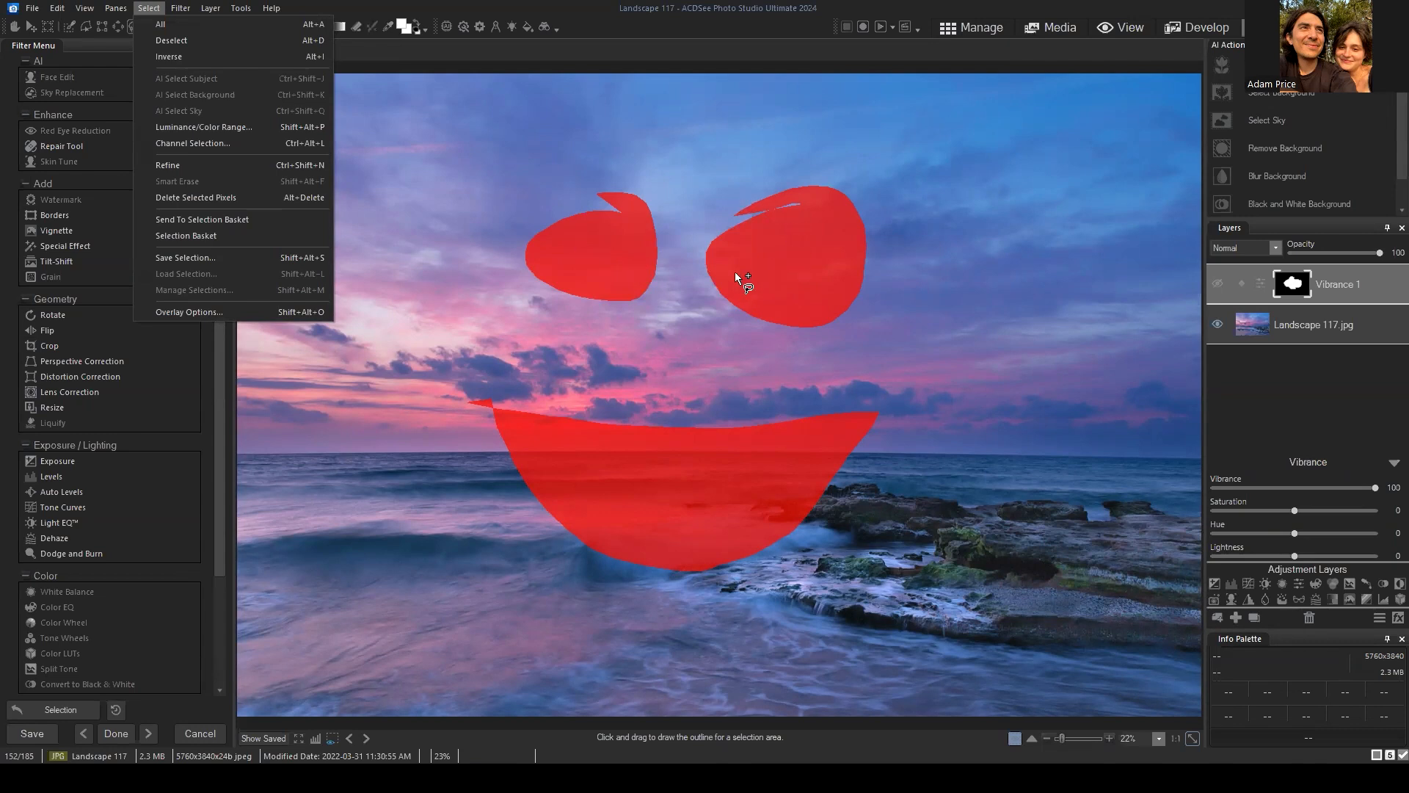
pyautogui.click(187, 311)
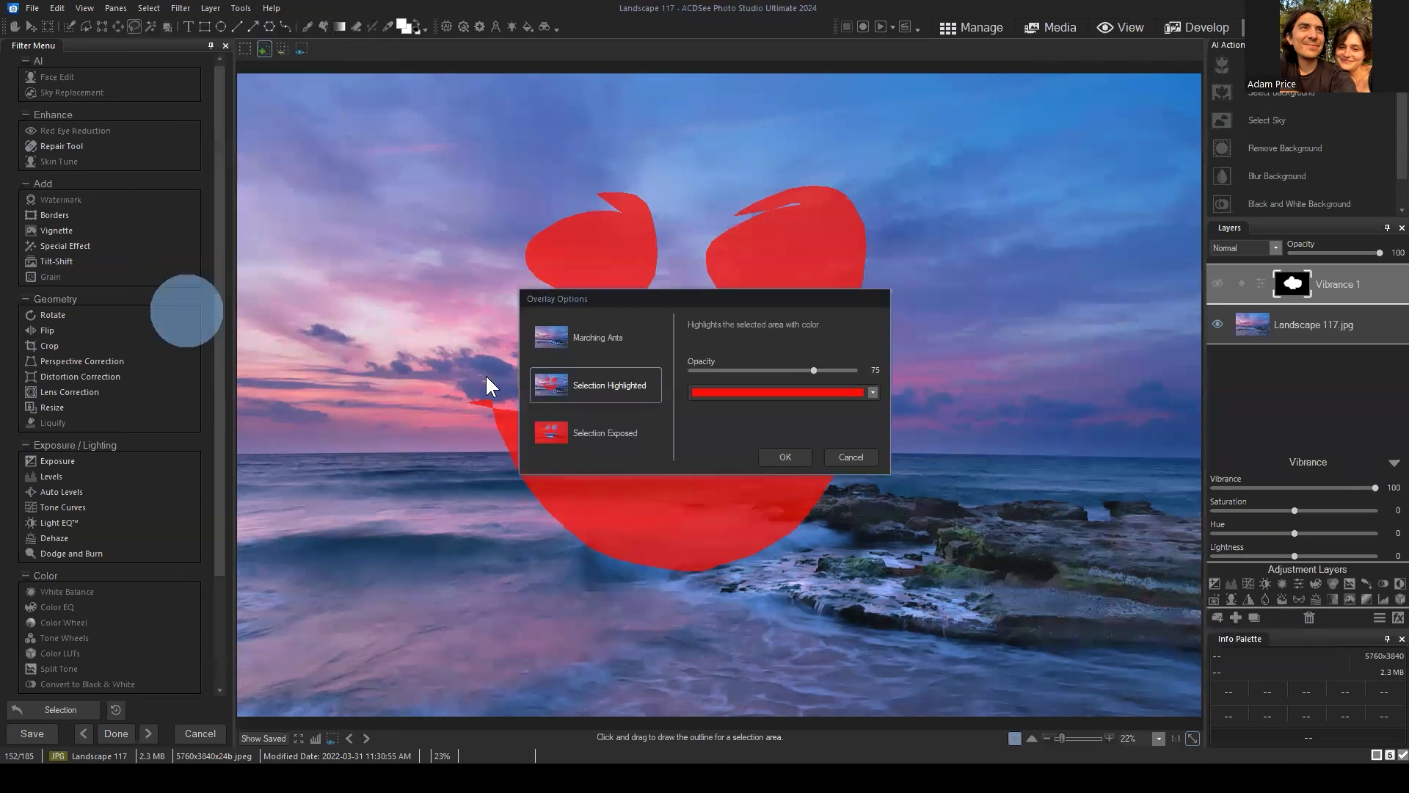
pyautogui.click(597, 330)
pyautogui.click(787, 456)
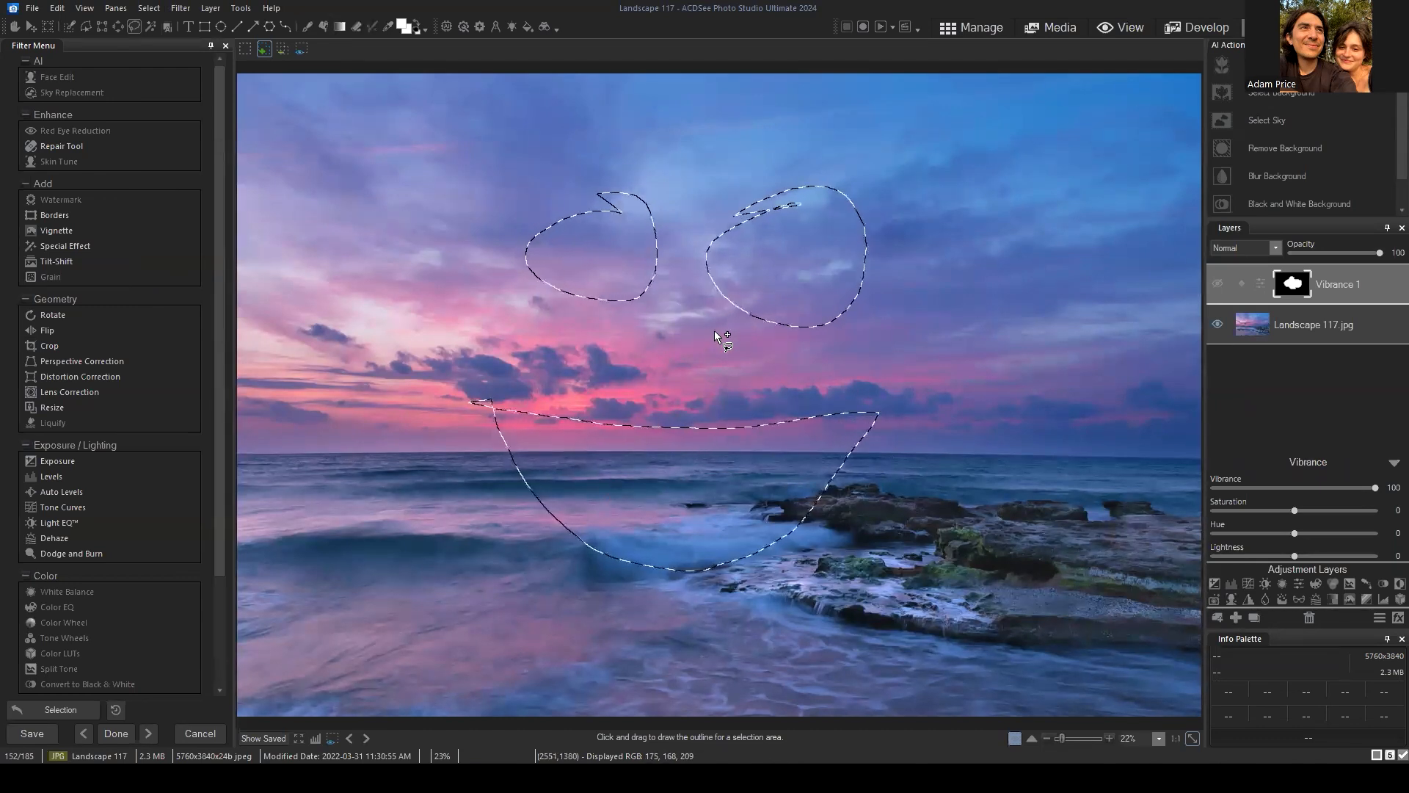
# Switch the selection overlay back to Selection Highlighted.
pyautogui.click(149, 8)
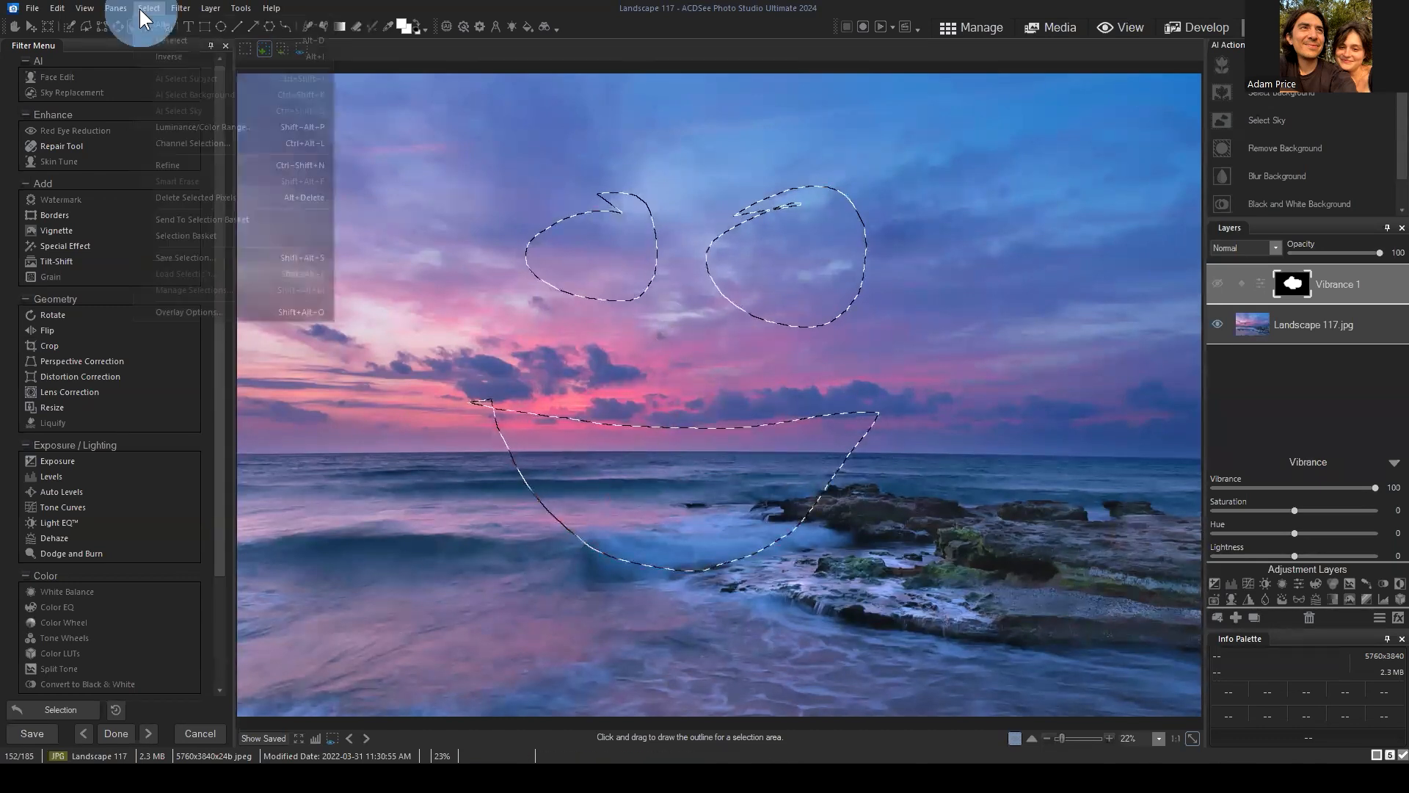
pyautogui.click(189, 311)
pyautogui.click(610, 386)
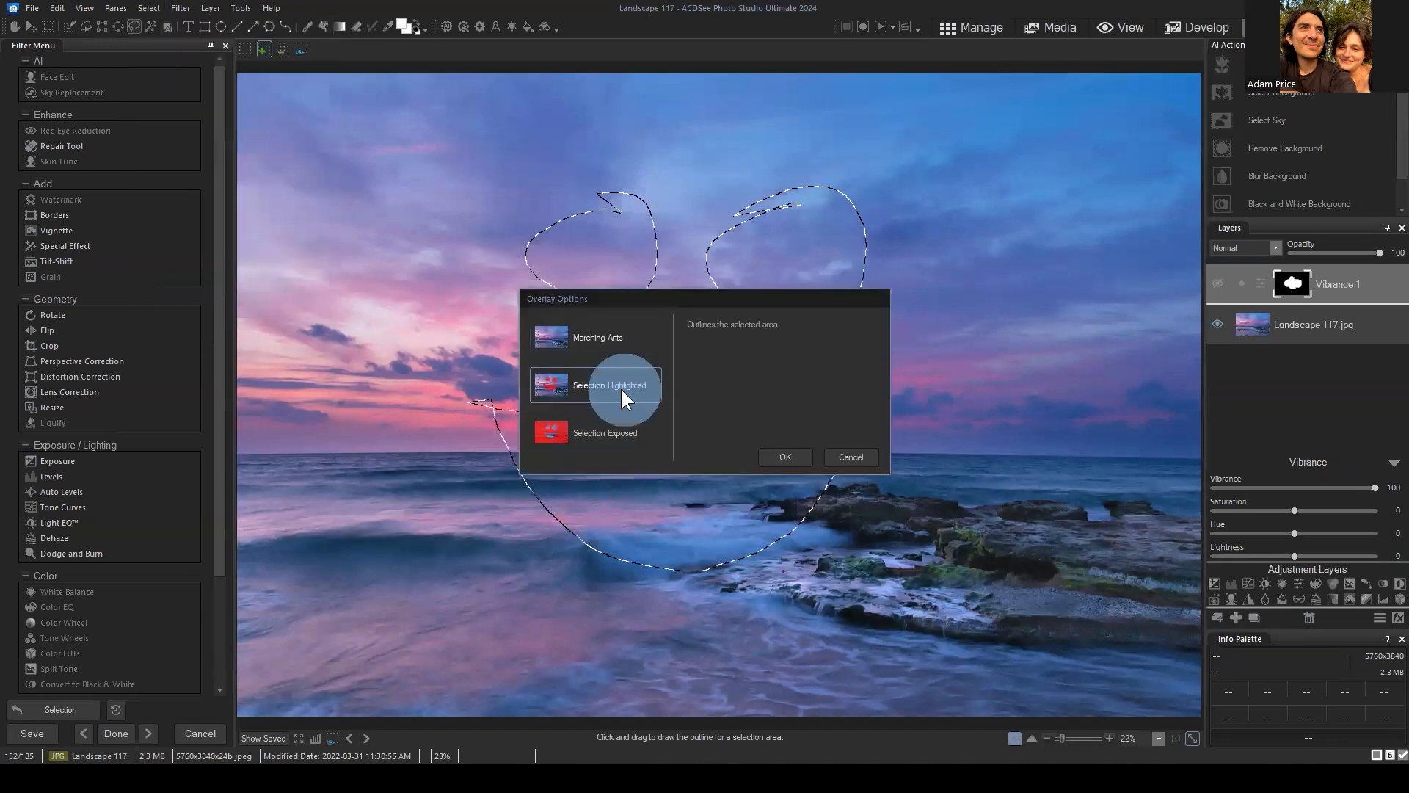
pyautogui.click(785, 457)
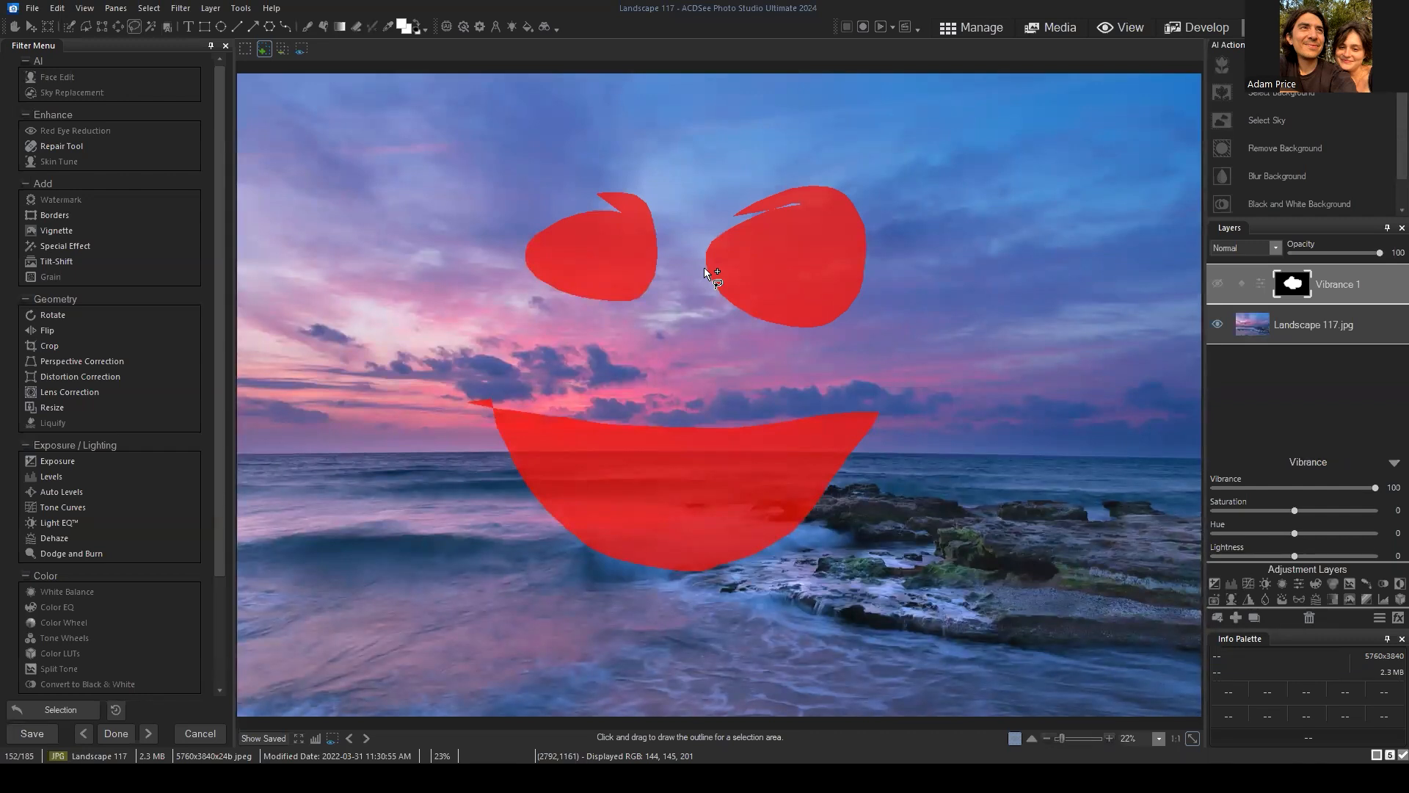
# Change the selection overlay to Selection Exposed.
pyautogui.click(149, 8)
pyautogui.click(209, 312)
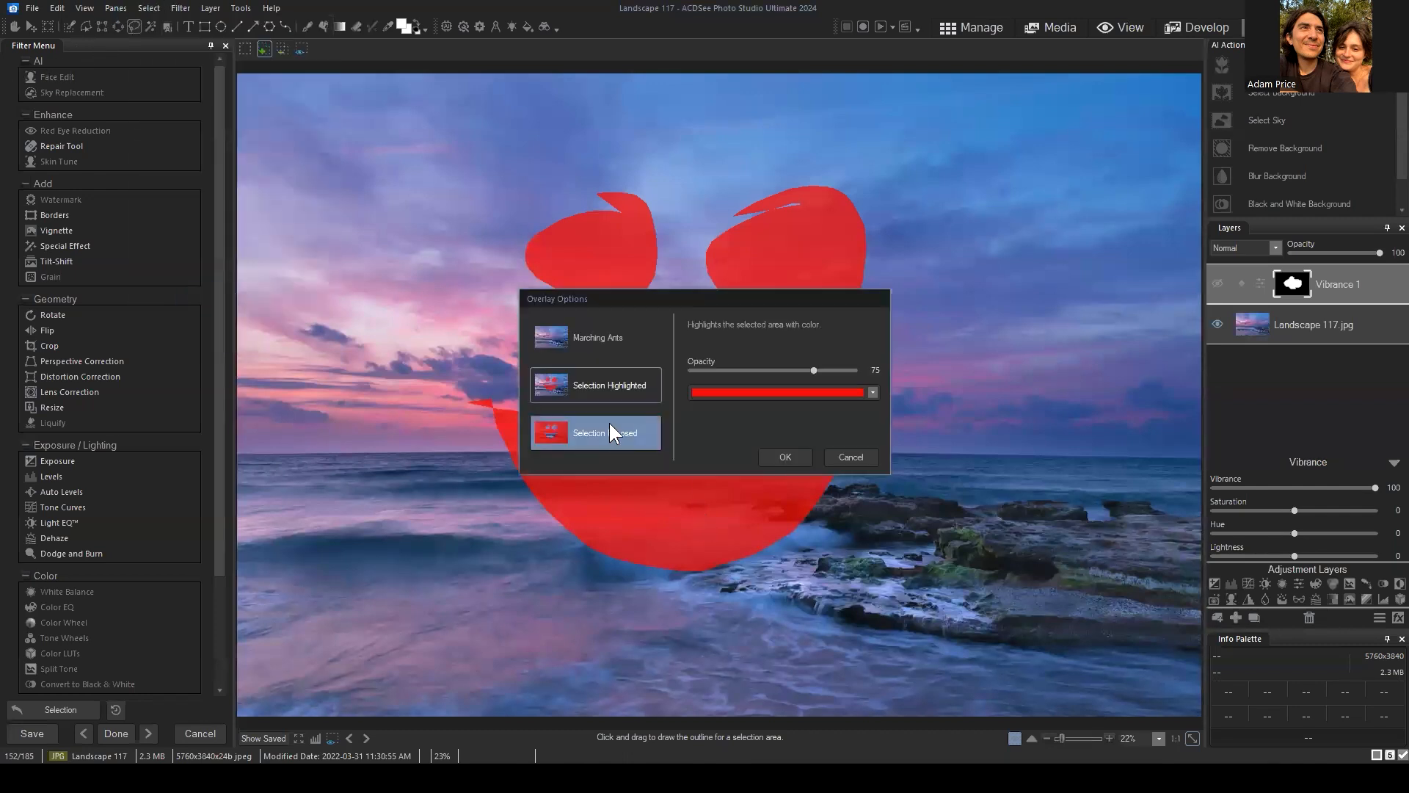
pyautogui.click(591, 428)
pyautogui.click(774, 458)
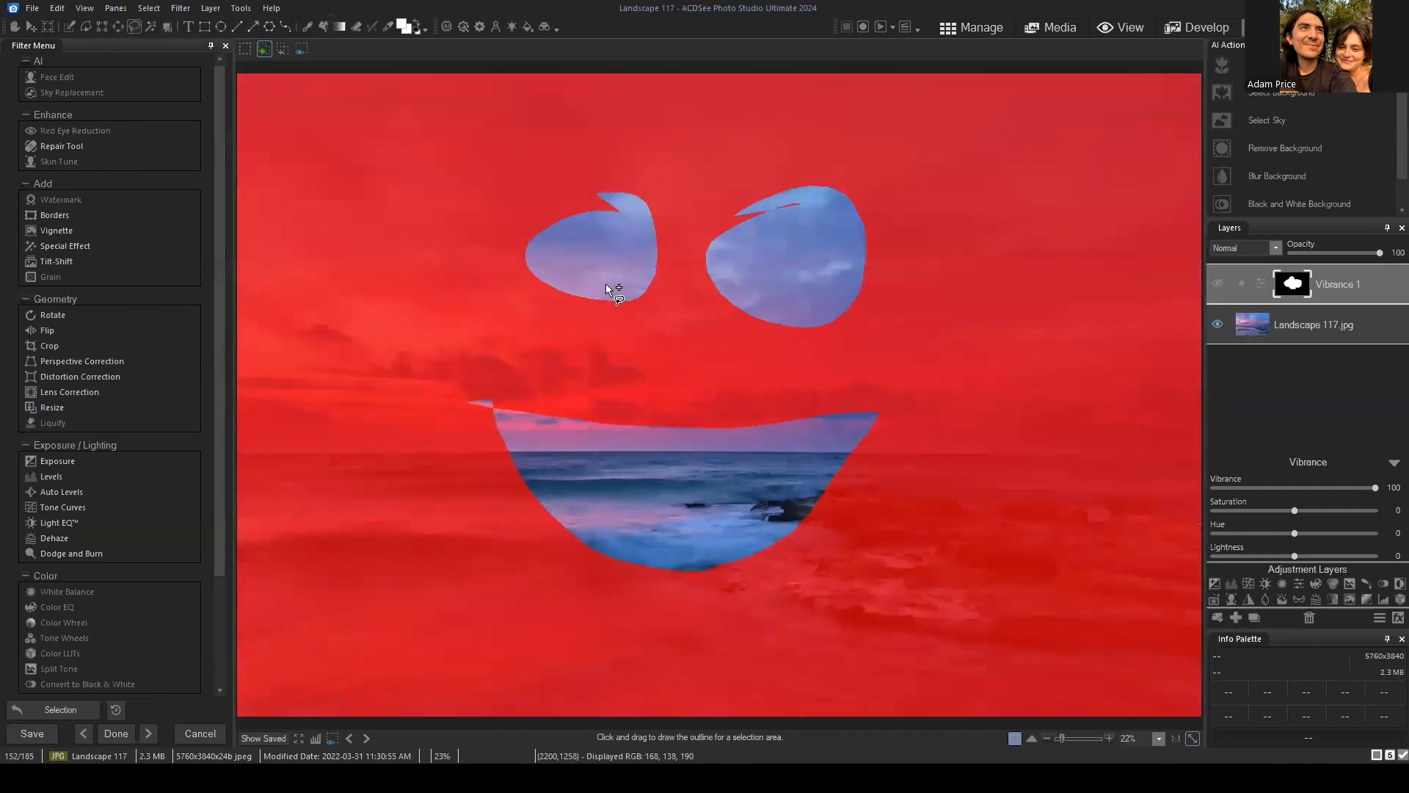
# Restore the Selection Highlighted overlay so the selected areas are coloured instead of the unselected ones.
pyautogui.click(149, 8)
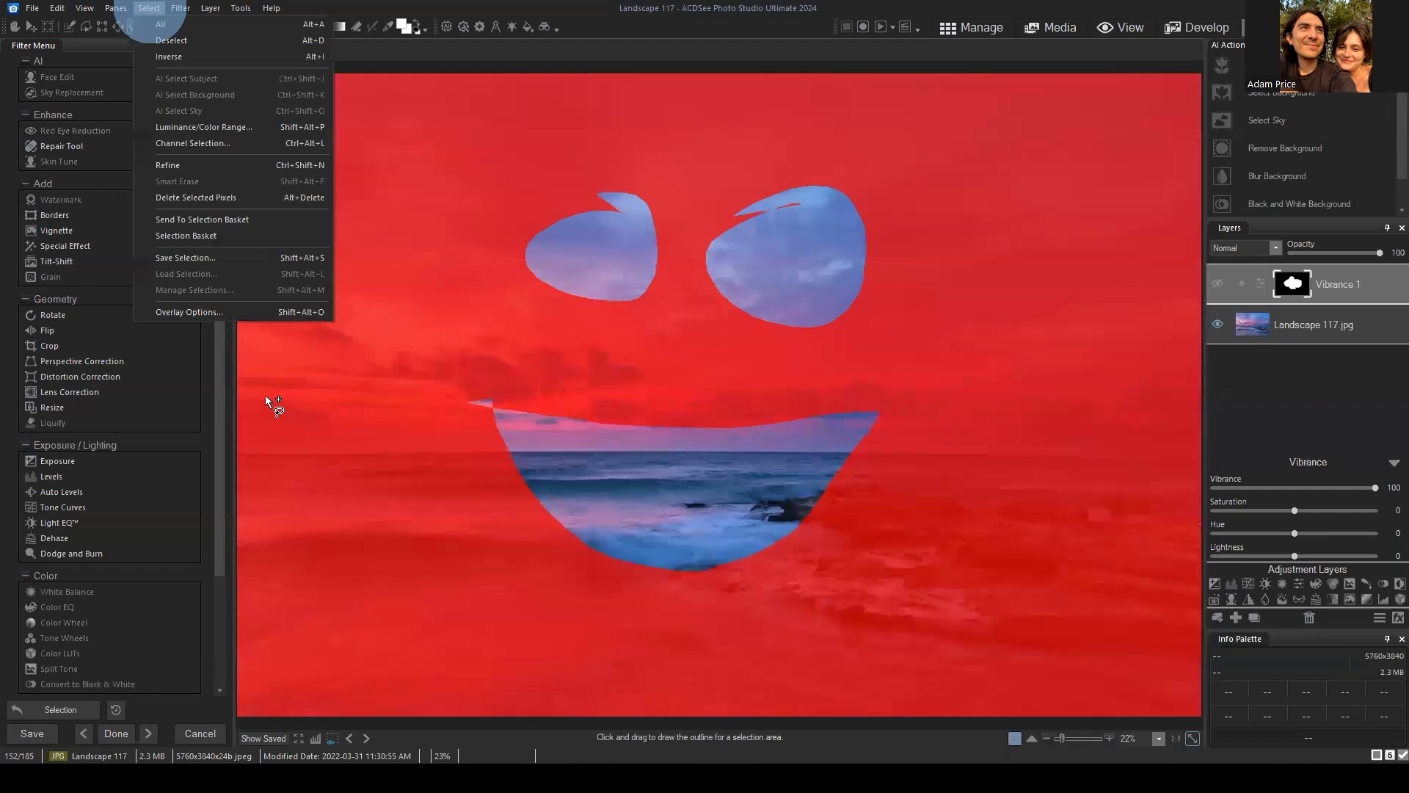
pyautogui.click(227, 310)
pyautogui.click(593, 384)
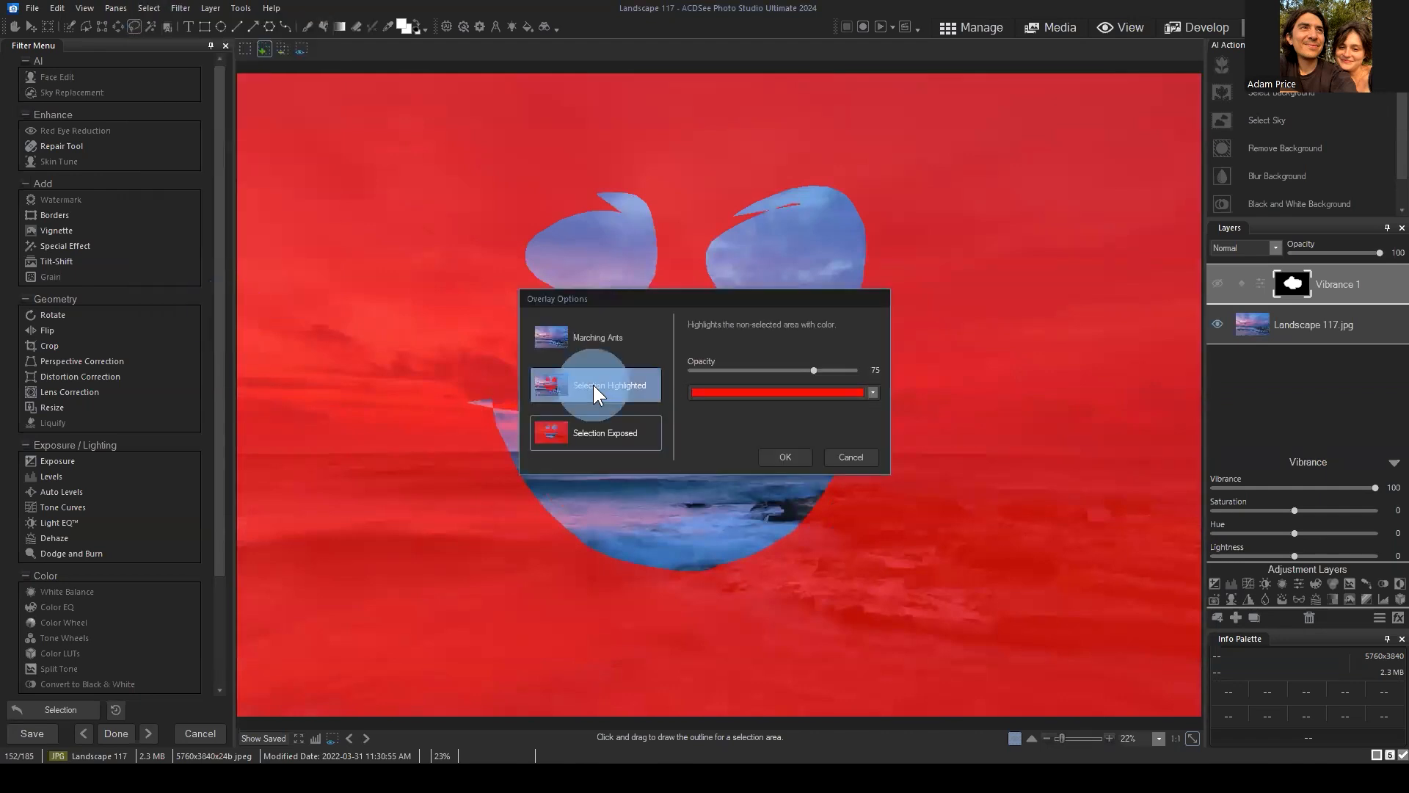
pyautogui.click(786, 458)
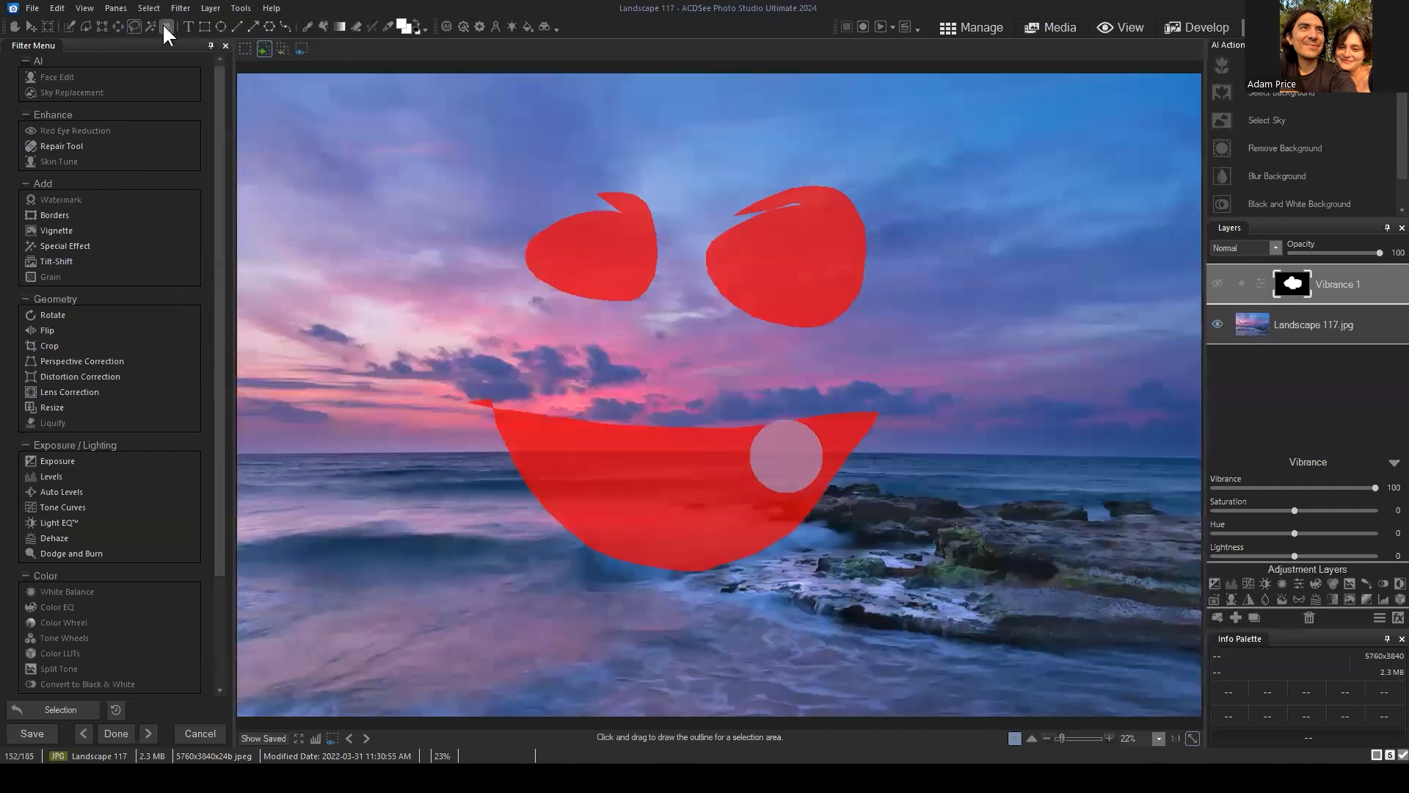
# Deselect the lassoed face-shaped areas.
pyautogui.click(149, 9)
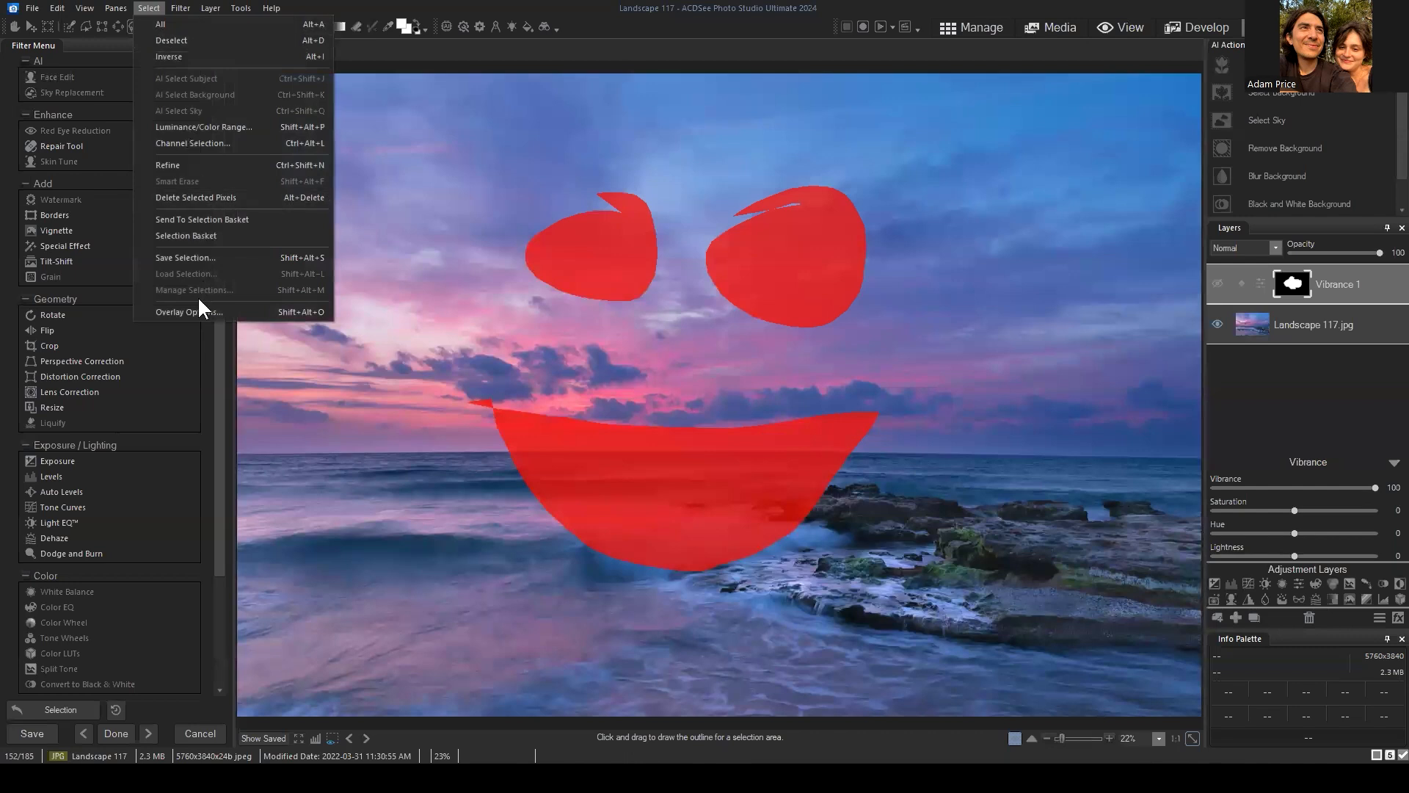
pyautogui.click(219, 362)
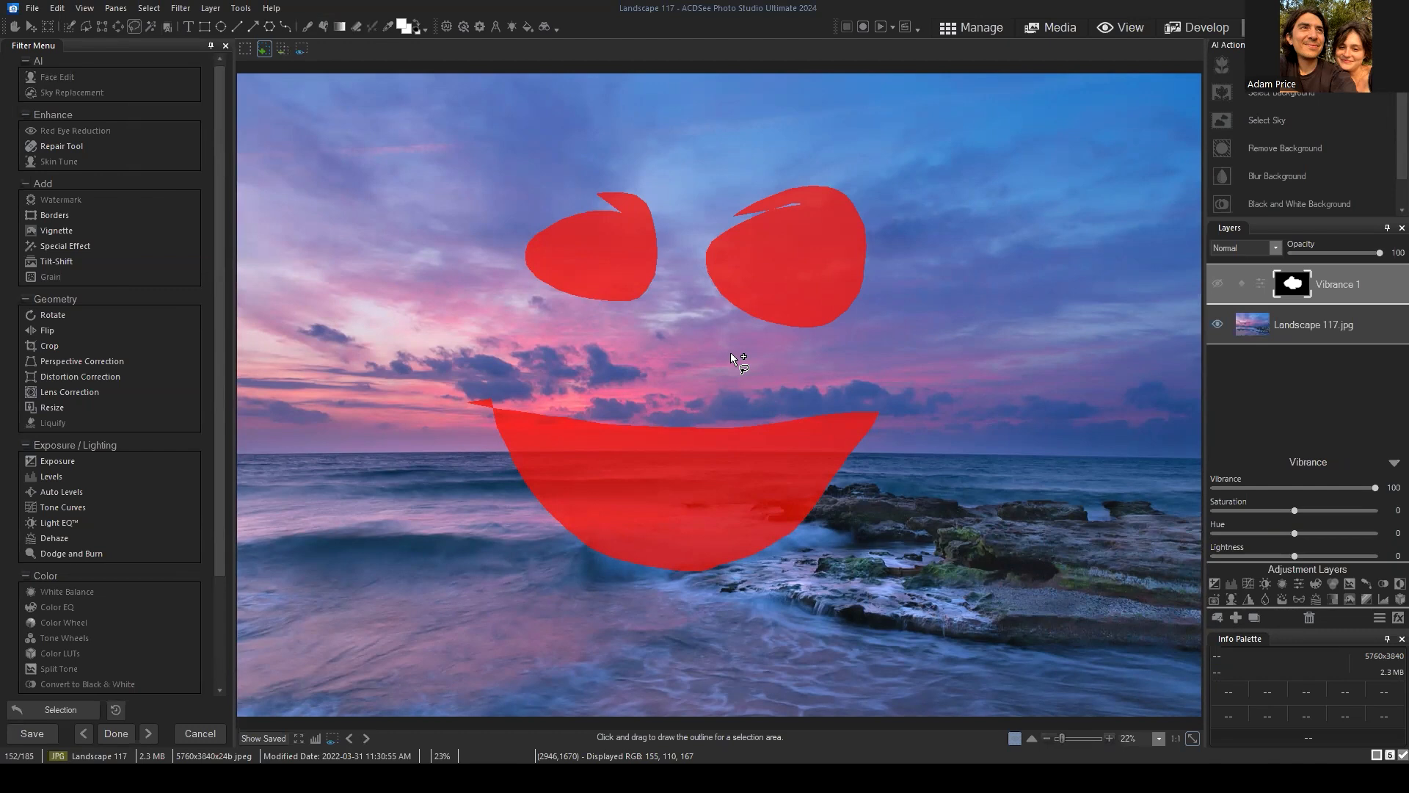
pyautogui.click(156, 9)
pyautogui.click(172, 37)
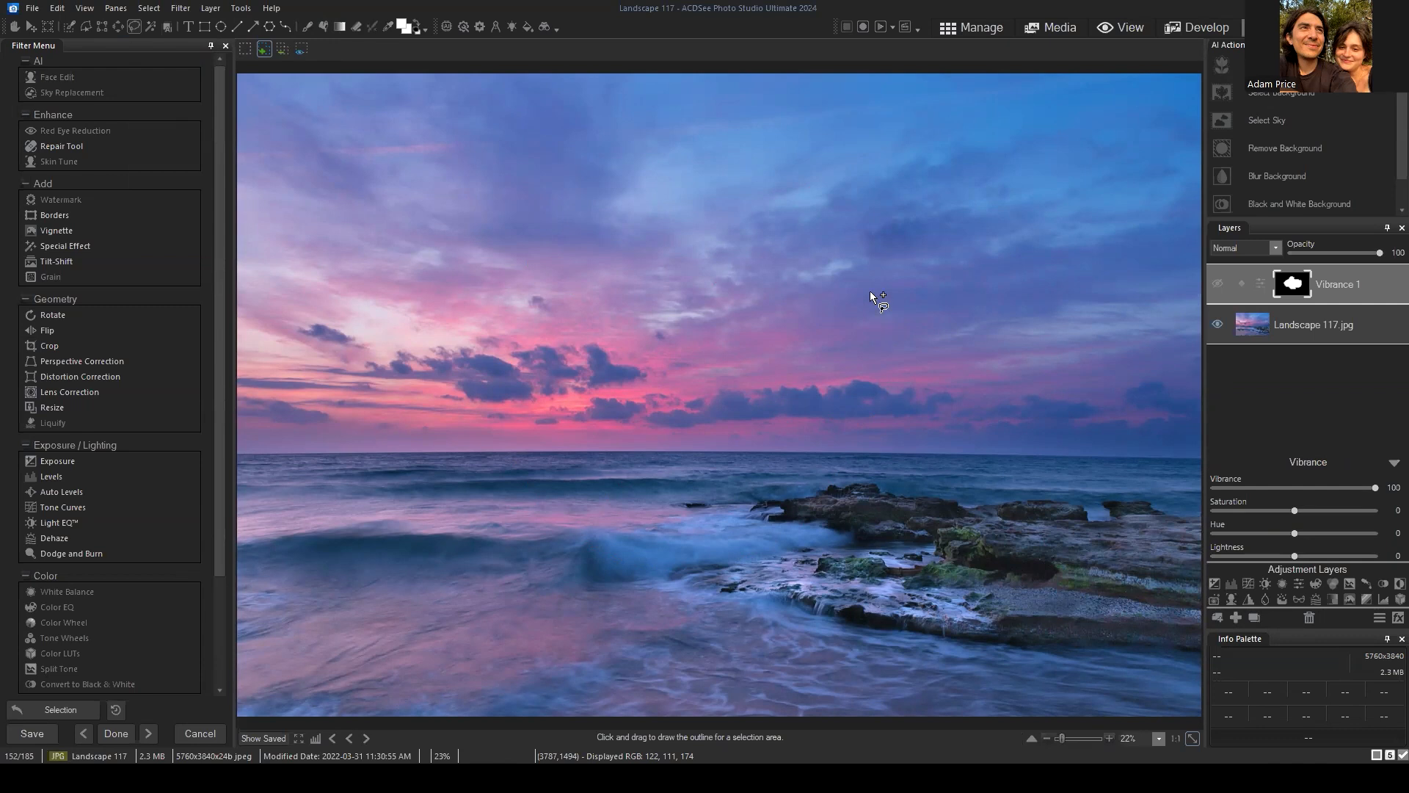
# Open the Luminance/Color Range selection and enable Color Range, moving the dialog clear of the sunset clouds.
pyautogui.click(147, 8)
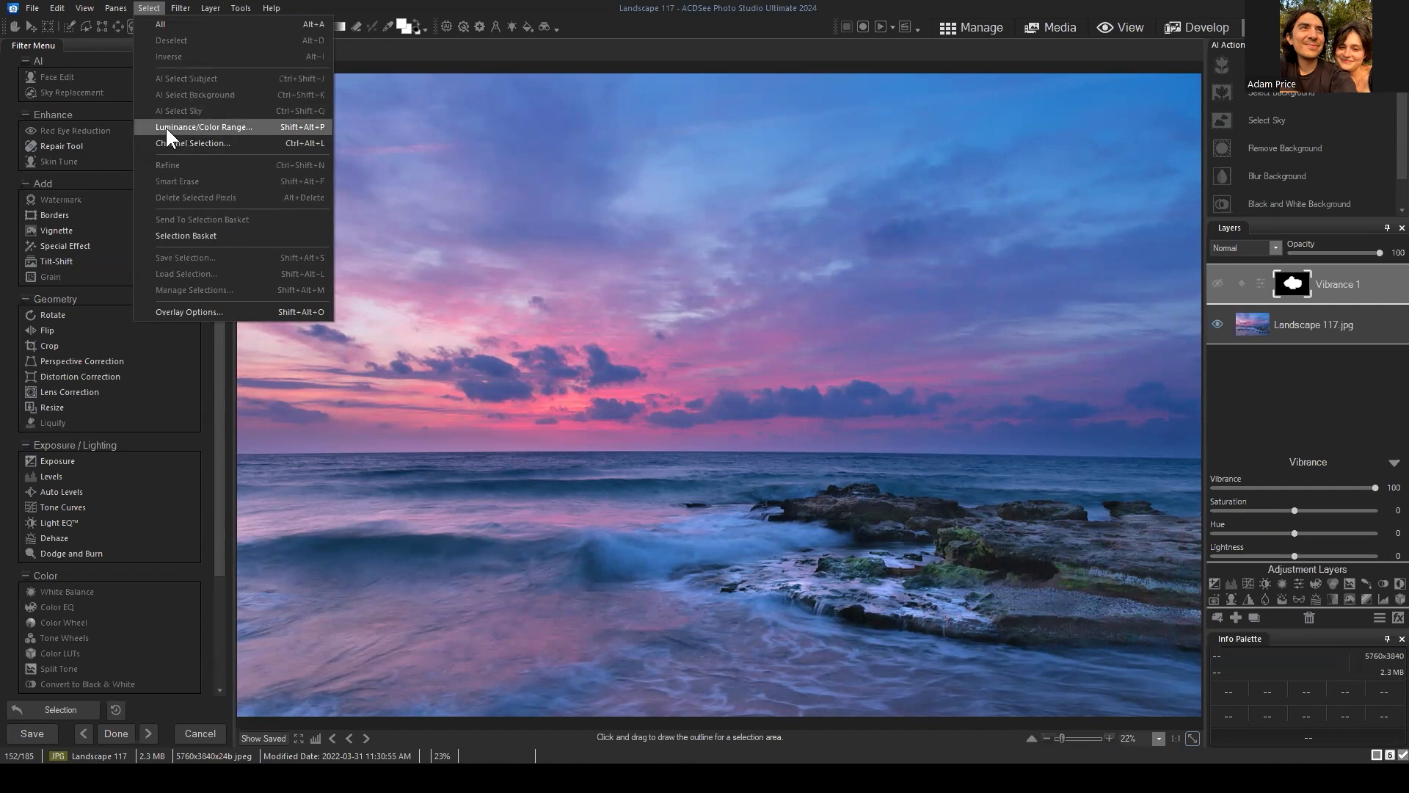
pyautogui.click(222, 126)
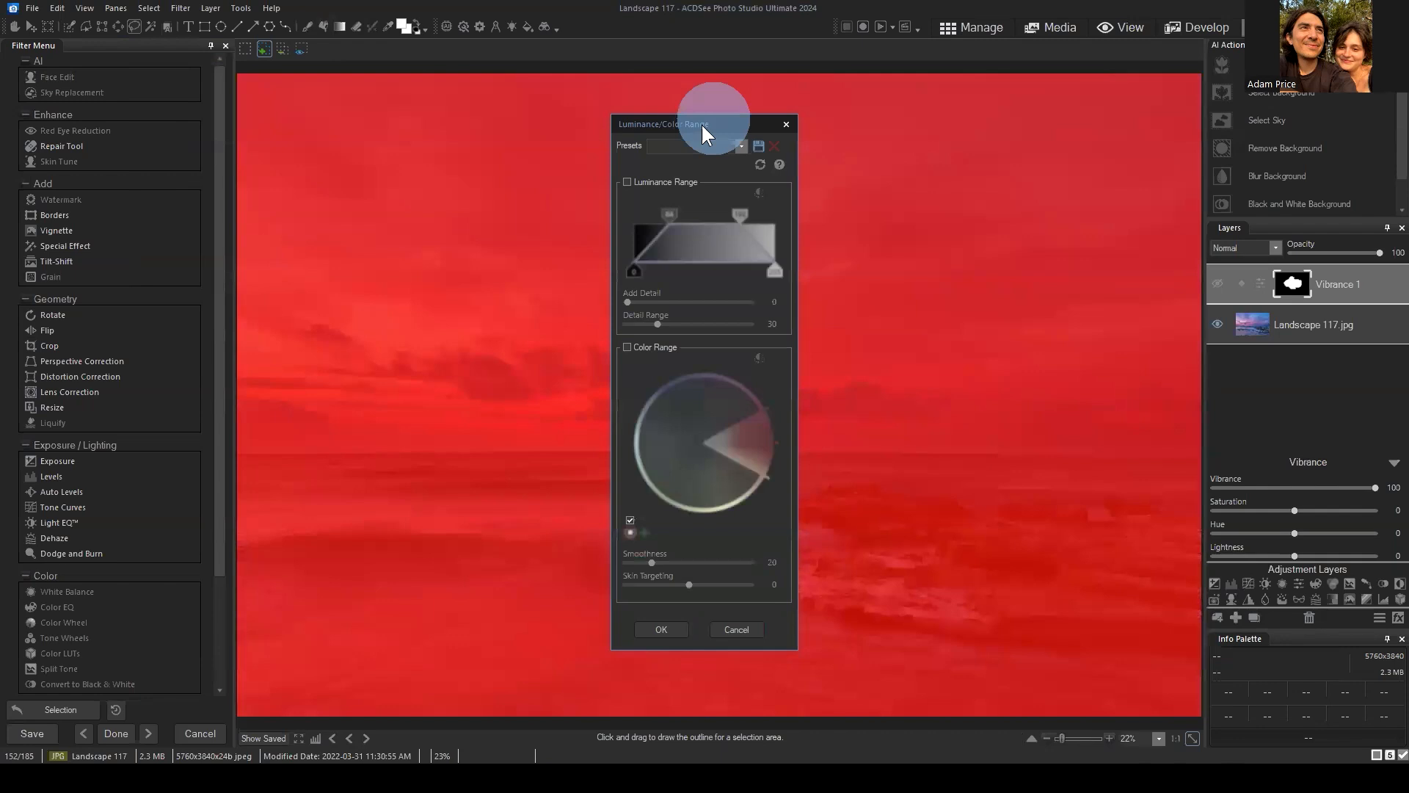
pyautogui.moveTo(701, 122); pyautogui.dragTo(343, 117)
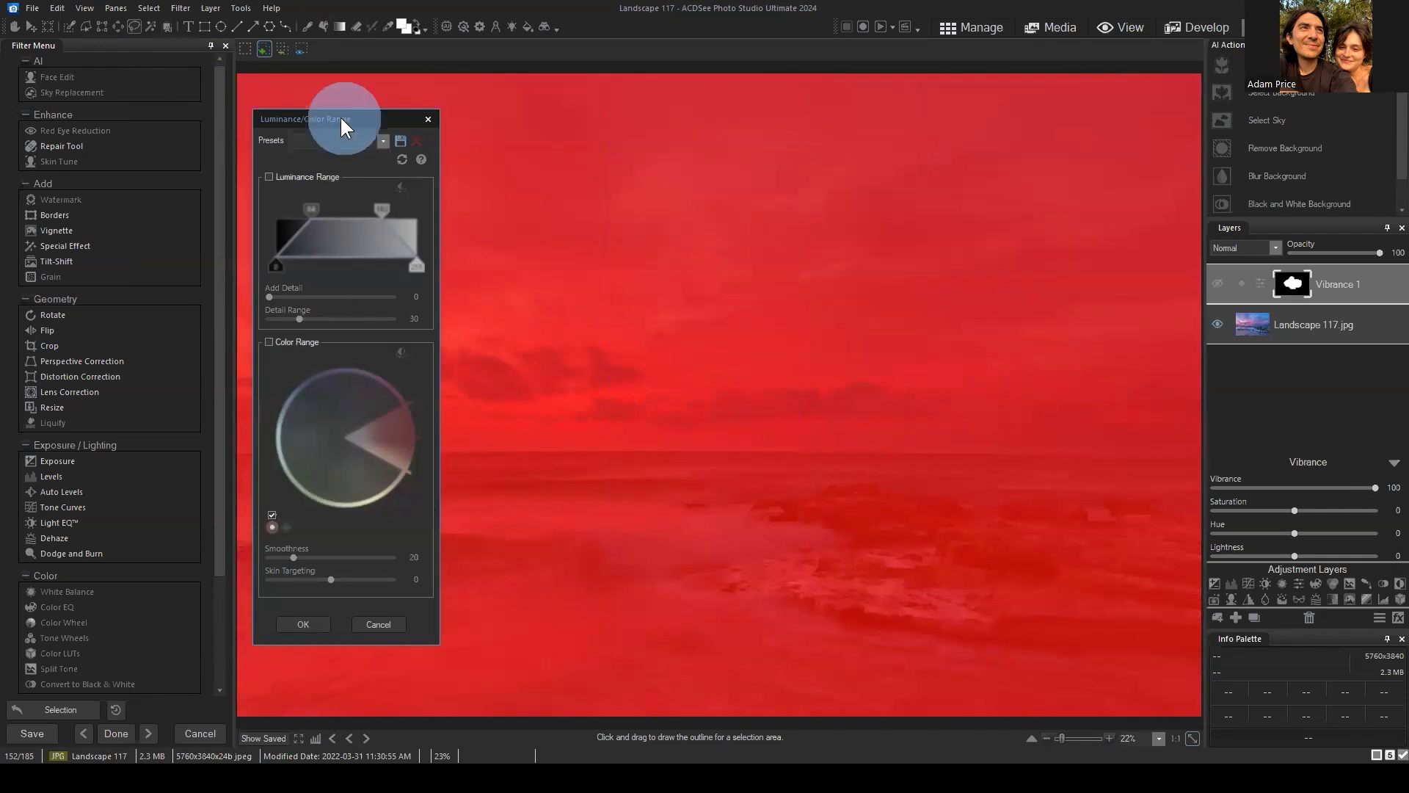
pyautogui.moveTo(341, 123); pyautogui.dragTo(288, 116)
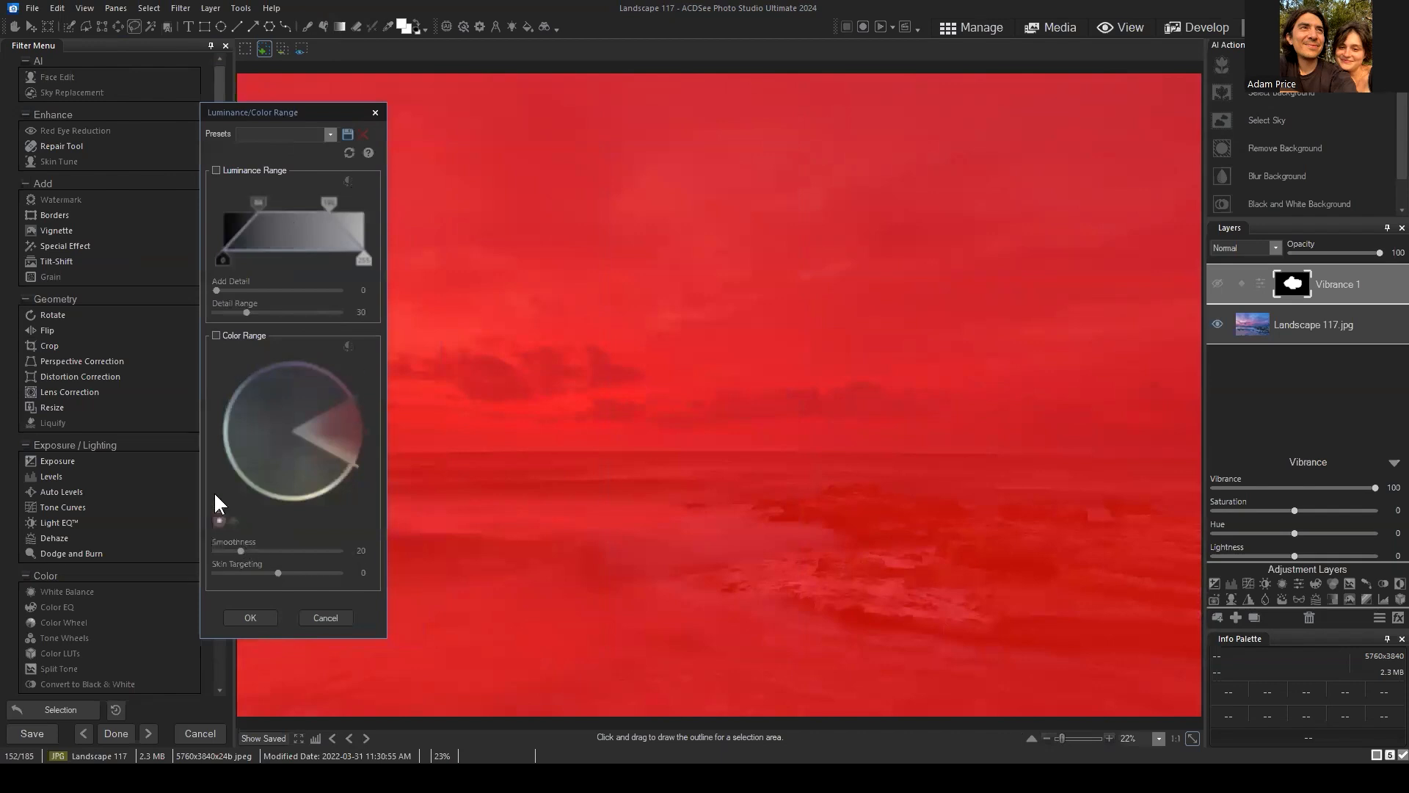
pyautogui.click(215, 335)
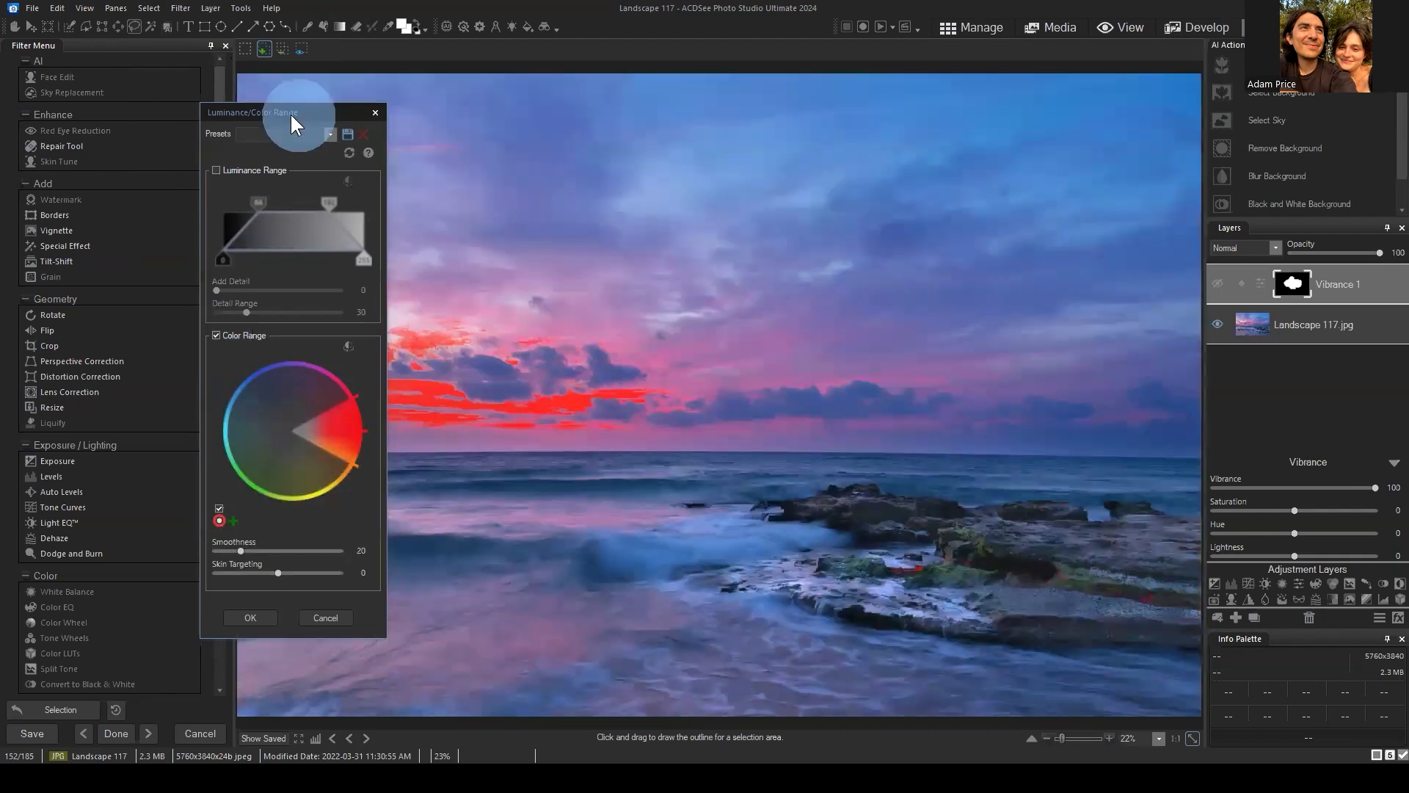
pyautogui.moveTo(291, 116); pyautogui.dragTo(729, 132)
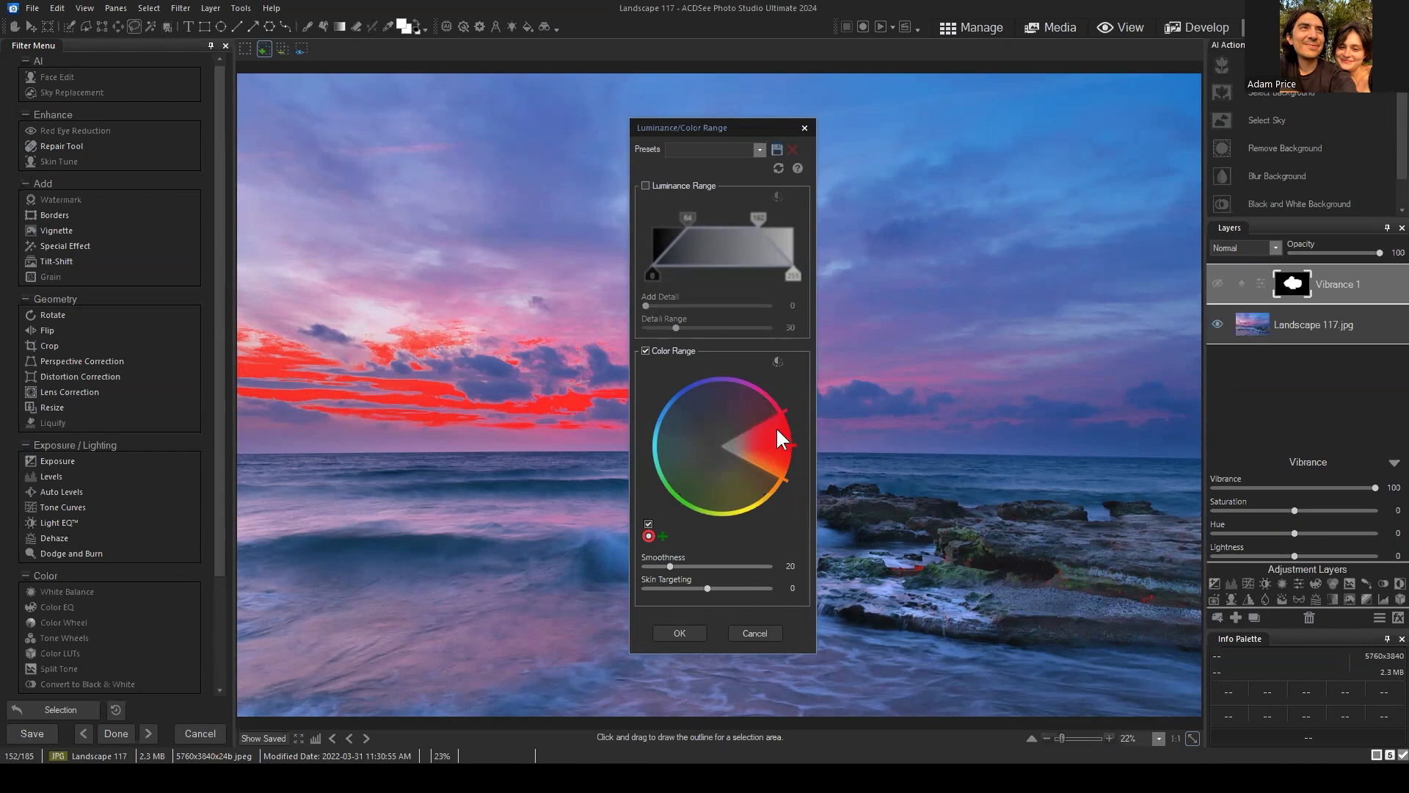
# Toggle Color Range off and on, and briefly enable Luminance Range alongside it.
pyautogui.click(646, 351)
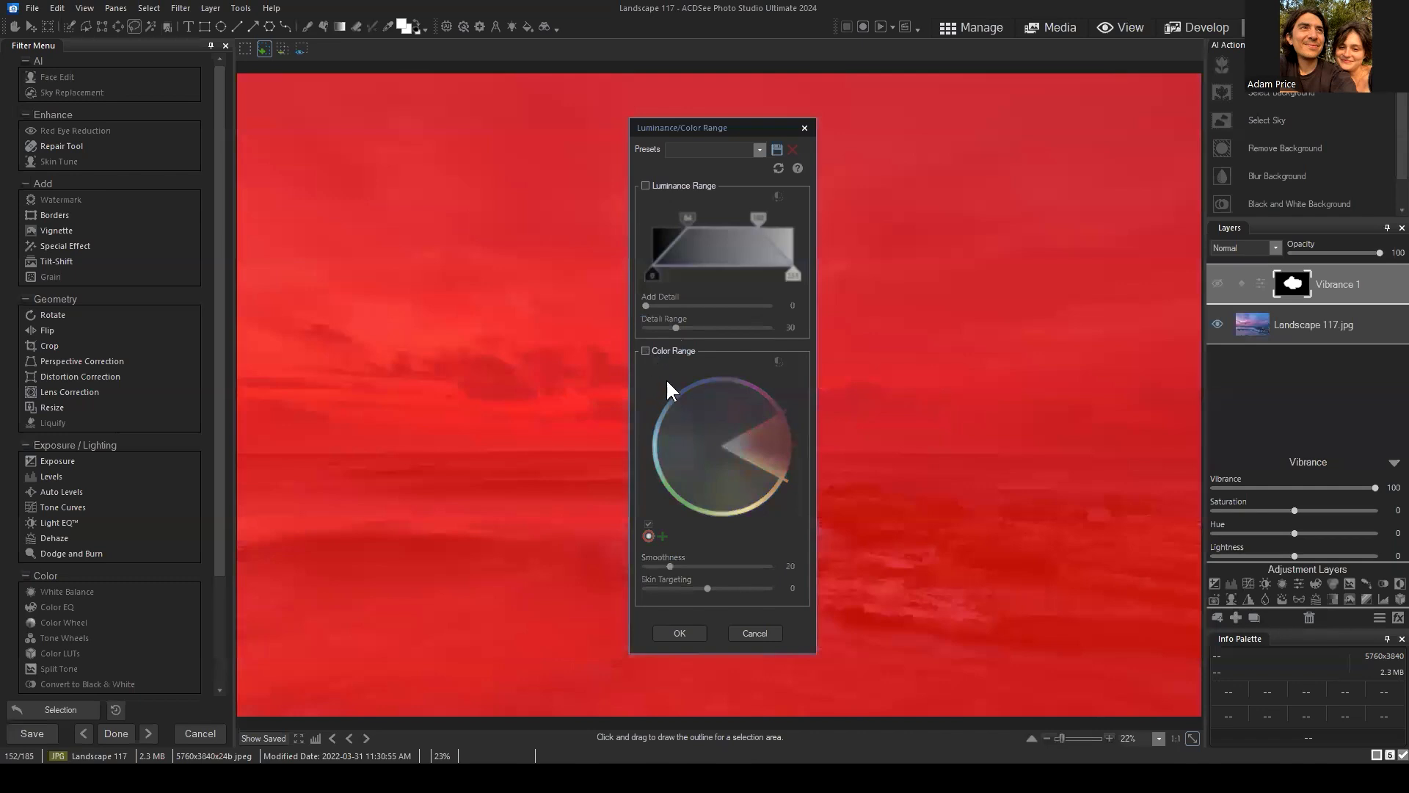
pyautogui.moveTo(743, 122); pyautogui.dragTo(844, 109)
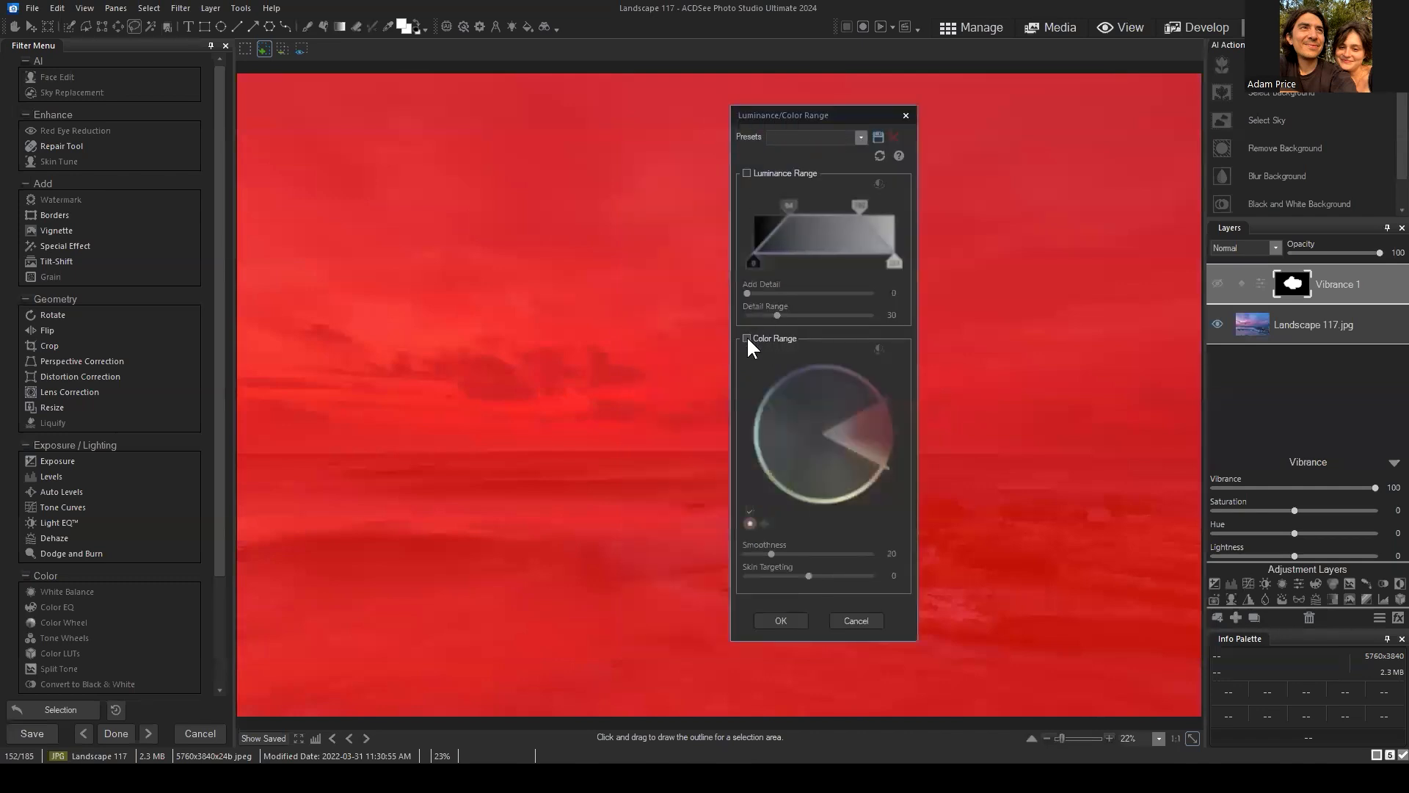
pyautogui.click(748, 339)
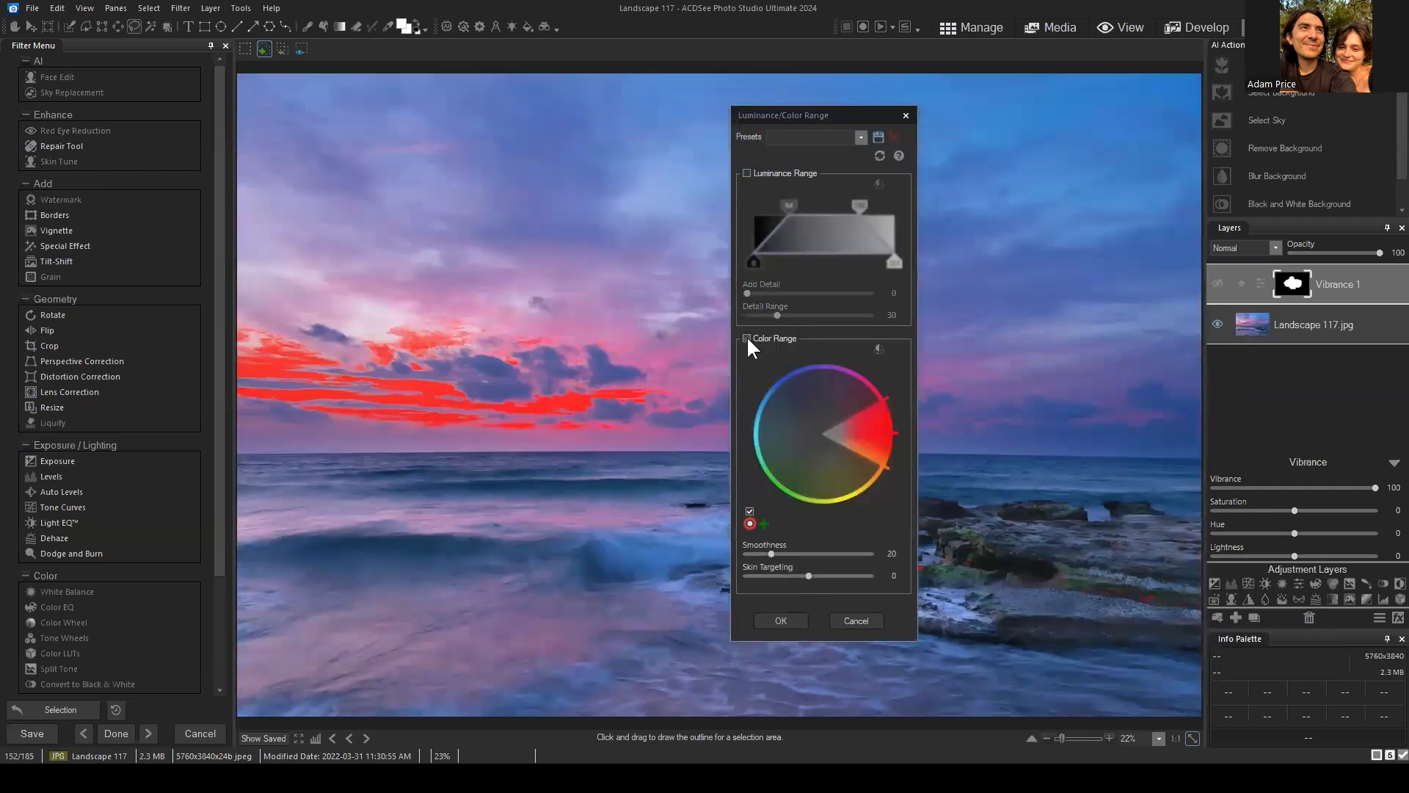
pyautogui.click(747, 174)
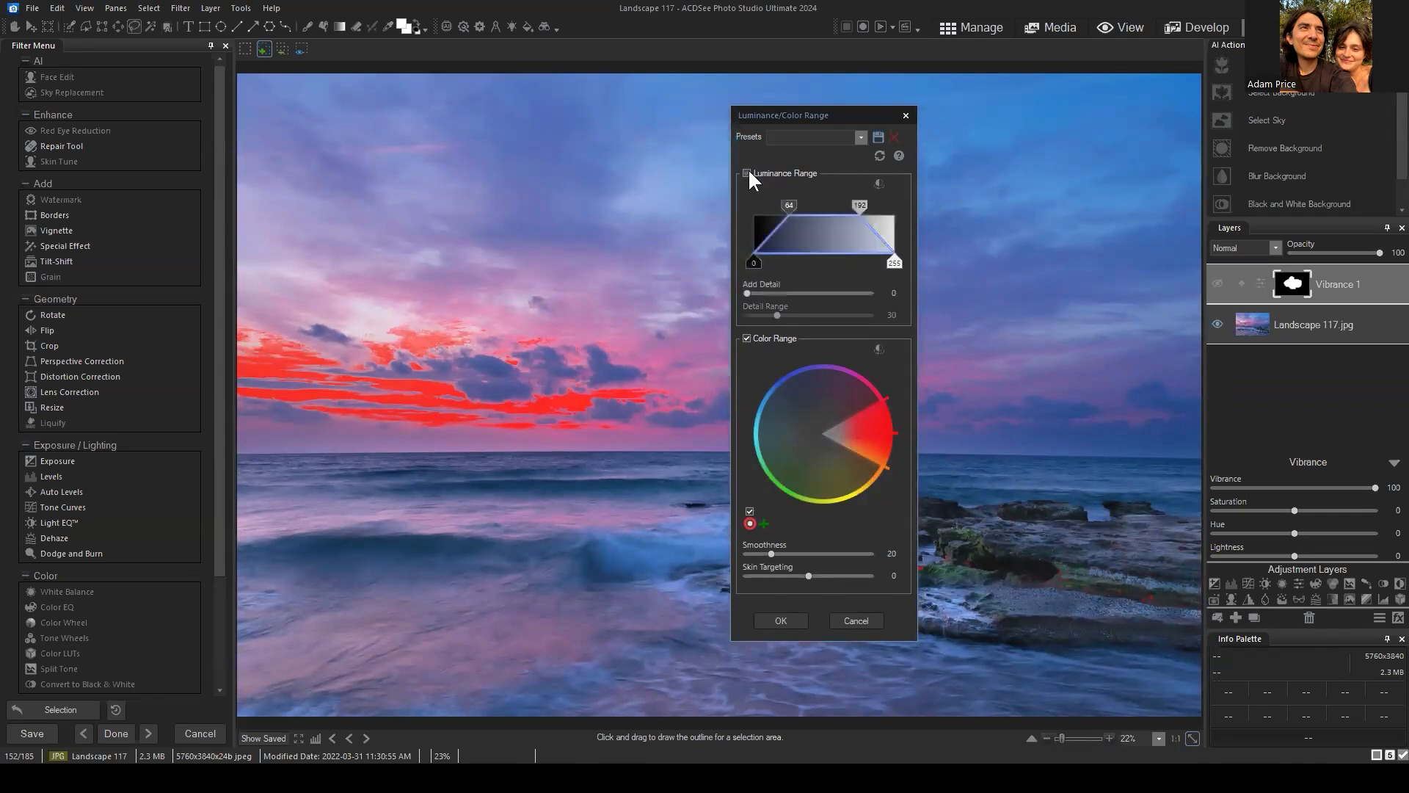
pyautogui.moveTo(821, 116); pyautogui.dragTo(760, 121)
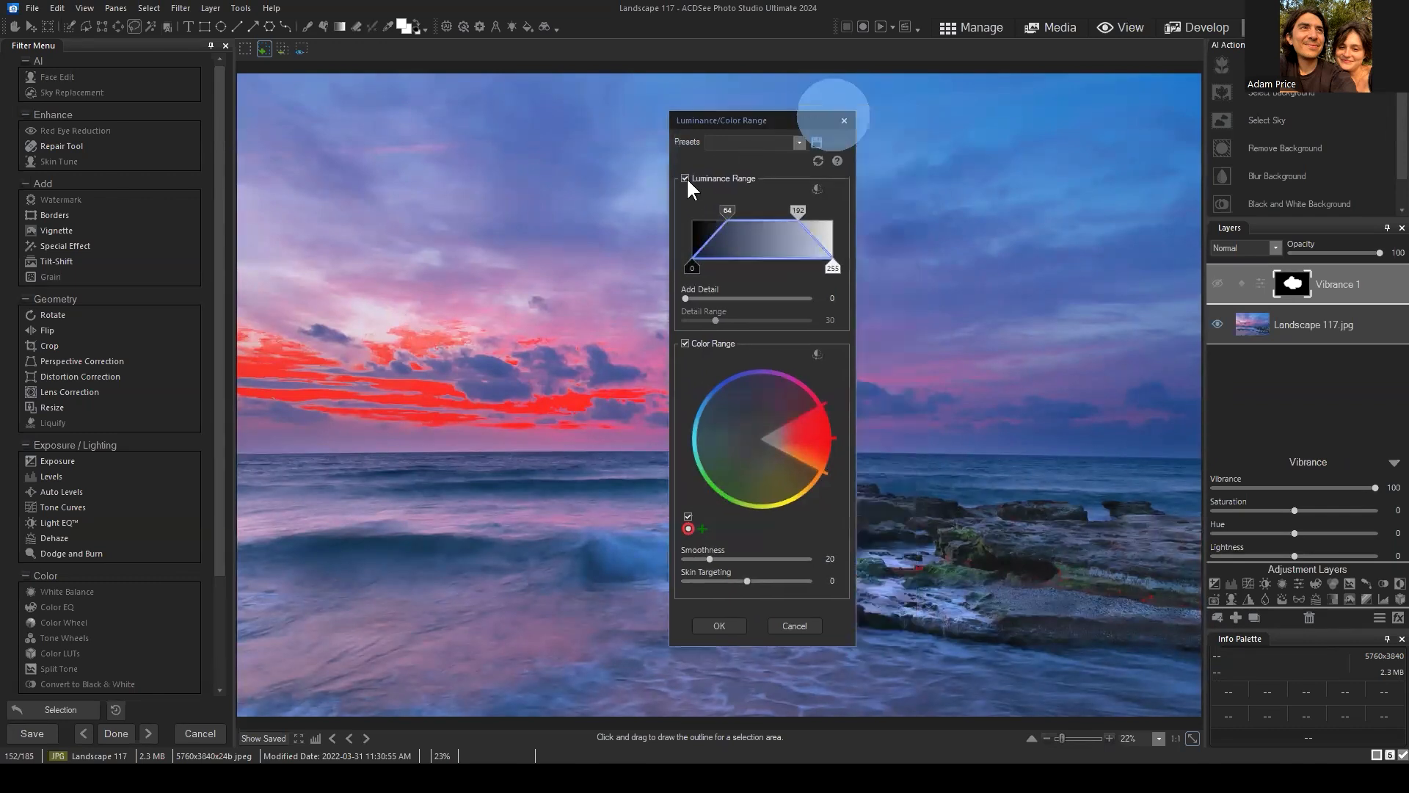
pyautogui.click(685, 179)
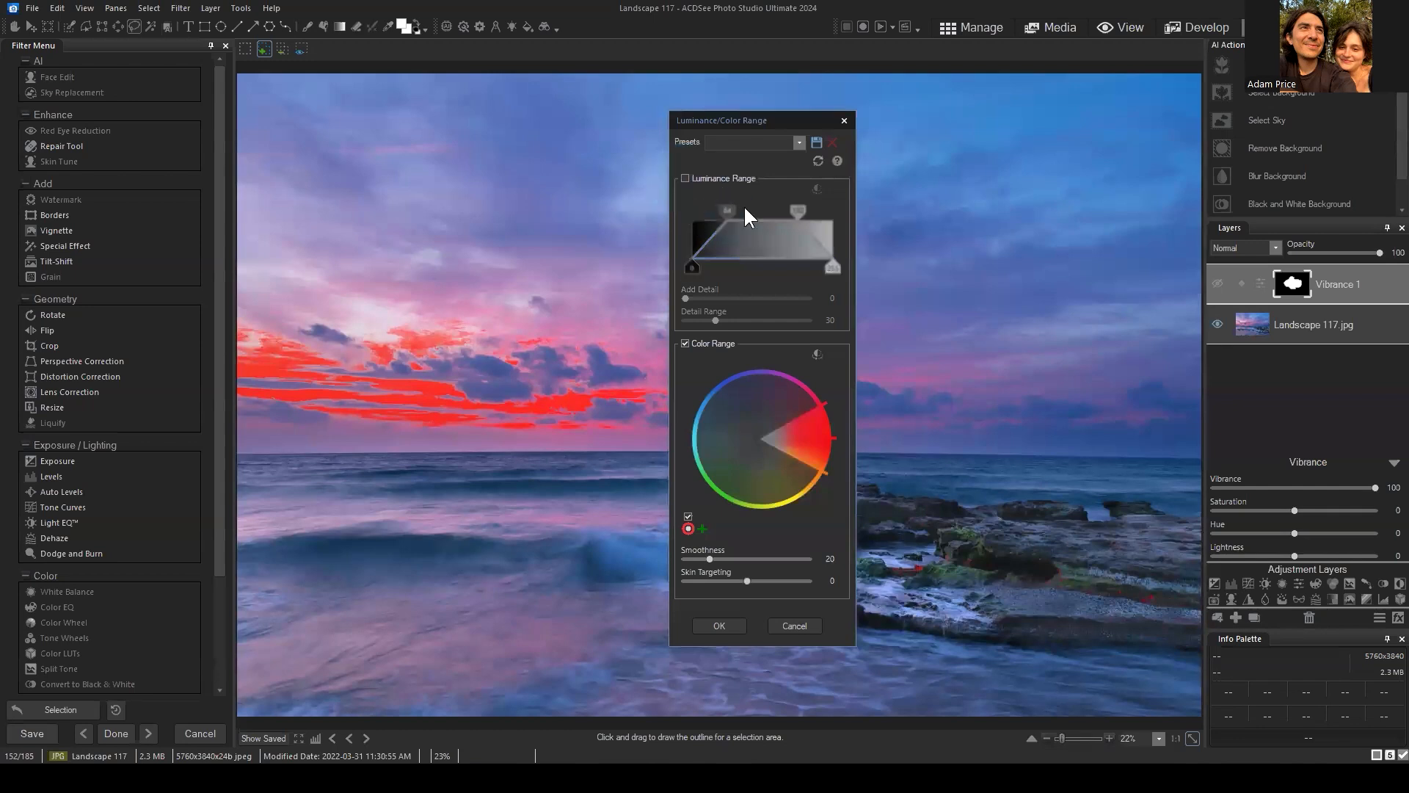
pyautogui.click(684, 343)
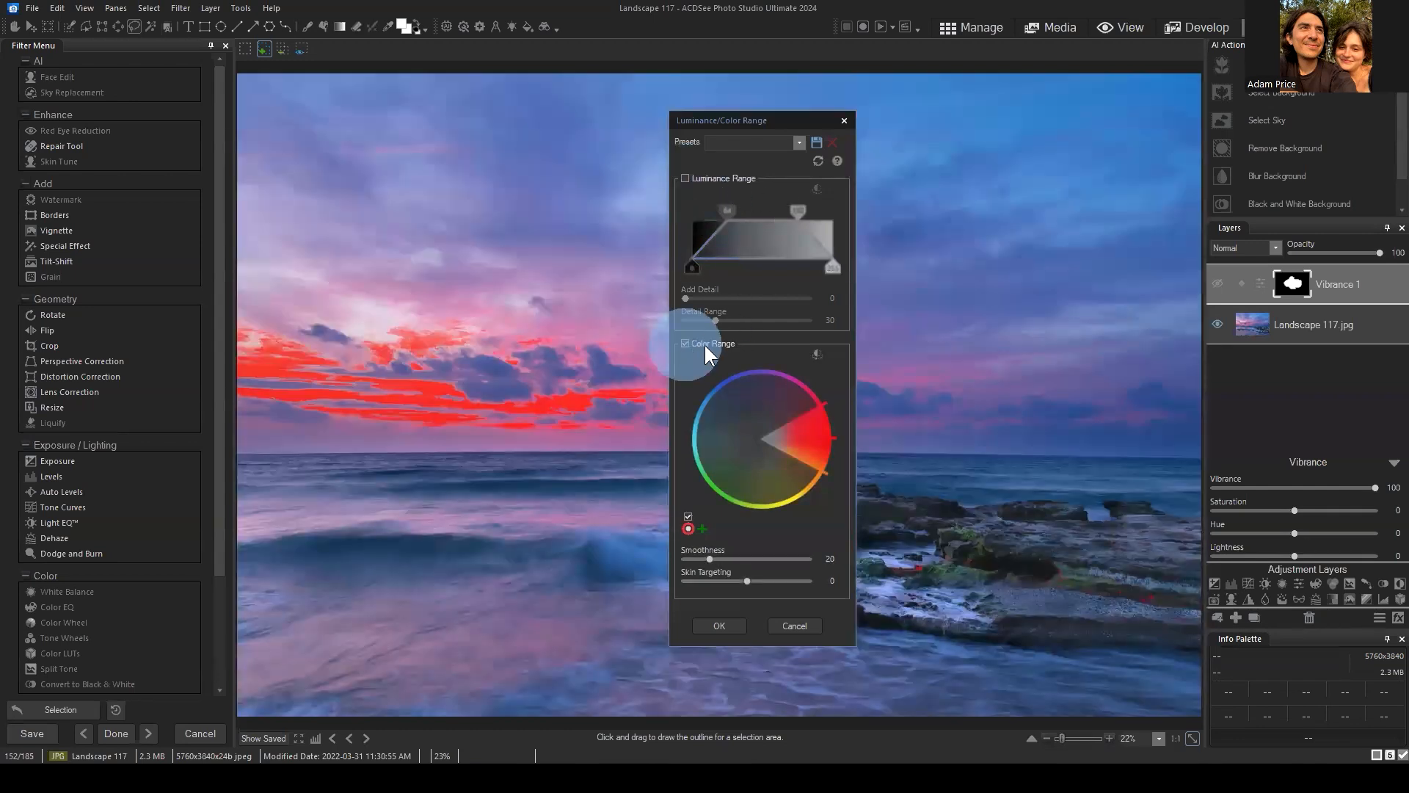
pyautogui.moveTo(773, 121); pyautogui.dragTo(736, 125)
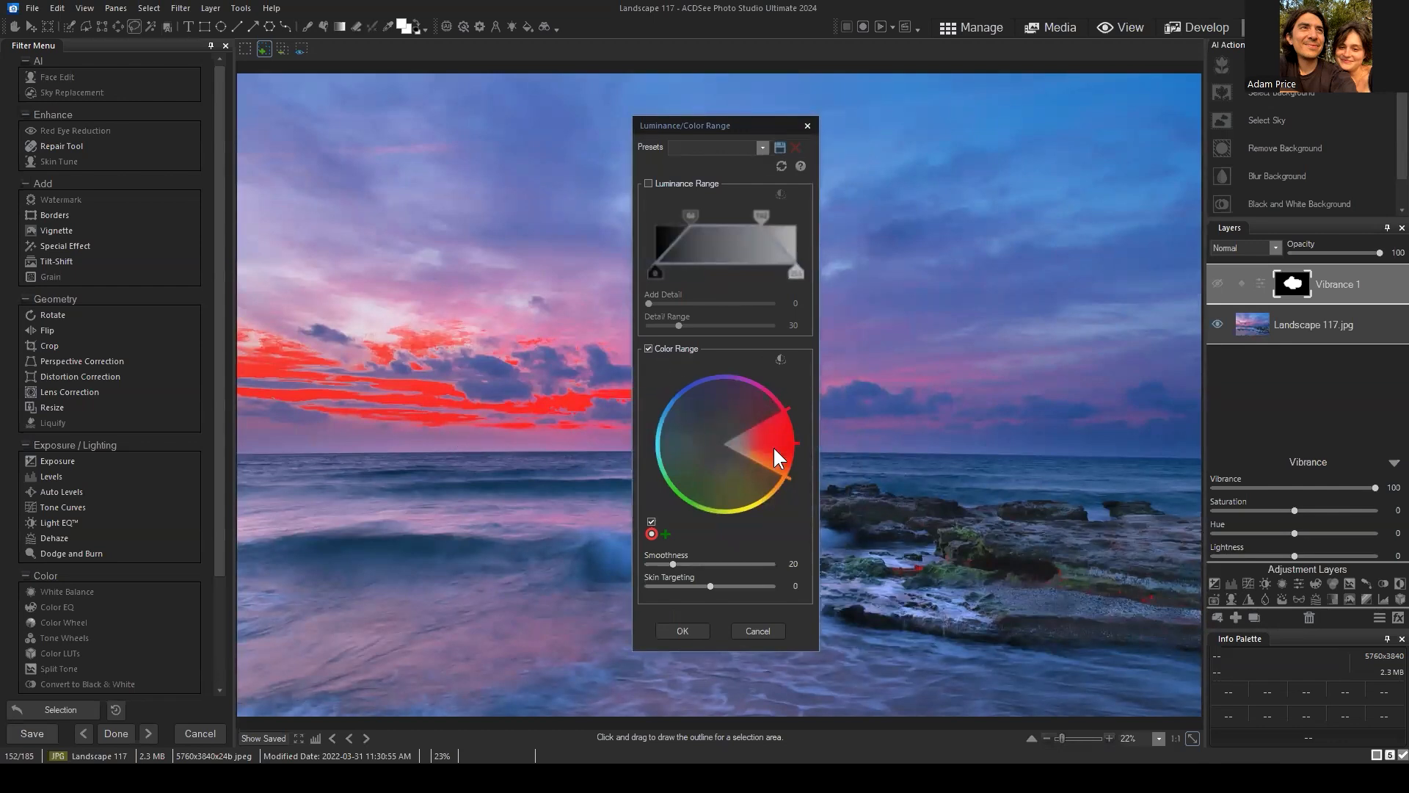
# Rotate the color wheel's hue wedge through yellow-green, red and blue, and settle it on magenta.
pyautogui.moveTo(768, 441); pyautogui.dragTo(729, 509)
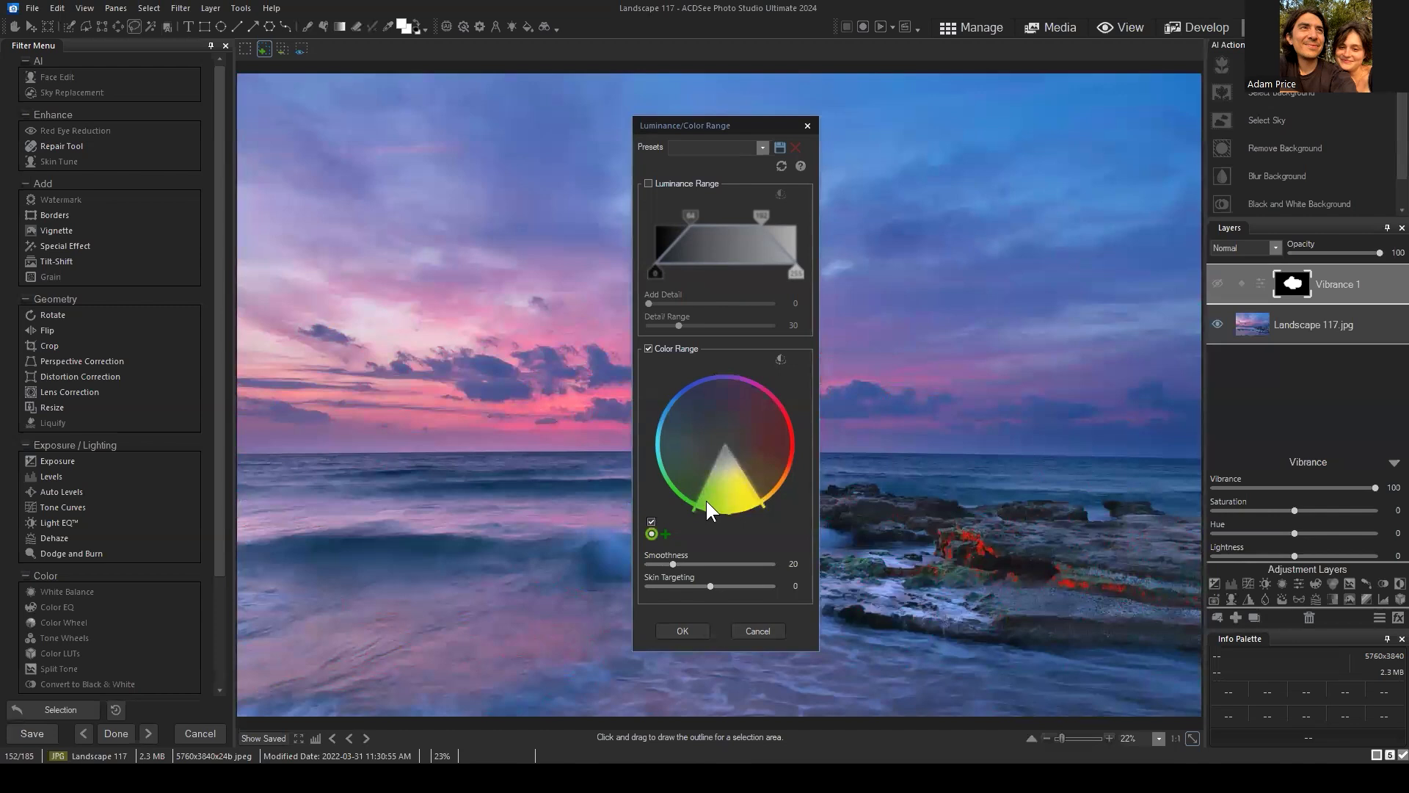
pyautogui.moveTo(729, 487); pyautogui.dragTo(774, 443)
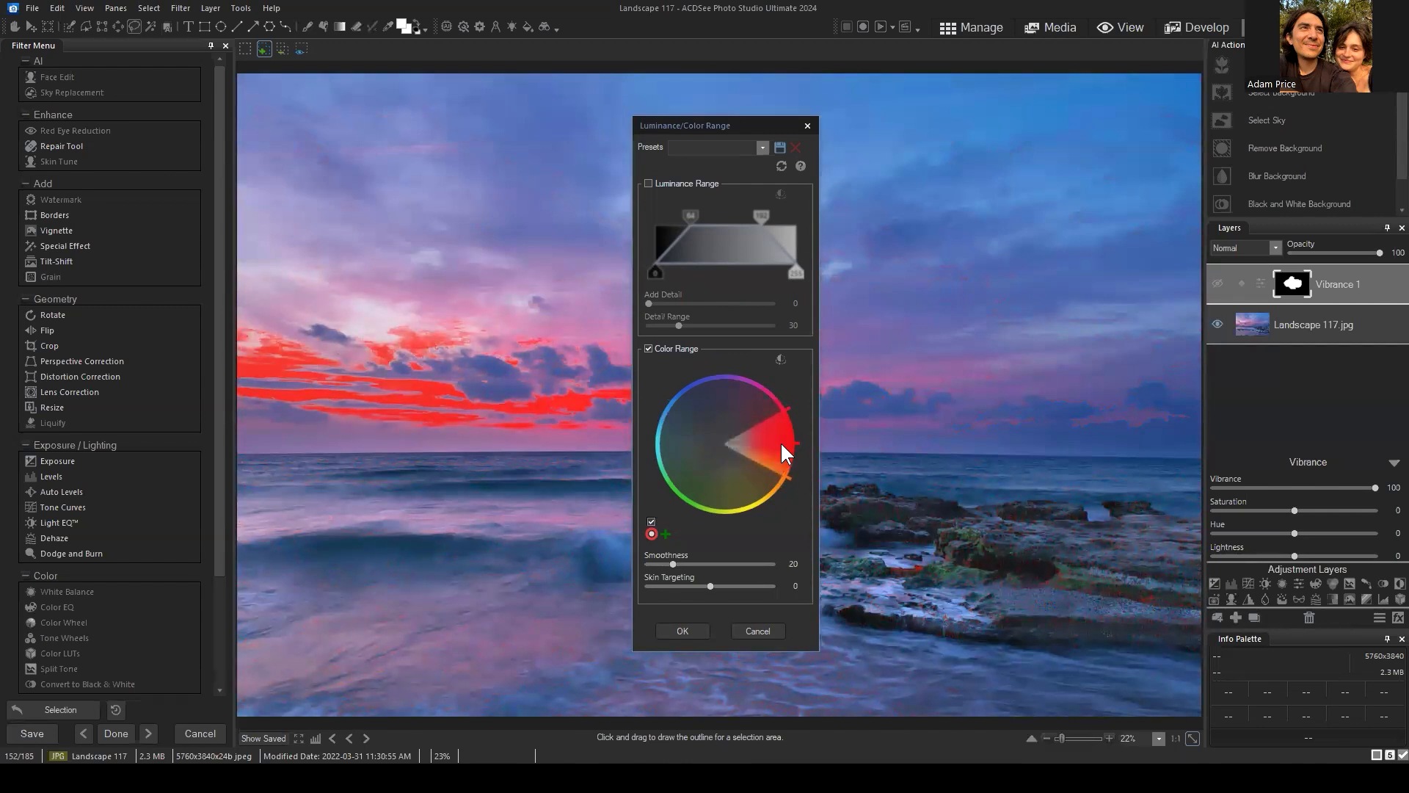
pyautogui.moveTo(773, 442); pyautogui.dragTo(756, 414)
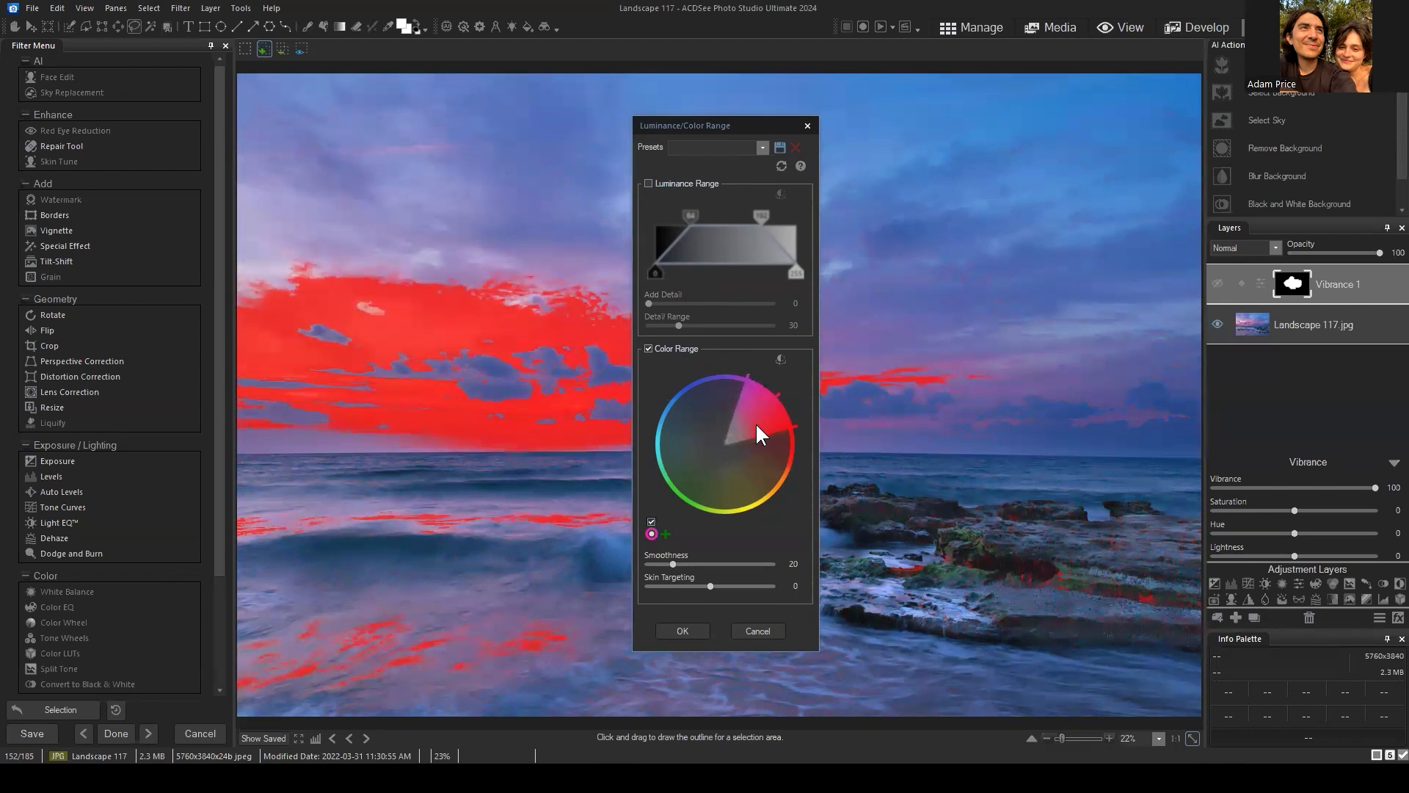
pyautogui.moveTo(764, 415)
pyautogui.mouseDown()
pyautogui.moveTo(775, 429)
pyautogui.moveTo(753, 481)
pyautogui.moveTo(723, 488)
pyautogui.moveTo(687, 452)
pyautogui.moveTo(734, 389)
pyautogui.moveTo(783, 402)
pyautogui.mouseUp()
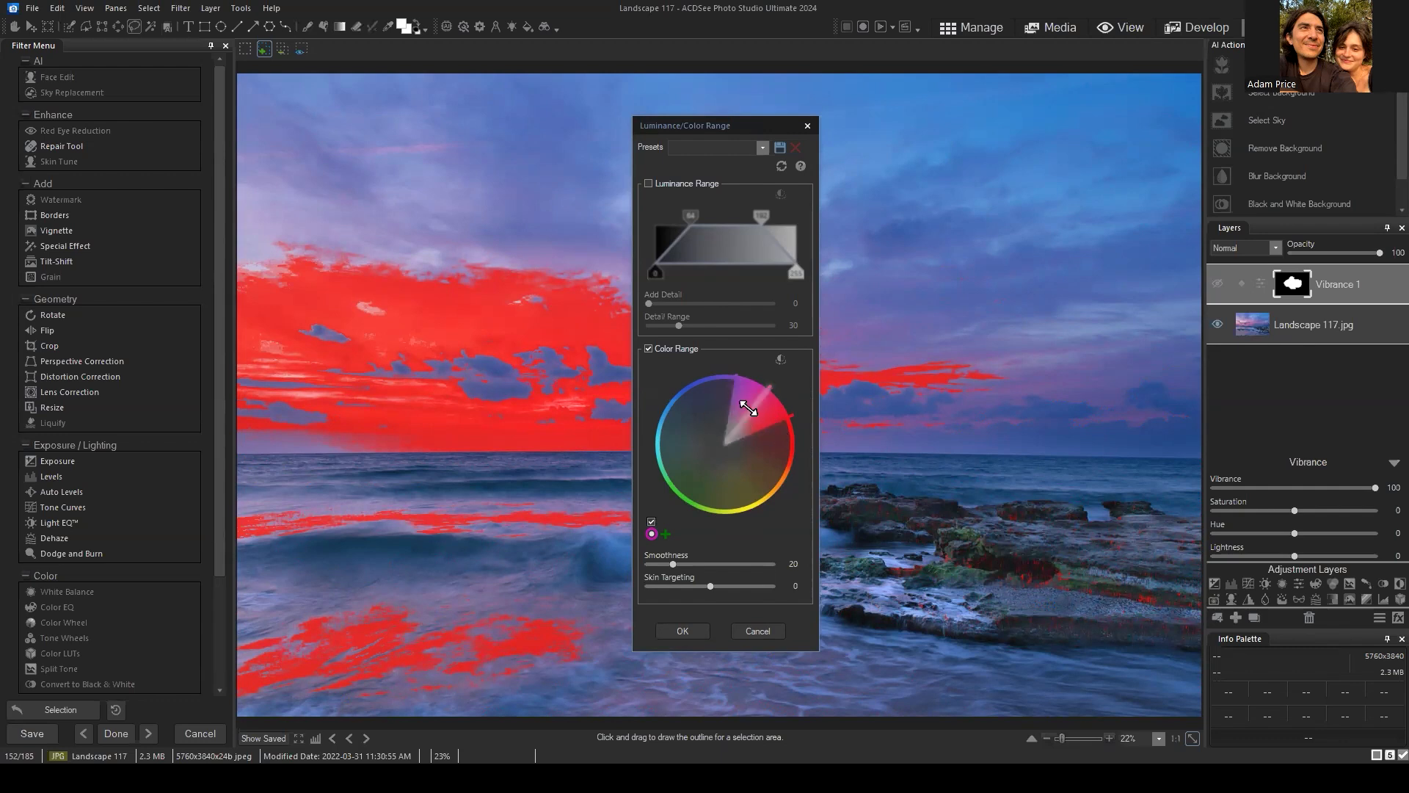
pyautogui.moveTo(742, 412); pyautogui.dragTo(691, 421)
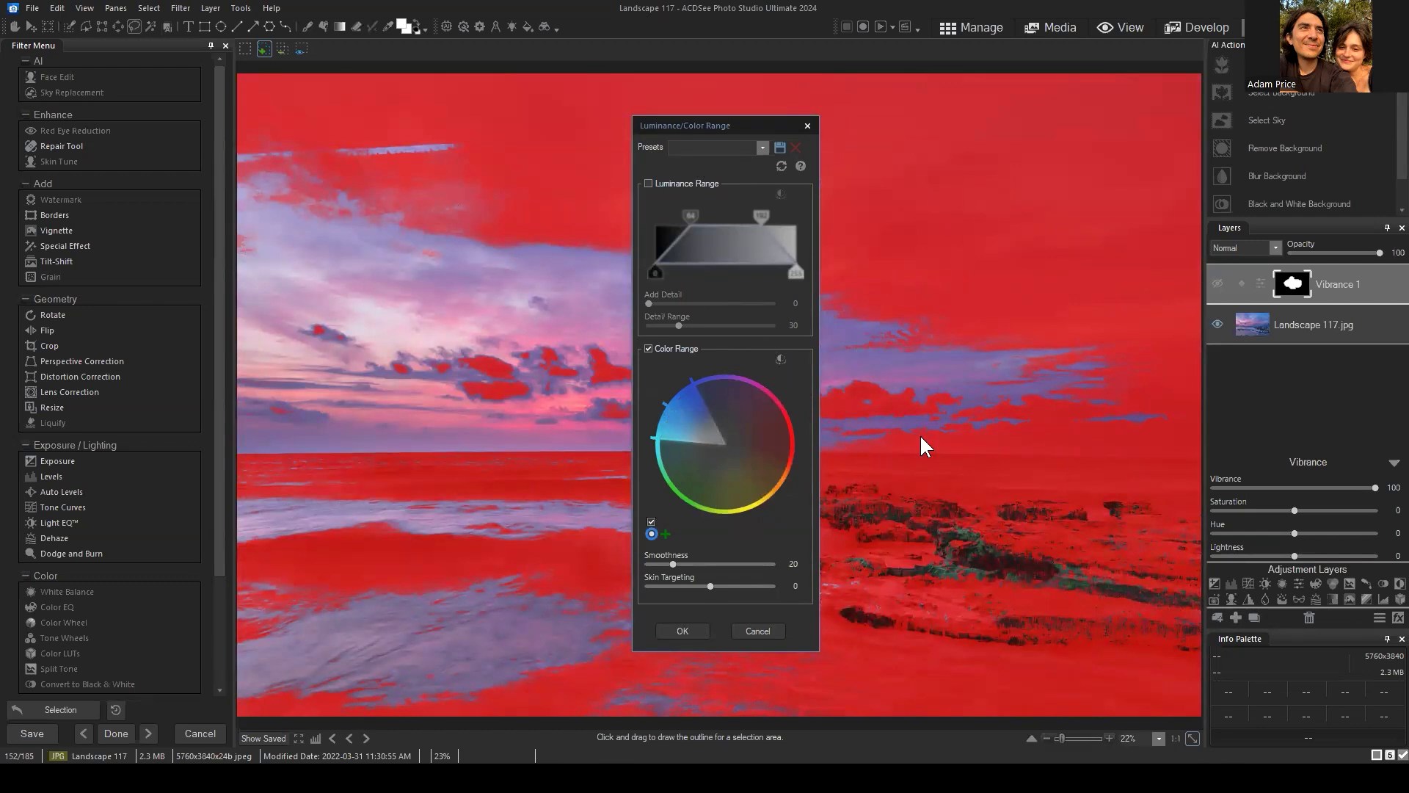
pyautogui.moveTo(682, 417); pyautogui.dragTo(757, 400)
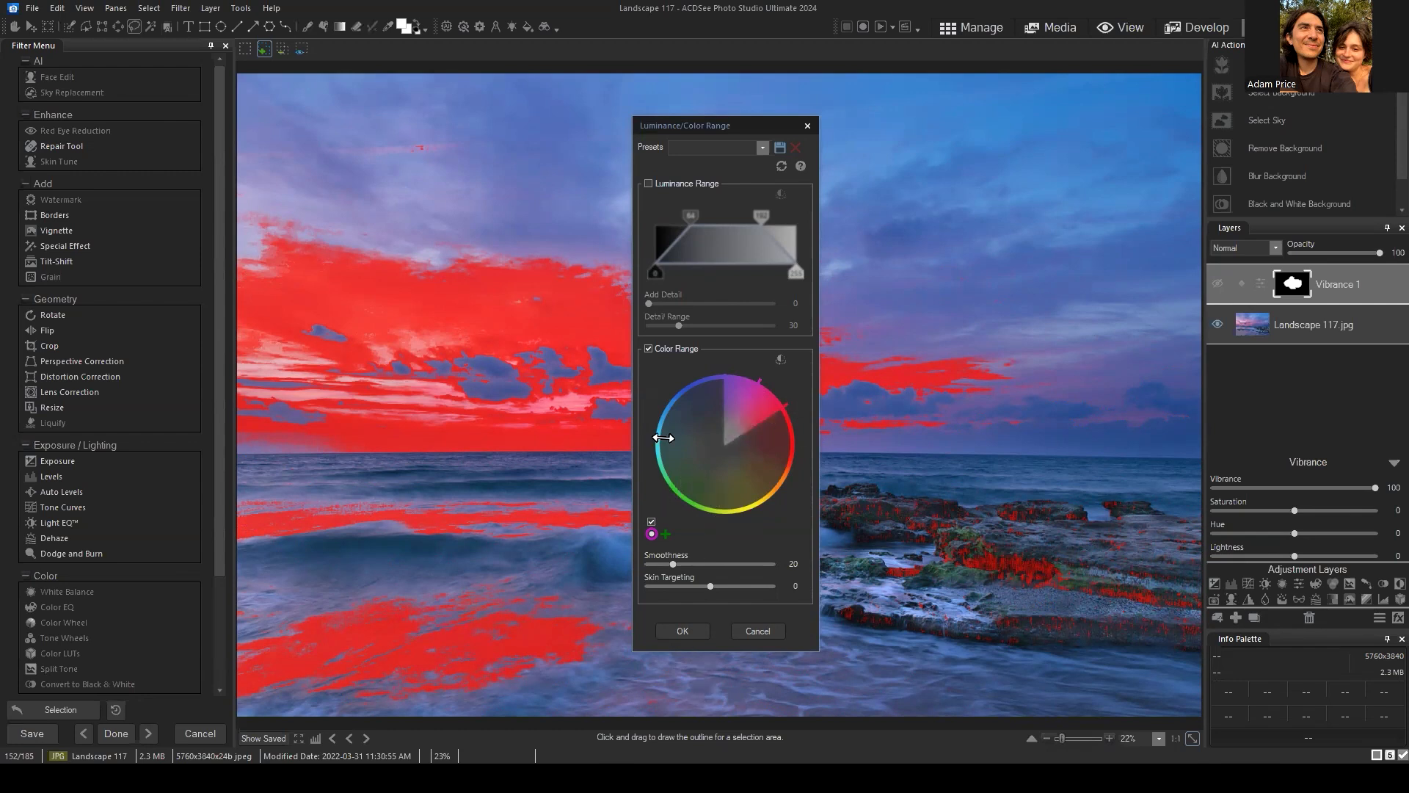
# Narrow the magenta wedge to a thin slice, and widen it to span purple through pinkish red.
pyautogui.moveTo(728, 388); pyautogui.dragTo(759, 411)
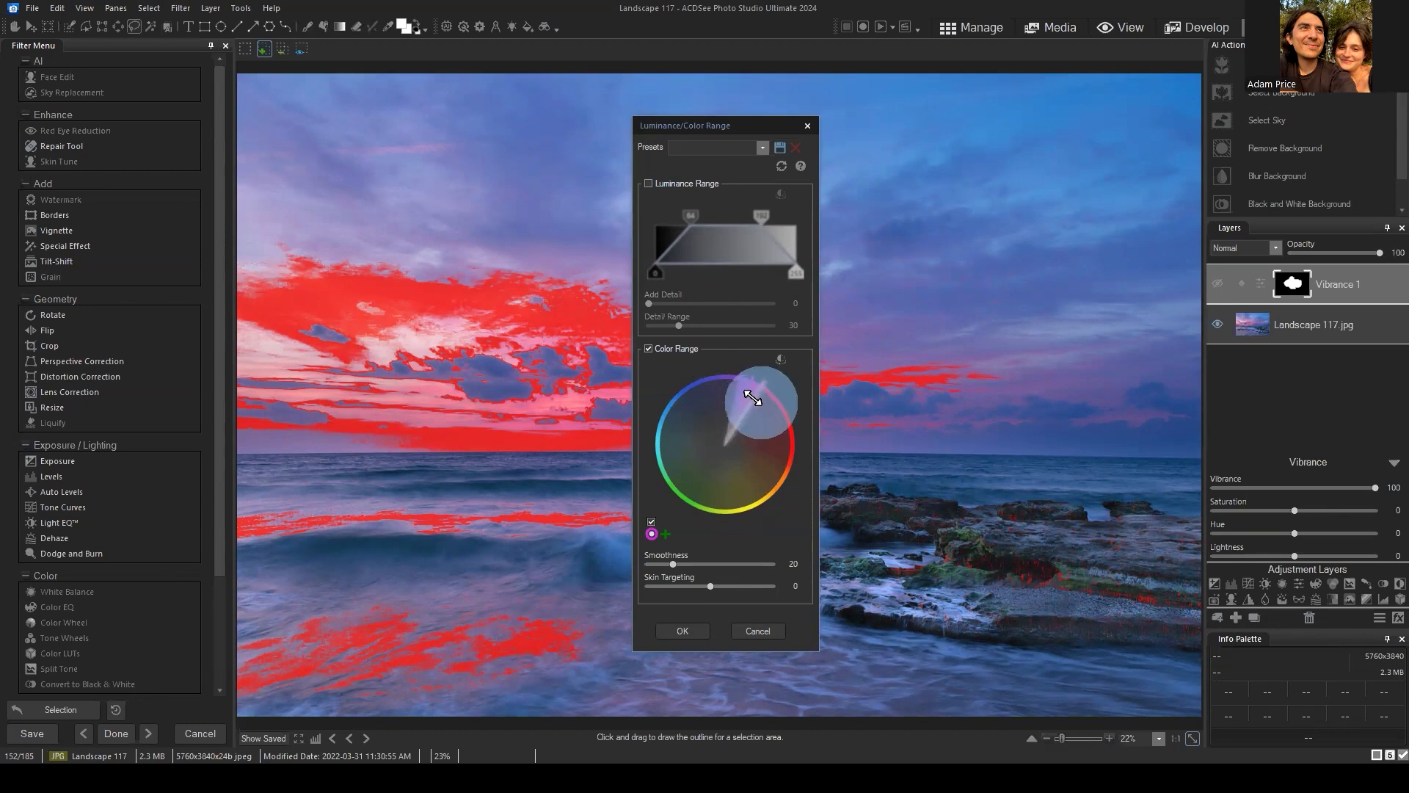
pyautogui.moveTo(753, 397)
pyautogui.mouseDown()
pyautogui.moveTo(723, 387)
pyautogui.moveTo(756, 381)
pyautogui.mouseUp()
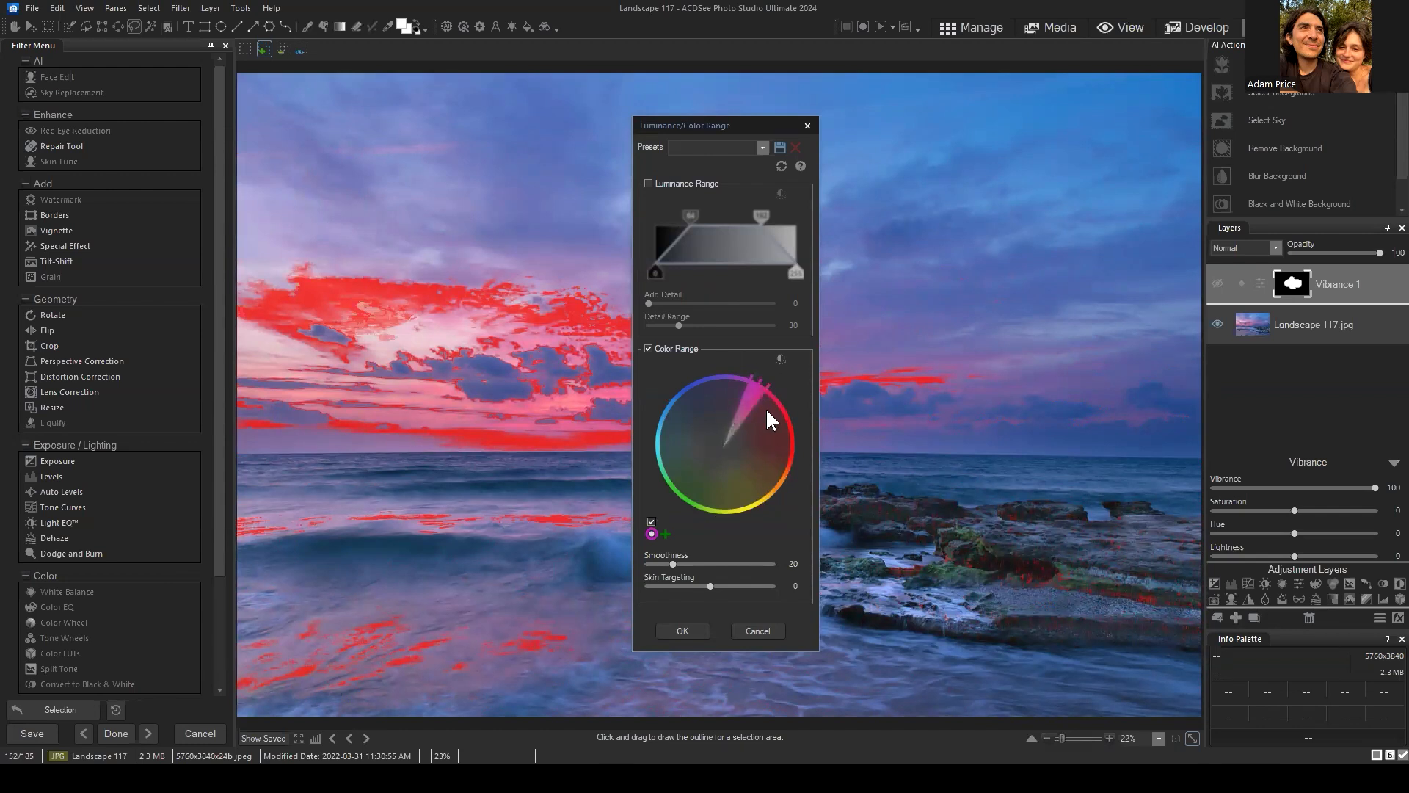
pyautogui.moveTo(755, 404); pyautogui.dragTo(717, 391)
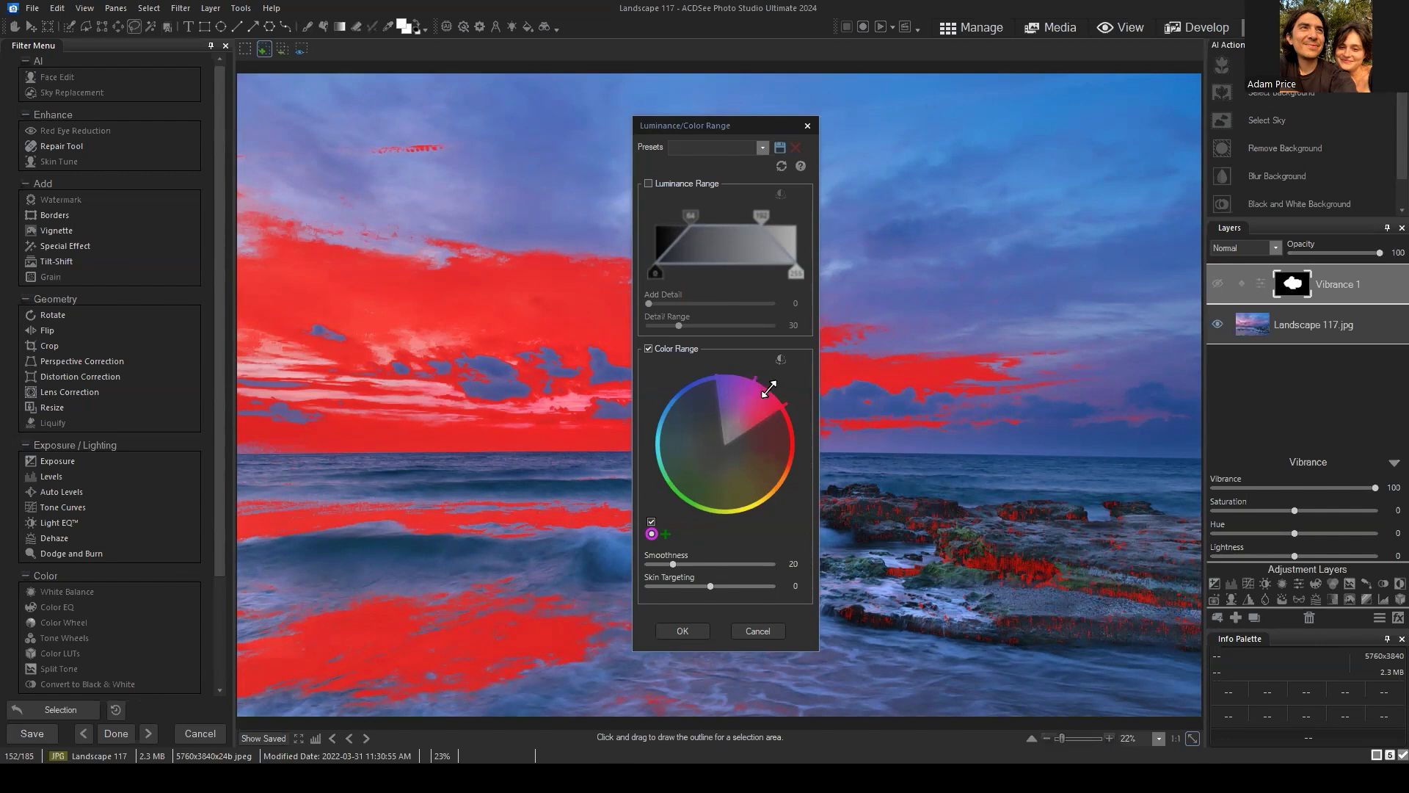
# Try pulling the wedge's inner saturation limit out toward the wheel's rim, and return it to the centre.
pyautogui.moveTo(768, 389)
pyautogui.mouseDown()
pyautogui.moveTo(754, 400)
pyautogui.moveTo(772, 384)
pyautogui.mouseUp()
pyautogui.moveTo(724, 448)
pyautogui.mouseDown()
pyautogui.moveTo(740, 419)
pyautogui.moveTo(710, 461)
pyautogui.mouseUp()
pyautogui.moveTo(762, 392); pyautogui.dragTo(774, 389)
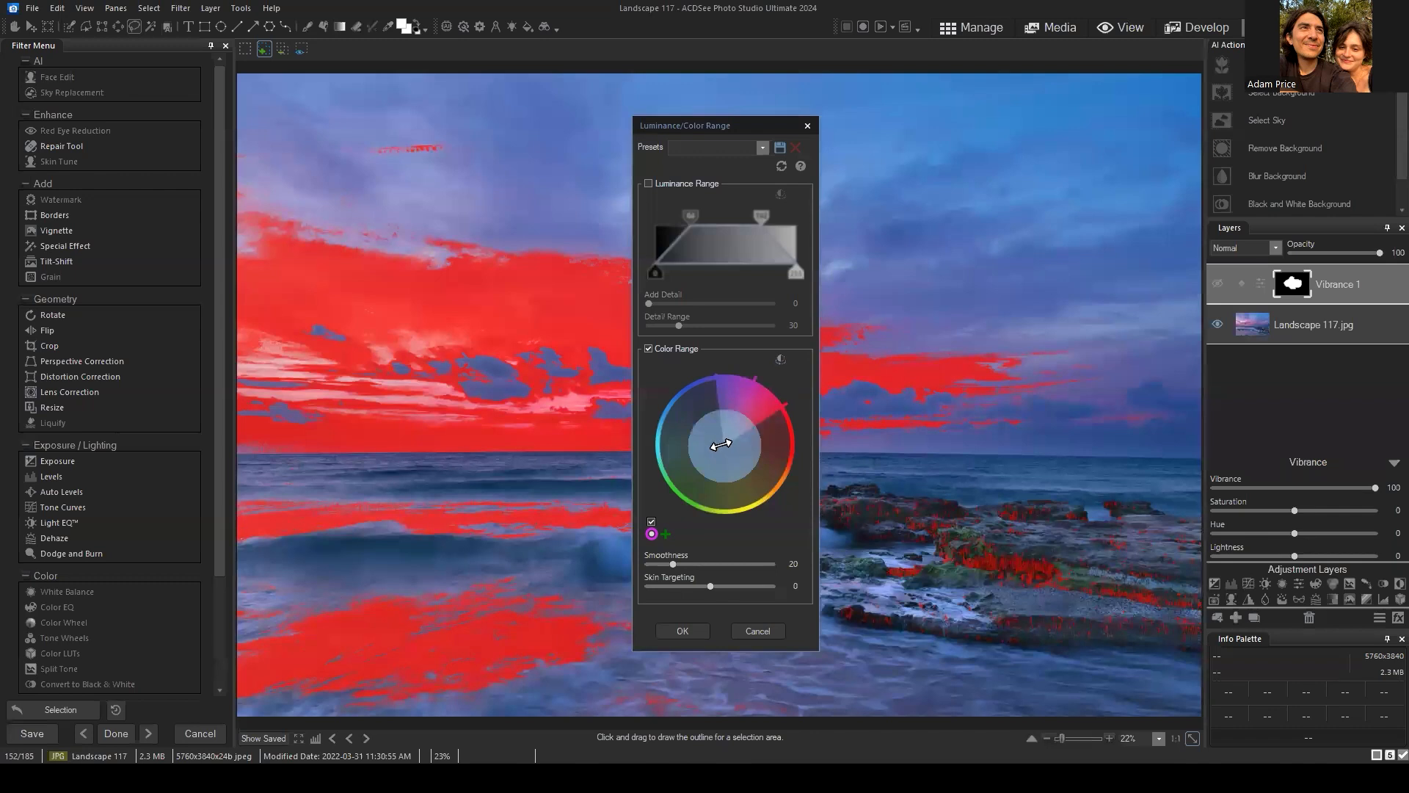
pyautogui.moveTo(732, 420); pyautogui.dragTo(738, 398)
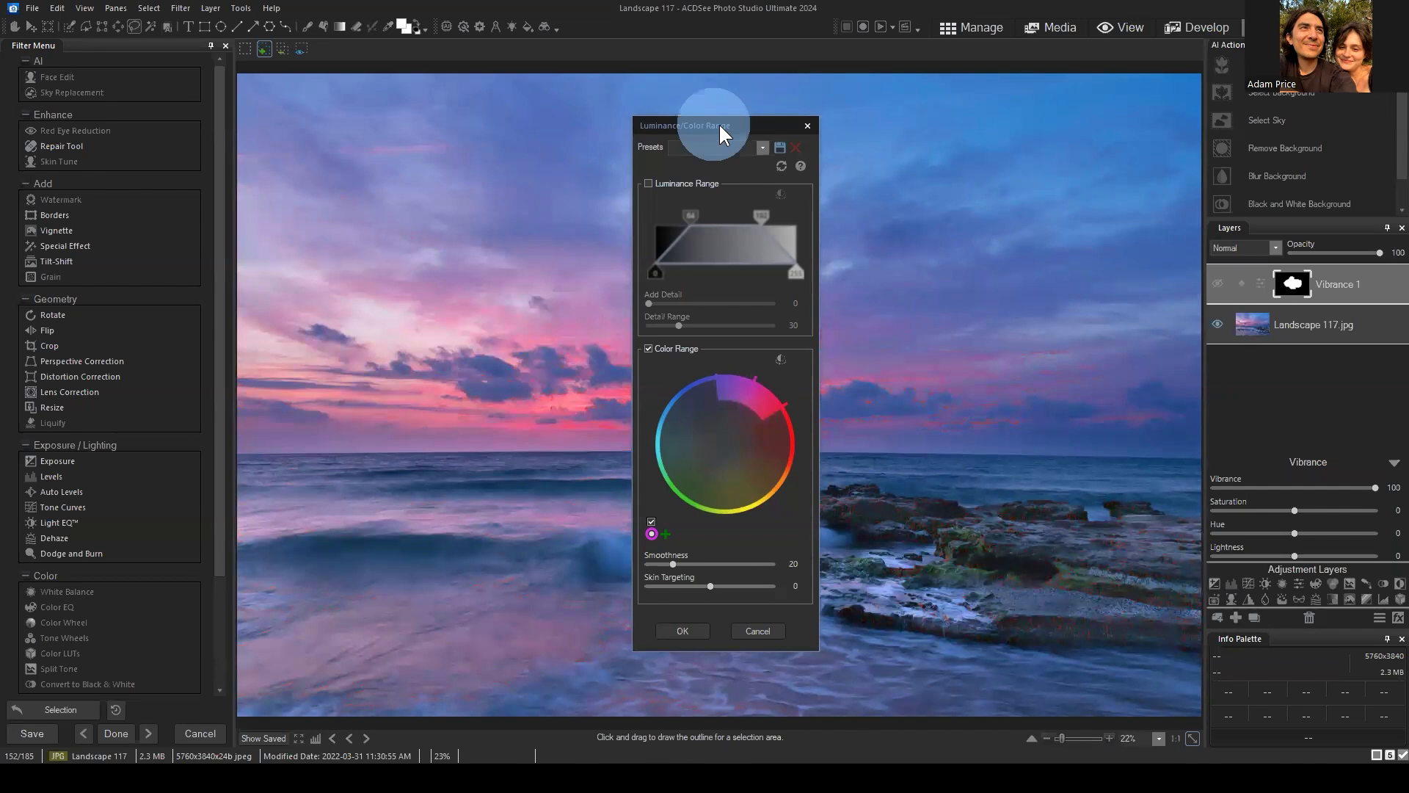
pyautogui.moveTo(720, 127); pyautogui.dragTo(982, 113)
pyautogui.moveTo(1009, 381)
pyautogui.mouseDown()
pyautogui.moveTo(989, 396)
pyautogui.moveTo(1008, 394)
pyautogui.mouseUp()
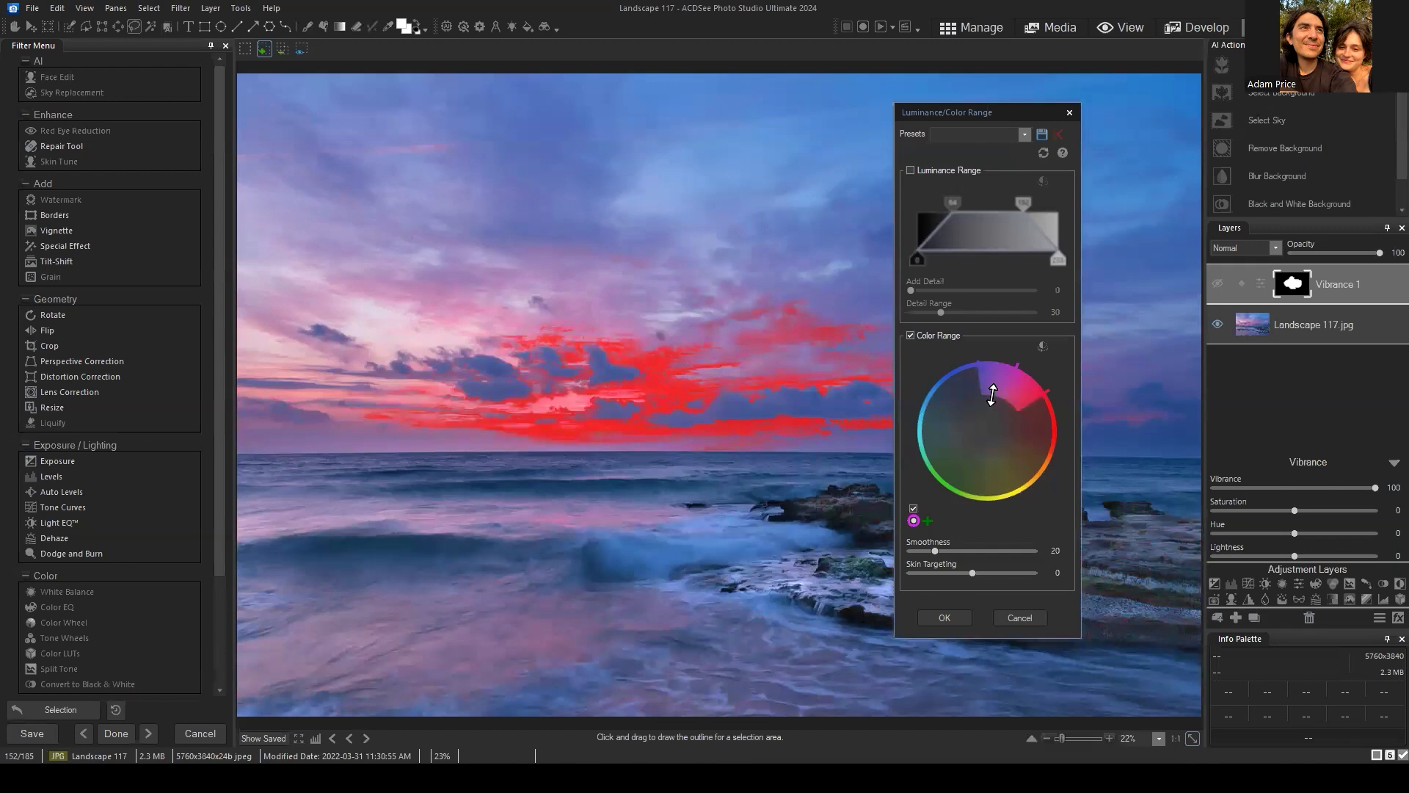
pyautogui.moveTo(992, 395); pyautogui.dragTo(976, 448)
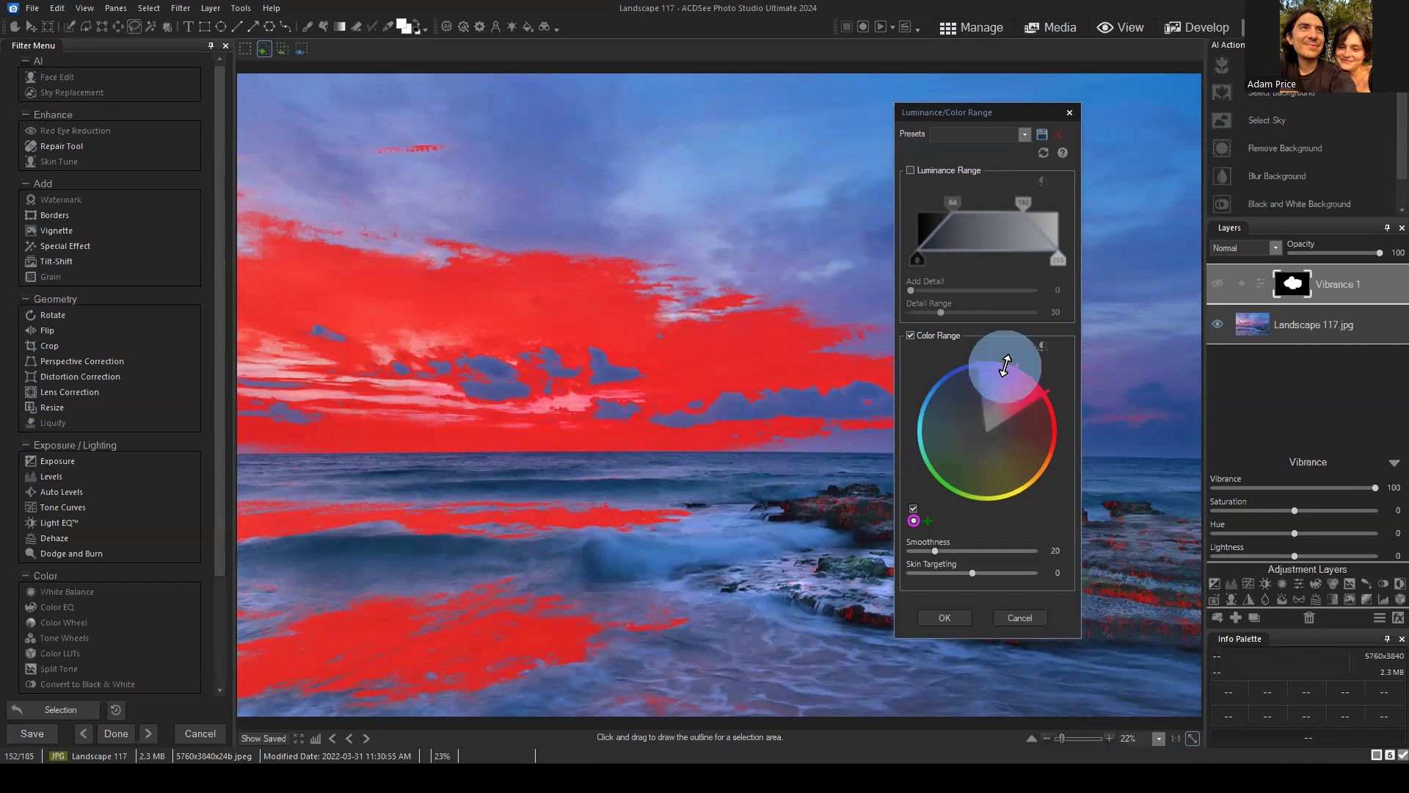
# Pull the wedge's outer saturation limit in toward the centre of the wheel, and ease it back out part way.
pyautogui.moveTo(1006, 365); pyautogui.dragTo(1000, 409)
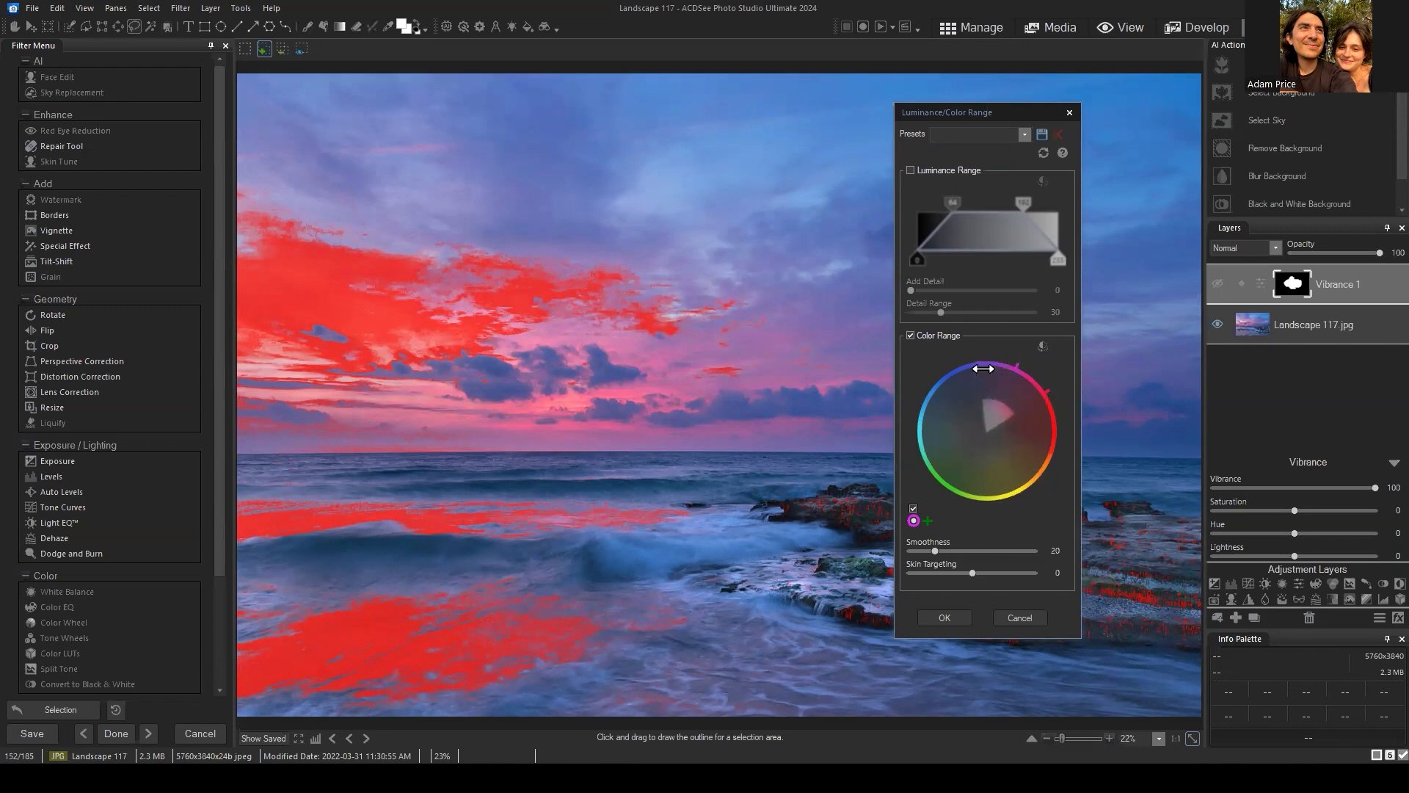
pyautogui.moveTo(983, 369); pyautogui.dragTo(1021, 374)
pyautogui.moveTo(988, 429); pyautogui.dragTo(1013, 382)
pyautogui.moveTo(1013, 382); pyautogui.dragTo(1041, 391)
pyautogui.moveTo(984, 108); pyautogui.dragTo(918, 102)
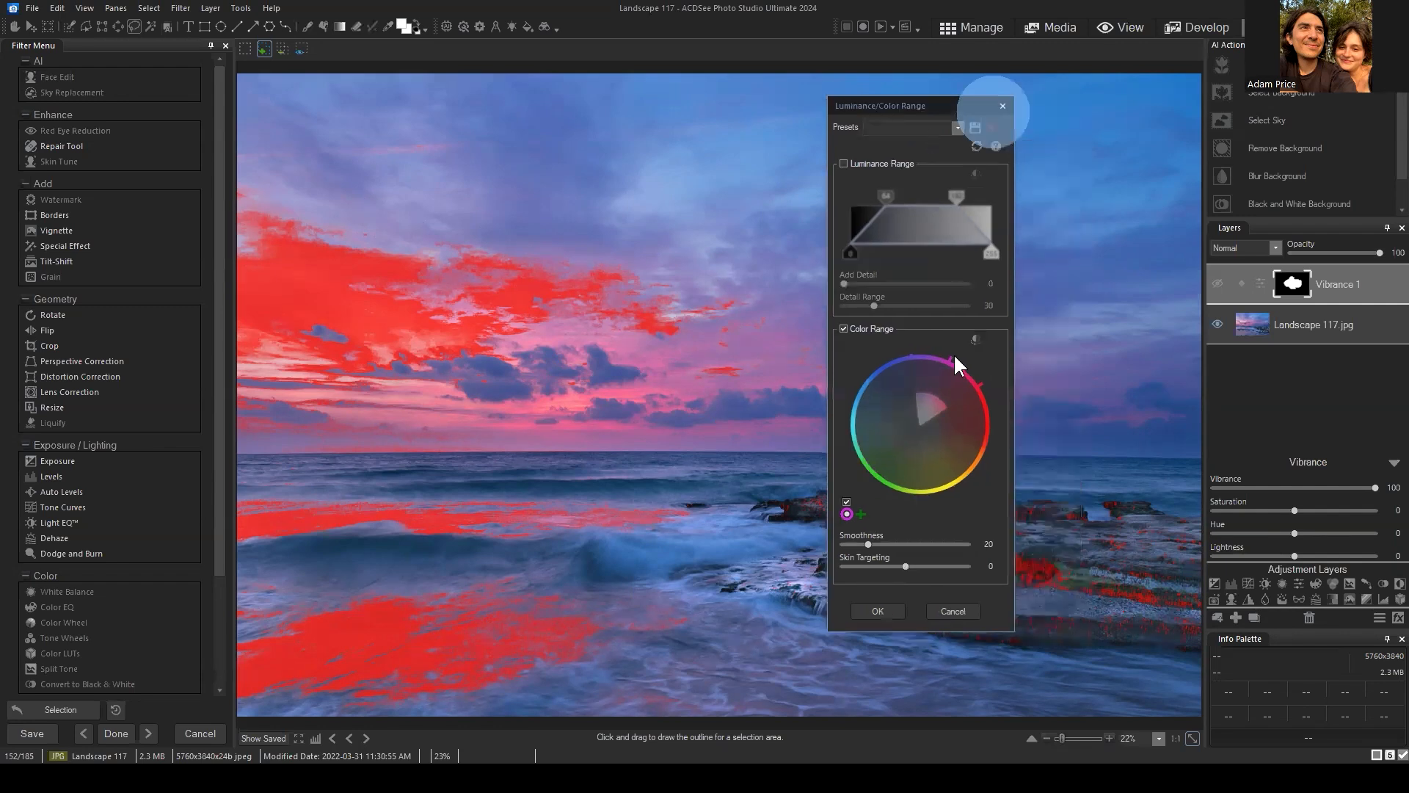
pyautogui.moveTo(926, 397)
pyautogui.mouseDown()
pyautogui.moveTo(941, 372)
pyautogui.moveTo(929, 395)
pyautogui.mouseUp()
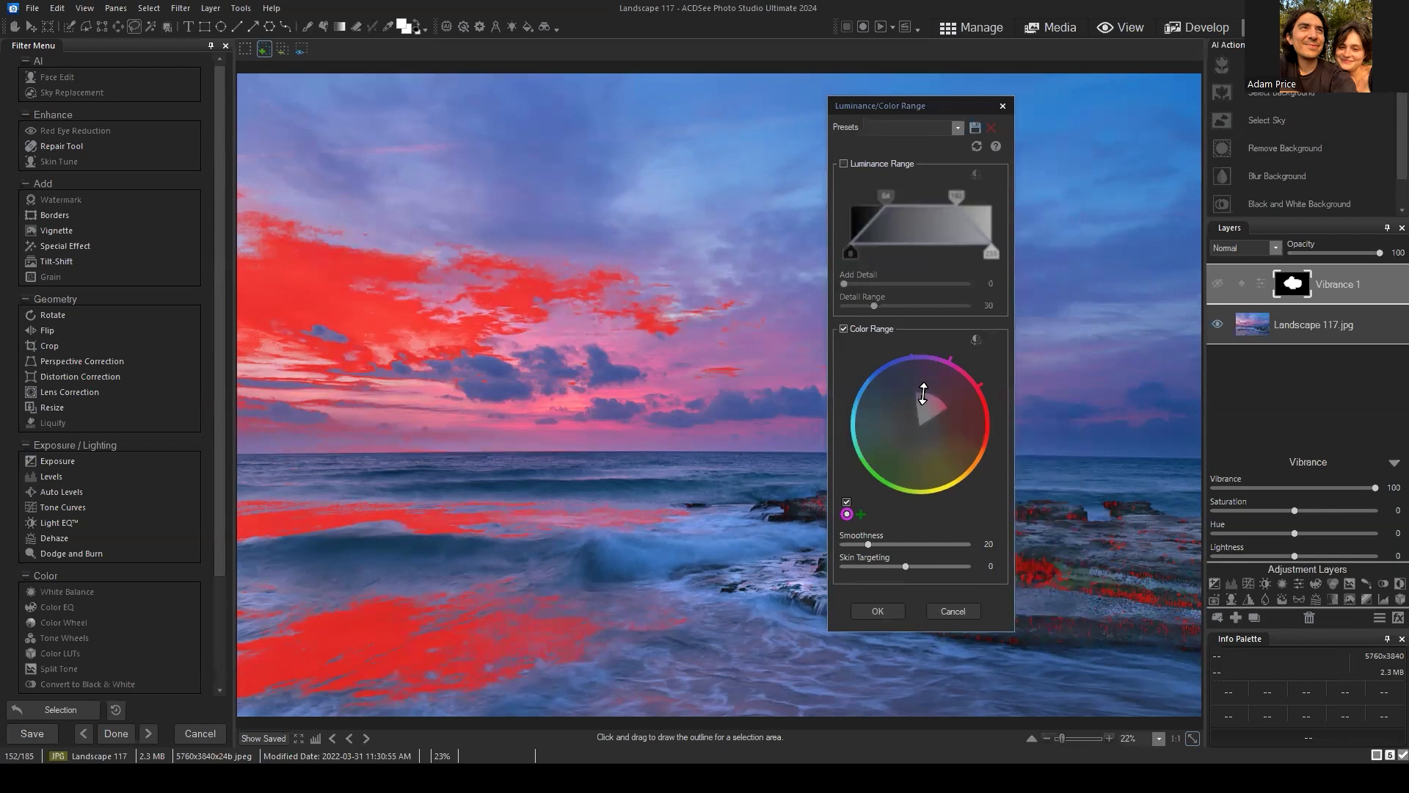
pyautogui.moveTo(923, 394); pyautogui.dragTo(930, 384)
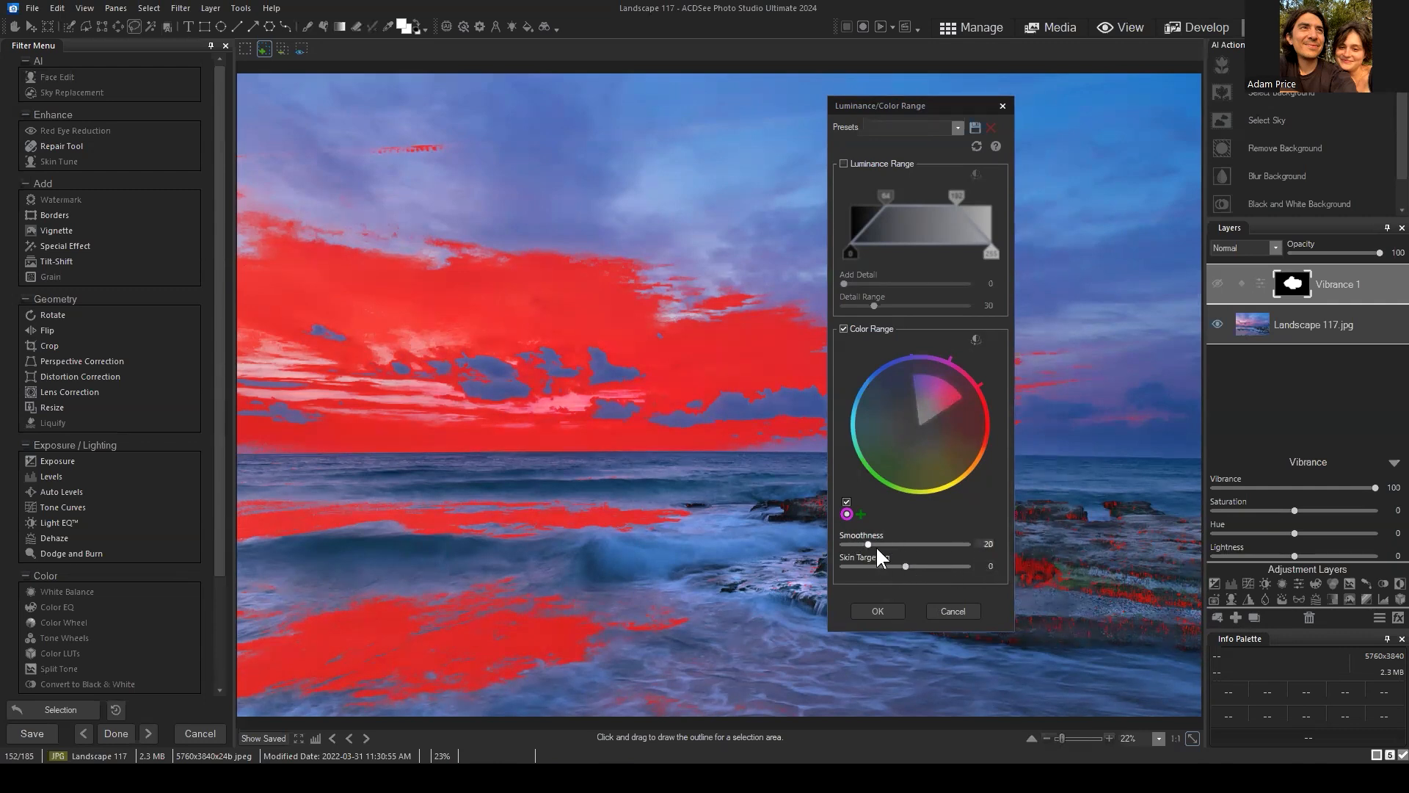
# Try Smoothness values of 63, 100 and 0 for the color range, and set it to 51.
pyautogui.moveTo(869, 543); pyautogui.dragTo(922, 543)
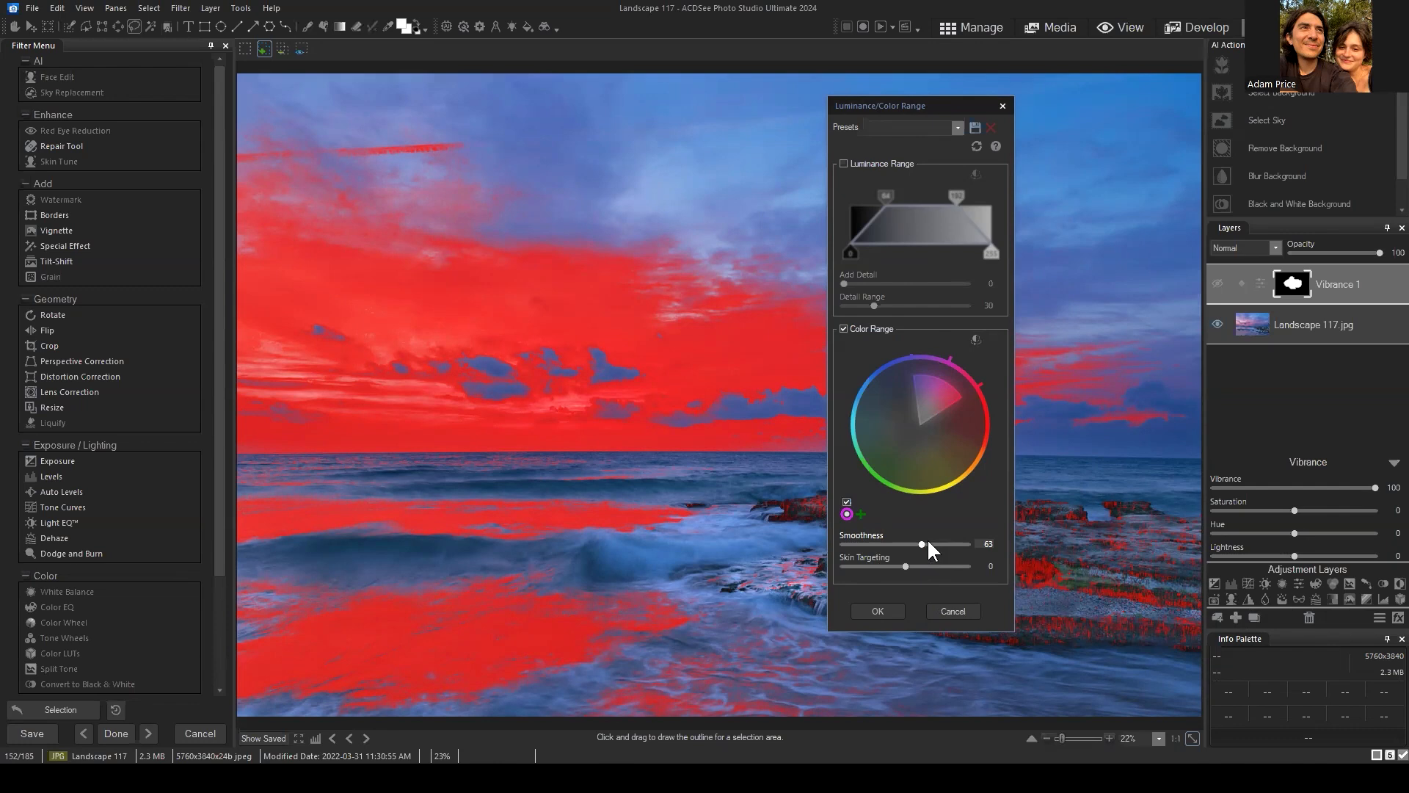
pyautogui.moveTo(896, 543); pyautogui.dragTo(1130, 530)
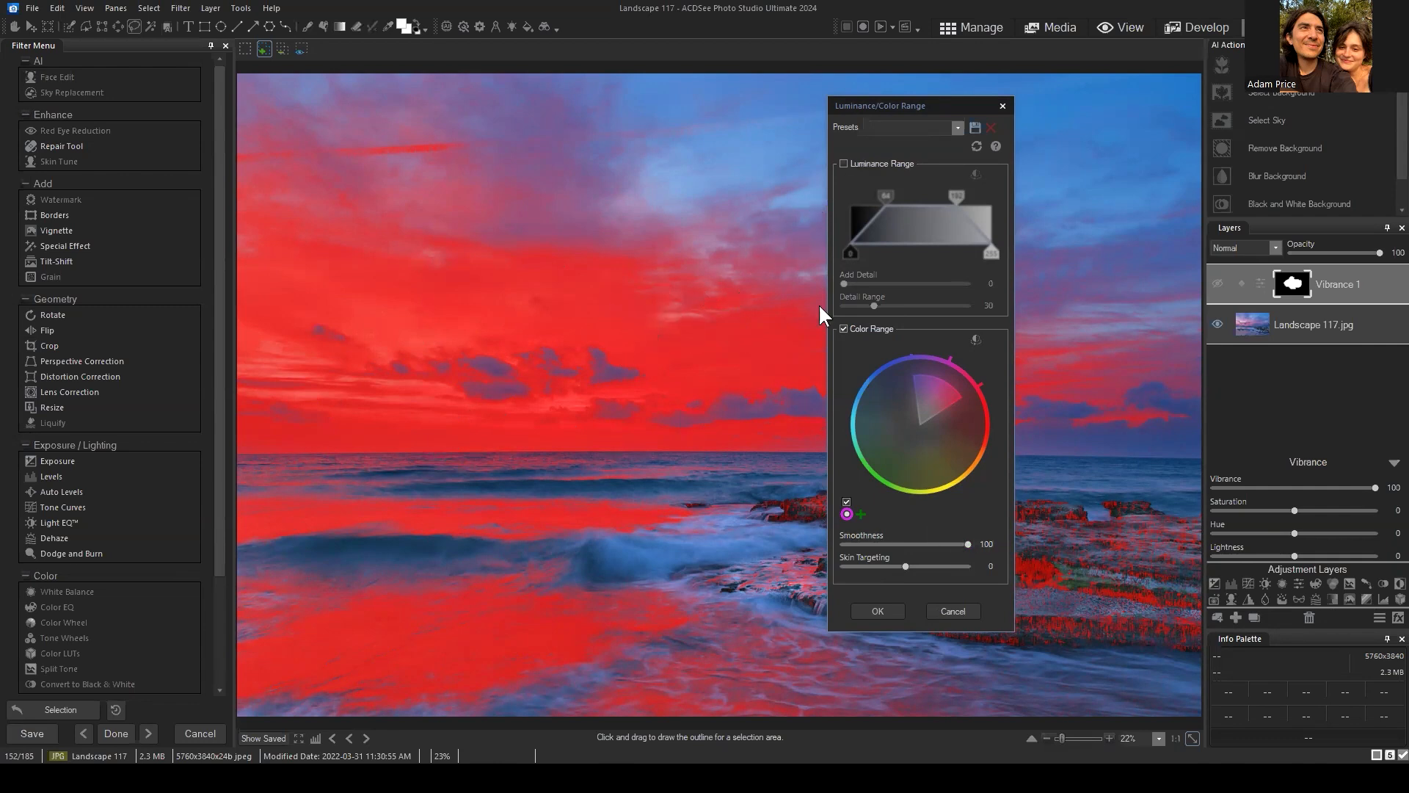
pyautogui.moveTo(967, 543); pyautogui.dragTo(825, 544)
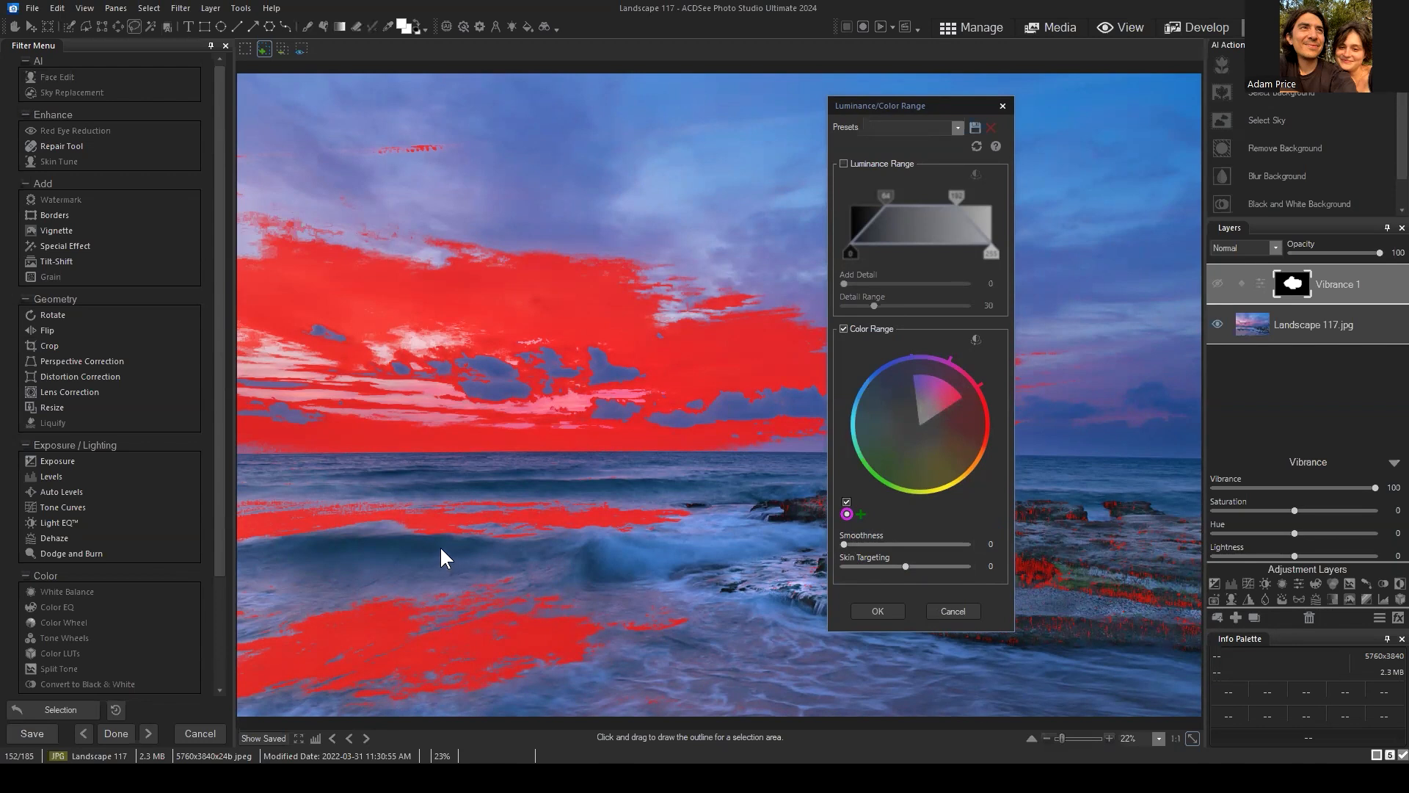
pyautogui.moveTo(909, 544); pyautogui.dragTo(906, 545)
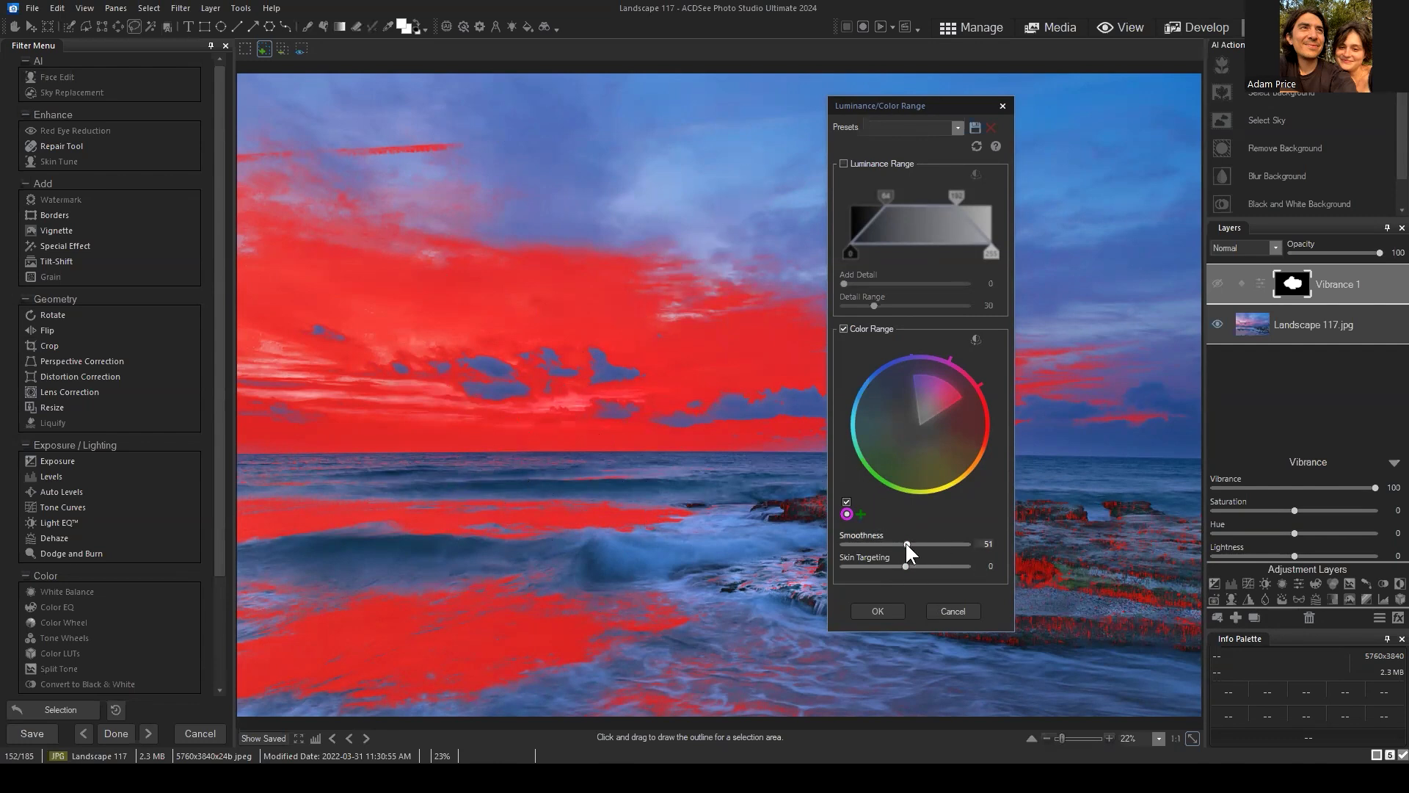
# Set the color range's Smoothness to 0 and accept the magenta selection.
pyautogui.moveTo(907, 544); pyautogui.dragTo(765, 544)
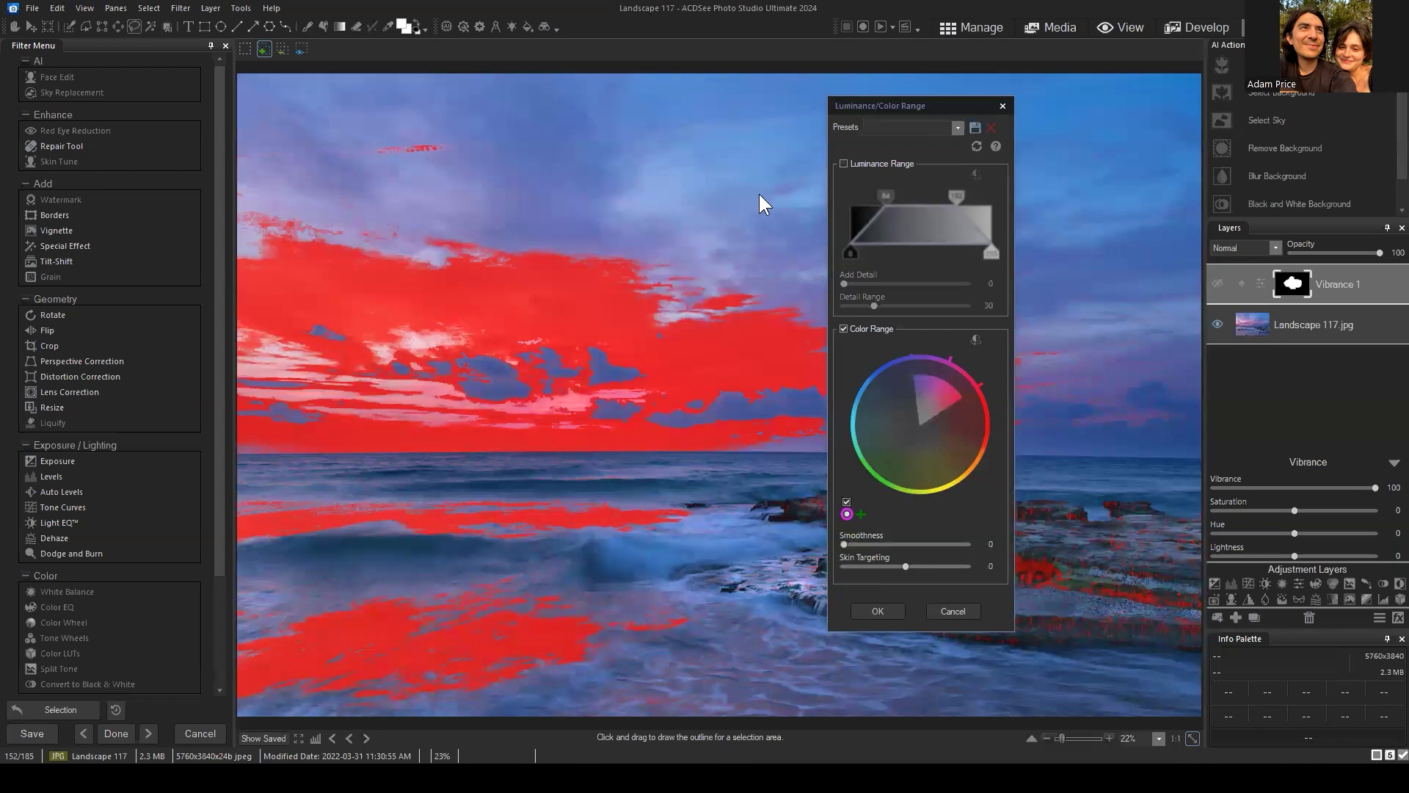
pyautogui.moveTo(923, 101); pyautogui.dragTo(890, 89)
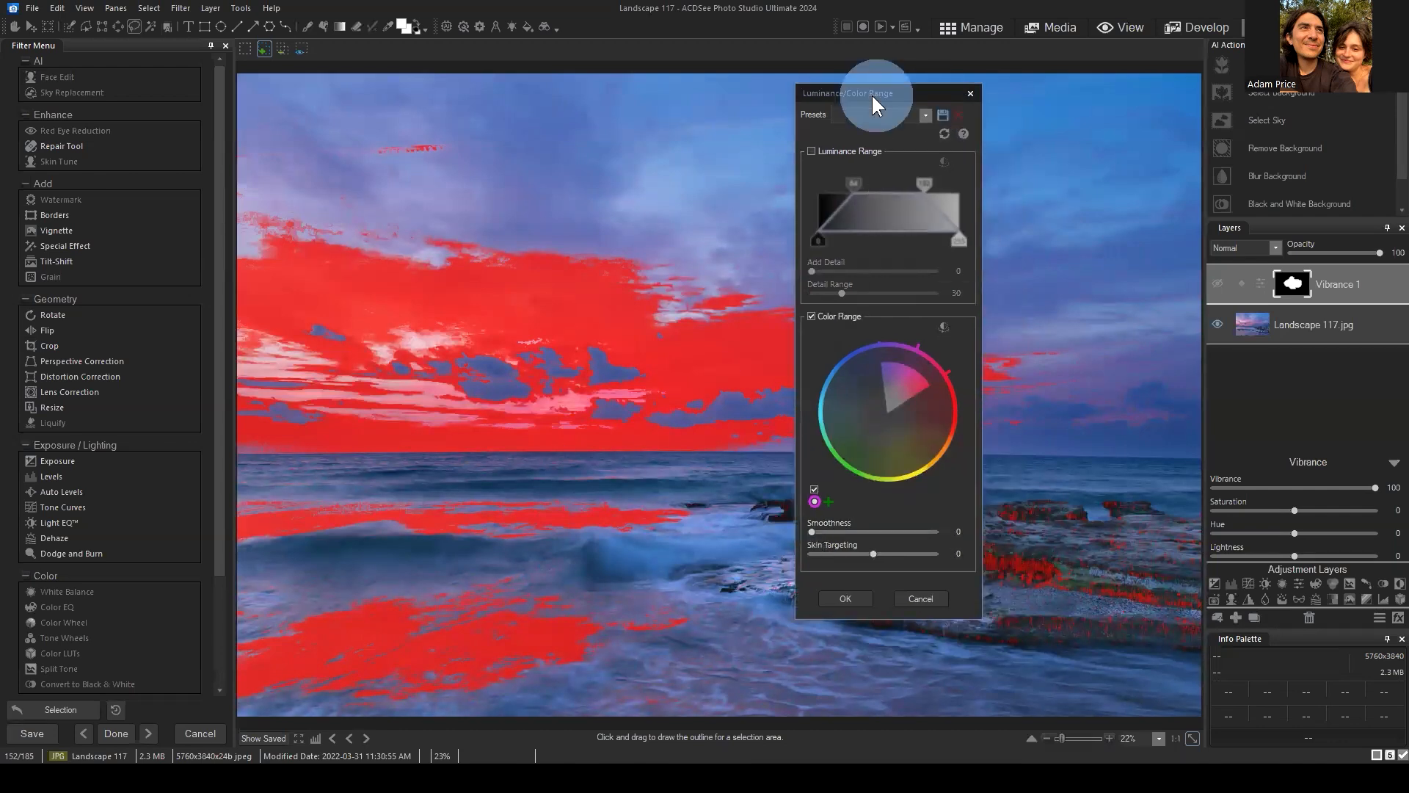
pyautogui.moveTo(870, 94); pyautogui.dragTo(715, 99)
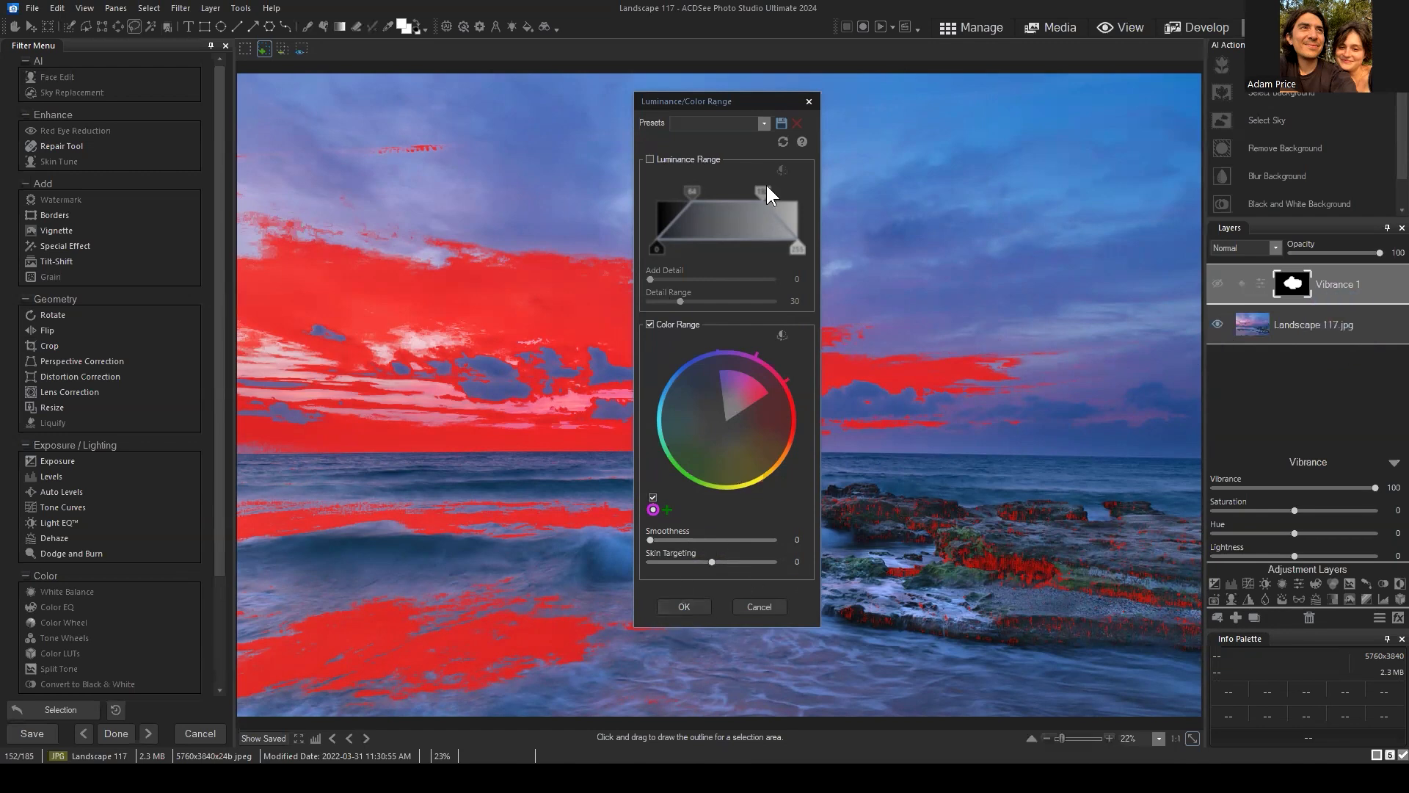
pyautogui.moveTo(746, 103); pyautogui.dragTo(773, 108)
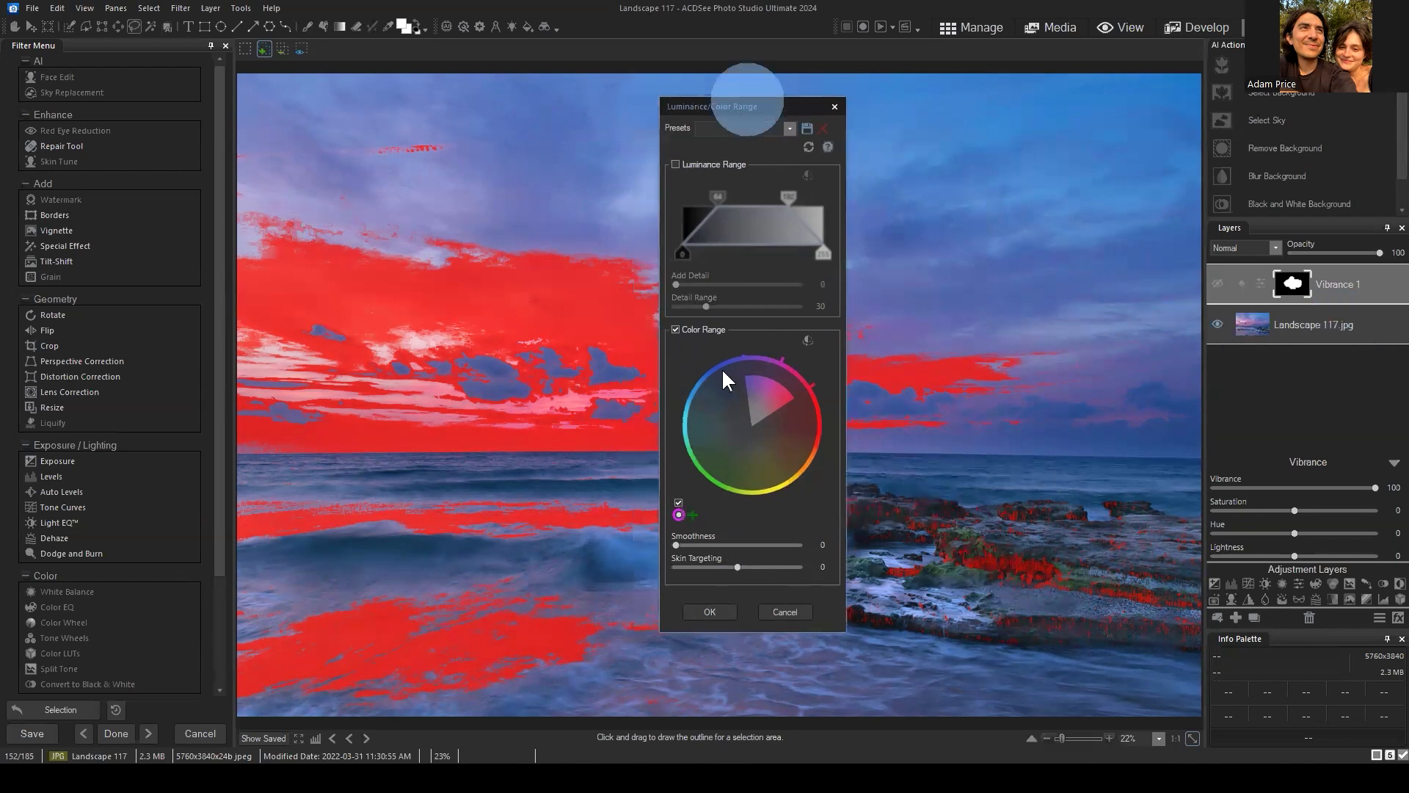
pyautogui.click(704, 610)
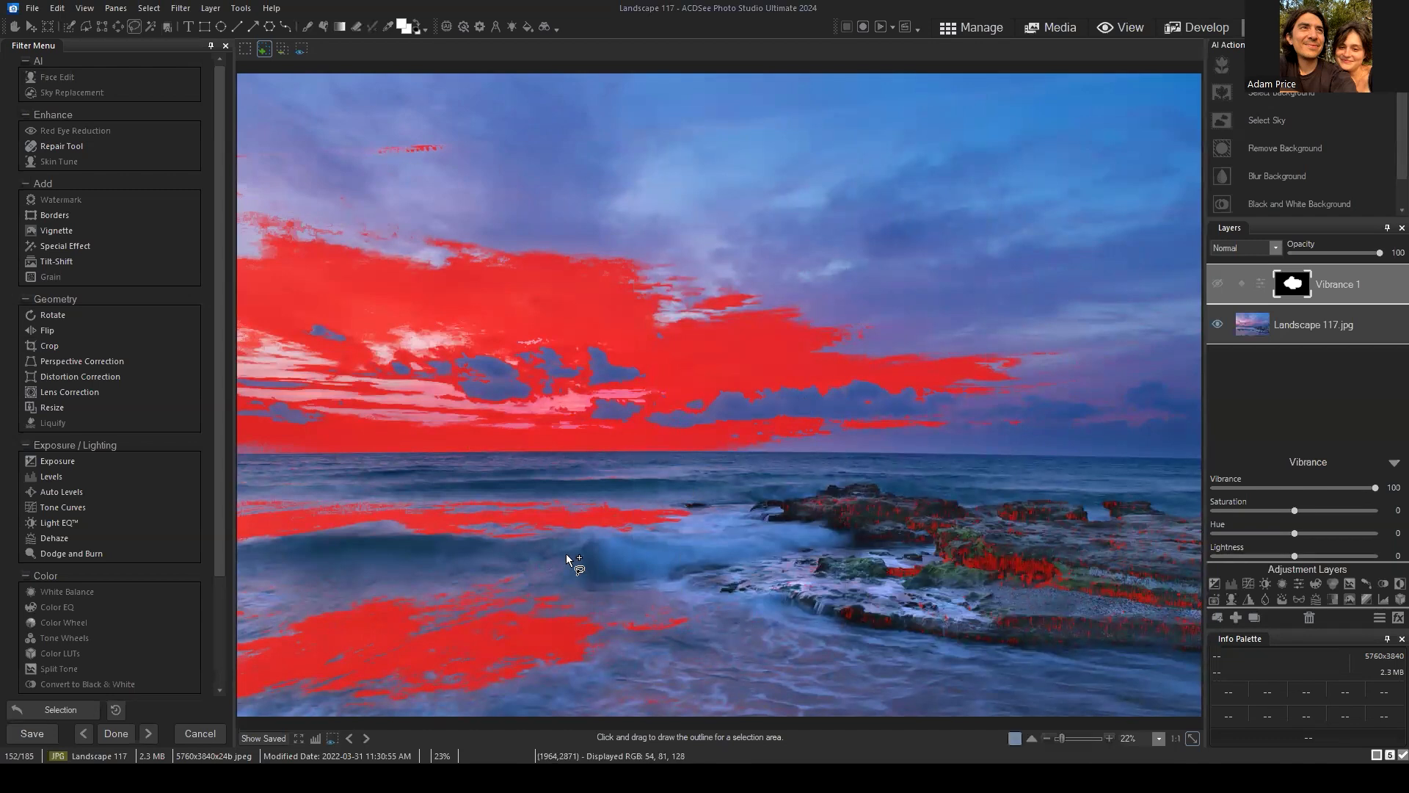
# Add a Vibrance adjustment layer directly above Landscape 117.jpg from the selection with Vibrance at 100, and hide that layer.
pyautogui.click(1334, 323)
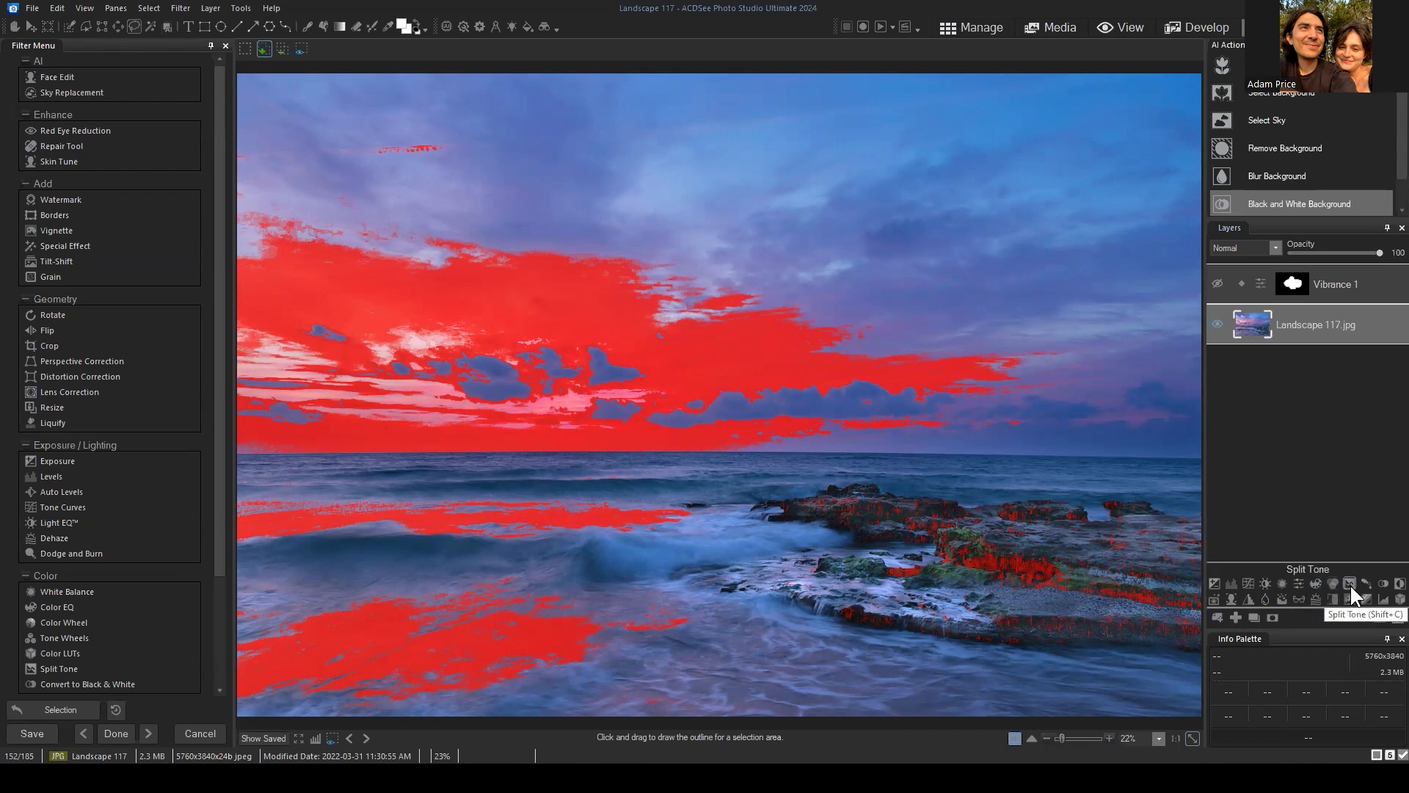
pyautogui.click(1297, 580)
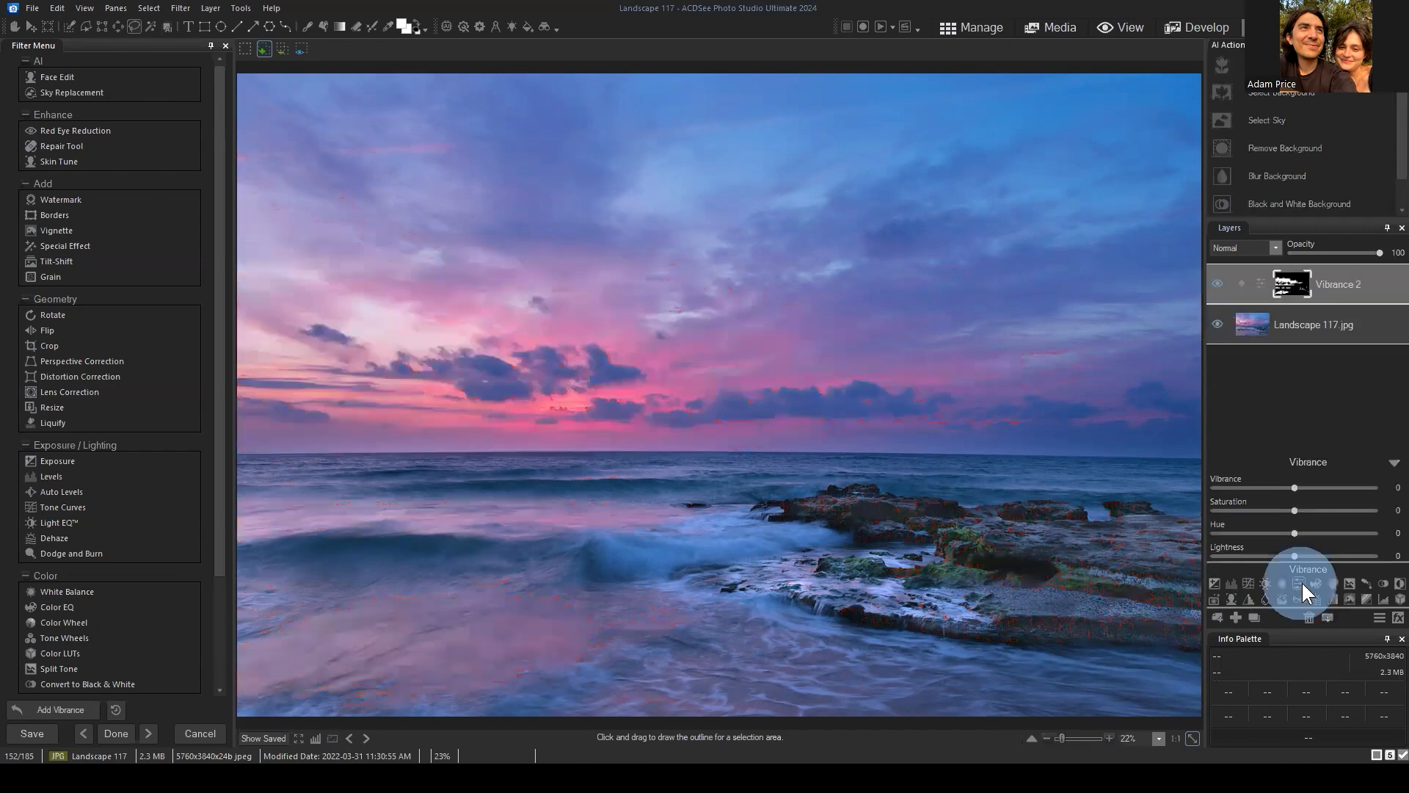
pyautogui.click(1292, 488)
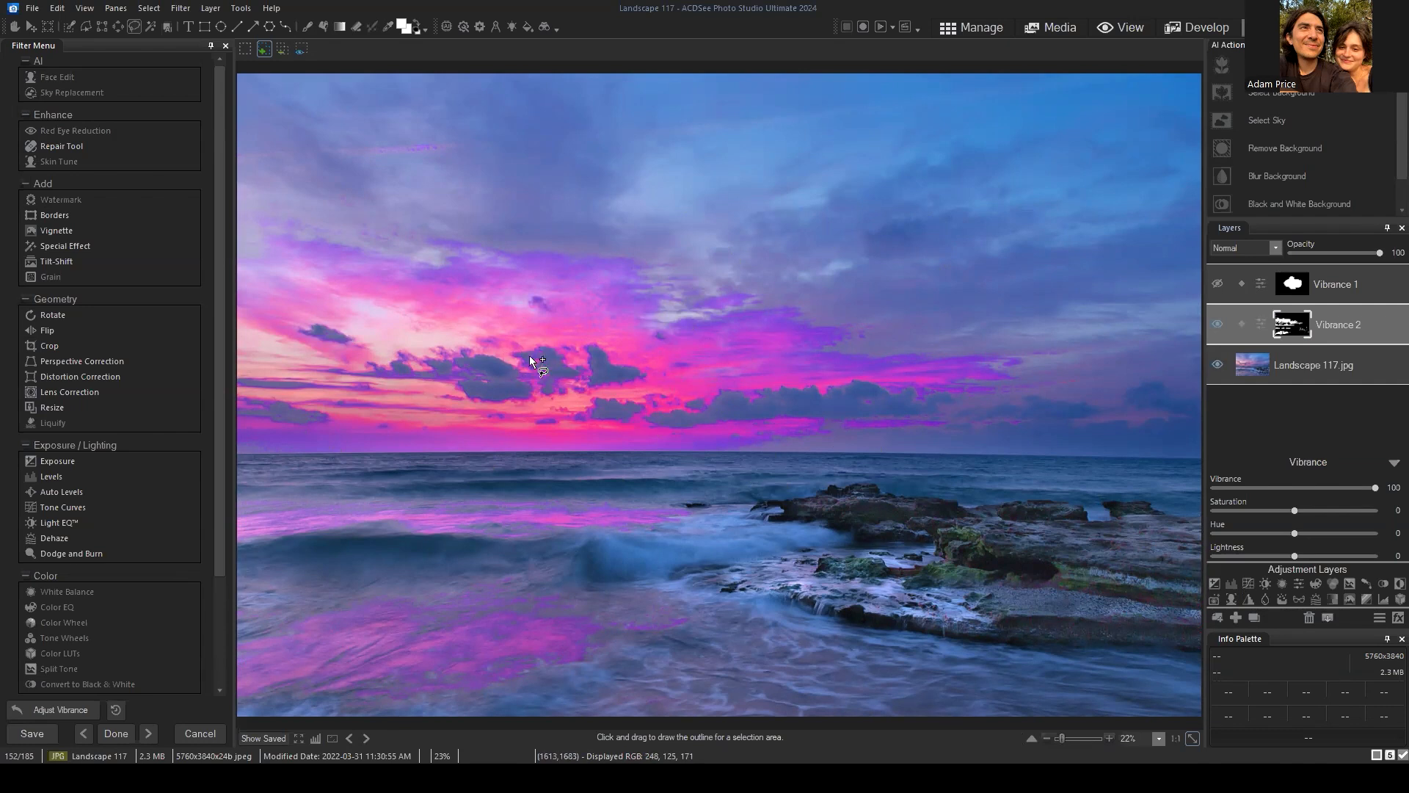
pyautogui.click(1216, 322)
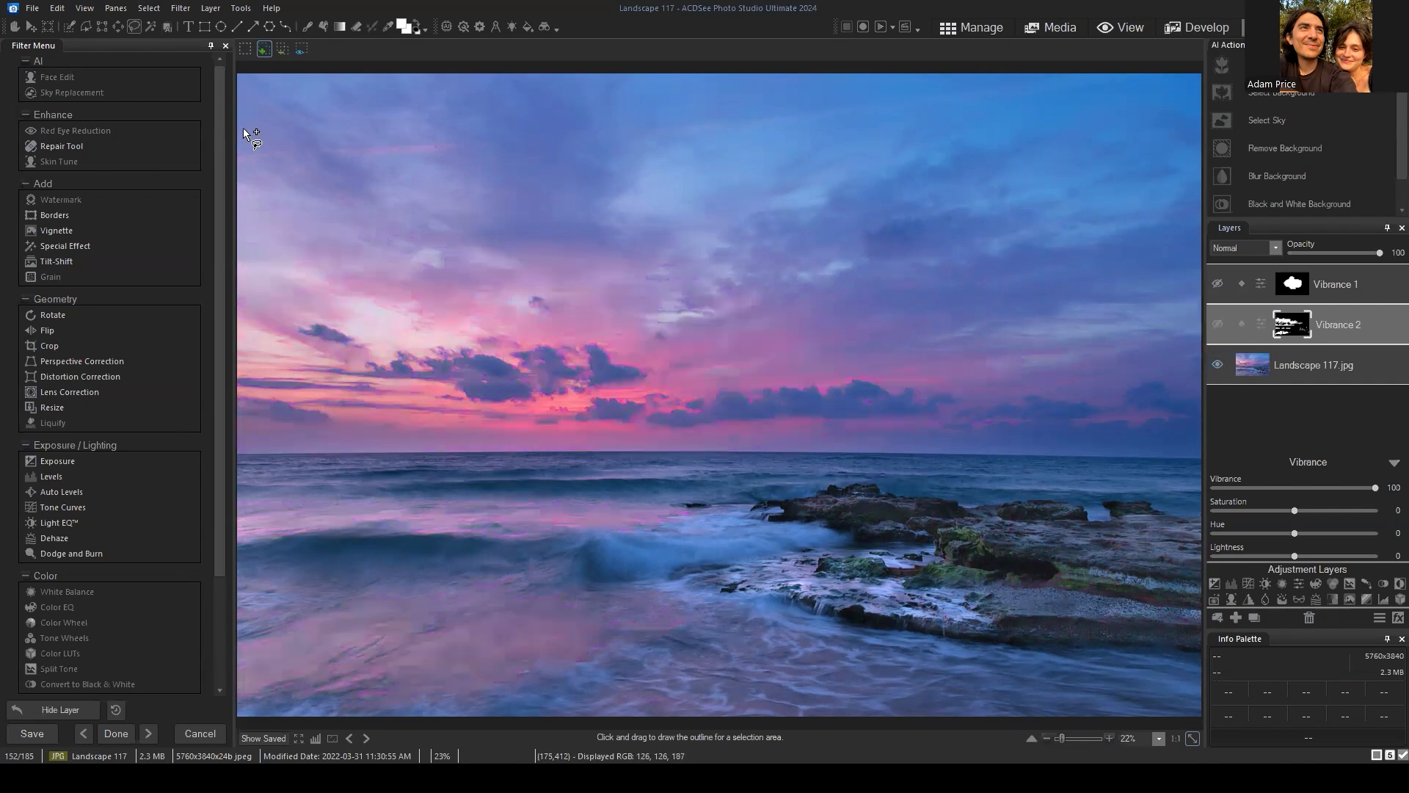
pyautogui.click(150, 8)
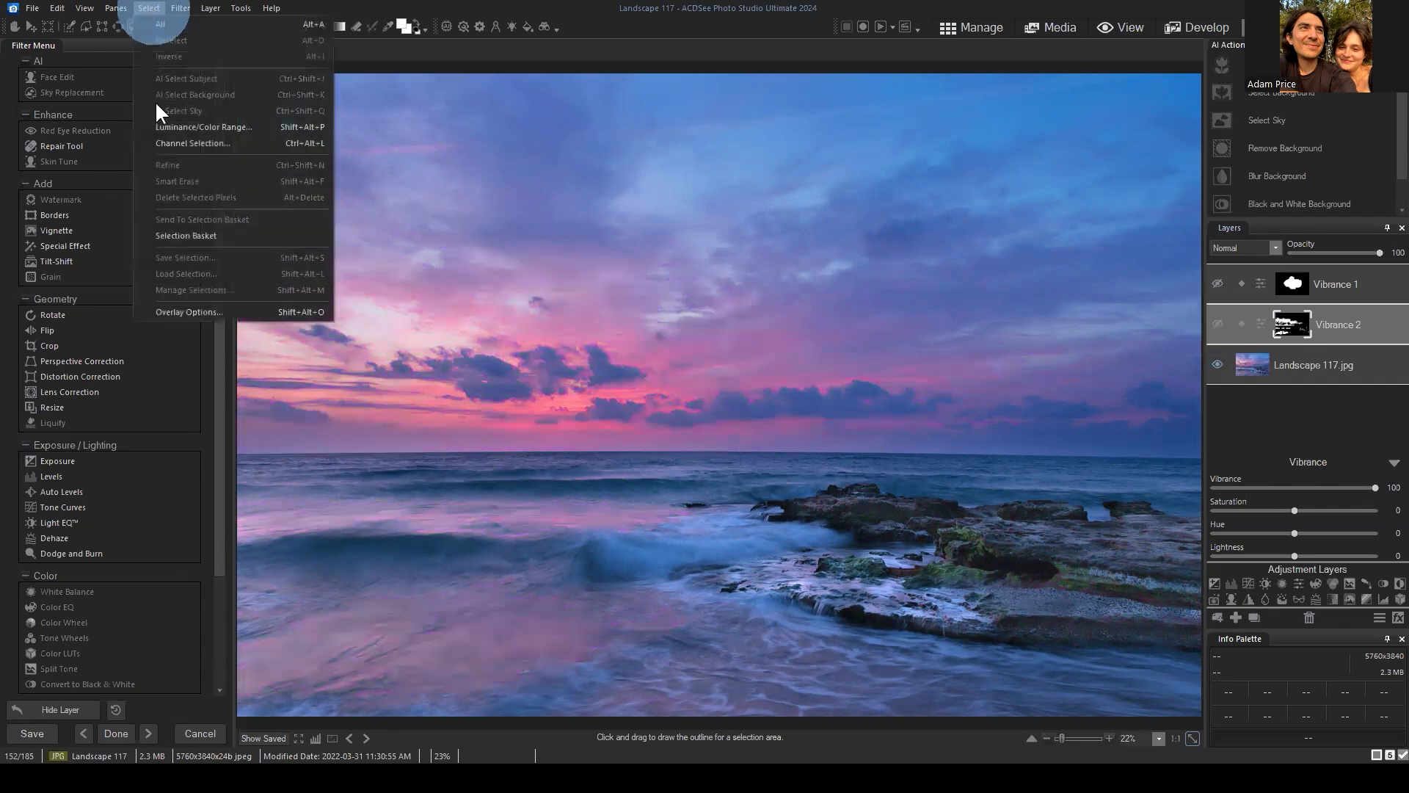
pyautogui.click(191, 311)
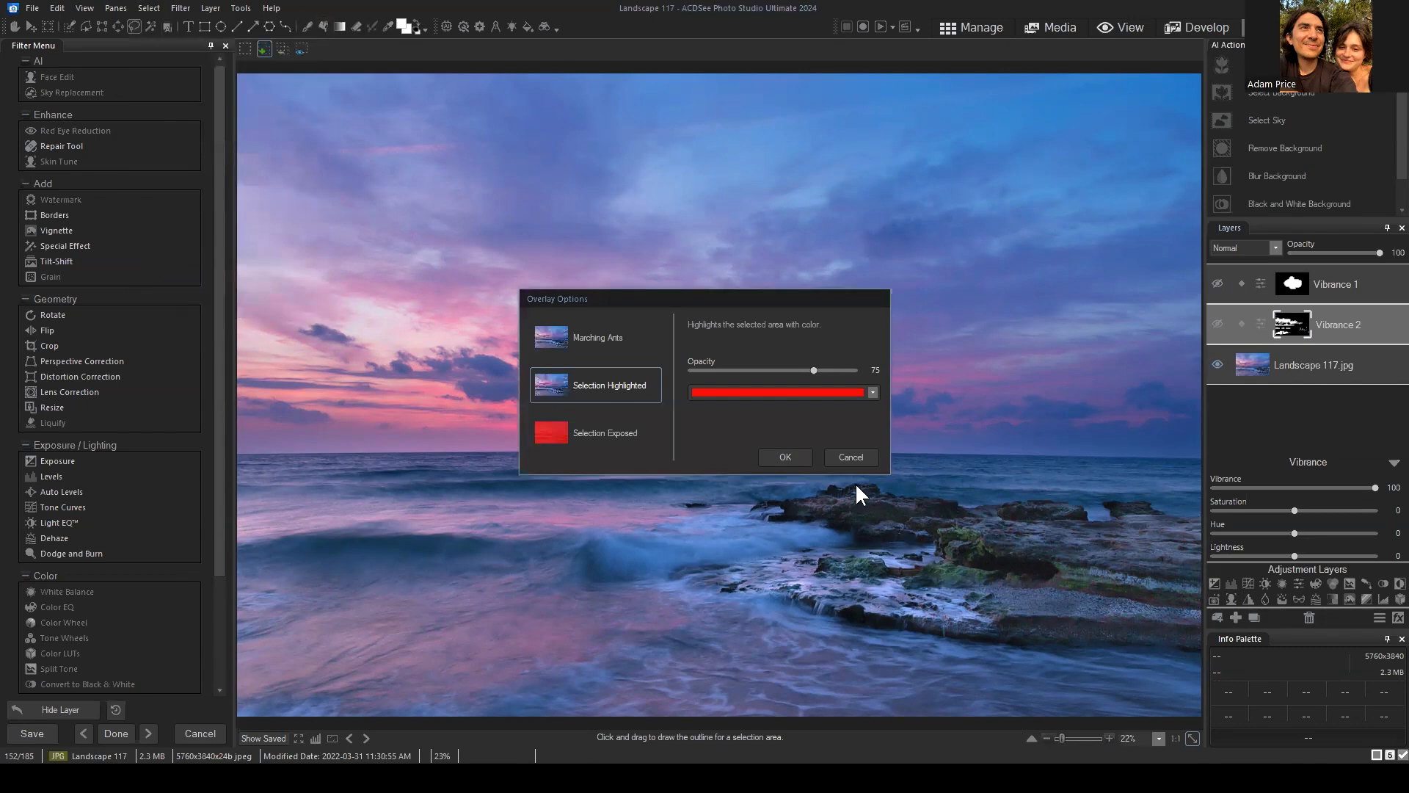
pyautogui.click(860, 459)
# Start a new Luminance/Color Range selection with Color Range enabled, and rotate the hue wedge from red to magenta.
pyautogui.click(153, 13)
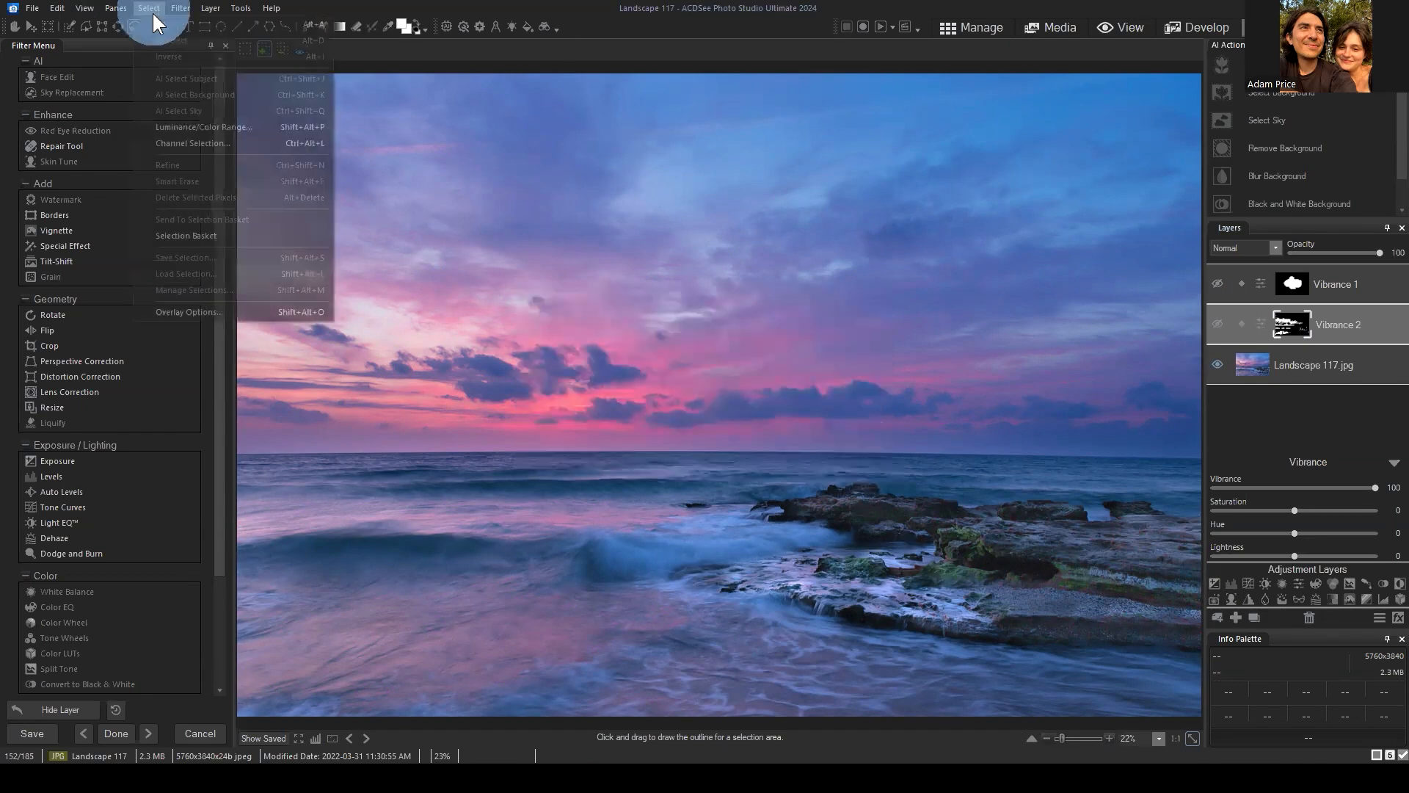
pyautogui.click(198, 128)
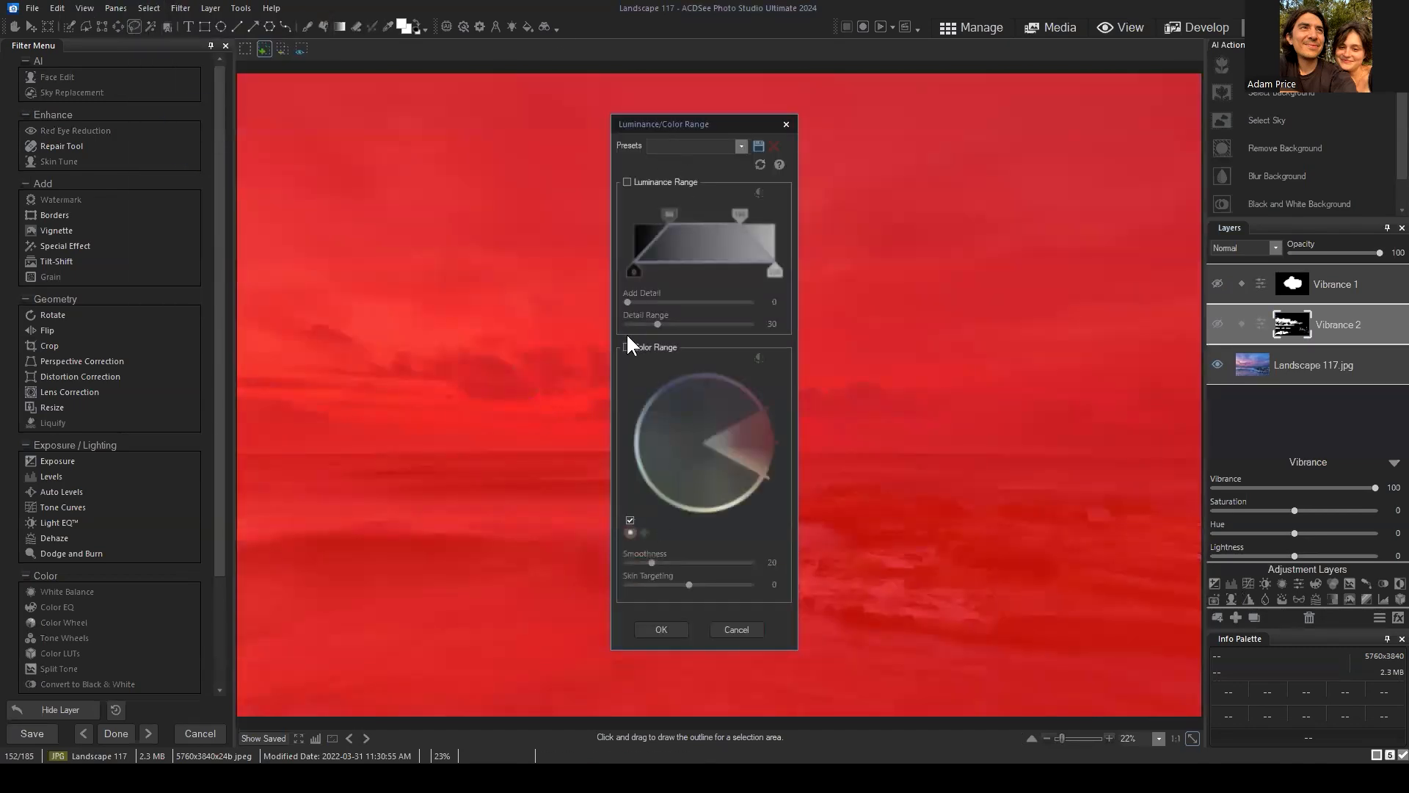
pyautogui.click(627, 347)
pyautogui.moveTo(698, 124); pyautogui.dragTo(872, 108)
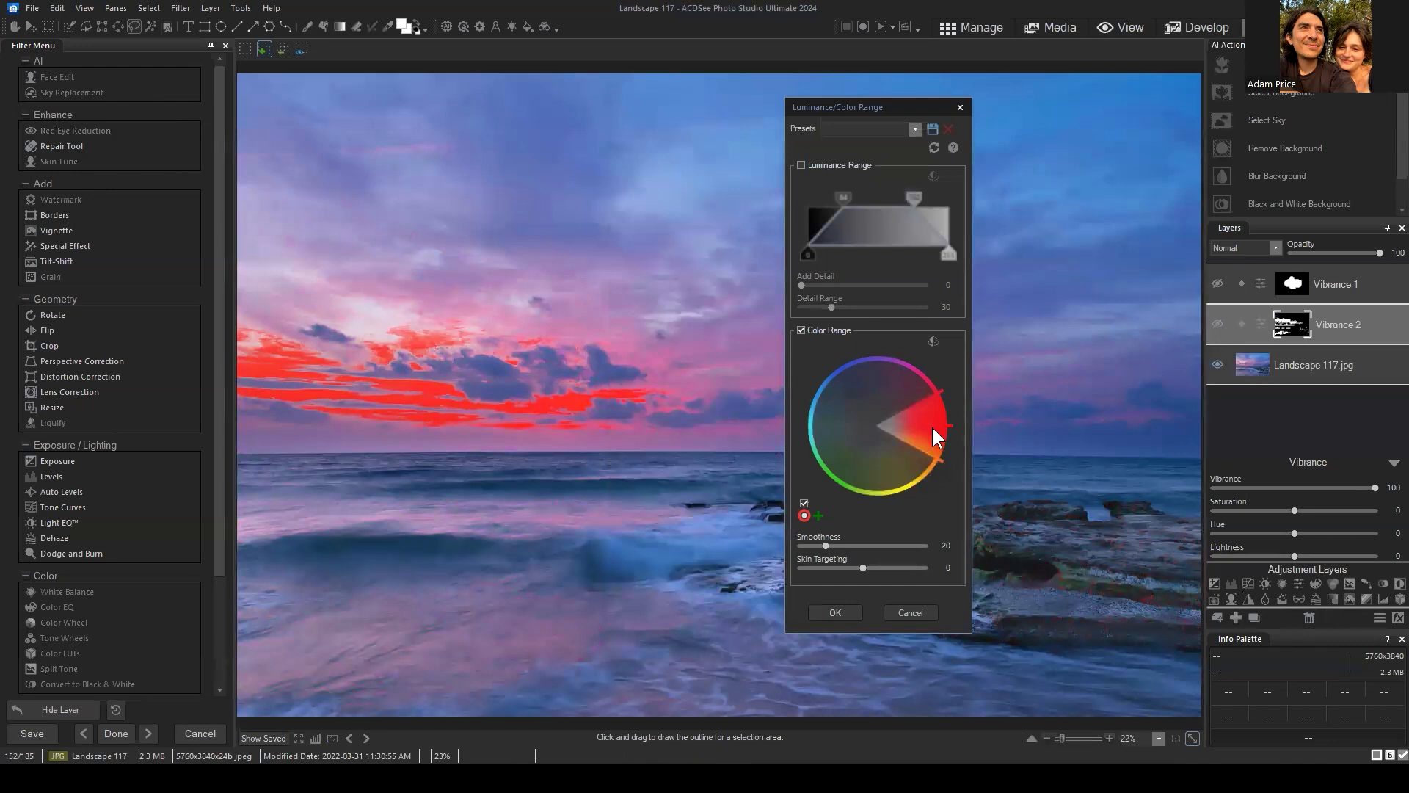
pyautogui.moveTo(929, 420); pyautogui.dragTo(902, 389)
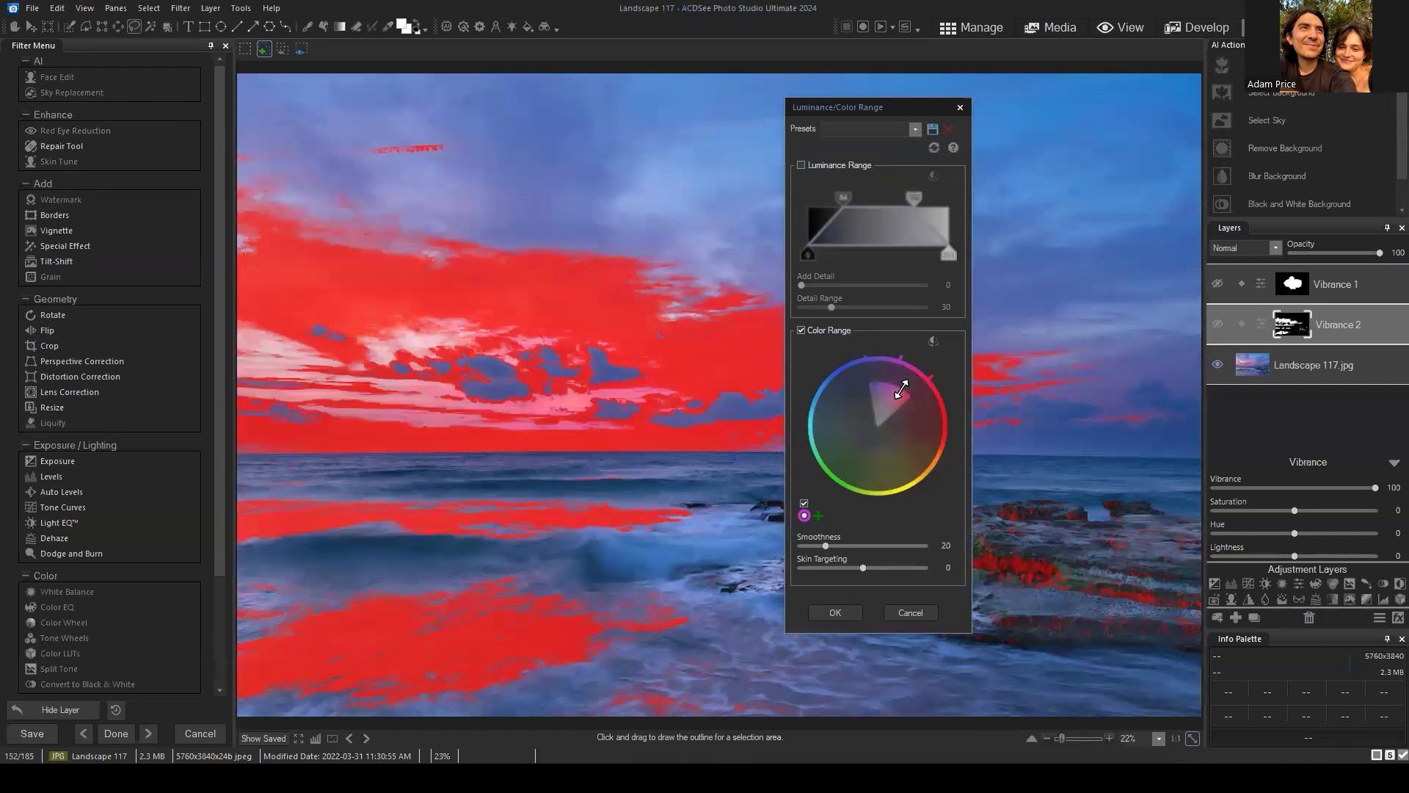
# Set Smoothness to 100 for the magenta range and accept the selection.
pyautogui.moveTo(826, 545); pyautogui.dragTo(940, 552)
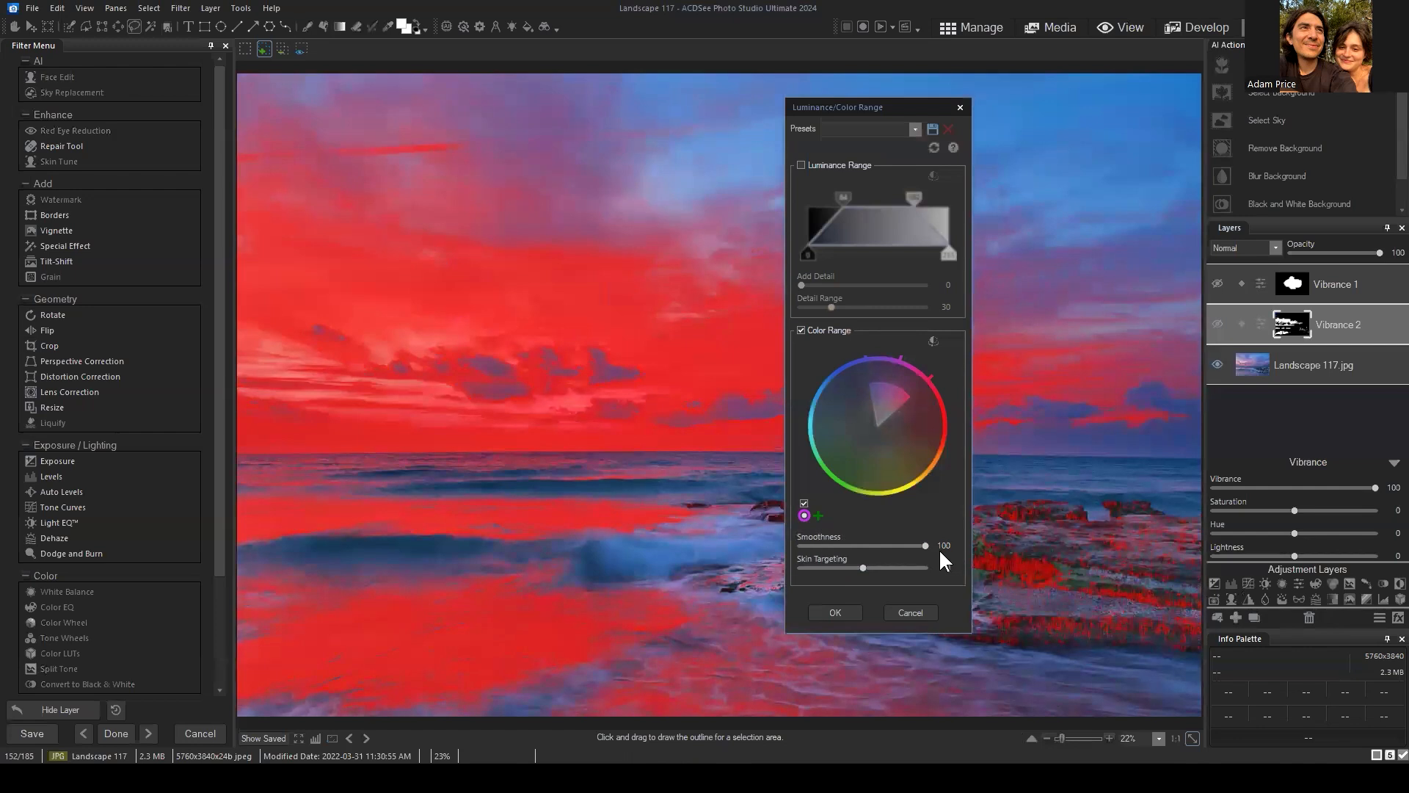
pyautogui.moveTo(893, 107); pyautogui.dragTo(1062, 87)
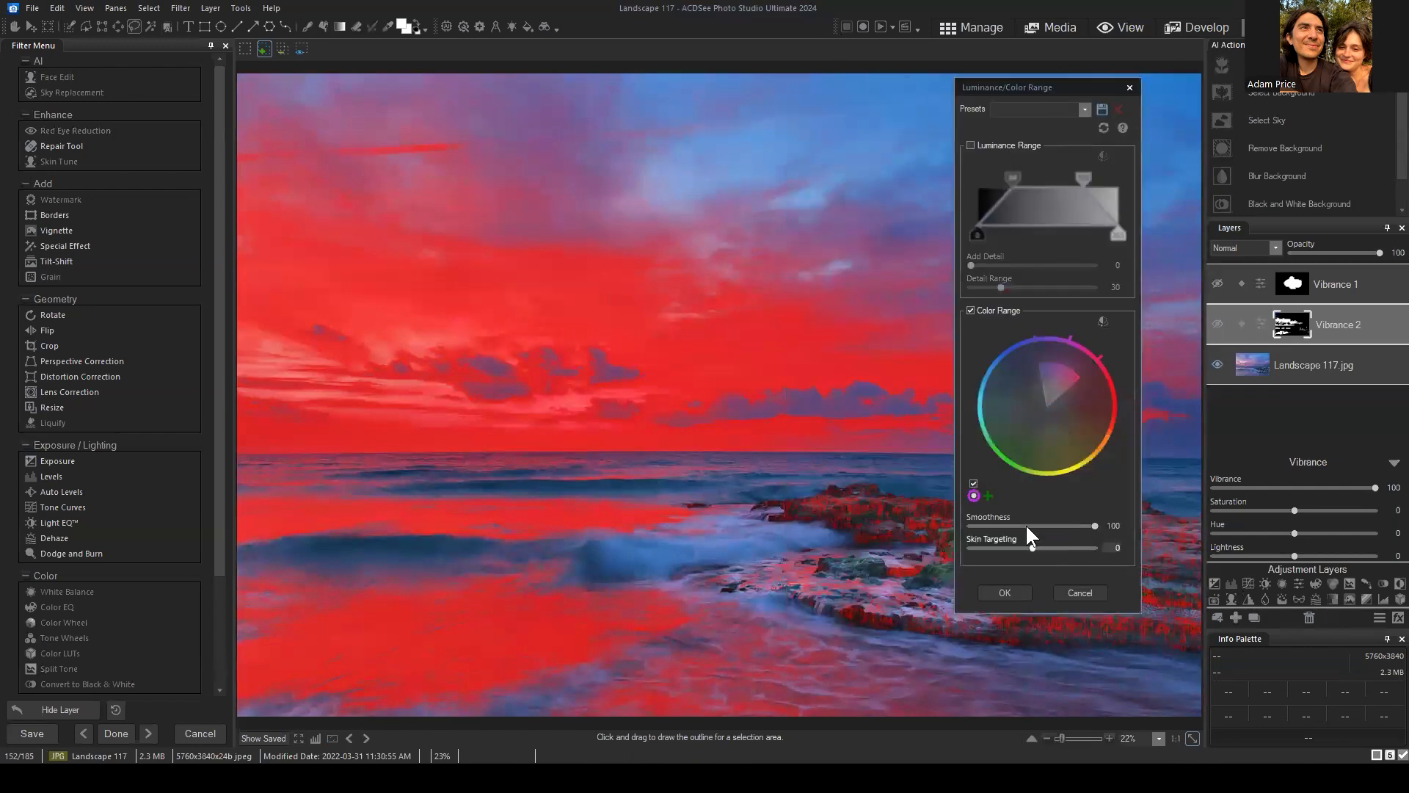
pyautogui.click(1003, 593)
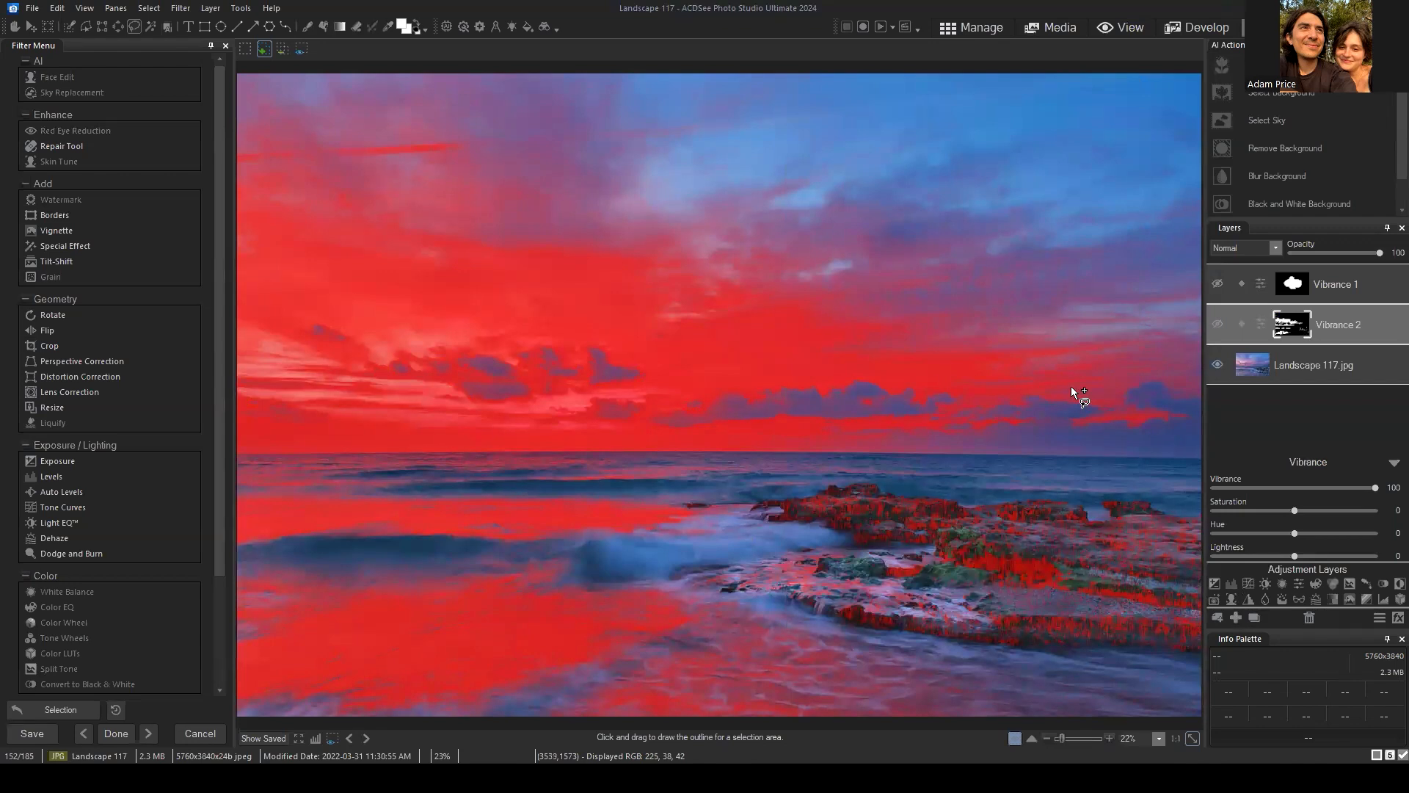
# Add a second color-range Vibrance adjustment layer from the smoothed selection and set its Vibrance to 100.
pyautogui.click(1298, 583)
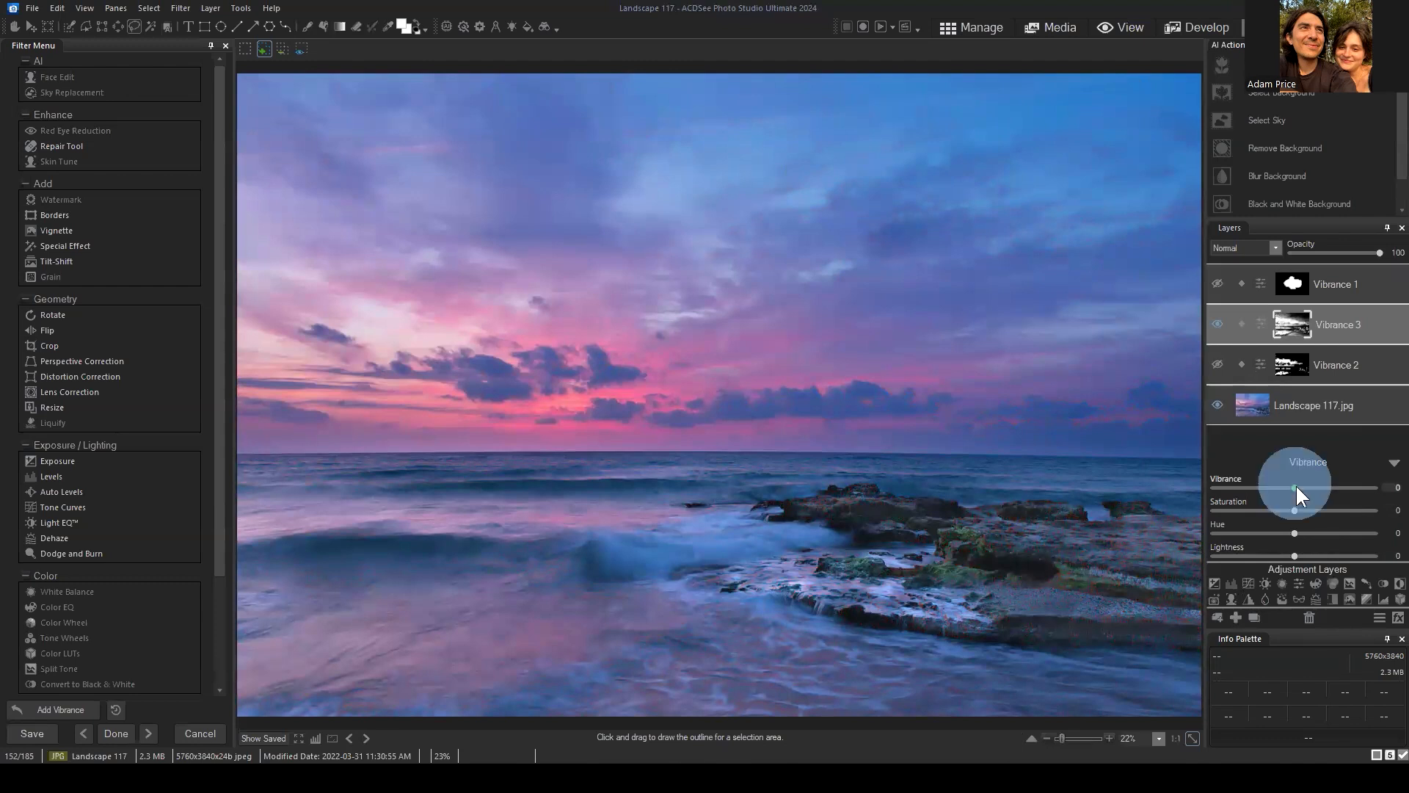
pyautogui.moveTo(1296, 483); pyautogui.dragTo(1385, 482)
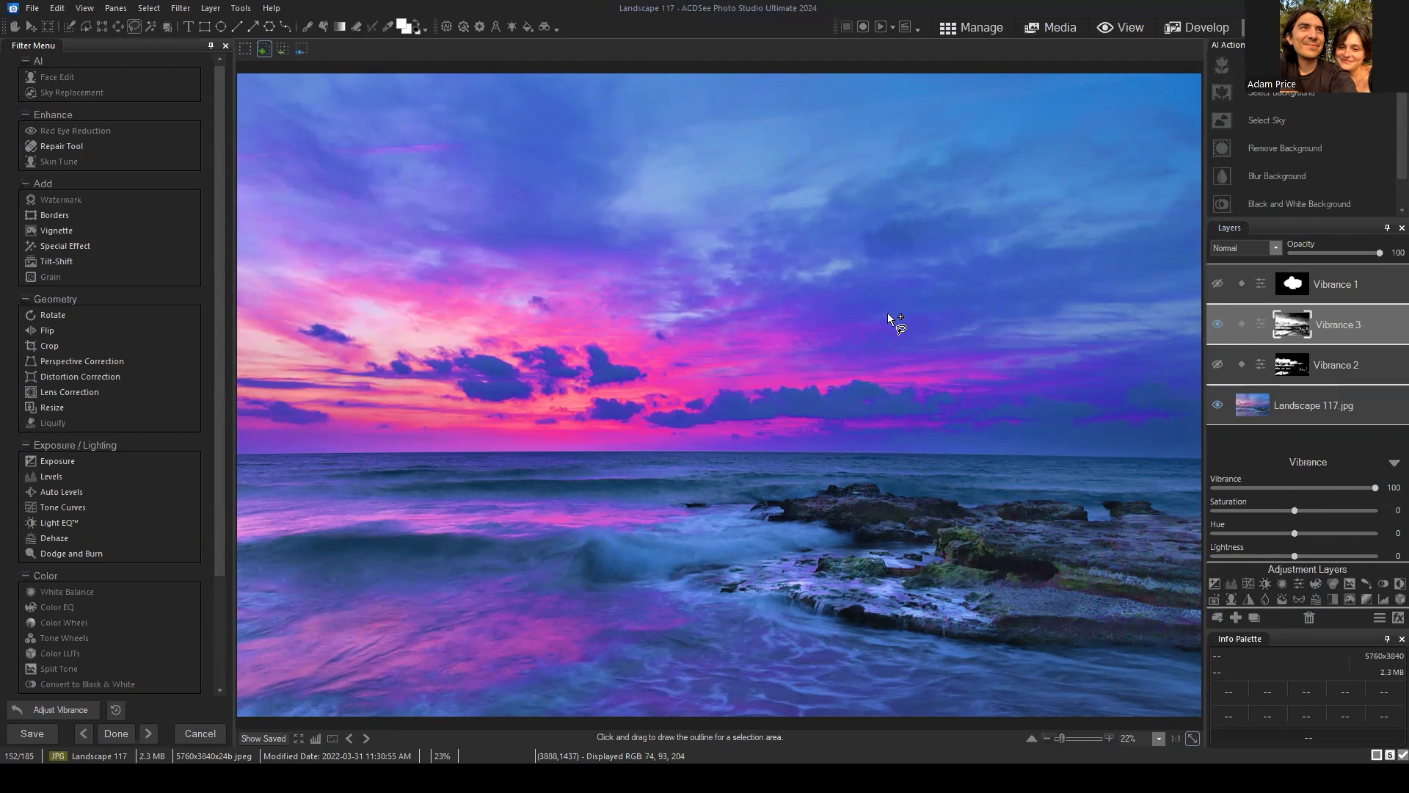
# Compare the unsmoothed Vibrance 2 layer with the smoothed Vibrance 3 layer by switching their visibility.
pyautogui.click(1217, 324)
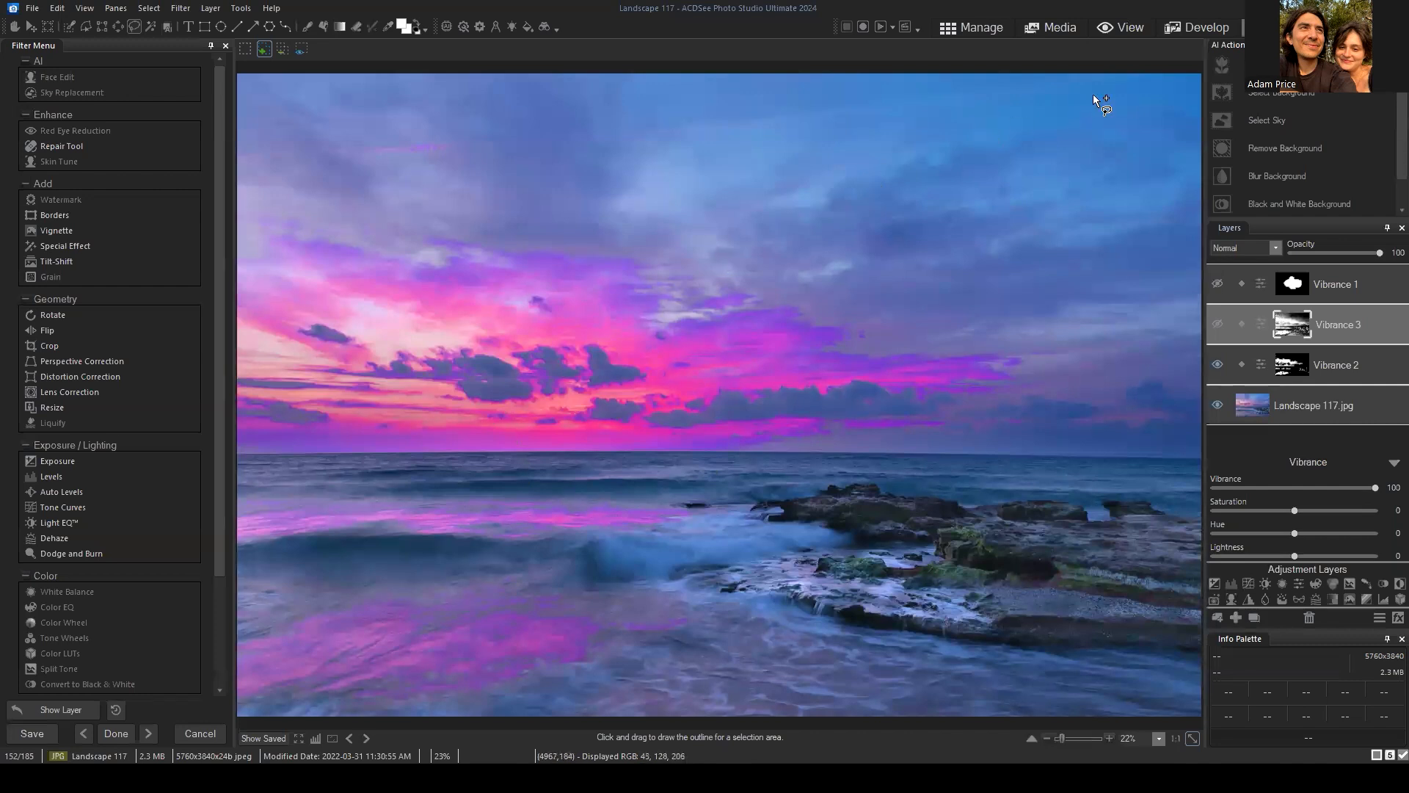
pyautogui.click(1217, 365)
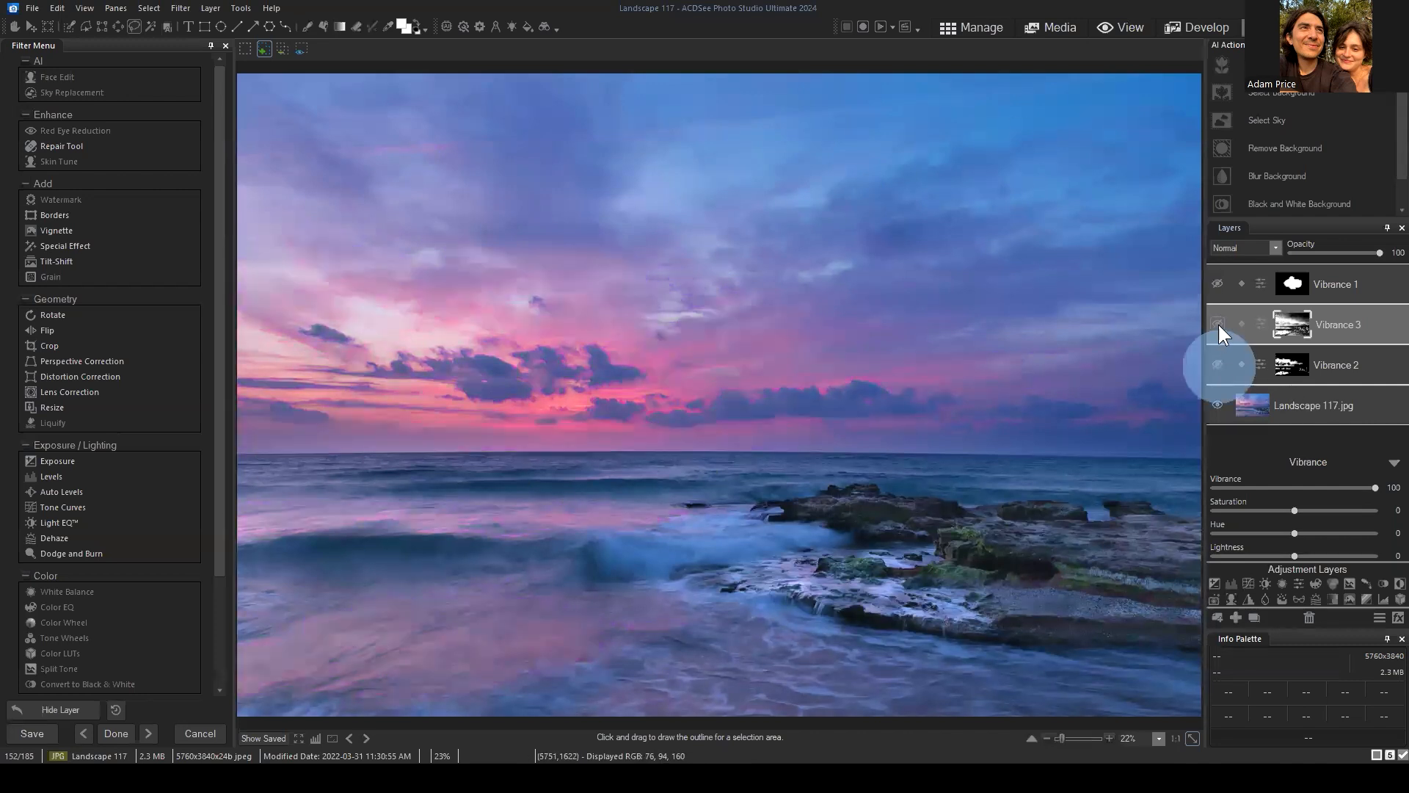
pyautogui.click(1218, 324)
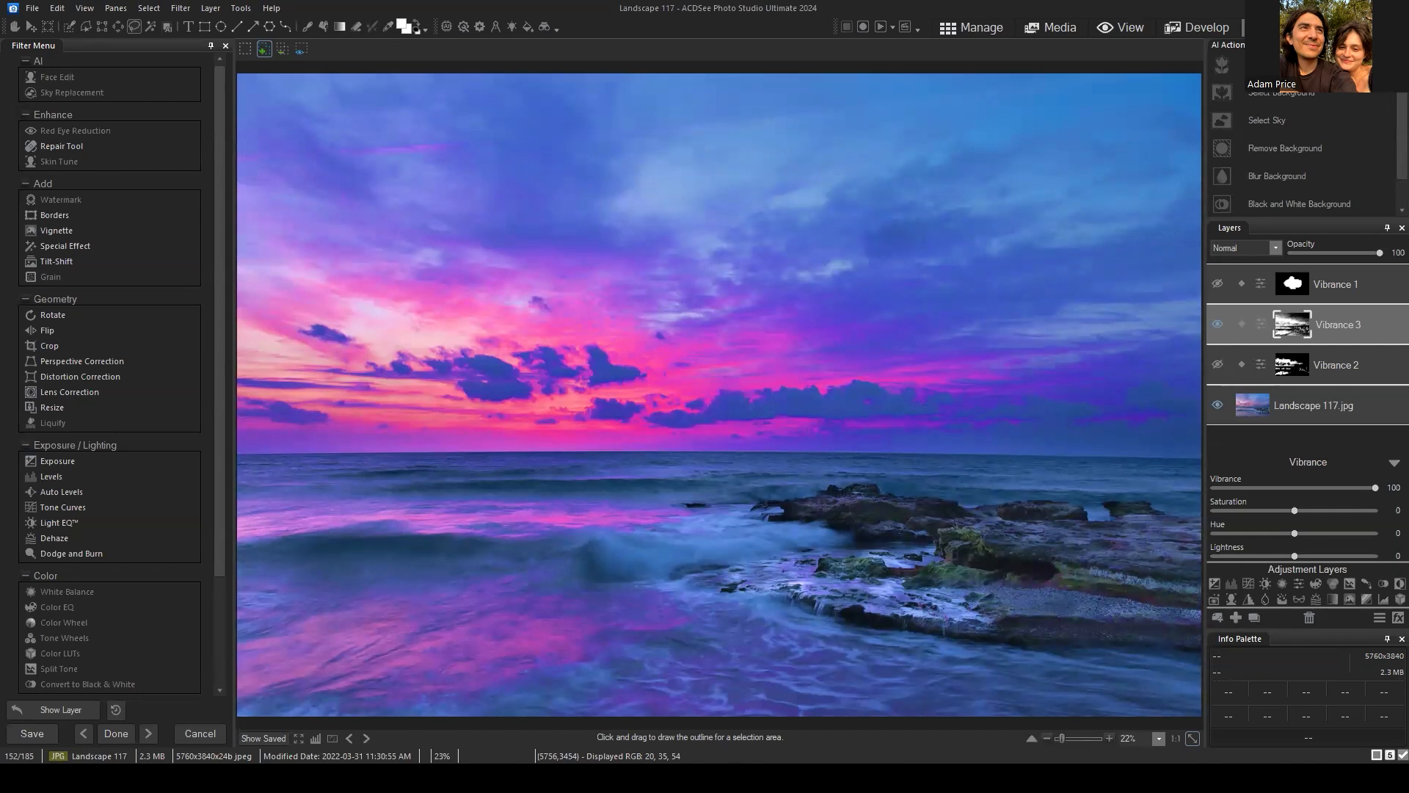
pyautogui.click(1266, 778)
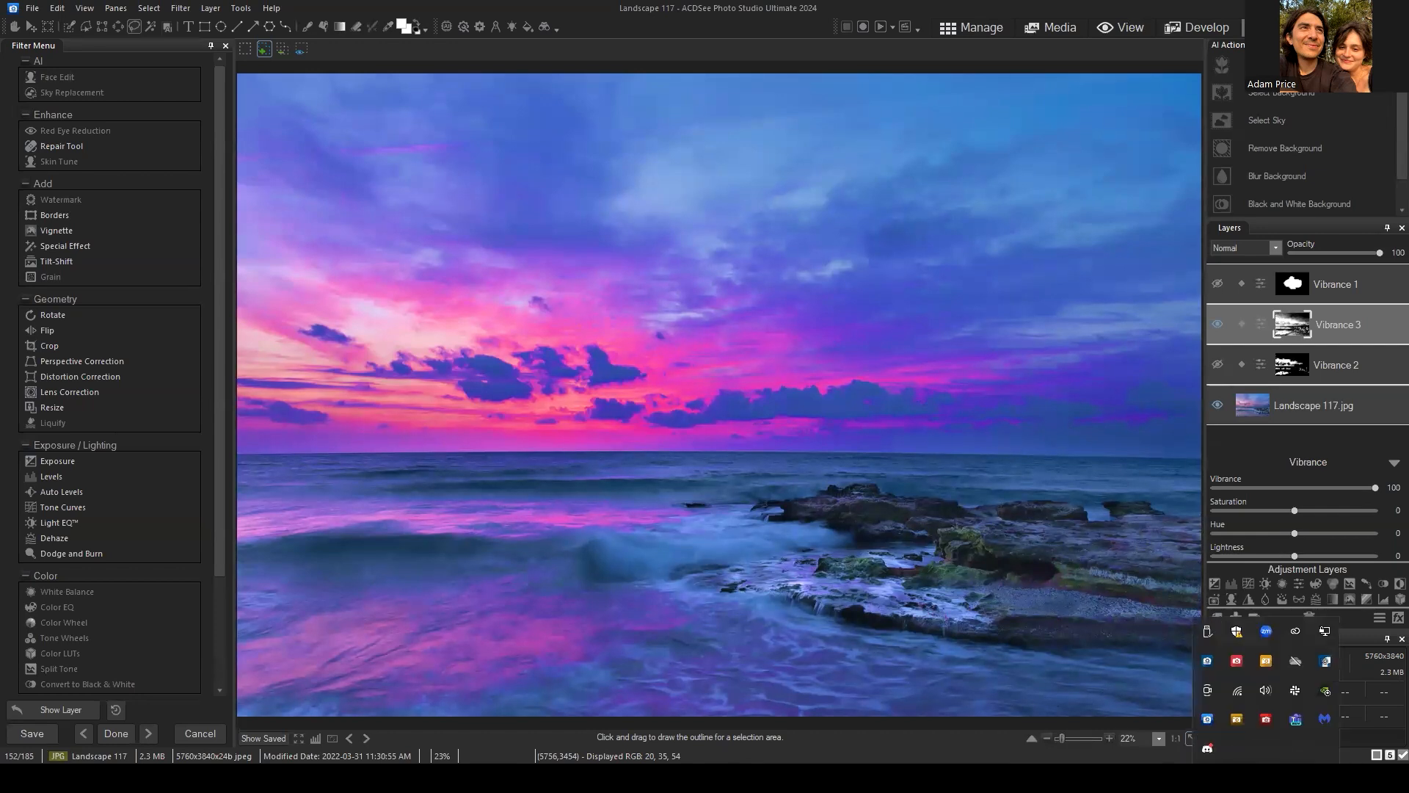
pyautogui.click(1265, 777)
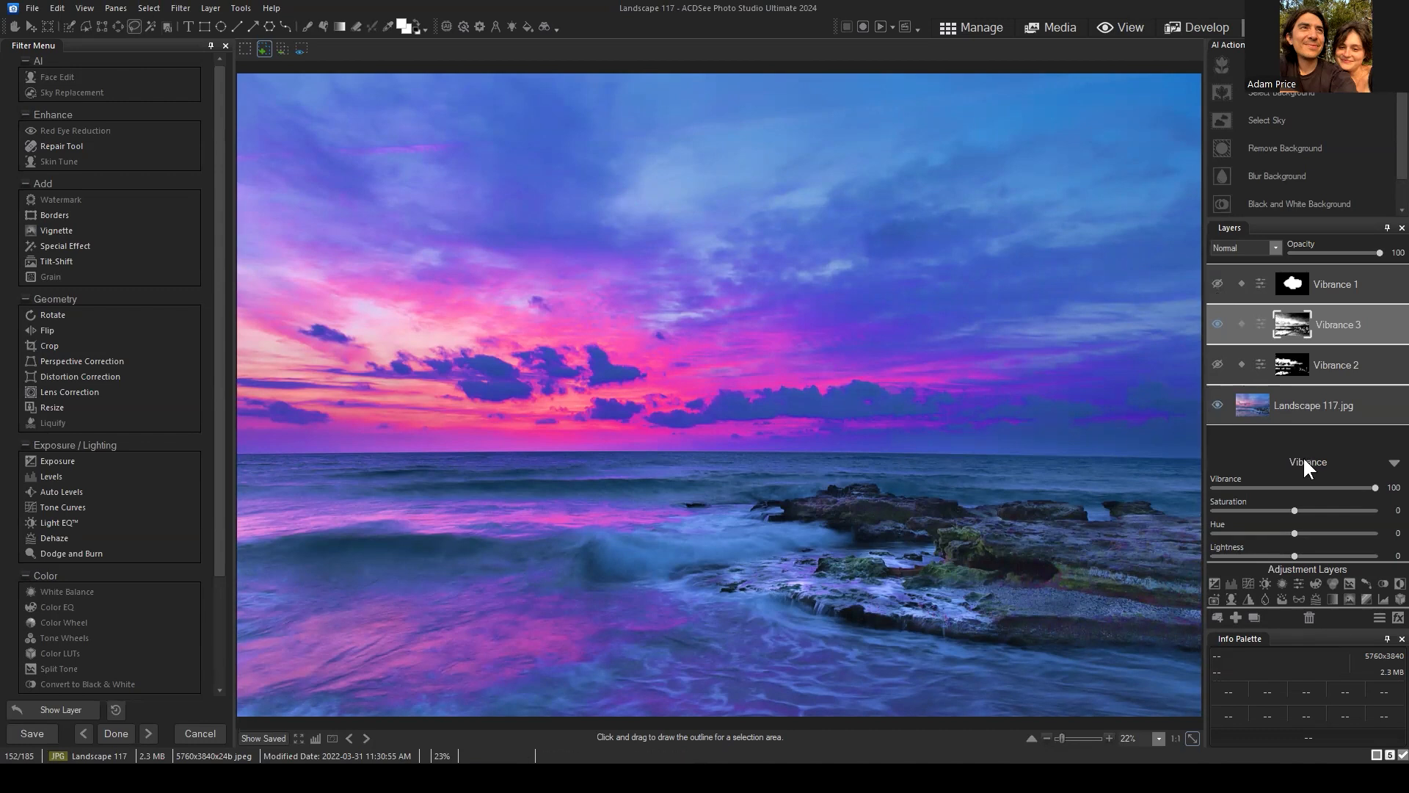
# Collapse the Vibrance settings and compare Vibrance 2 and Vibrance 3 once more, leaving both layers hidden.
pyautogui.click(1393, 463)
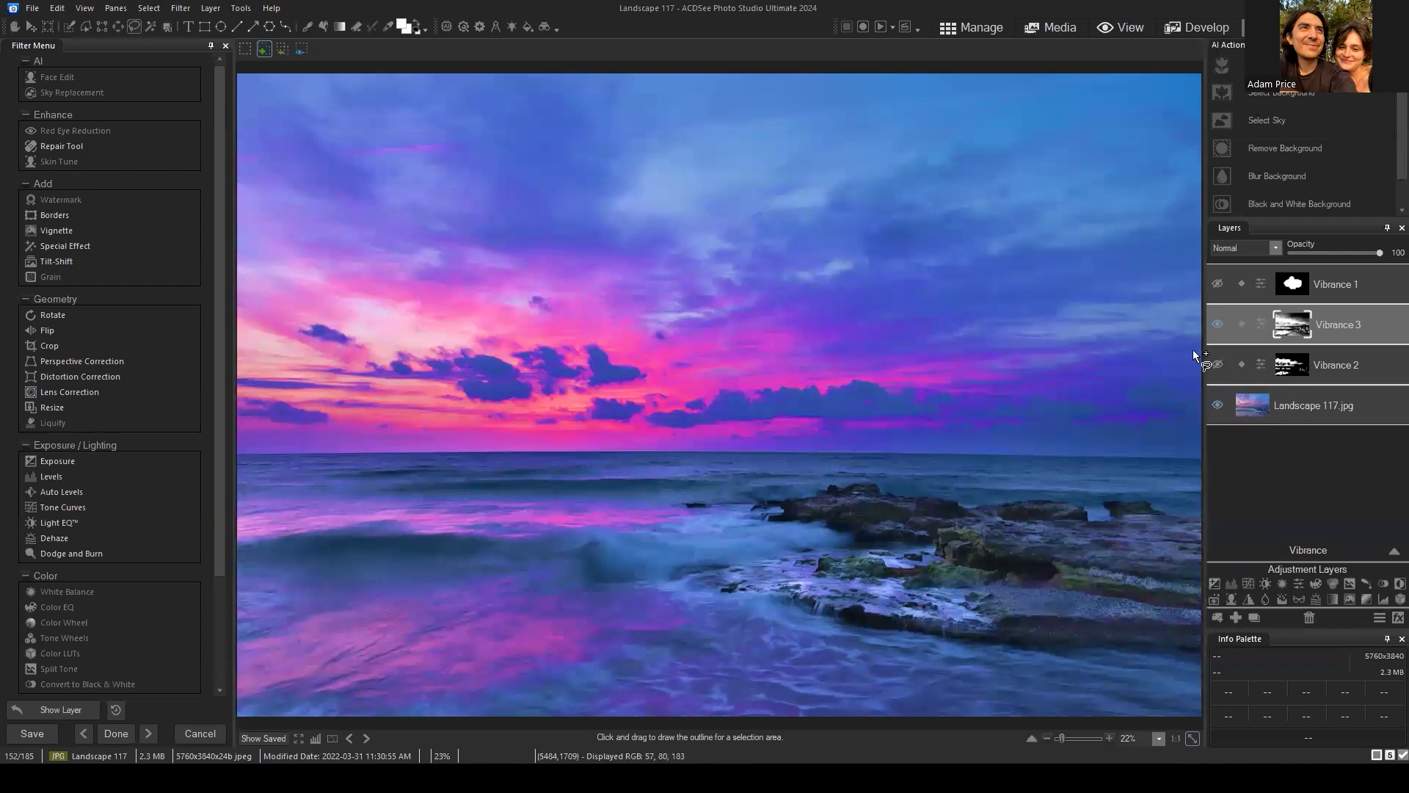
pyautogui.click(1217, 325)
pyautogui.click(1219, 364)
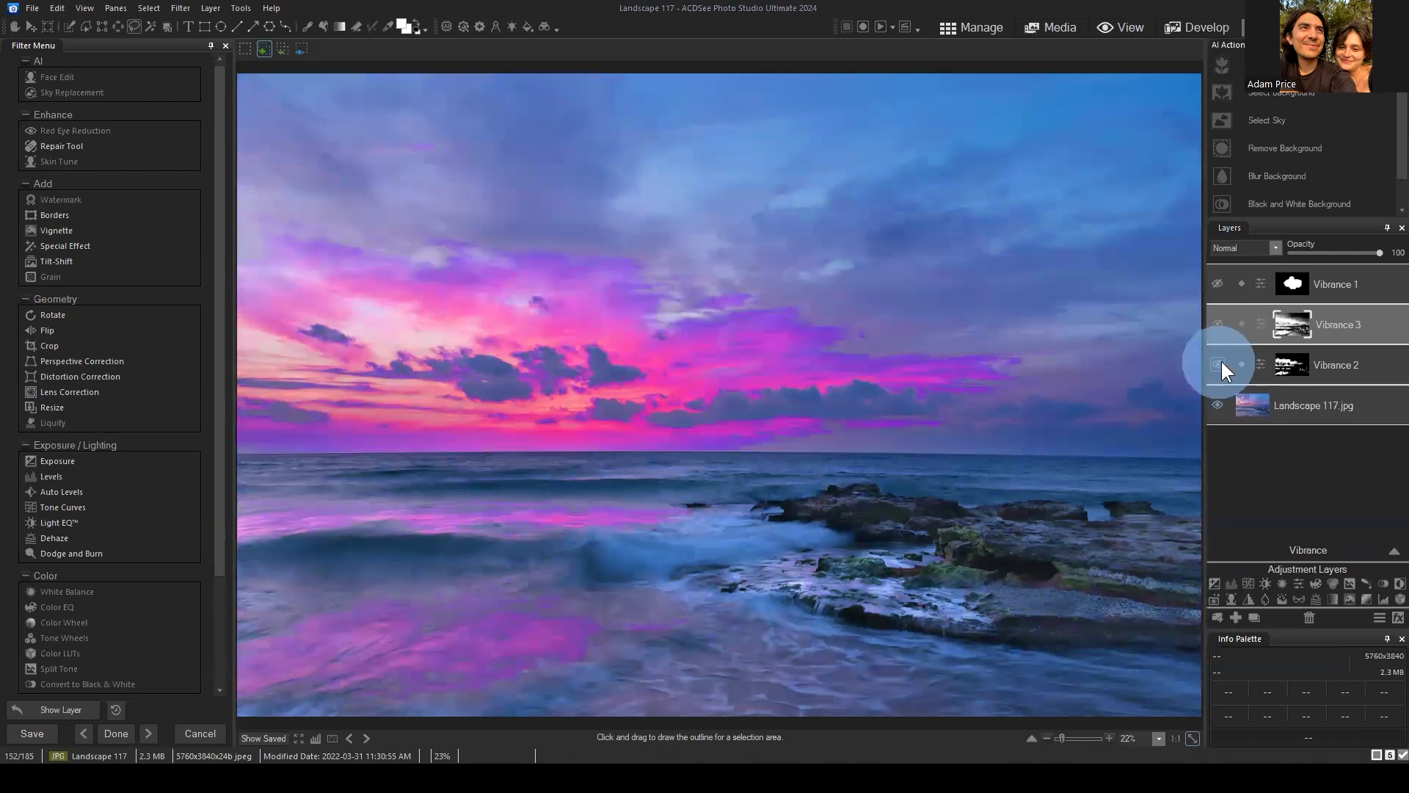
pyautogui.click(1215, 325)
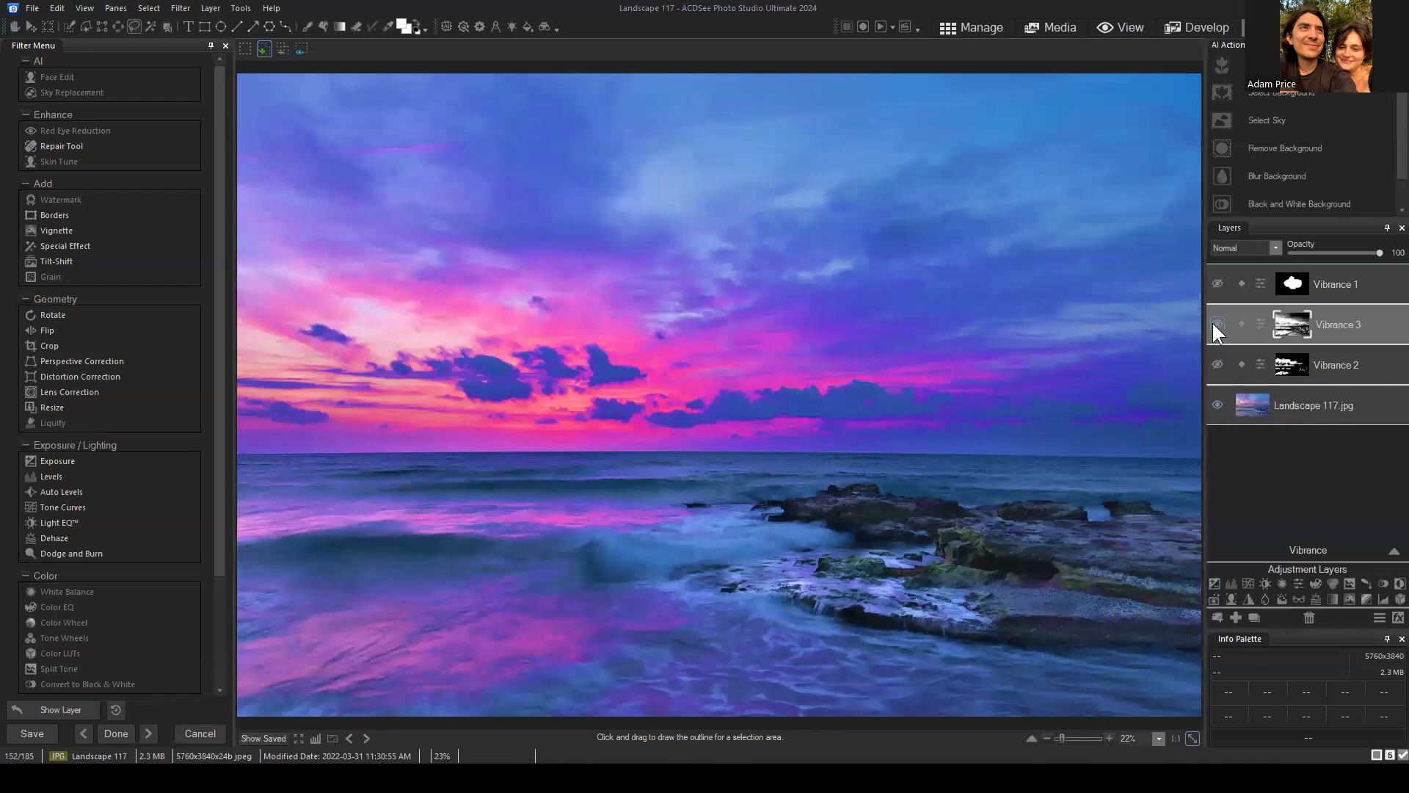
pyautogui.click(1213, 323)
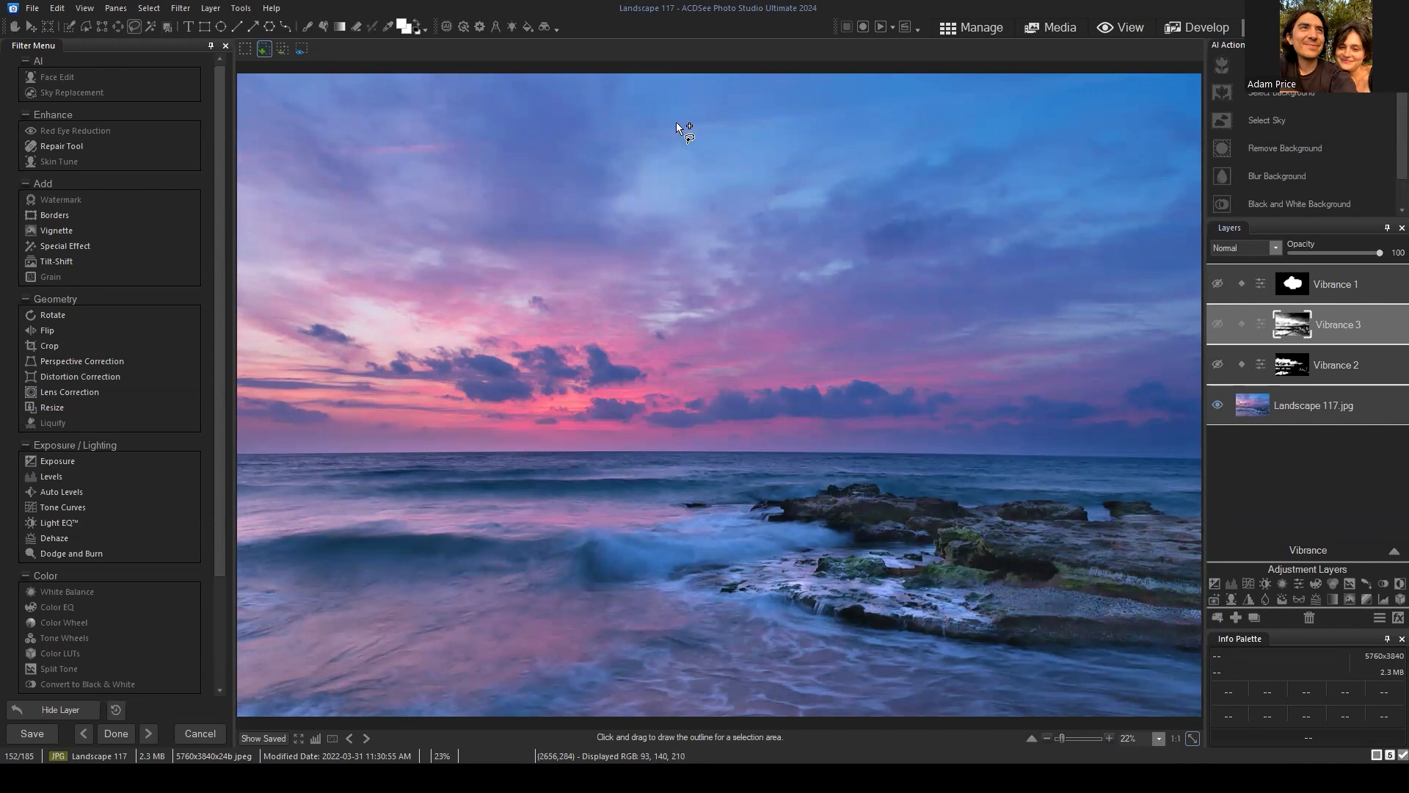
# Start another Luminance/Color Range selection with Color Range enabled, and move the dialog clear of the sunset clouds.
pyautogui.click(148, 9)
pyautogui.click(213, 126)
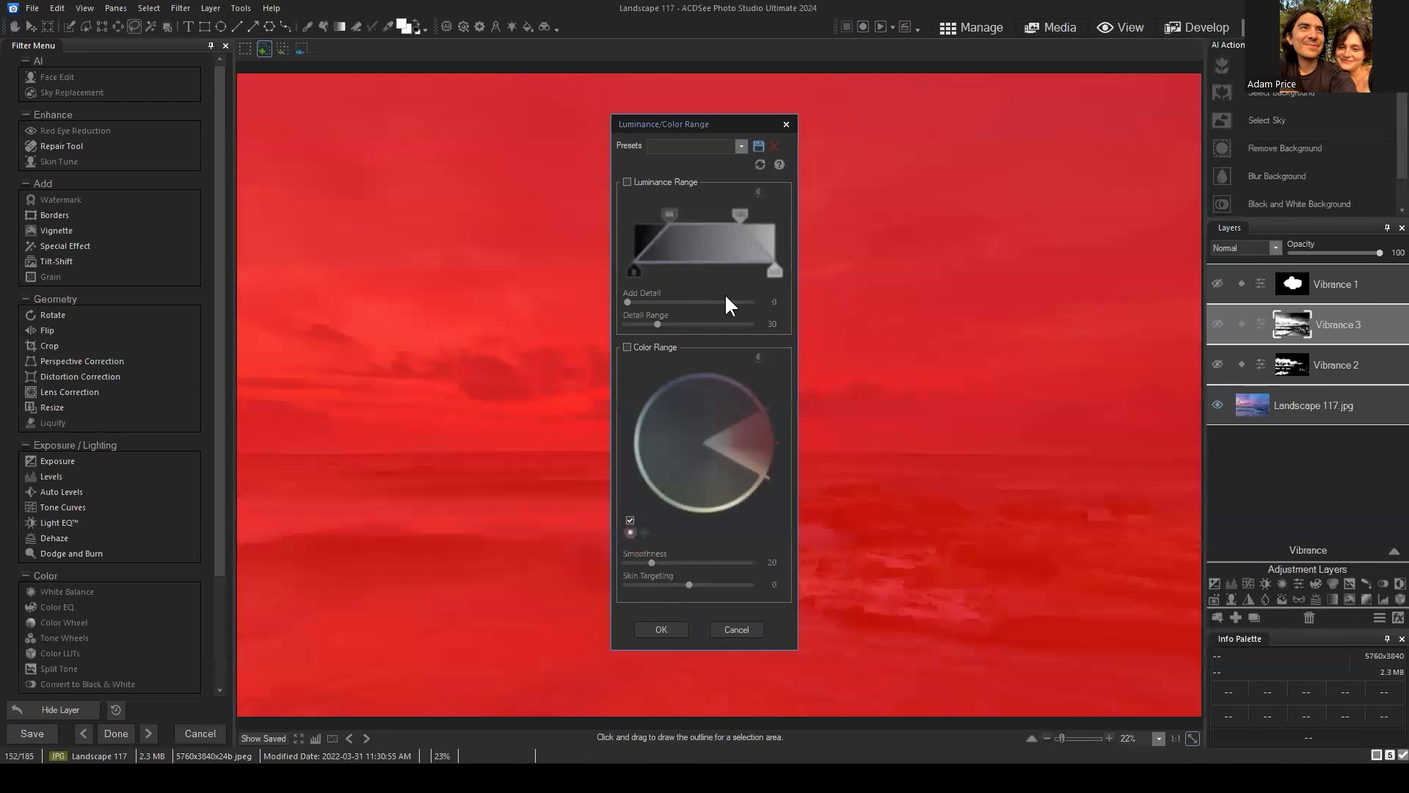
pyautogui.click(628, 347)
pyautogui.moveTo(707, 122); pyautogui.dragTo(1010, 82)
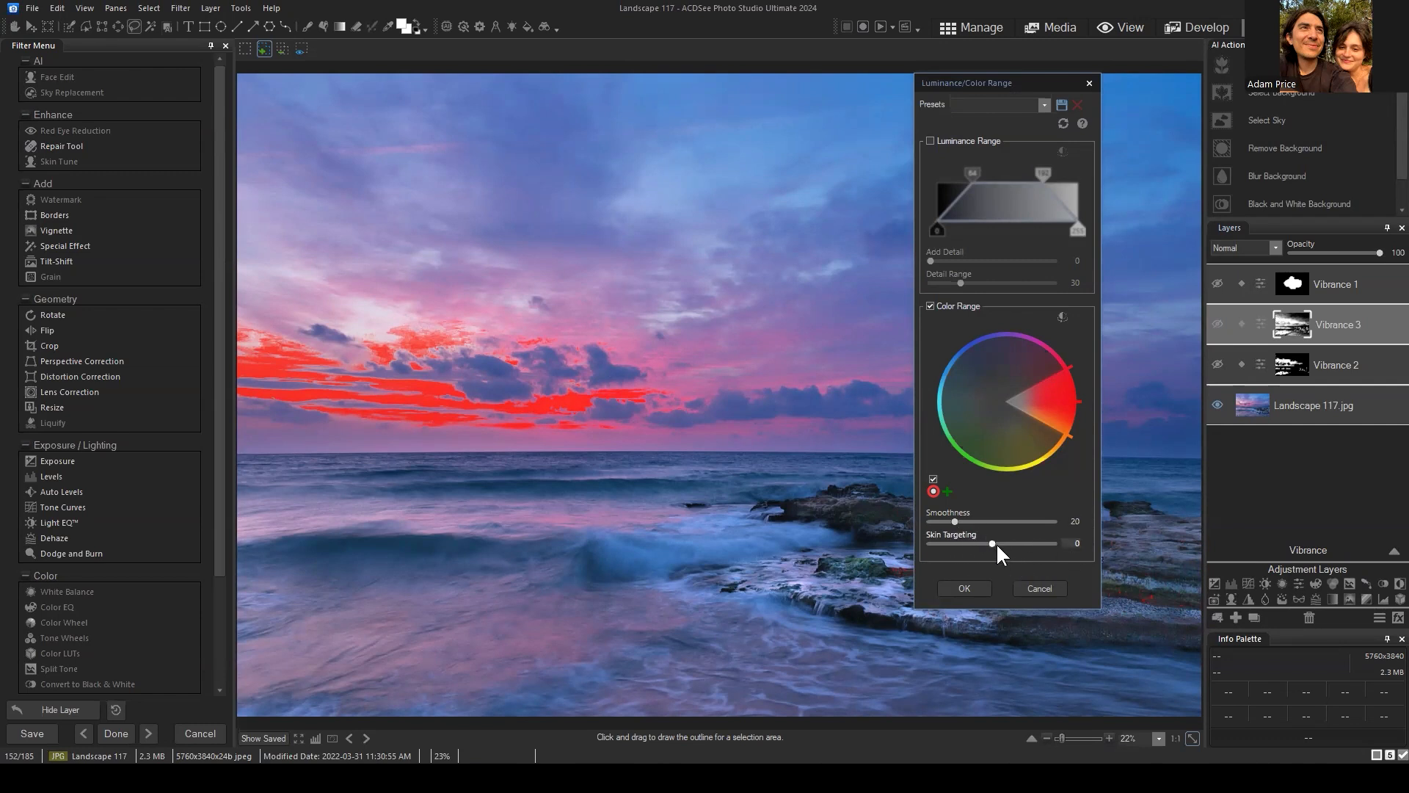
# Try Skin Targeting values of -100 and 100 on the photo, and return it to 0.
pyautogui.moveTo(995, 544); pyautogui.dragTo(931, 543)
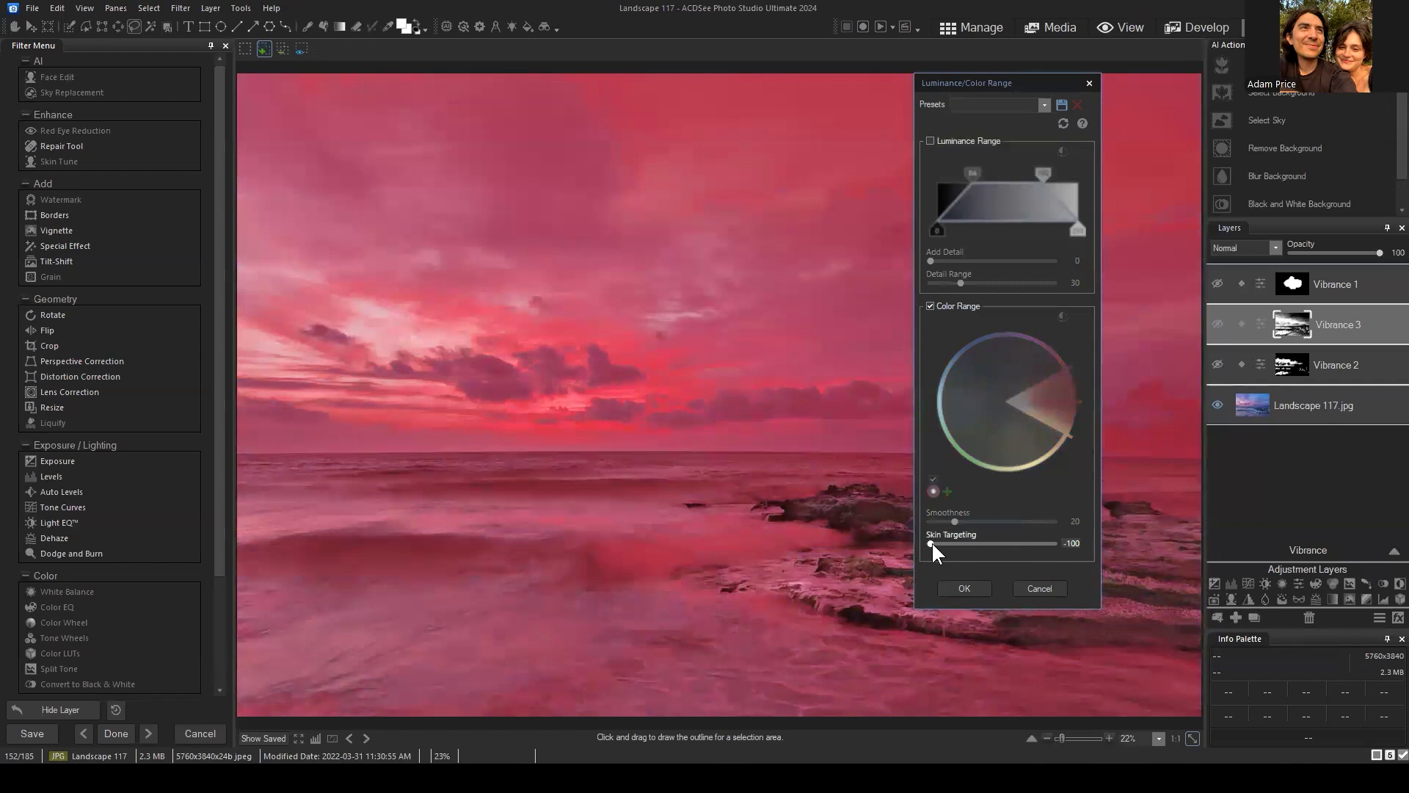
pyautogui.moveTo(932, 542); pyautogui.dragTo(1056, 544)
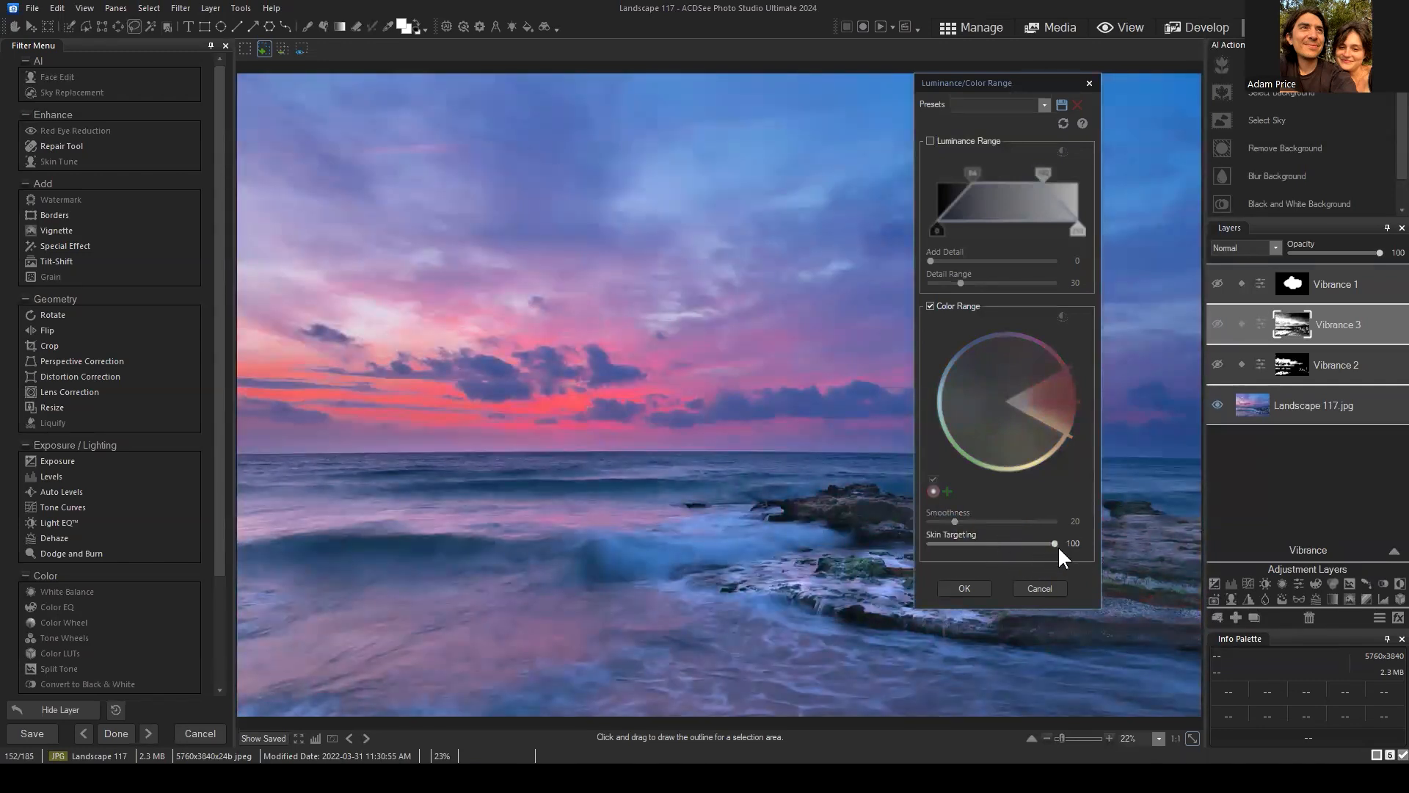
pyautogui.moveTo(1047, 544); pyautogui.dragTo(998, 542)
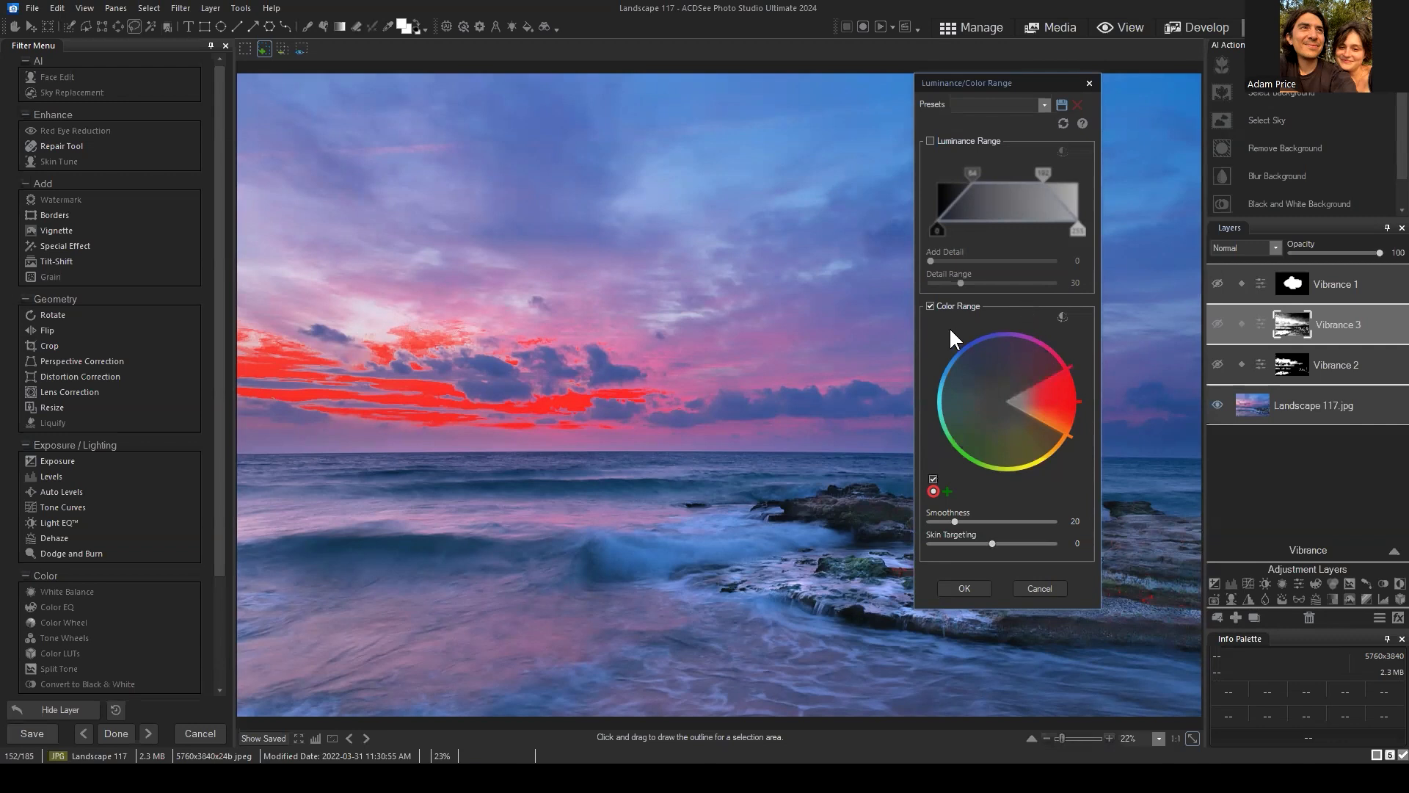
# Switch the selection from Color Range to Luminance Range by disabling the former and enabling the latter.
pyautogui.click(930, 305)
pyautogui.click(930, 140)
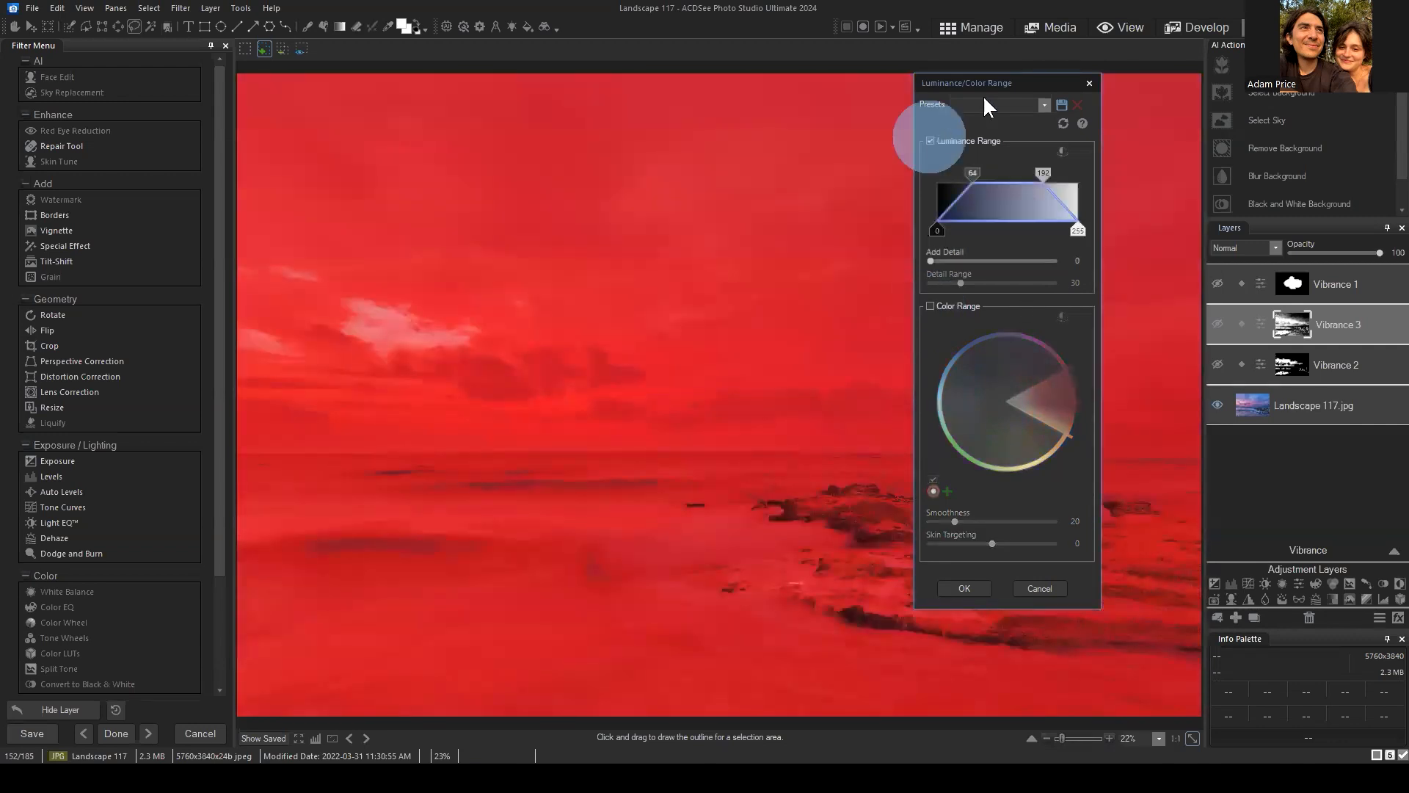
# Cancel the Luminance/Color Range selection, inspect the custom picker for the foreground color, and close it without changing the color.
pyautogui.moveTo(995, 82); pyautogui.dragTo(807, 104)
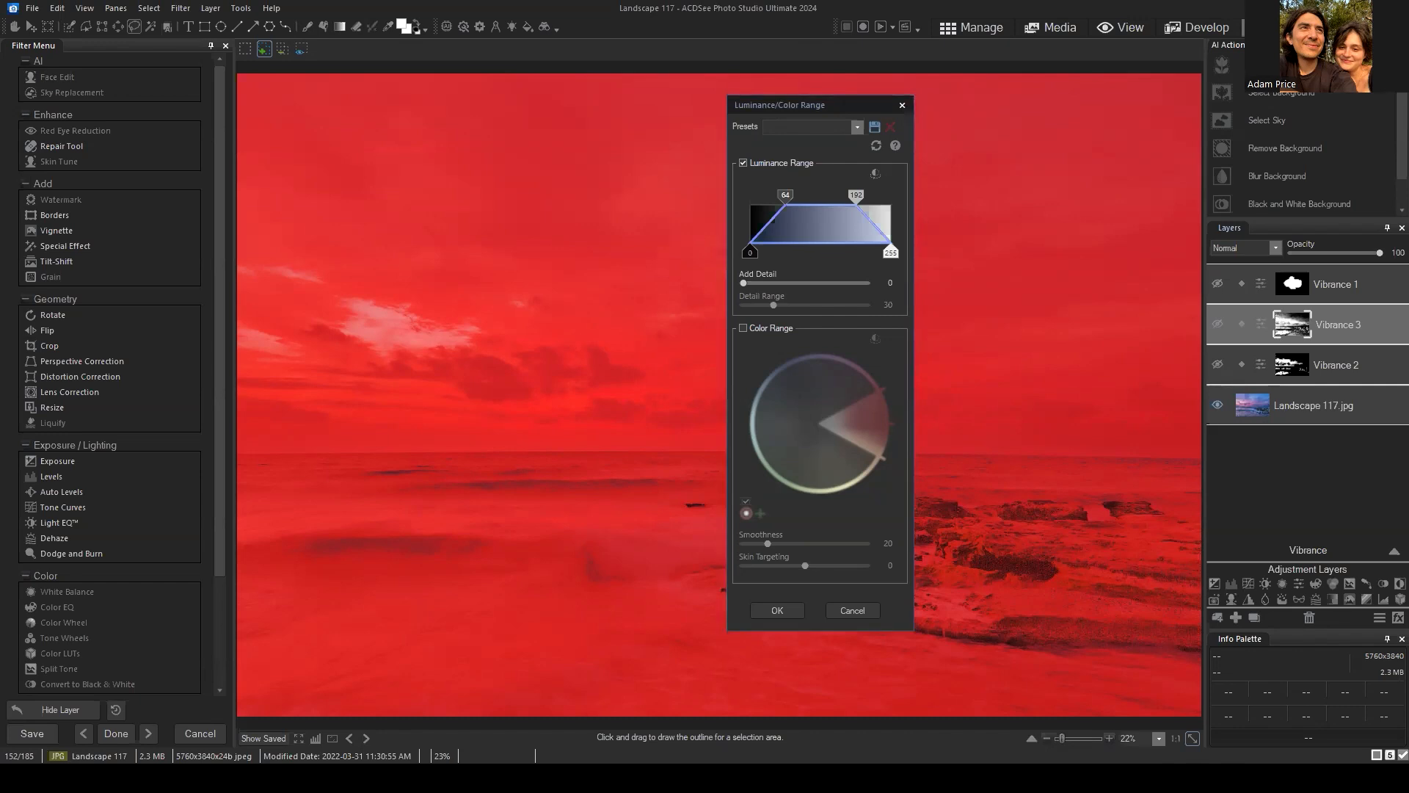
pyautogui.click(853, 610)
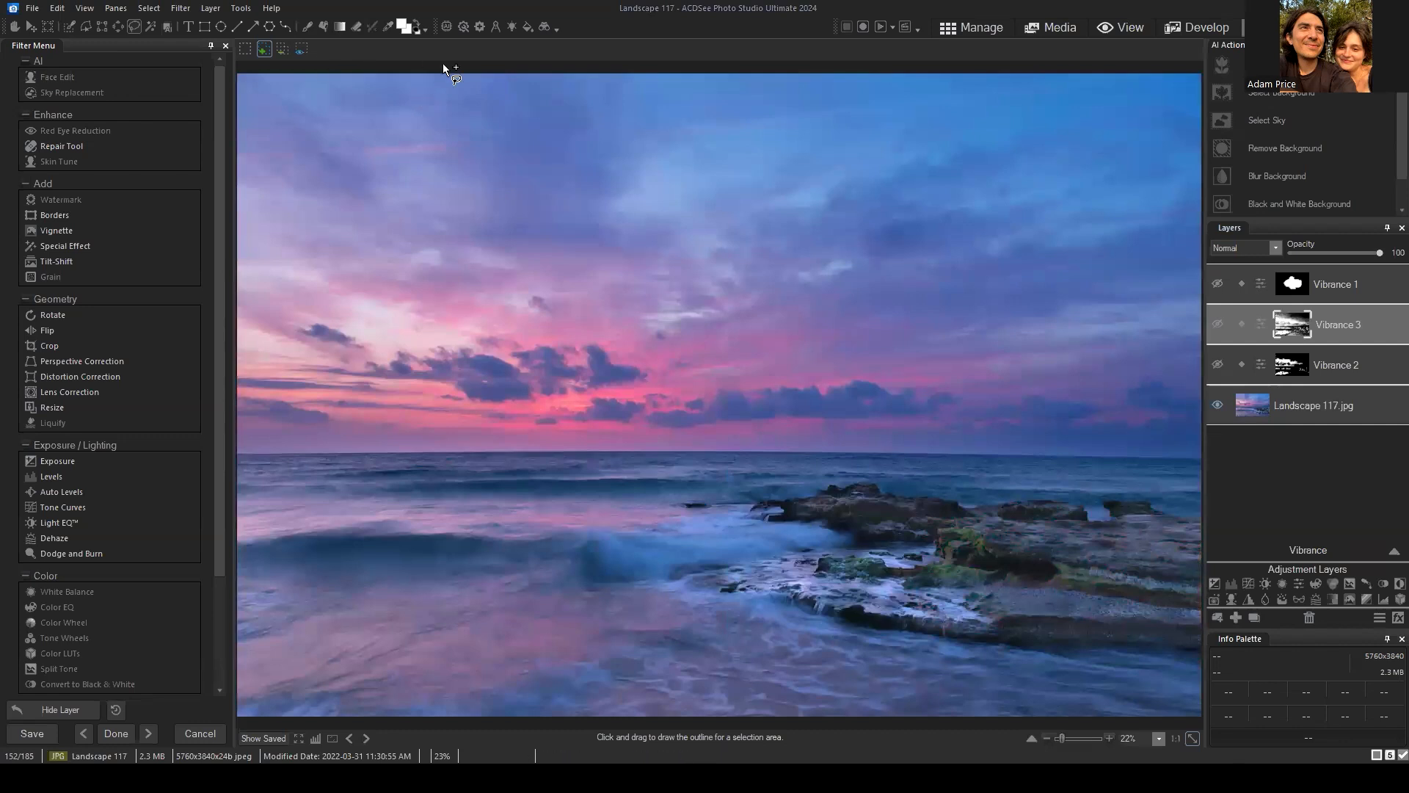
pyautogui.click(402, 27)
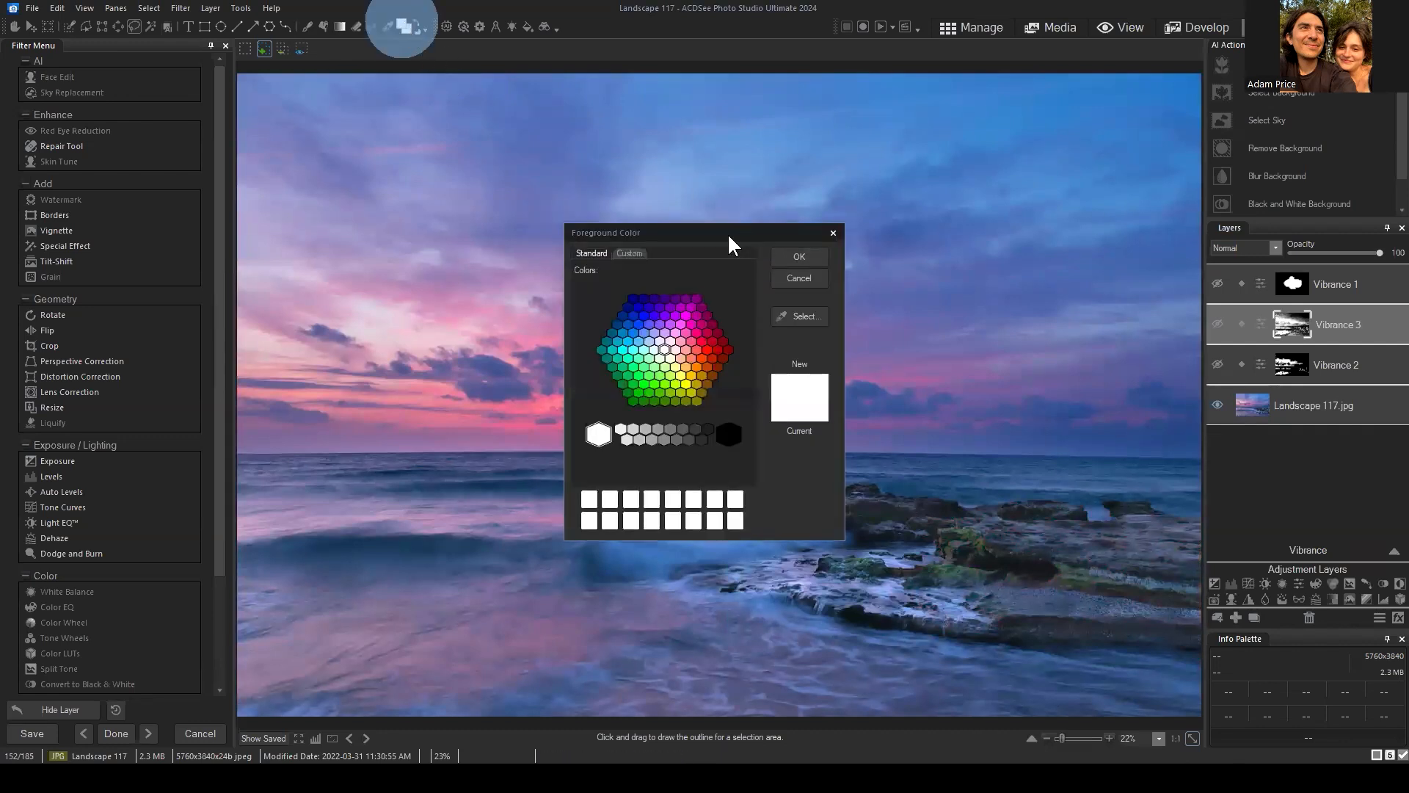
pyautogui.moveTo(694, 233); pyautogui.dragTo(743, 248)
pyautogui.click(746, 261)
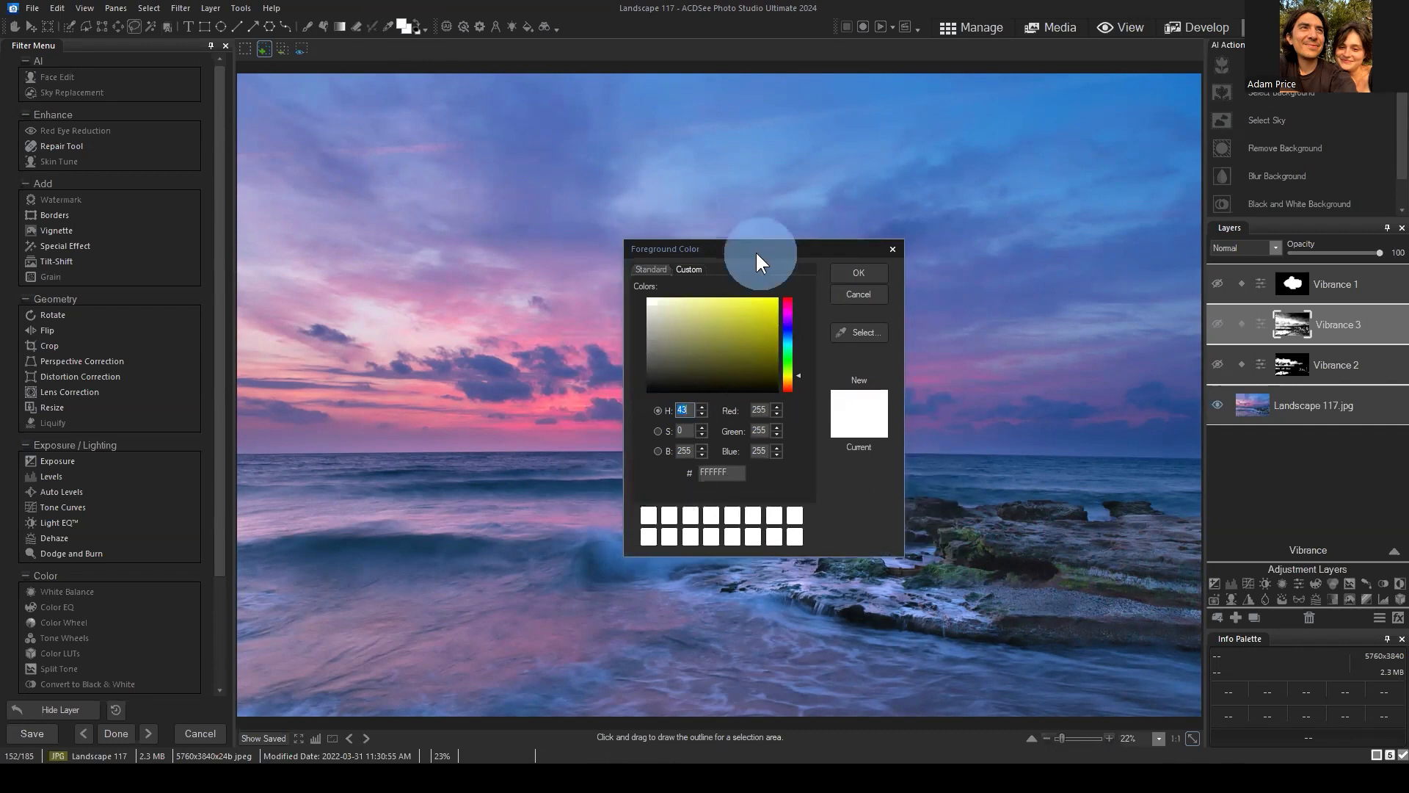
pyautogui.moveTo(755, 249); pyautogui.dragTo(742, 249)
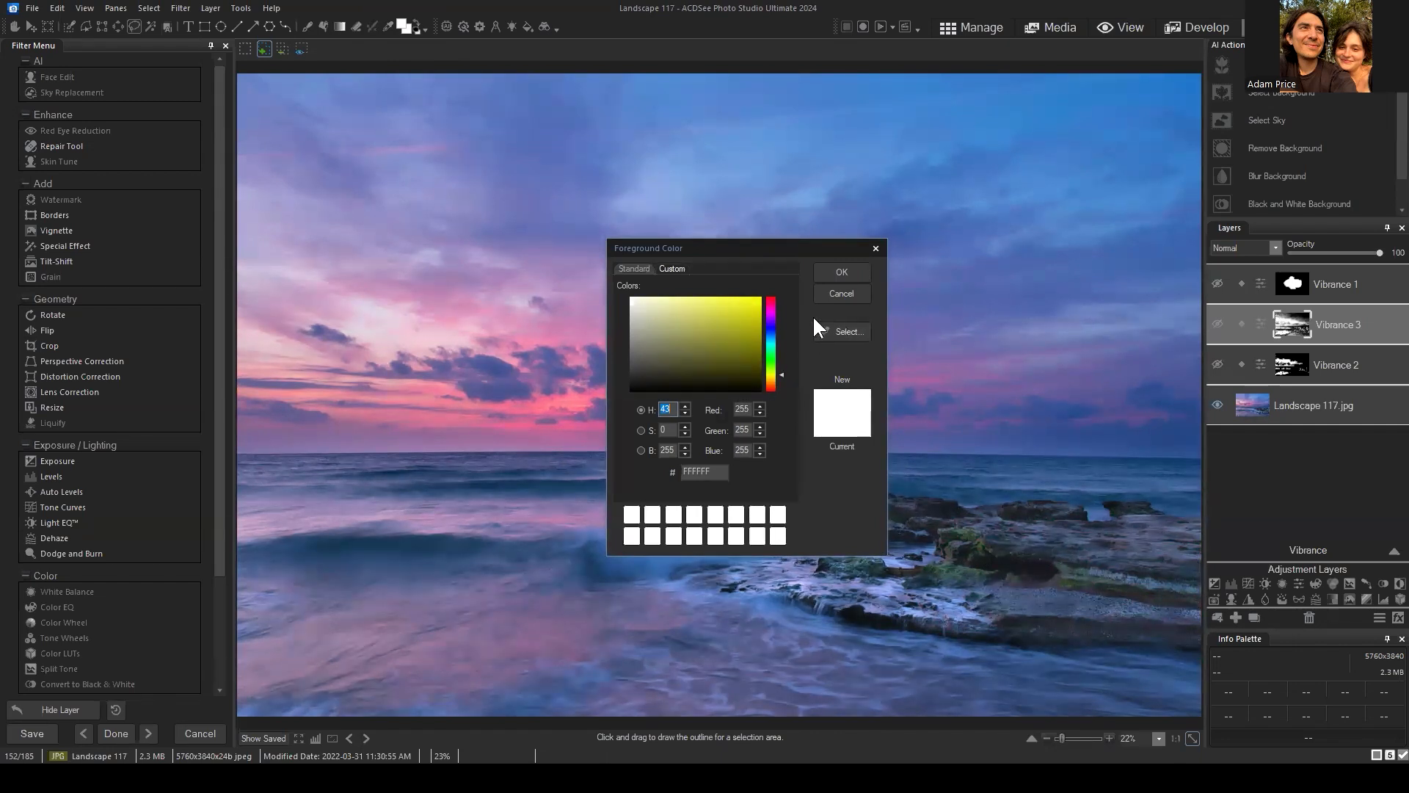
pyautogui.click(841, 295)
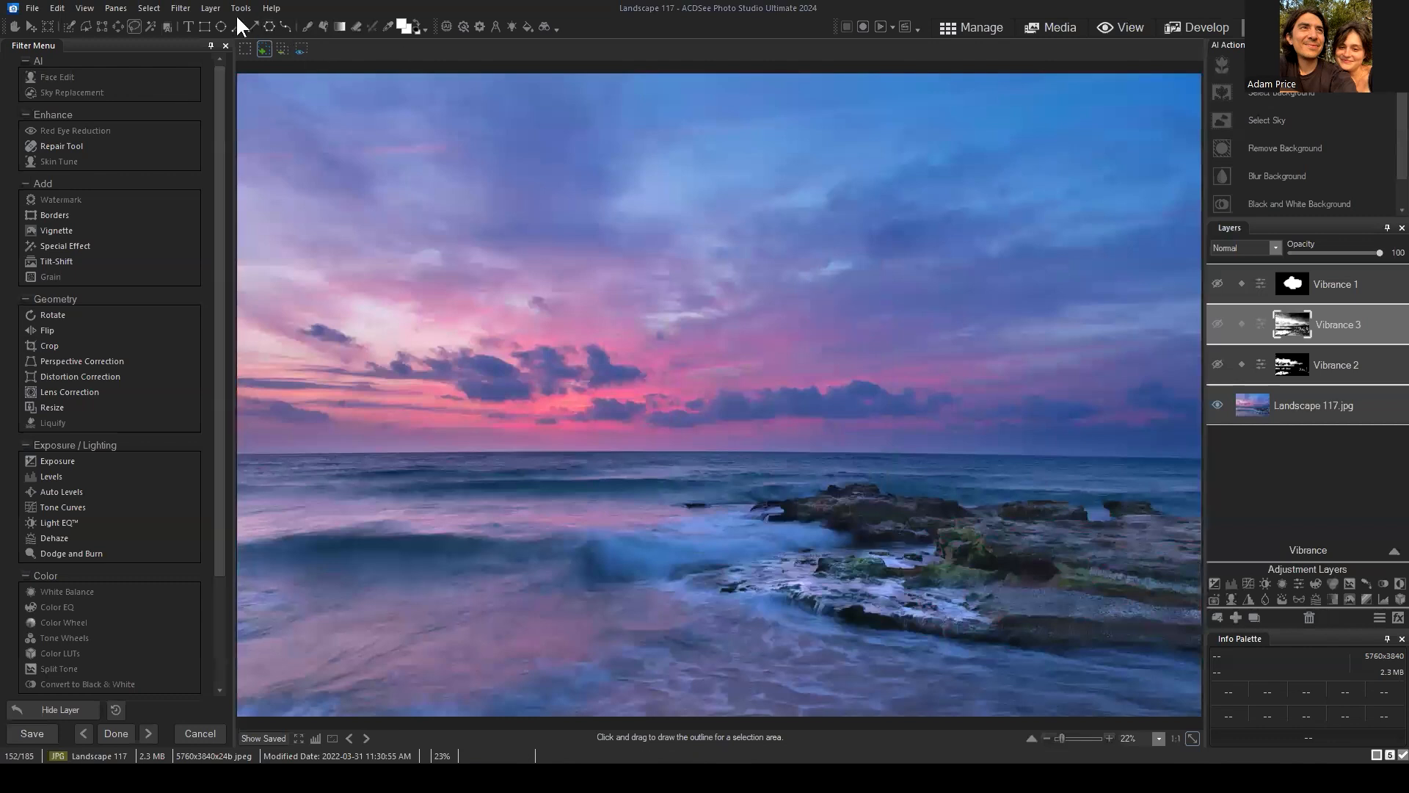
# Start another Luminance/Color Range selection, compare Luminance Range alone with Color Range added, and cancel the selection.
pyautogui.click(181, 5)
pyautogui.moveTo(157, 8)
pyautogui.click(187, 130)
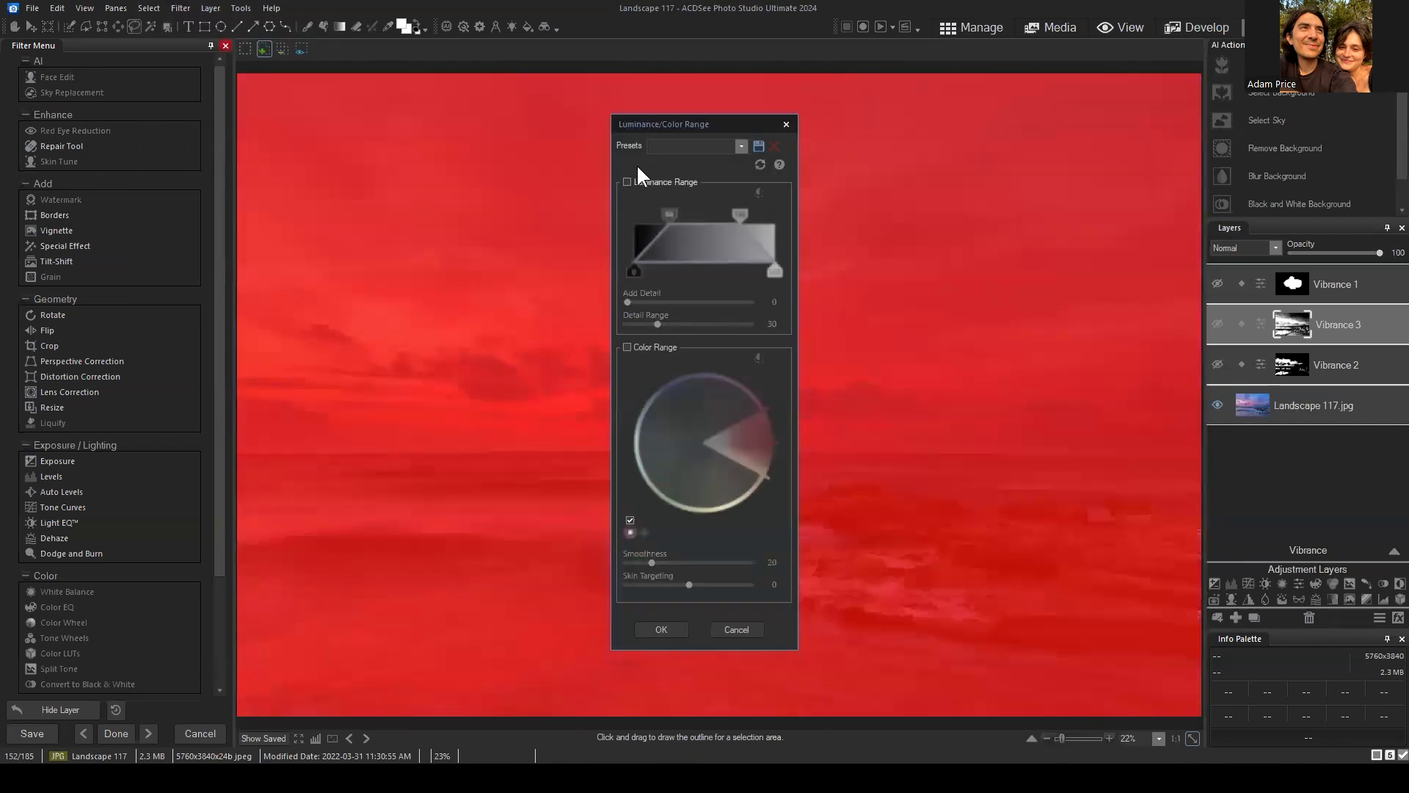
pyautogui.click(628, 181)
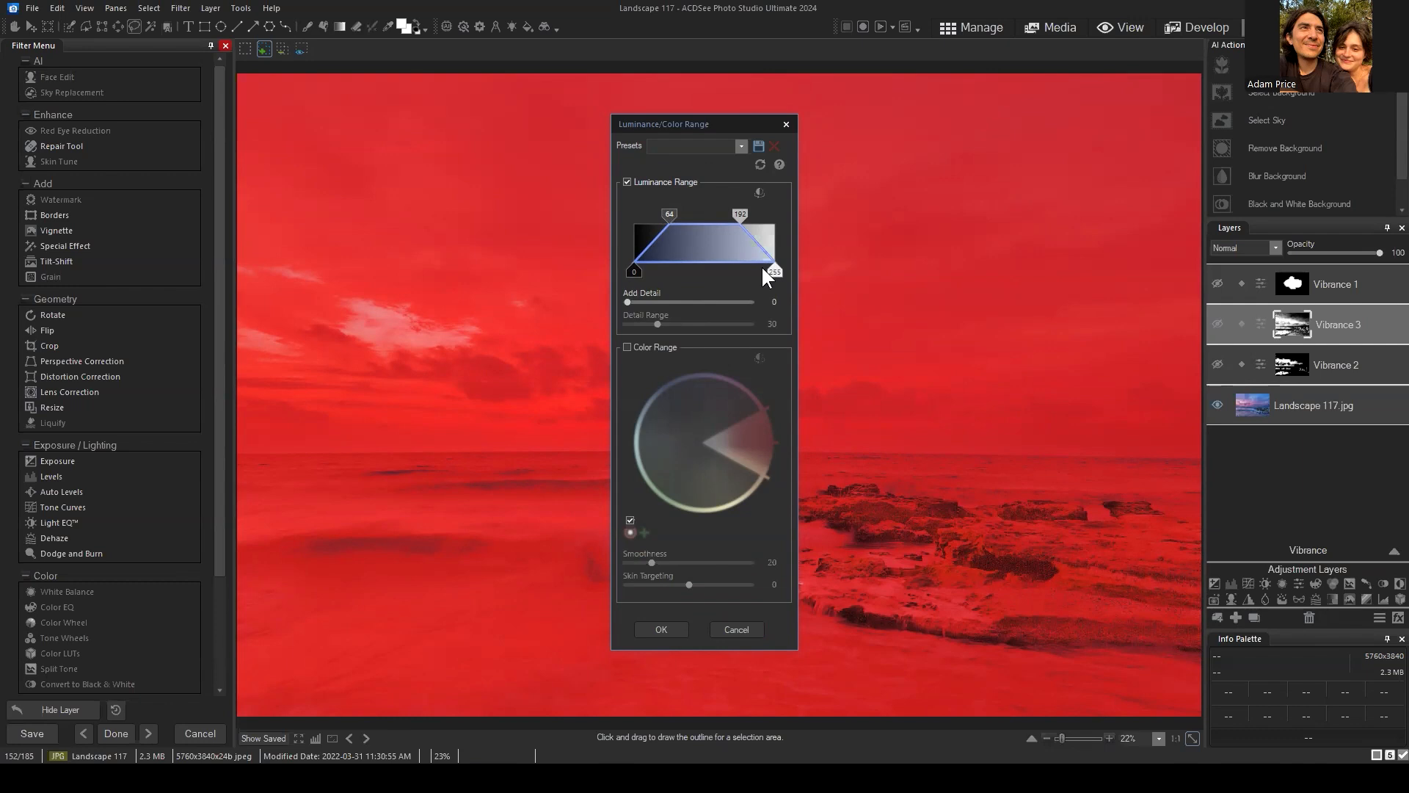
pyautogui.click(628, 346)
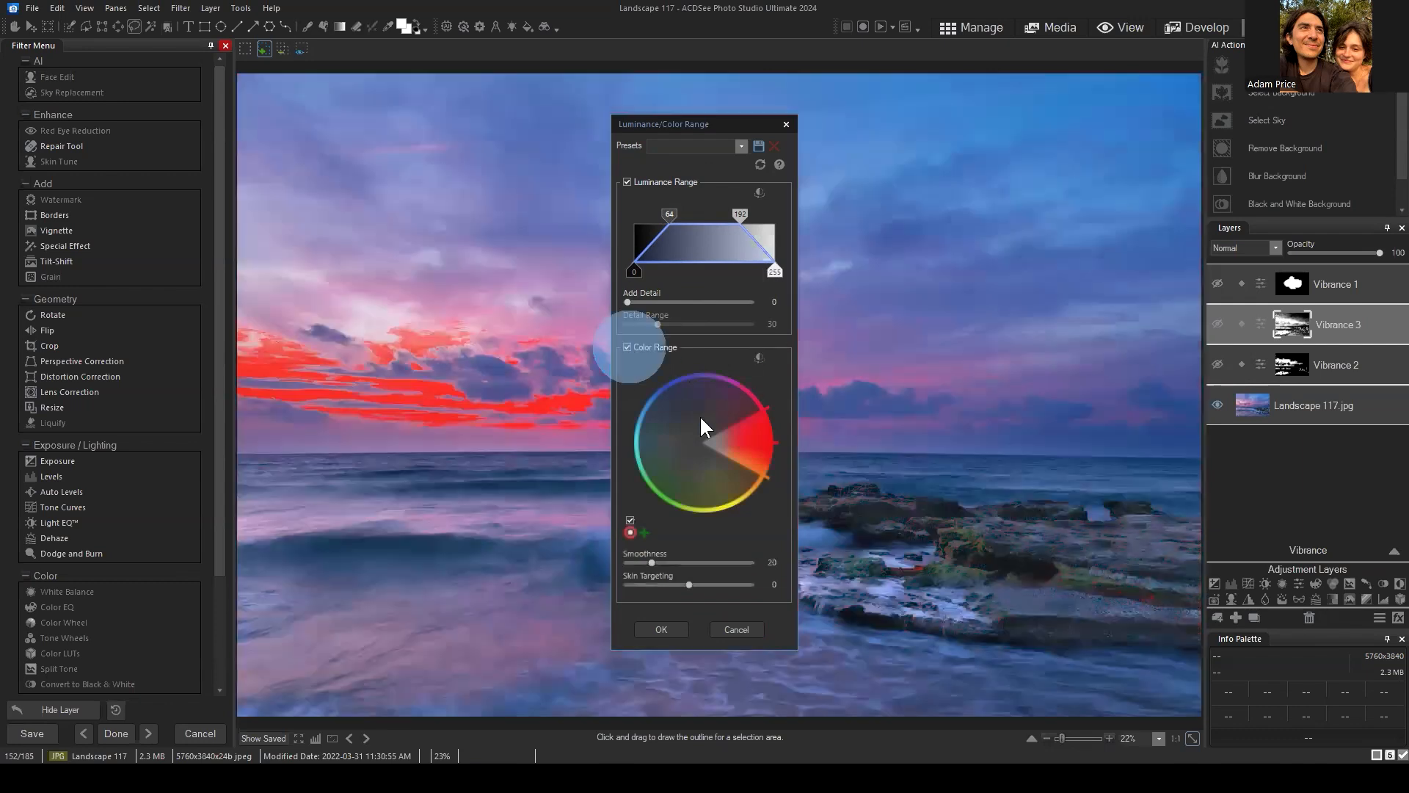
pyautogui.click(625, 347)
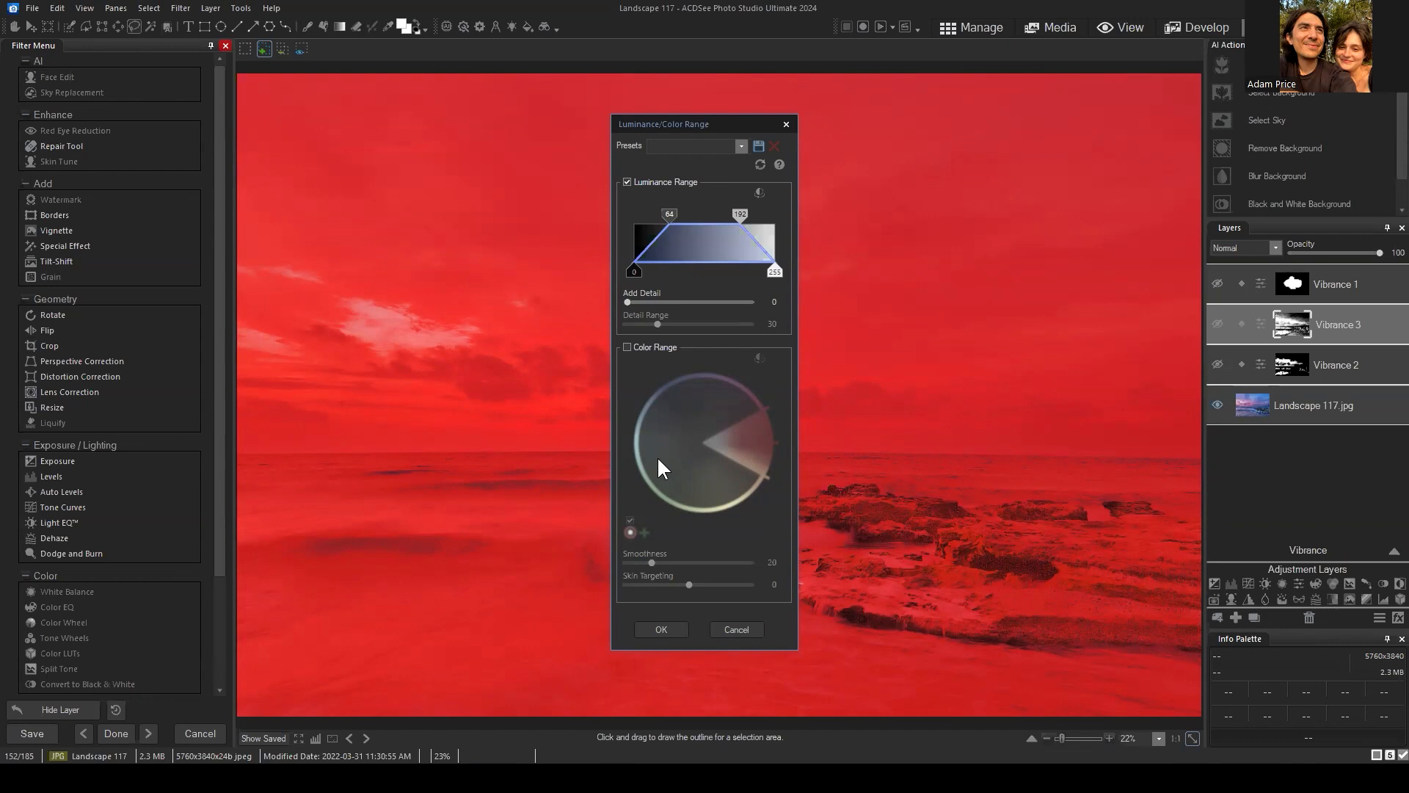
pyautogui.click(736, 630)
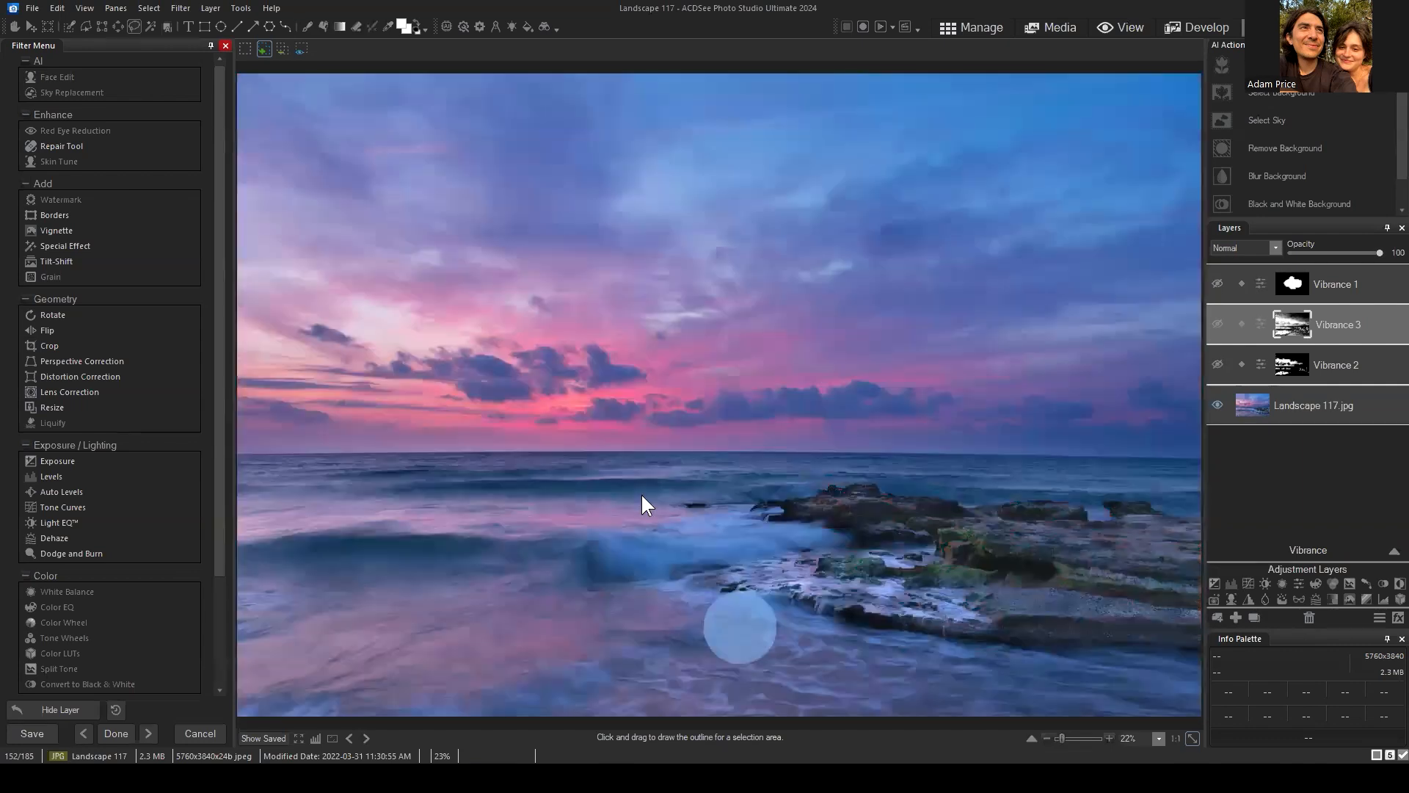
# Try hue values of 255, 36, 84 and 139 in the custom picker for the foreground color.
pyautogui.click(402, 25)
pyautogui.click(629, 253)
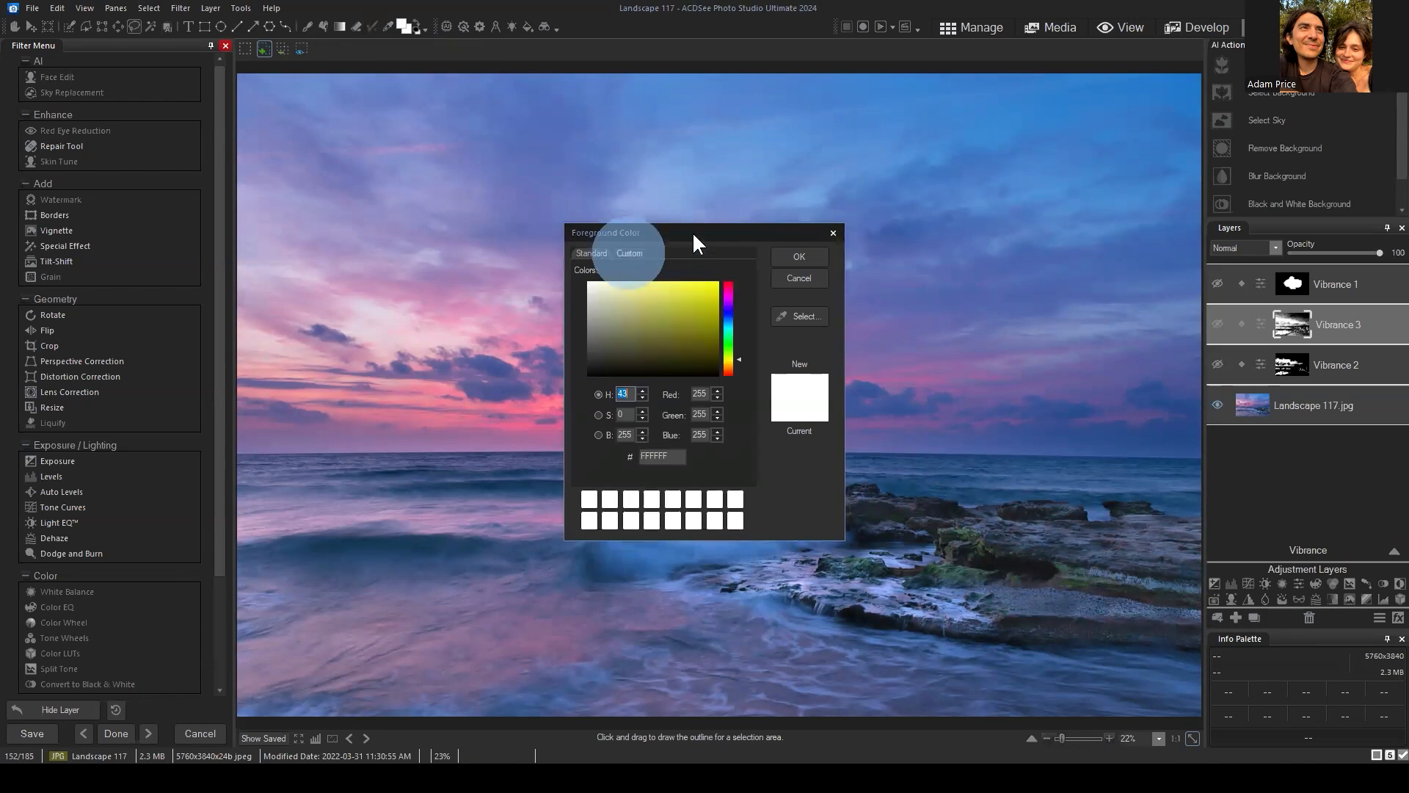
pyautogui.moveTo(693, 232); pyautogui.dragTo(758, 246)
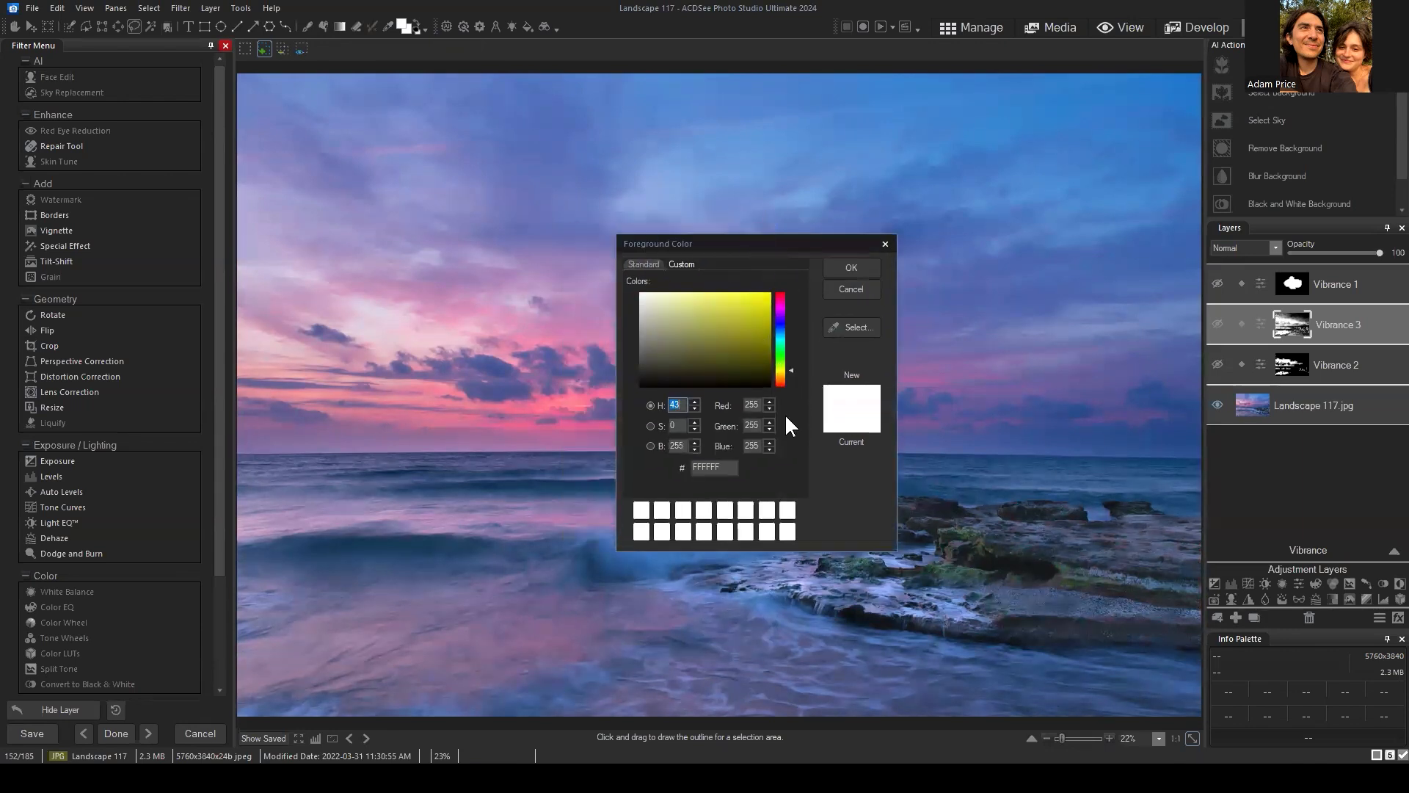
pyautogui.moveTo(789, 371); pyautogui.dragTo(788, 296)
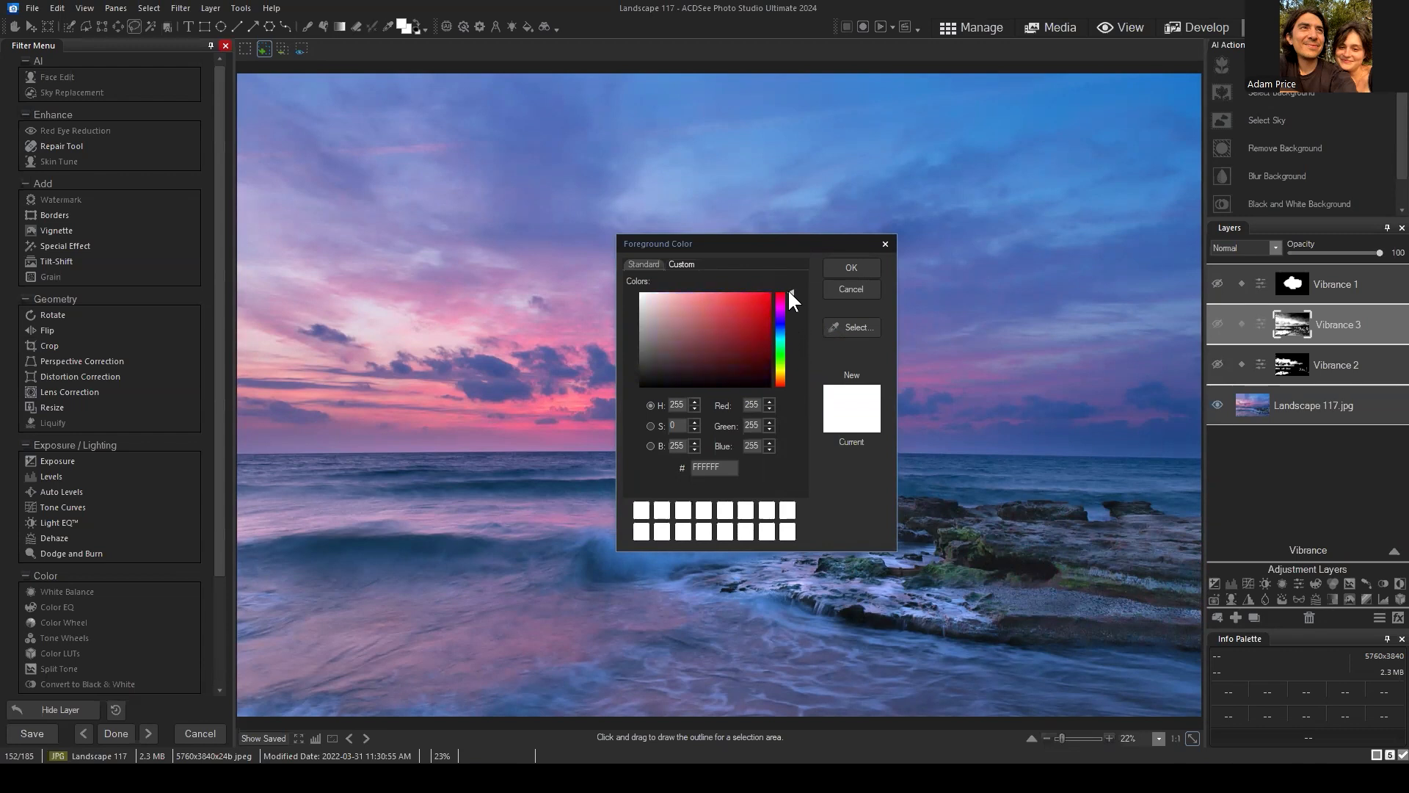
pyautogui.doubleClick(672, 405)
pyautogui.moveTo(791, 297); pyautogui.dragTo(791, 370)
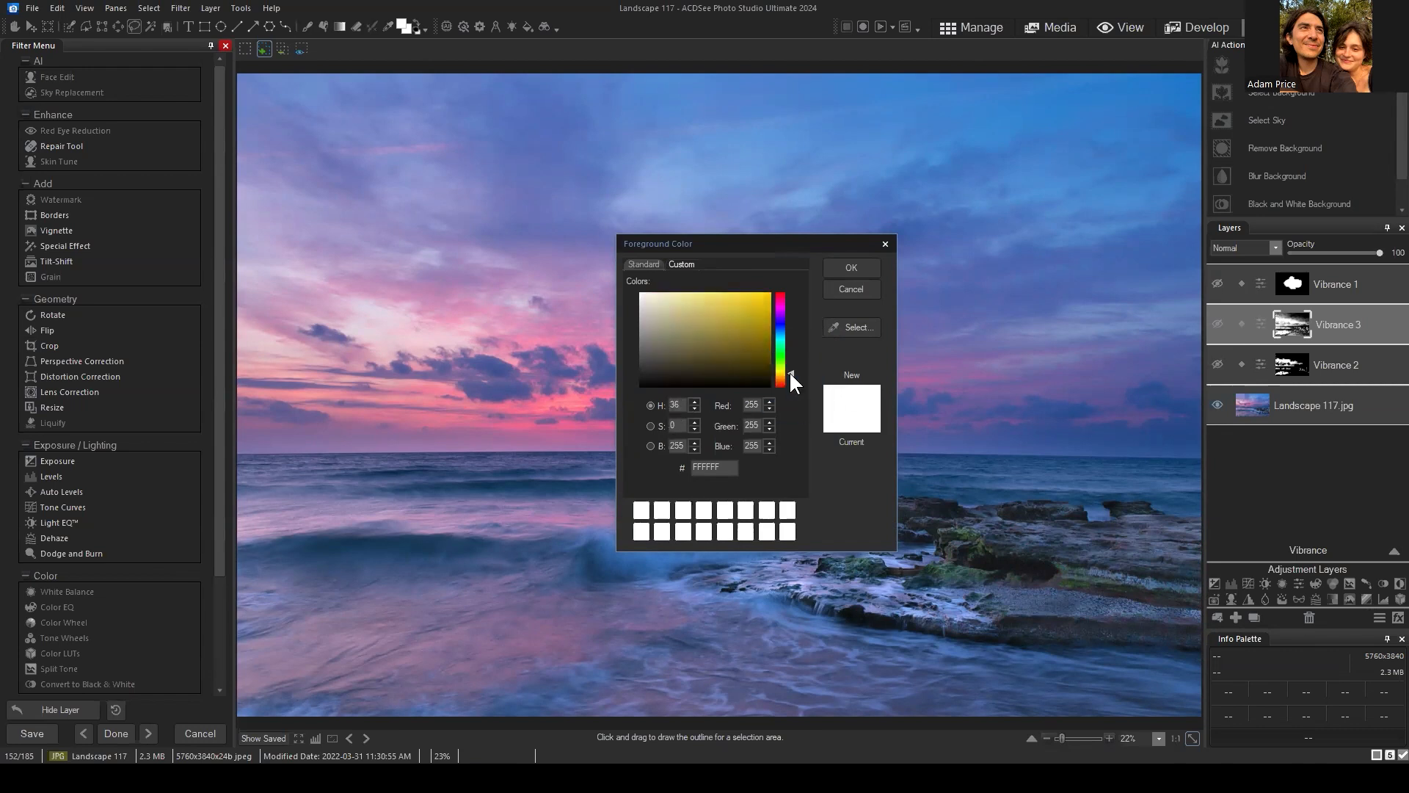
pyautogui.click(787, 354)
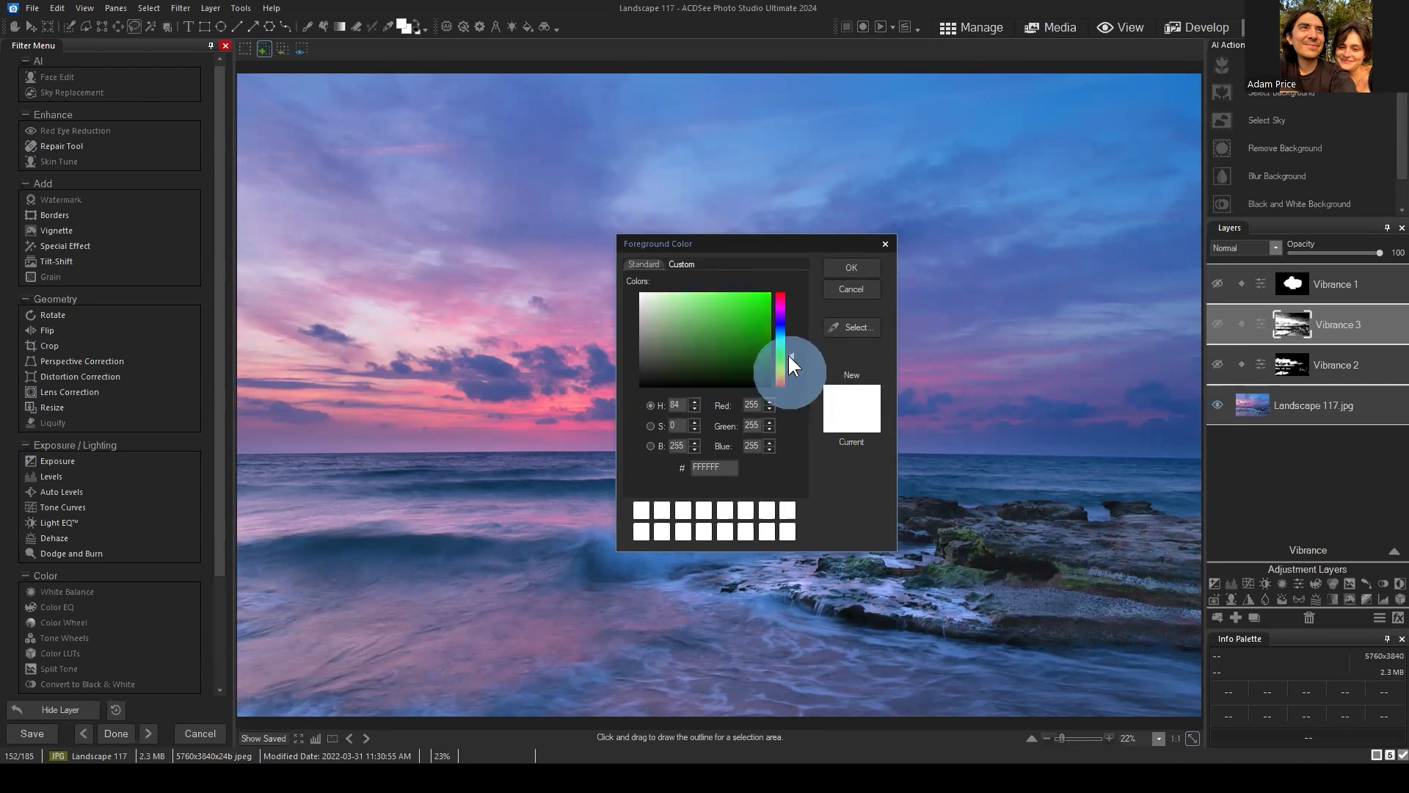
pyautogui.moveTo(791, 356); pyautogui.dragTo(788, 299)
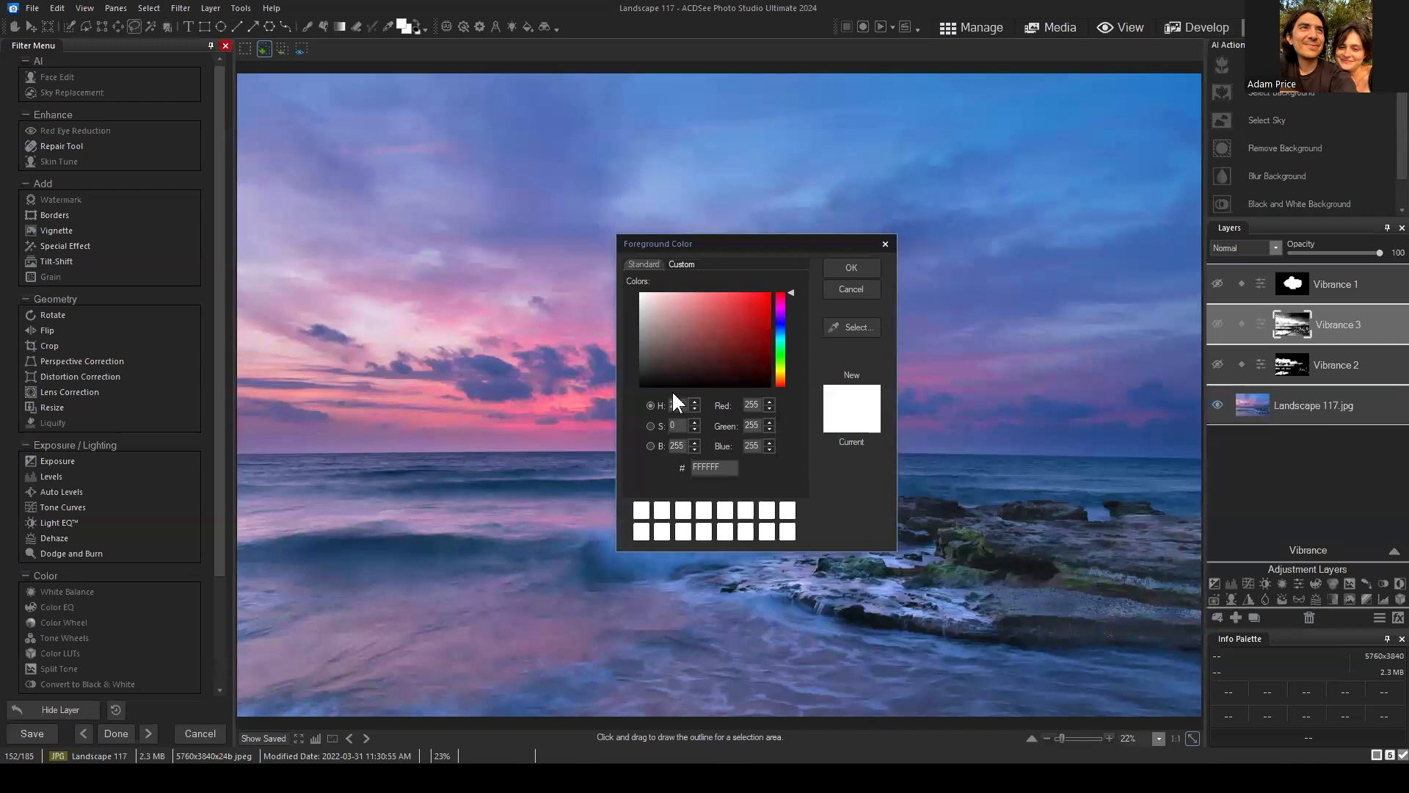
pyautogui.moveTo(791, 291)
pyautogui.mouseDown()
pyautogui.moveTo(800, 398)
pyautogui.moveTo(795, 332)
pyautogui.mouseUp()
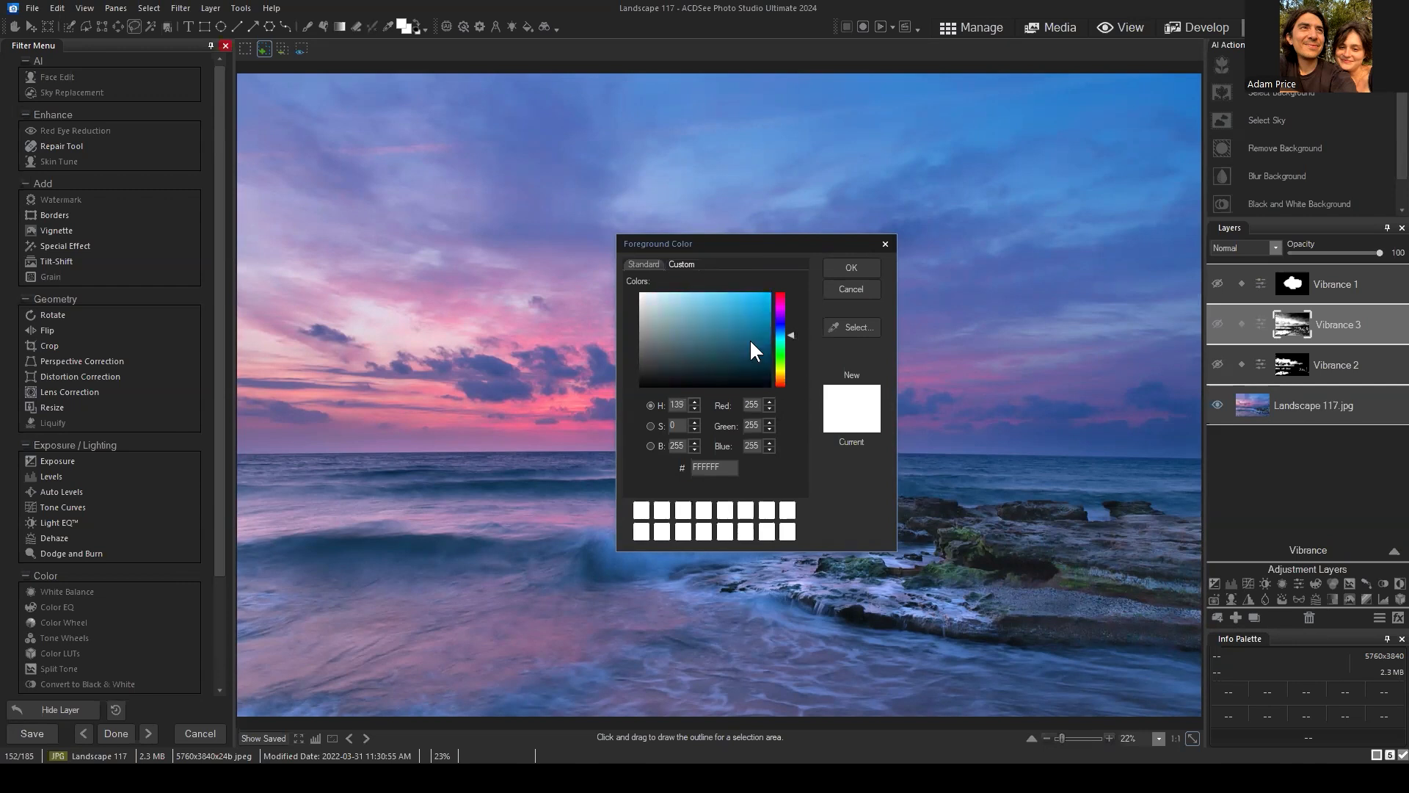
# Try a foreground color saturation of 255 and a hue of 122, and discard the color.
pyautogui.moveTo(645, 349); pyautogui.dragTo(787, 350)
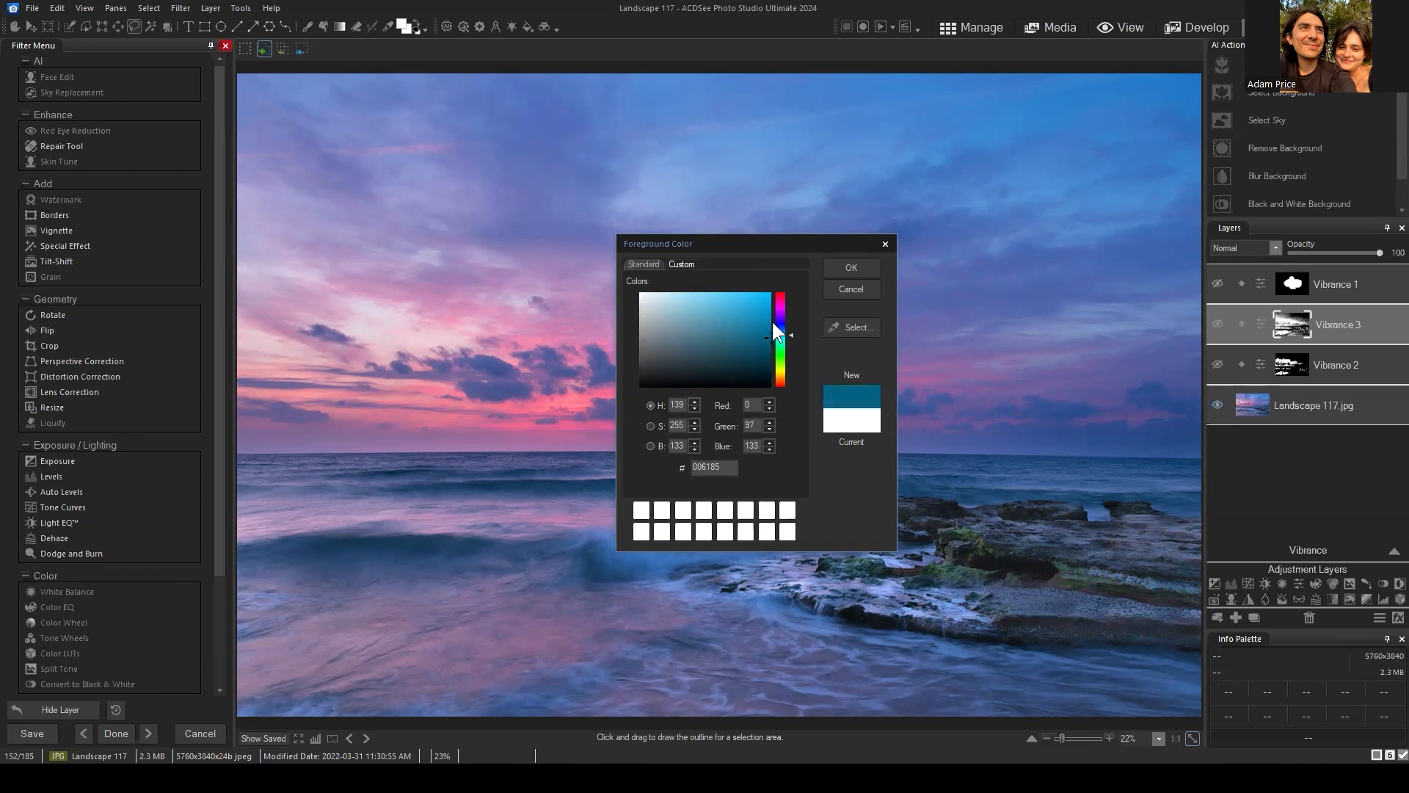
pyautogui.doubleClick(674, 425)
pyautogui.moveTo(769, 338)
pyautogui.mouseDown()
pyautogui.moveTo(640, 336)
pyautogui.moveTo(747, 329)
pyautogui.moveTo(650, 342)
pyautogui.moveTo(775, 348)
pyautogui.moveTo(795, 289)
pyautogui.moveTo(790, 340)
pyautogui.mouseUp()
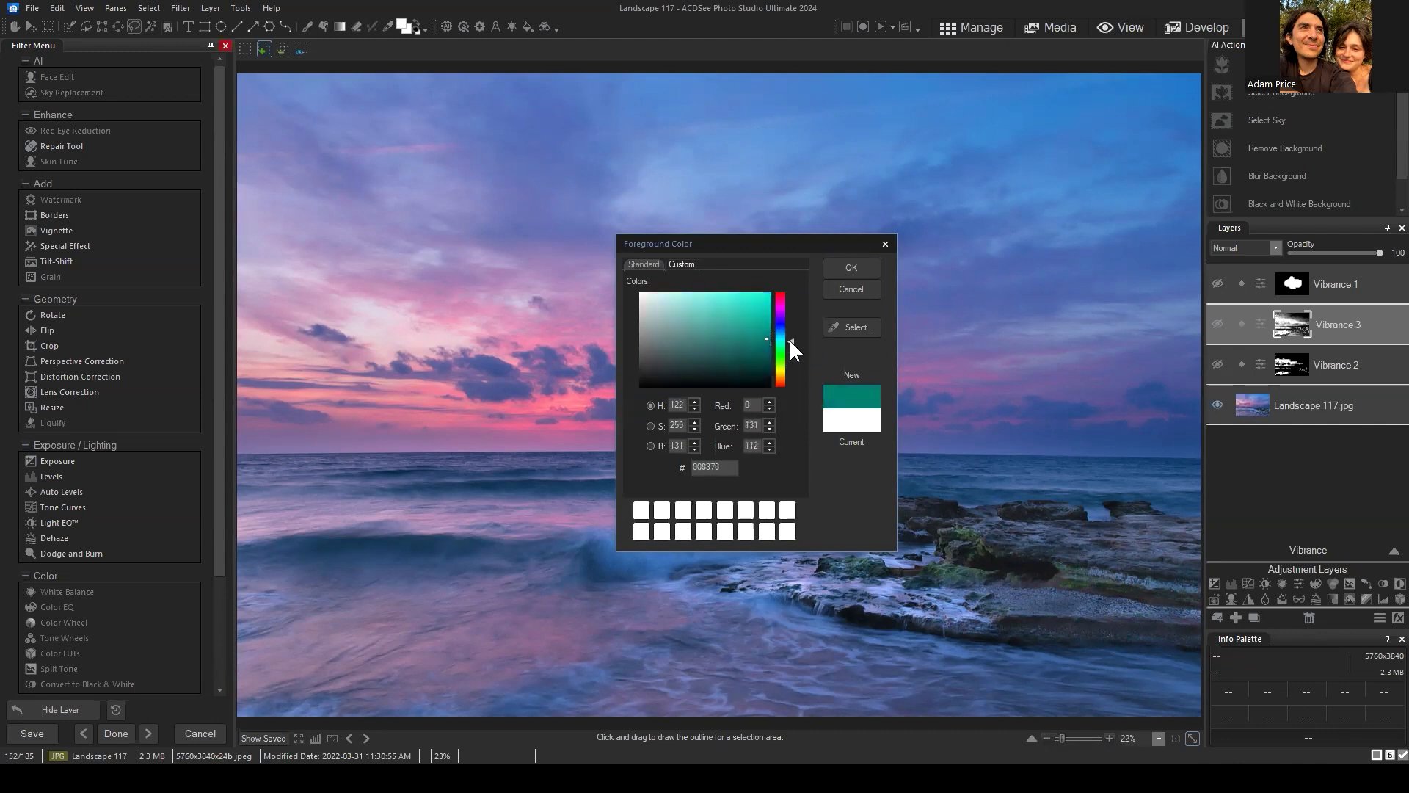
pyautogui.click(851, 290)
pyautogui.click(149, 9)
pyautogui.click(204, 130)
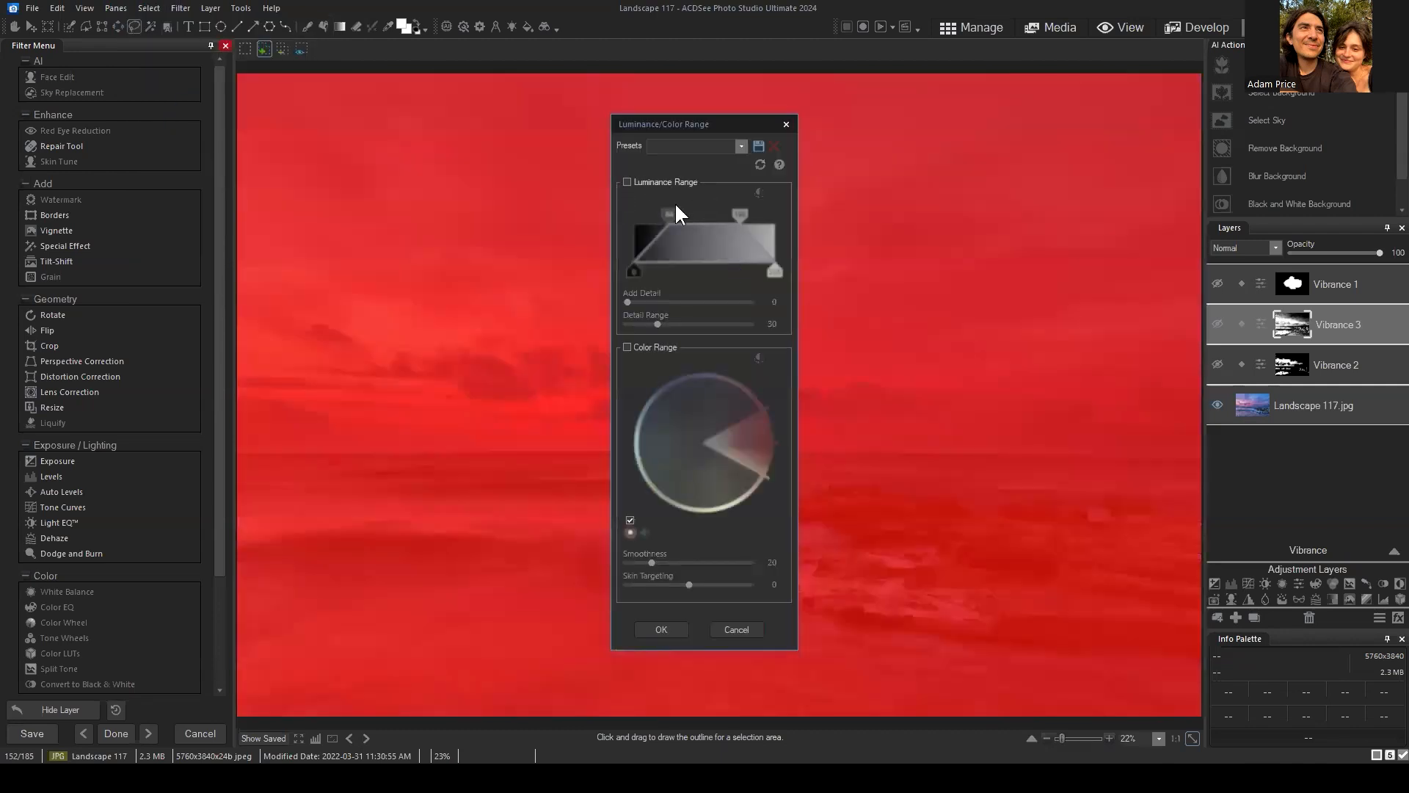
pyautogui.click(785, 124)
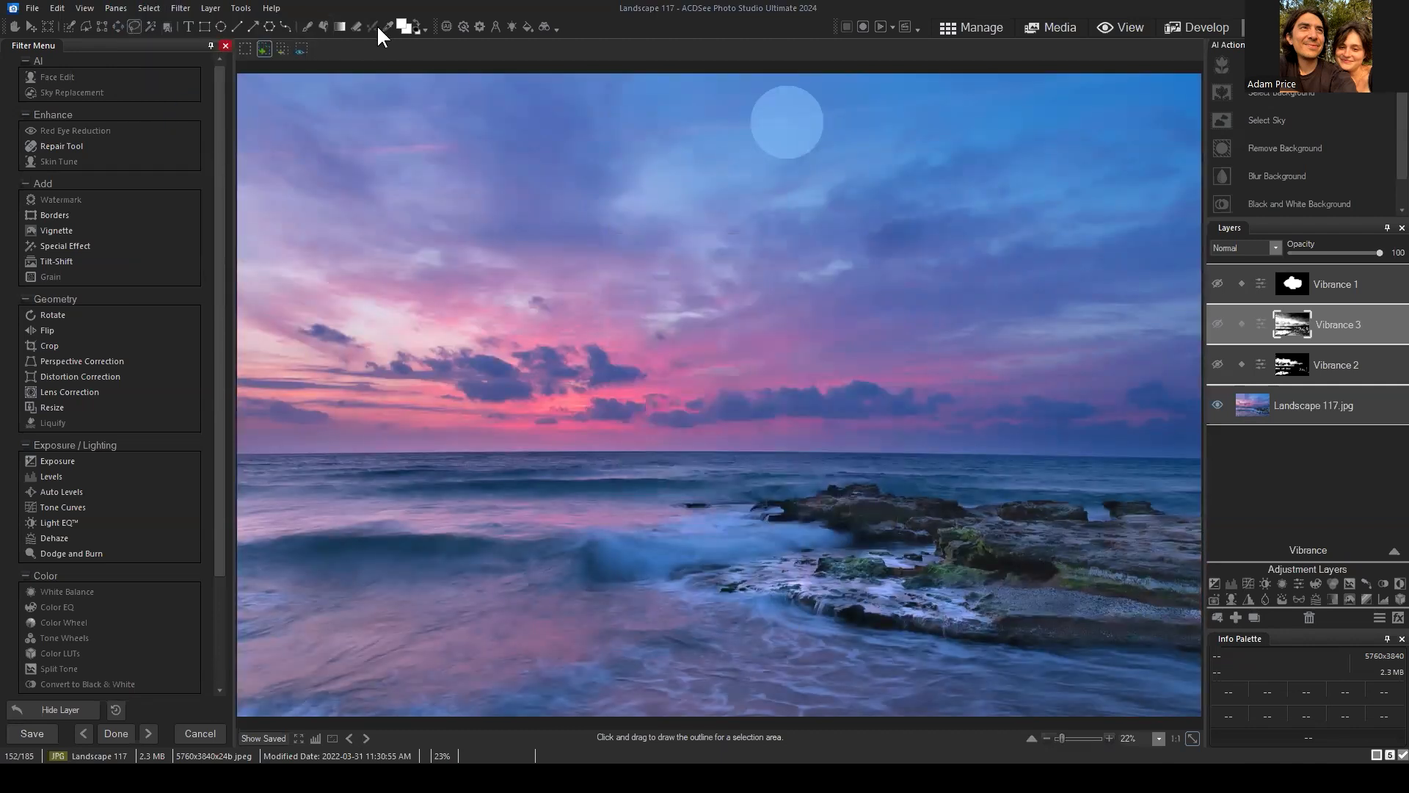
# Try brightness values of 0, 12, 255 and 137 in the custom picker for the foreground color, and discard the color.
pyautogui.click(403, 26)
pyautogui.click(628, 253)
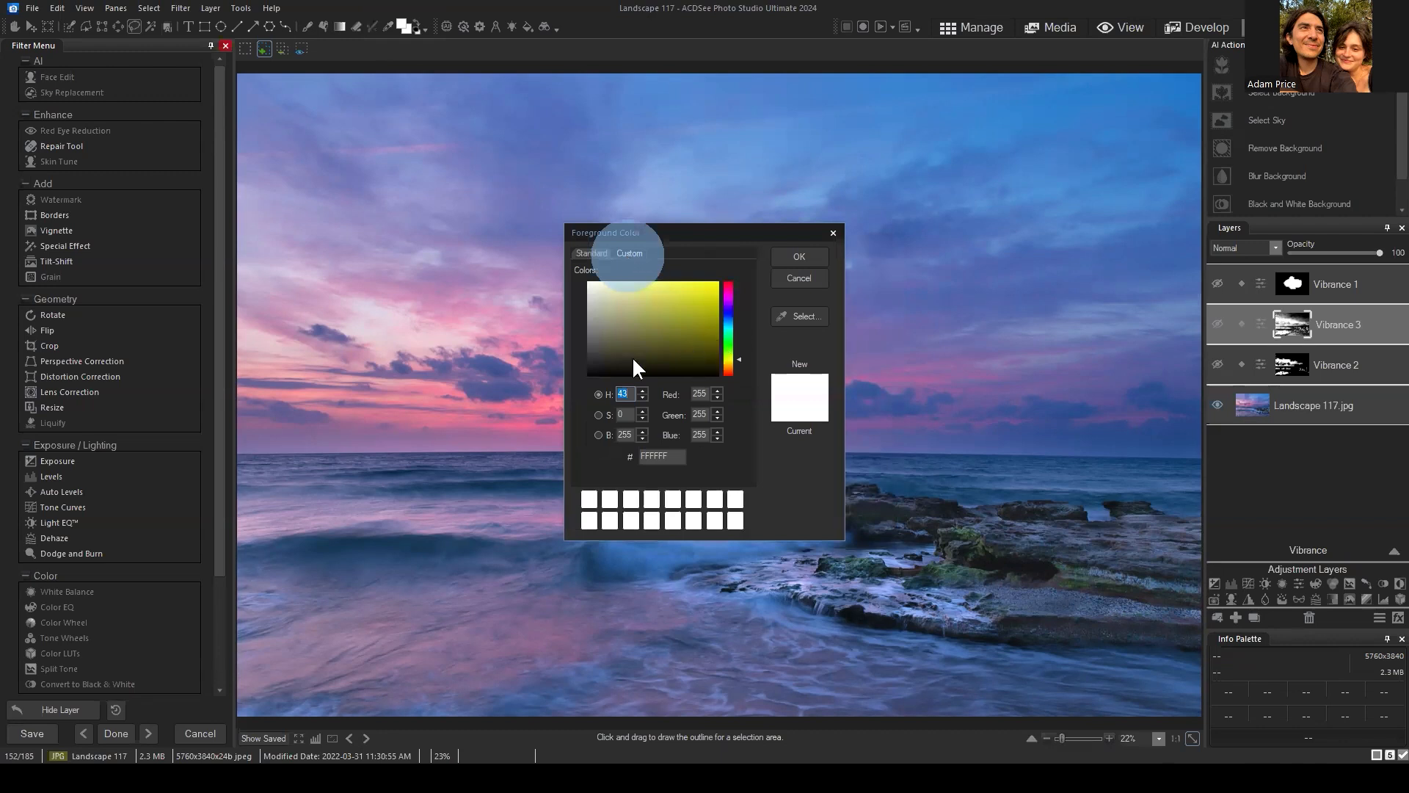
pyautogui.moveTo(656, 369); pyautogui.dragTo(654, 389)
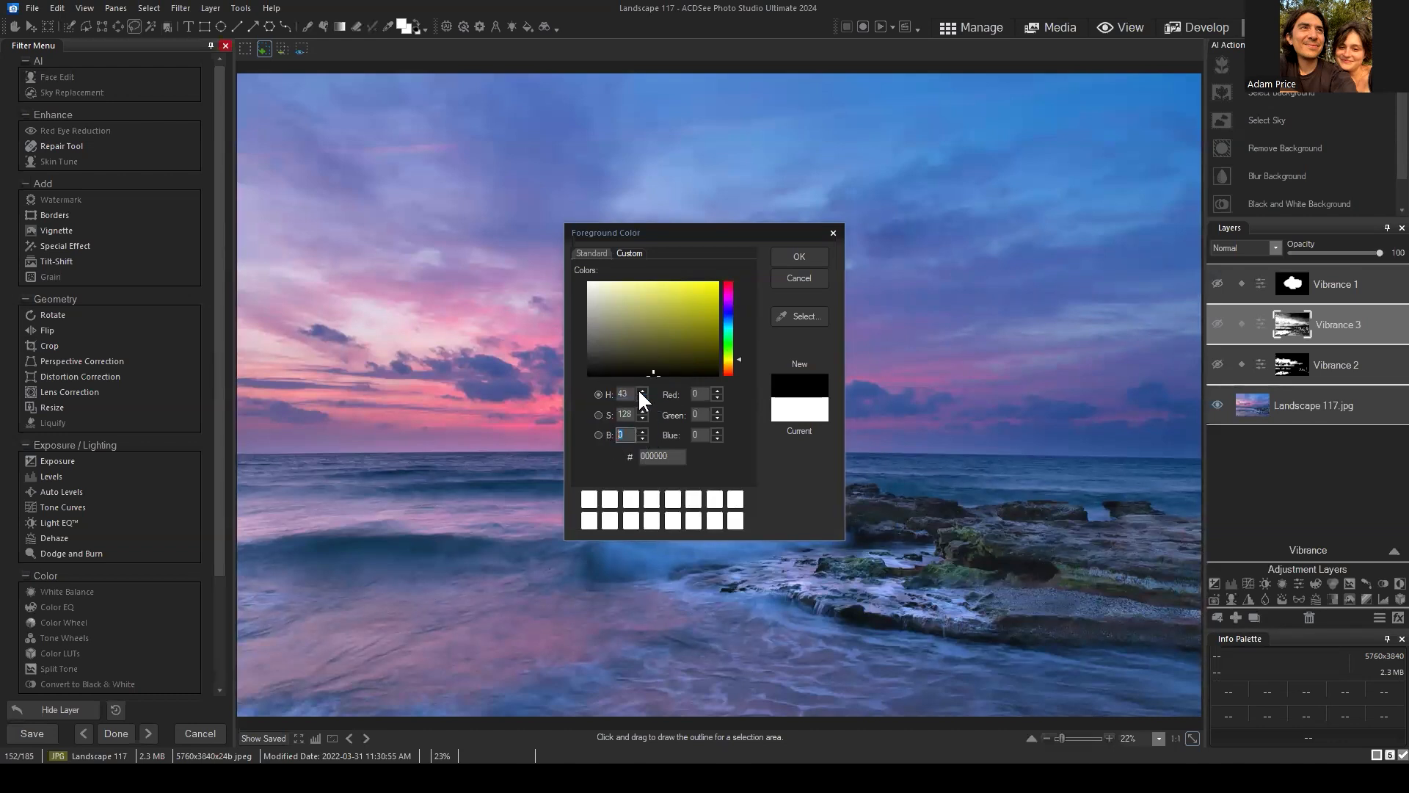
pyautogui.click(653, 371)
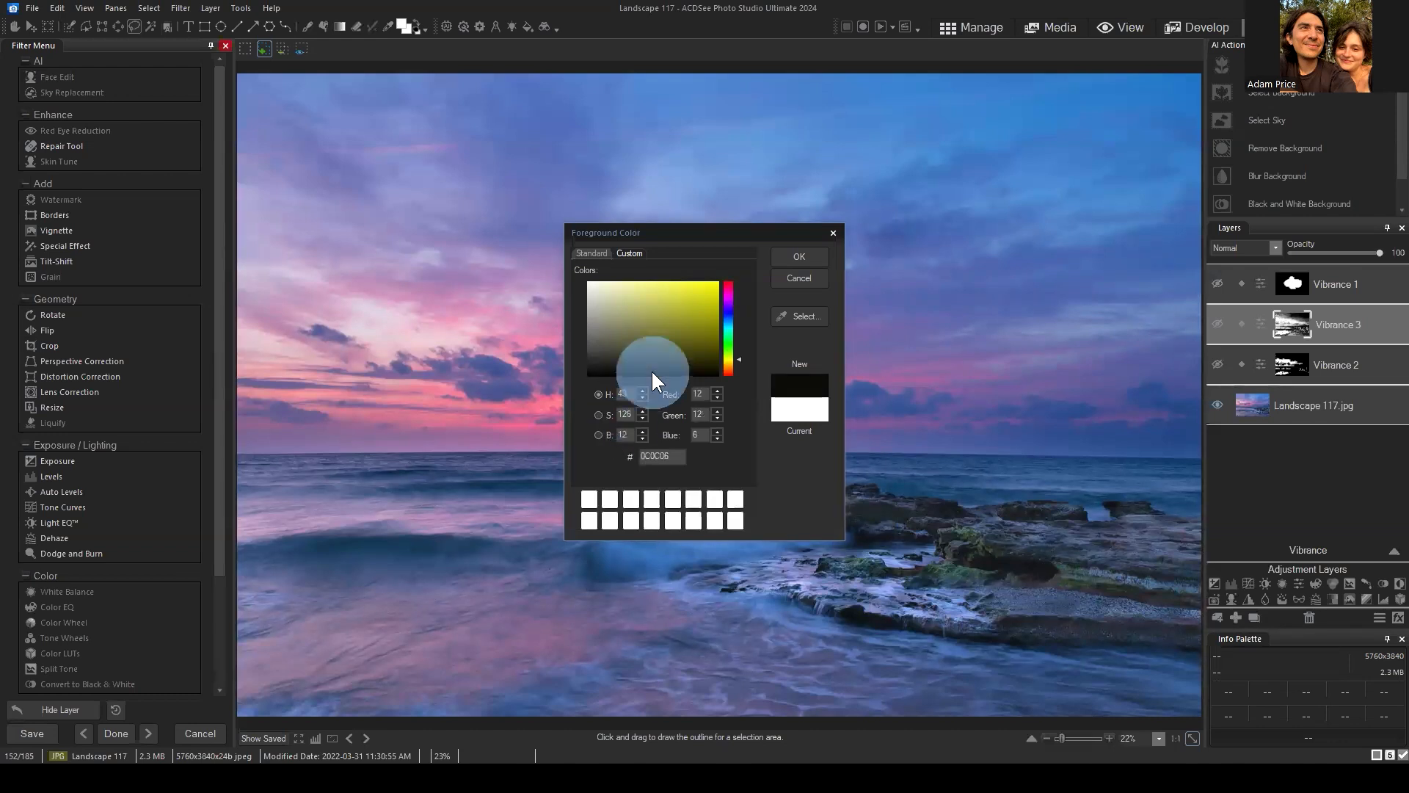
pyautogui.moveTo(653, 368); pyautogui.dragTo(657, 273)
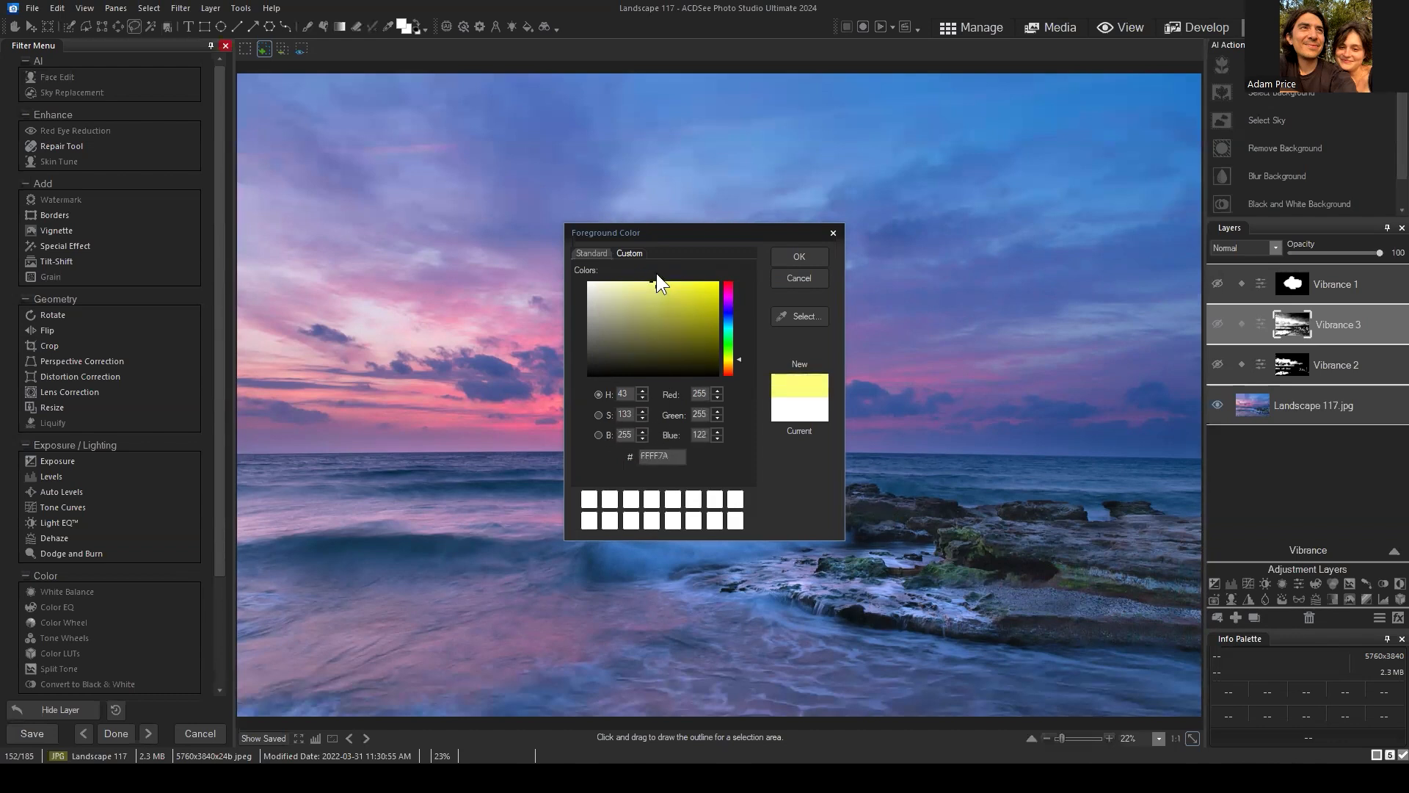
pyautogui.doubleClick(626, 435)
pyautogui.moveTo(660, 284); pyautogui.dragTo(652, 325)
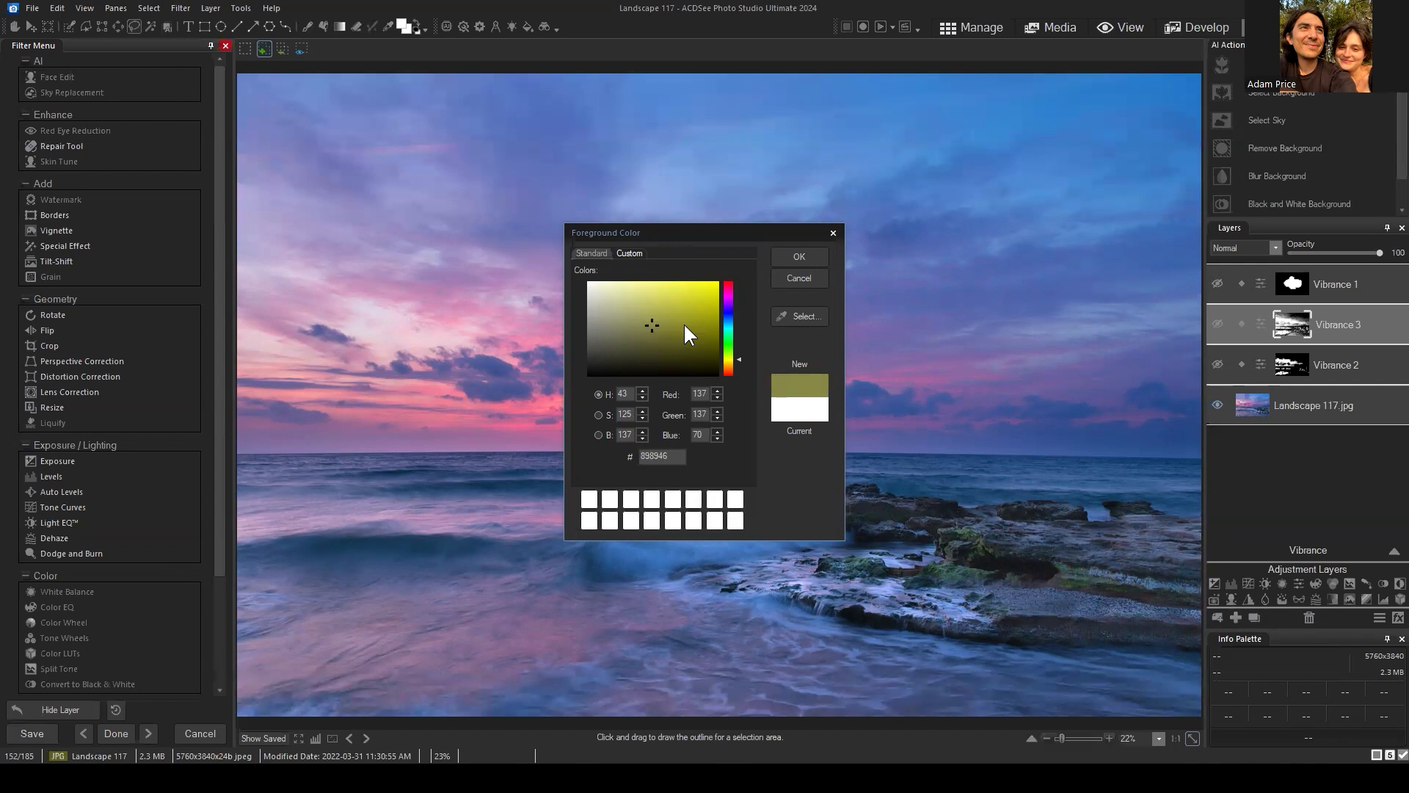
pyautogui.click(799, 278)
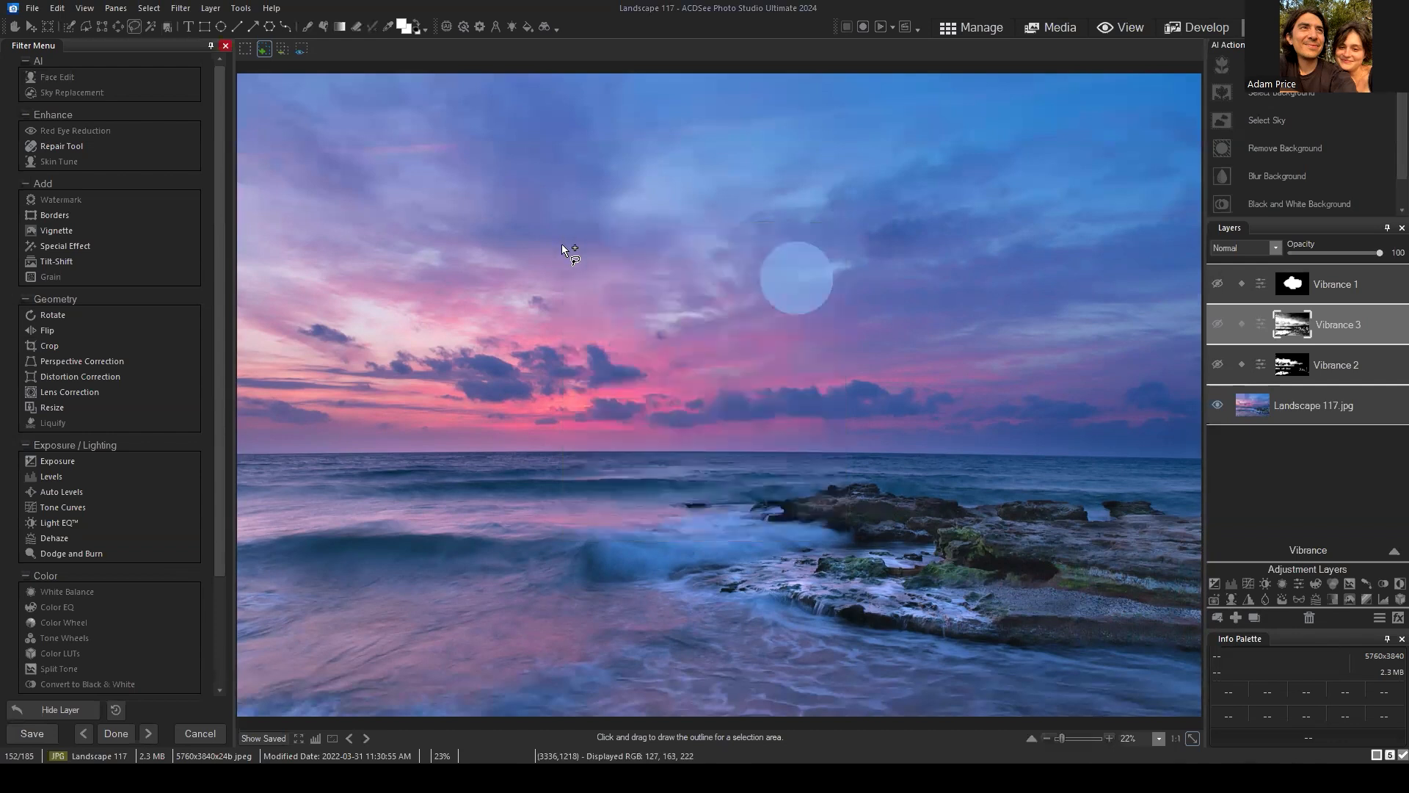
# Start a new Luminance/Color Range selection, preview Color Range briefly, and leave only Luminance Range enabled.
pyautogui.click(149, 8)
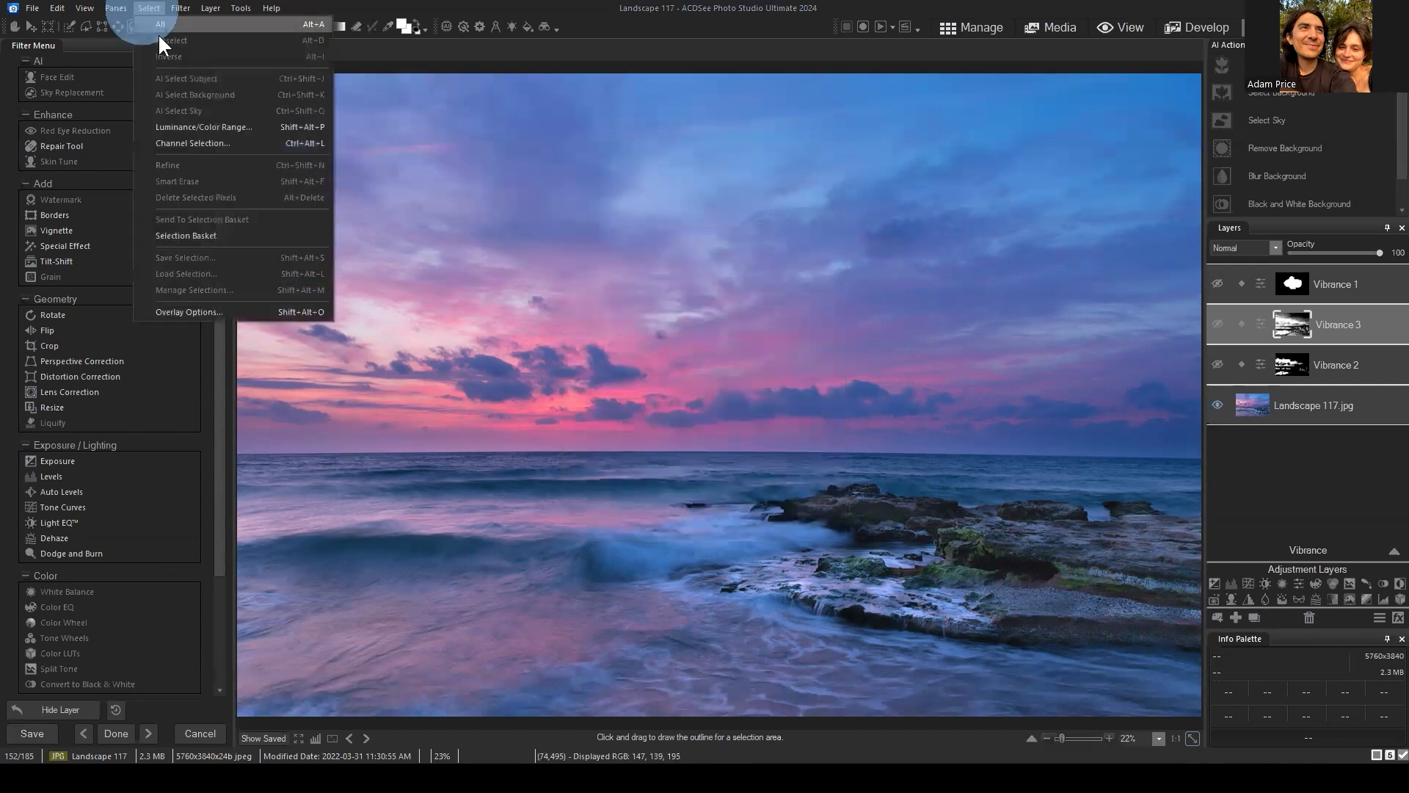
pyautogui.click(196, 127)
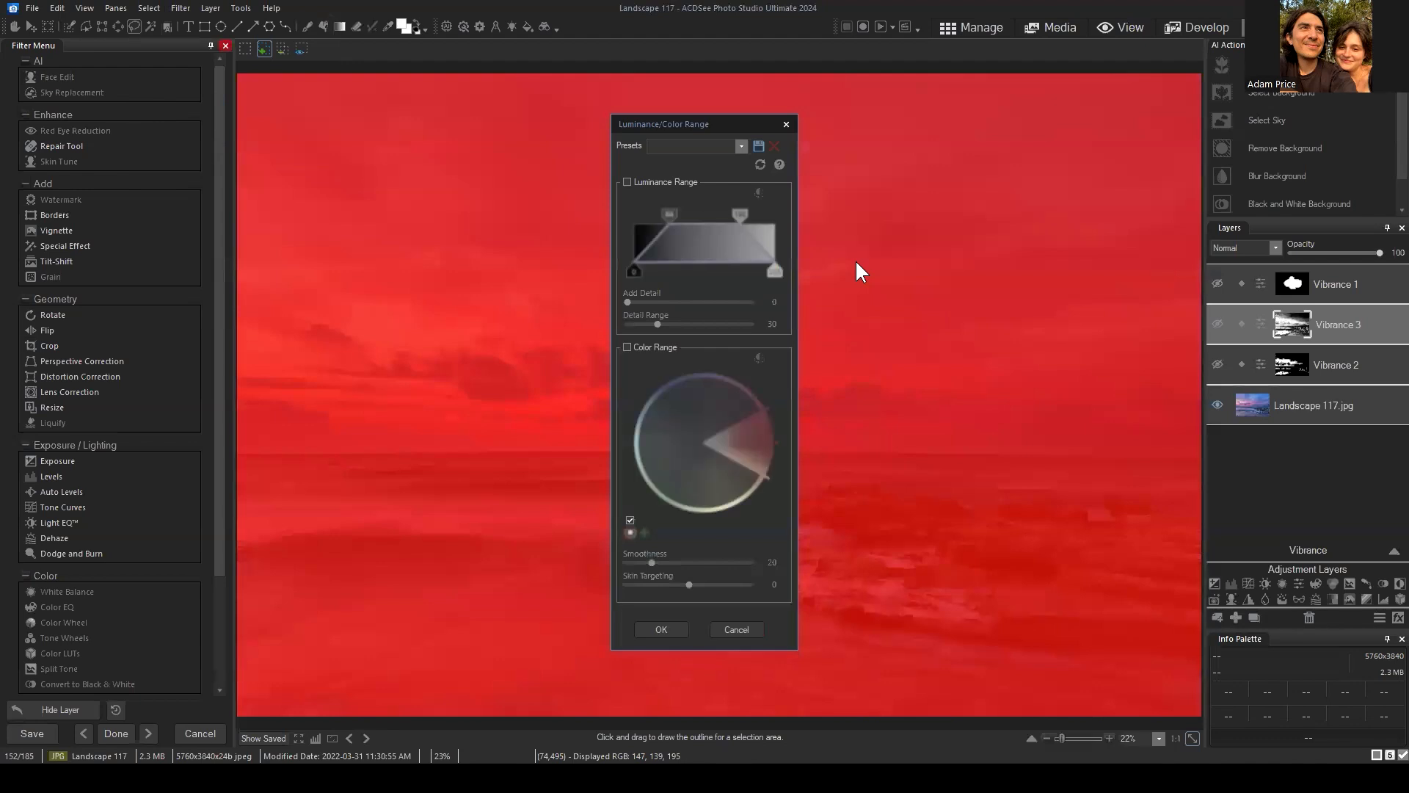
pyautogui.click(629, 346)
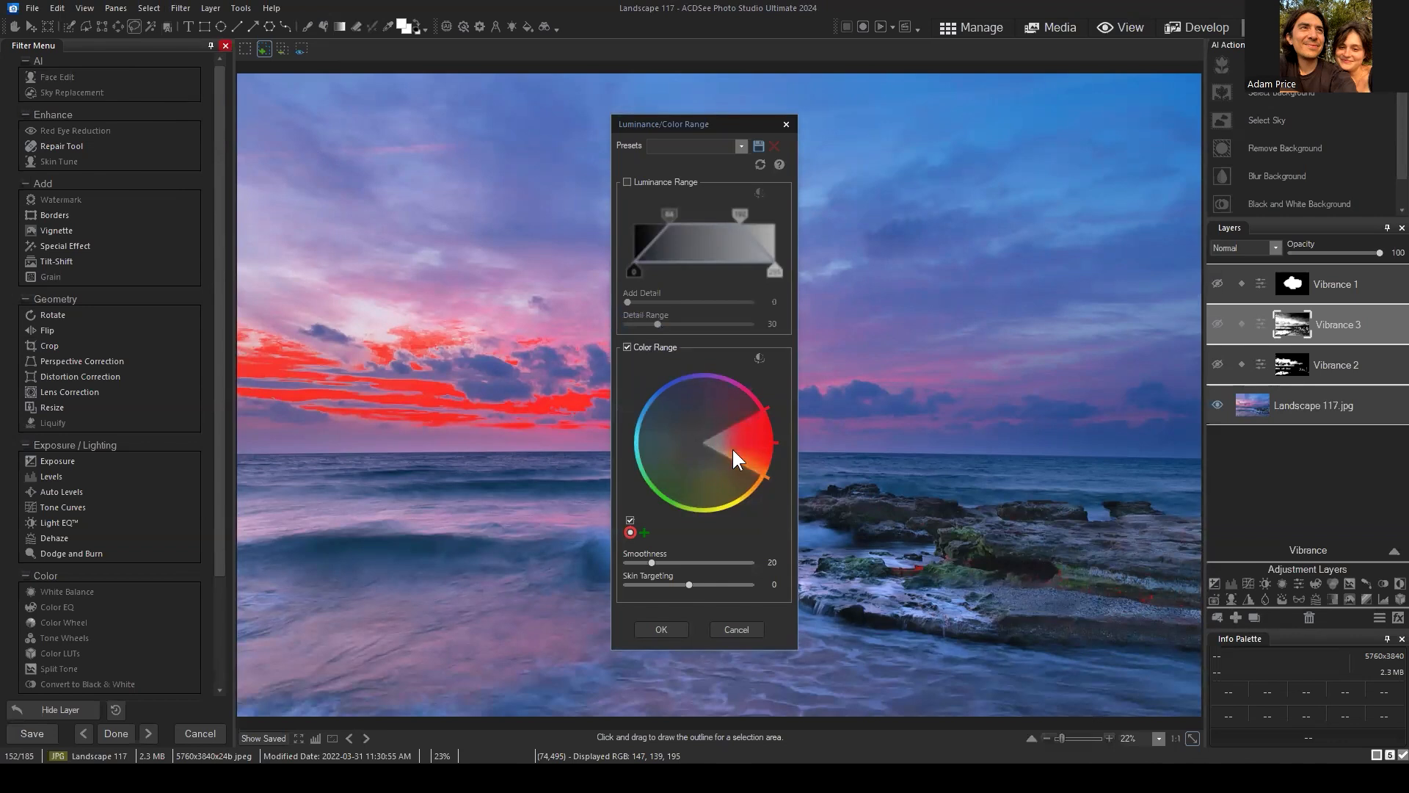
pyautogui.click(628, 347)
pyautogui.click(627, 182)
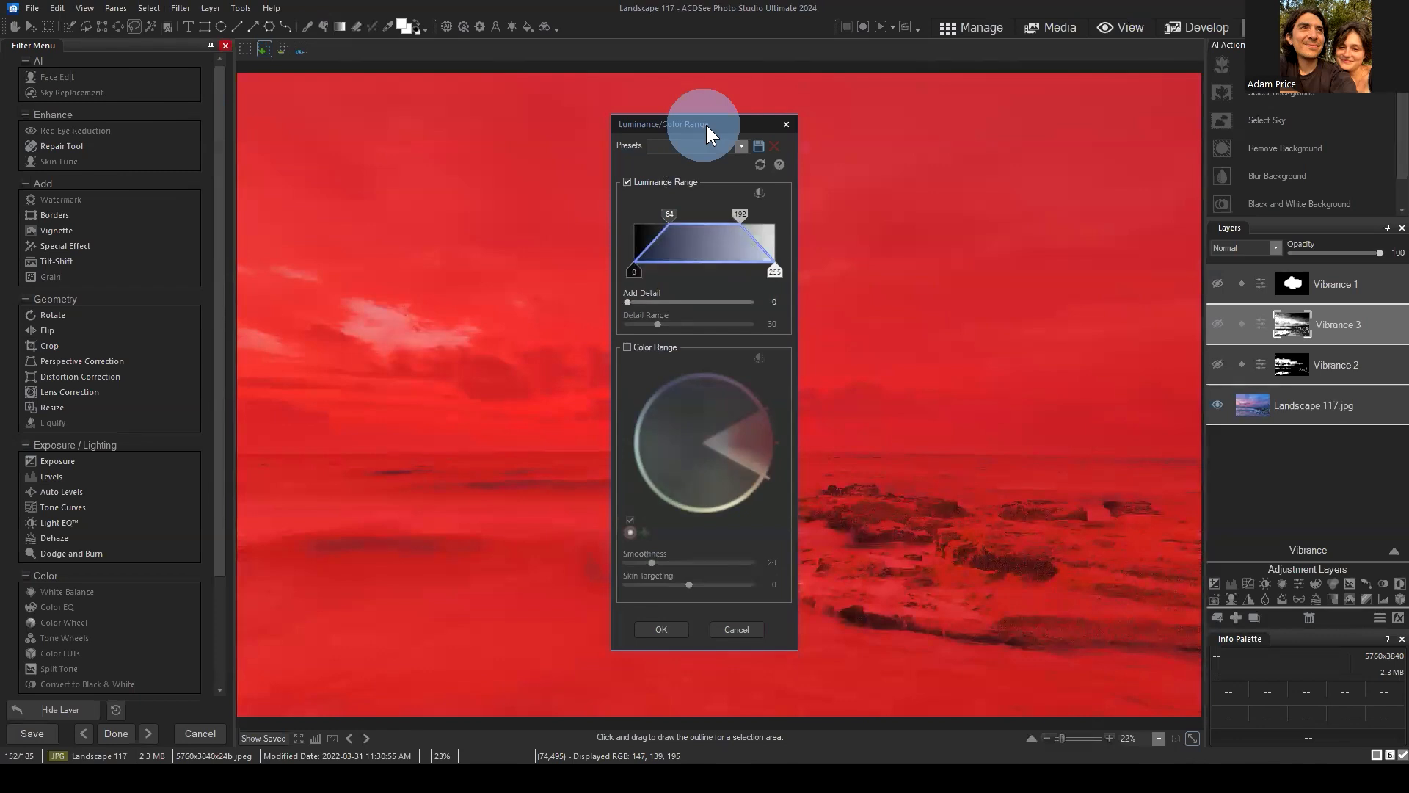
pyautogui.moveTo(706, 122); pyautogui.dragTo(697, 114)
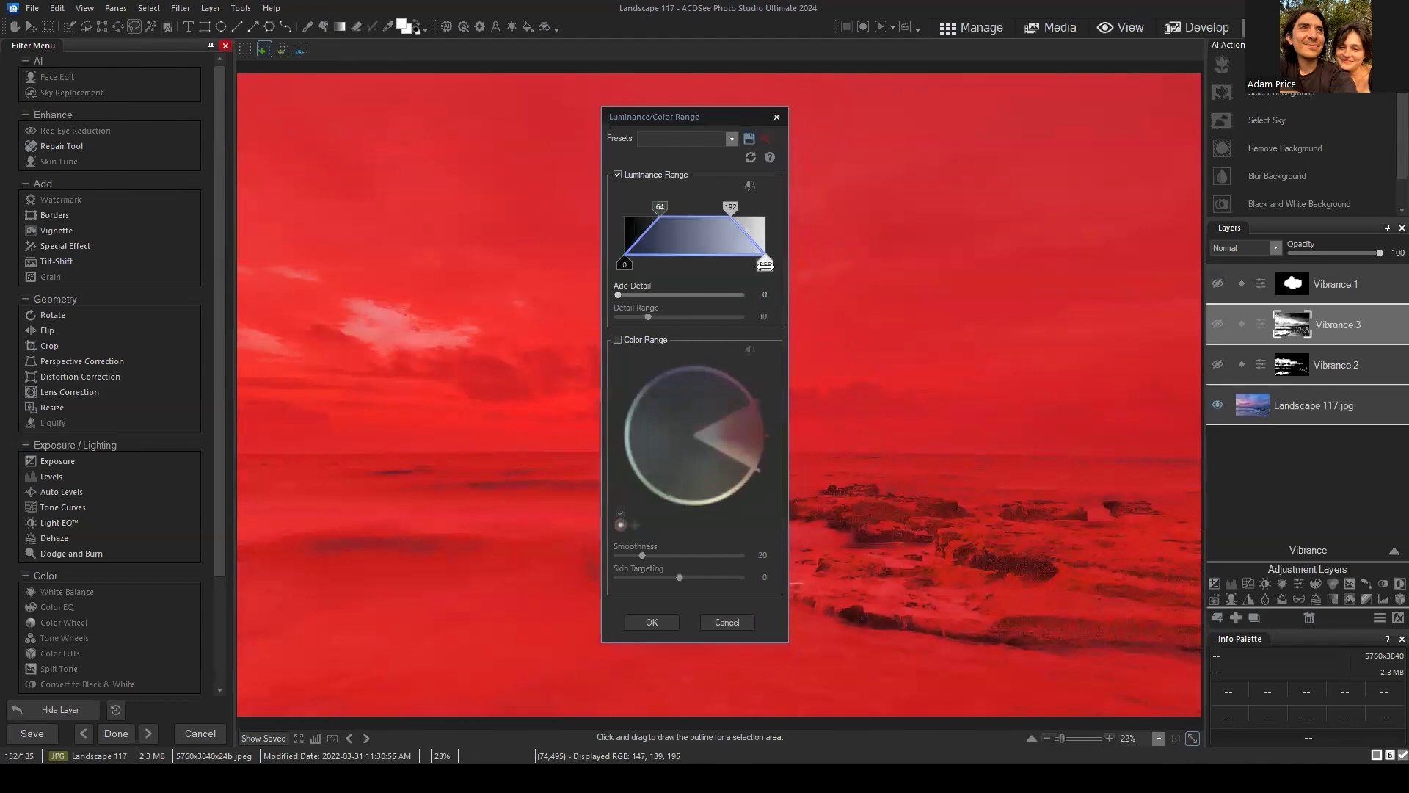
# Narrow the Luminance Range selection to the darker tones, with its peak at 67 and its upper limit at 122.
pyautogui.moveTo(765, 264); pyautogui.dragTo(734, 265)
pyautogui.moveTo(732, 208); pyautogui.dragTo(686, 209)
pyautogui.moveTo(695, 265); pyautogui.dragTo(711, 263)
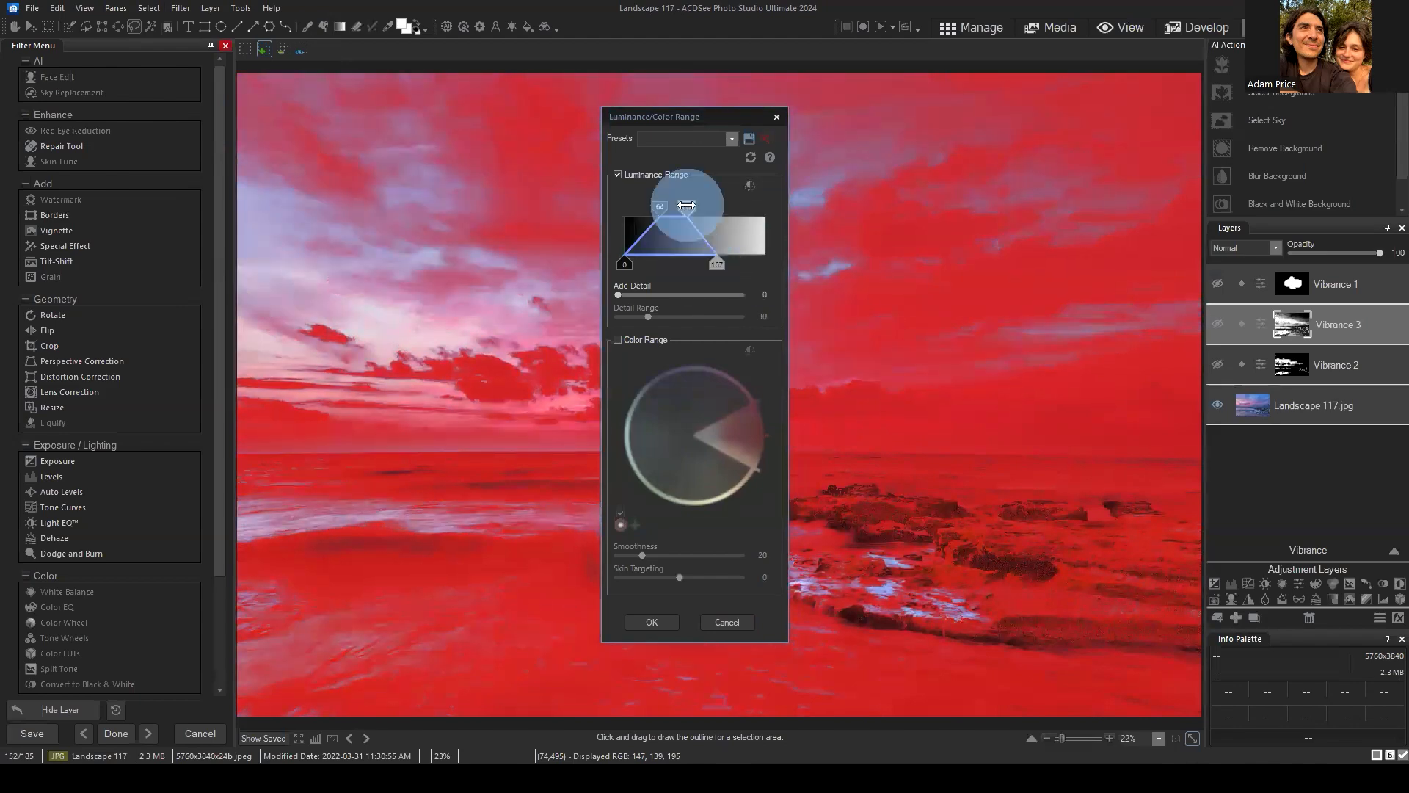
pyautogui.moveTo(686, 207); pyautogui.dragTo(662, 208)
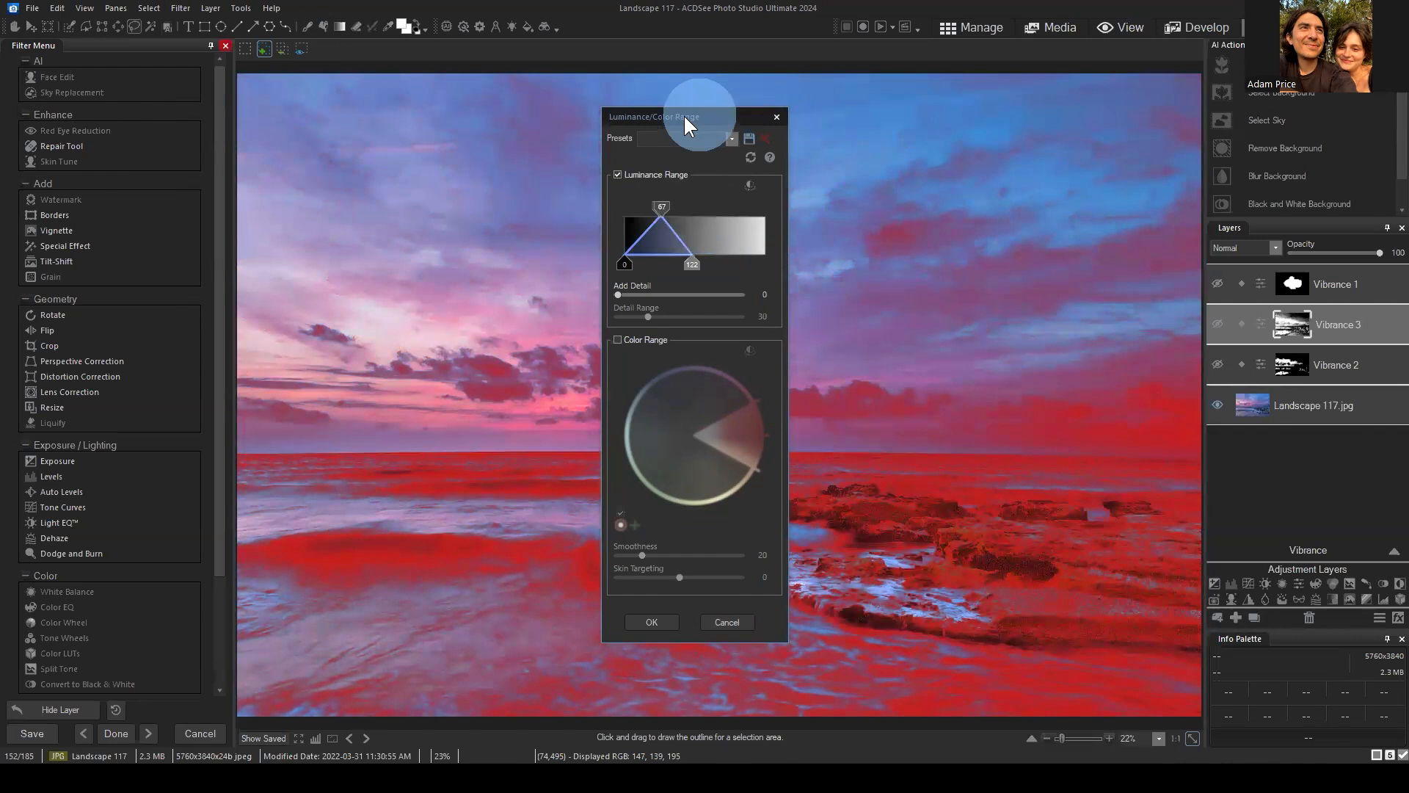
# Narrow the Luminance Range selection to the shadows, fully selecting tones from 22 to 58 with the upper limit at 90.
pyautogui.moveTo(684, 113); pyautogui.dragTo(392, 85)
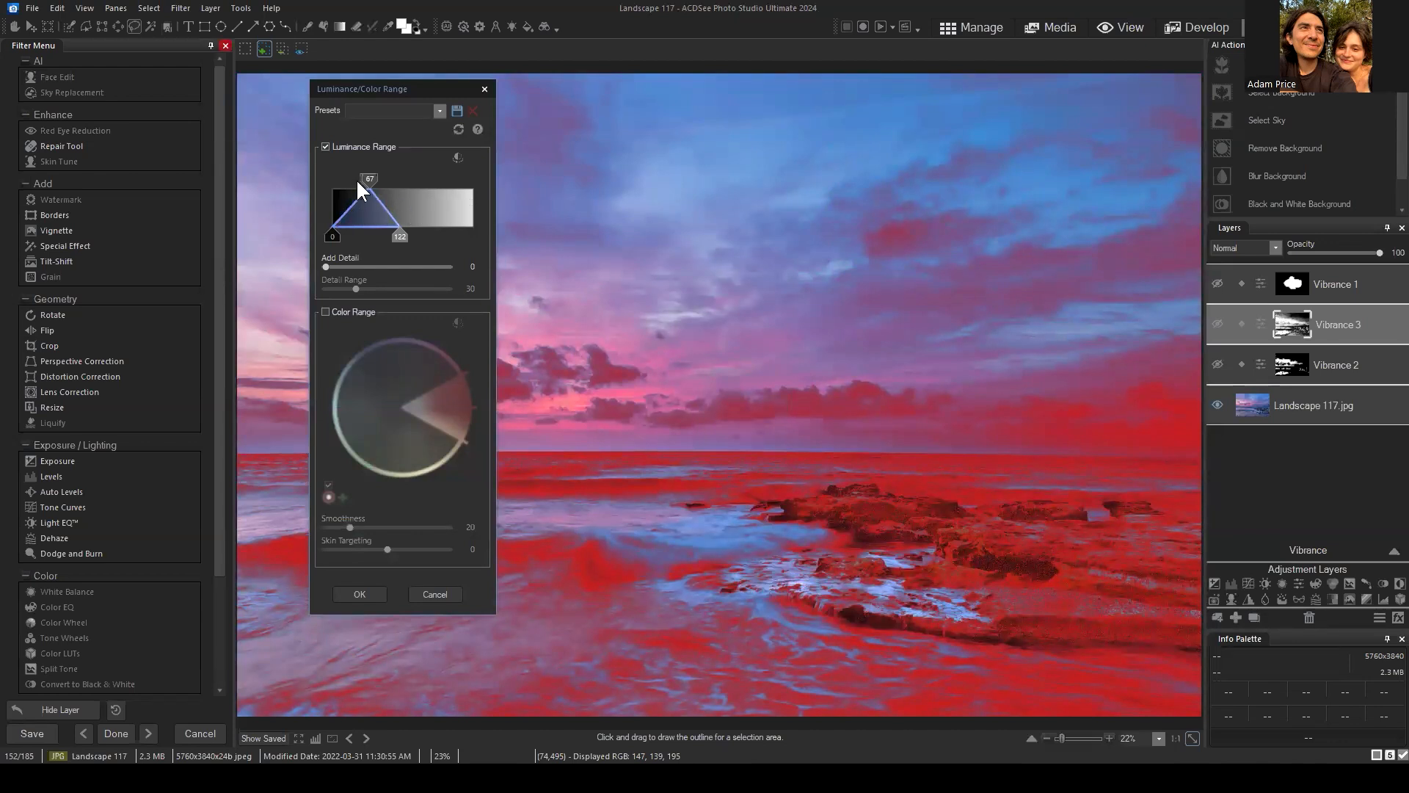
pyautogui.moveTo(367, 180); pyautogui.dragTo(343, 178)
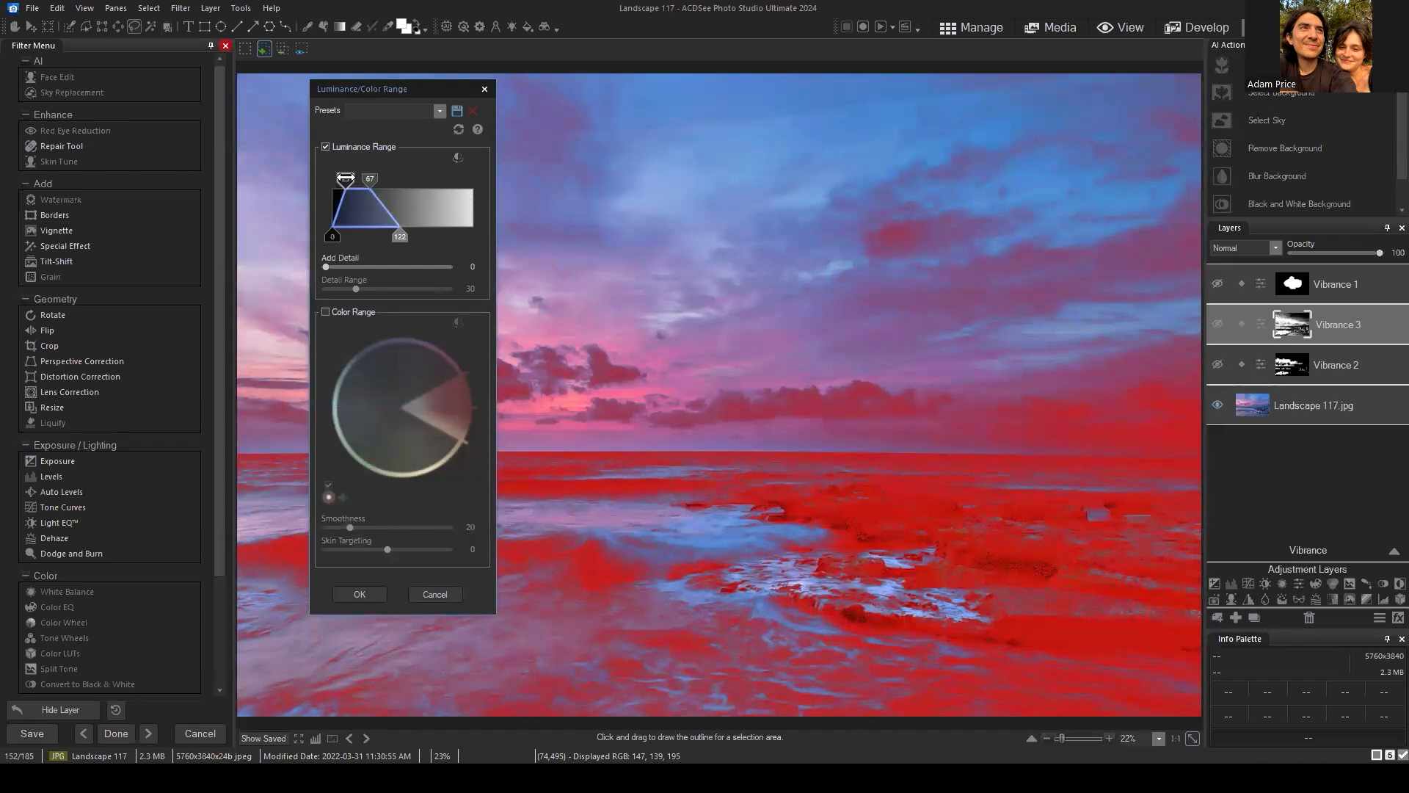
pyautogui.moveTo(400, 235); pyautogui.dragTo(382, 237)
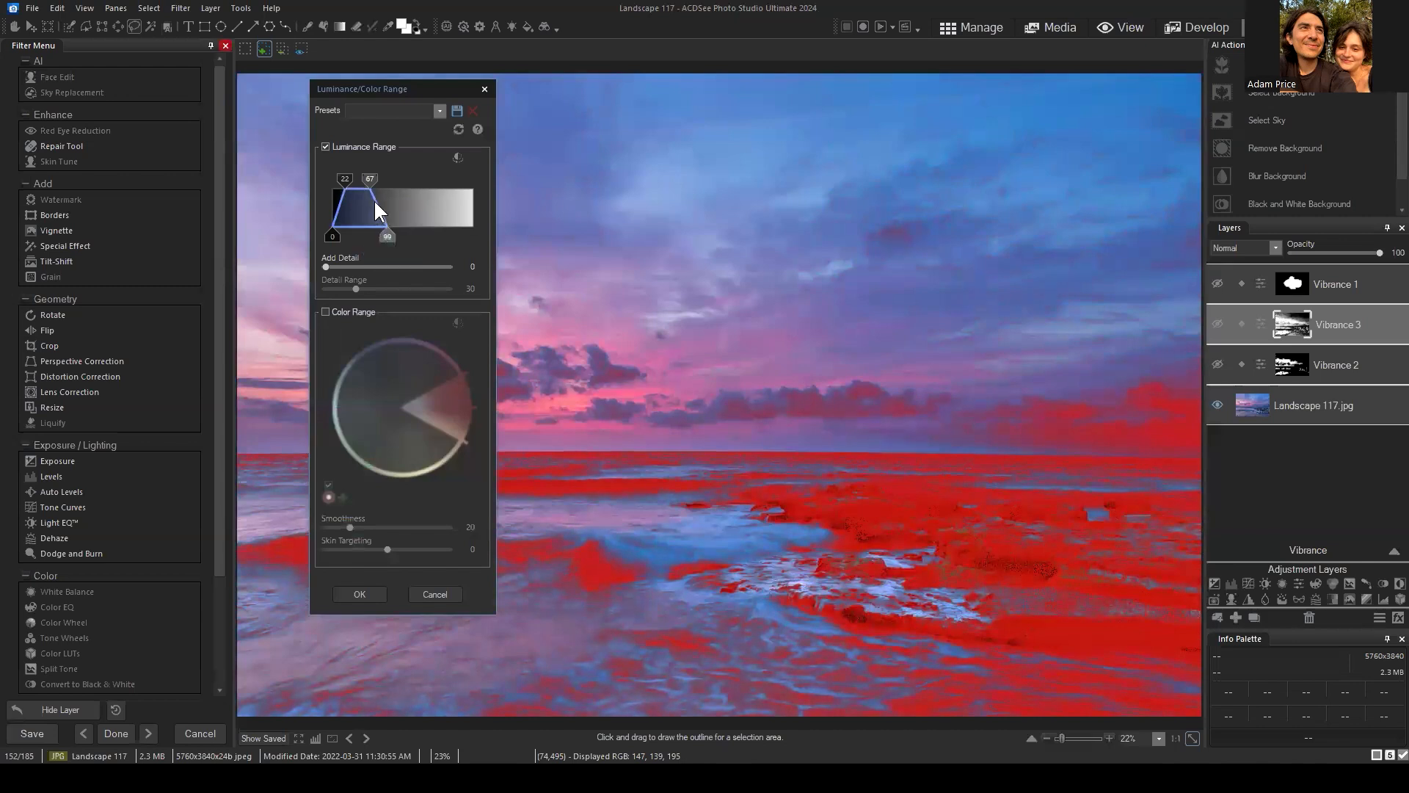
pyautogui.moveTo(370, 178); pyautogui.dragTo(364, 178)
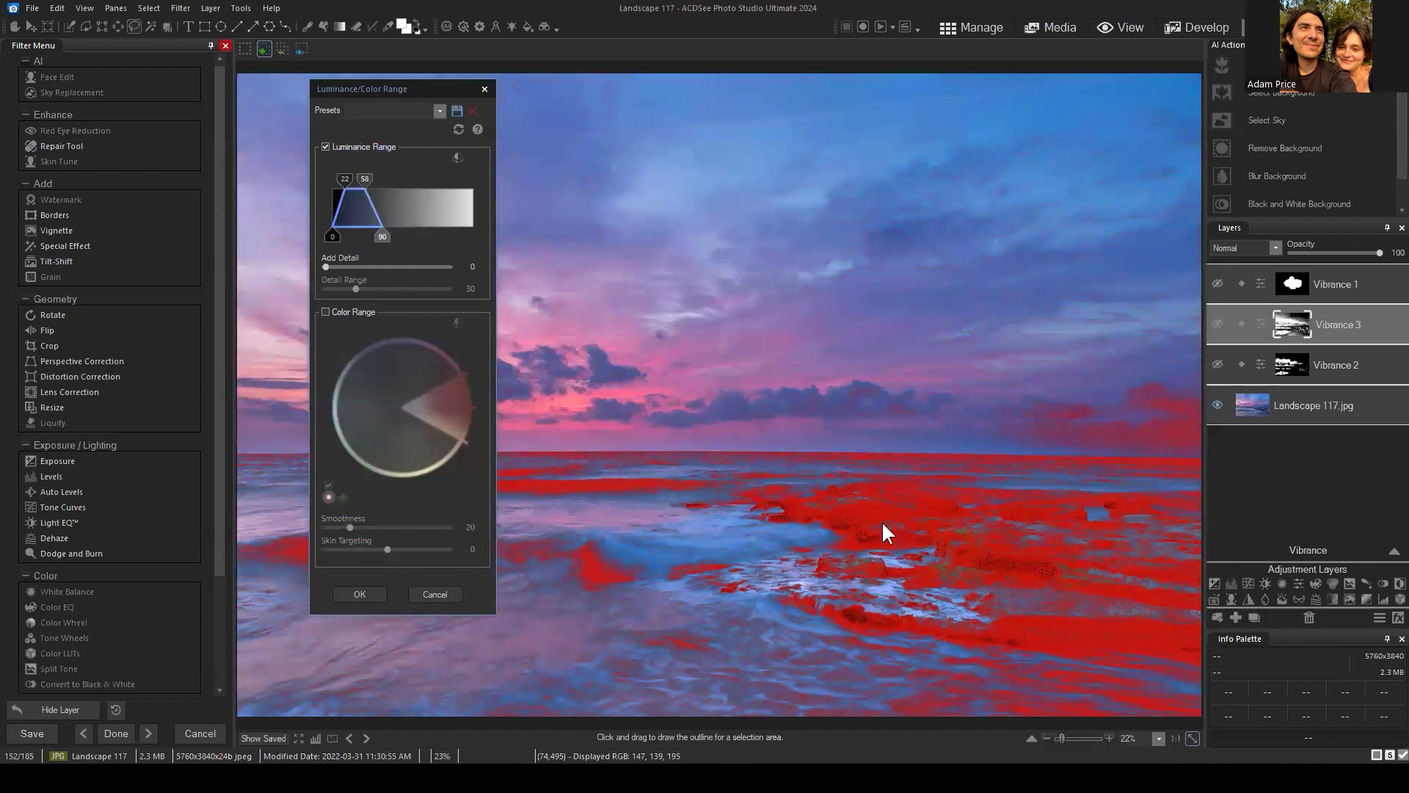
# Shift the Luminance Range to the highlights, spanning 150 to 255 with full selection from 183 to 228, and compare it with the range disabled.
pyautogui.moveTo(380, 235); pyautogui.dragTo(380, 236)
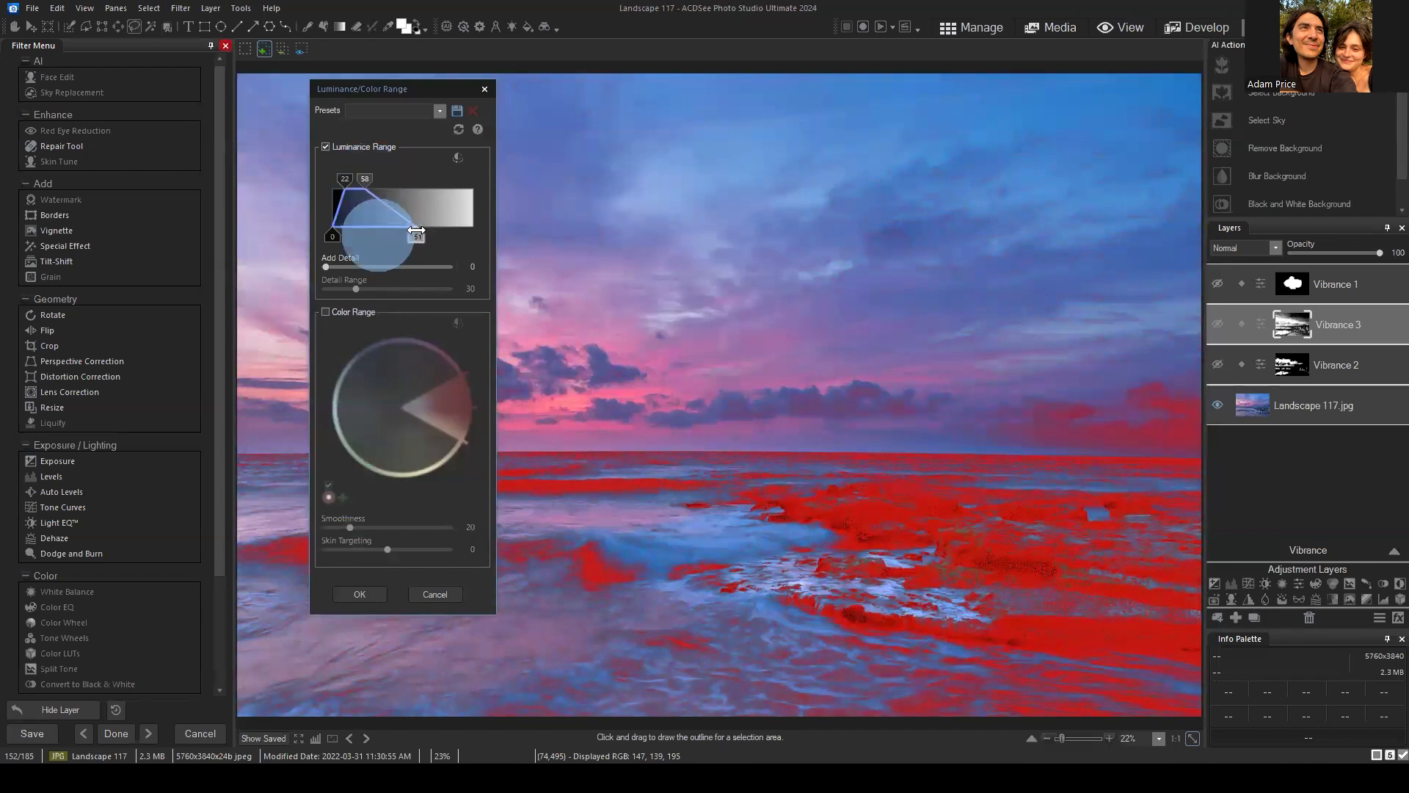
pyautogui.moveTo(366, 182); pyautogui.dragTo(460, 182)
pyautogui.moveTo(346, 177); pyautogui.dragTo(434, 179)
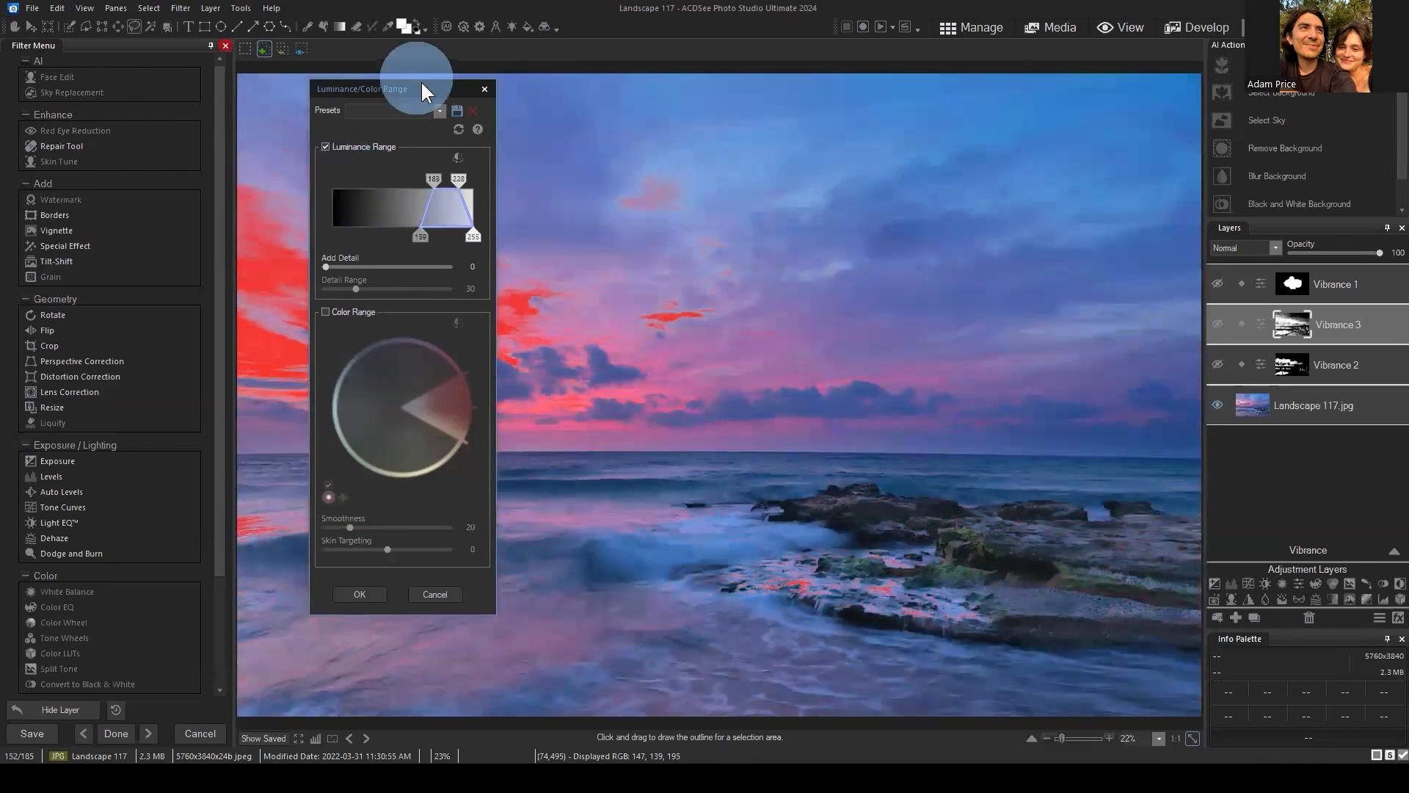
pyautogui.moveTo(417, 85); pyautogui.dragTo(952, 111)
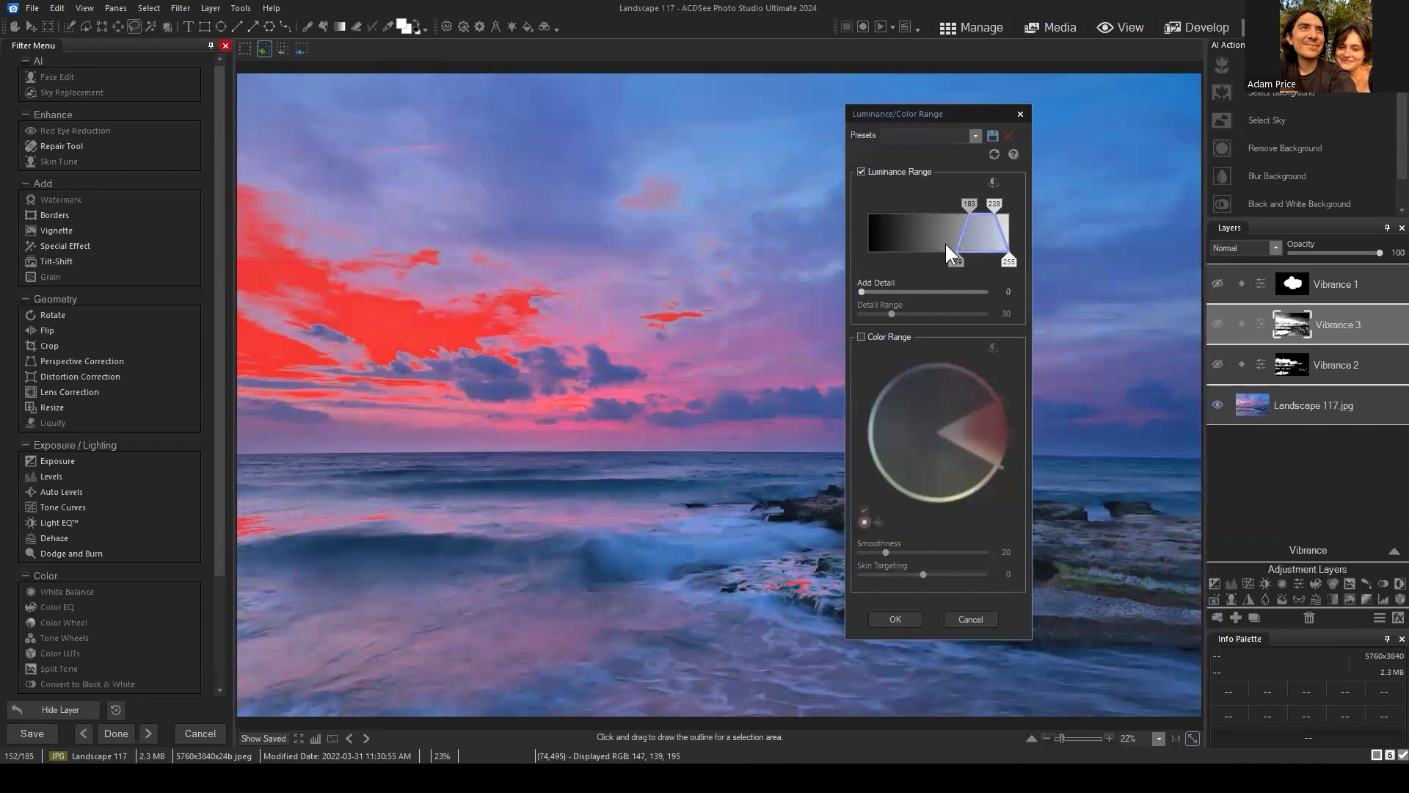
pyautogui.click(862, 173)
pyautogui.click(861, 172)
# Shift the Luminance Range to the midtones, spanning 74 to 219 with full selection from 123 to 171.
pyautogui.moveTo(956, 262); pyautogui.dragTo(943, 262)
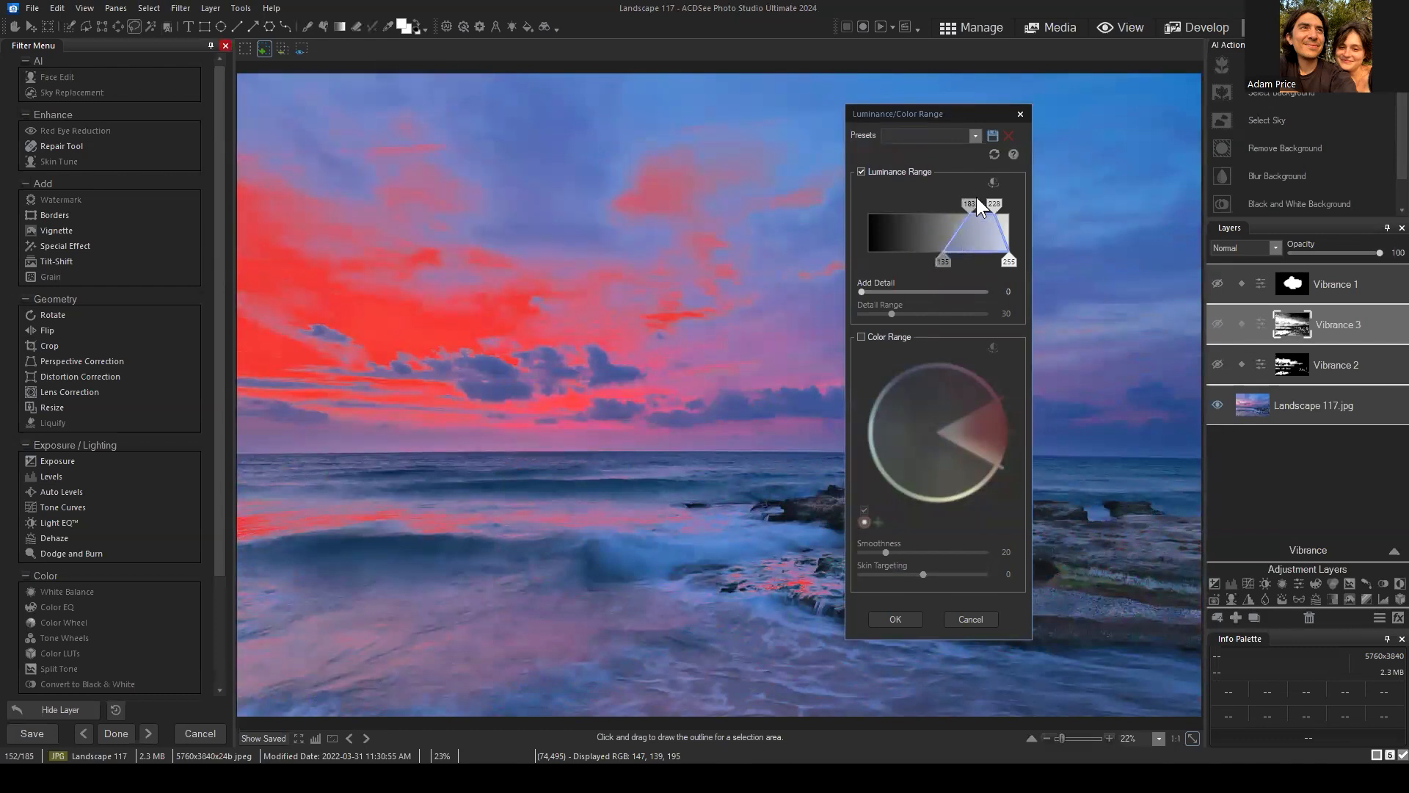
pyautogui.moveTo(971, 204)
pyautogui.mouseDown()
pyautogui.moveTo(937, 203)
pyautogui.moveTo(983, 202)
pyautogui.moveTo(962, 203)
pyautogui.mouseUp()
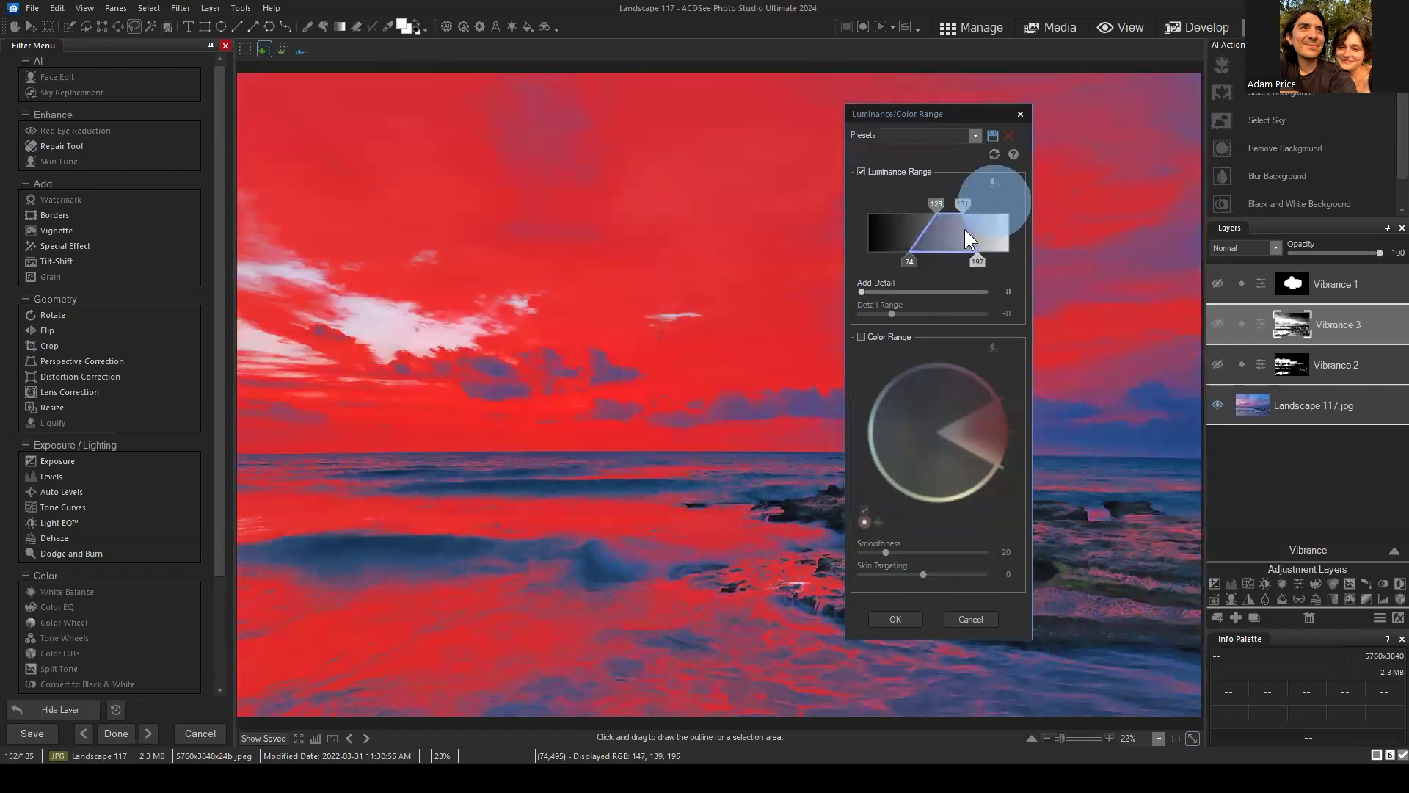
pyautogui.moveTo(1008, 261); pyautogui.dragTo(988, 261)
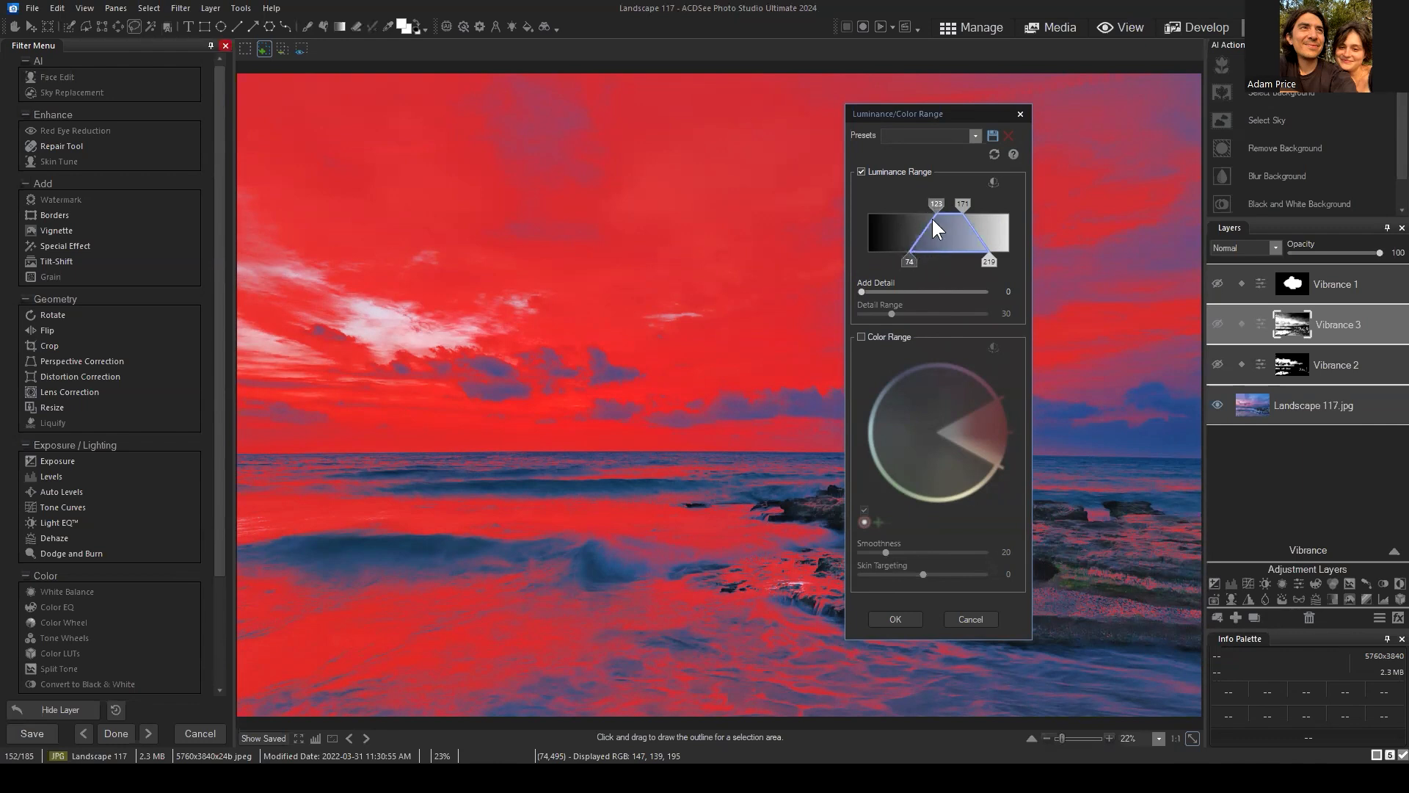
# Tighten the midtone Luminance Range to a hard-edged band from 91 to 148.
pyautogui.moveTo(909, 261); pyautogui.dragTo(900, 259)
pyautogui.moveTo(932, 215); pyautogui.dragTo(914, 212)
pyautogui.moveTo(972, 257); pyautogui.dragTo(918, 261)
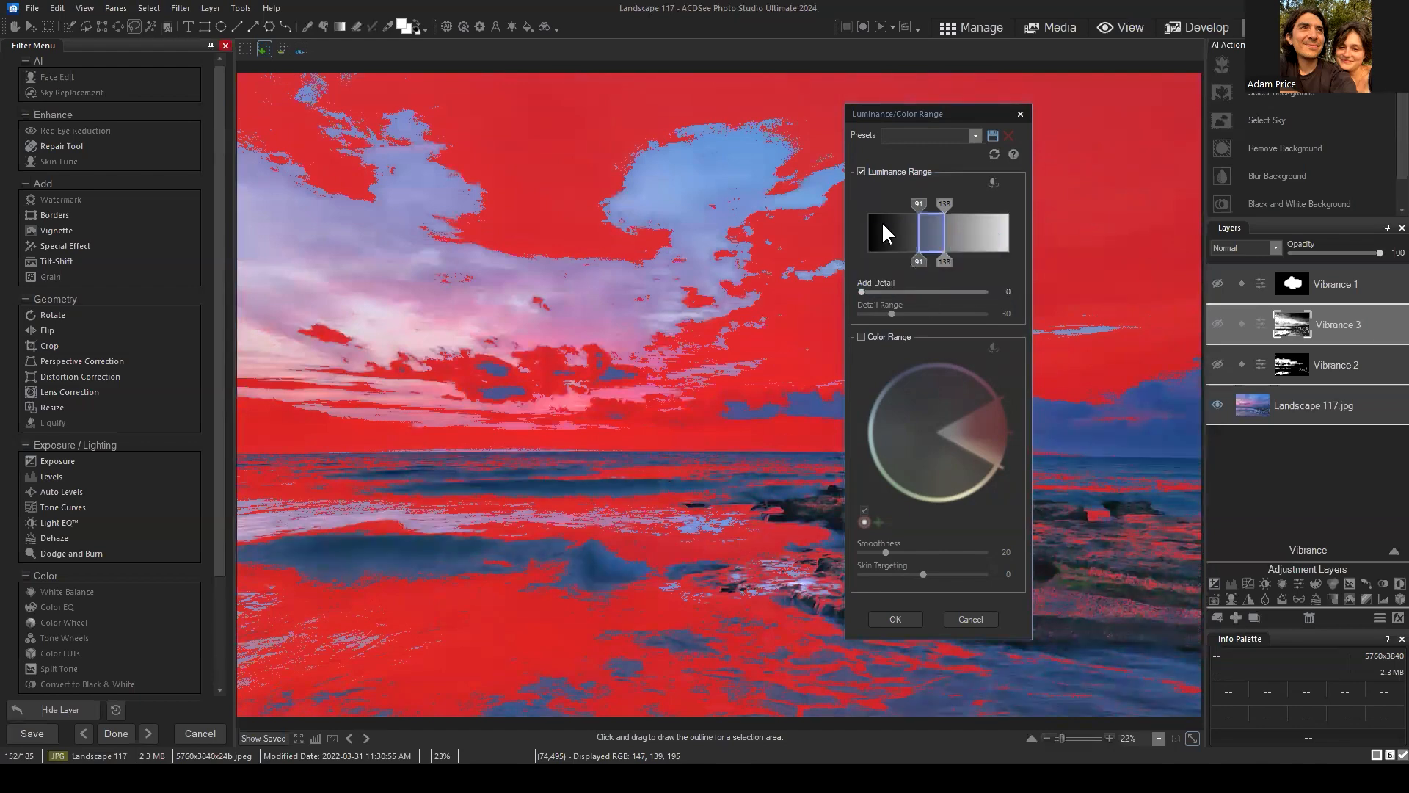
pyautogui.moveTo(945, 204)
pyautogui.mouseDown()
pyautogui.moveTo(967, 206)
pyautogui.moveTo(950, 209)
pyautogui.mouseUp()
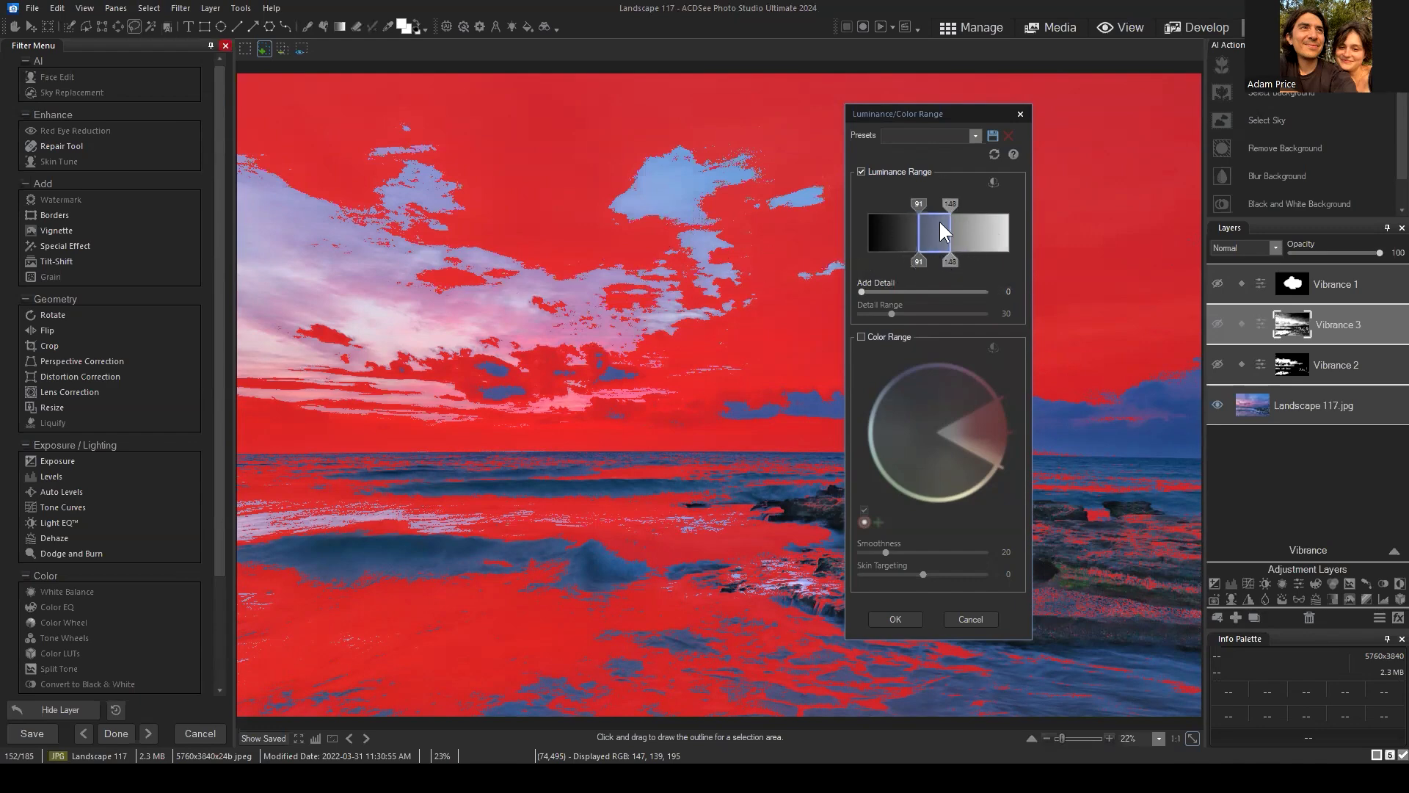
# Compare hard edges with feathered limits of 43 and 197, and of 0 and 255, around the 91-to-148 luminance band.
pyautogui.moveTo(950, 262); pyautogui.dragTo(892, 262)
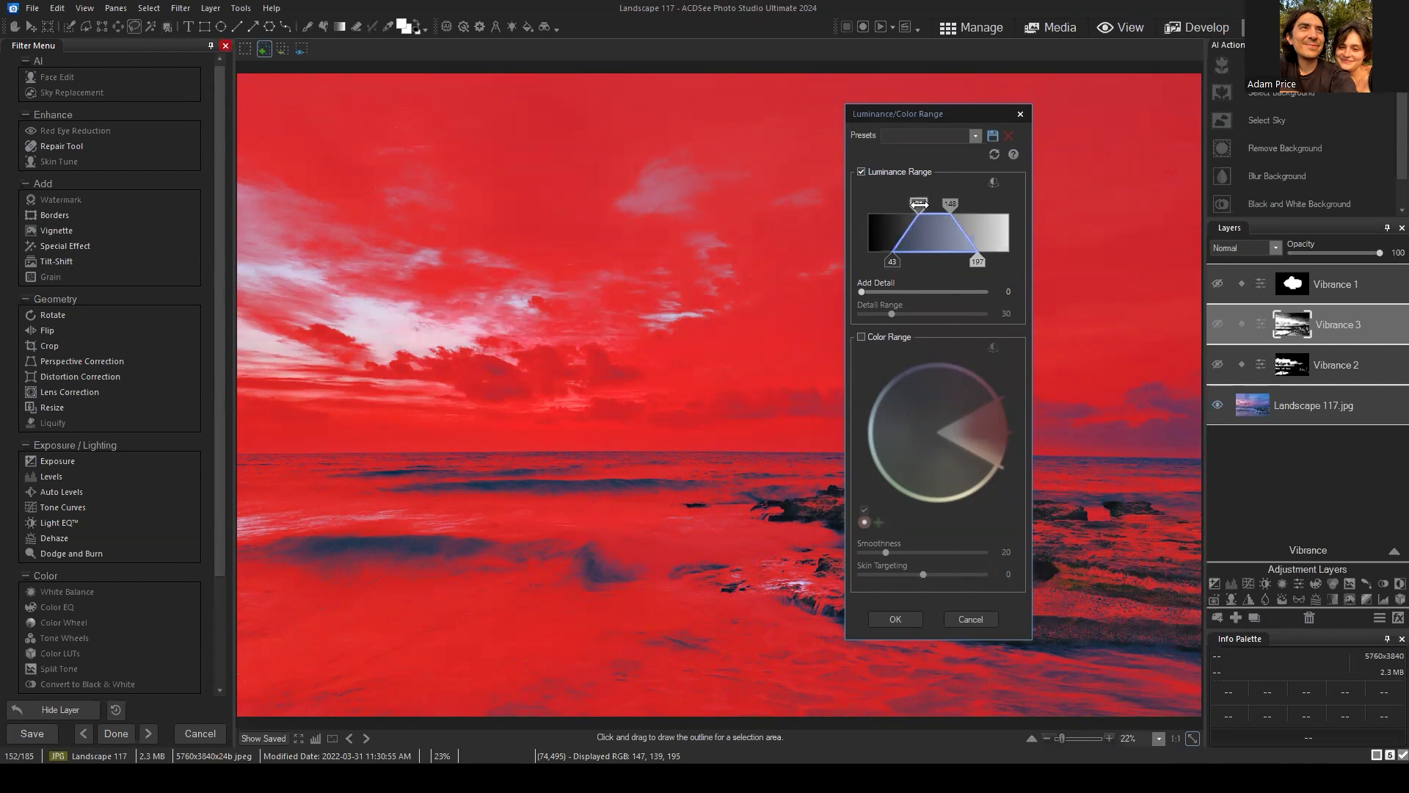
pyautogui.moveTo(892, 262); pyautogui.dragTo(949, 262)
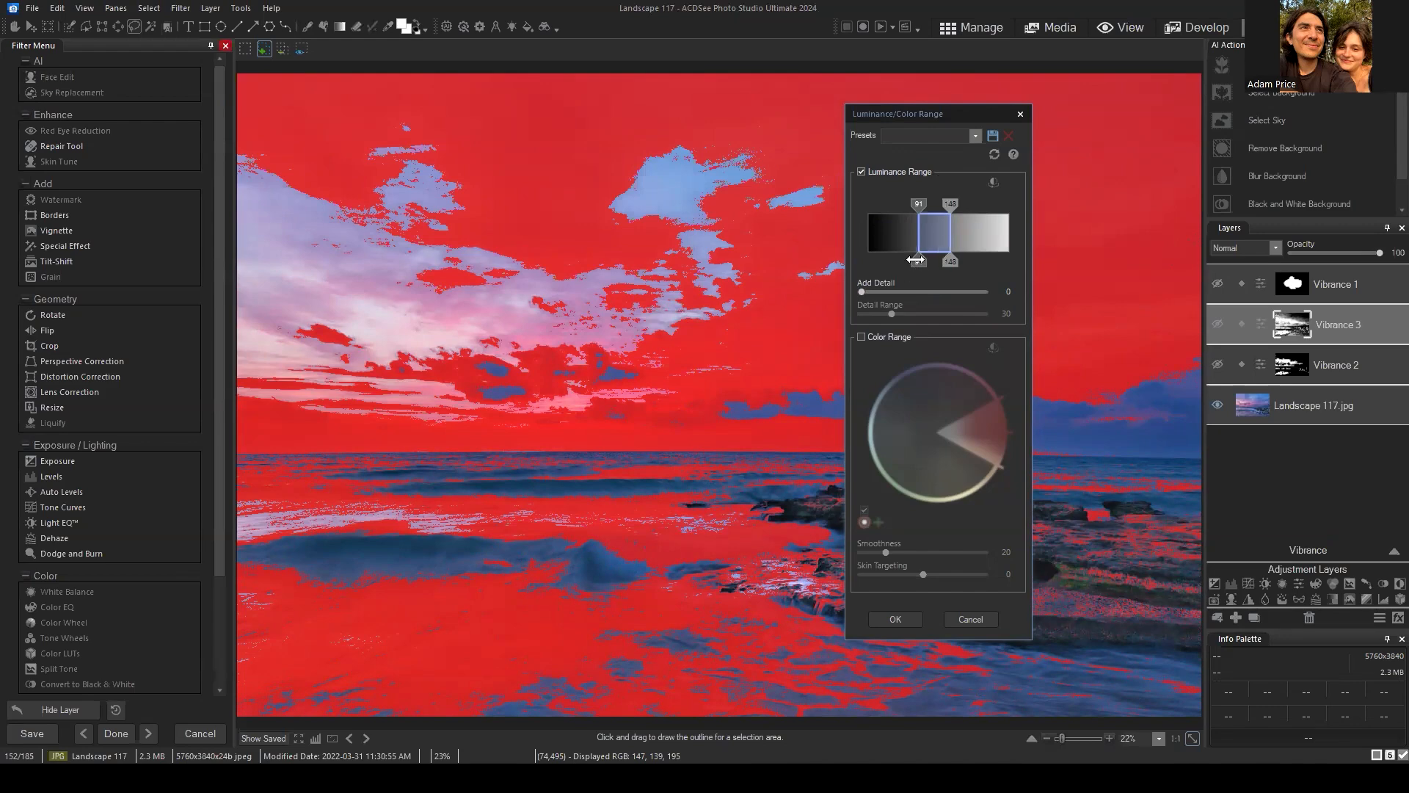
pyautogui.moveTo(918, 262); pyautogui.dragTo(835, 255)
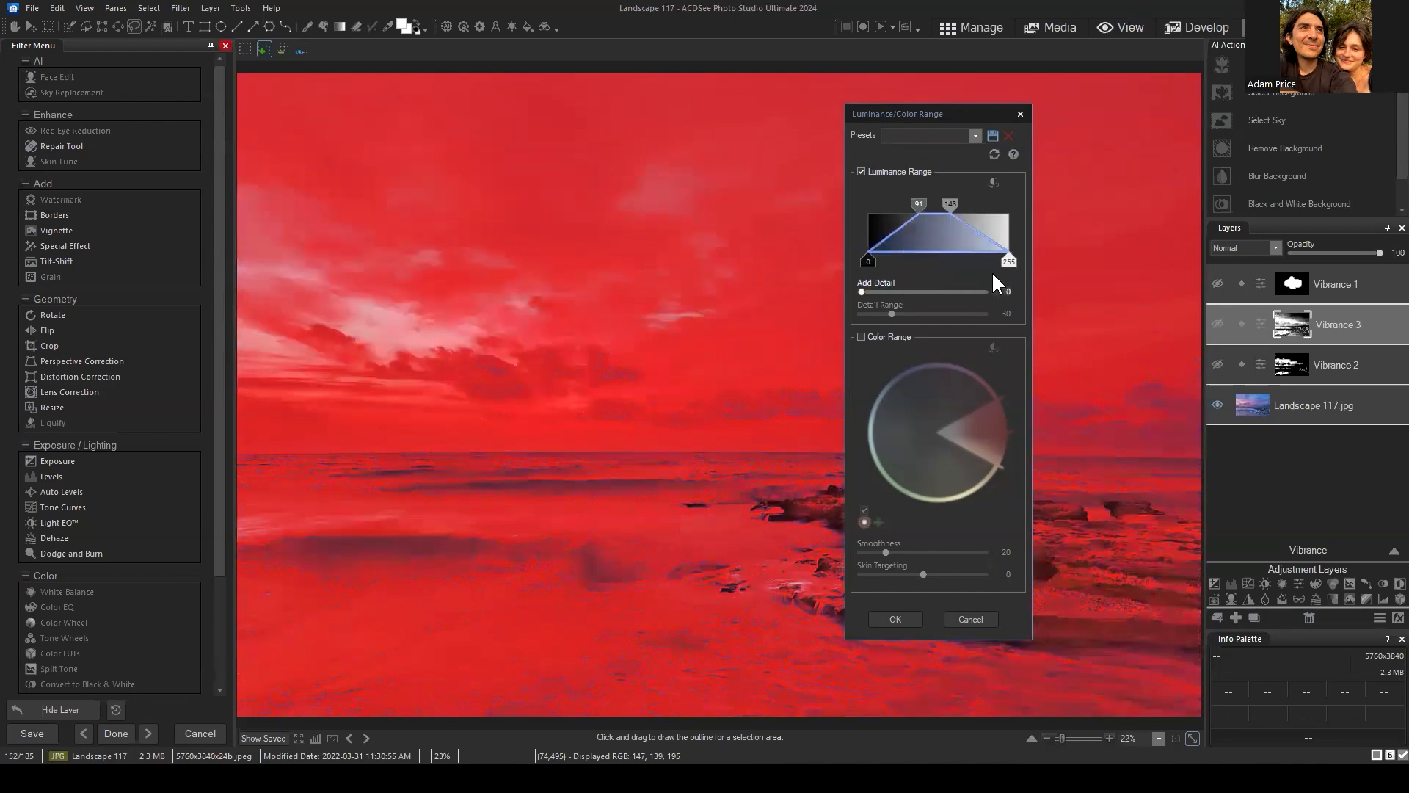
# Set Add Detail to 100 and try luminance limits of 94 and 168, and of 43 and 213, around full selection from 106 to 158.
pyautogui.moveTo(950, 204)
pyautogui.mouseDown()
pyautogui.moveTo(963, 201)
pyautogui.moveTo(921, 204)
pyautogui.moveTo(955, 203)
pyautogui.mouseUp()
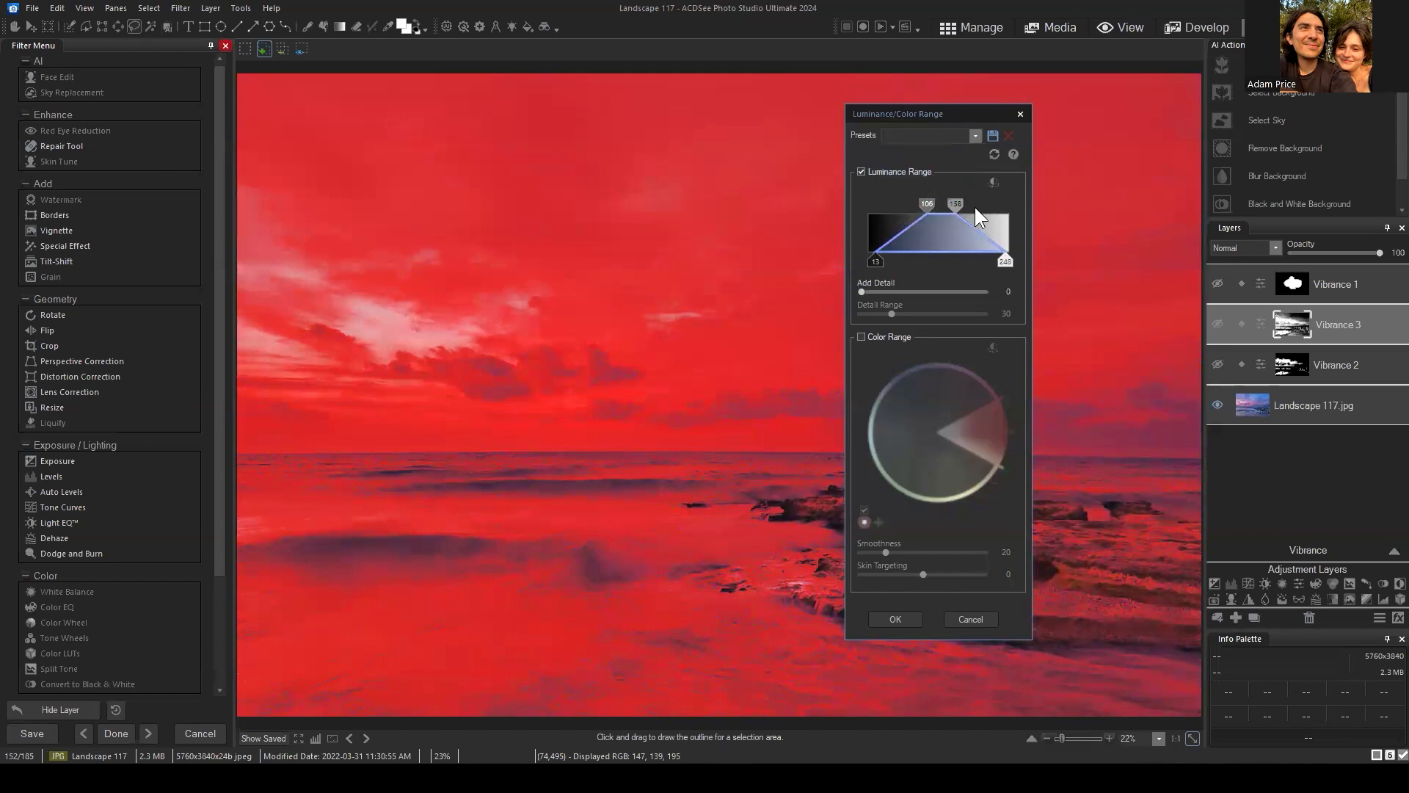
pyautogui.moveTo(868, 259); pyautogui.dragTo(1137, 289)
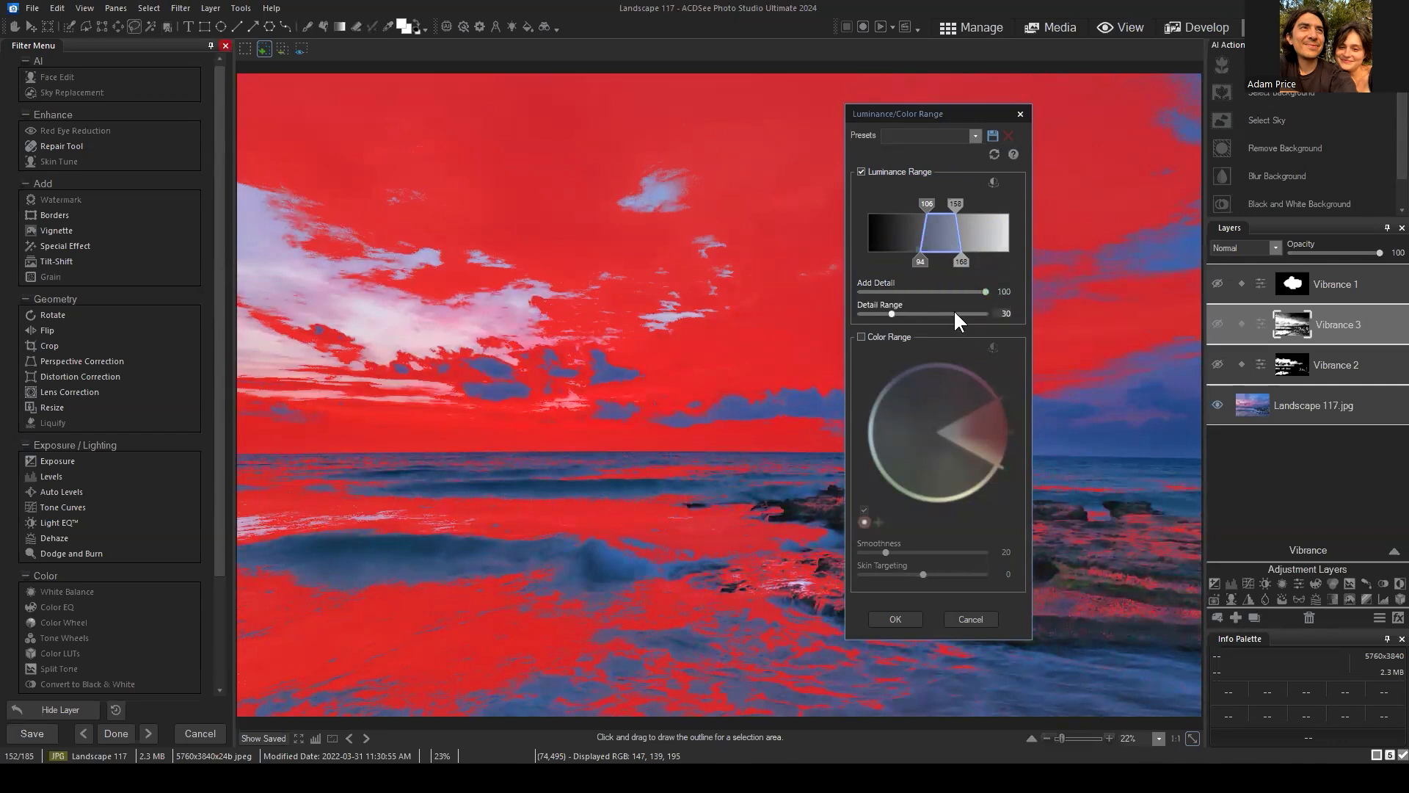
pyautogui.moveTo(921, 261); pyautogui.dragTo(1023, 290)
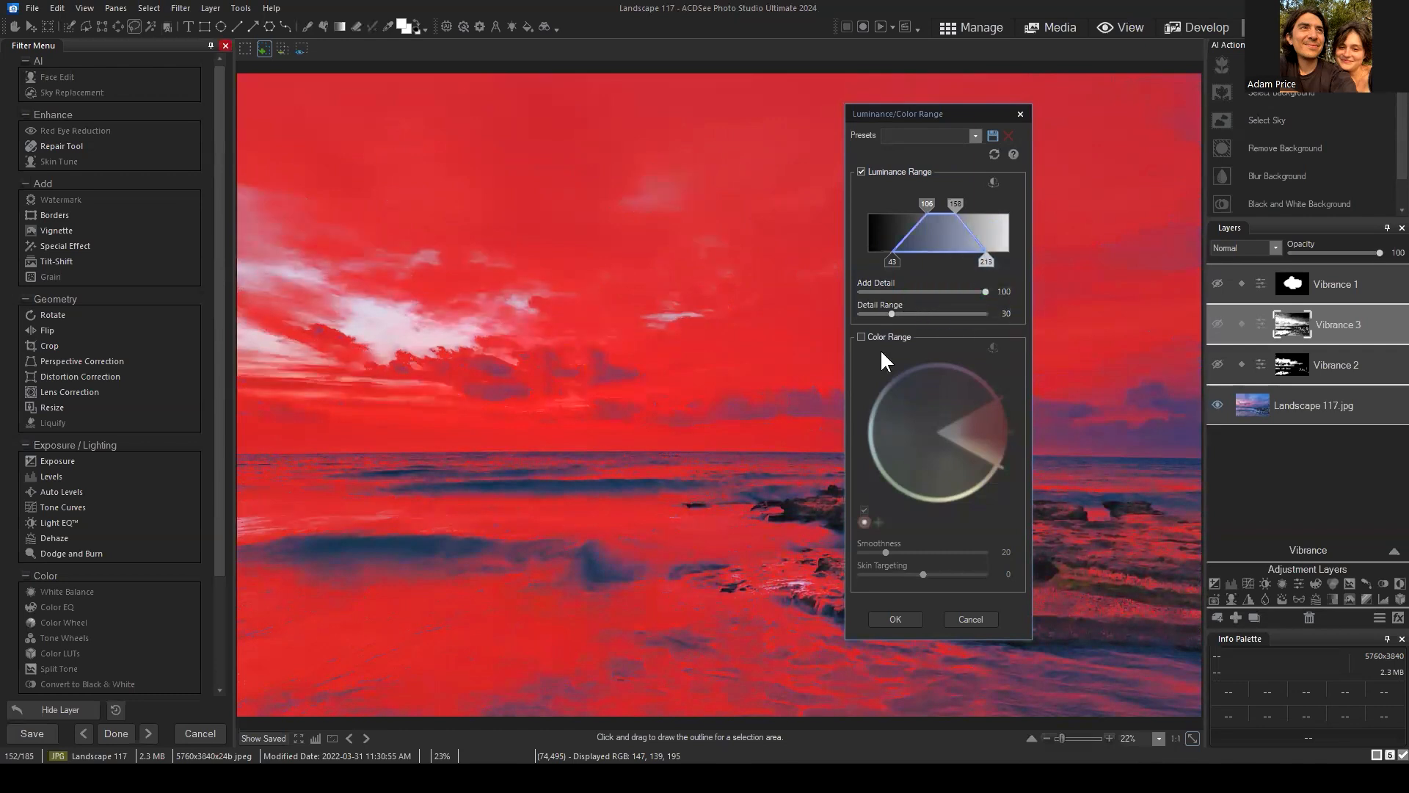
# Widen the Luminance Range to a hard-edged band from 79 to 187, with Add Detail set to 40.
pyautogui.moveTo(927, 203); pyautogui.dragTo(971, 203)
pyautogui.moveTo(1001, 262); pyautogui.dragTo(1009, 262)
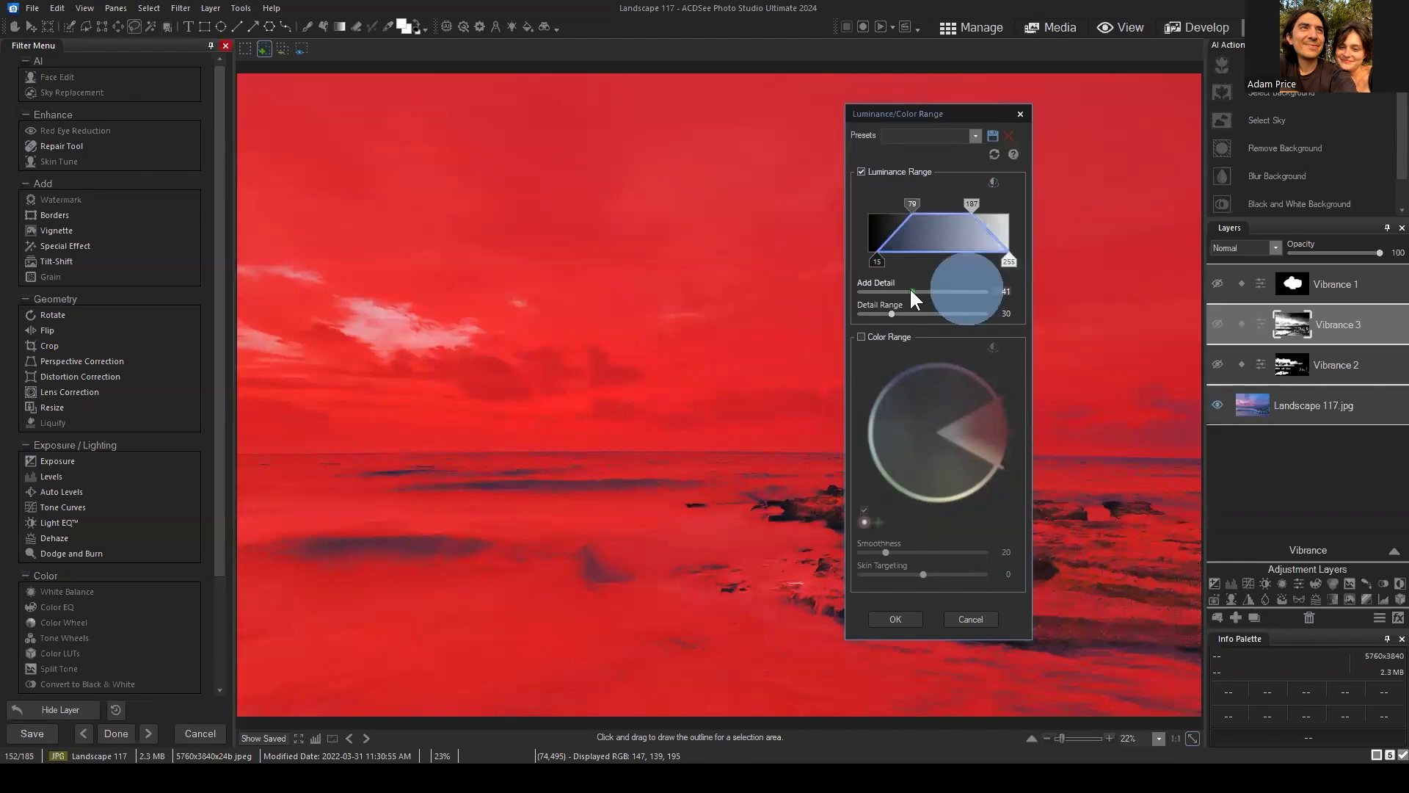
pyautogui.moveTo(910, 291); pyautogui.dragTo(907, 262)
pyautogui.moveTo(1007, 263); pyautogui.dragTo(912, 262)
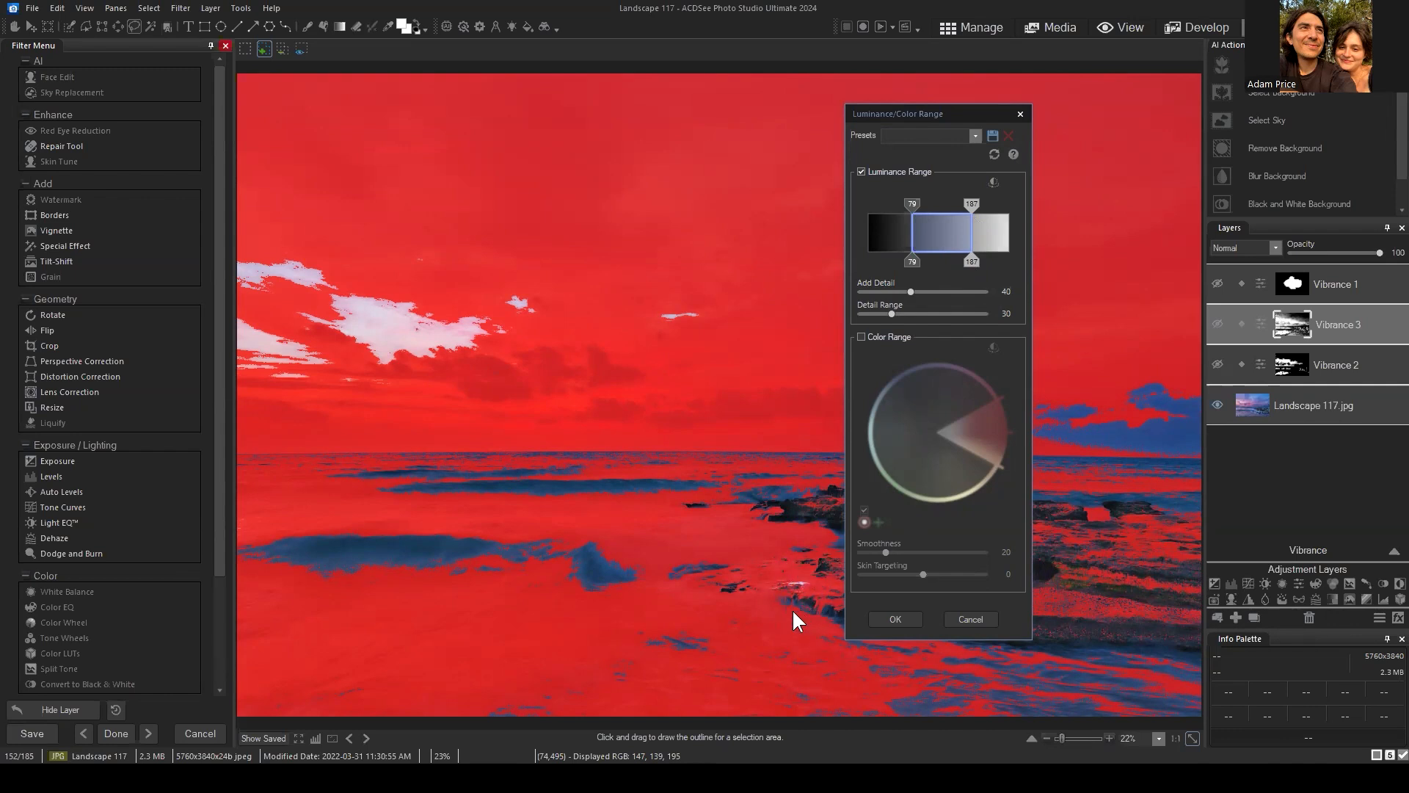
# Set Add Detail to 100 and reshape the Luminance Range to span 70 to 191, with full selection from 102 to 187.
pyautogui.moveTo(911, 291); pyautogui.dragTo(1094, 286)
pyautogui.moveTo(912, 261); pyautogui.dragTo(907, 261)
pyautogui.moveTo(912, 204); pyautogui.dragTo(925, 203)
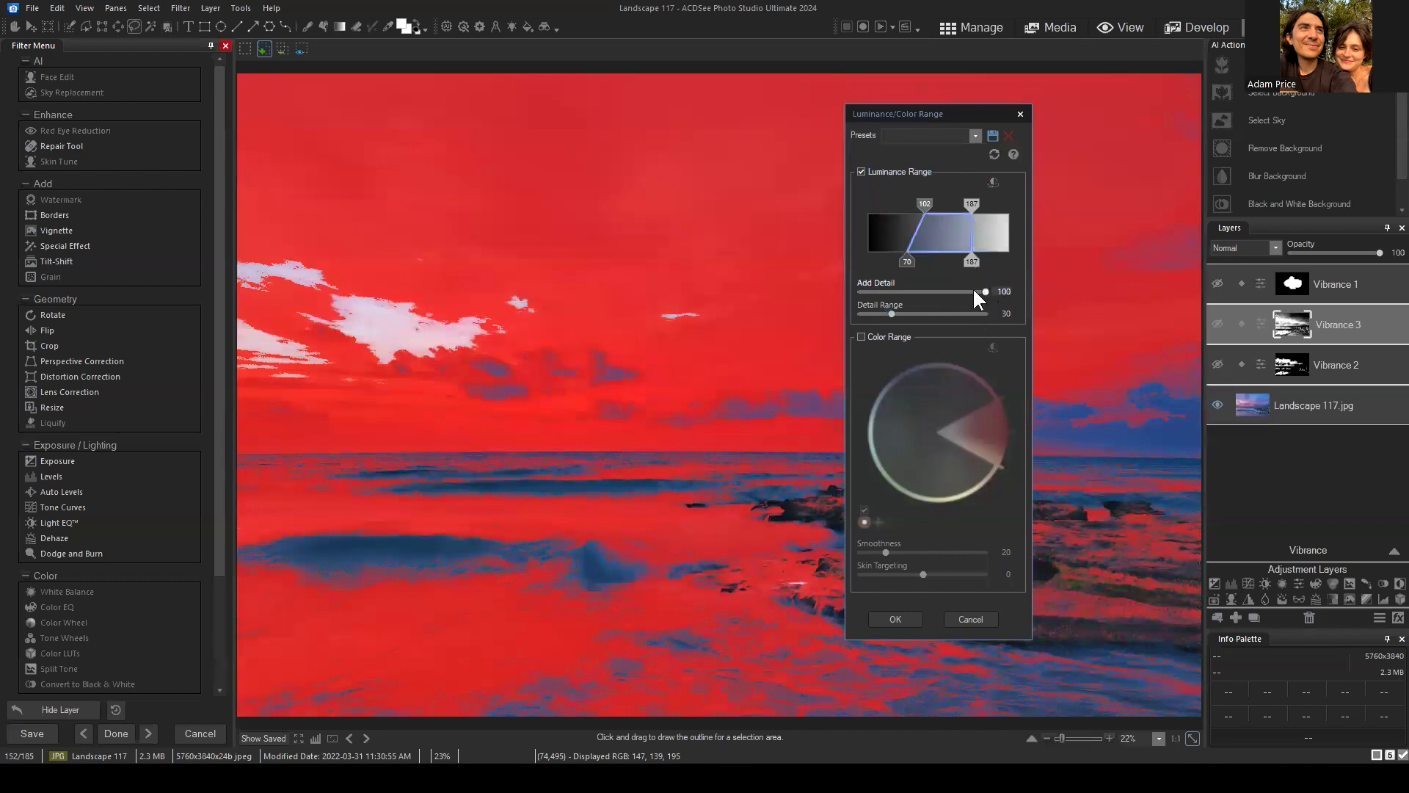
pyautogui.moveTo(971, 261); pyautogui.dragTo(980, 261)
pyautogui.moveTo(972, 203); pyautogui.dragTo(972, 208)
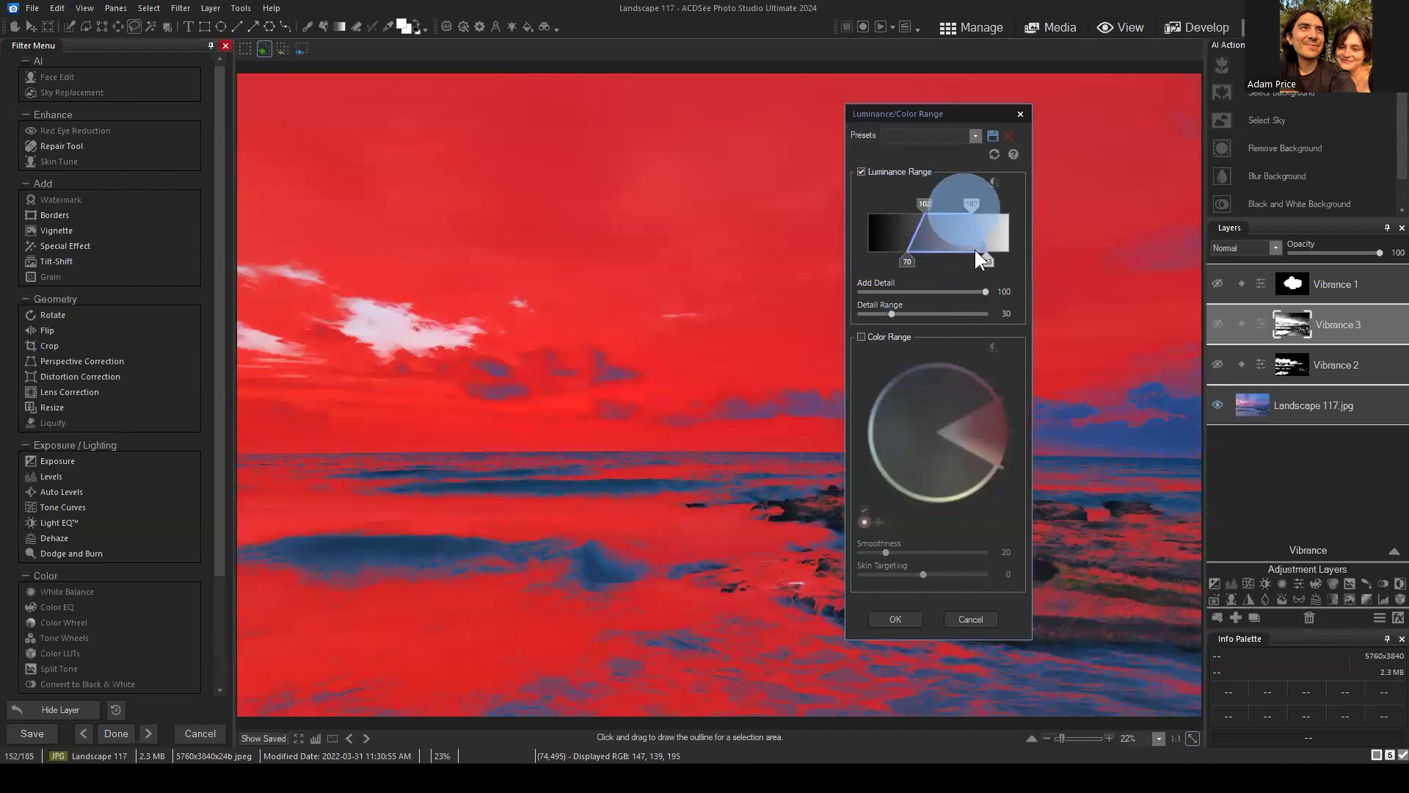
pyautogui.moveTo(978, 262); pyautogui.dragTo(974, 261)
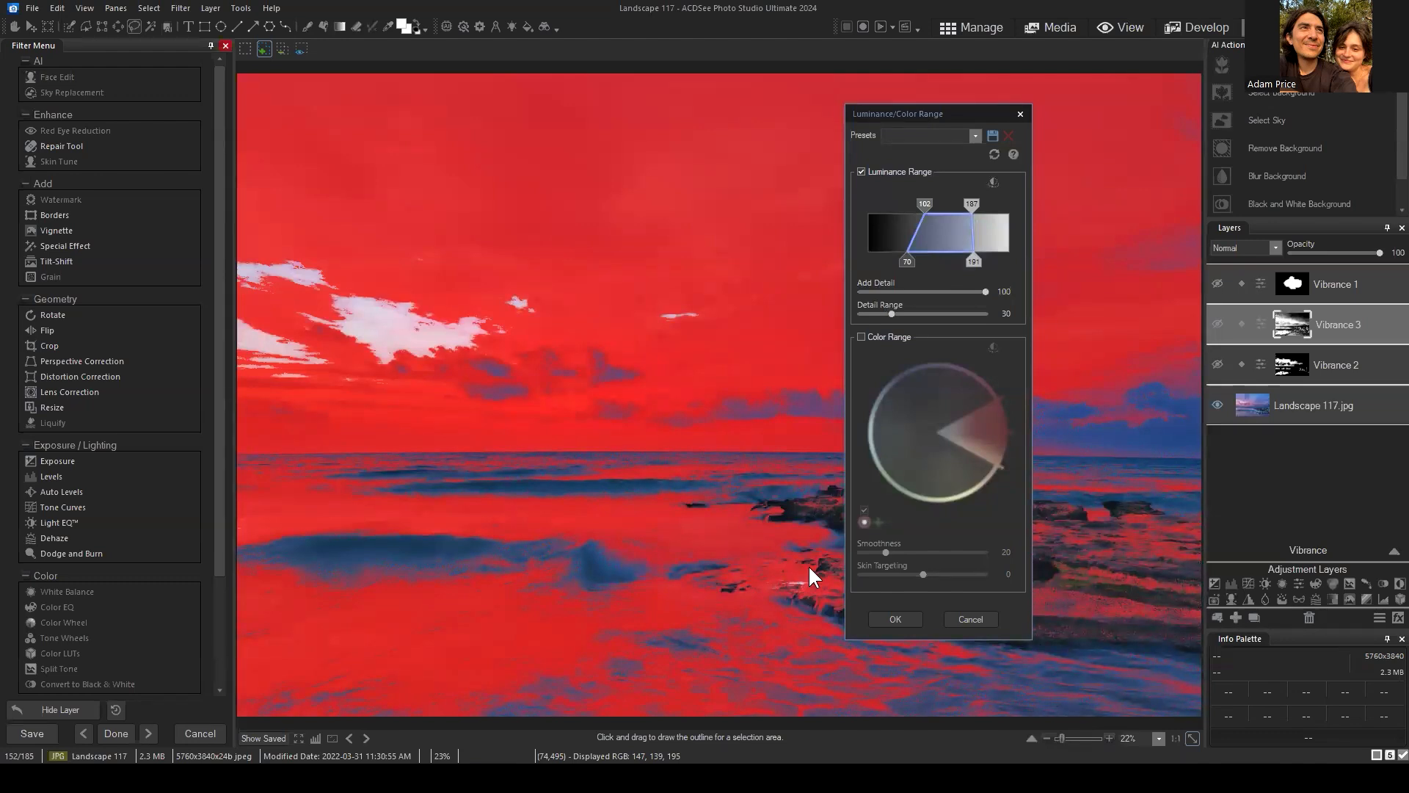
# Compare Detail Range values of 300 and 1 with the upper luminance limit at 200, leaving Detail Range at 300.
pyautogui.moveTo(892, 314); pyautogui.dragTo(1014, 311)
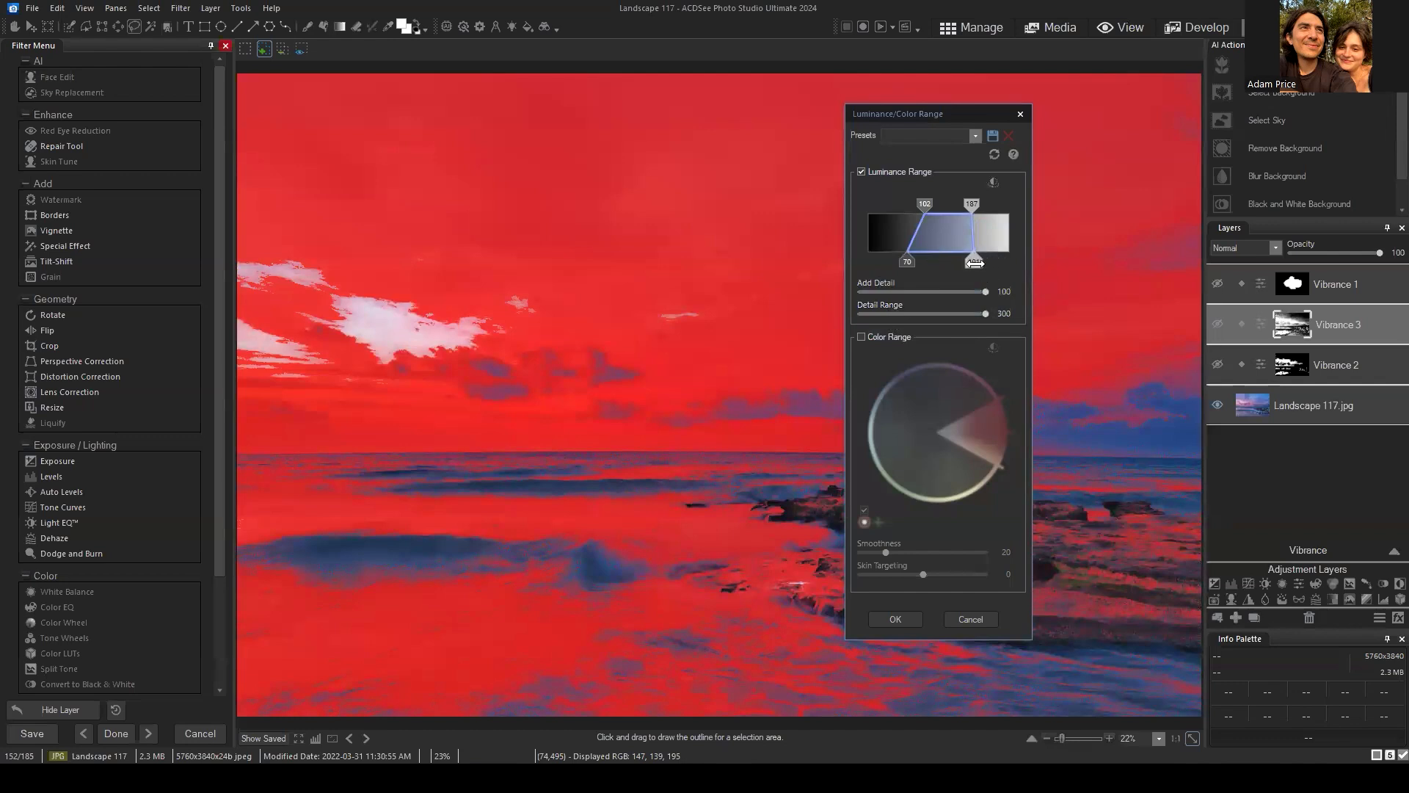
pyautogui.moveTo(973, 261); pyautogui.dragTo(985, 311)
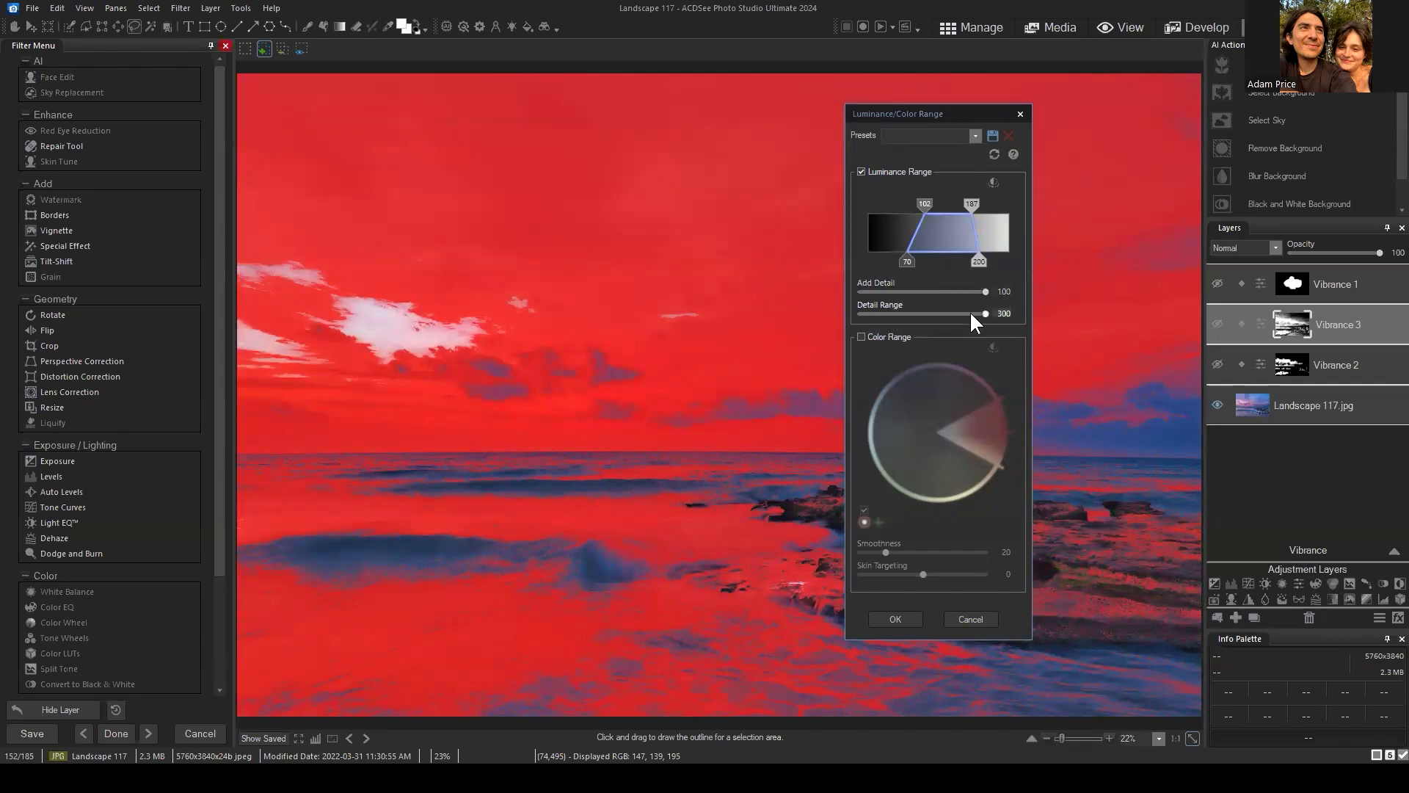
pyautogui.moveTo(978, 313); pyautogui.dragTo(860, 315)
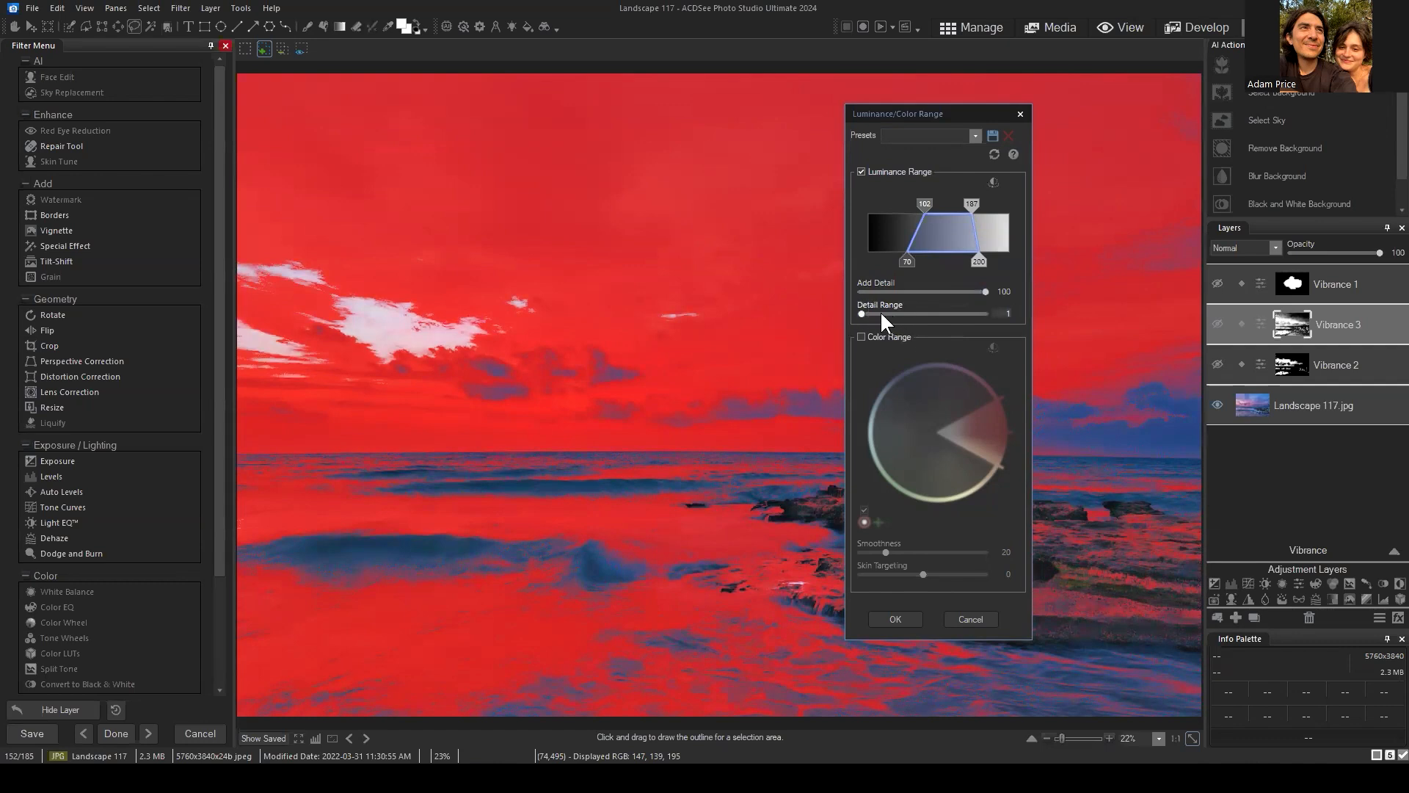
pyautogui.moveTo(863, 316); pyautogui.dragTo(1091, 324)
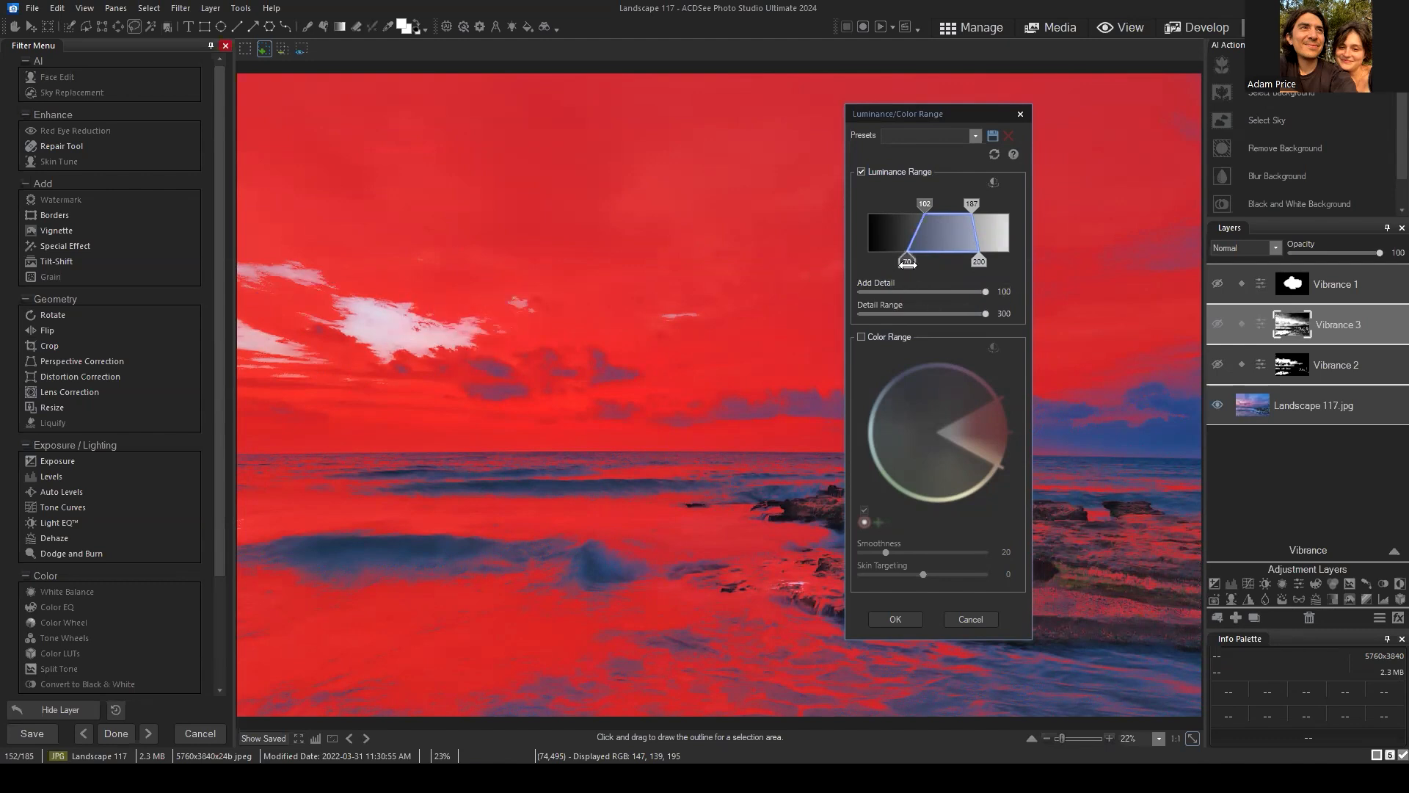
# Try hard-edged luminance bands of 69 to 144 and 86 to 144, and settle on 70 to 112.
pyautogui.moveTo(907, 261); pyautogui.dragTo(969, 262)
pyautogui.moveTo(974, 206)
pyautogui.mouseDown()
pyautogui.moveTo(906, 206)
pyautogui.moveTo(947, 206)
pyautogui.mouseUp()
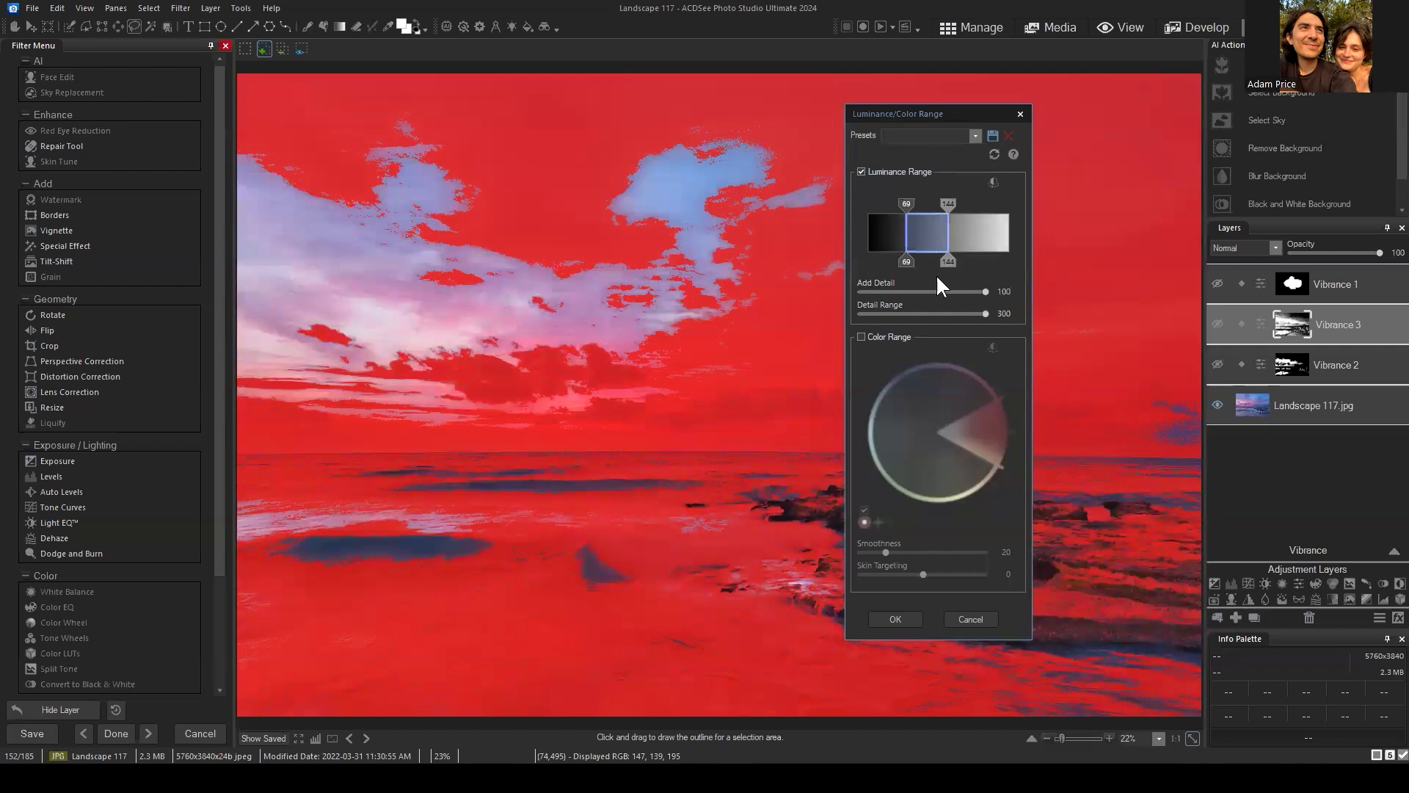
pyautogui.moveTo(900, 208); pyautogui.dragTo(916, 208)
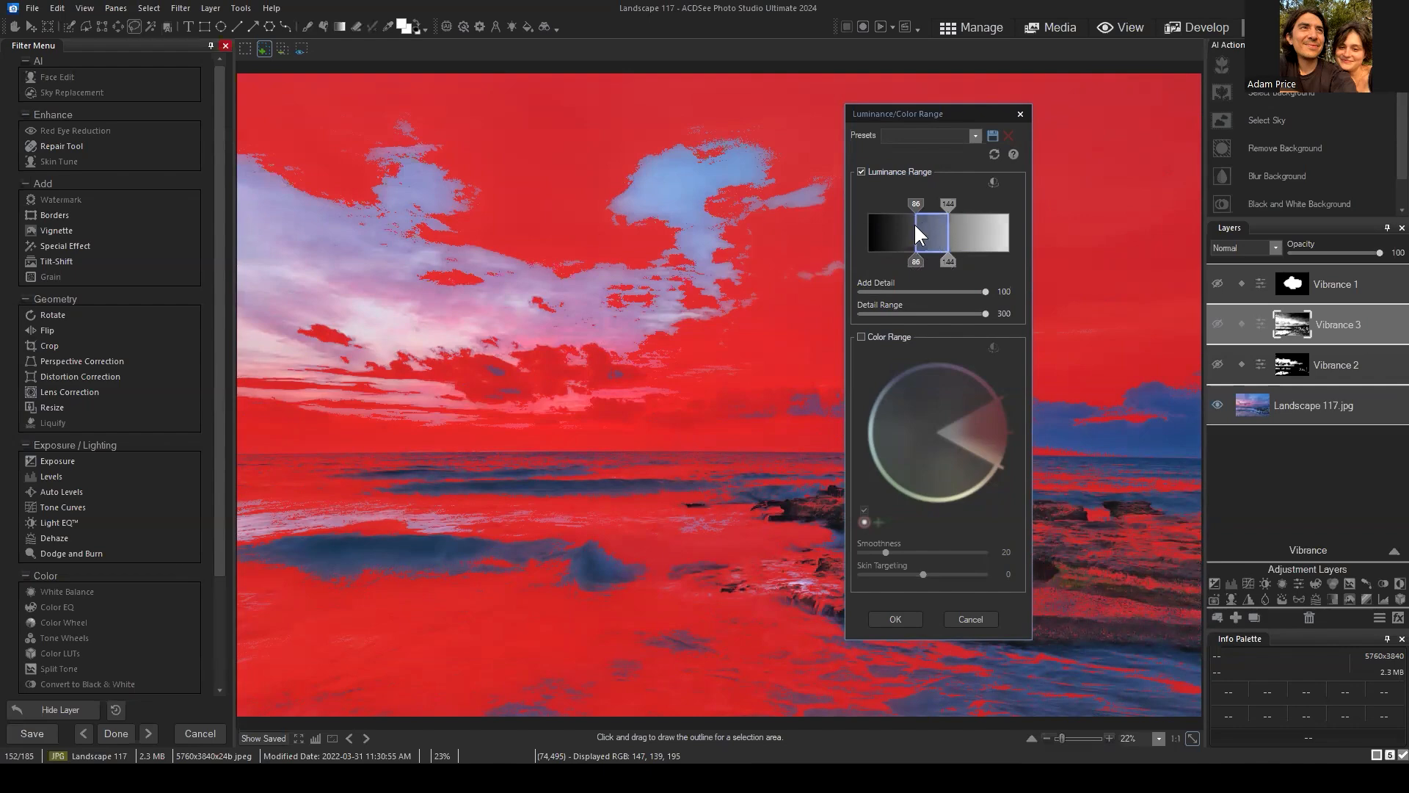
pyautogui.moveTo(923, 225); pyautogui.dragTo(930, 205)
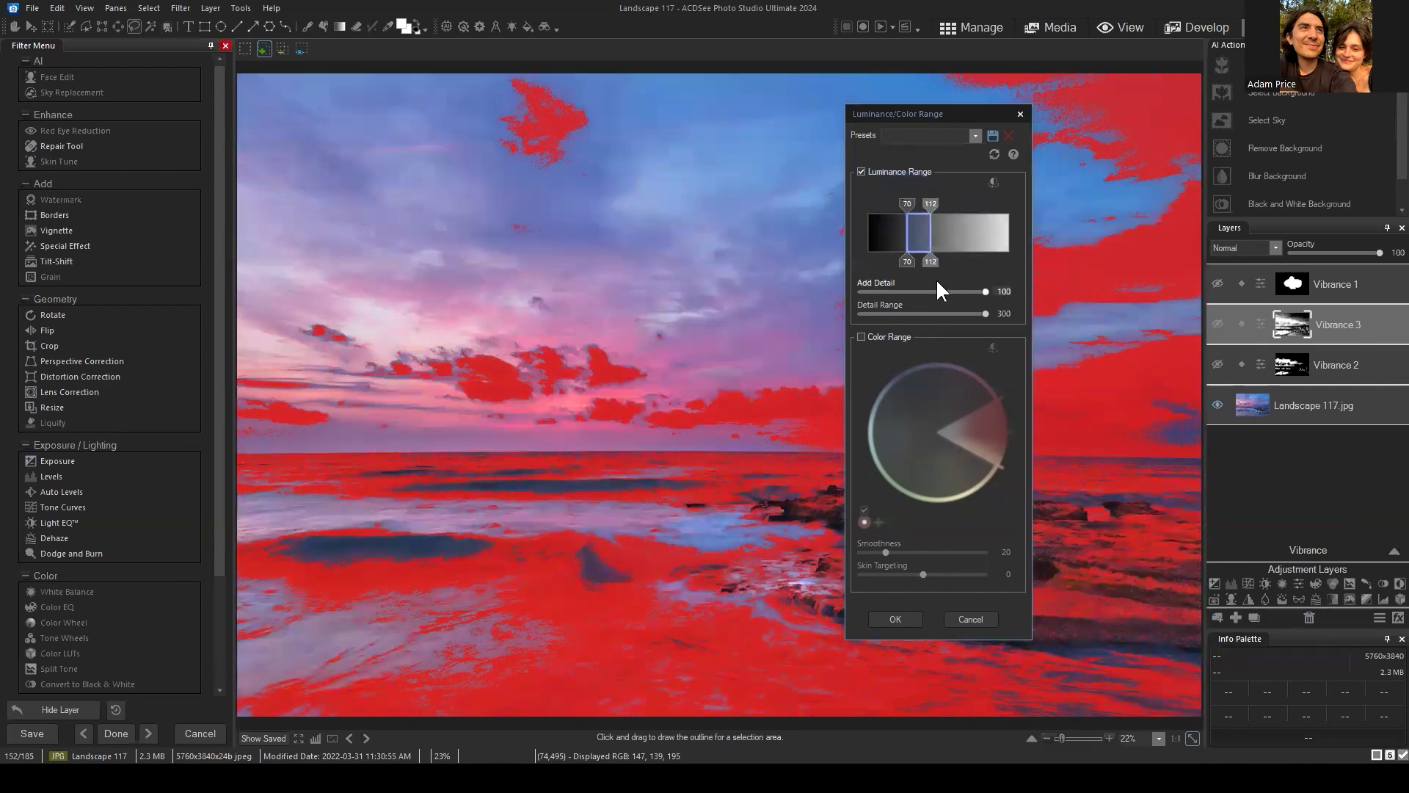
# Feather the 70-to-112 luminance band out to limits of 34 and 150, and close the range dialog without applying the selection.
pyautogui.moveTo(914, 260); pyautogui.dragTo(949, 259)
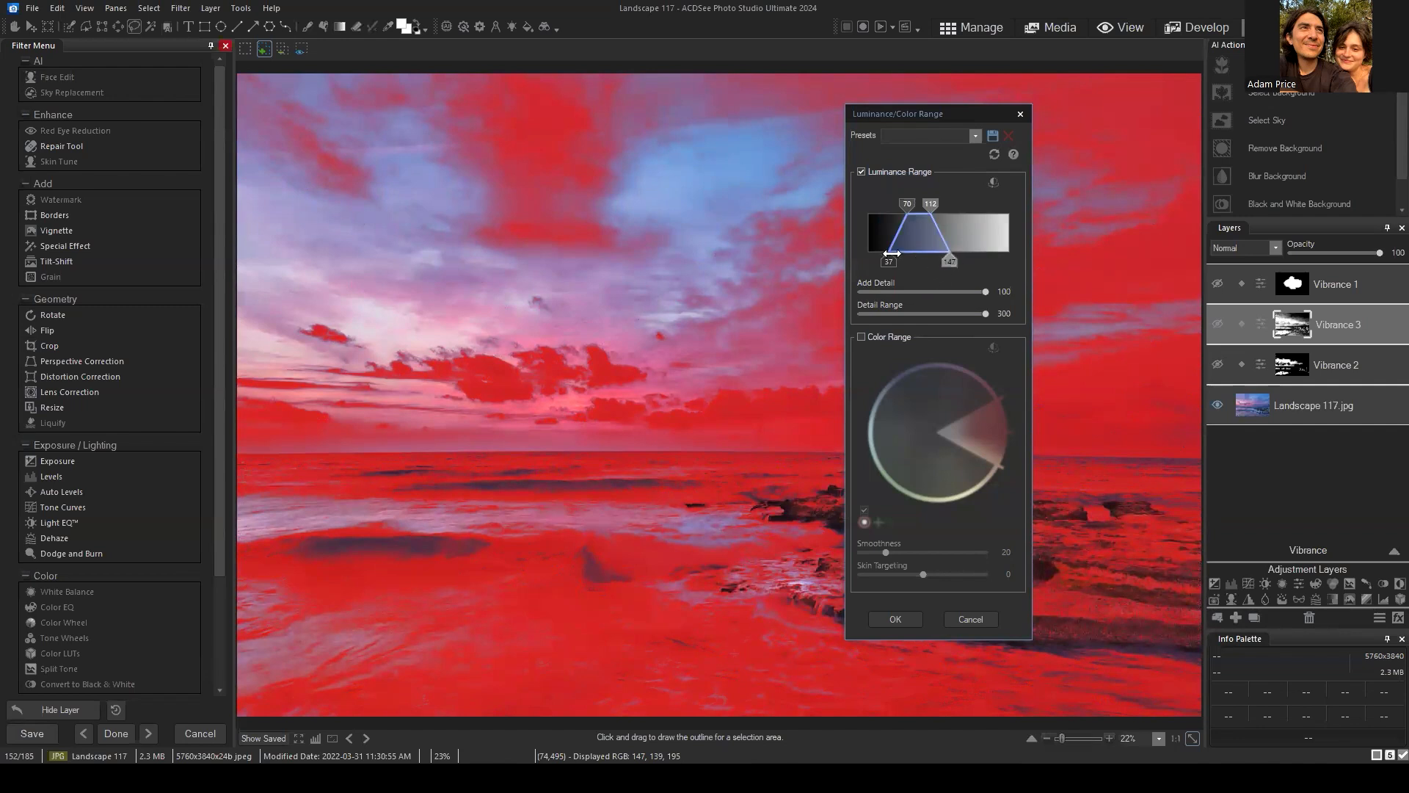
pyautogui.moveTo(892, 259); pyautogui.dragTo(889, 259)
pyautogui.moveTo(949, 262)
pyautogui.mouseDown()
pyautogui.moveTo(1059, 261)
pyautogui.moveTo(953, 261)
pyautogui.mouseUp()
pyautogui.moveTo(959, 262); pyautogui.dragTo(947, 262)
pyautogui.click(939, 184)
pyautogui.moveTo(947, 261); pyautogui.dragTo(950, 261)
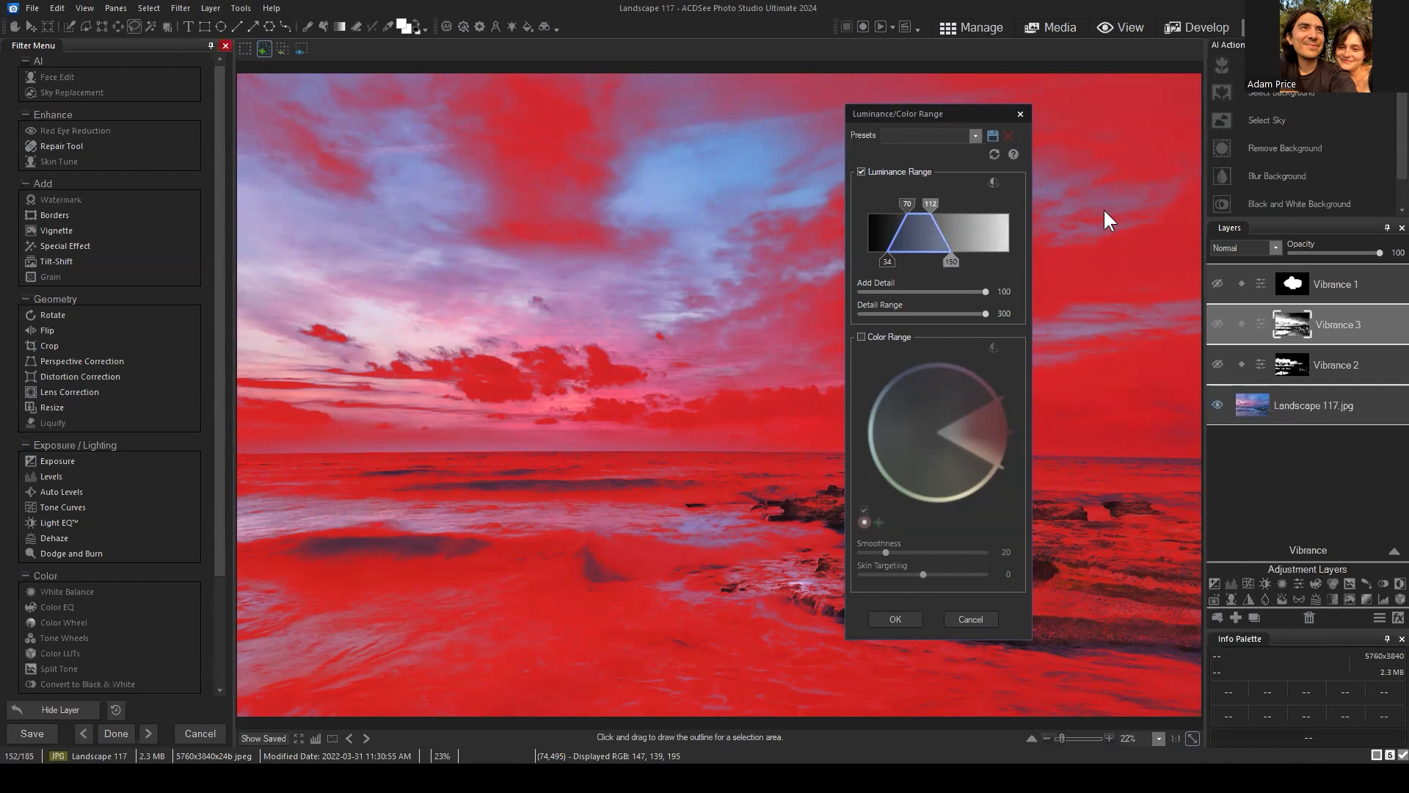
pyautogui.click(1020, 114)
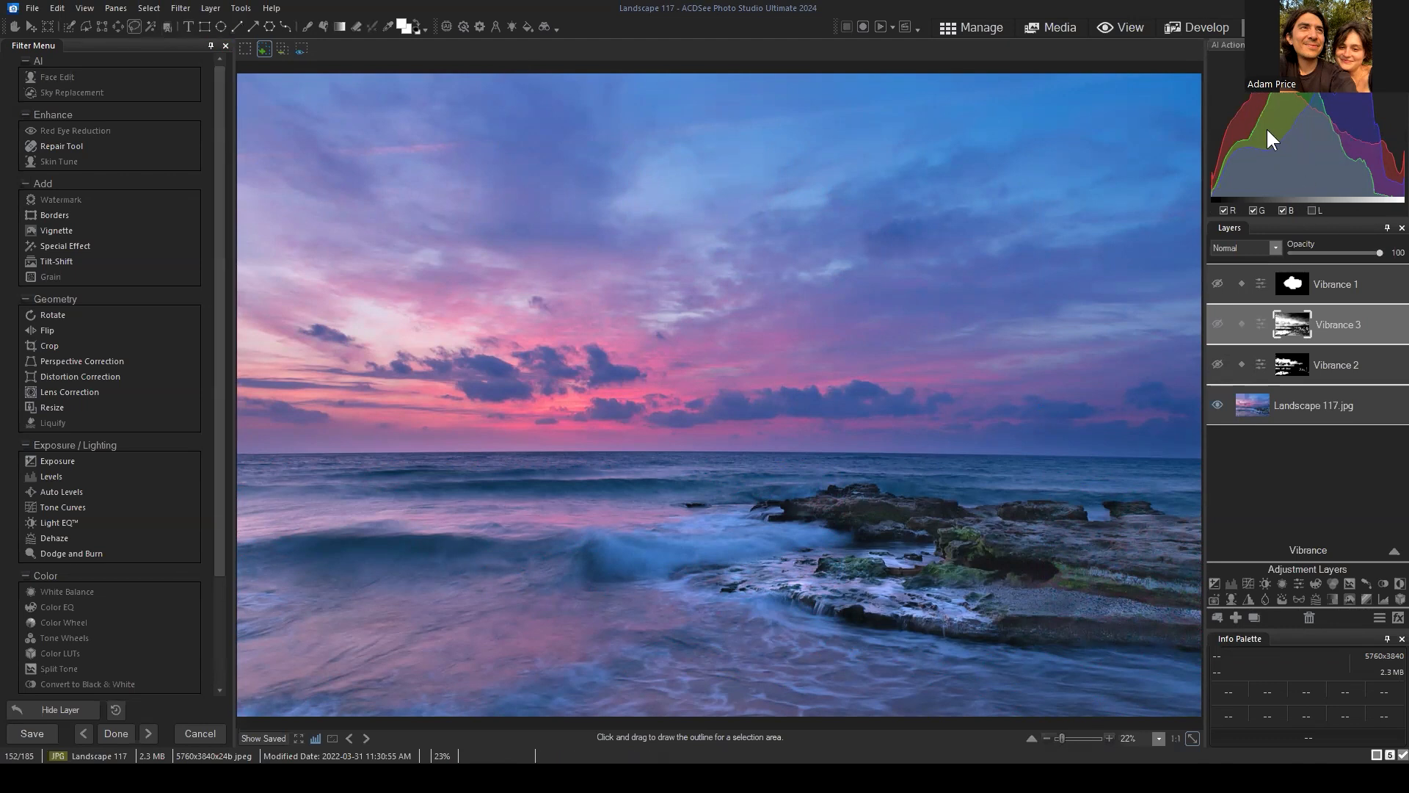
# Start a Luminance/Color Range selection, enable Luminance Range and narrow it to a steep-edged midtone band.
pyautogui.click(150, 8)
pyautogui.click(207, 130)
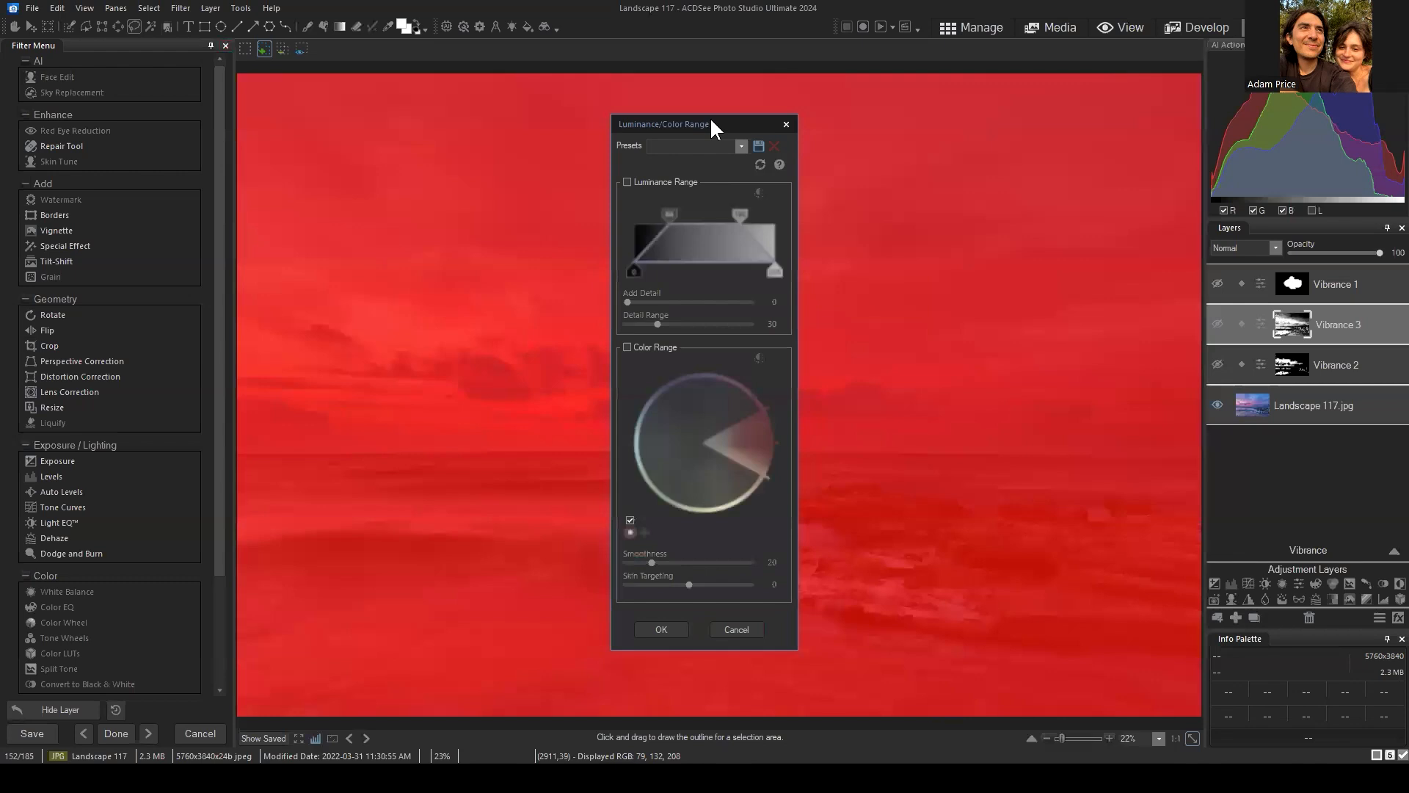
pyautogui.moveTo(711, 120); pyautogui.dragTo(701, 139)
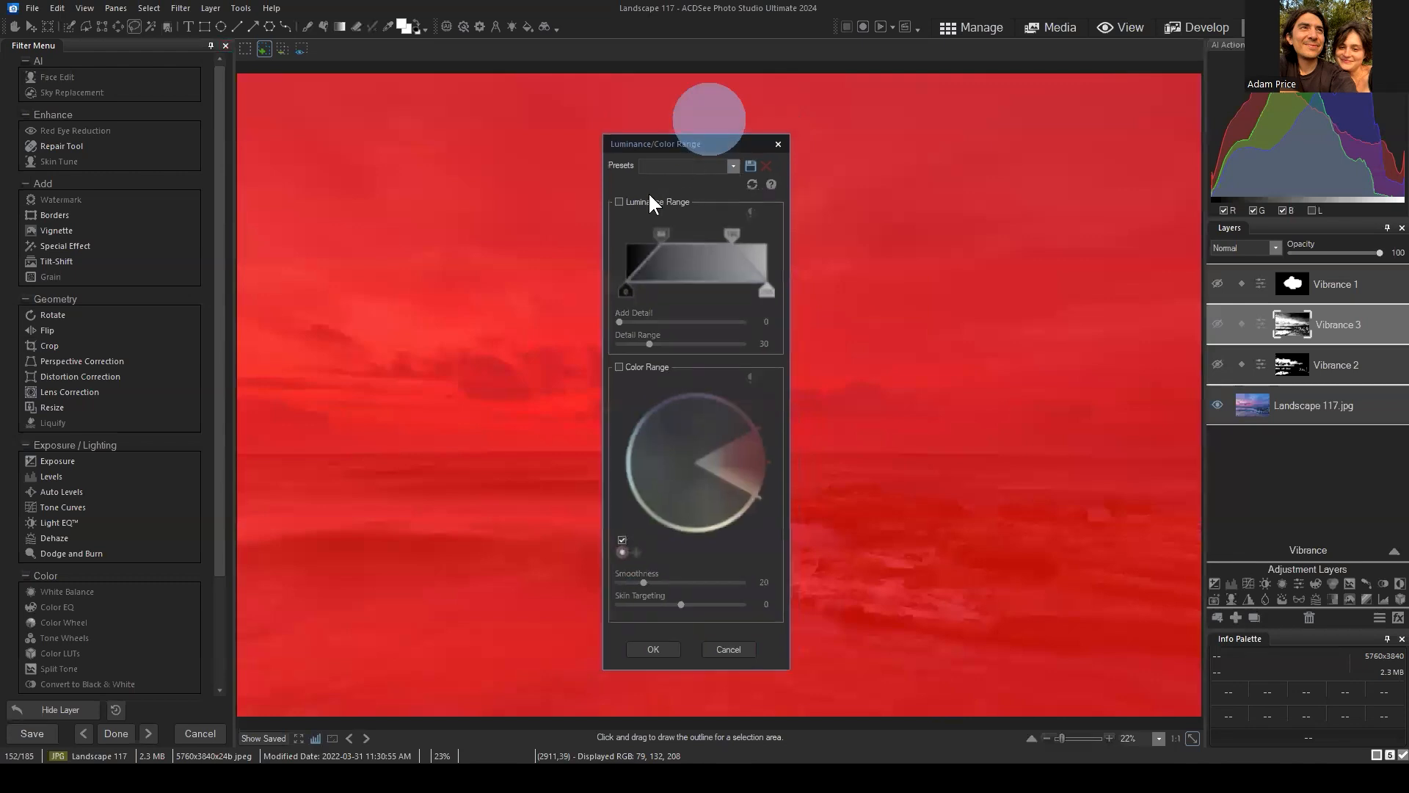
pyautogui.click(617, 204)
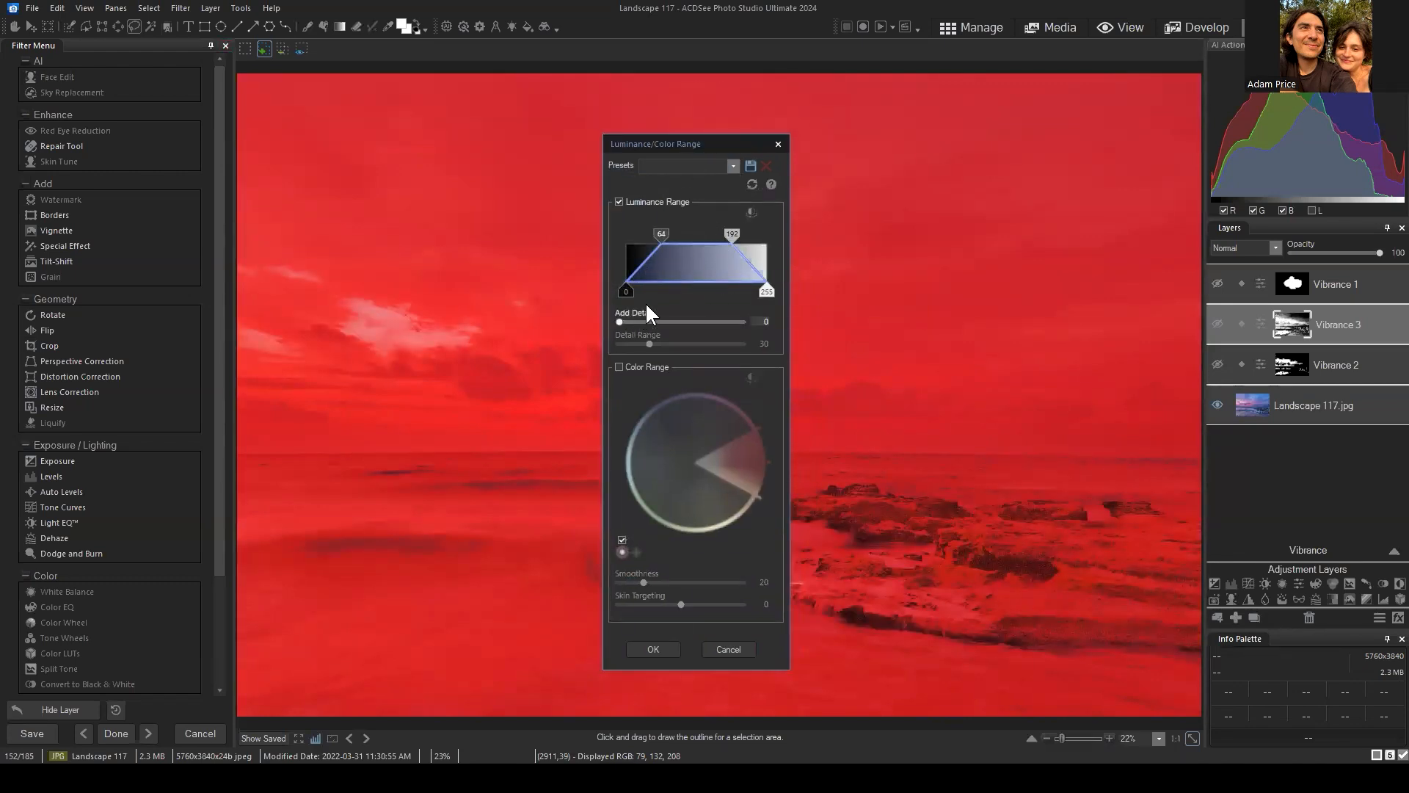
pyautogui.moveTo(632, 291); pyautogui.dragTo(658, 285)
pyautogui.moveTo(665, 236); pyautogui.dragTo(696, 235)
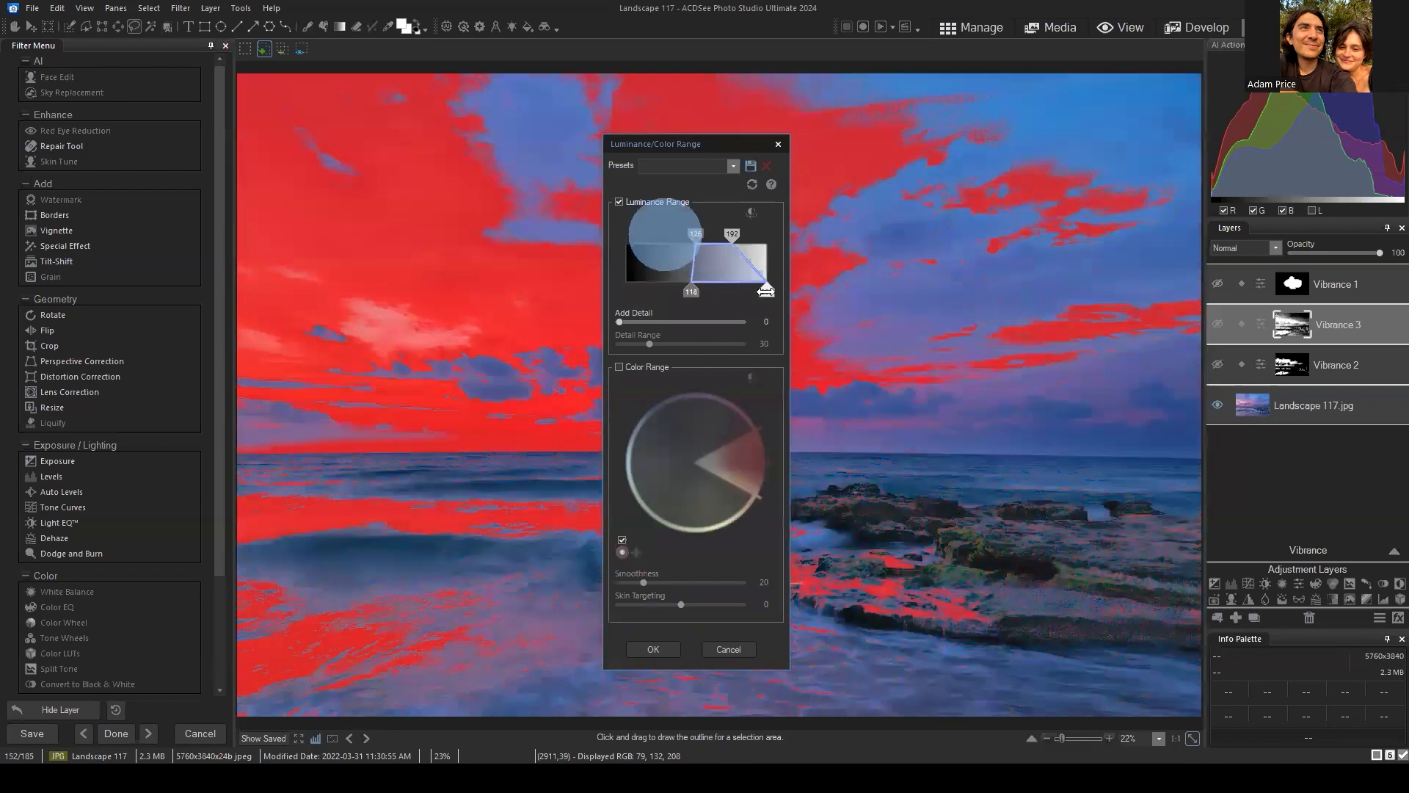
pyautogui.moveTo(767, 293); pyautogui.dragTo(745, 287)
pyautogui.moveTo(737, 239); pyautogui.dragTo(720, 236)
pyautogui.moveTo(694, 234); pyautogui.dragTo(682, 235)
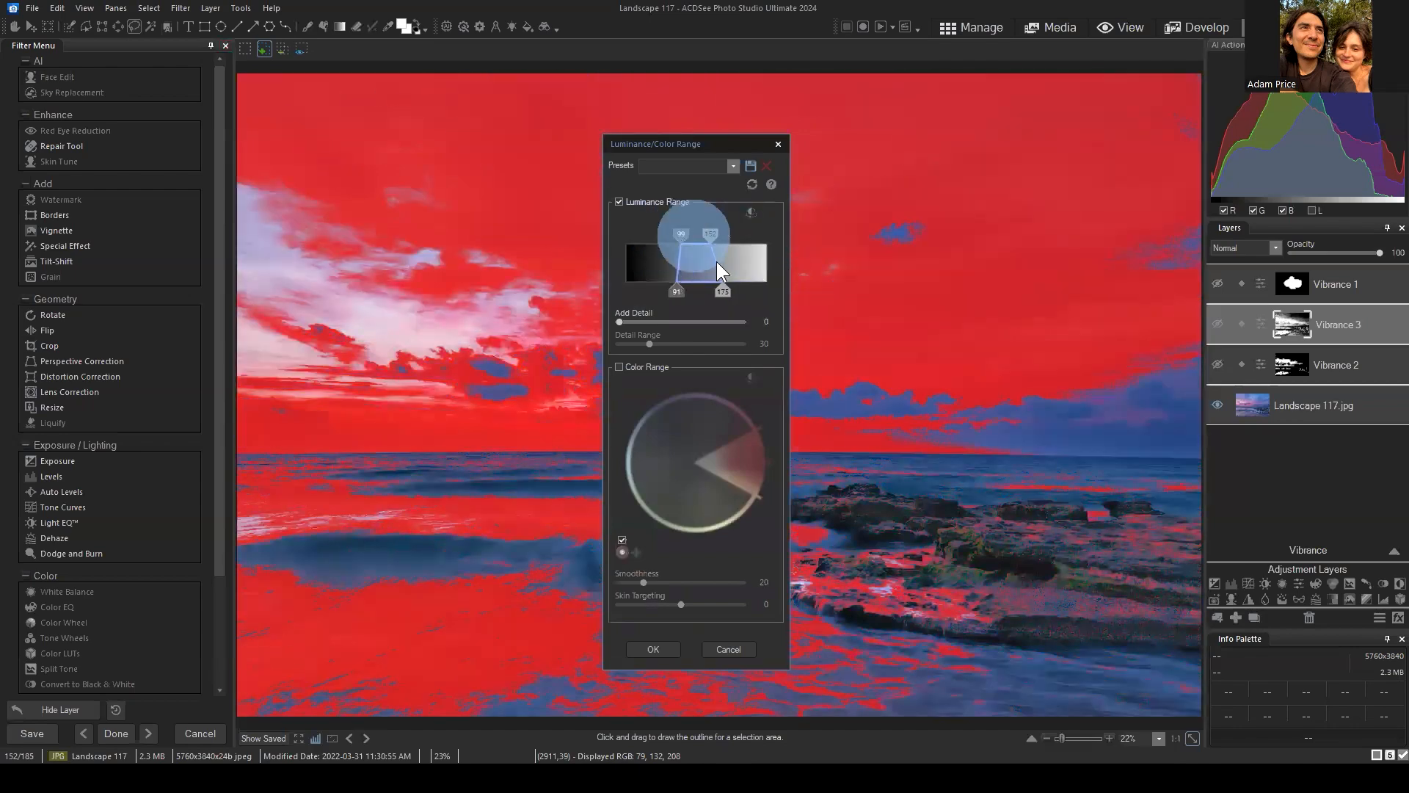
# Feather the midtone band out to limits of 54 and 200, with full selection from 99 to 150, and apply the selection.
pyautogui.moveTo(690, 291); pyautogui.dragTo(726, 292)
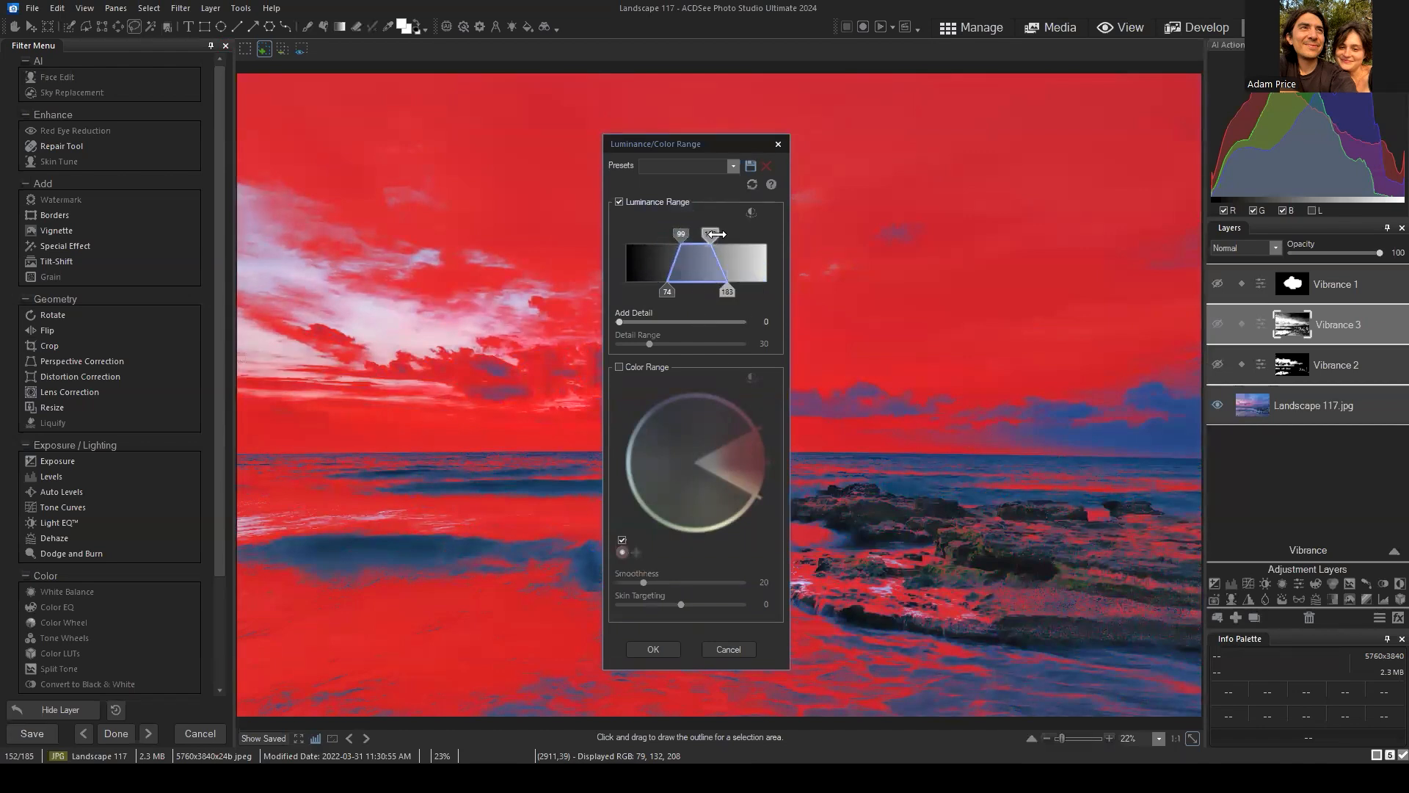
pyautogui.moveTo(717, 234); pyautogui.dragTo(716, 234)
pyautogui.moveTo(727, 293); pyautogui.dragTo(736, 295)
pyautogui.moveTo(668, 291); pyautogui.dragTo(655, 291)
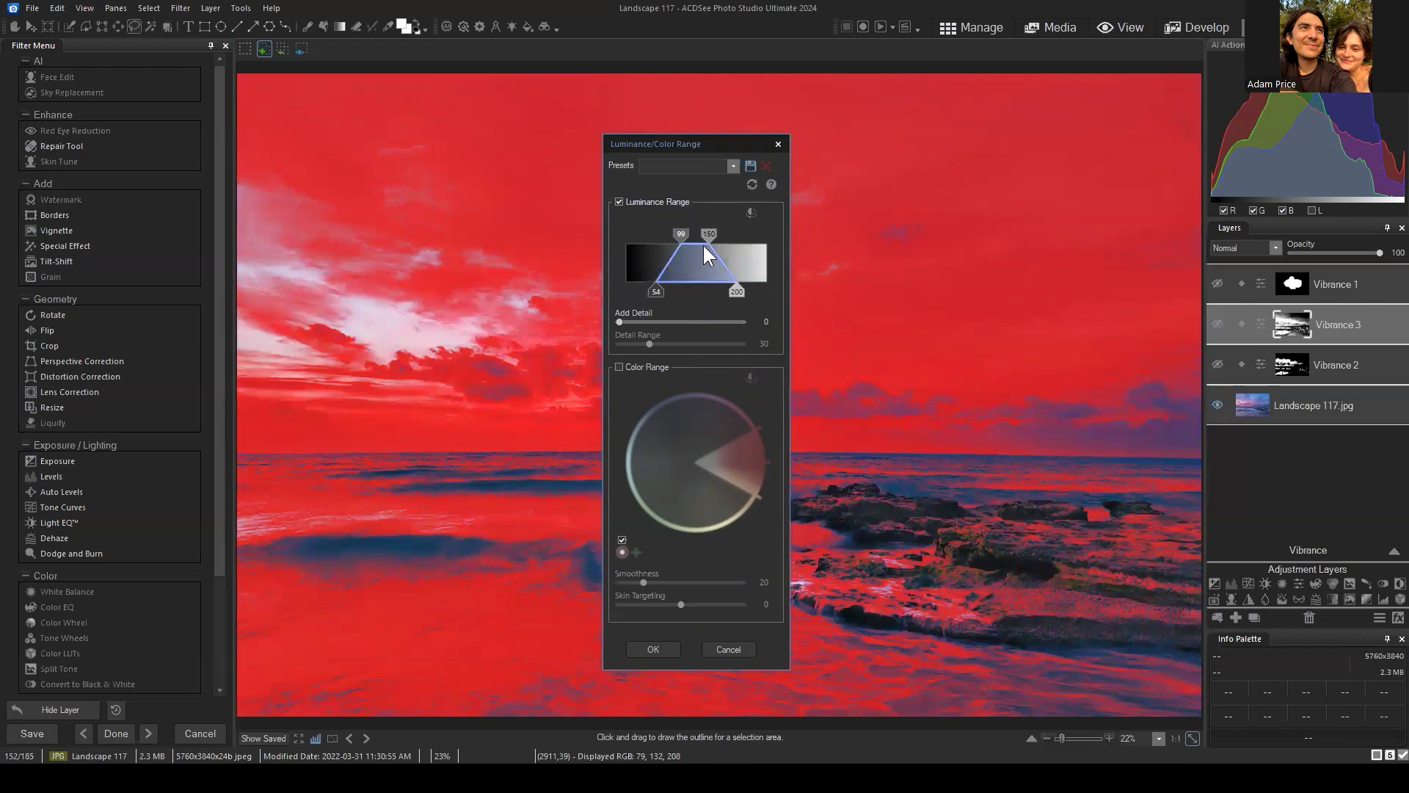
pyautogui.click(652, 649)
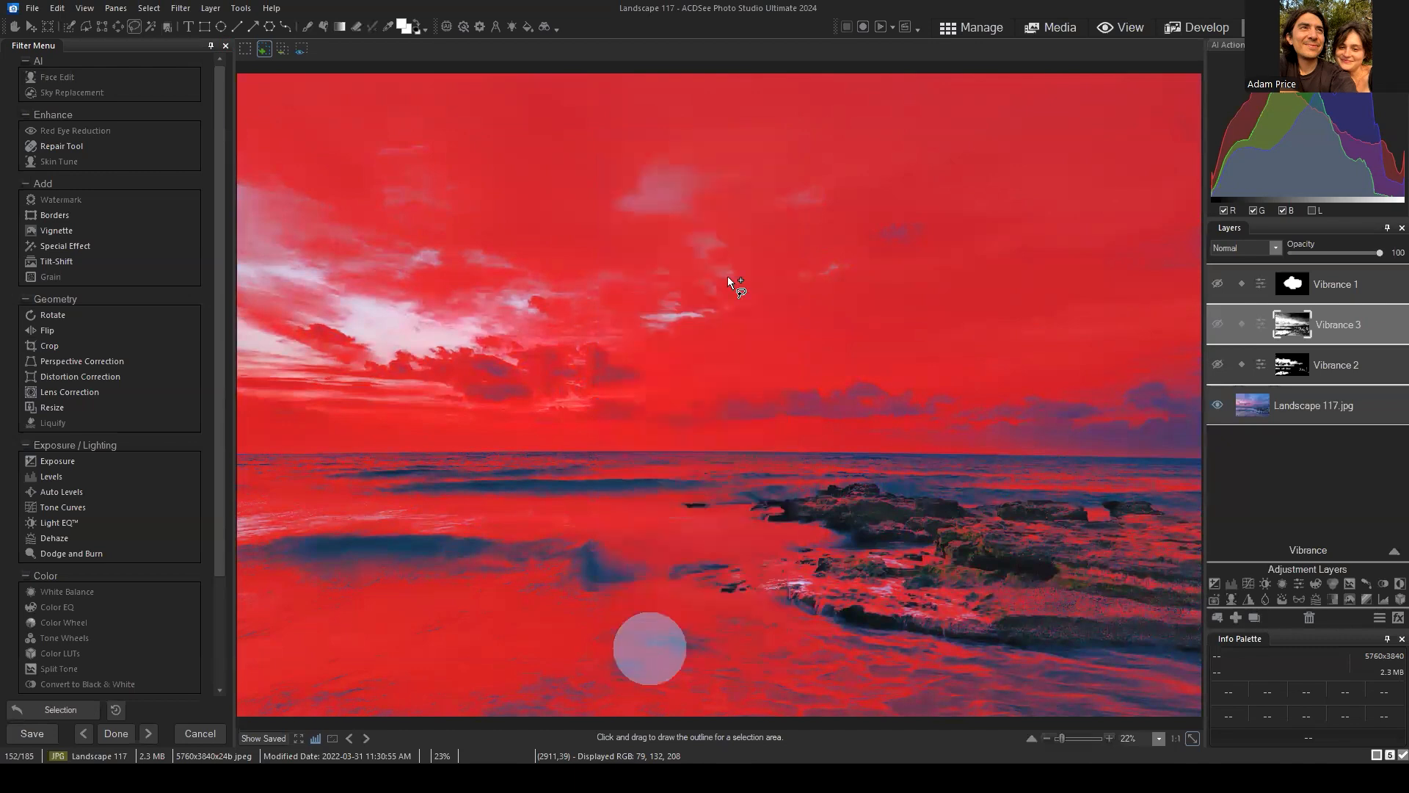
# Add a Curves adjustment layer from the selection and shape an S-curve that darkens the shadows and slightly lifts the highlights.
pyautogui.click(1250, 583)
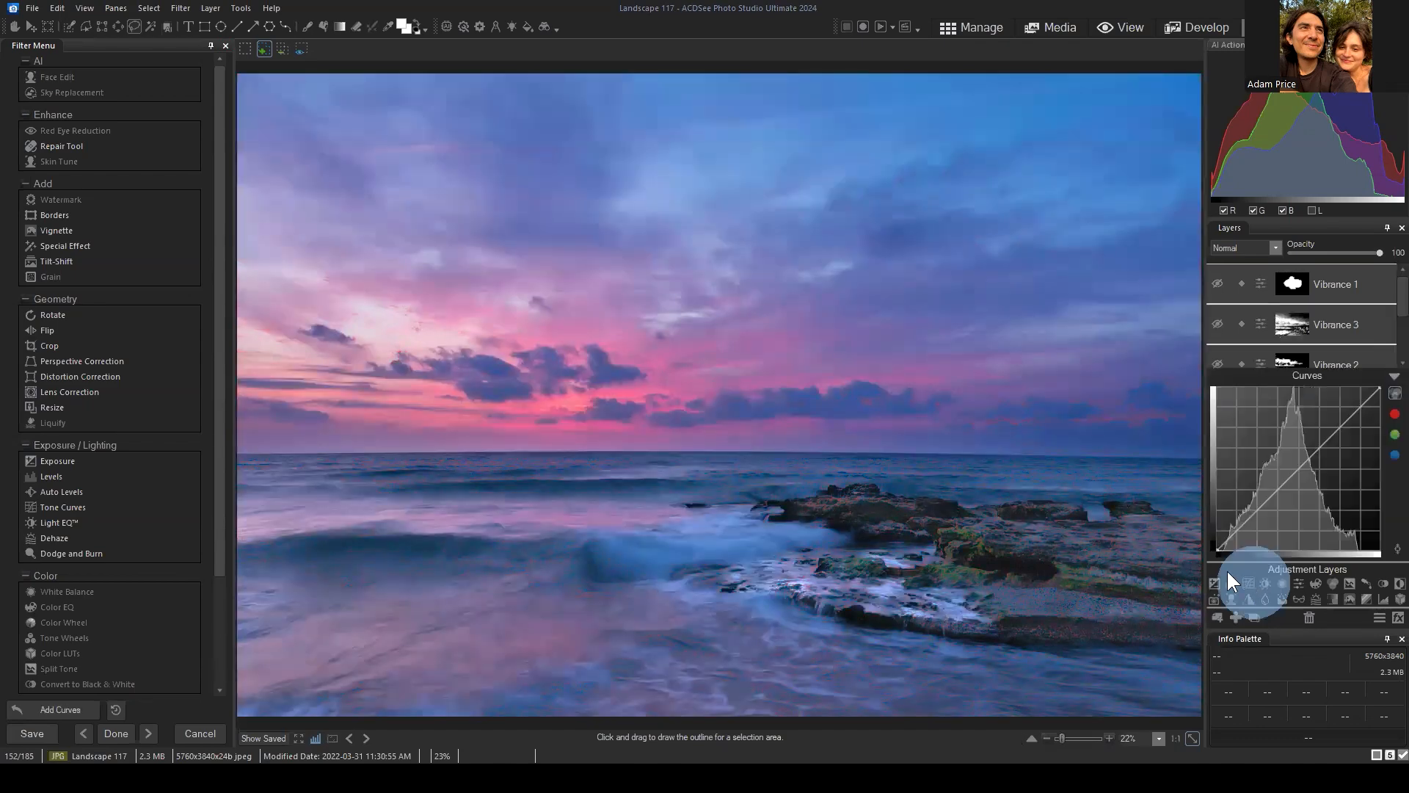
pyautogui.moveTo(1263, 506); pyautogui.dragTo(1270, 517)
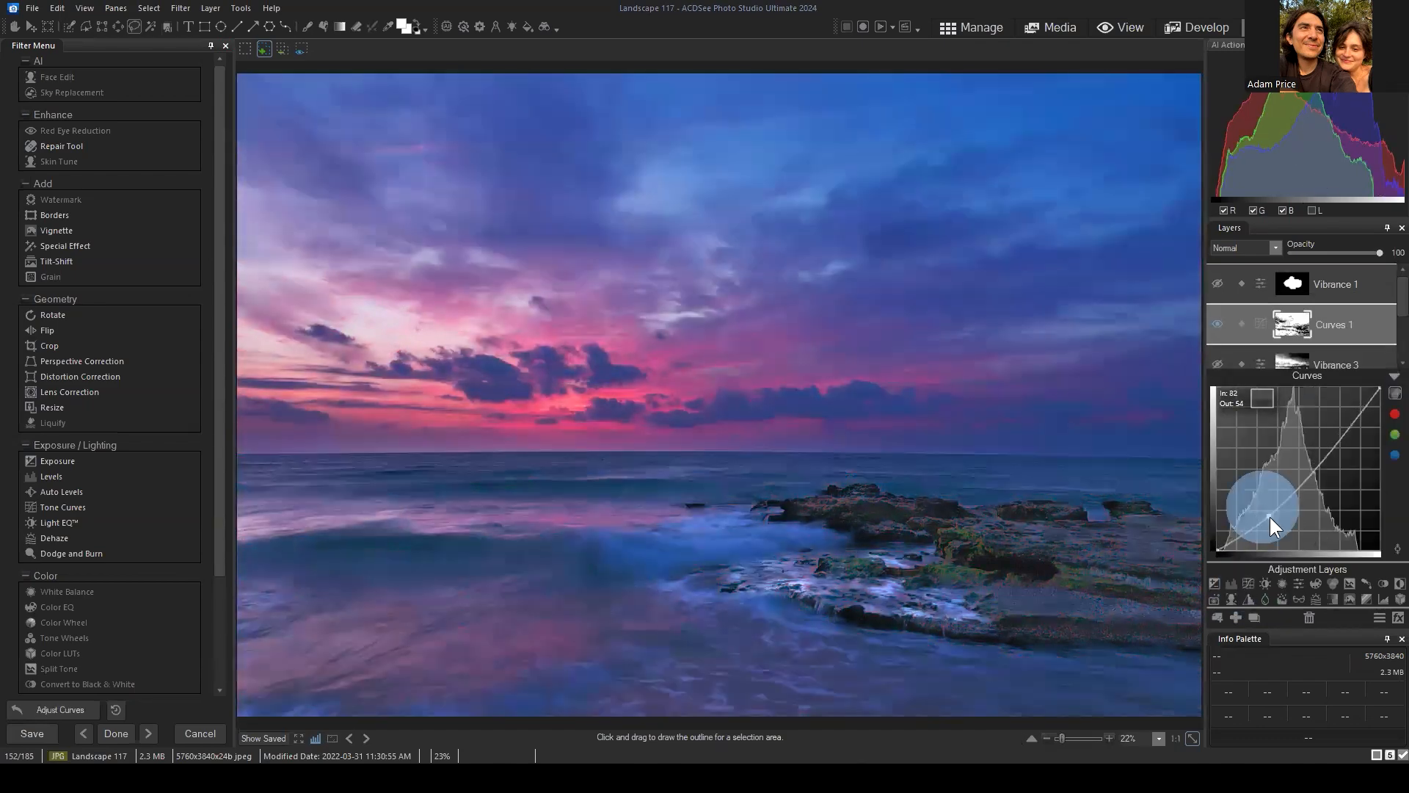
pyautogui.moveTo(1331, 439); pyautogui.dragTo(1330, 433)
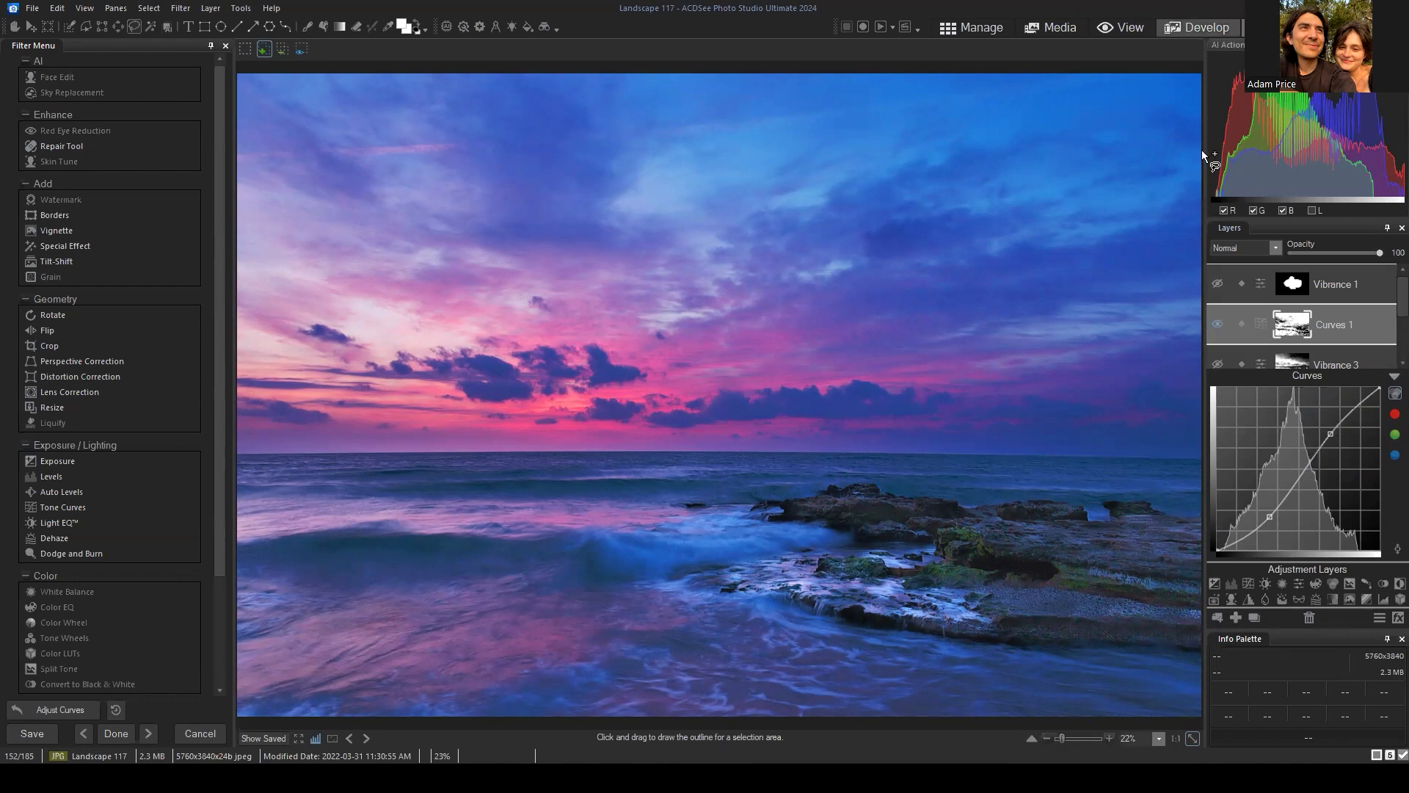
pyautogui.click(1393, 378)
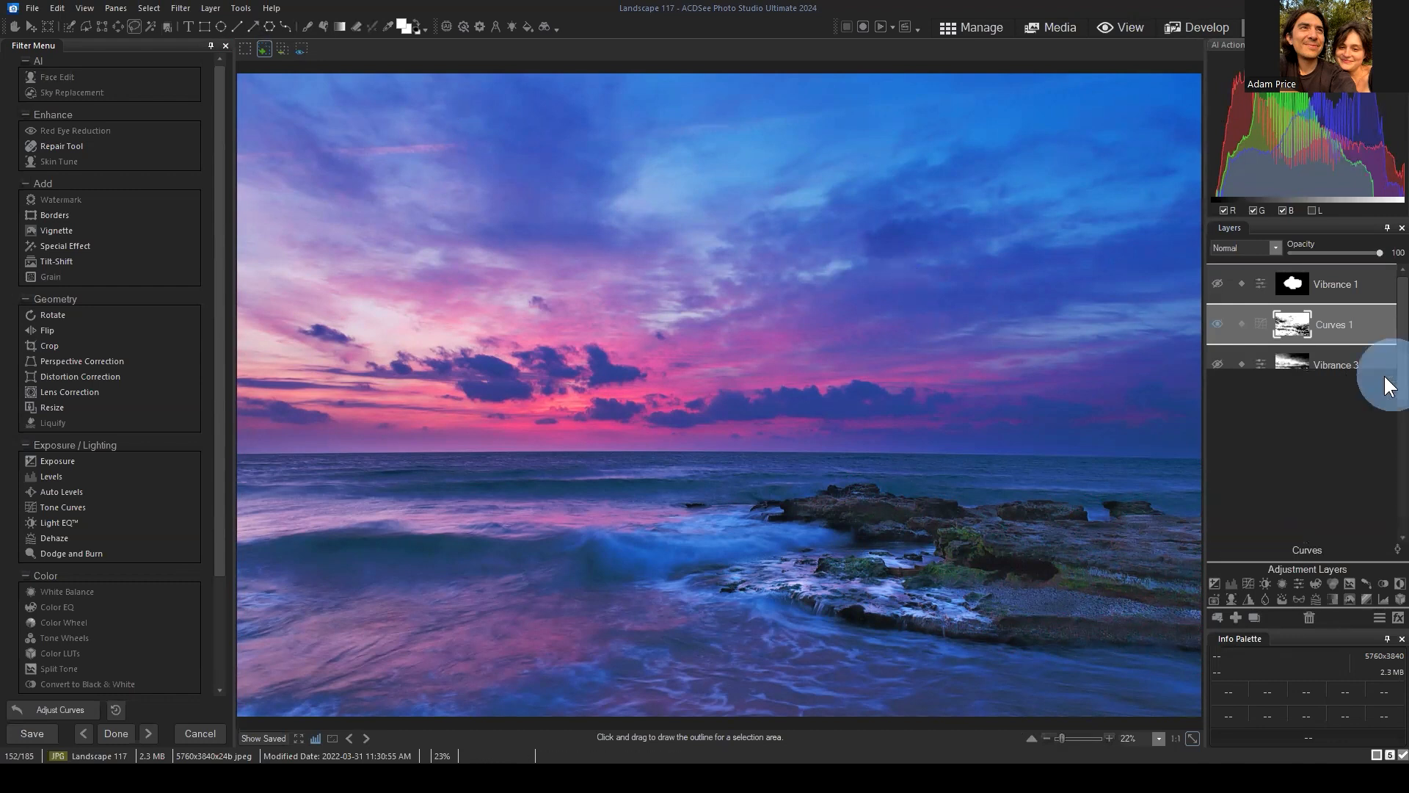
# Start another Luminance/Color Range selection and give its Luminance Range a hard-edged band from 64 to 192.
pyautogui.click(149, 8)
pyautogui.click(181, 129)
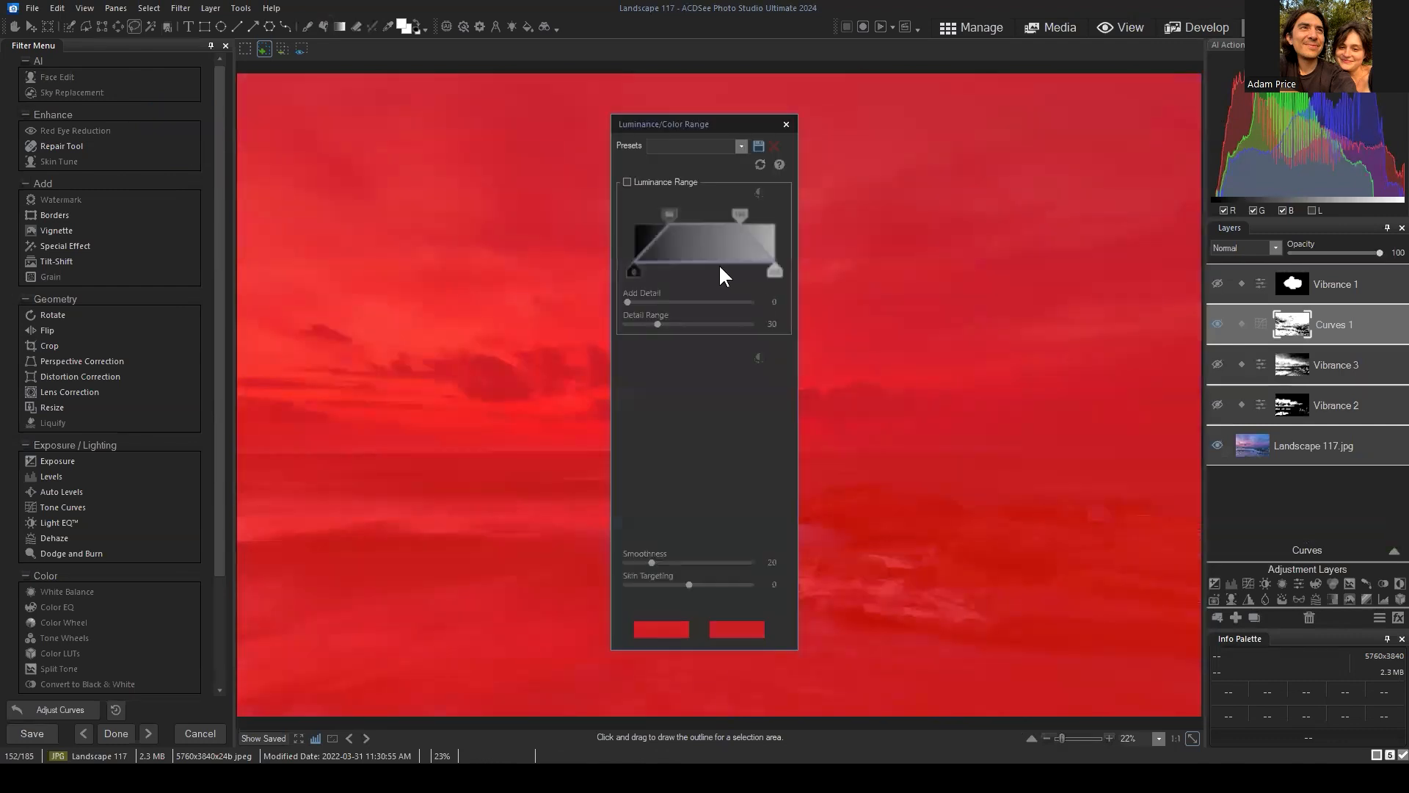
pyautogui.click(628, 183)
pyautogui.moveTo(721, 125); pyautogui.dragTo(825, 182)
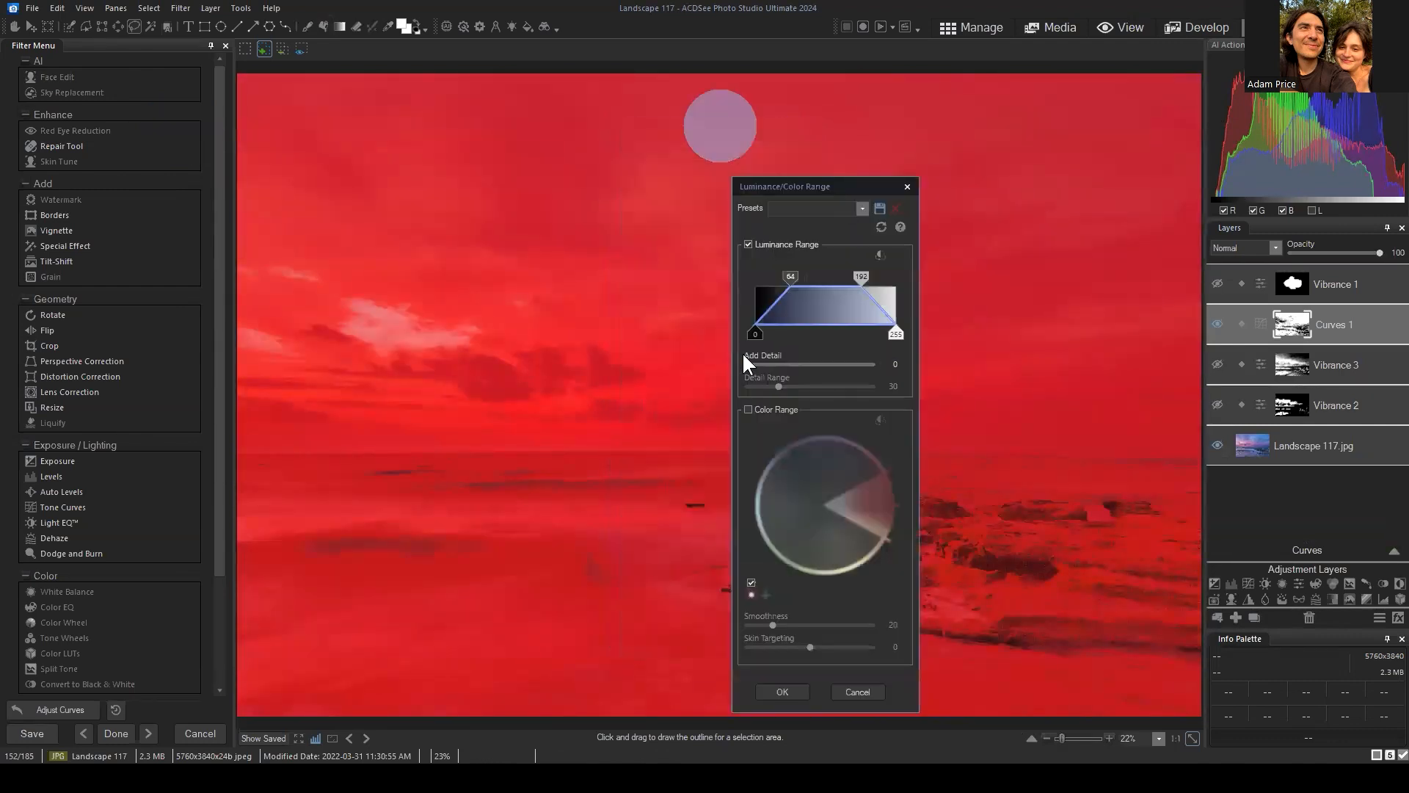
pyautogui.moveTo(757, 331); pyautogui.dragTo(791, 334)
pyautogui.moveTo(896, 335); pyautogui.dragTo(861, 334)
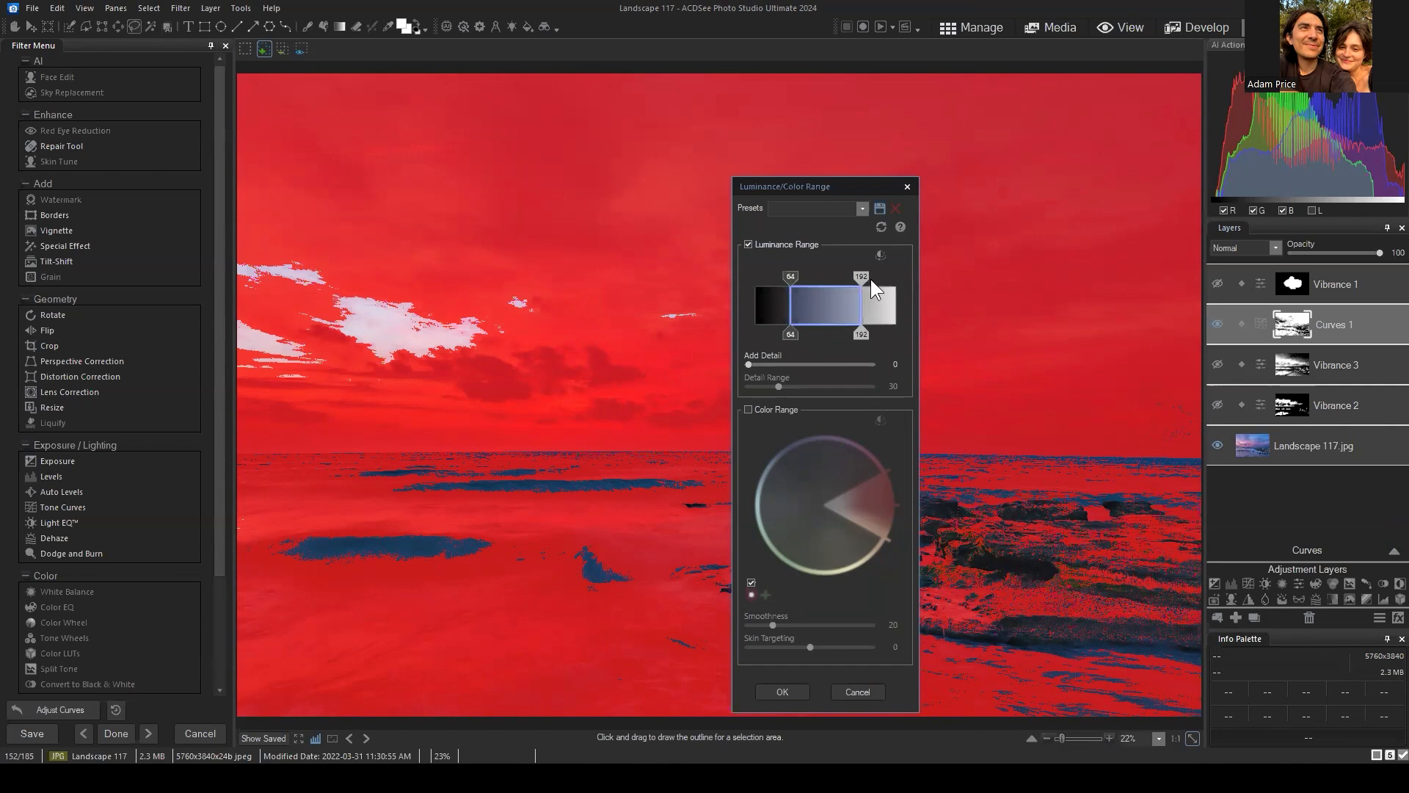
# Try hard-edged luminance bands of 64 to 255, 130 to 255, 1 to 127 and 71 to 180.
pyautogui.moveTo(861, 277); pyautogui.dragTo(895, 277)
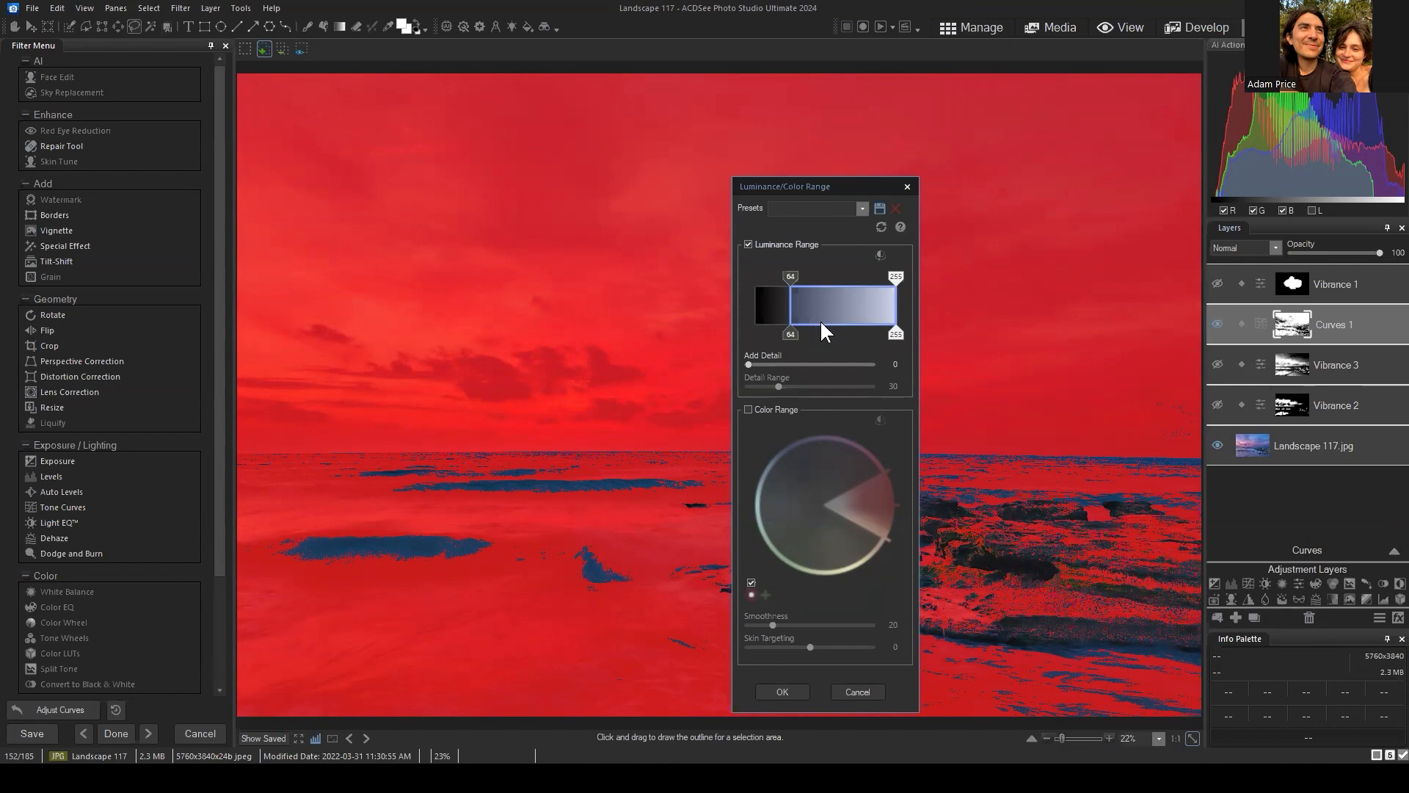
pyautogui.moveTo(792, 276); pyautogui.dragTo(828, 277)
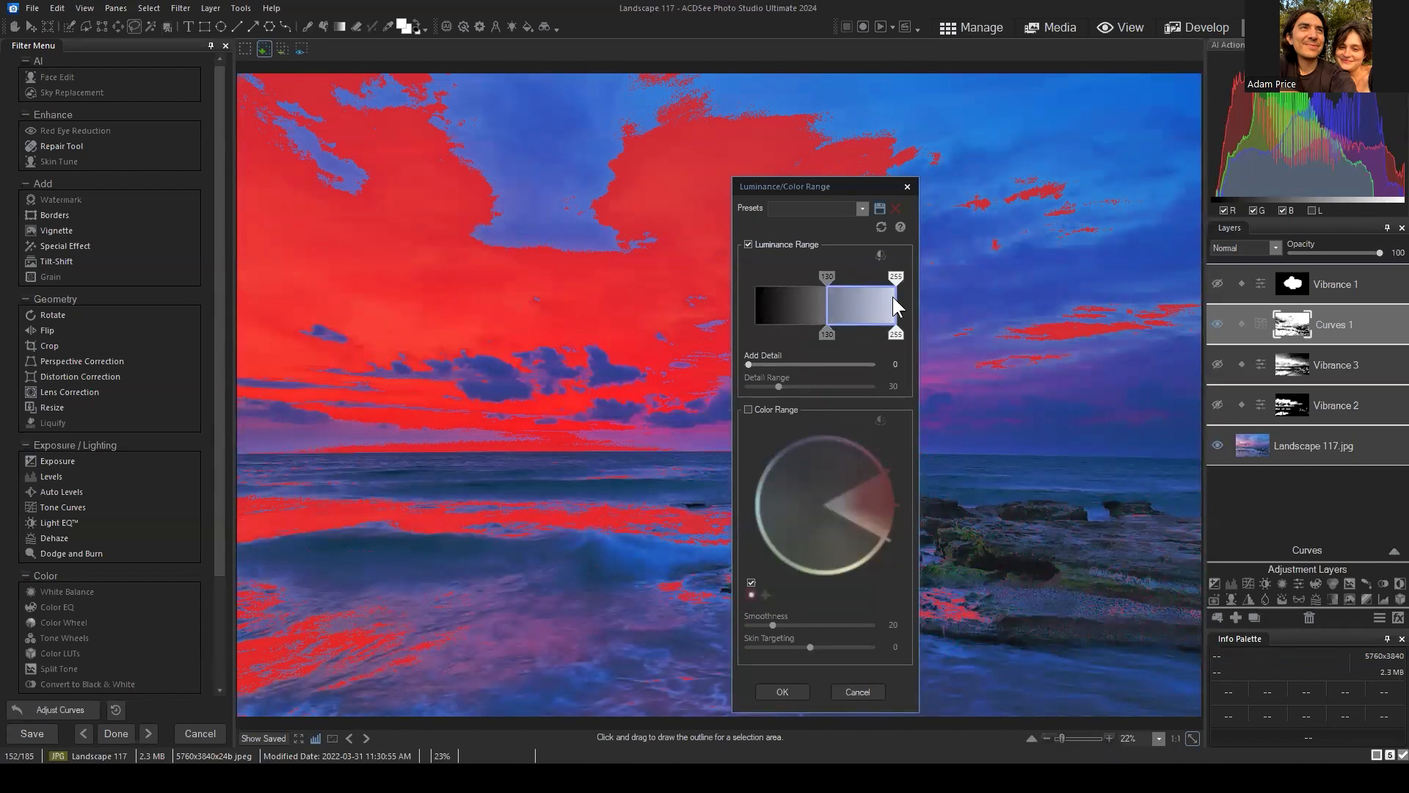
pyautogui.moveTo(826, 278); pyautogui.dragTo(749, 279)
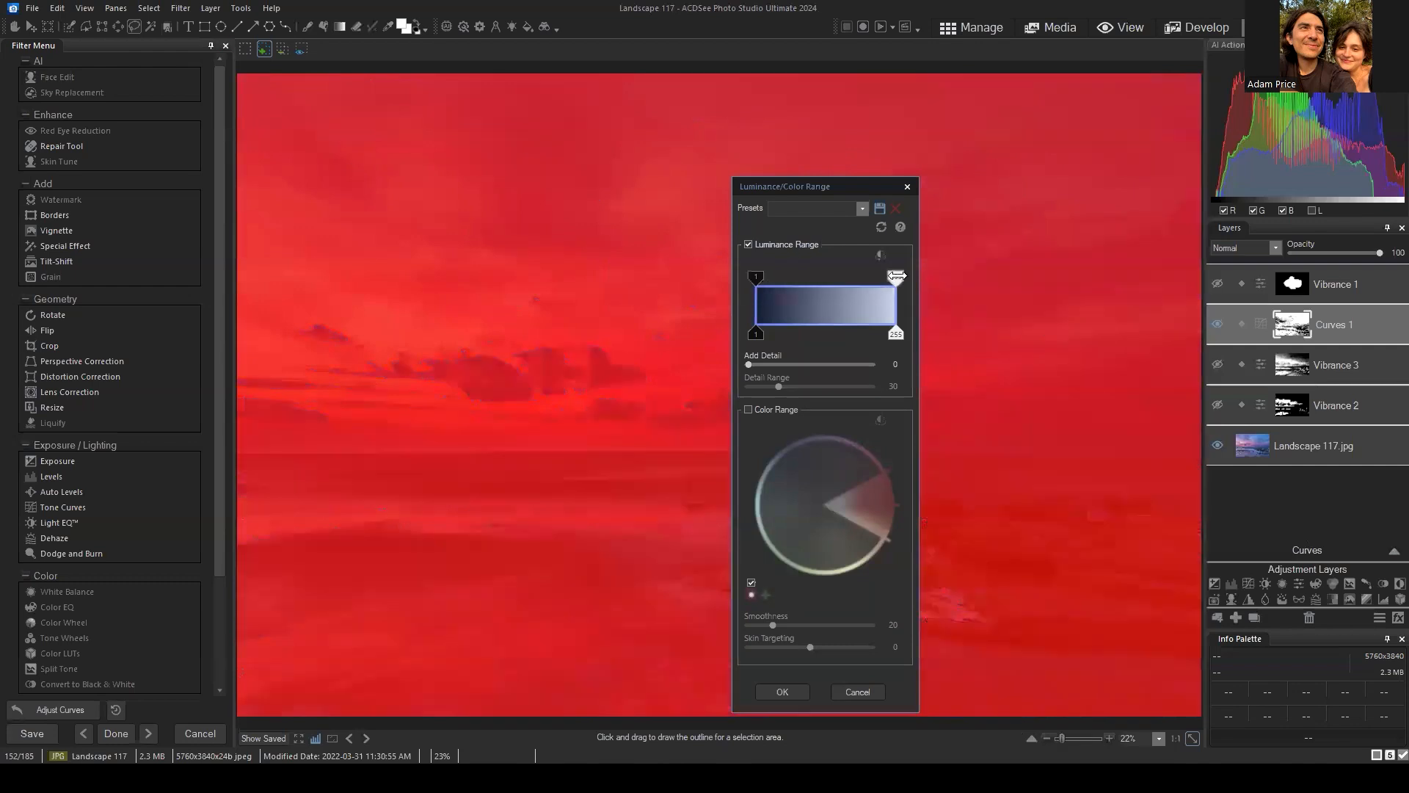
pyautogui.moveTo(896, 277); pyautogui.dragTo(825, 277)
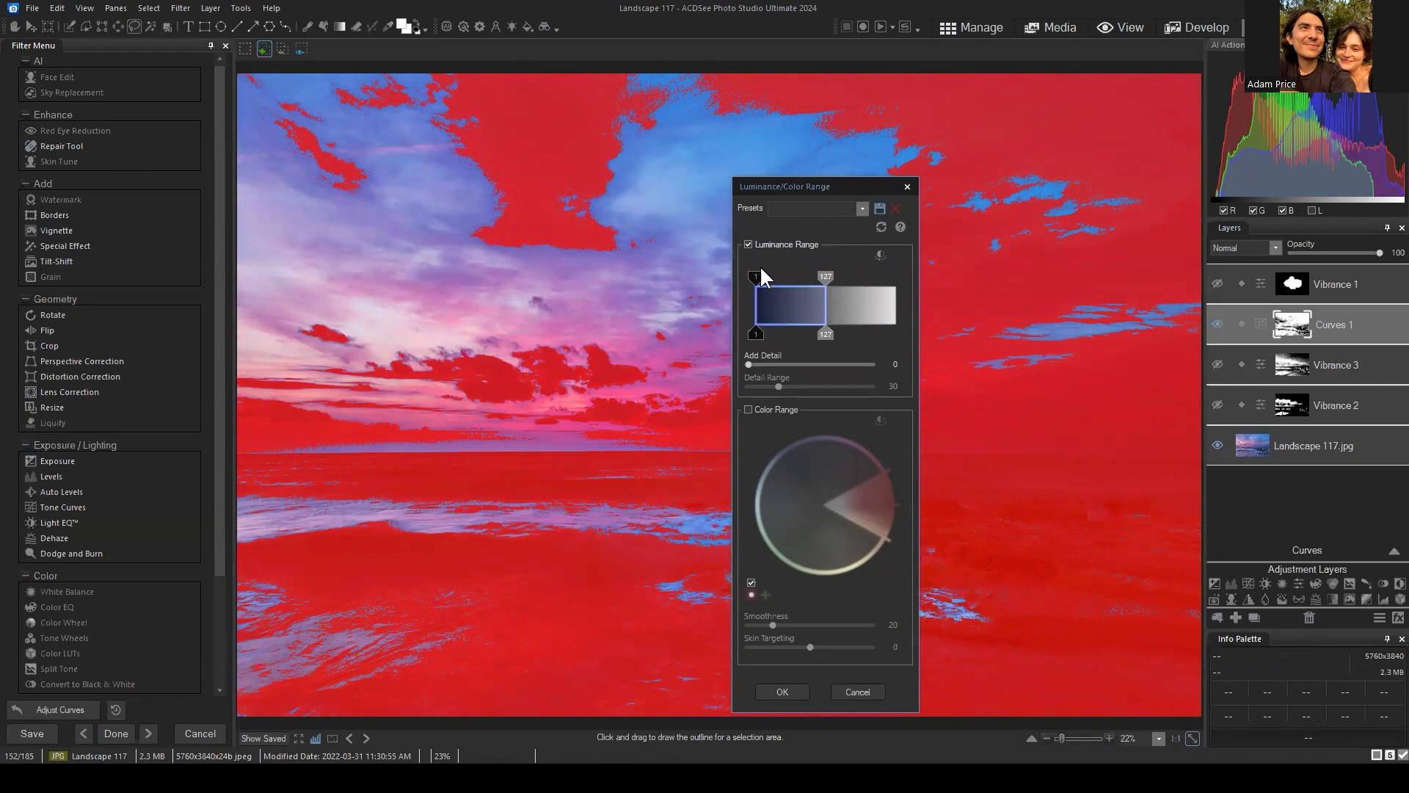
pyautogui.moveTo(823, 276); pyautogui.dragTo(852, 276)
pyautogui.moveTo(756, 277); pyautogui.dragTo(797, 277)
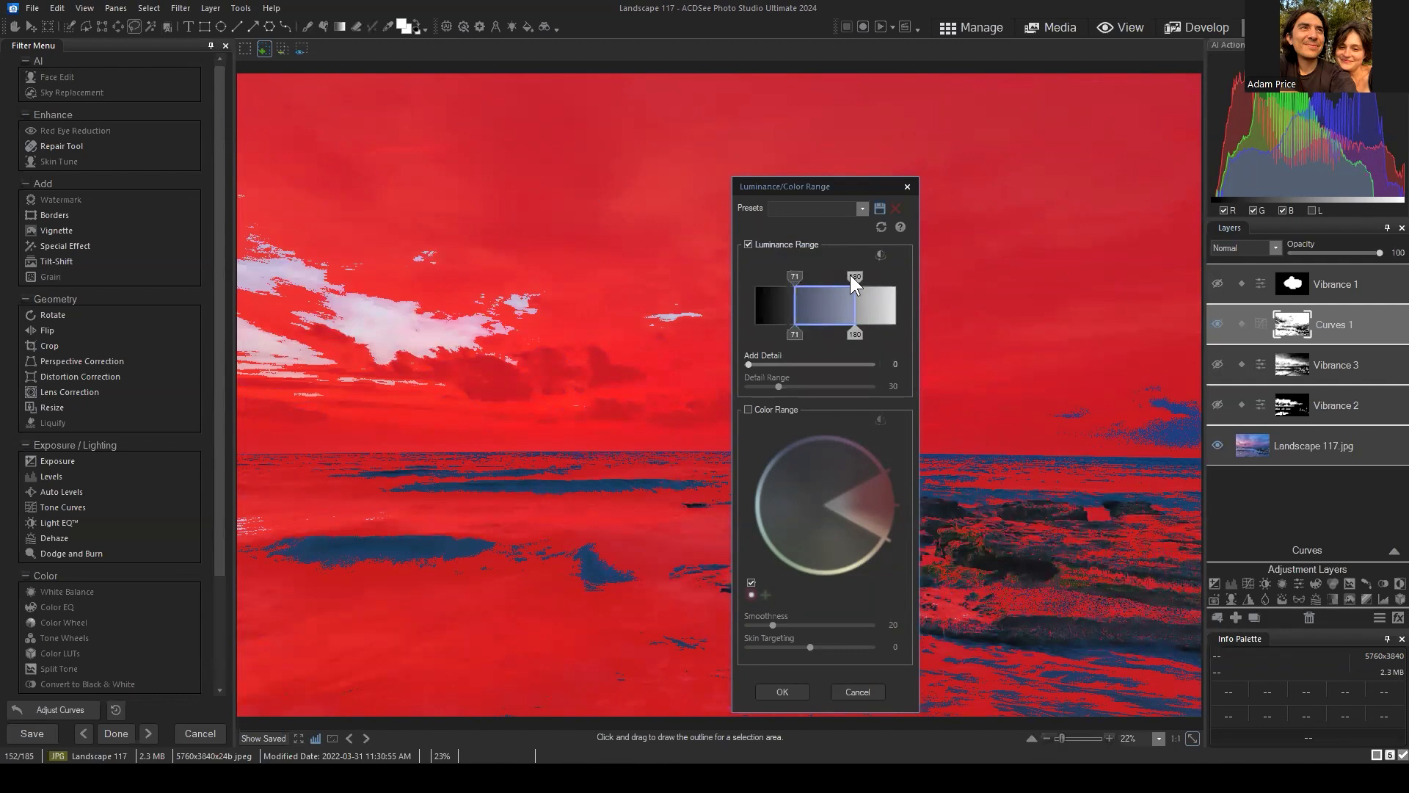
# Set a 144-to-221 luminance band, feather it out to limits of 108 and 255, and cancel the range selection.
pyautogui.moveTo(850, 275)
pyautogui.mouseDown()
pyautogui.moveTo(878, 276)
pyautogui.moveTo(807, 276)
pyautogui.moveTo(835, 276)
pyautogui.mouseUp()
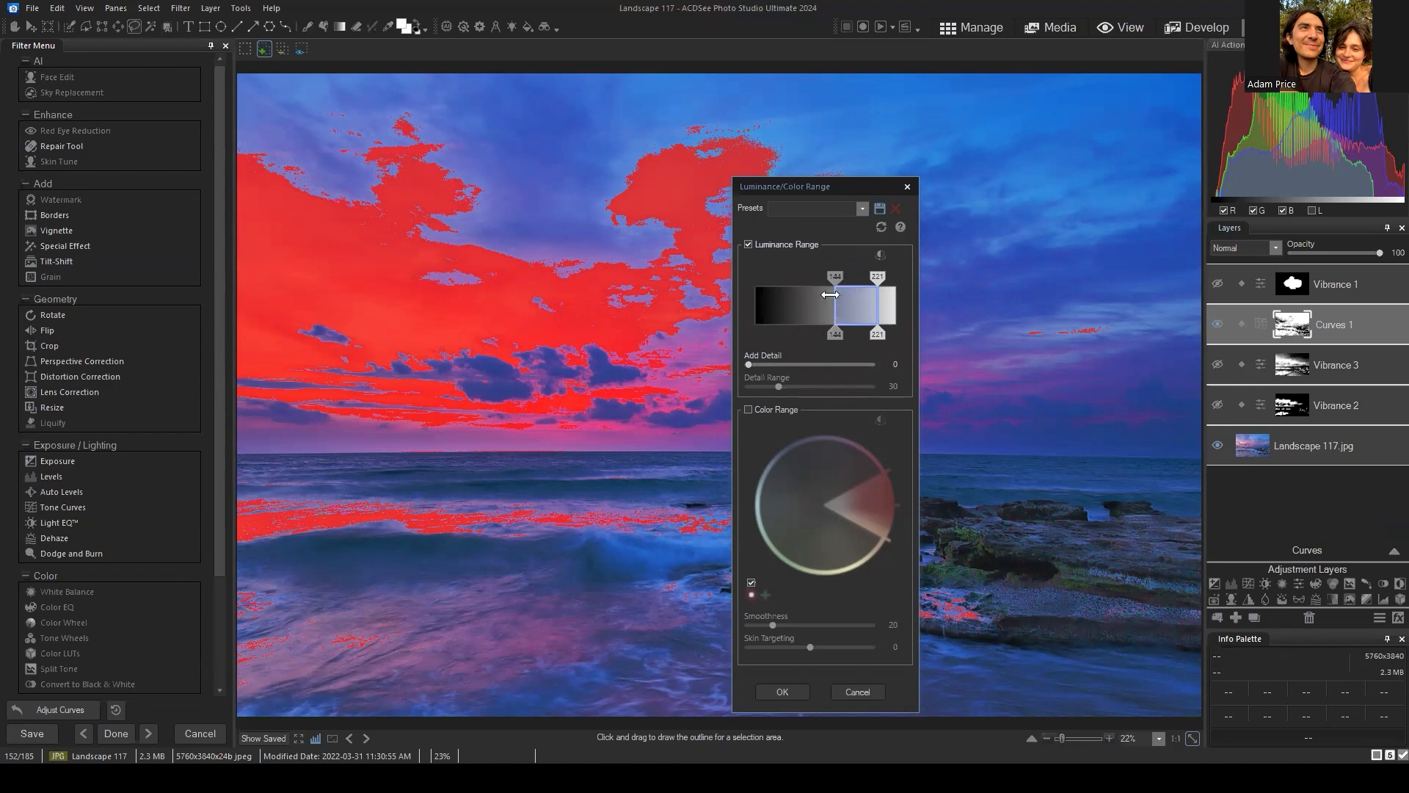
pyautogui.moveTo(836, 337); pyautogui.dragTo(811, 335)
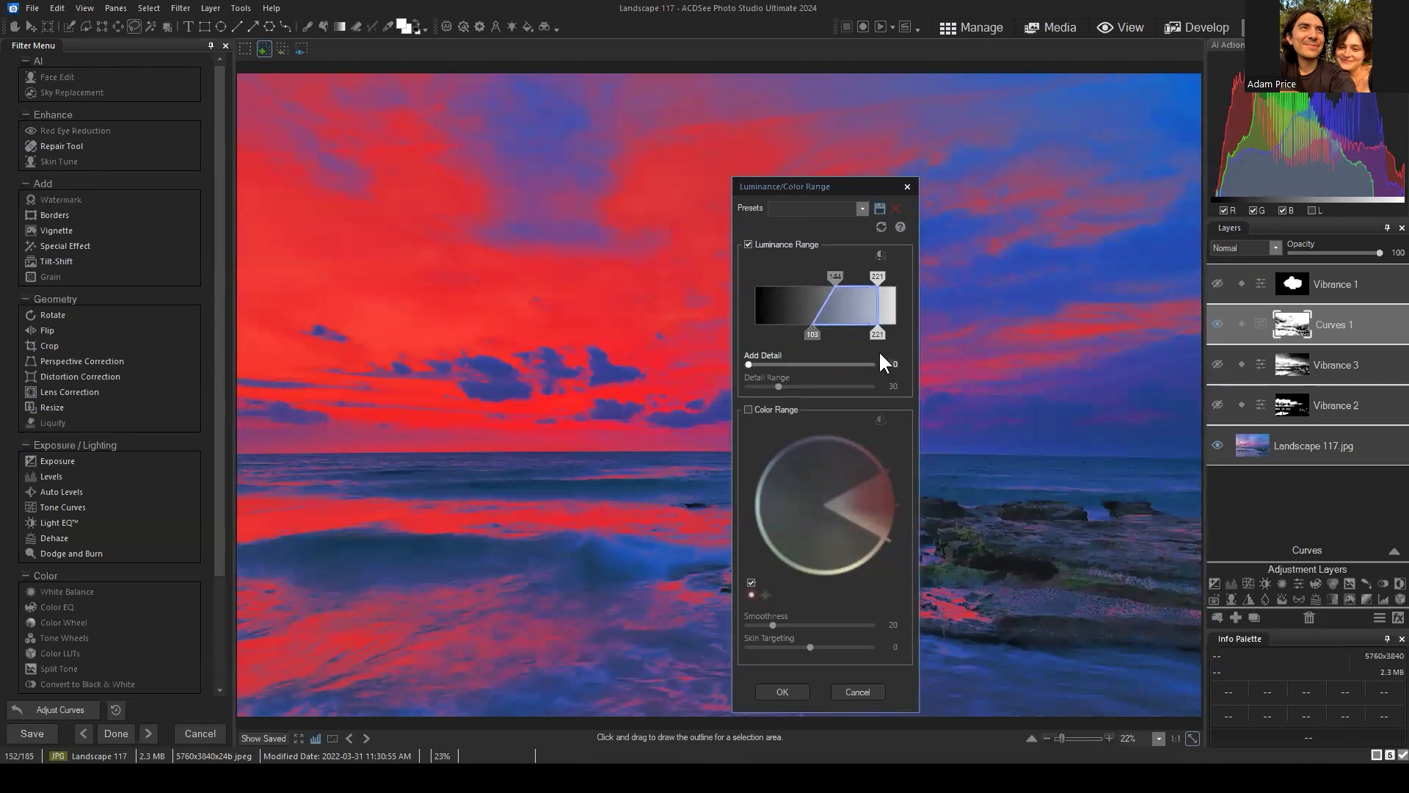
pyautogui.moveTo(877, 334); pyautogui.dragTo(906, 337)
pyautogui.moveTo(813, 336)
pyautogui.mouseDown()
pyautogui.moveTo(895, 336)
pyautogui.moveTo(815, 332)
pyautogui.mouseUp()
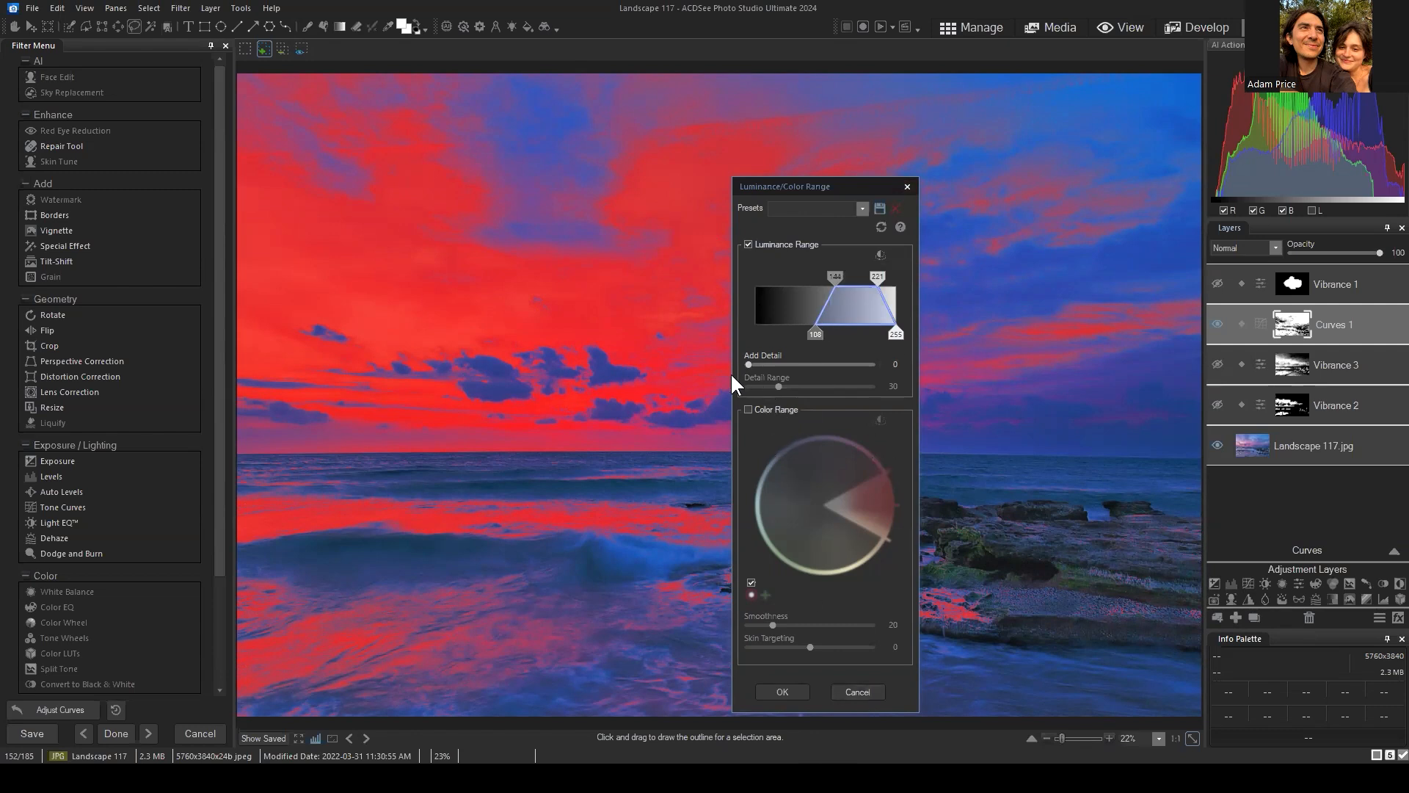
pyautogui.click(856, 694)
# Return to Manage mode, discarding the changes to the landscape photo, and open the Pixel Targeting folder inside Pictures.
pyautogui.click(967, 28)
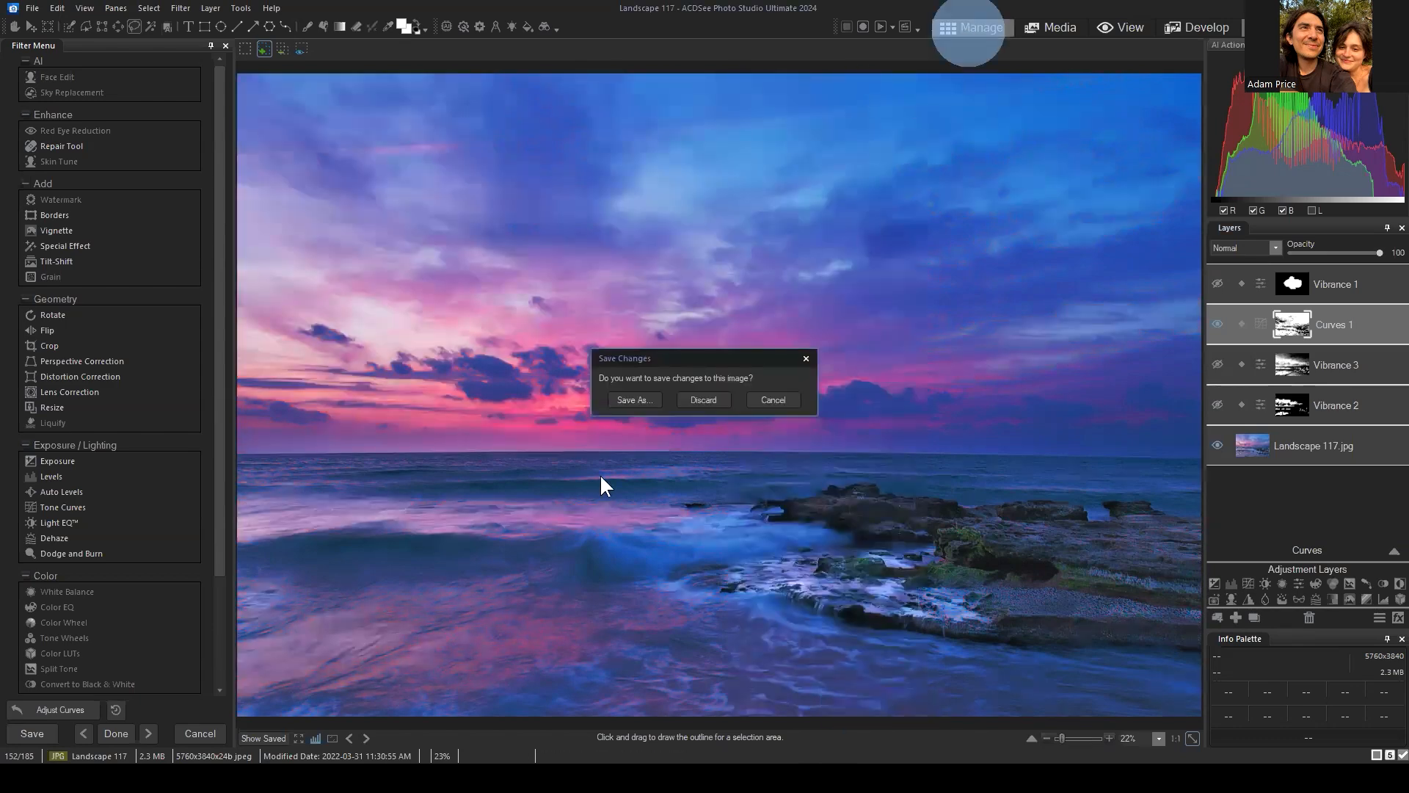
pyautogui.click(719, 400)
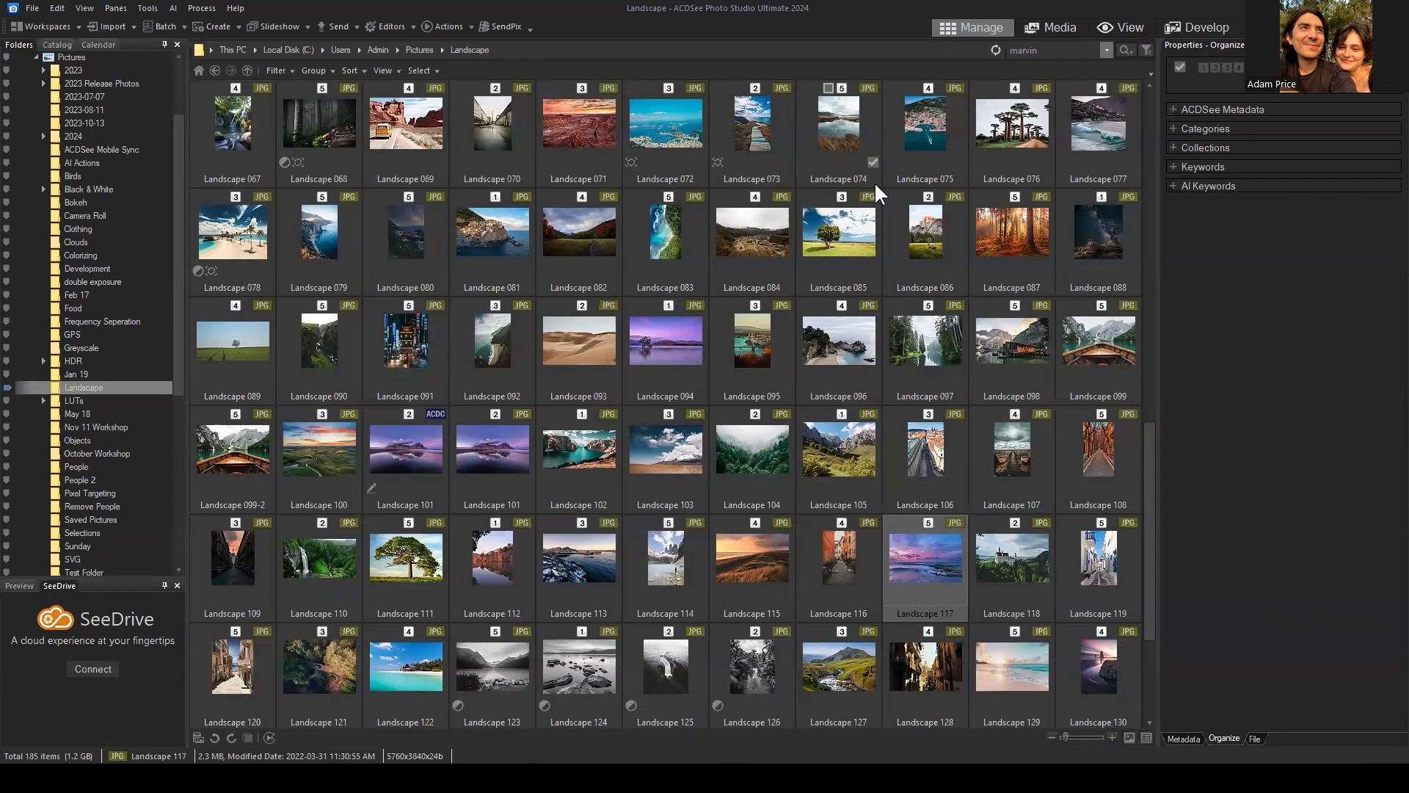
pyautogui.click(216, 74)
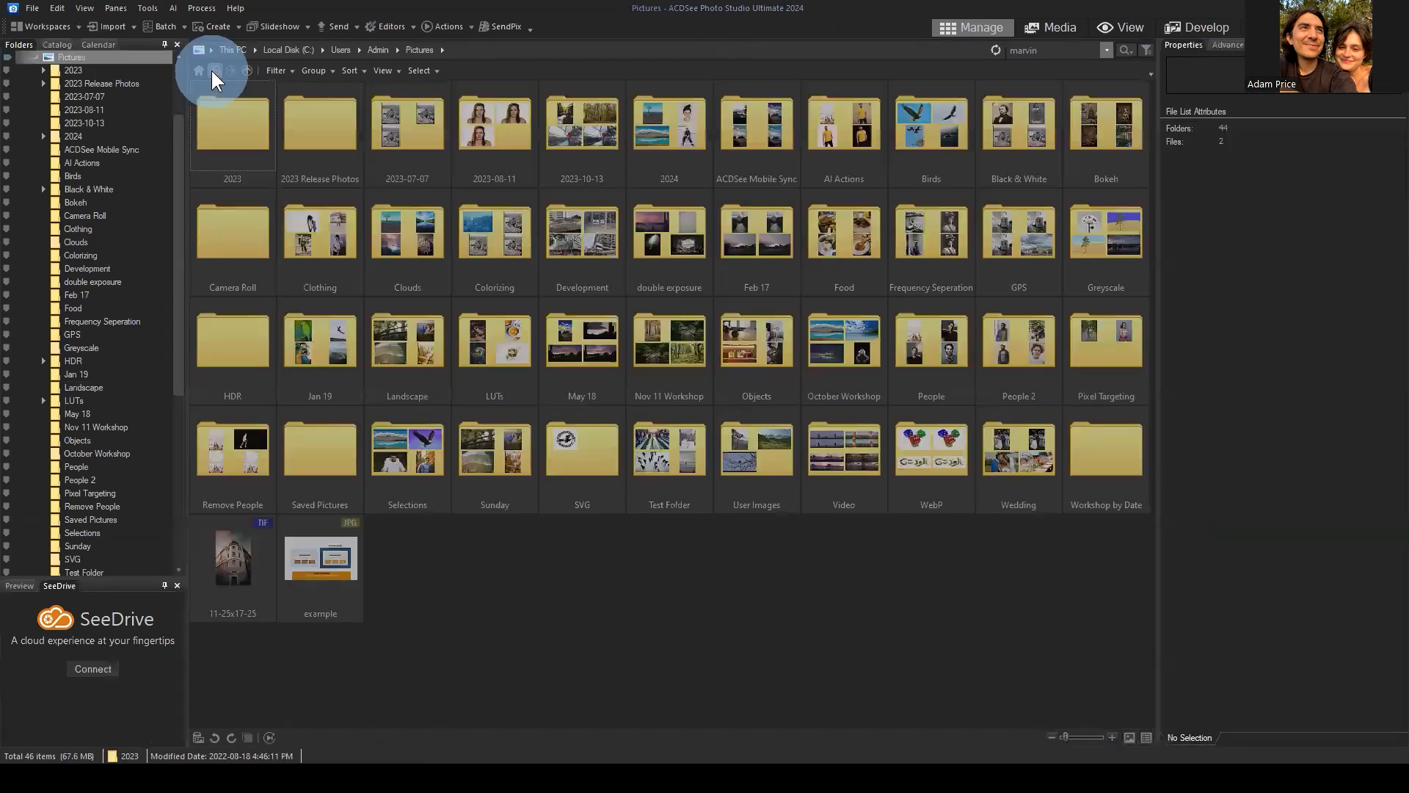
pyautogui.click(1001, 632)
pyautogui.doubleClick(1098, 350)
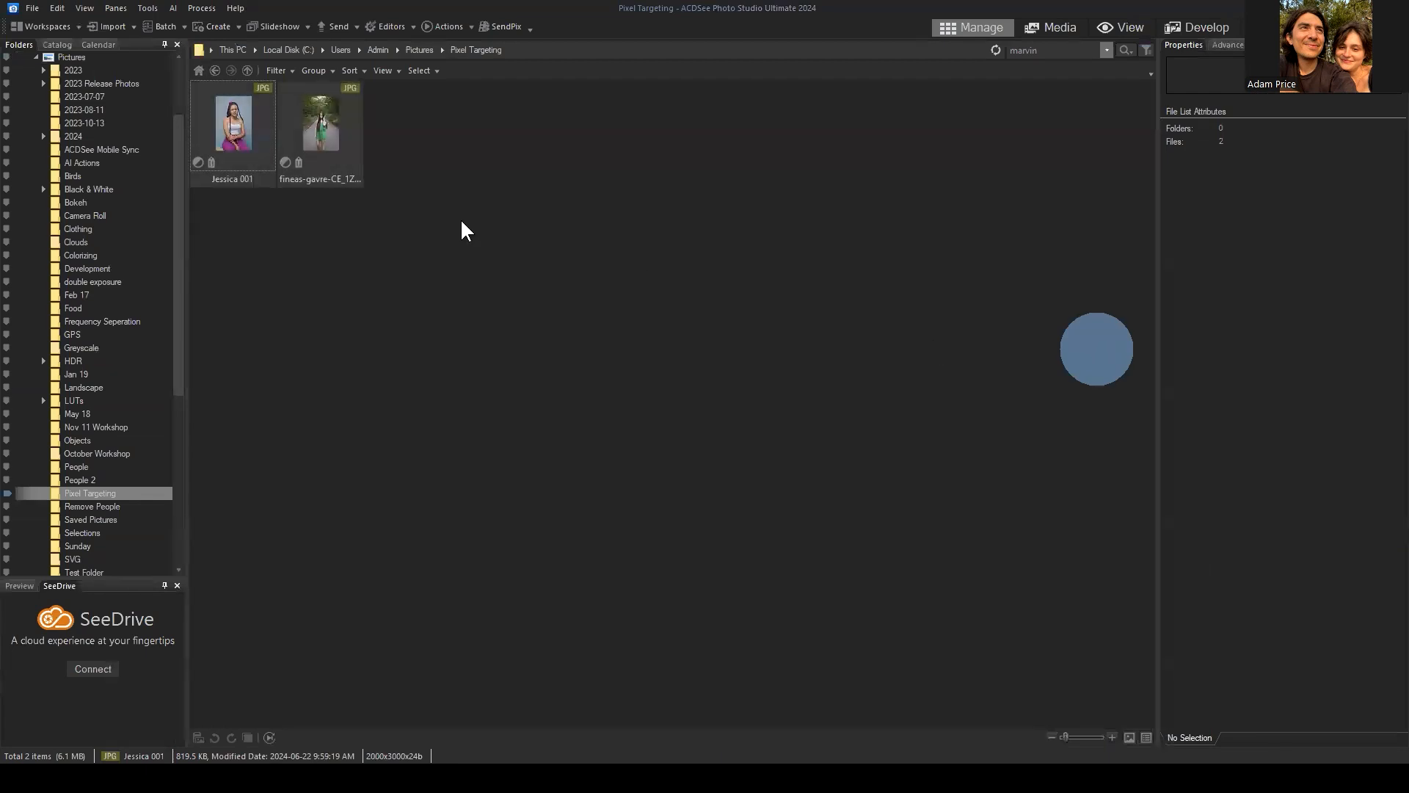
# Restore both photos in the Pixel Targeting folder to their originals.
pyautogui.moveTo(425, 116); pyautogui.dragTo(264, 207)
pyautogui.rightClick(289, 149)
pyautogui.moveTo(320, 198)
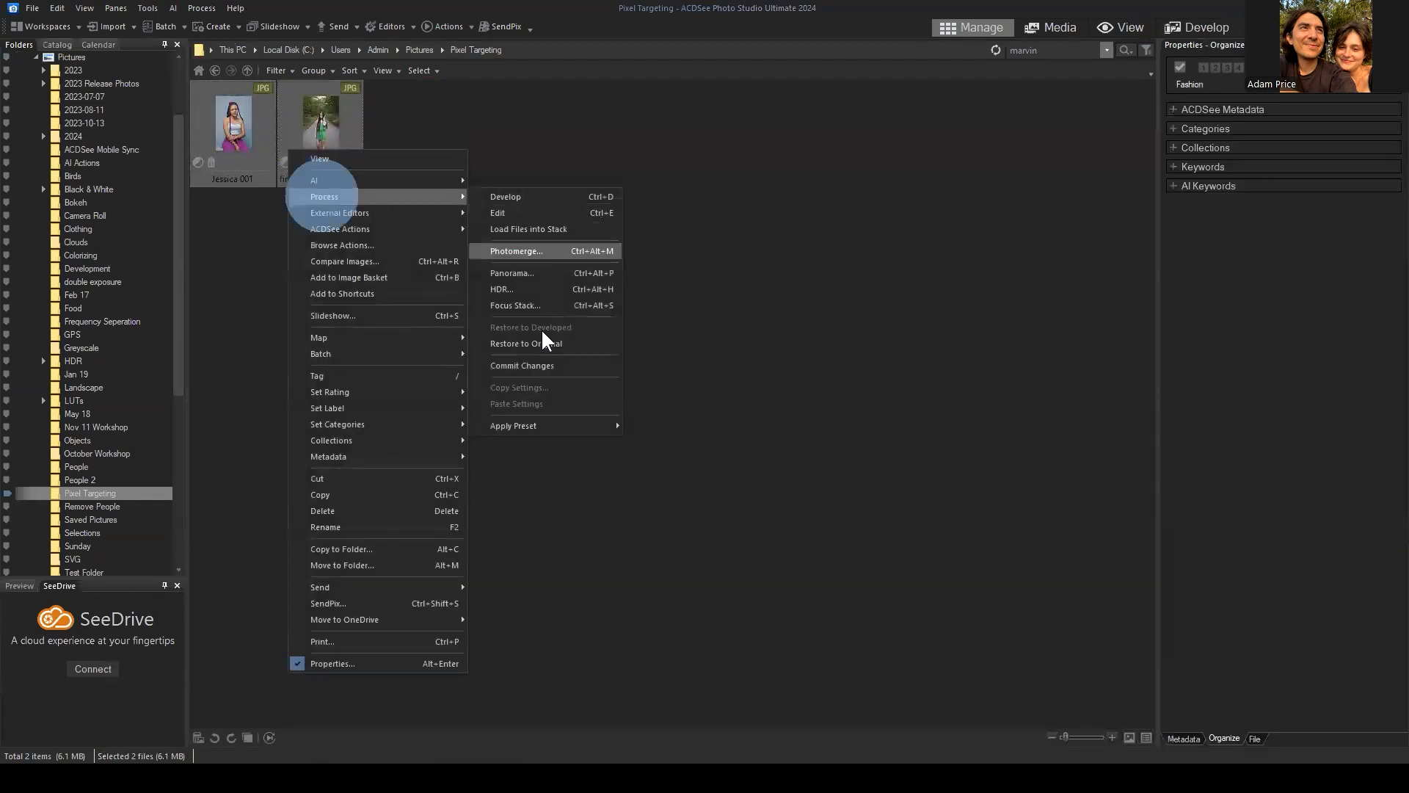
pyautogui.click(548, 334)
pyautogui.click(719, 416)
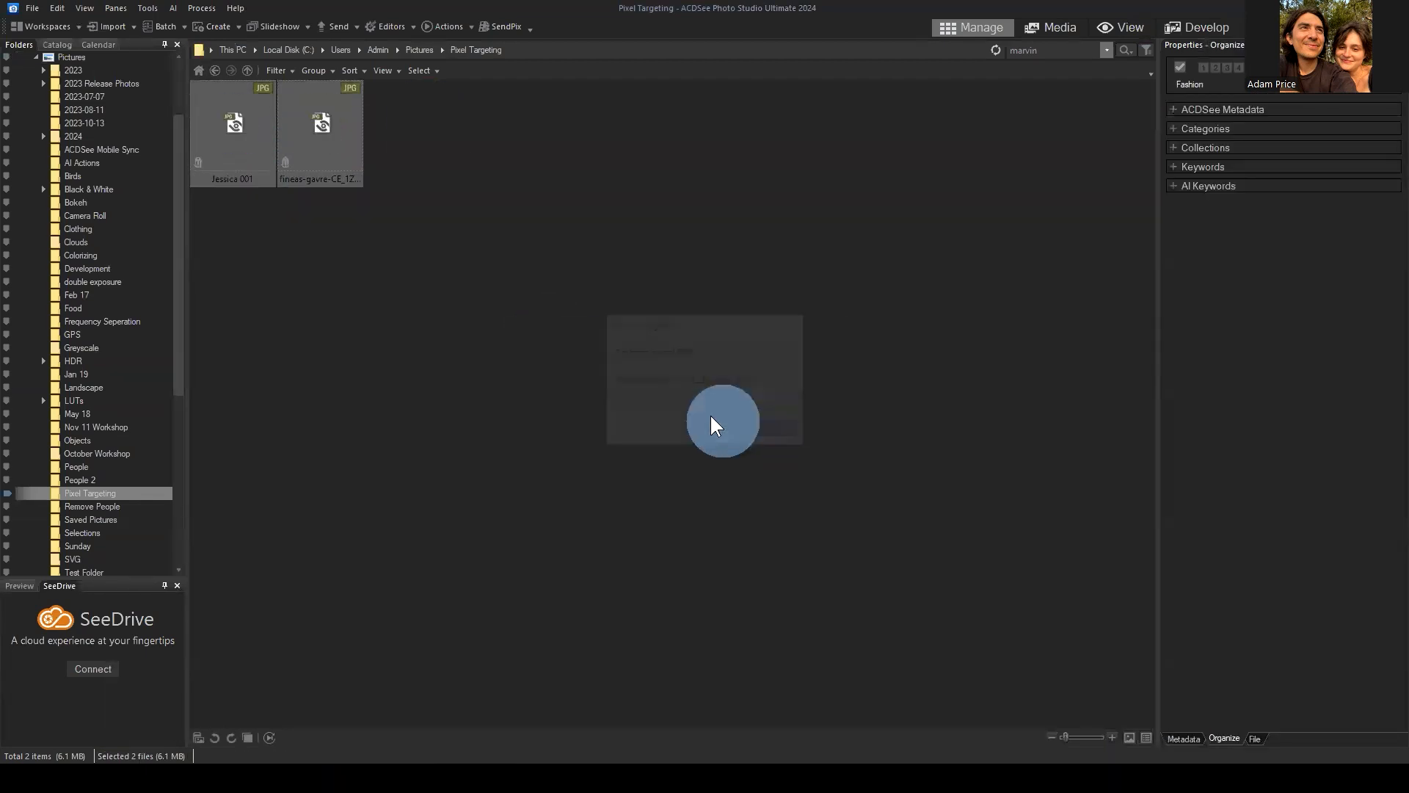
# Open the photo of the woman on the forest road in Develop mode.
pyautogui.click(450, 157)
pyautogui.click(326, 126)
pyautogui.click(1201, 28)
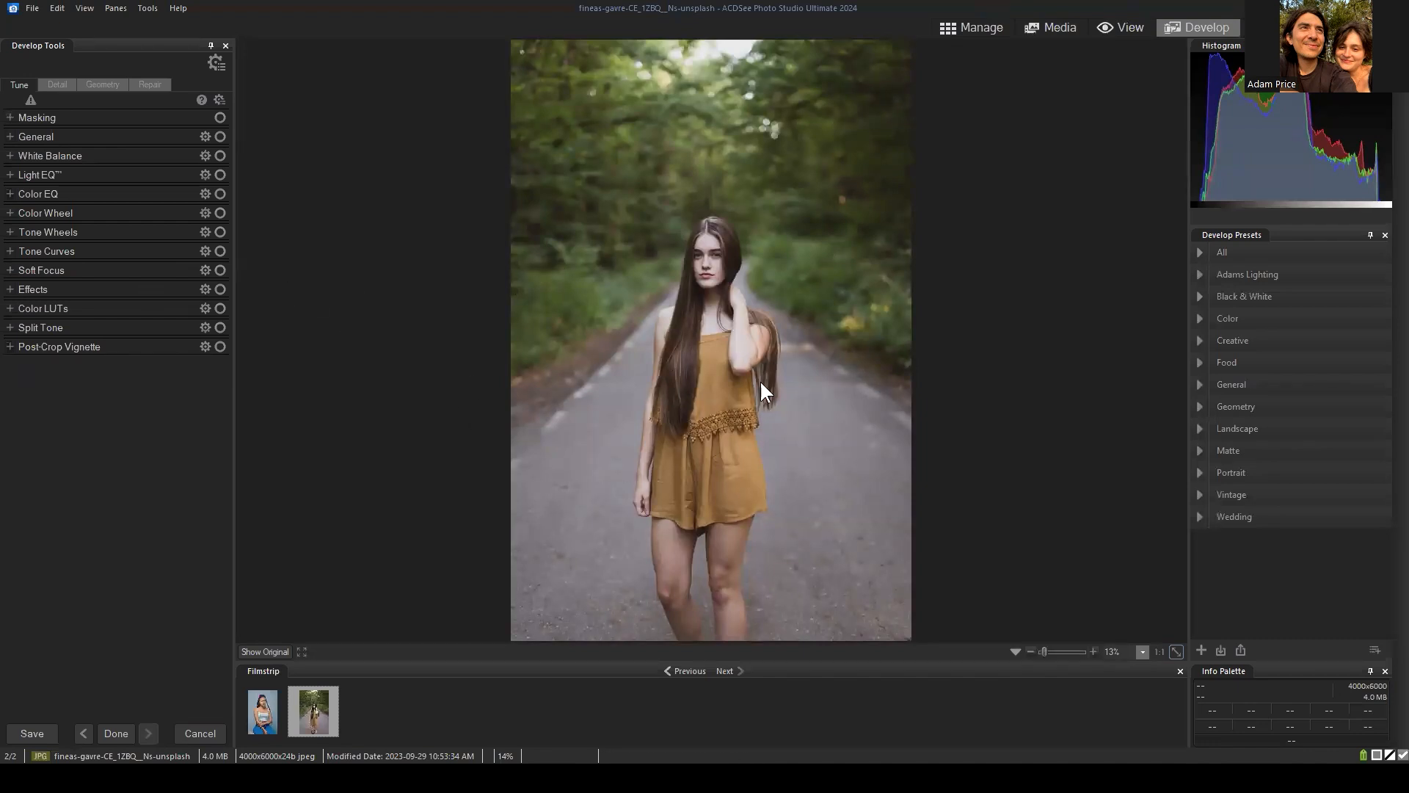
# Add a brush mask with a nib width of 20 and bring up its Color EQ hue adjustments.
pyautogui.click(10, 118)
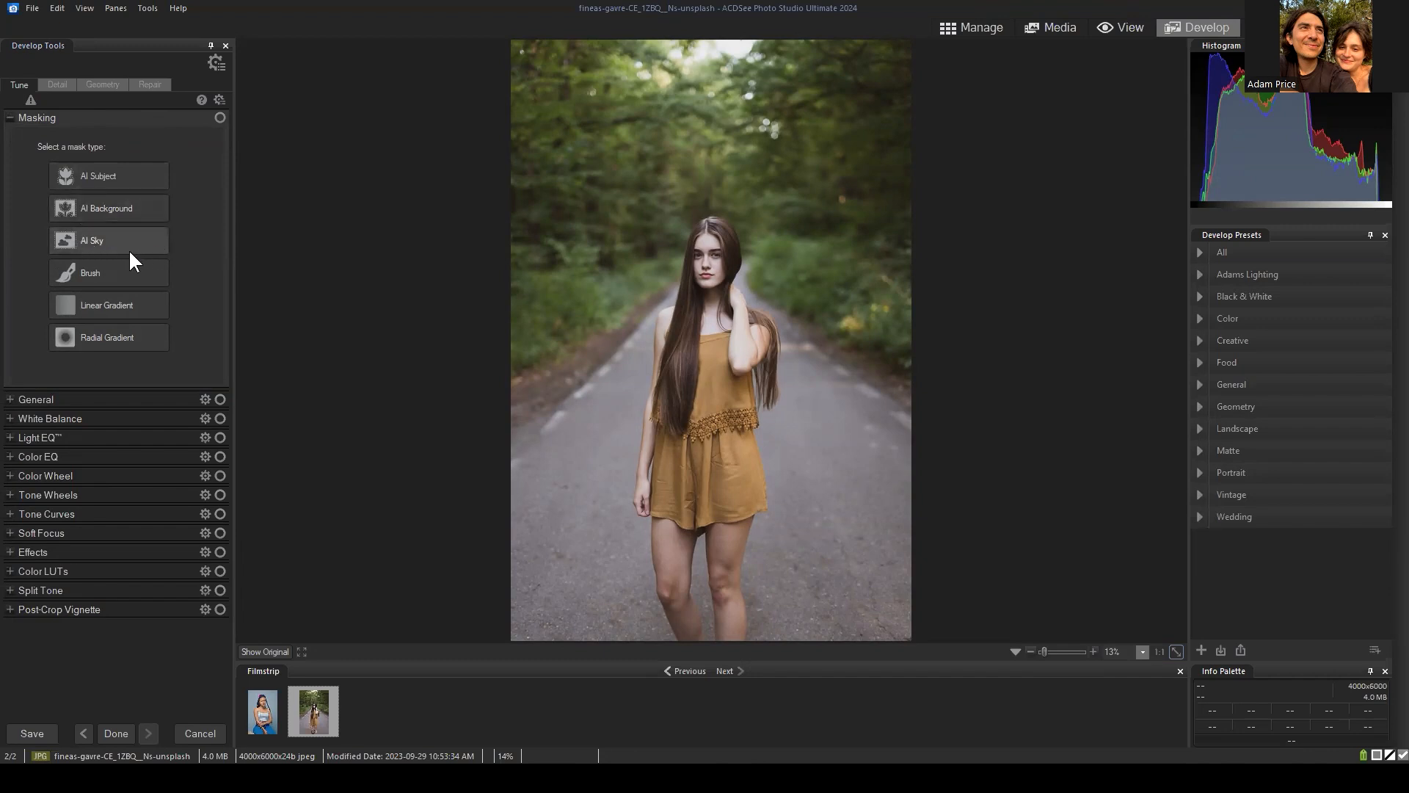
pyautogui.click(90, 273)
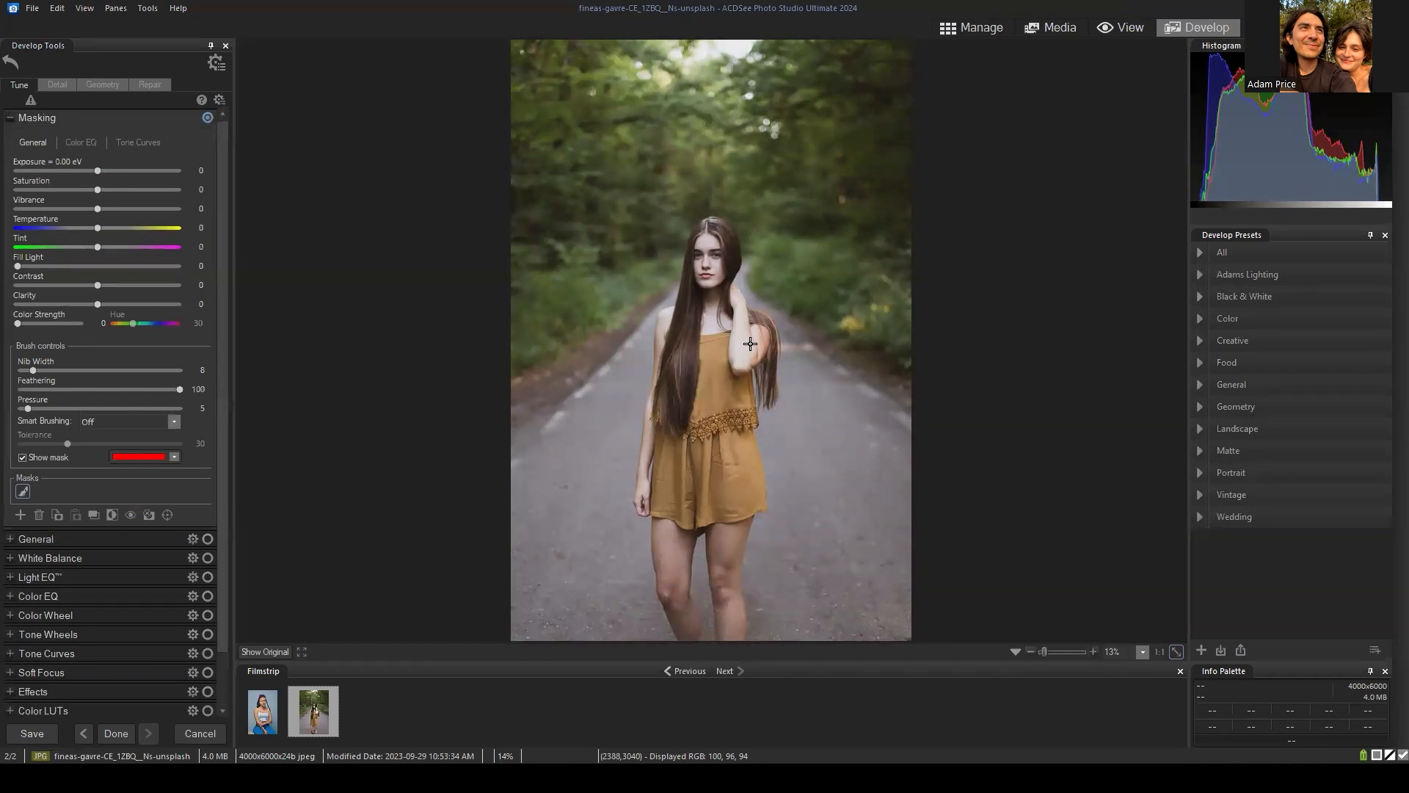
pyautogui.scroll(10, 745, 345)
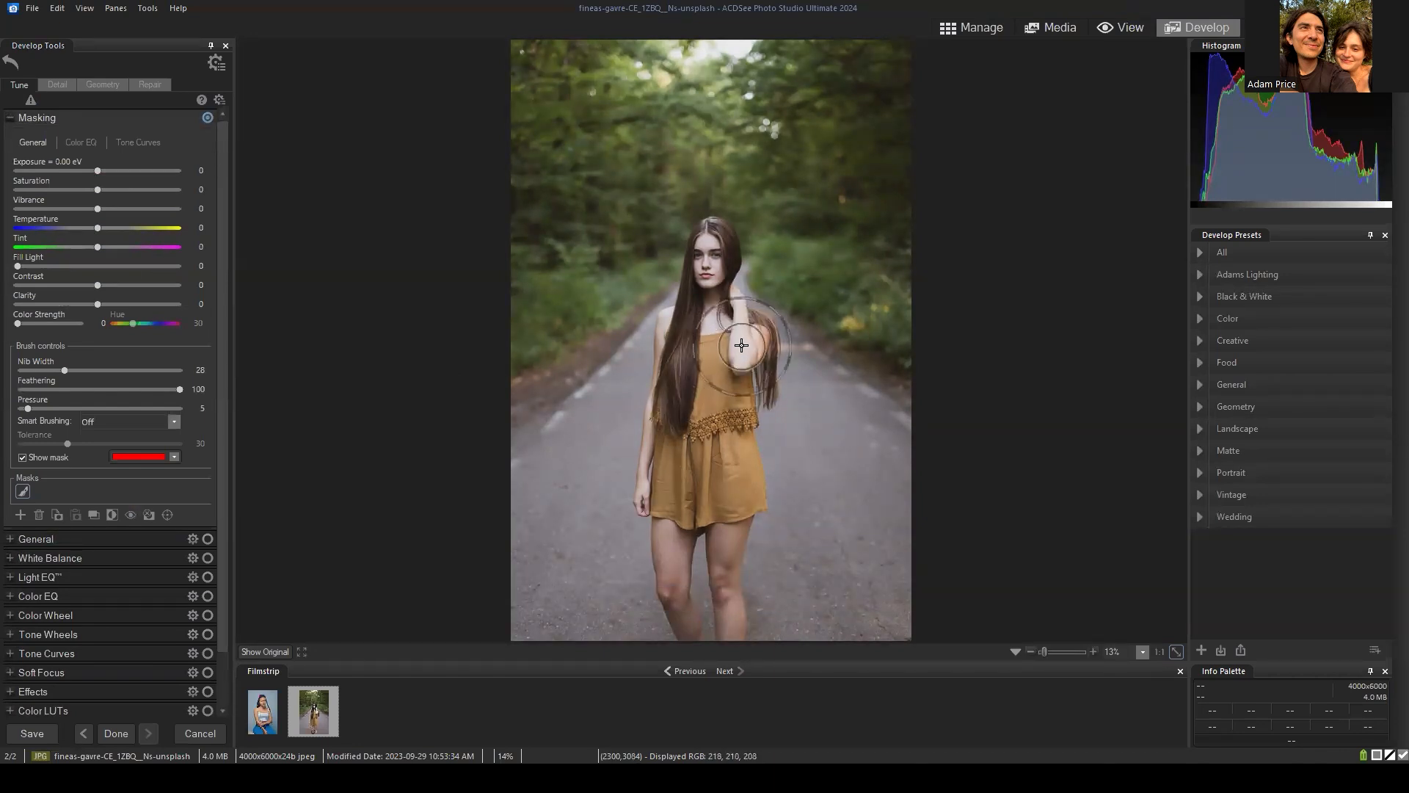
pyautogui.scroll(-4, 742, 345)
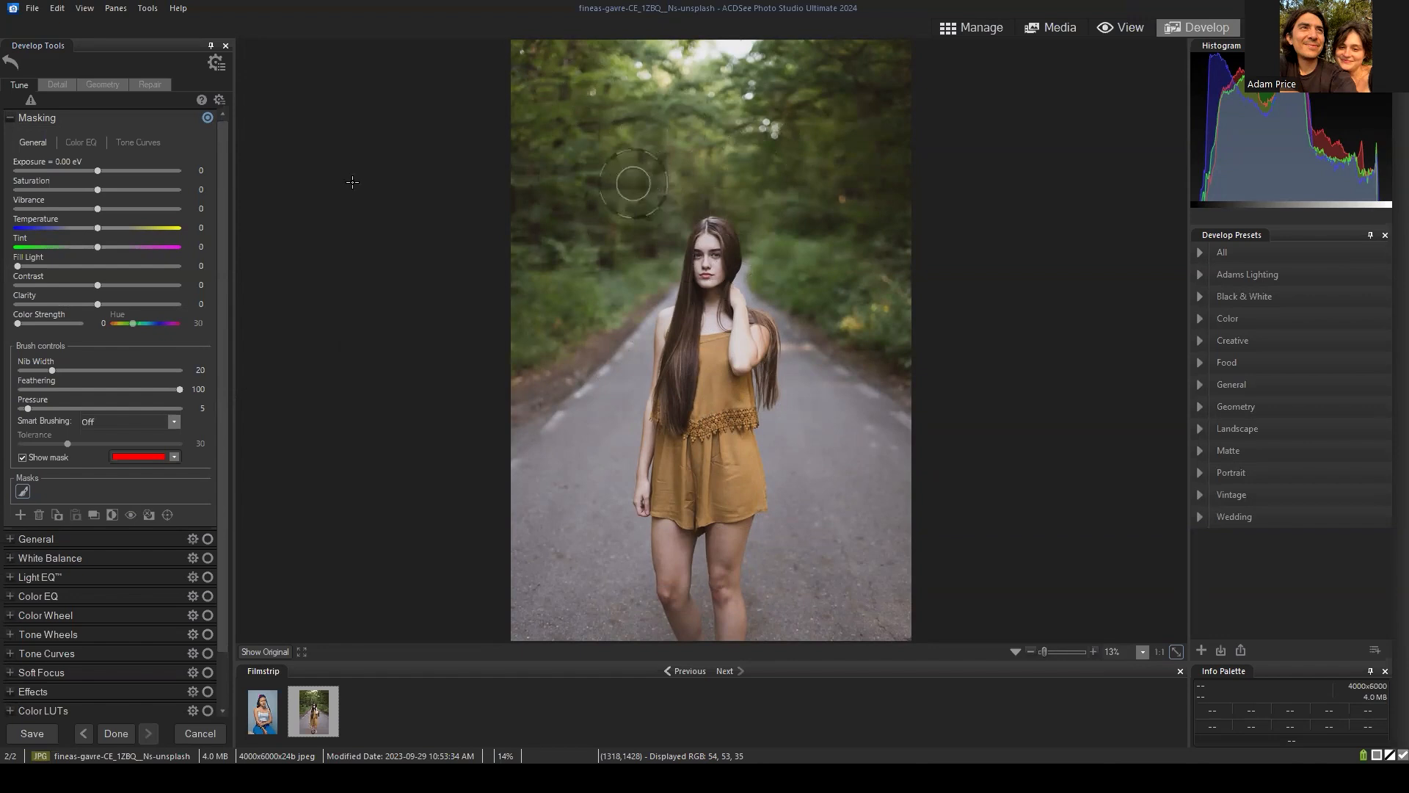
pyautogui.click(76, 142)
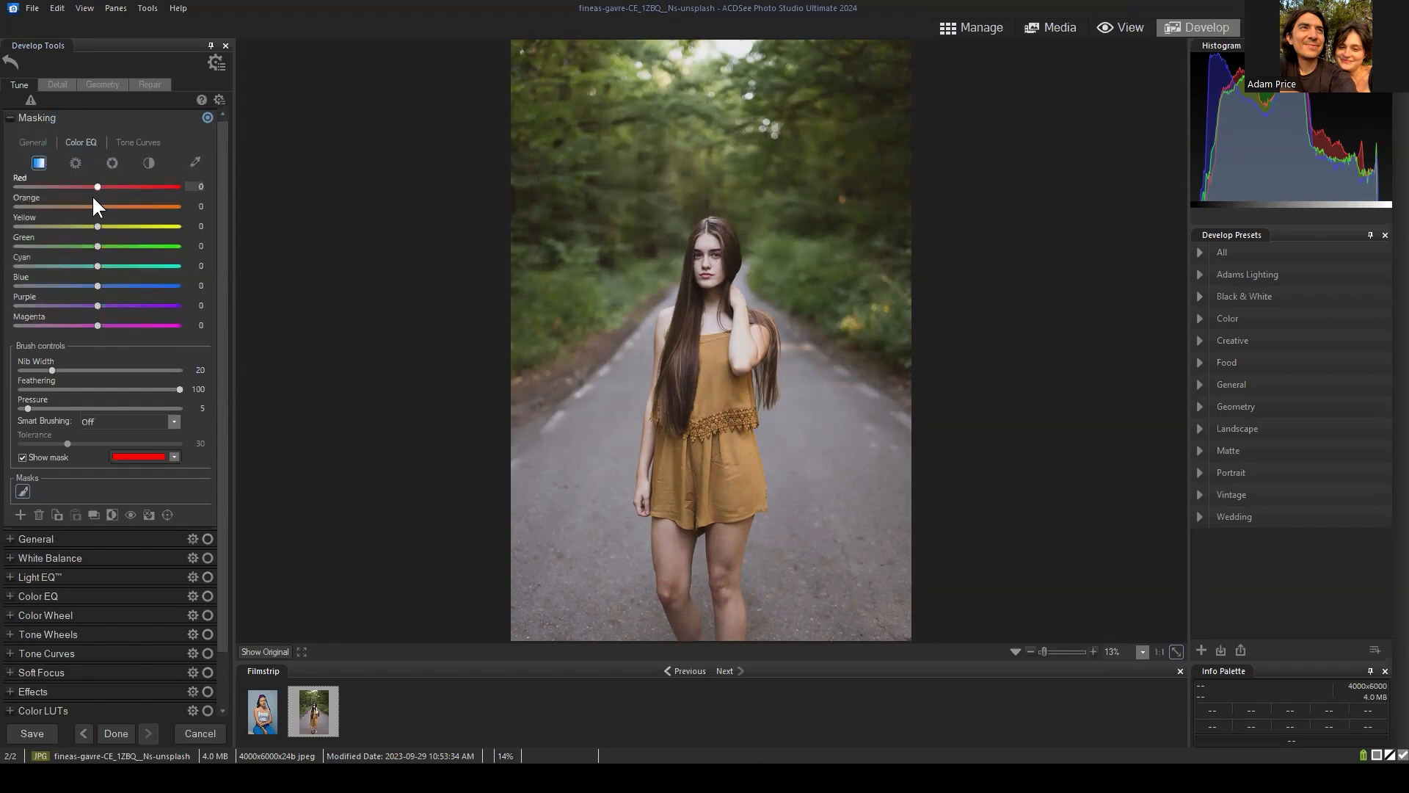
pyautogui.click(111, 162)
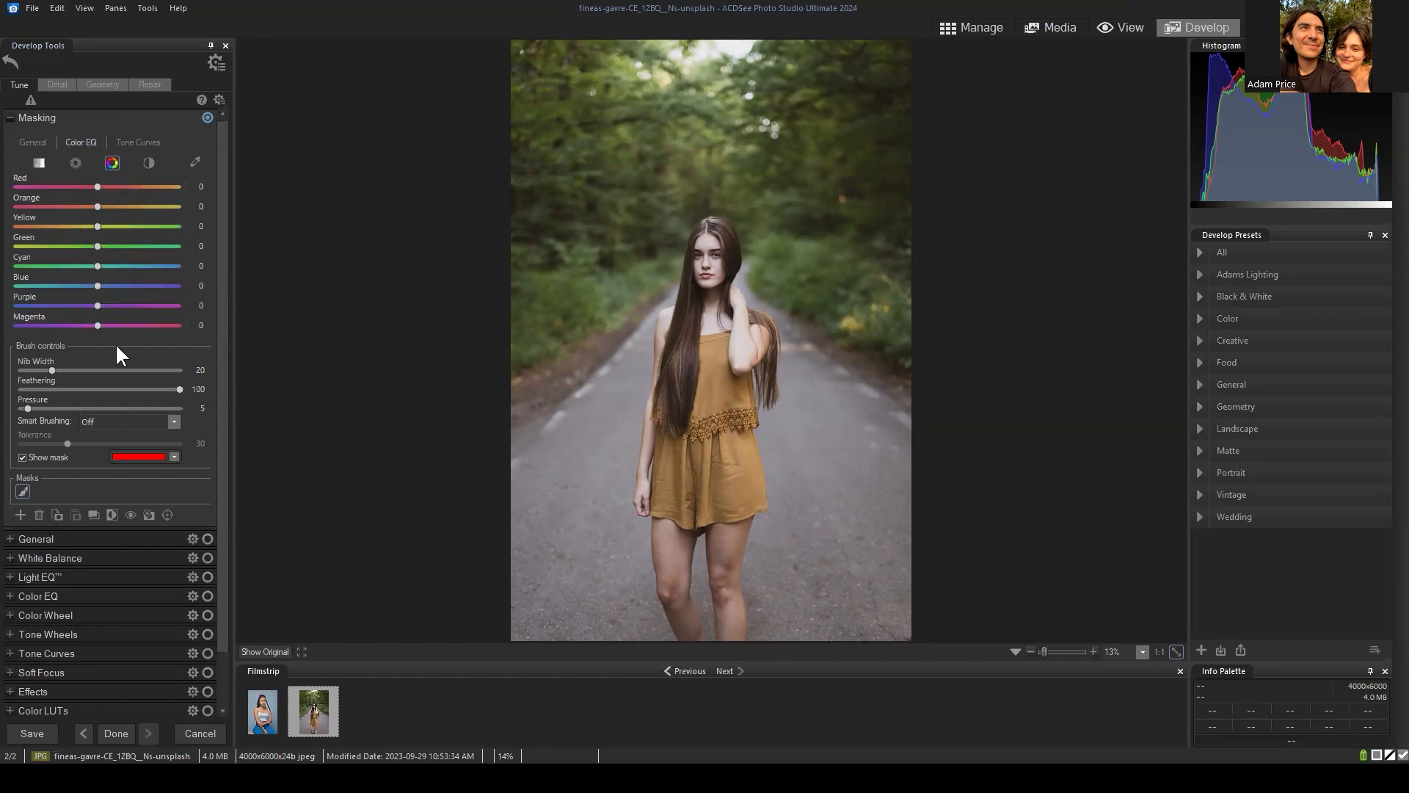
# Try shifting the yellow, green, cyan and orange hues in the mask's Color EQ and reset each to 0.
pyautogui.moveTo(94, 226); pyautogui.dragTo(195, 230)
pyautogui.doubleClick(118, 228)
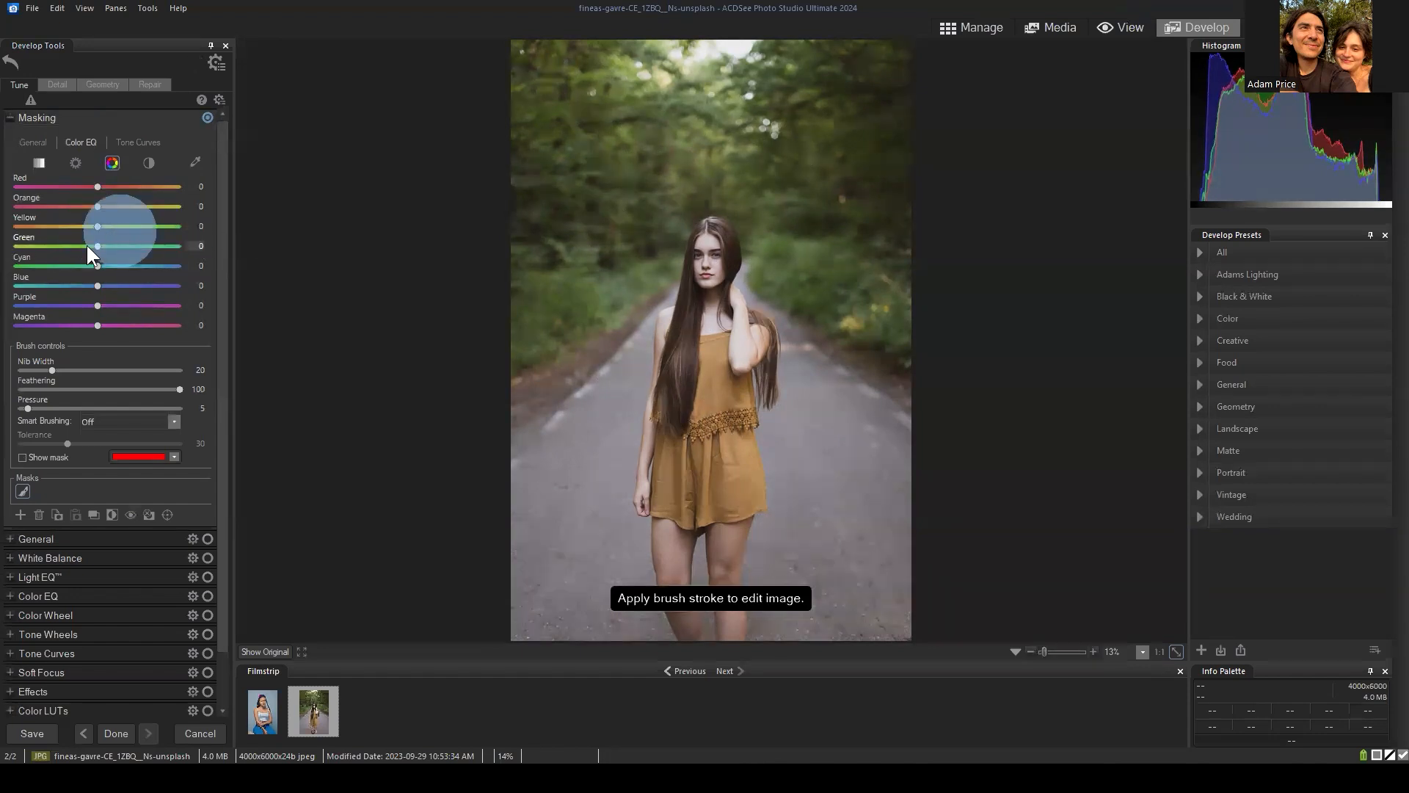
pyautogui.moveTo(99, 246); pyautogui.dragTo(16, 250)
pyautogui.click(70, 264)
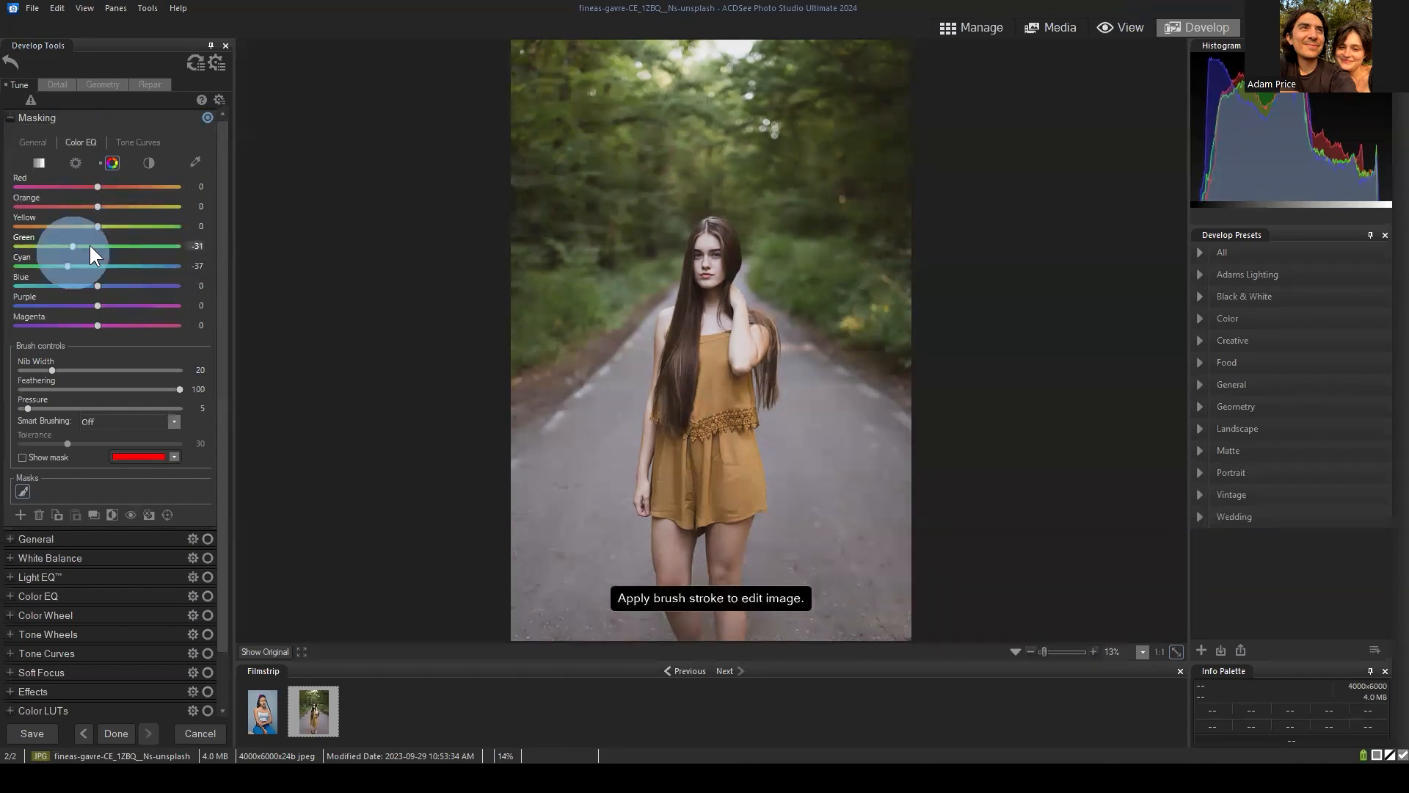
pyautogui.doubleClick(88, 245)
pyautogui.moveTo(103, 207); pyautogui.dragTo(195, 208)
pyautogui.doubleClick(86, 207)
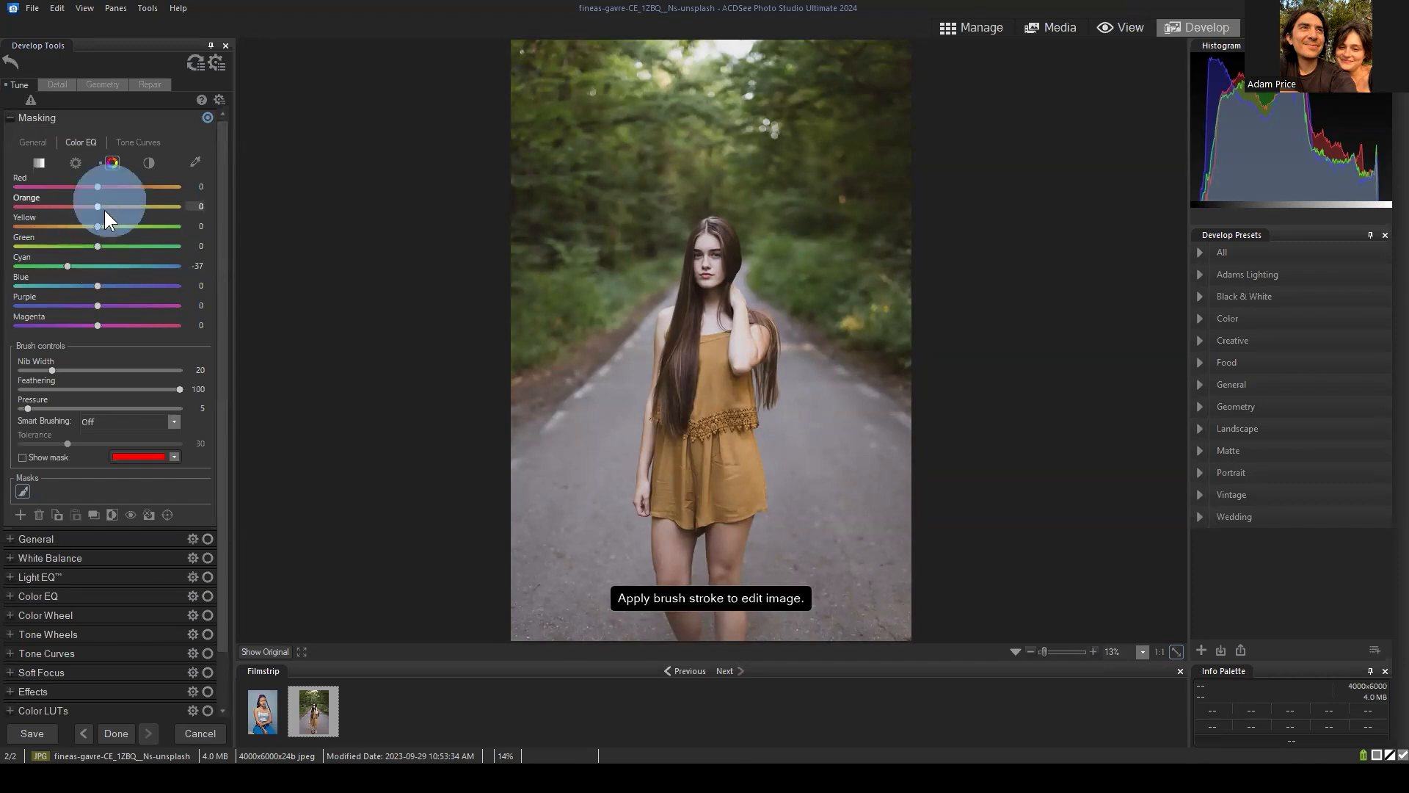
pyautogui.doubleClick(82, 263)
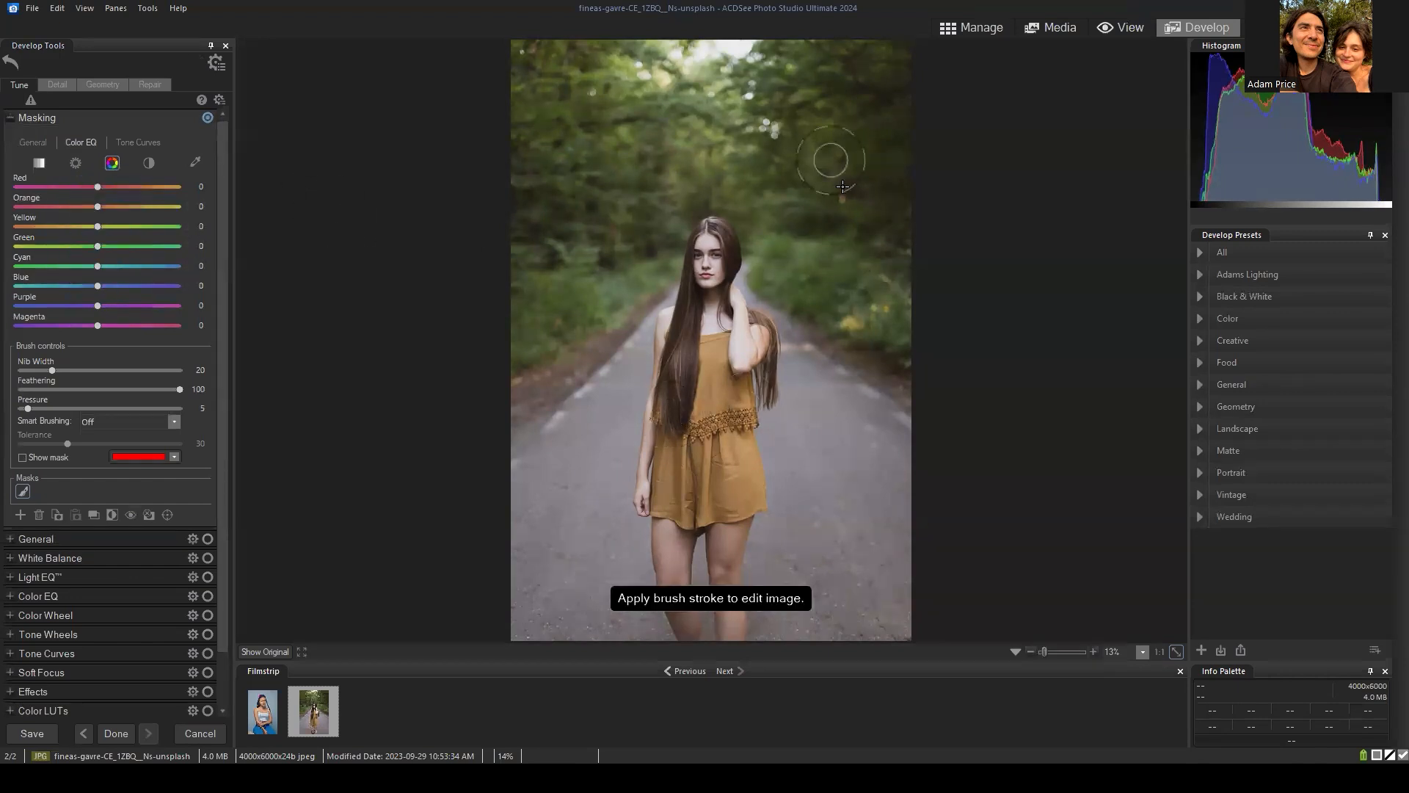
# Paint the mask over the whole woman with a nib width of 27, using the red mask overlay as a guide, and hide the overlay.
pyautogui.scroll(7, 653, 231)
pyautogui.scroll(-10, 654, 231)
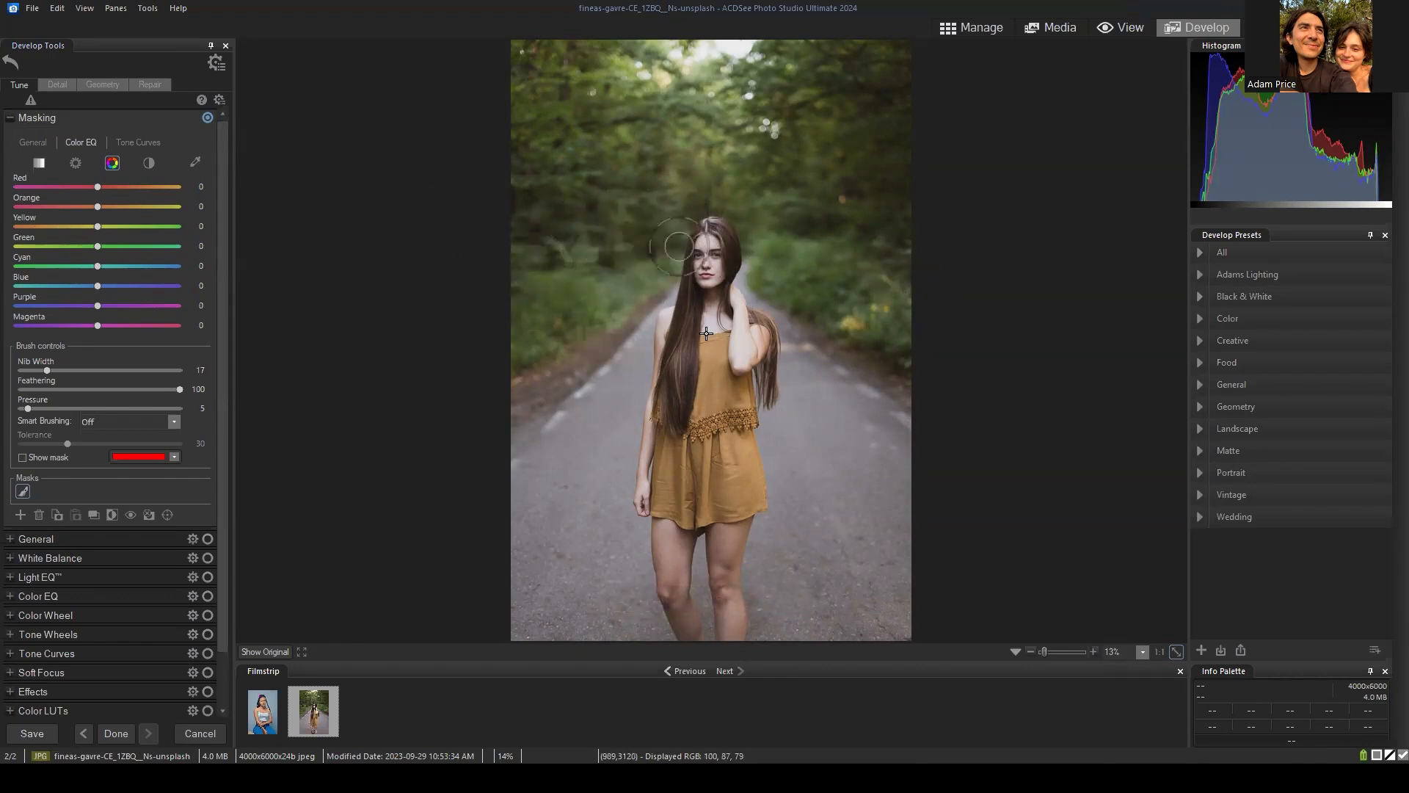
pyautogui.scroll(10, 631, 314)
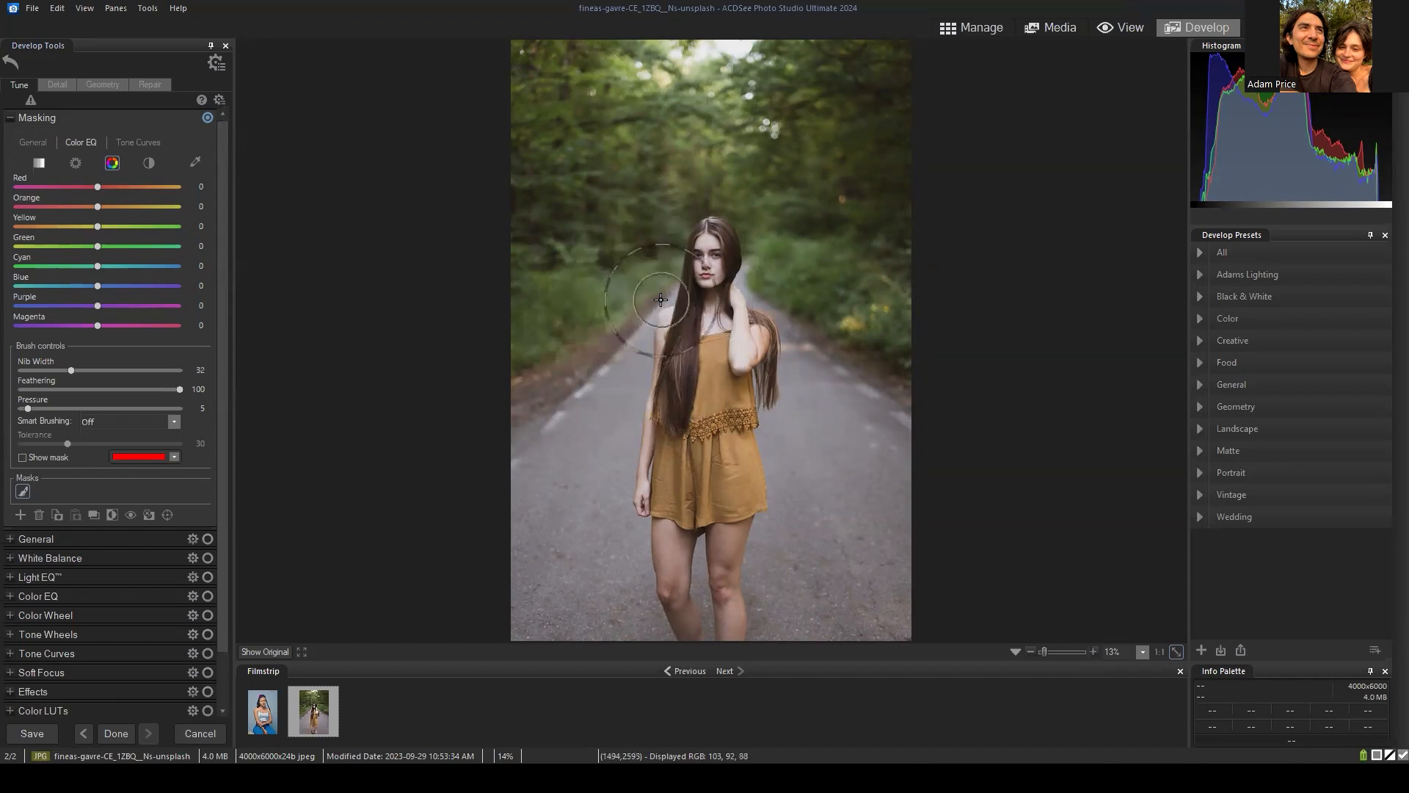
pyautogui.click(688, 387)
pyautogui.moveTo(645, 377)
pyautogui.mouseDown()
pyautogui.moveTo(676, 451)
pyautogui.moveTo(687, 342)
pyautogui.moveTo(655, 368)
pyautogui.mouseUp()
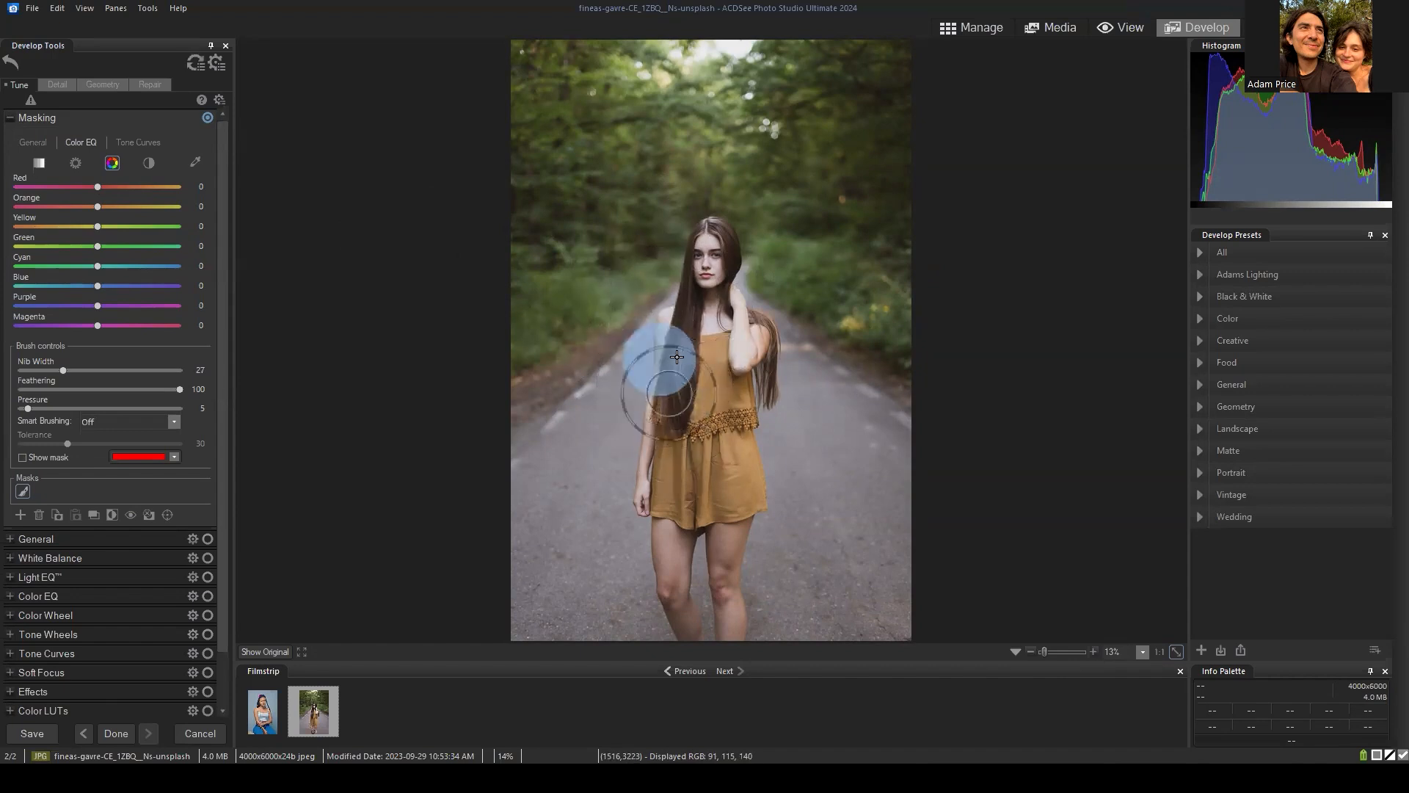
pyautogui.click(20, 457)
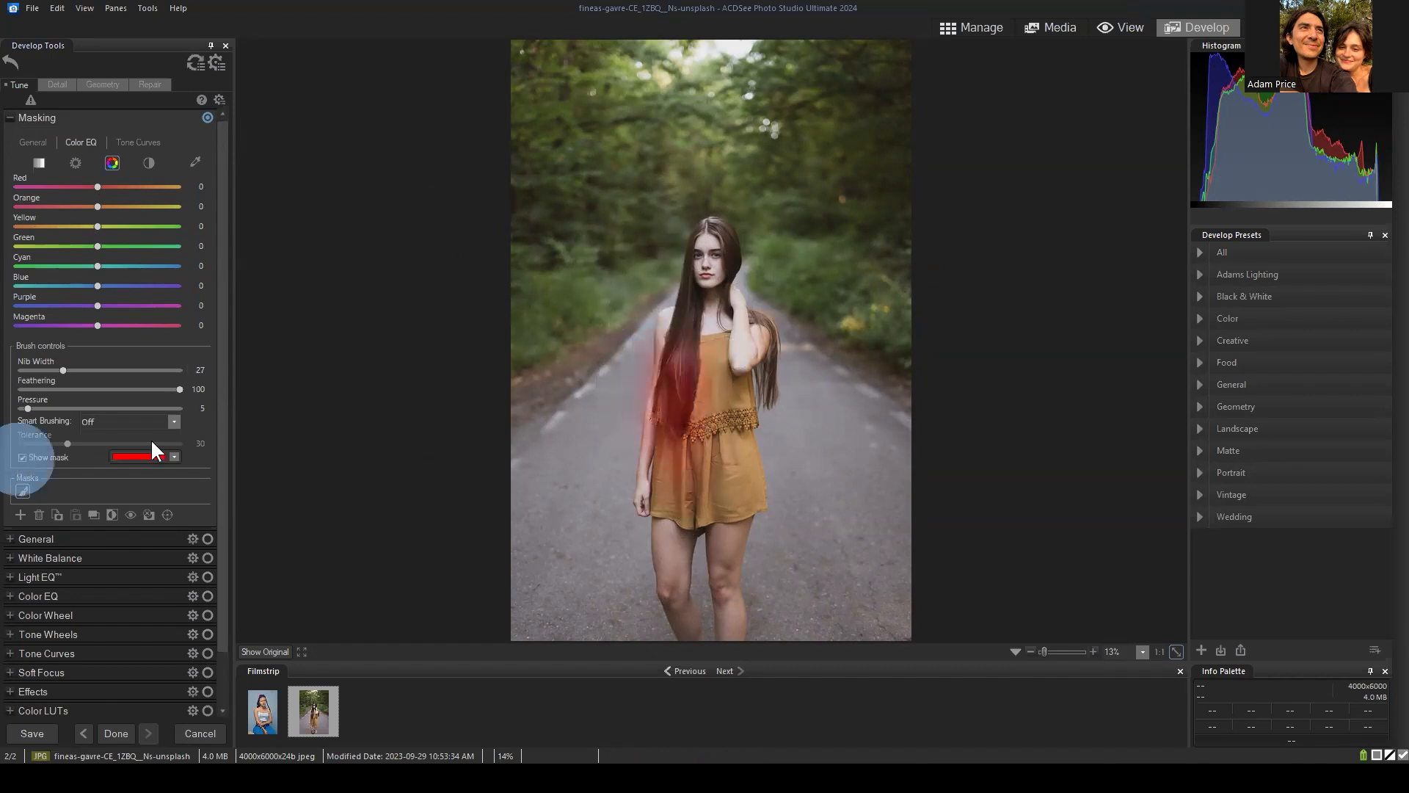
pyautogui.moveTo(709, 342)
pyautogui.mouseDown()
pyautogui.moveTo(734, 411)
pyautogui.moveTo(756, 344)
pyautogui.moveTo(771, 411)
pyautogui.moveTo(651, 424)
pyautogui.moveTo(632, 543)
pyautogui.moveTo(617, 488)
pyautogui.moveTo(690, 248)
pyautogui.moveTo(737, 297)
pyautogui.moveTo(774, 440)
pyautogui.moveTo(749, 550)
pyautogui.moveTo(757, 479)
pyautogui.moveTo(674, 304)
pyautogui.moveTo(689, 532)
pyautogui.moveTo(727, 264)
pyautogui.moveTo(677, 508)
pyautogui.moveTo(695, 229)
pyautogui.moveTo(749, 504)
pyautogui.moveTo(731, 411)
pyautogui.moveTo(770, 330)
pyautogui.moveTo(720, 492)
pyautogui.moveTo(690, 499)
pyautogui.moveTo(657, 333)
pyautogui.mouseUp()
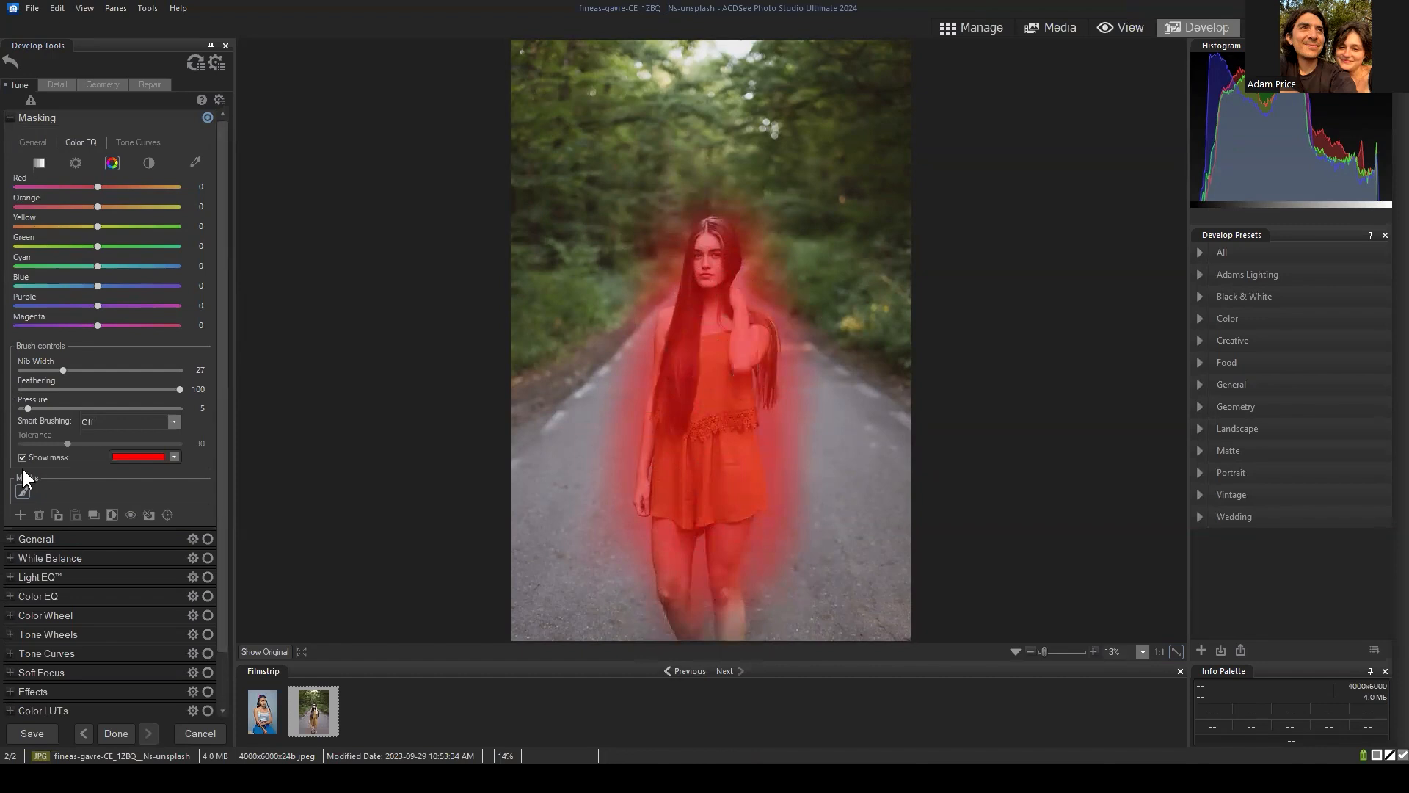
pyautogui.moveTo(732, 449)
pyautogui.mouseDown()
pyautogui.moveTo(701, 330)
pyautogui.moveTo(711, 532)
pyautogui.moveTo(733, 245)
pyautogui.moveTo(685, 598)
pyautogui.moveTo(701, 592)
pyautogui.moveTo(693, 601)
pyautogui.moveTo(732, 627)
pyautogui.mouseUp()
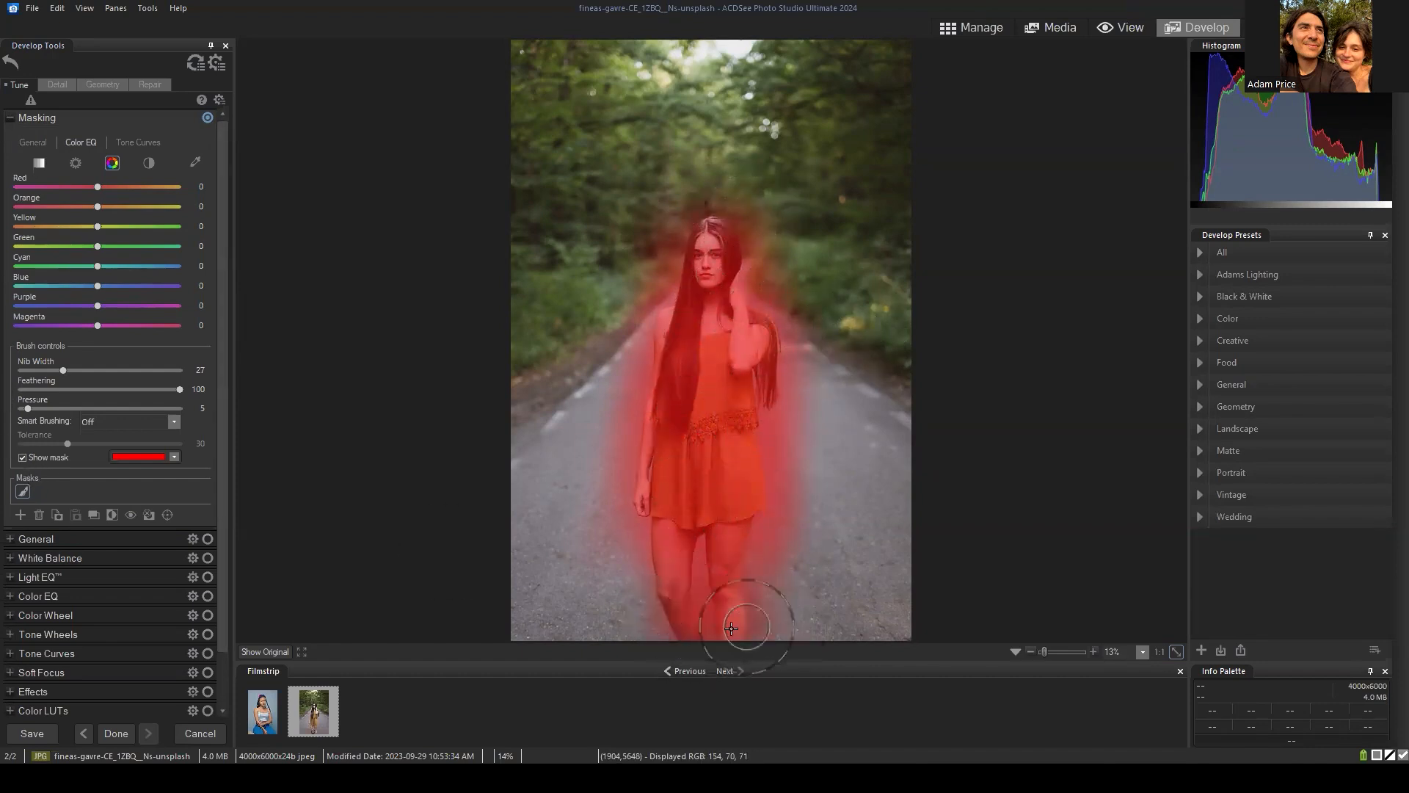
pyautogui.click(21, 457)
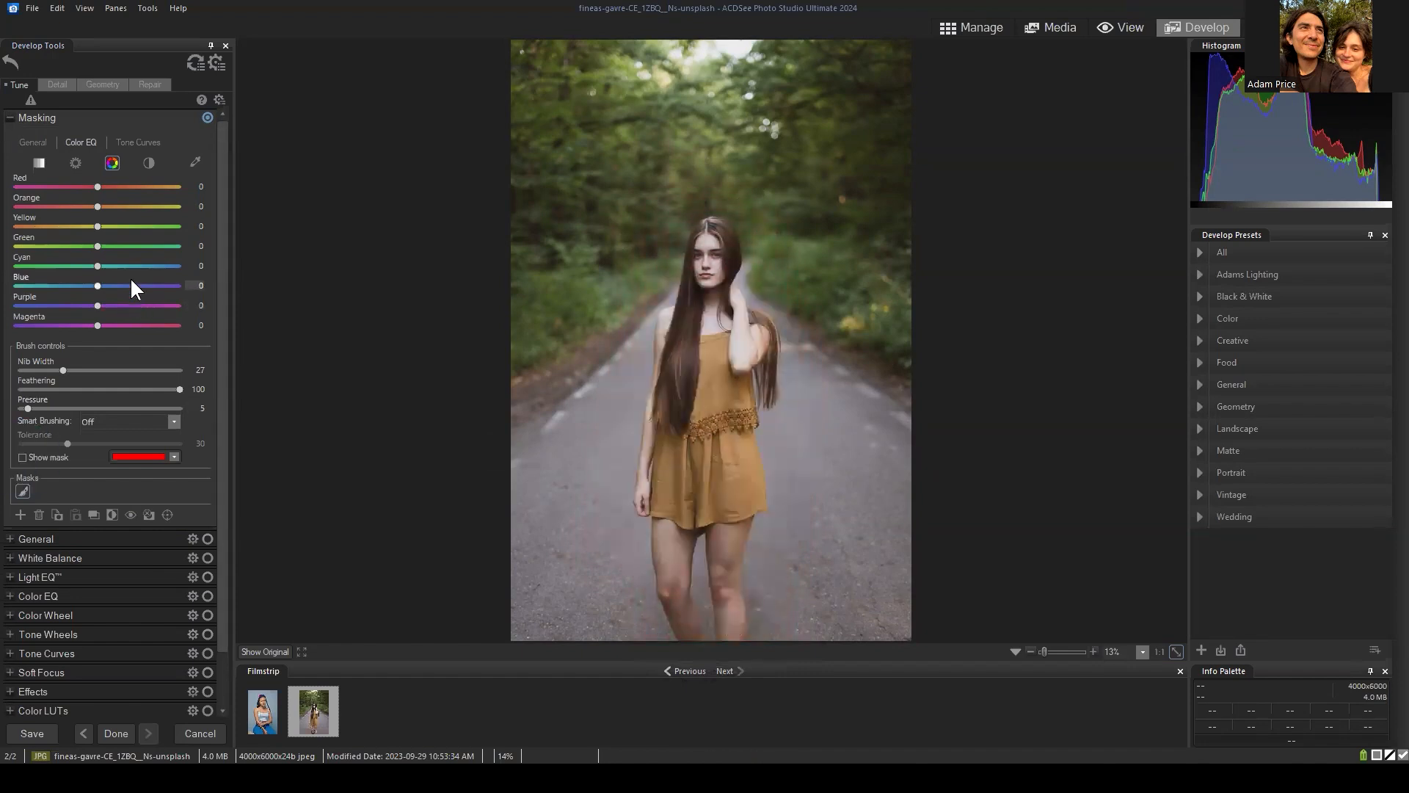
# Test the yellow and orange hue shifts on the masked woman, leaving yellow at 0 and orange at 100.
pyautogui.moveTo(101, 220); pyautogui.dragTo(312, 232)
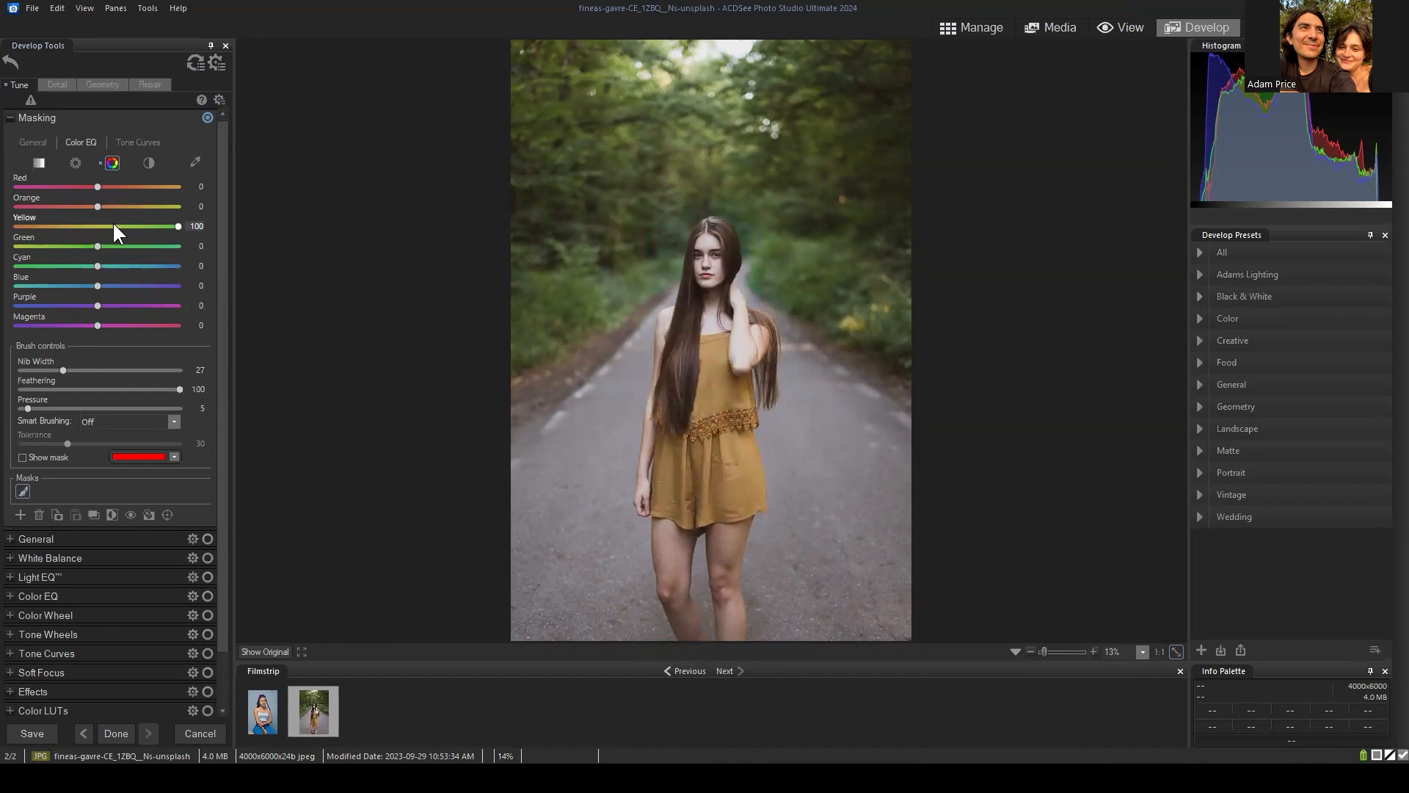
pyautogui.doubleClick(113, 222)
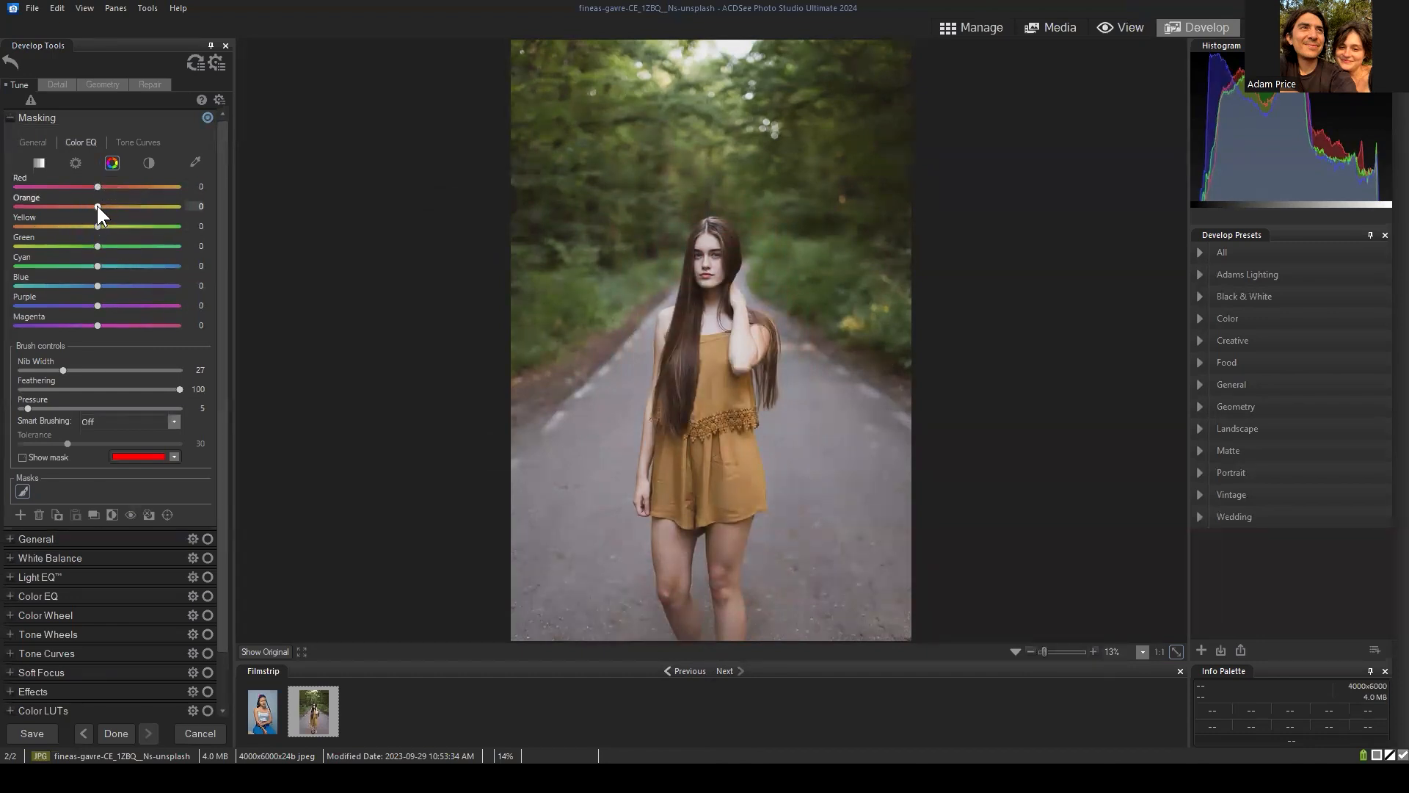
pyautogui.moveTo(97, 206); pyautogui.dragTo(330, 226)
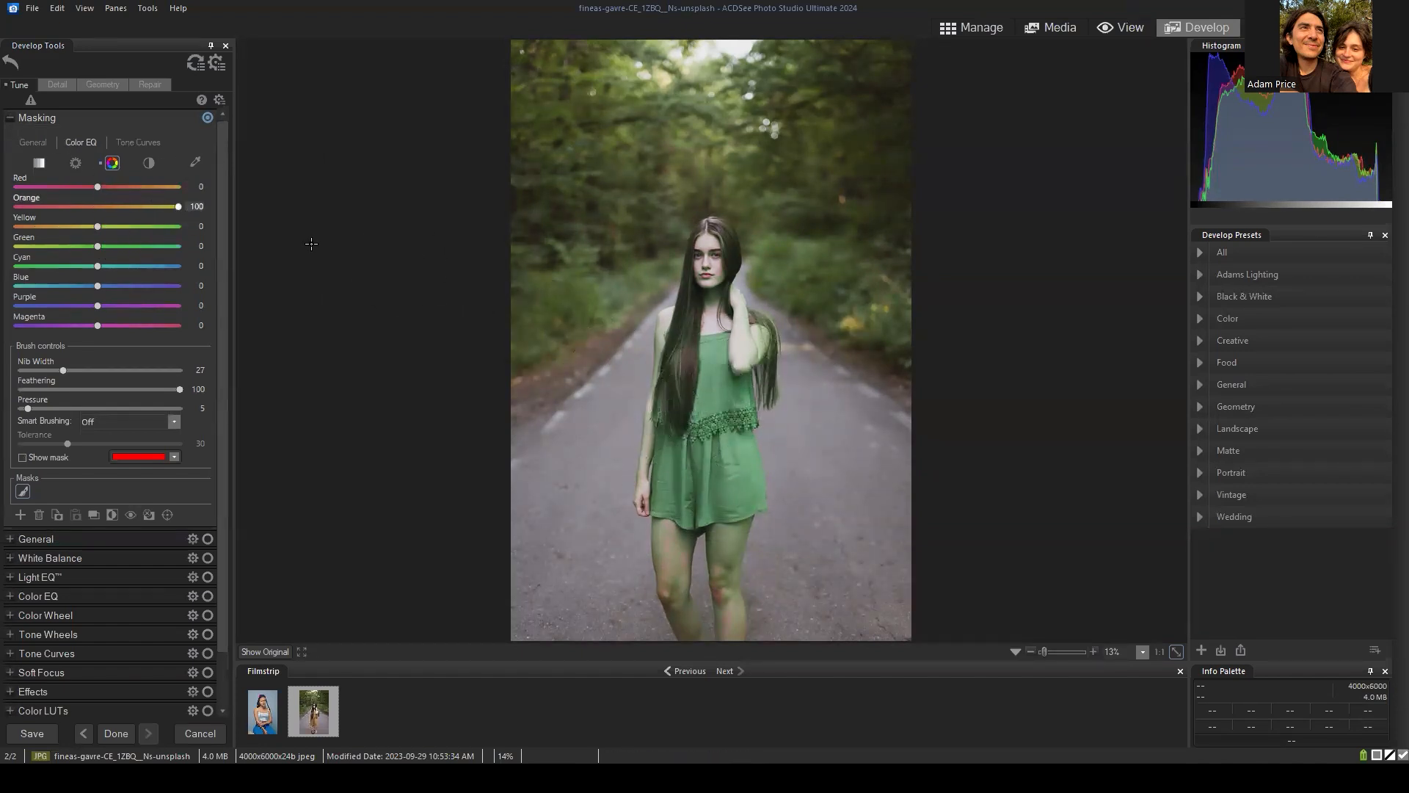
pyautogui.moveTo(174, 206); pyautogui.dragTo(4, 210)
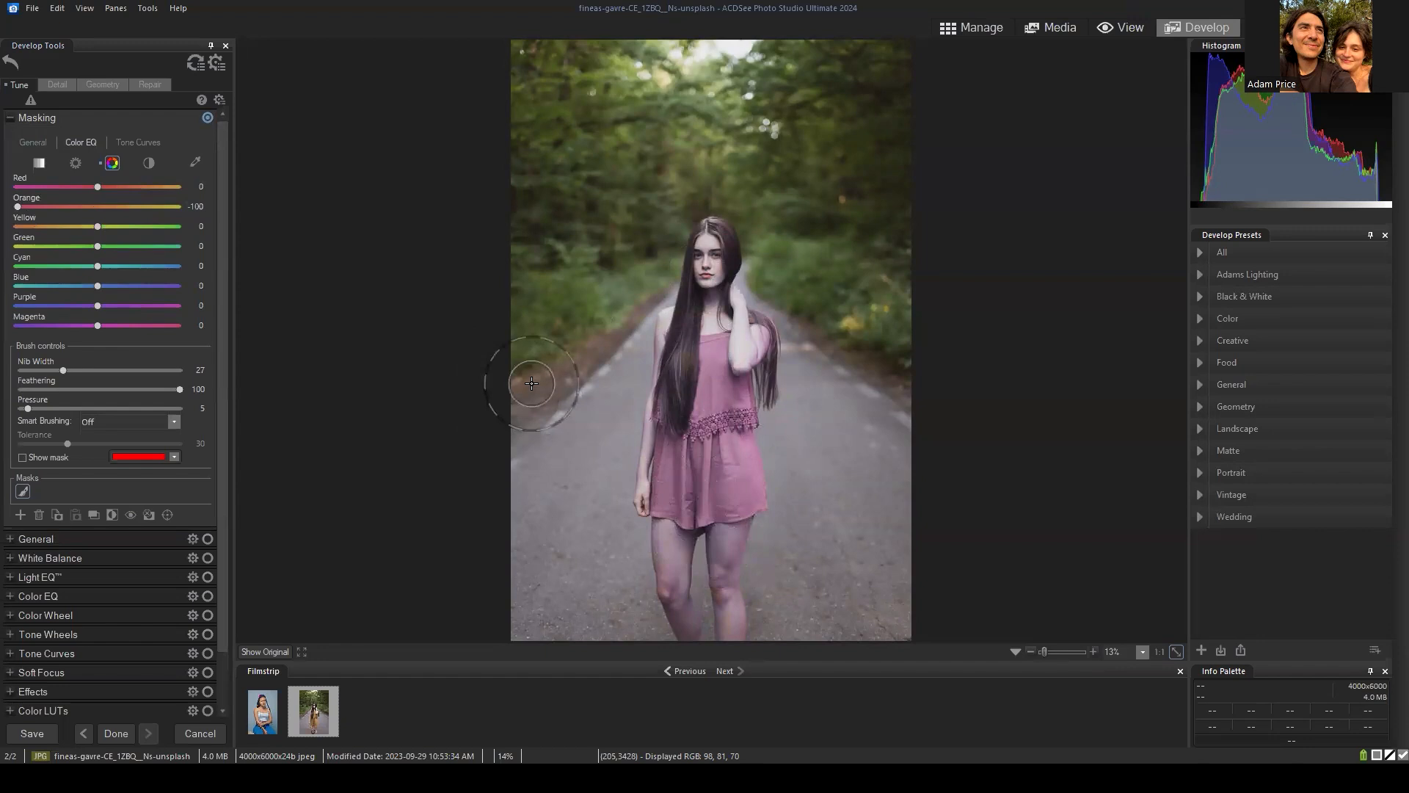
pyautogui.moveTo(108, 206); pyautogui.dragTo(337, 218)
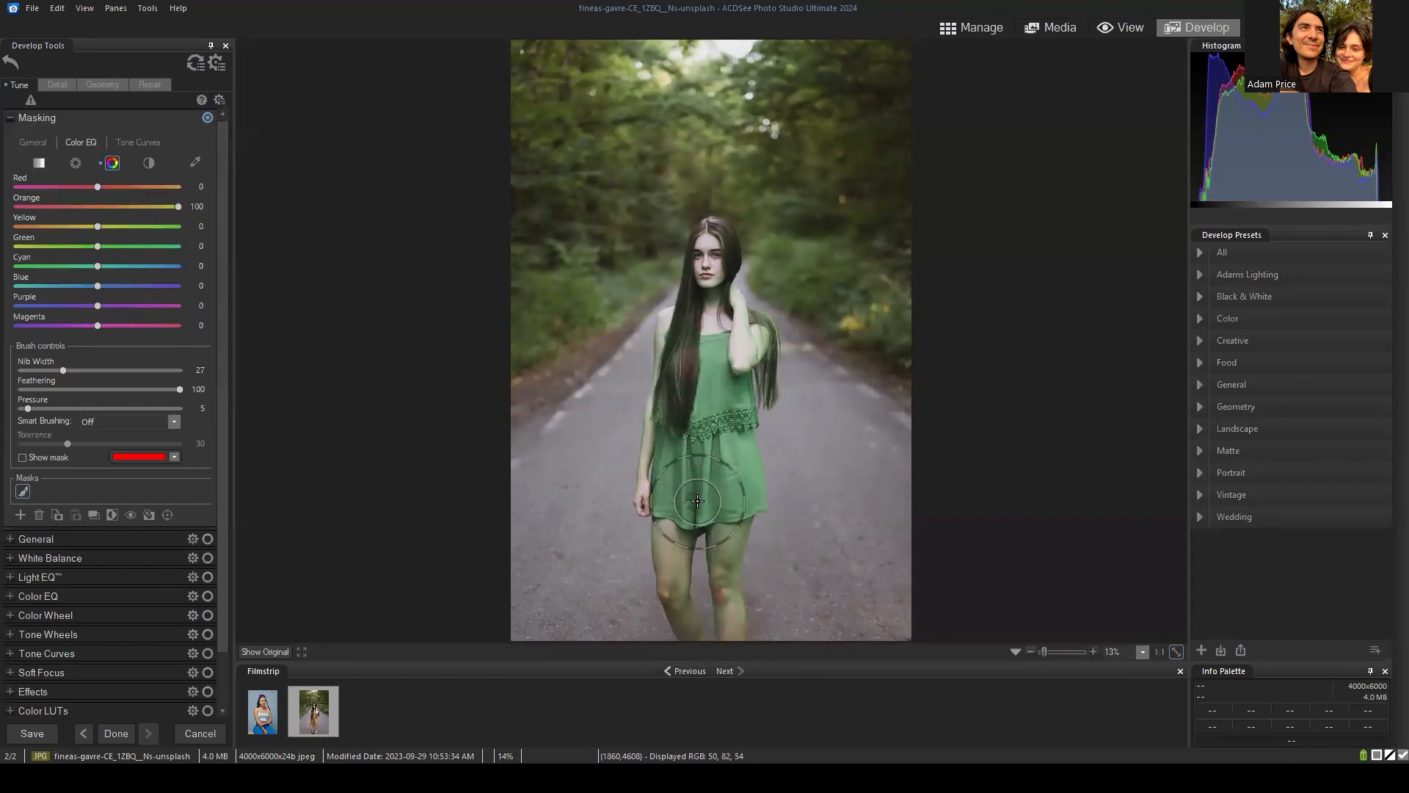
# Restrict the mask through Pixel Targeting to a narrow orange Color Range with Smoothness 33, and reduce the brush nib width to 11.
pyautogui.moveTo(22, 490)
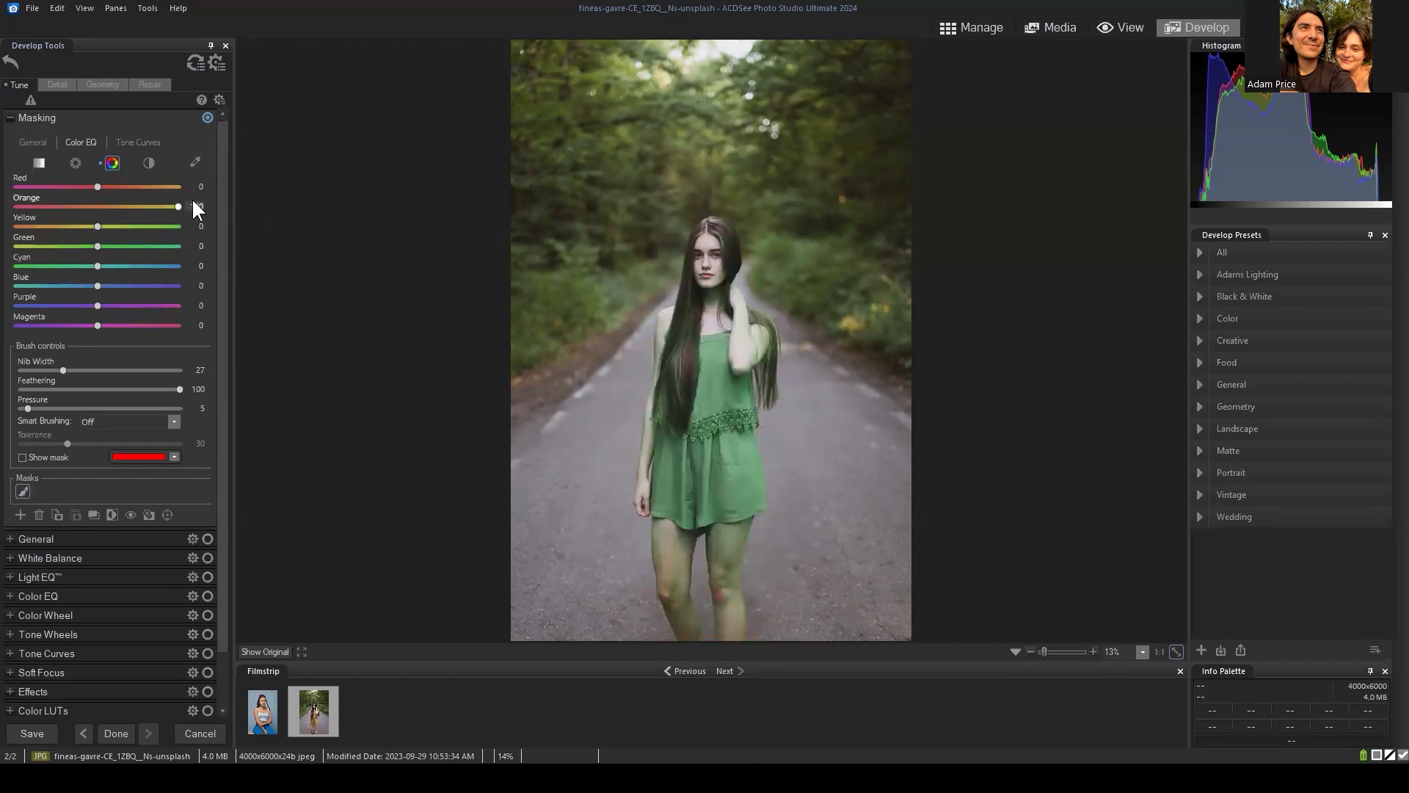
pyautogui.click(166, 513)
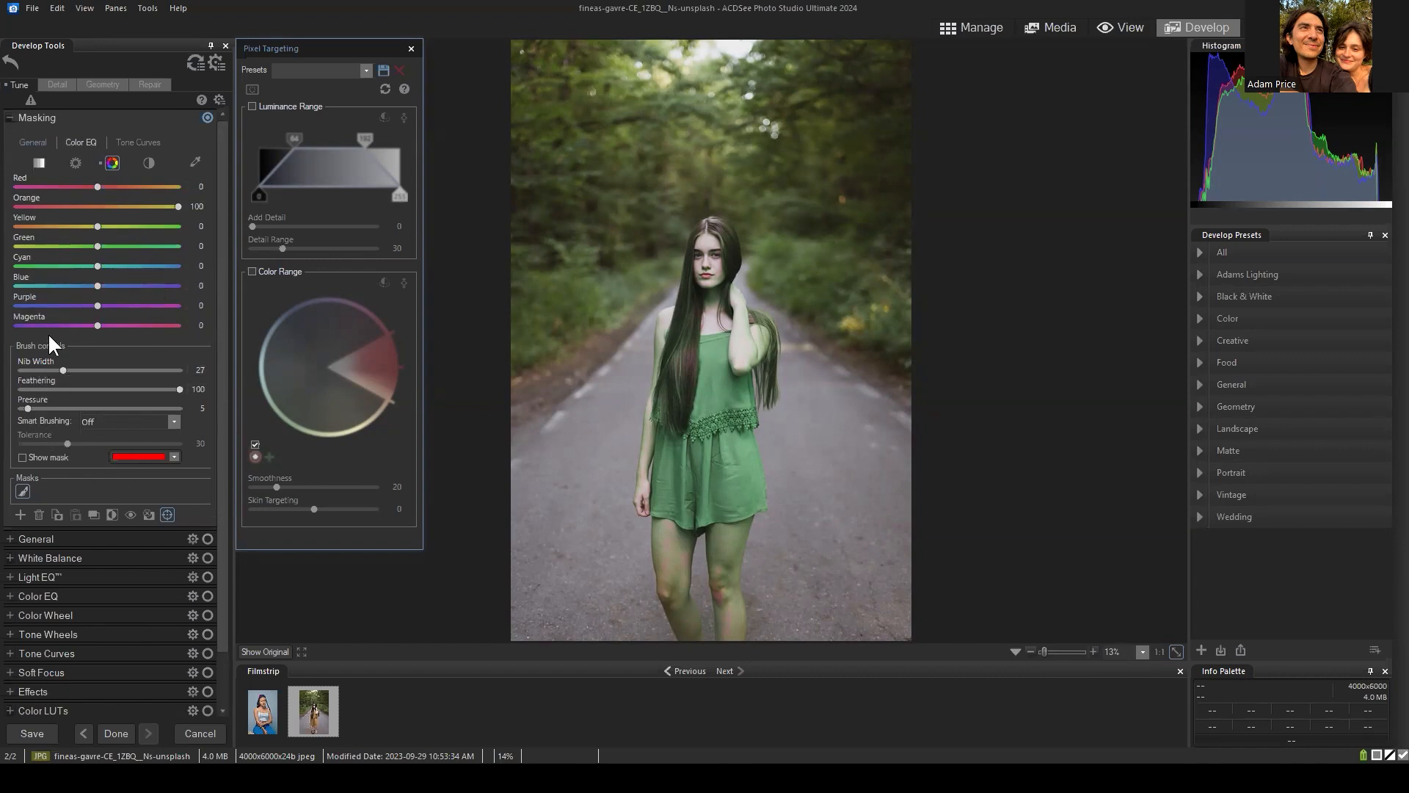
pyautogui.click(251, 271)
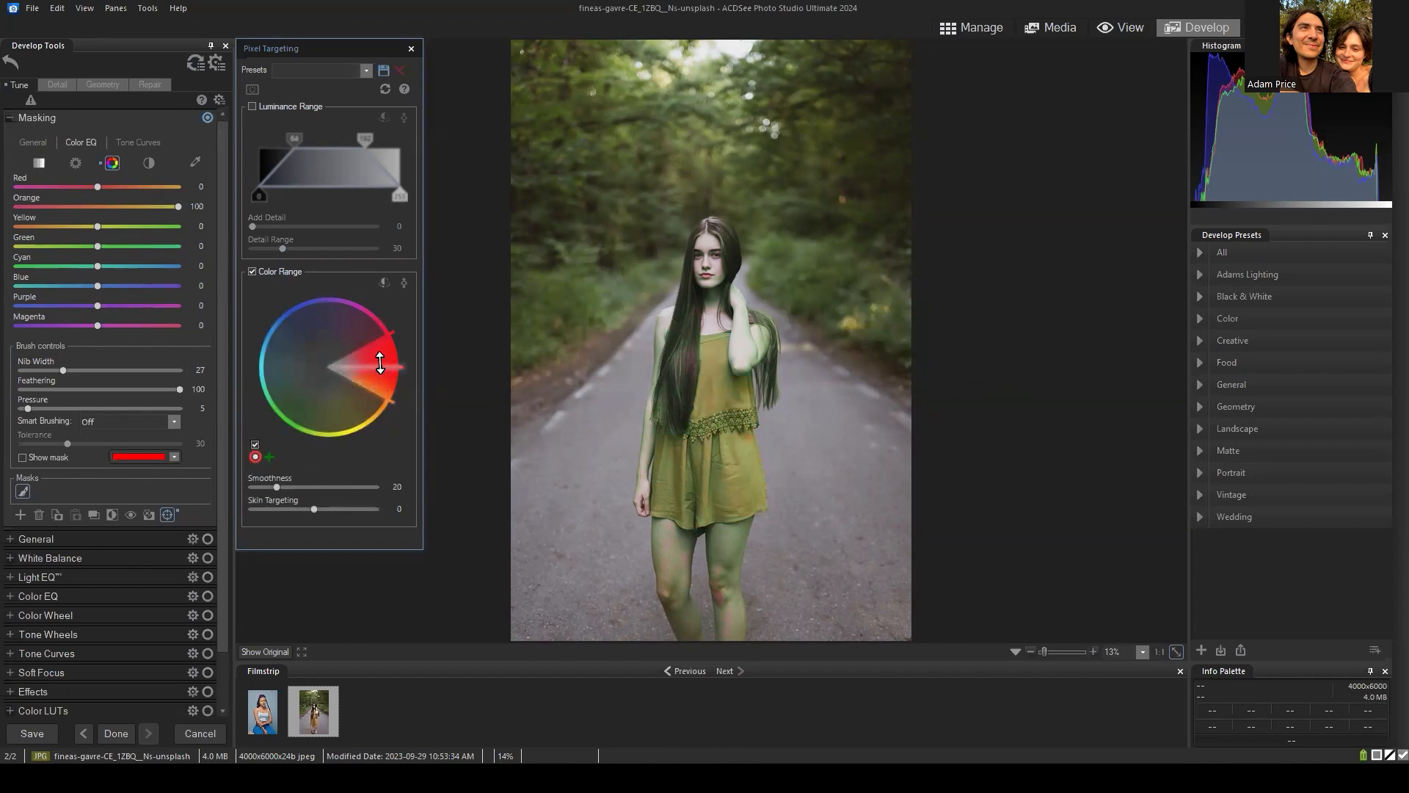
pyautogui.moveTo(381, 364)
pyautogui.mouseDown()
pyautogui.moveTo(362, 403)
pyautogui.moveTo(388, 379)
pyautogui.mouseUp()
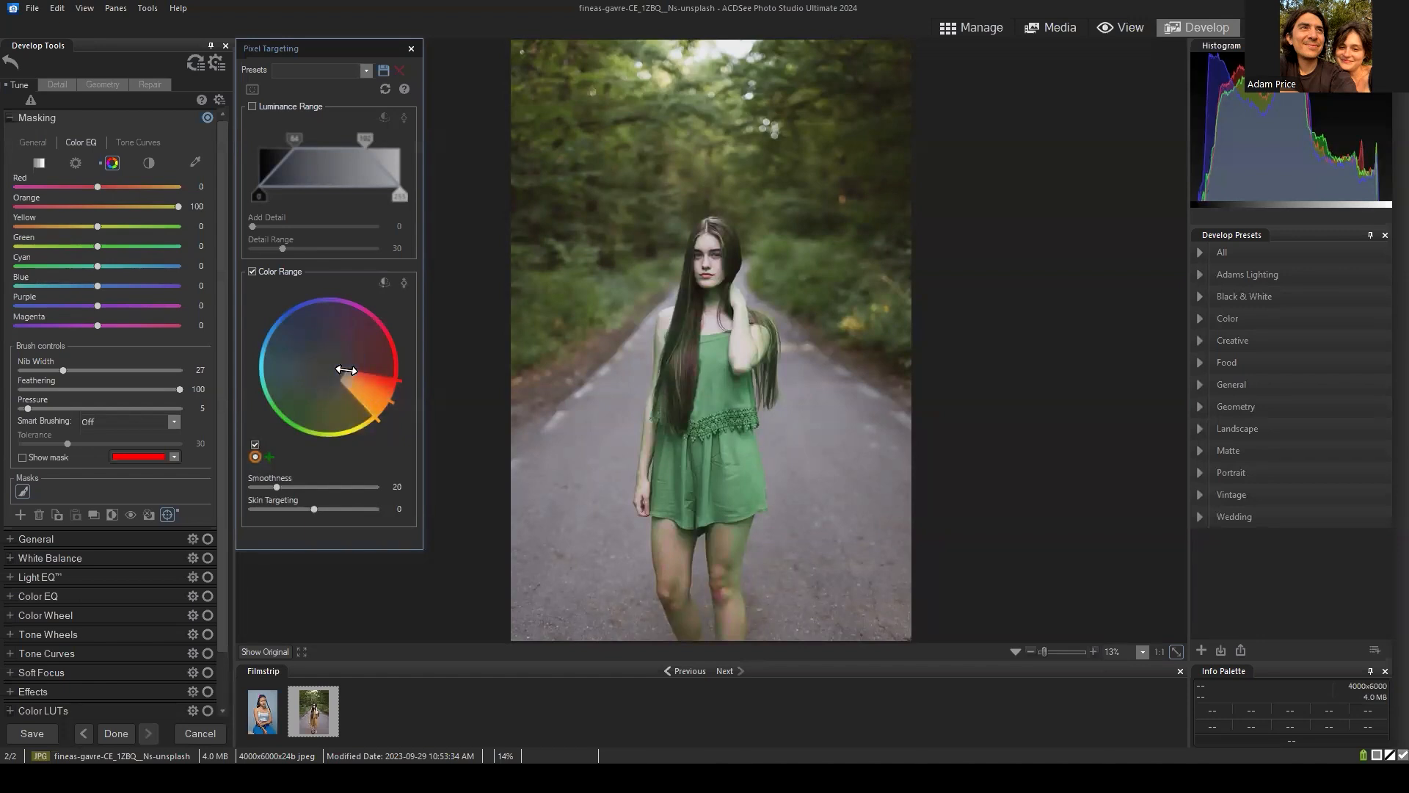
pyautogui.moveTo(348, 370); pyautogui.dragTo(354, 377)
pyautogui.scroll(-8, 789, 323)
pyautogui.click(253, 271)
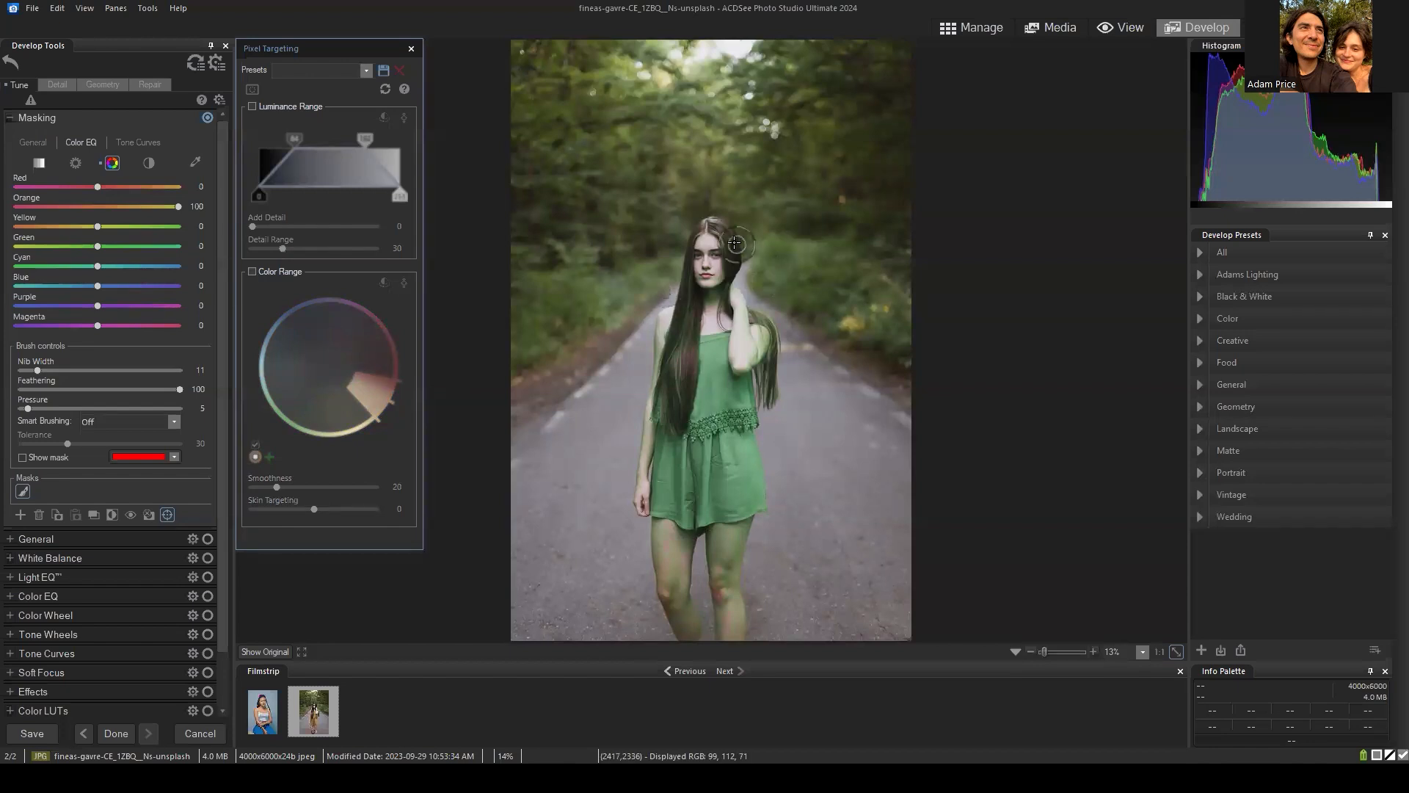
pyautogui.click(251, 270)
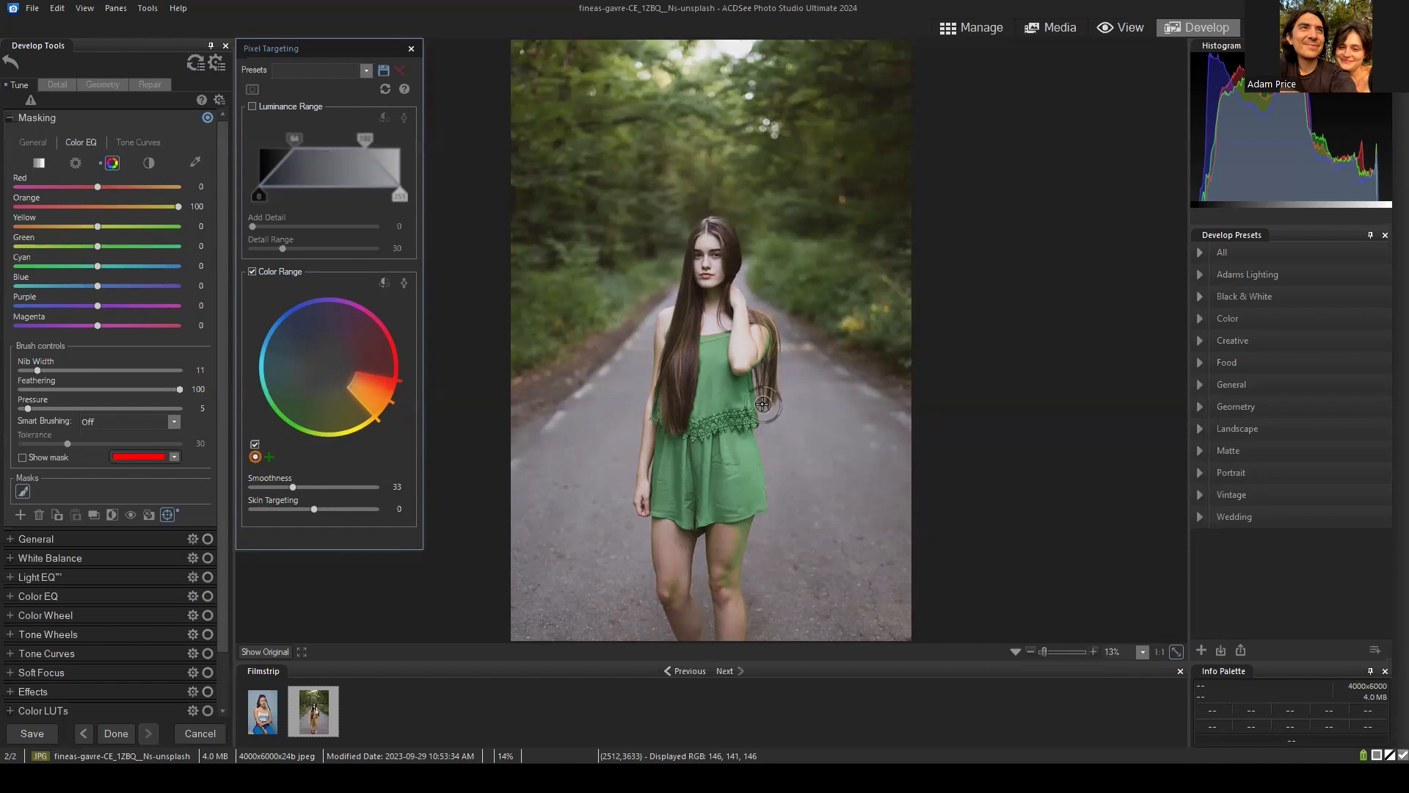
# Close Pixel Targeting, collapse and expand the Masking group, and reopen the brush mask's Pixel Targeting settings.
pyautogui.click(411, 49)
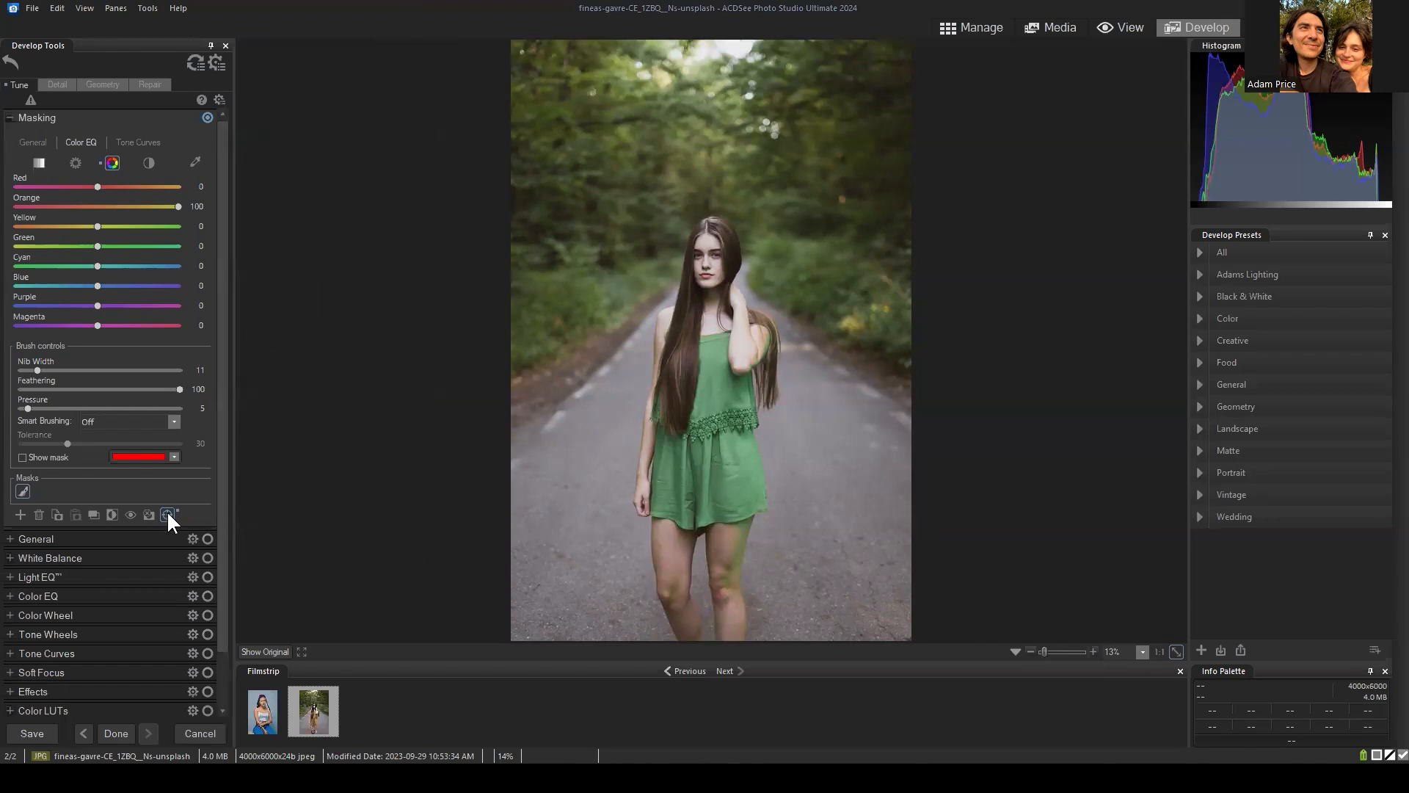
pyautogui.click(10, 119)
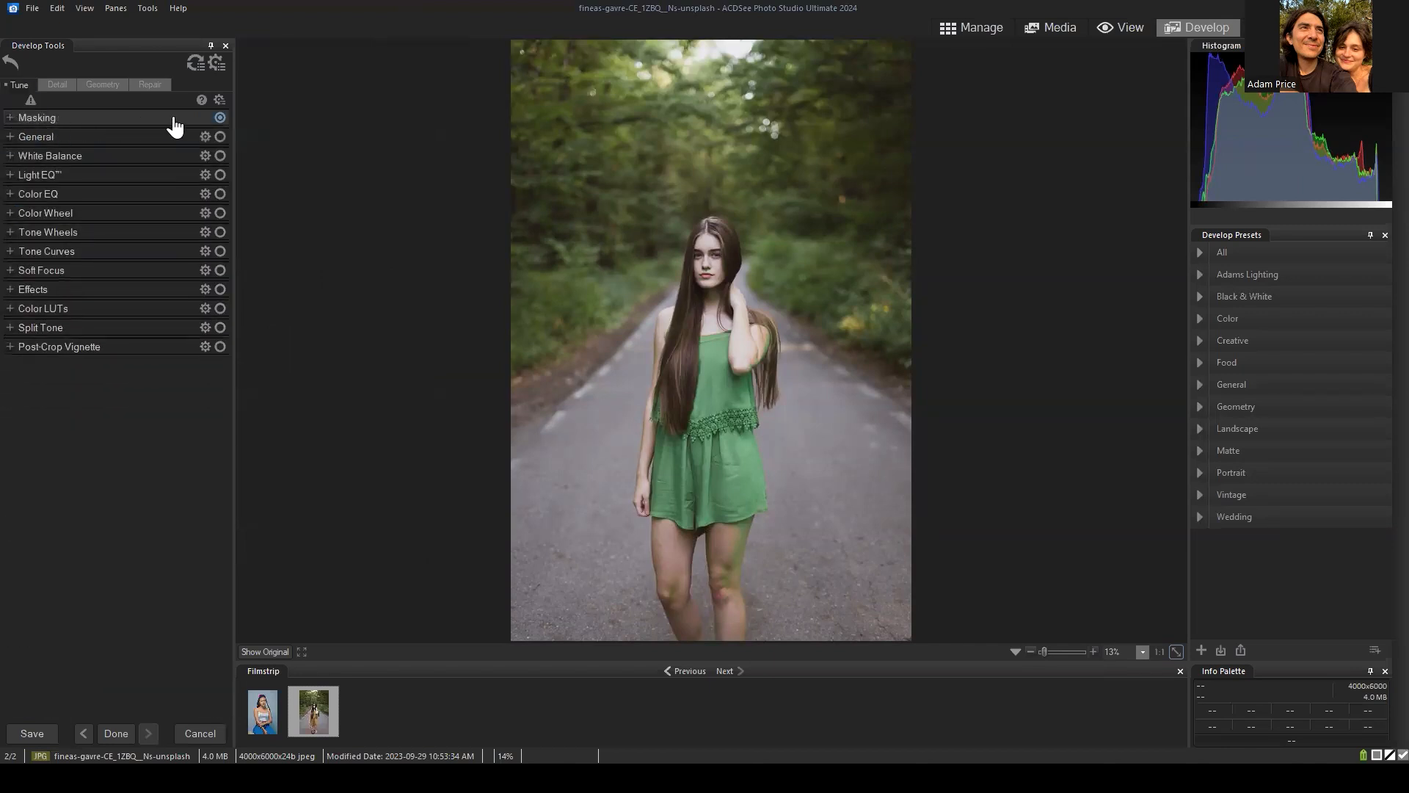
pyautogui.click(11, 118)
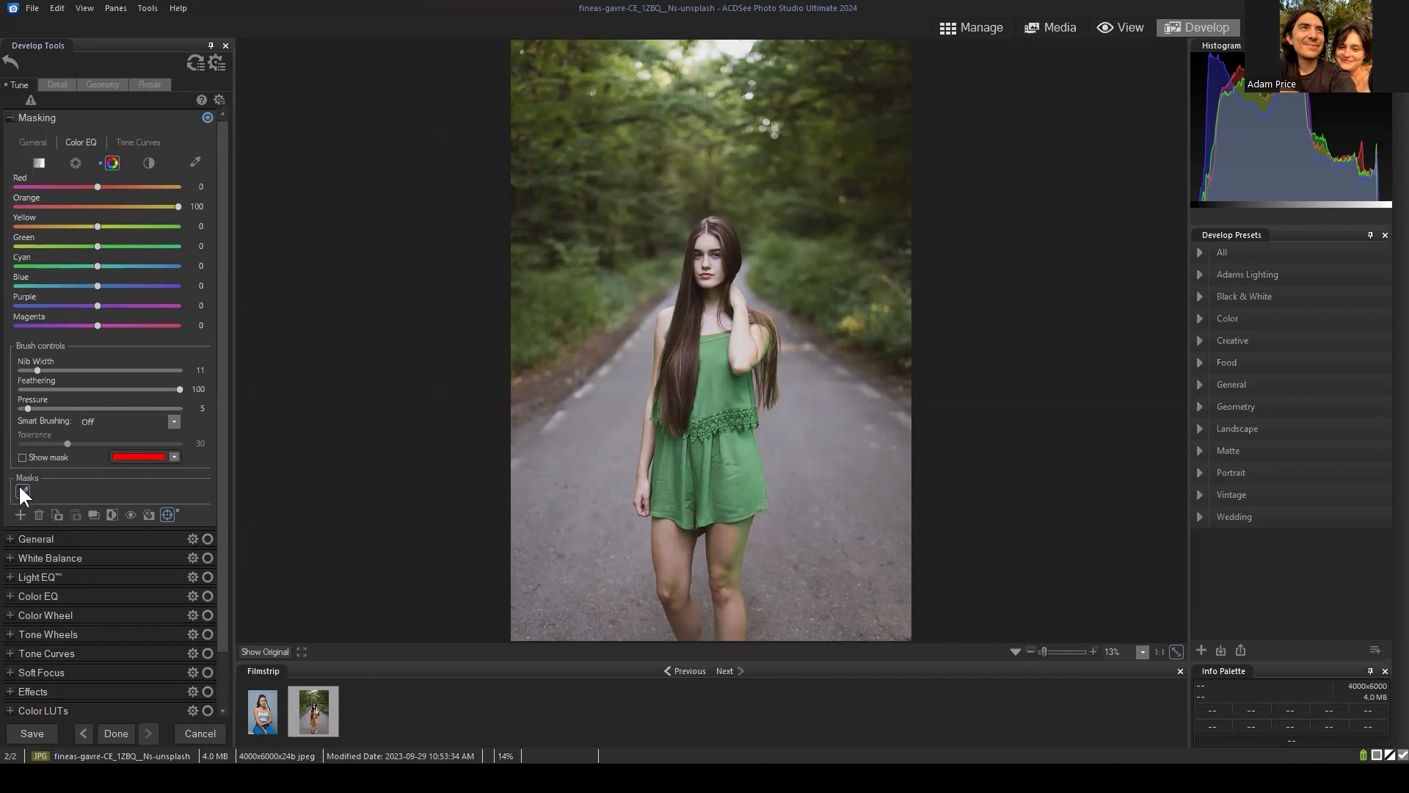
pyautogui.moveTo(22, 491)
pyautogui.click(165, 509)
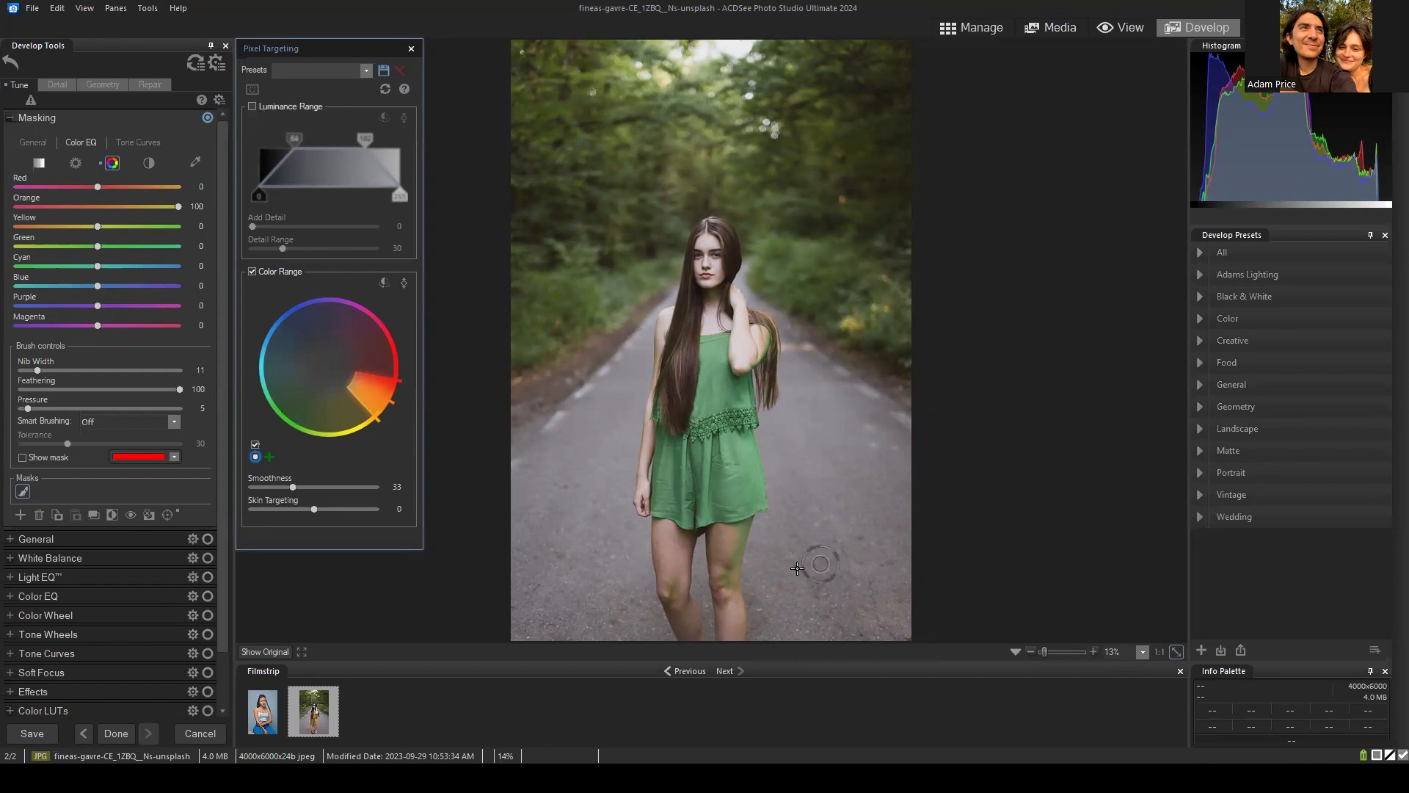
# Enable the Luminance Range for the mask and set its band to 61–167 with outer limits of 23 and 201.
pyautogui.click(252, 106)
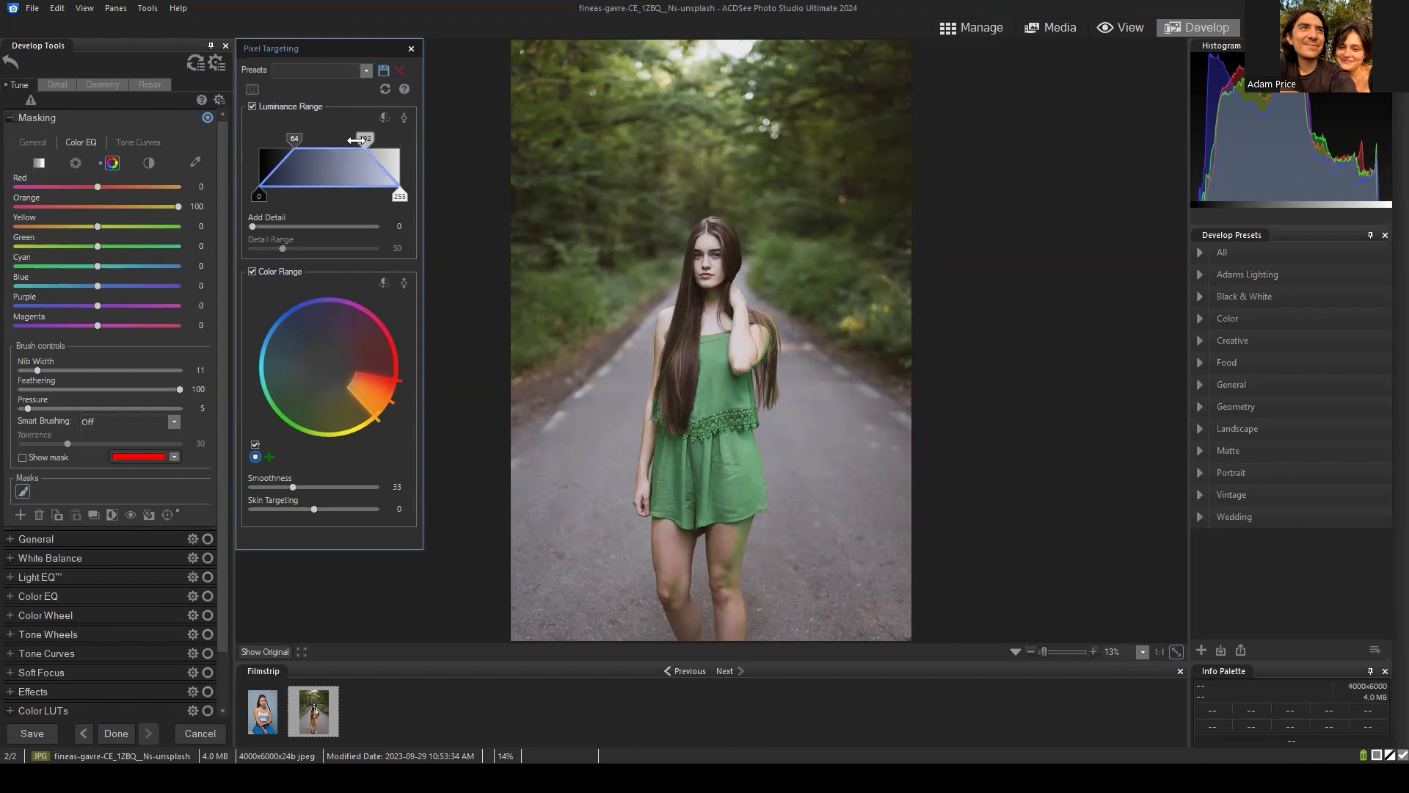
pyautogui.moveTo(364, 138)
pyautogui.mouseDown()
pyautogui.moveTo(328, 137)
pyautogui.moveTo(353, 138)
pyautogui.mouseUp()
pyautogui.moveTo(387, 197)
pyautogui.mouseDown()
pyautogui.moveTo(359, 201)
pyautogui.moveTo(381, 197)
pyautogui.mouseUp()
pyautogui.moveTo(295, 137)
pyautogui.mouseDown()
pyautogui.moveTo(334, 139)
pyautogui.moveTo(293, 138)
pyautogui.mouseUp()
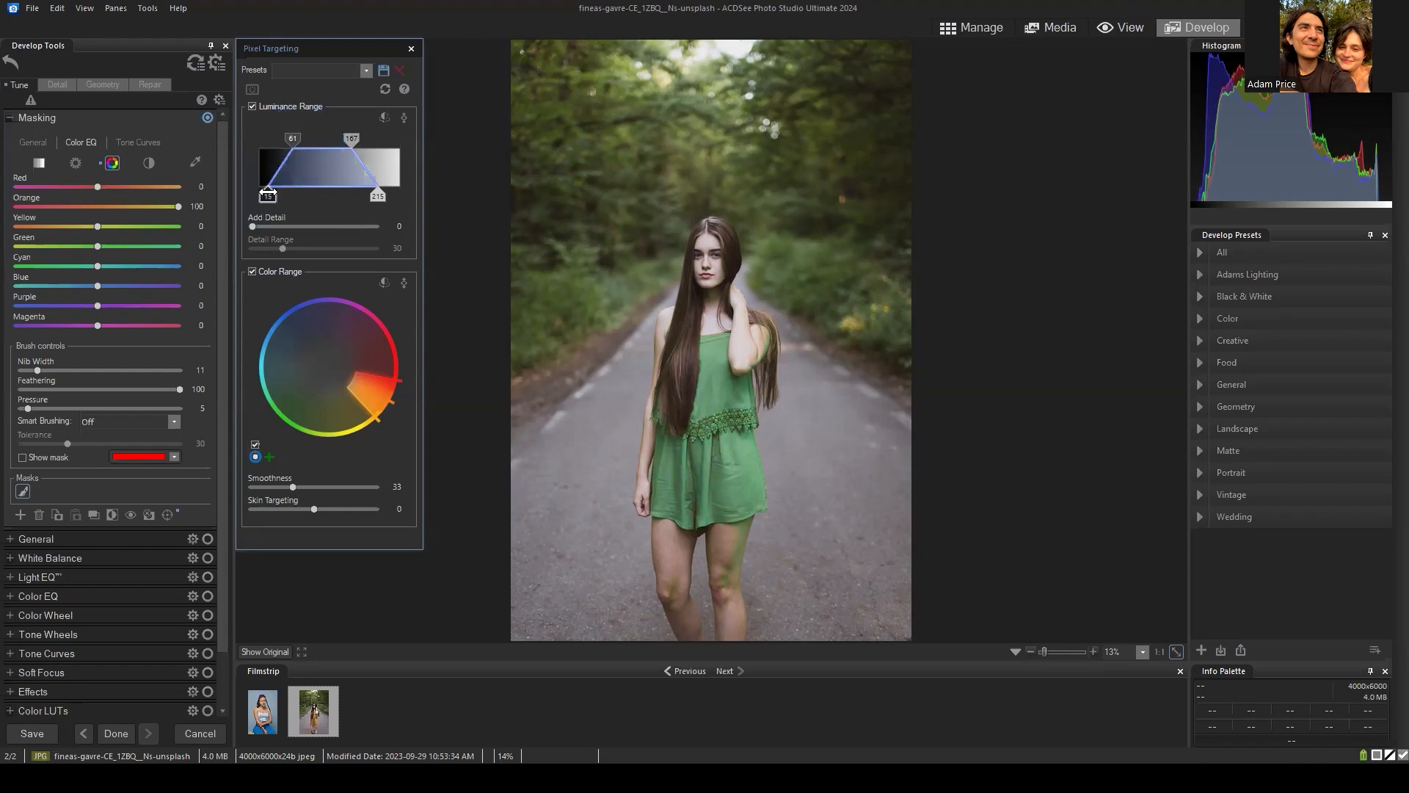
pyautogui.moveTo(267, 192)
pyautogui.mouseDown()
pyautogui.moveTo(285, 193)
pyautogui.moveTo(272, 193)
pyautogui.mouseUp()
pyautogui.moveTo(372, 198); pyautogui.dragTo(369, 199)
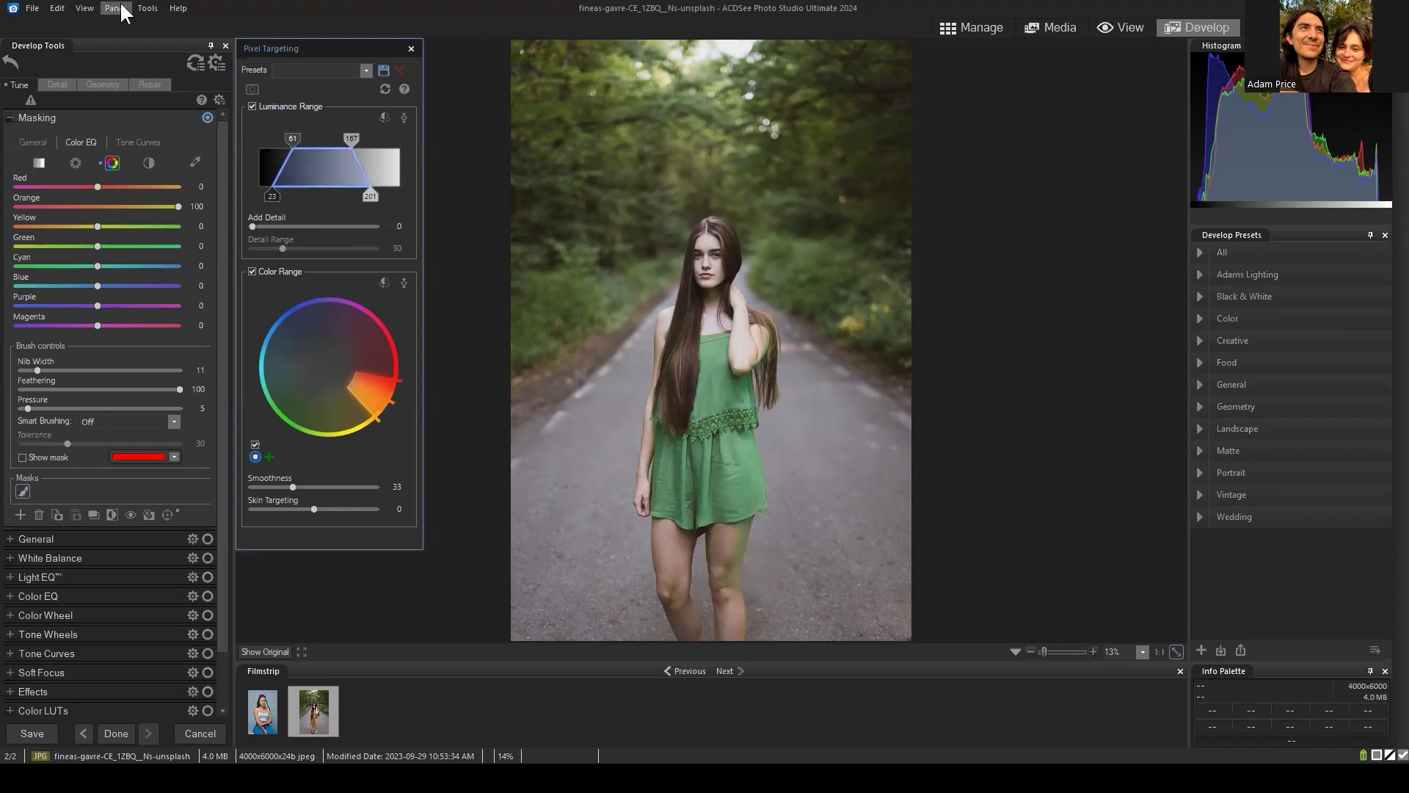
# Disable the mask's Luminance Range and toggle Color Range off and back on to compare its effect on the skin and hair.
pyautogui.click(253, 107)
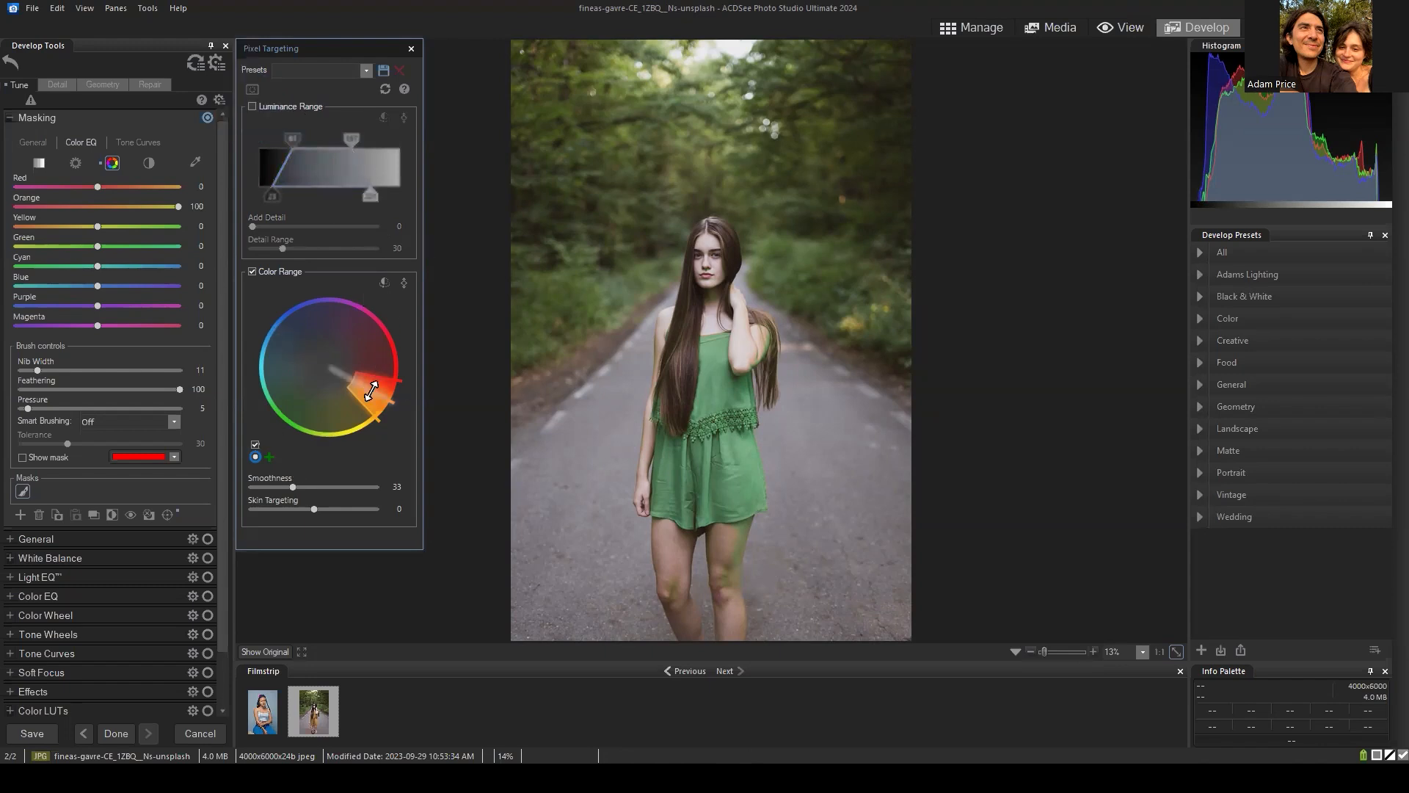
pyautogui.click(253, 272)
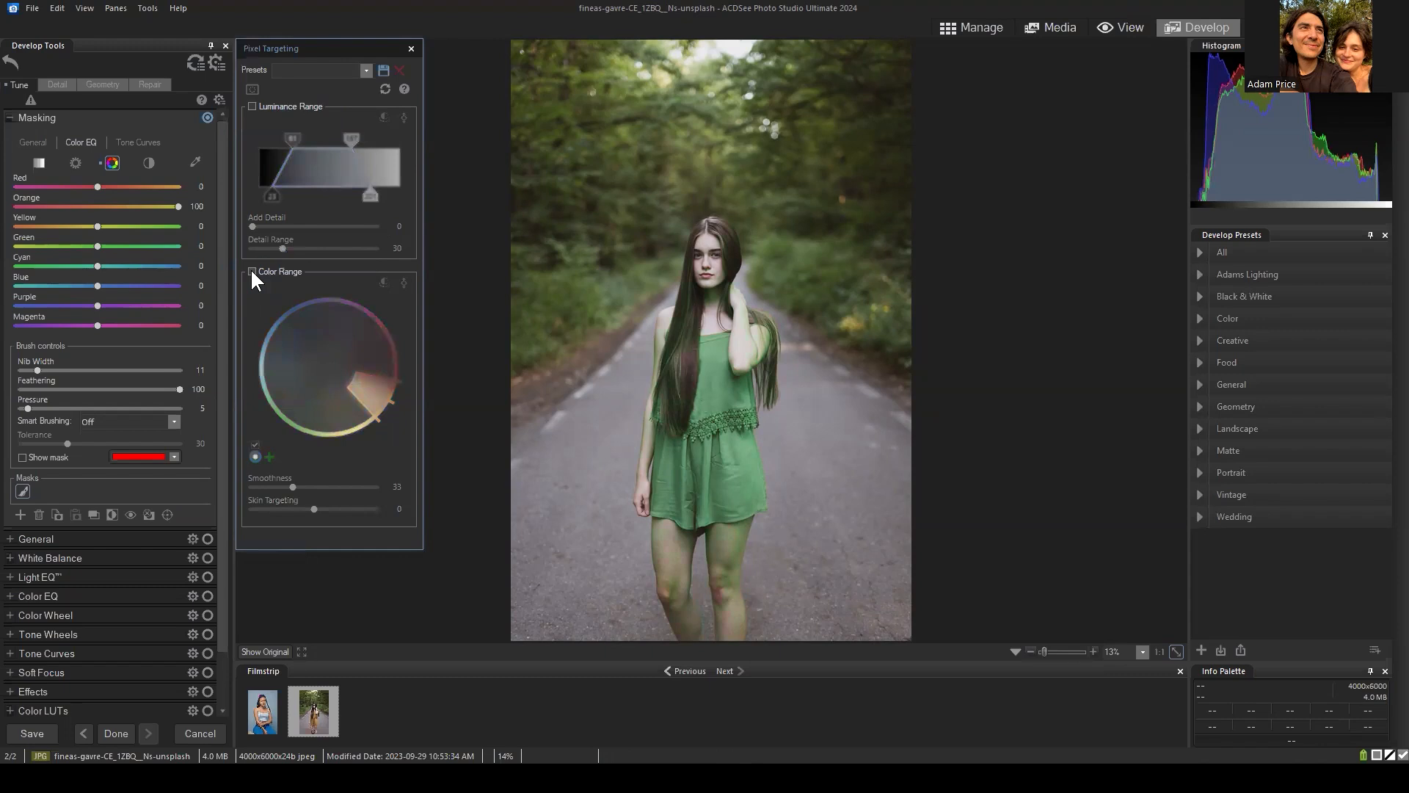
pyautogui.click(253, 273)
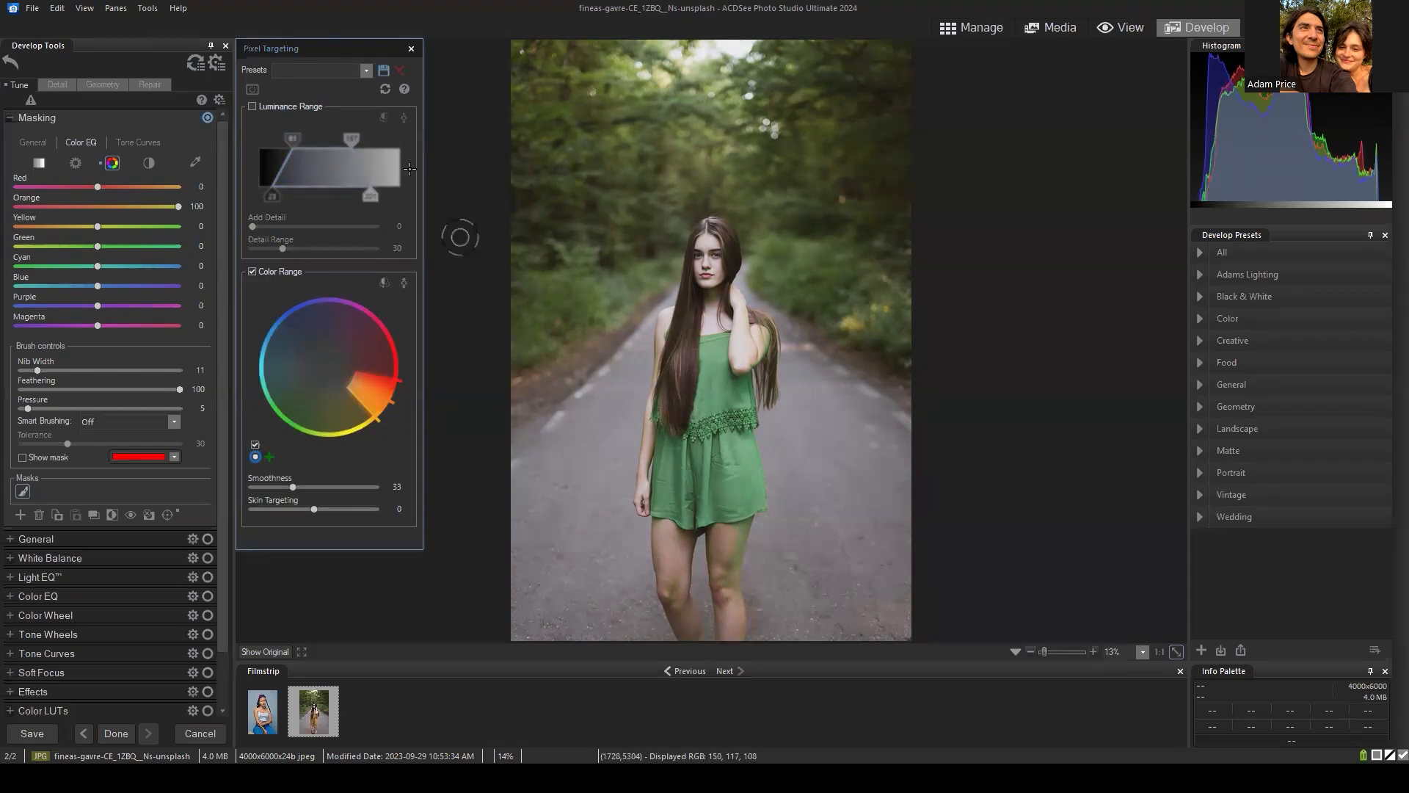
pyautogui.click(411, 48)
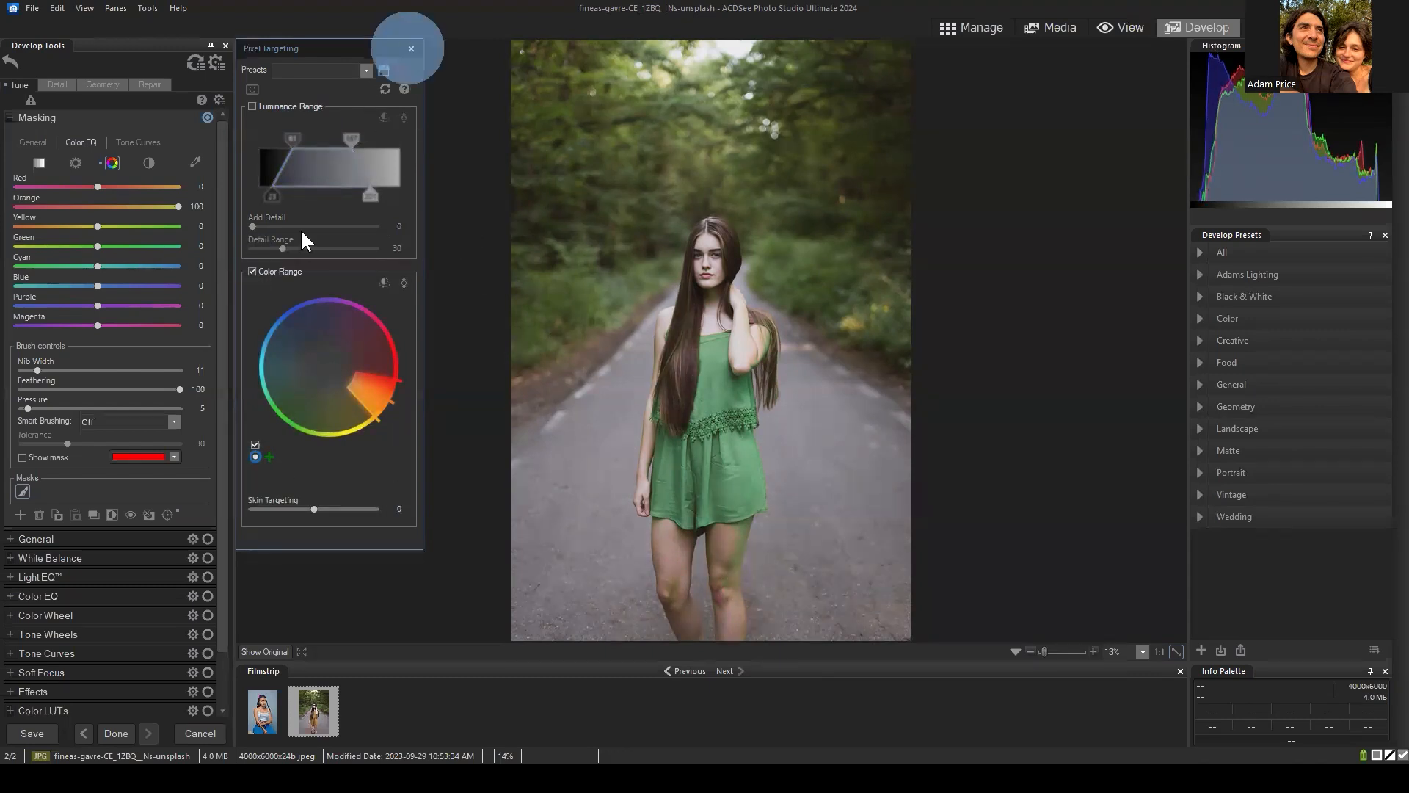
# Check the mask overlay and erase the mask from the green-tinted leg, reducing the brush nib width to 5.
pyautogui.click(22, 456)
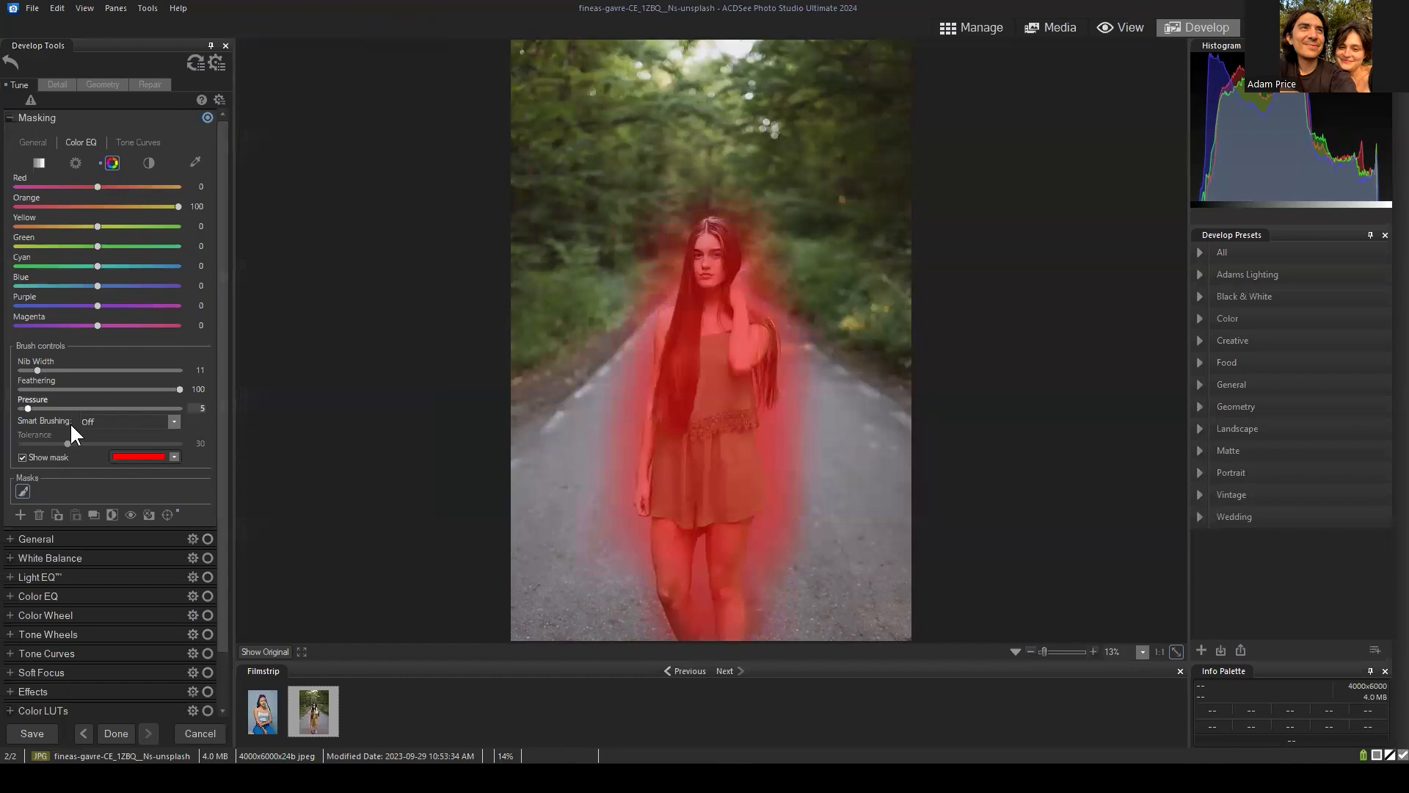
pyautogui.click(22, 457)
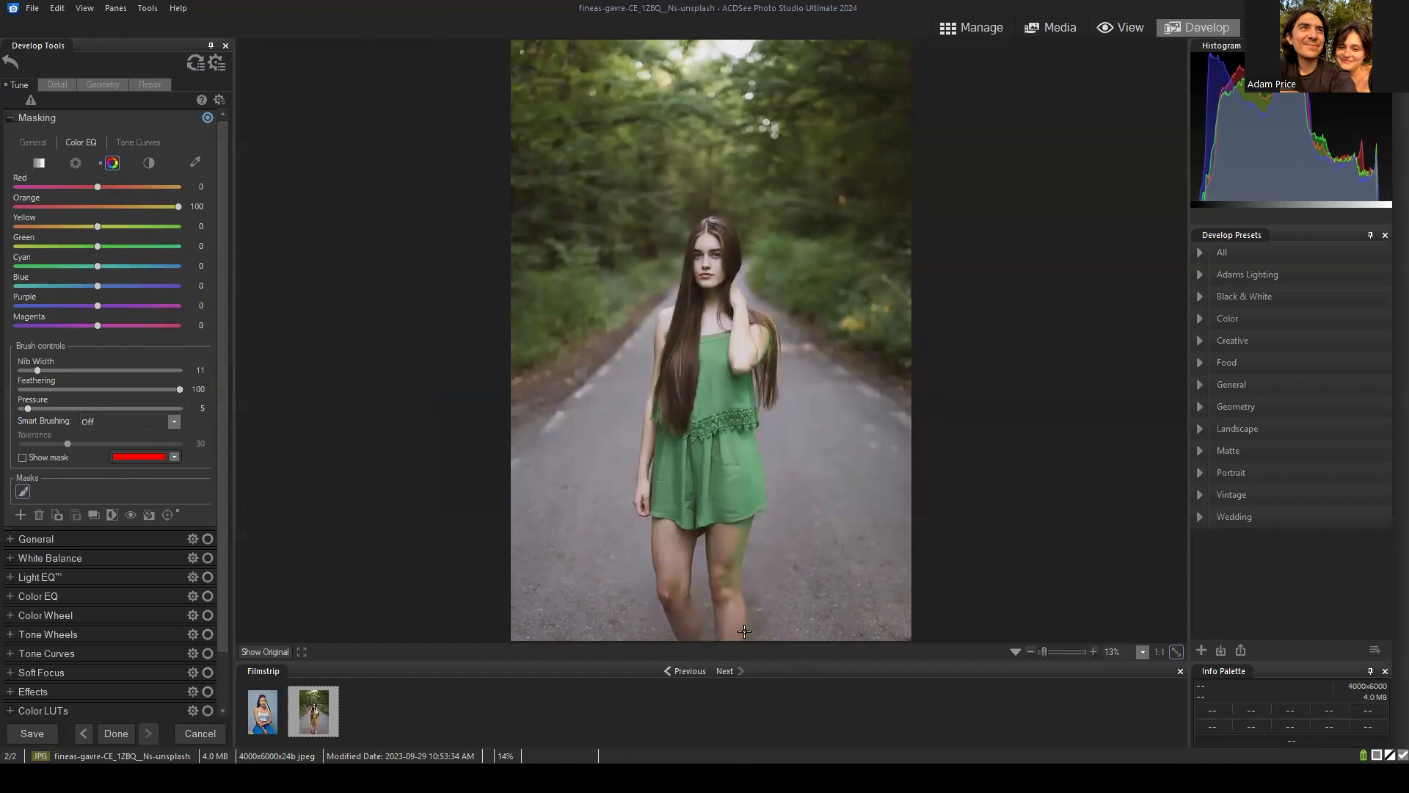
pyautogui.click(722, 600)
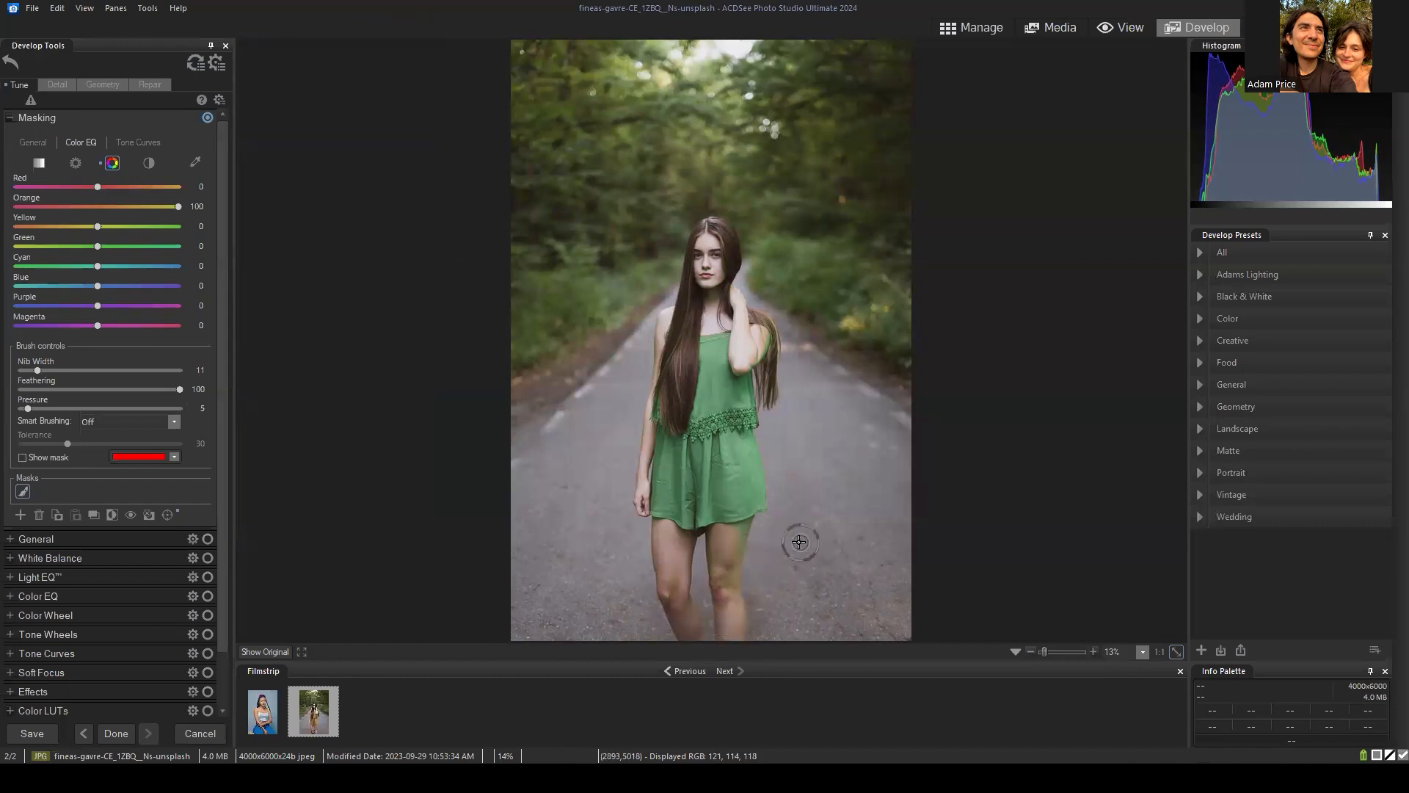
pyautogui.scroll(5, 806, 560)
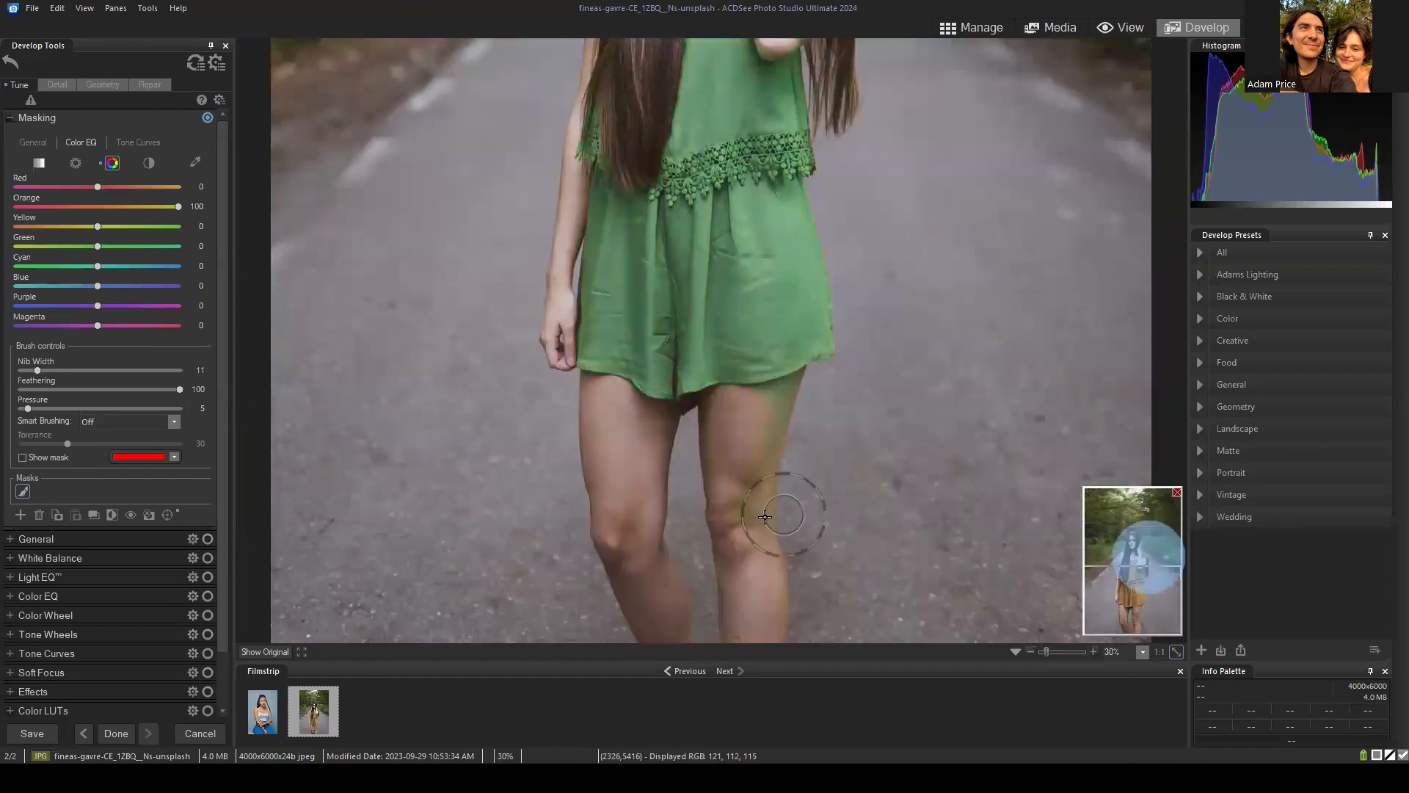
pyautogui.click(759, 512)
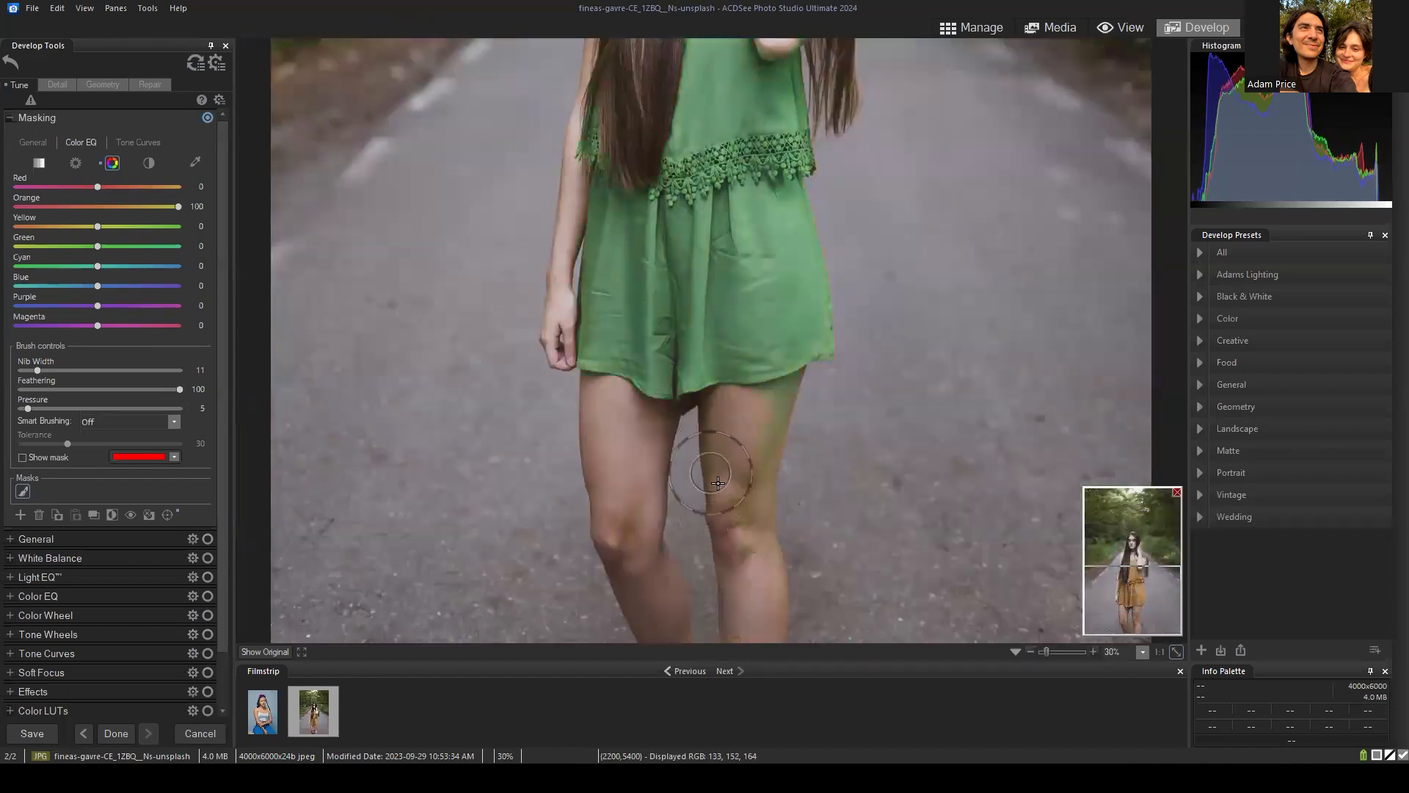
pyautogui.scroll(-6, 732, 496)
pyautogui.click(764, 567)
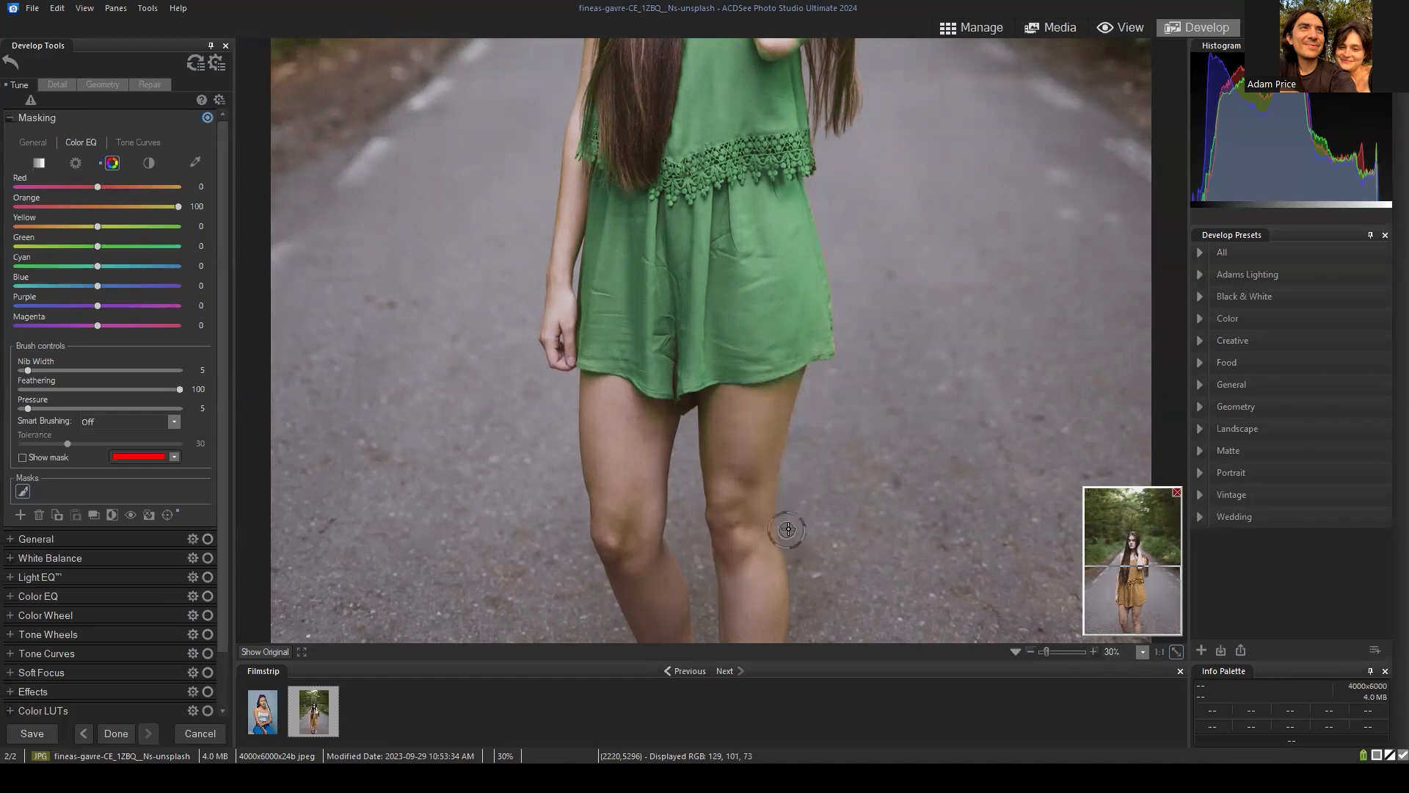
# Erase the mask from the woman's raised arm and the hair beside it, reducing the nib width to 2 for the edges.
pyautogui.click(1147, 535)
pyautogui.moveTo(1147, 535); pyautogui.dragTo(1145, 564)
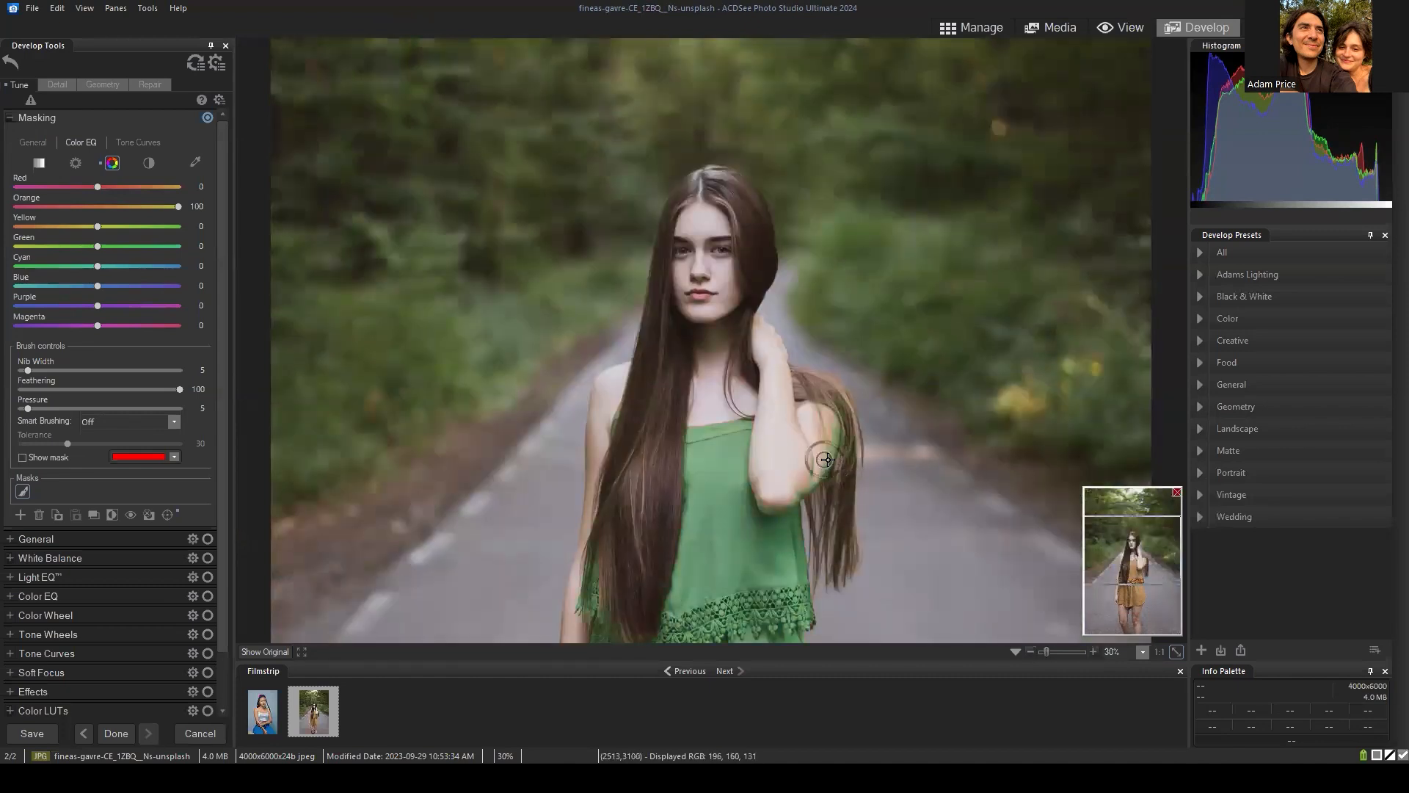
pyautogui.click(828, 469)
pyautogui.moveTo(830, 456)
pyautogui.mouseDown()
pyautogui.moveTo(808, 490)
pyautogui.moveTo(814, 476)
pyautogui.moveTo(814, 492)
pyautogui.moveTo(781, 490)
pyautogui.mouseUp()
pyautogui.scroll(-3, 773, 490)
pyautogui.click(772, 502)
pyautogui.click(813, 376)
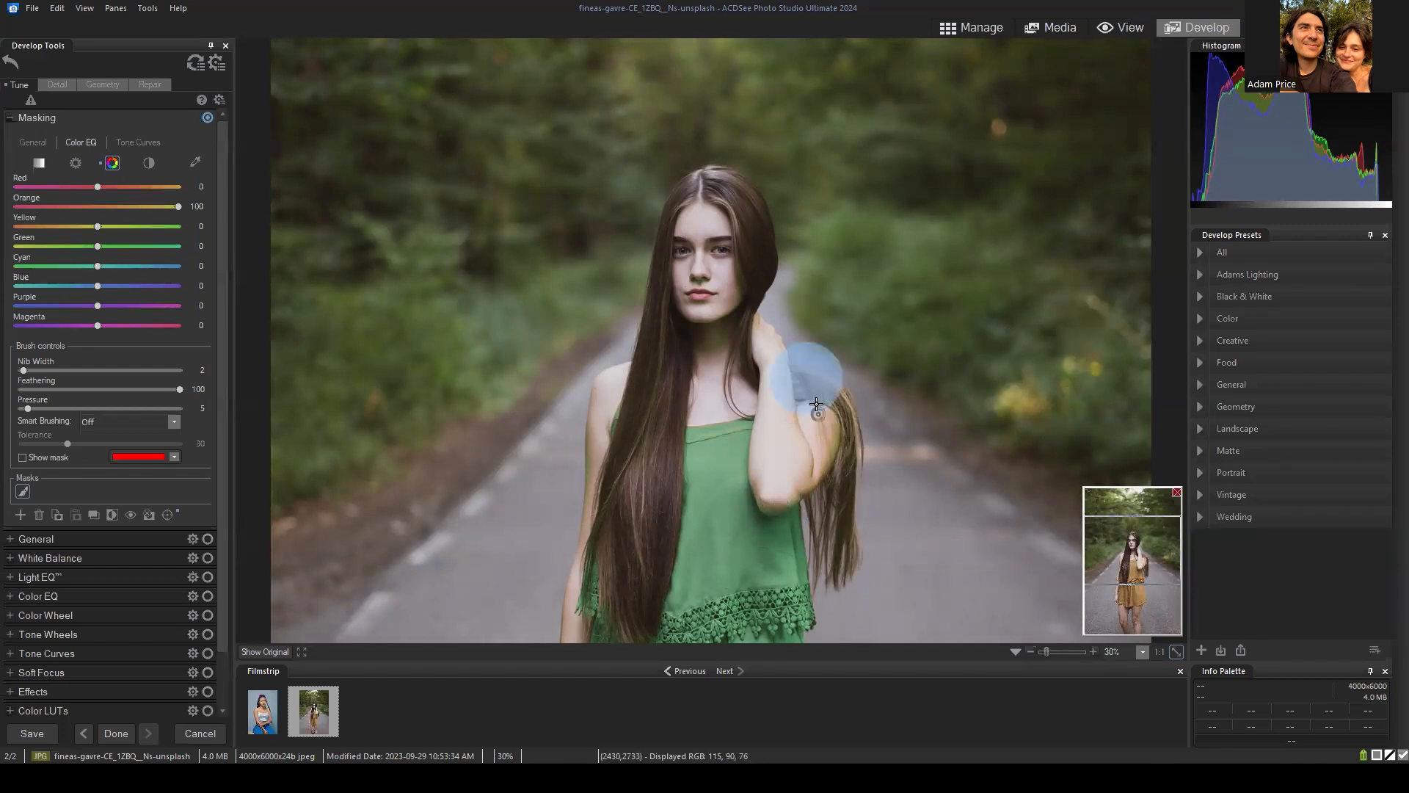
pyautogui.click(804, 485)
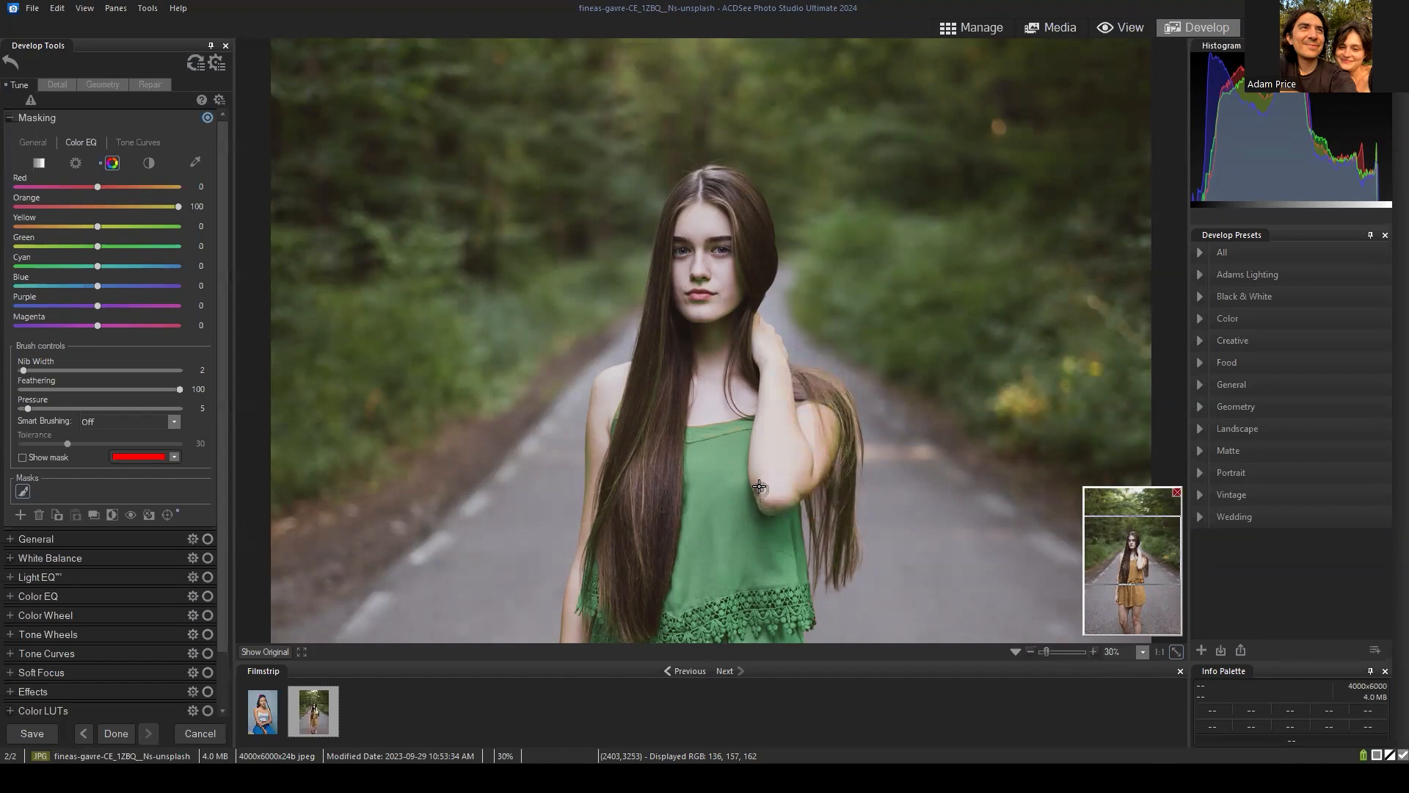
# Erase the mask from the woman's face and the shoulder of her lowered arm.
pyautogui.click(687, 262)
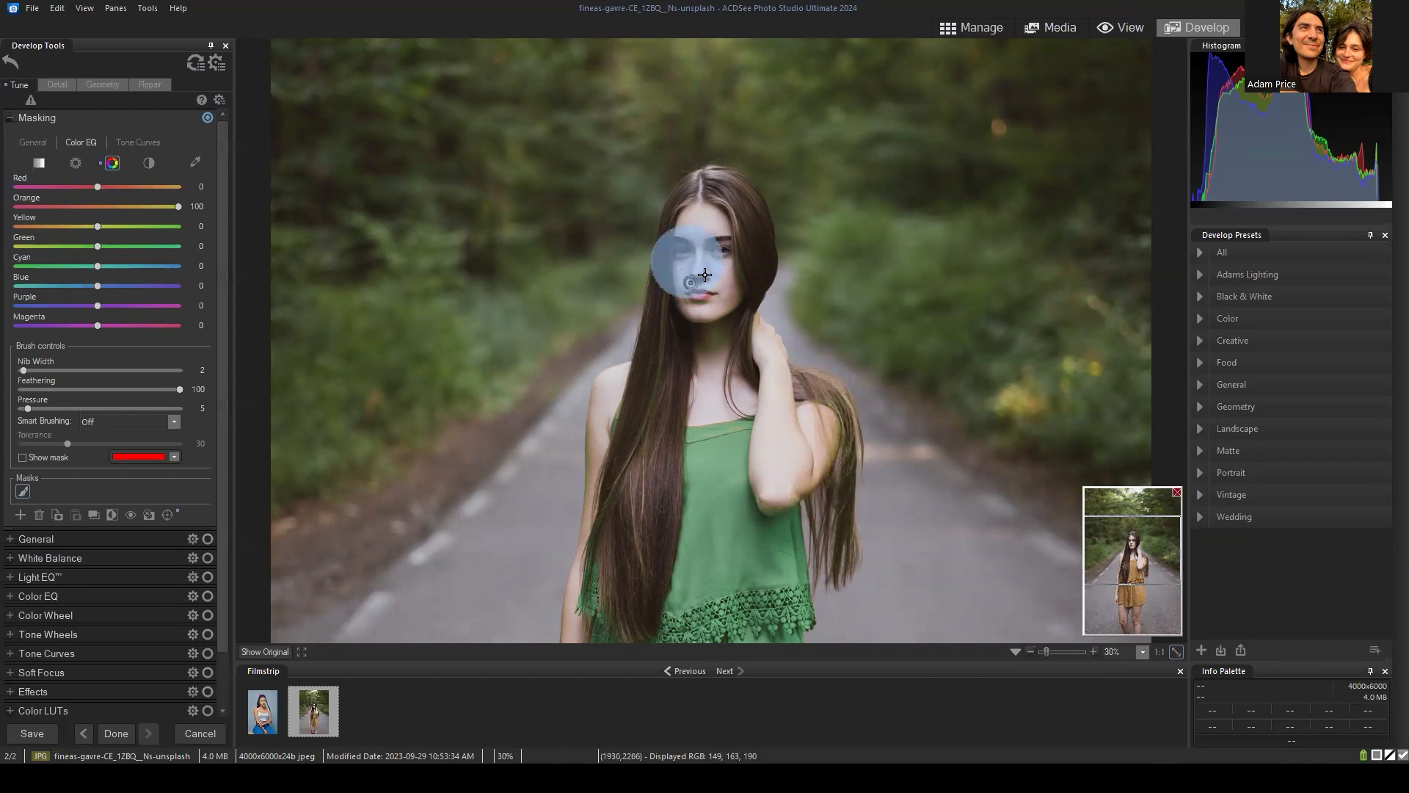
pyautogui.scroll(-1, 718, 294)
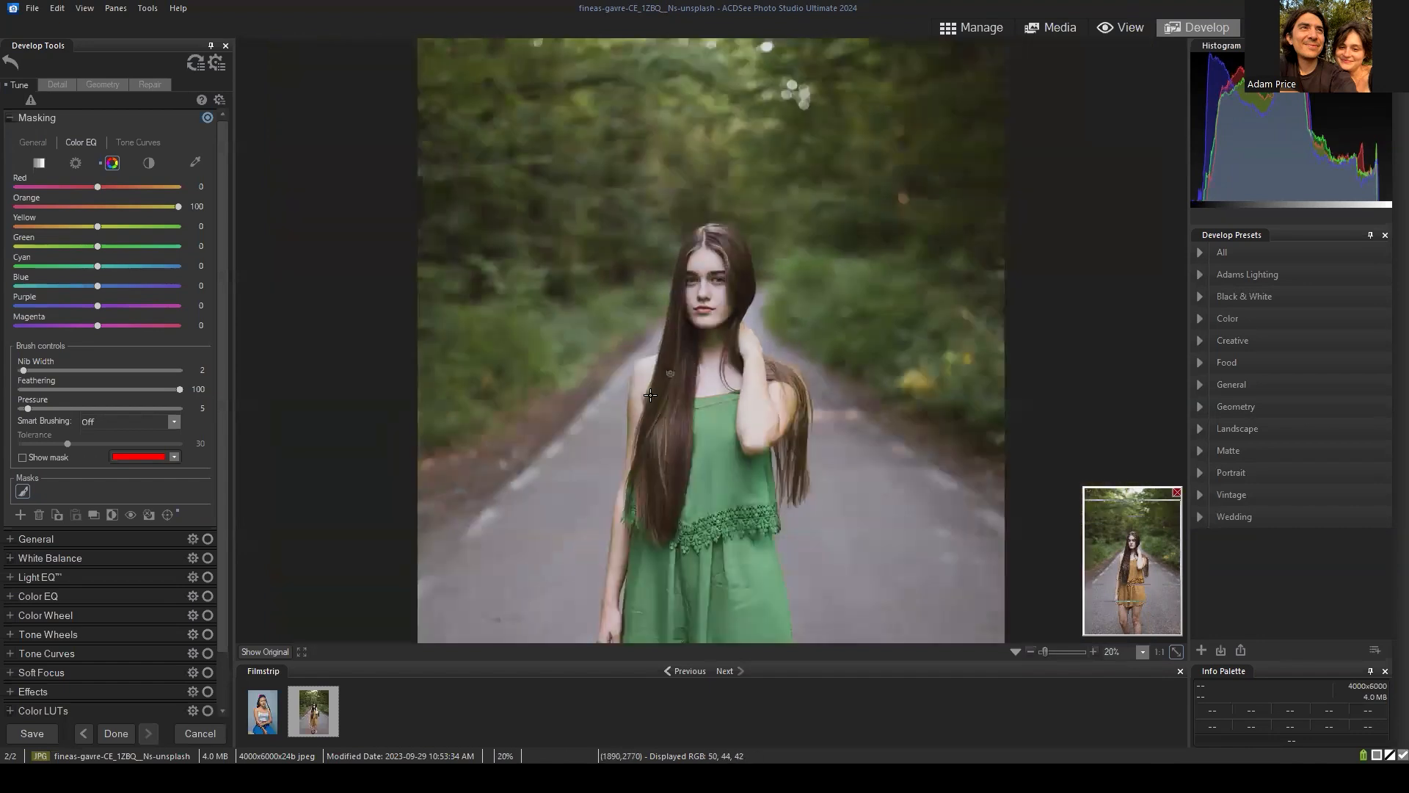
pyautogui.click(616, 419)
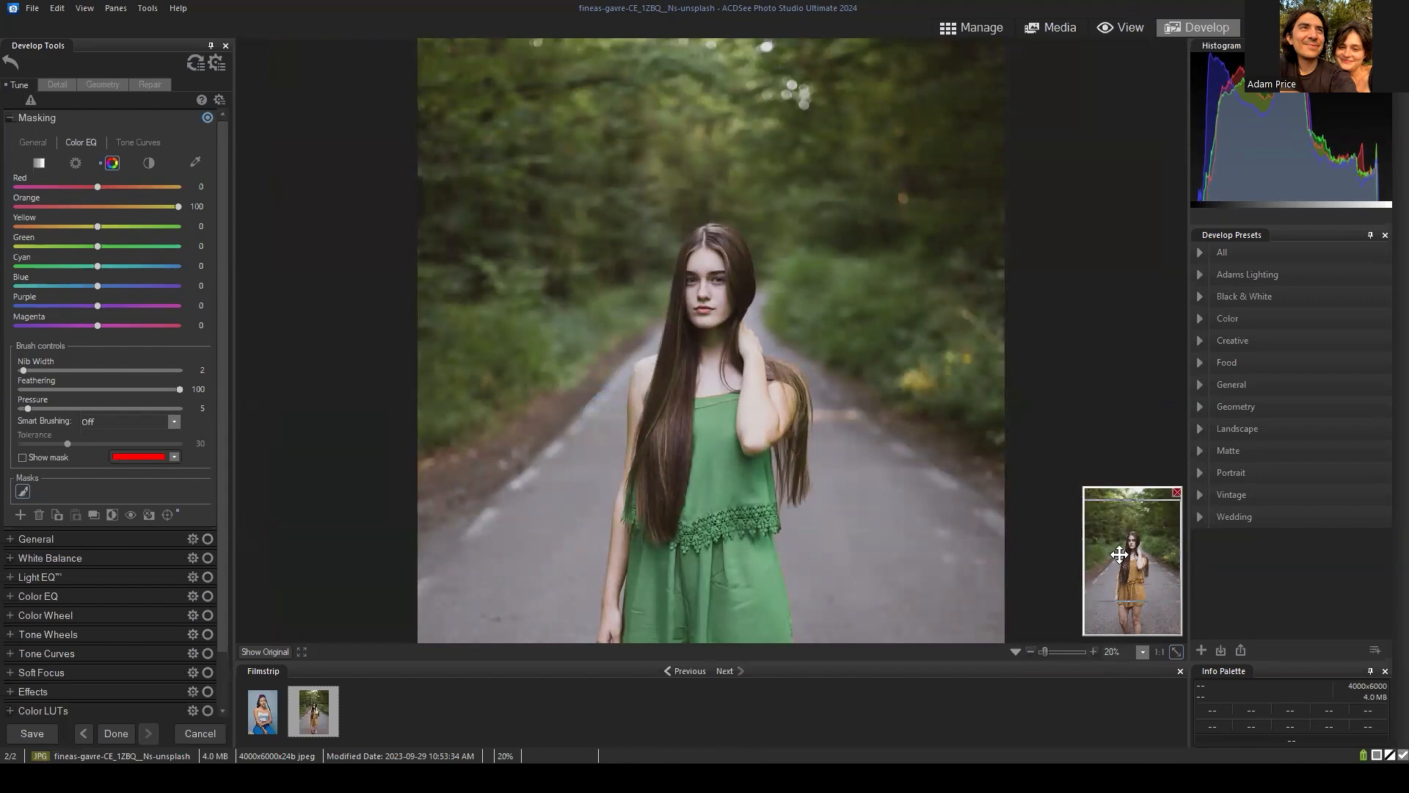
# Reduce the brush nib width to 1 and set the mask's orange hue shift to -100 to turn the outfit pink.
pyautogui.click(1112, 556)
pyautogui.scroll(-1, 837, 411)
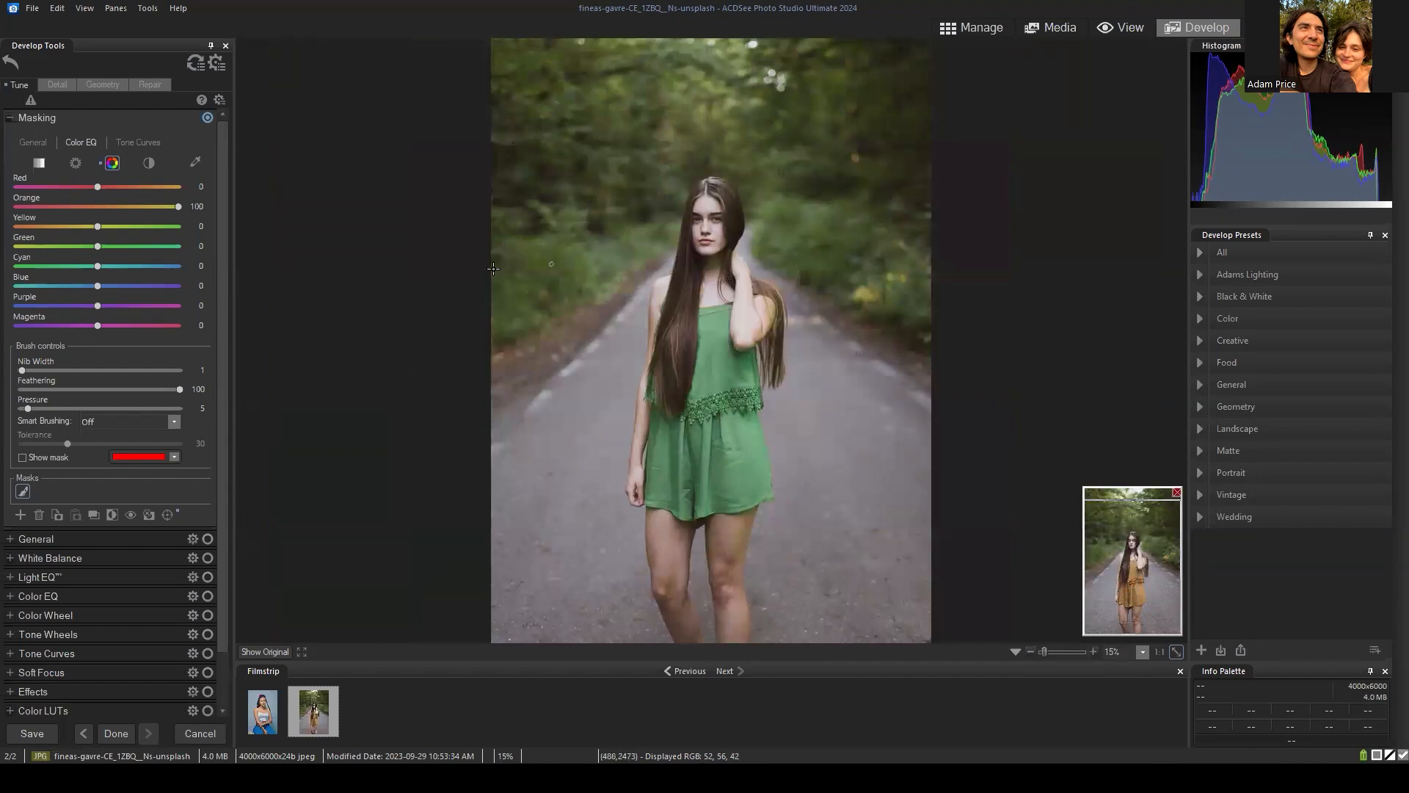
pyautogui.moveTo(170, 207); pyautogui.dragTo(3, 216)
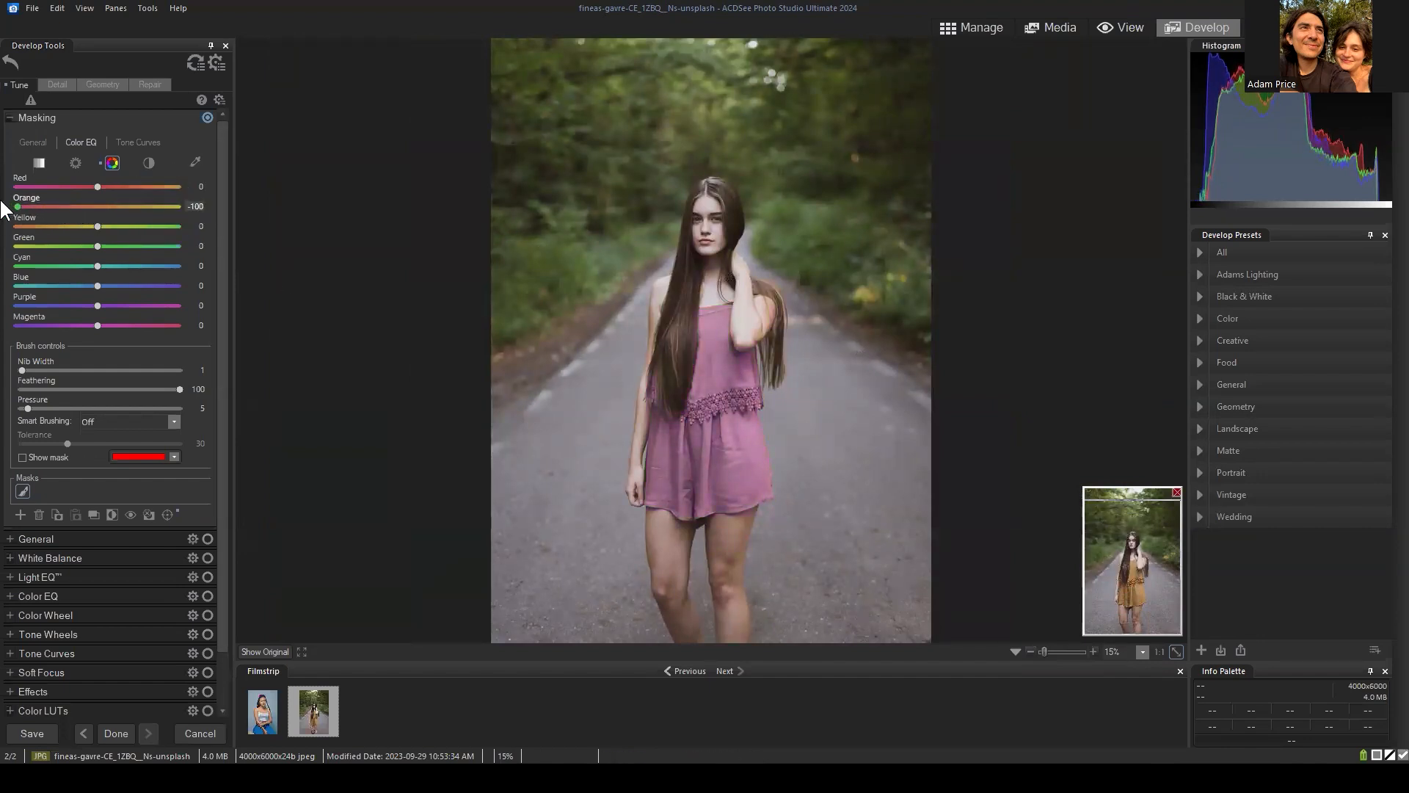
pyautogui.scroll(-1, 807, 367)
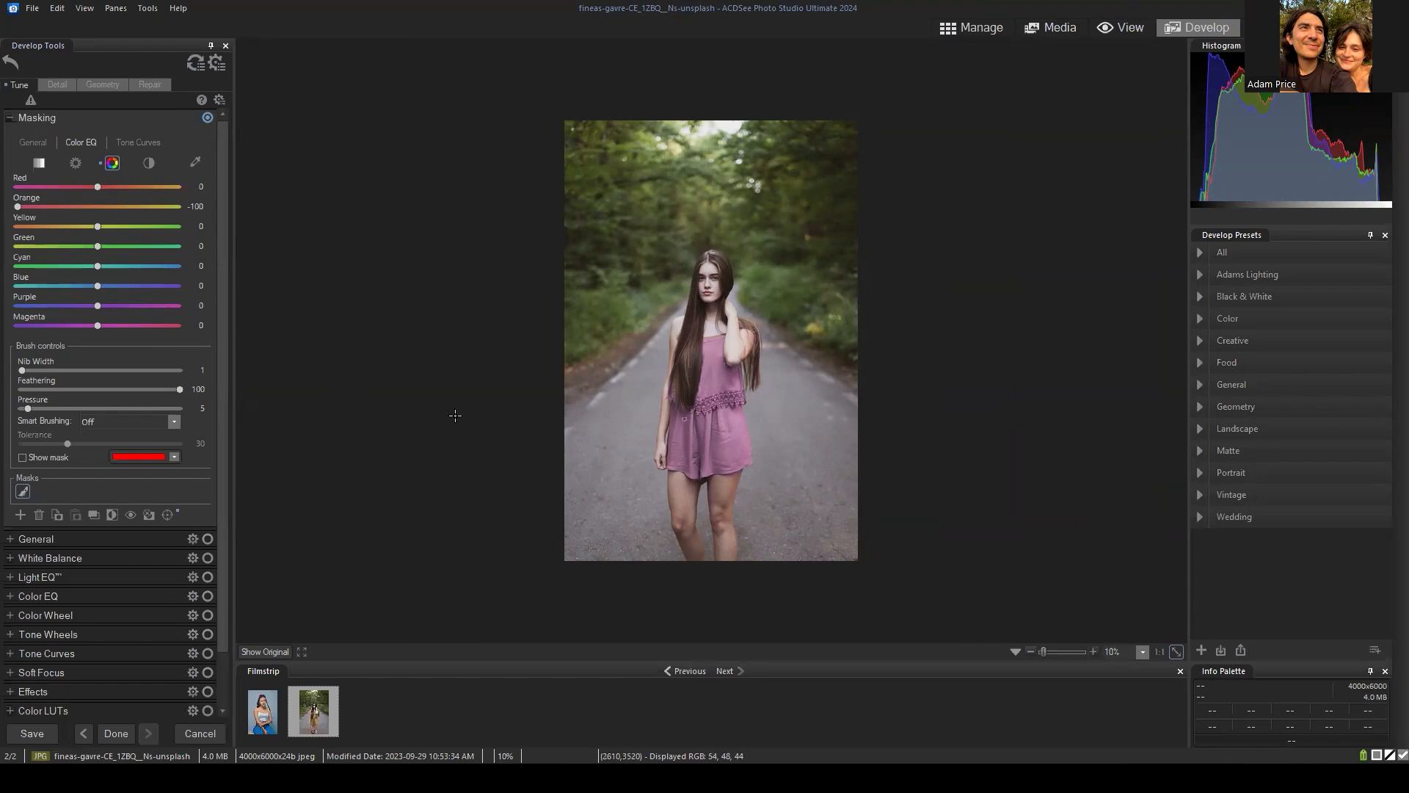
# Compare the brush mask overlay on and off with the outfit's recolouring, and review the mask's Pixel Targeting settings.
pyautogui.click(23, 458)
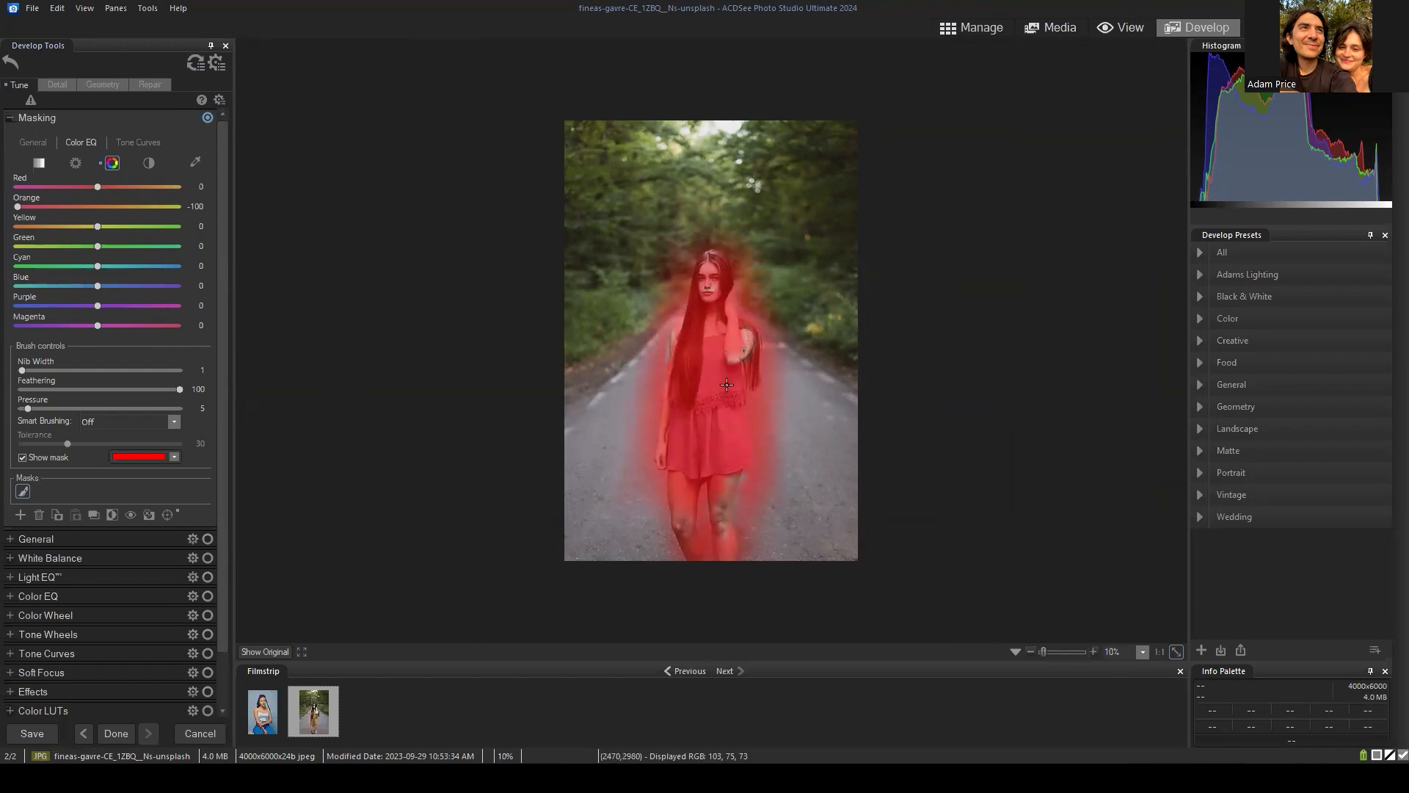
pyautogui.click(22, 458)
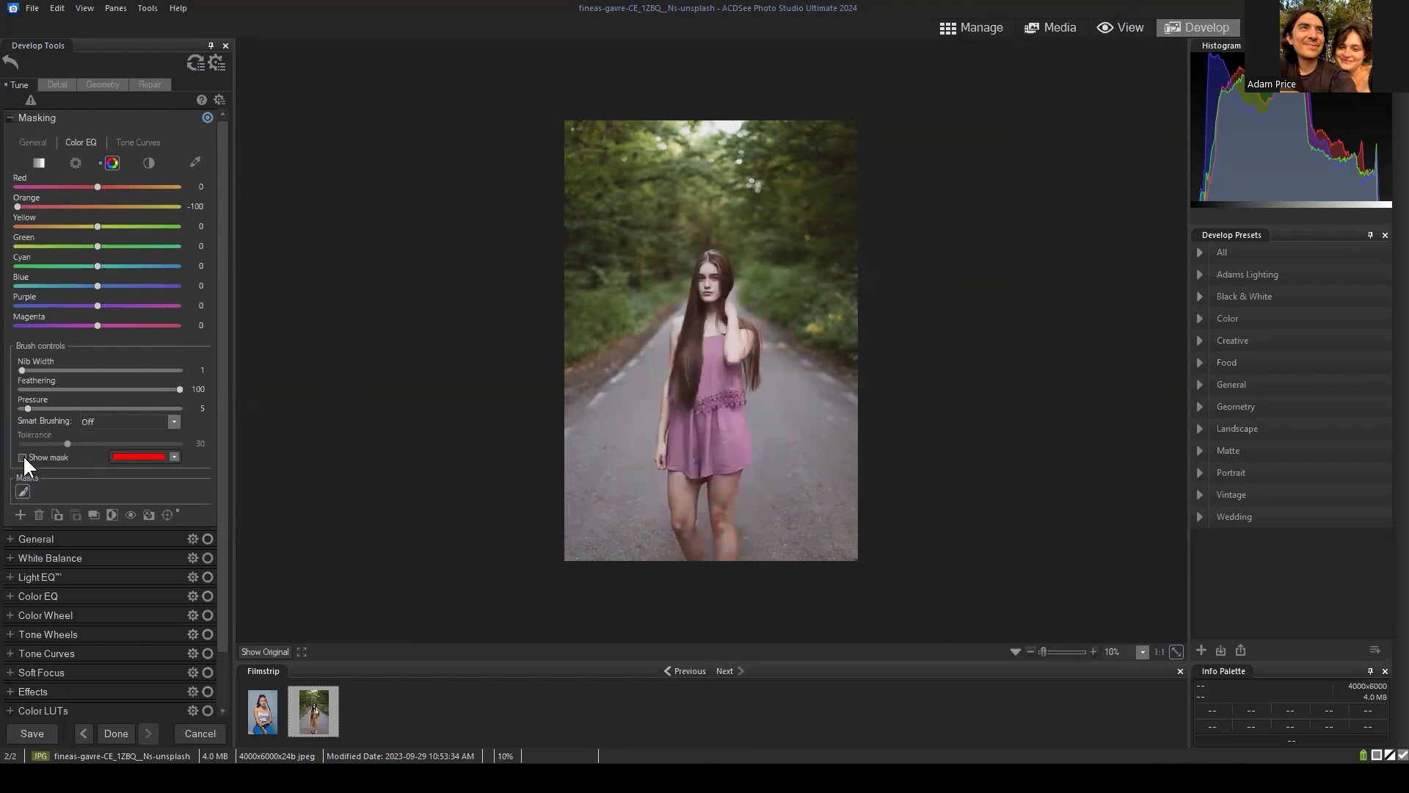
pyautogui.click(23, 458)
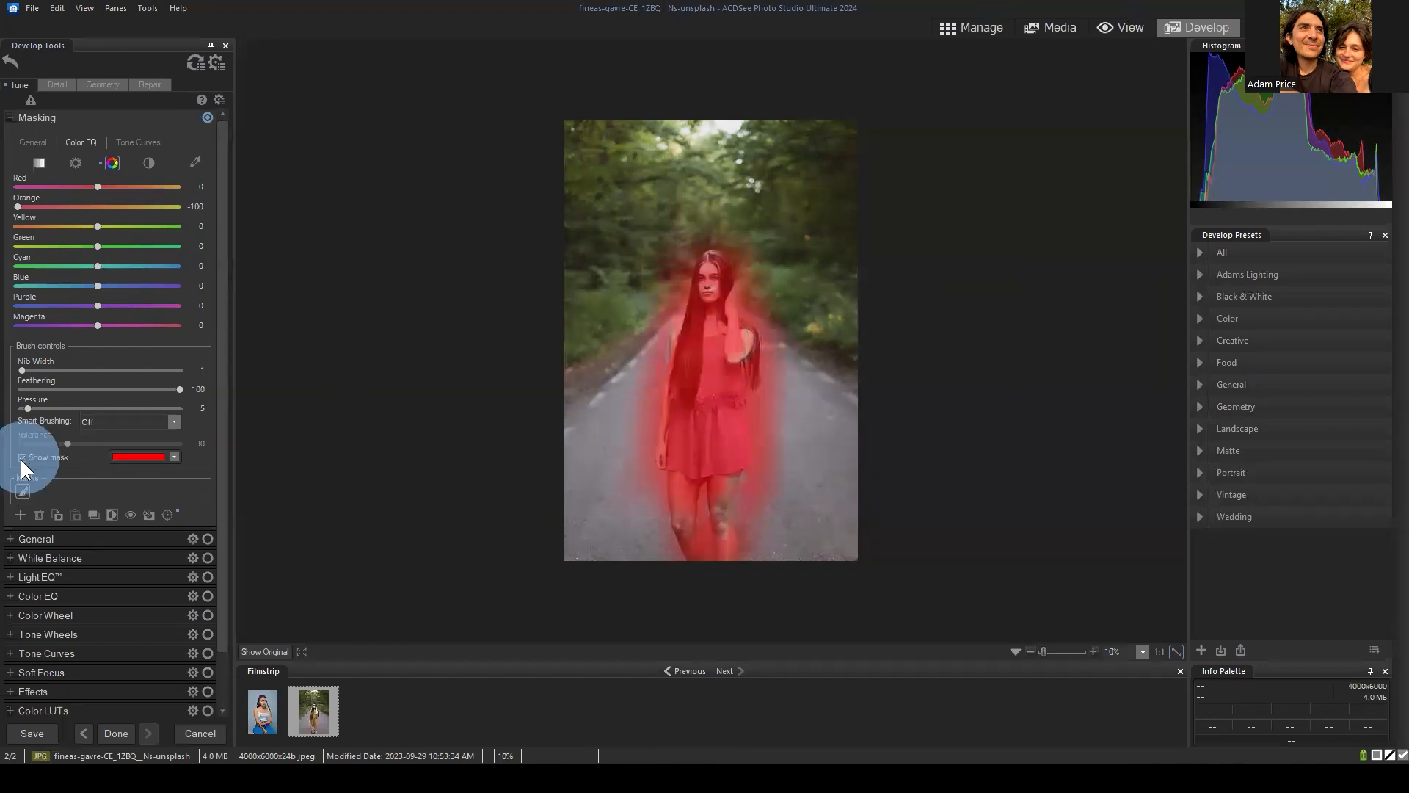
pyautogui.click(22, 458)
pyautogui.click(22, 457)
pyautogui.click(168, 515)
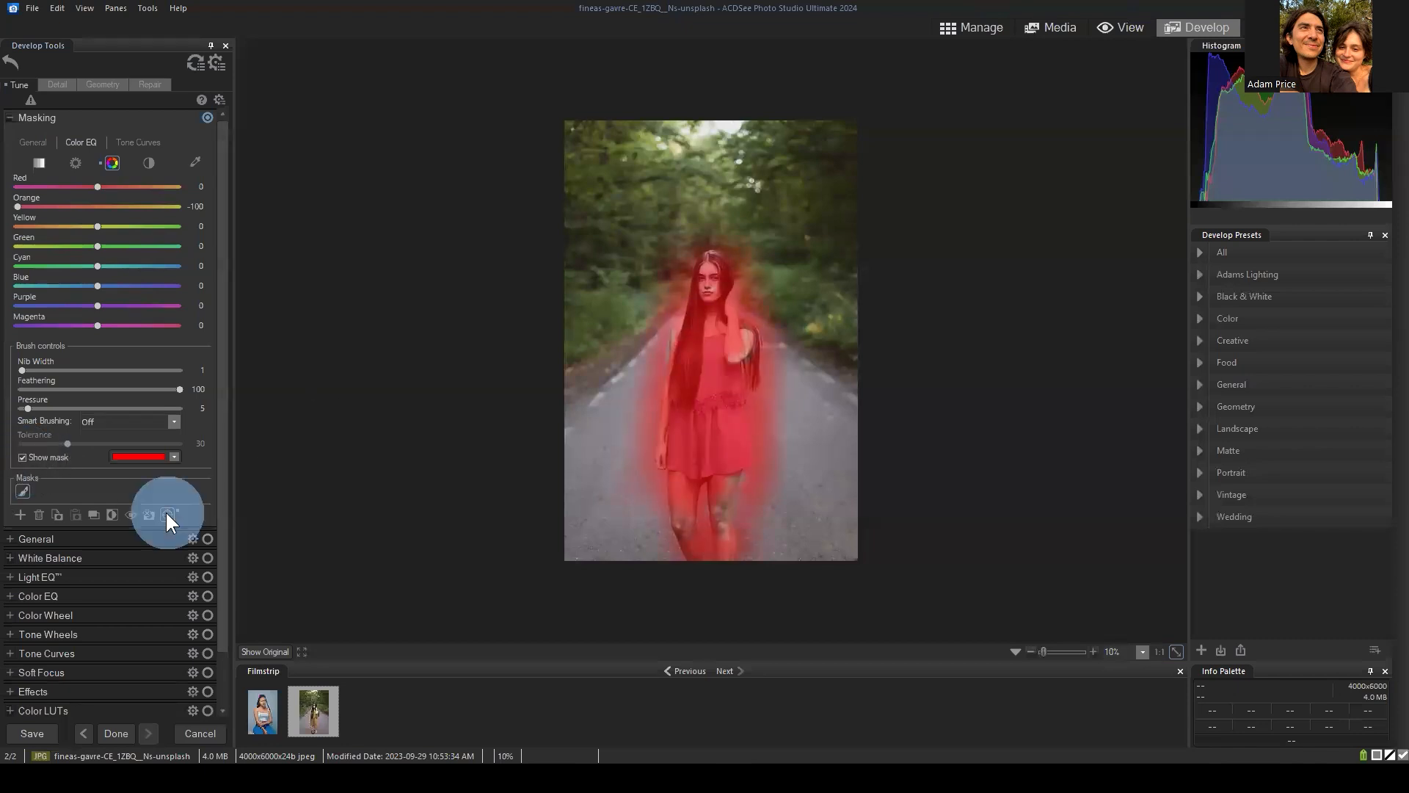
pyautogui.click(22, 458)
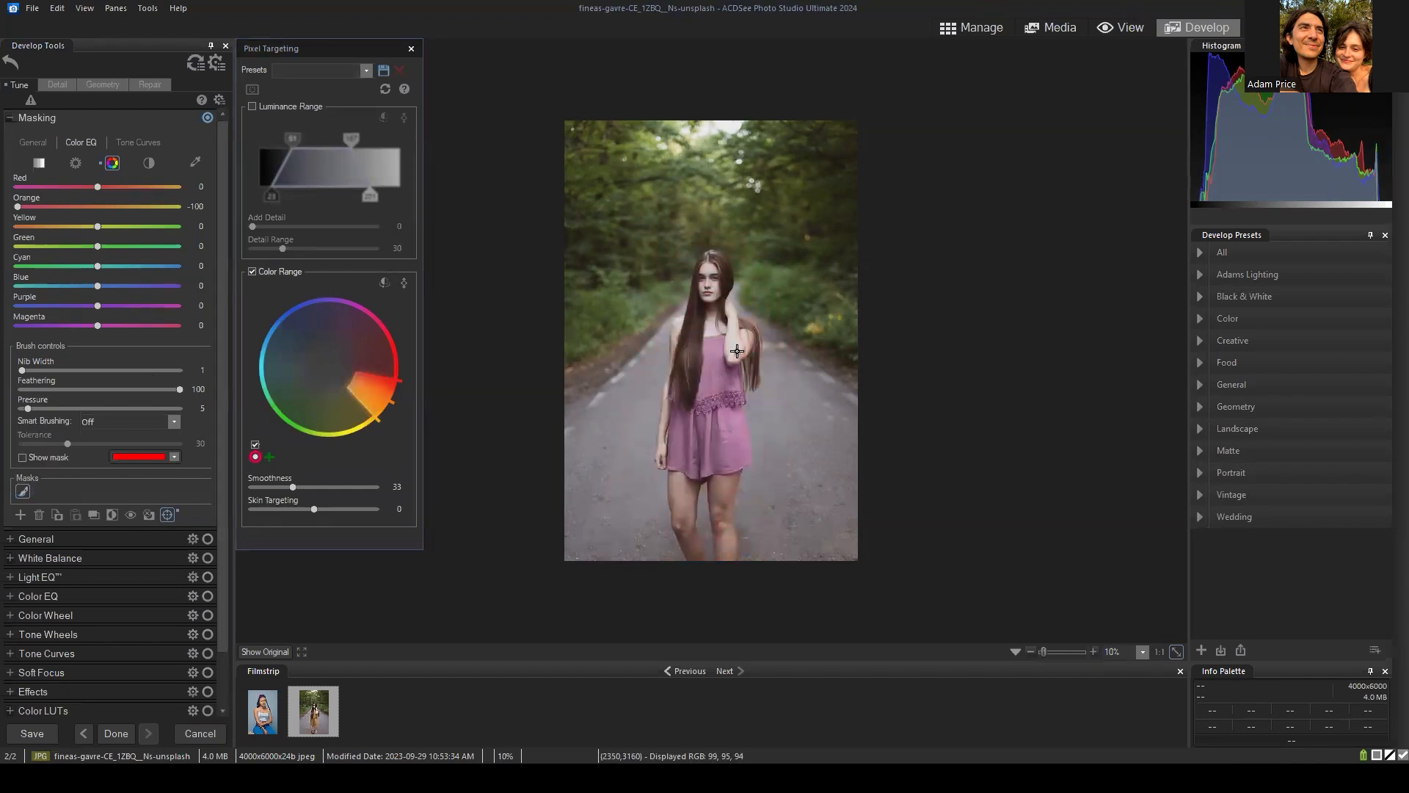
pyautogui.click(22, 457)
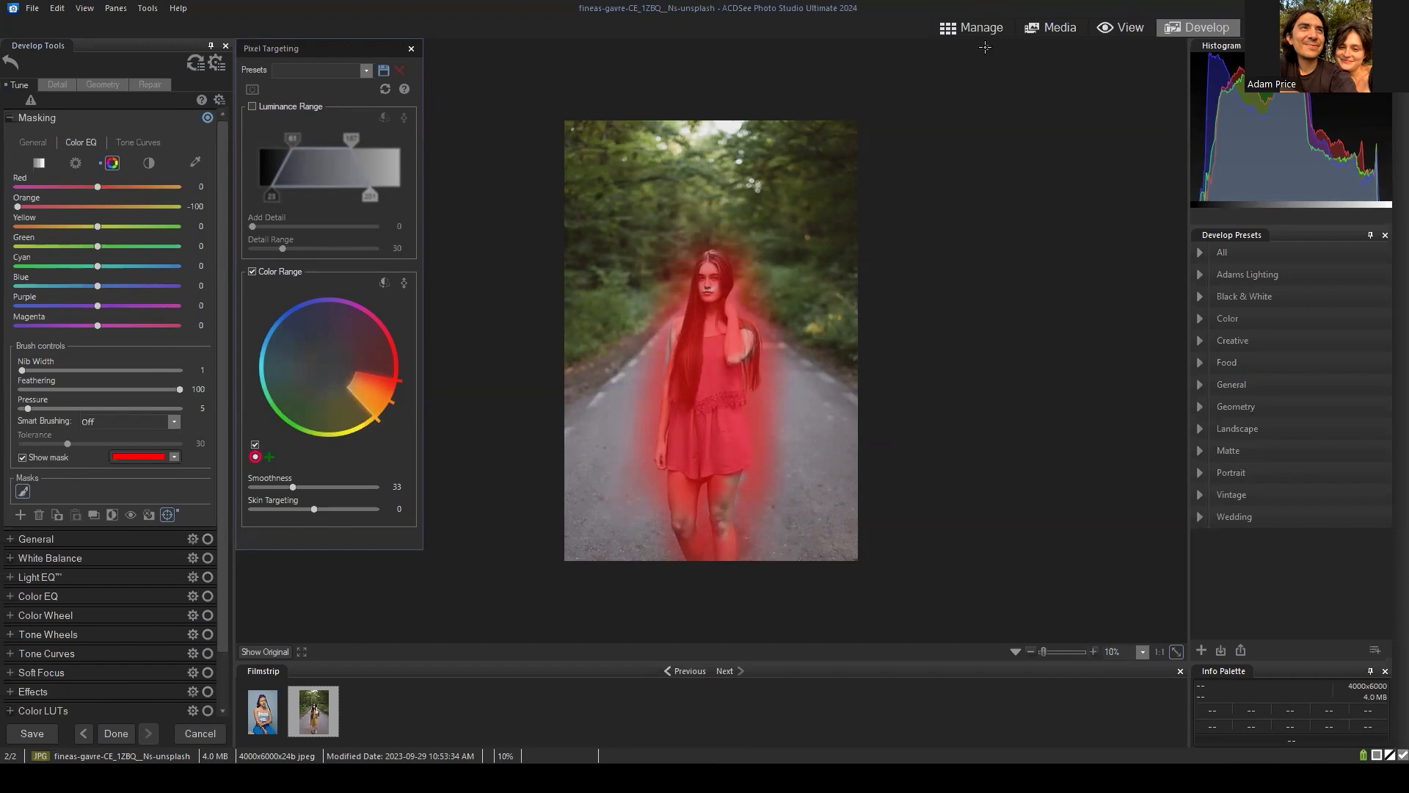
pyautogui.click(411, 48)
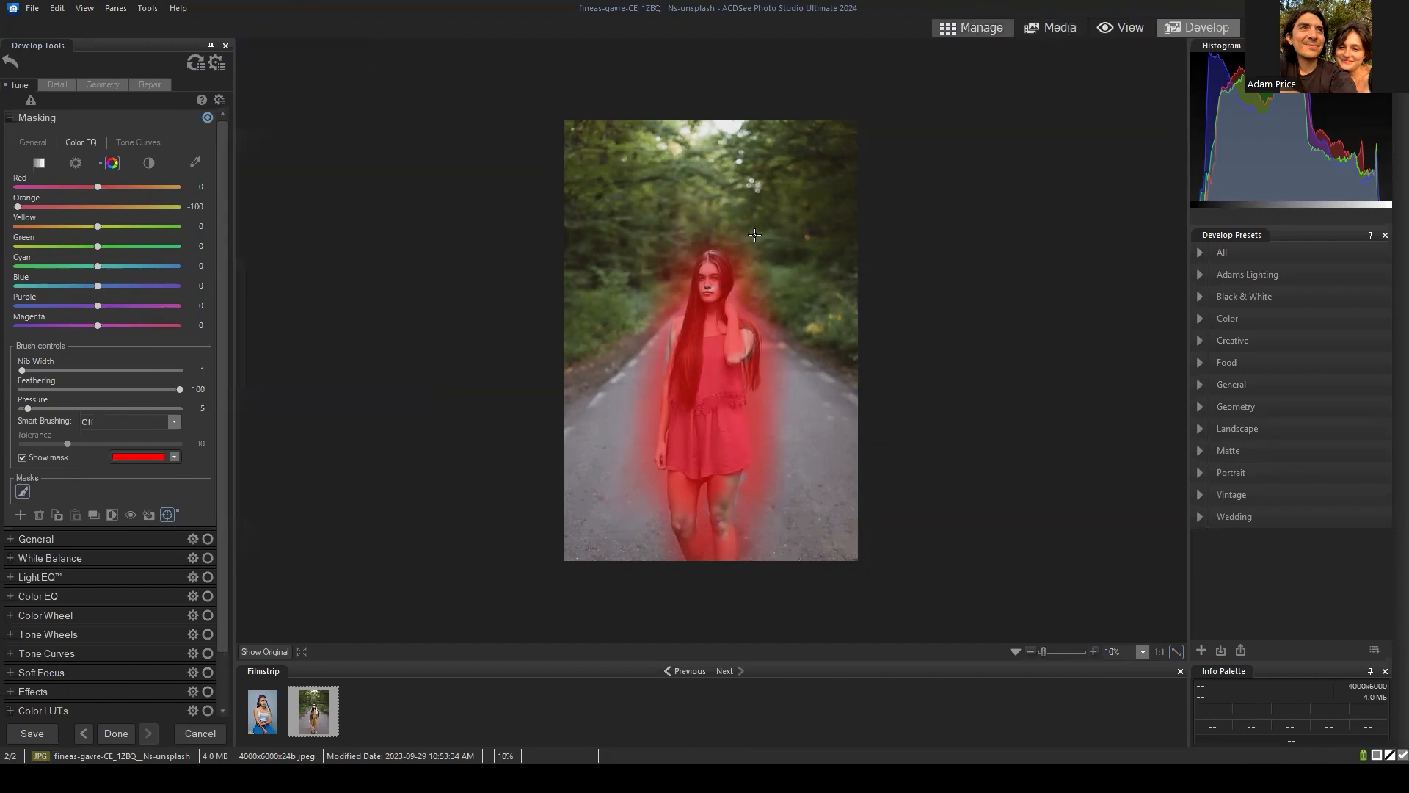
# Return to Manage mode and open the portrait of the woman in the white top in Develop mode.
pyautogui.click(974, 33)
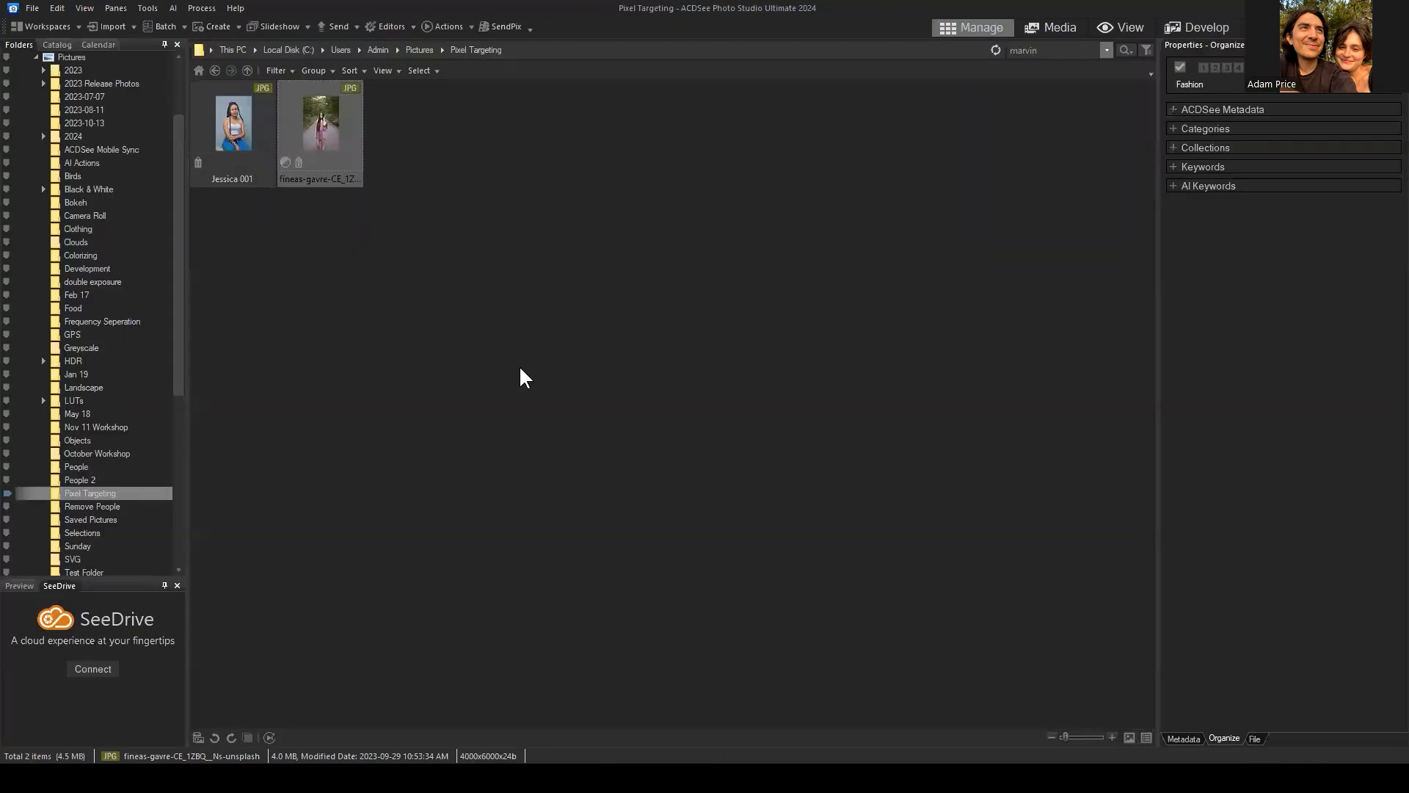
pyautogui.click(231, 124)
pyautogui.click(1212, 28)
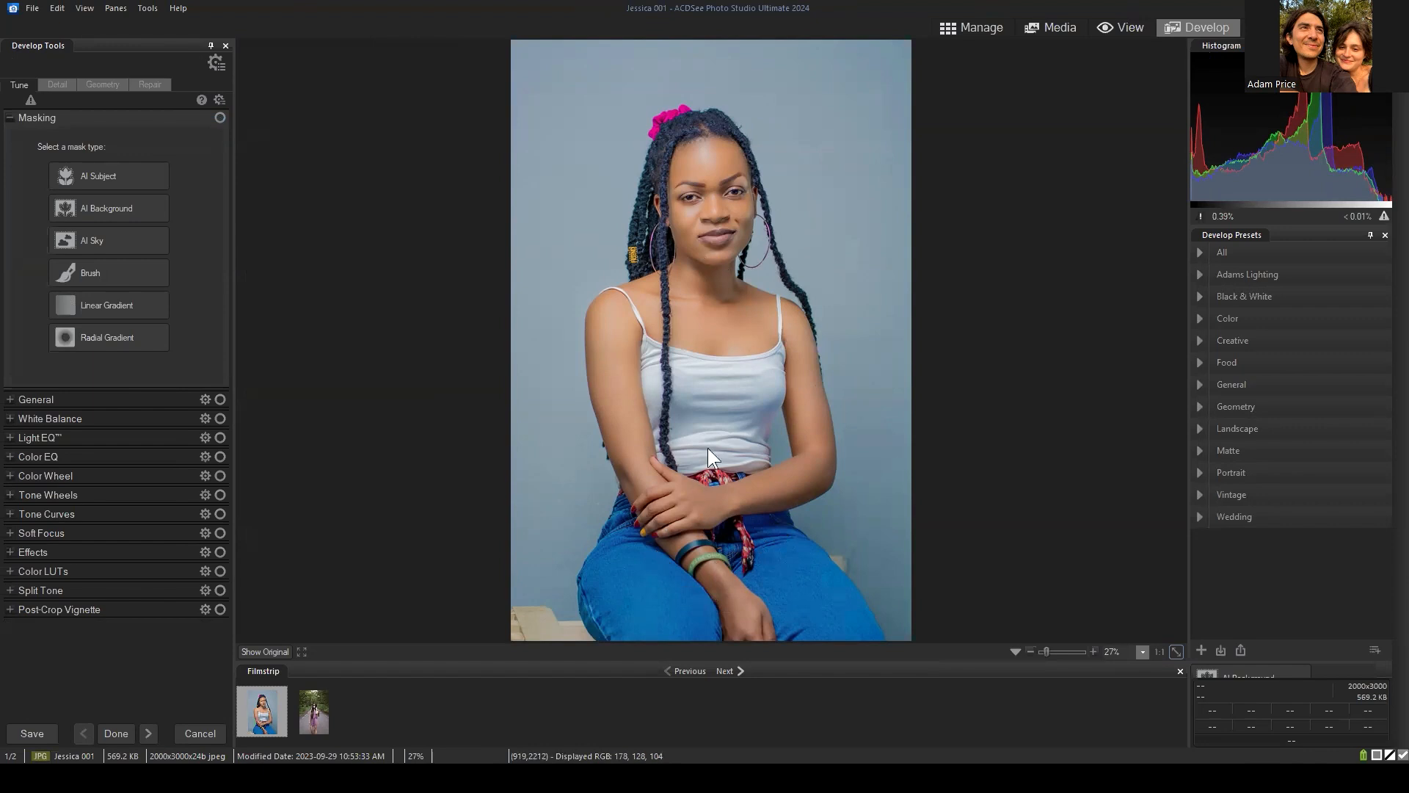
# Inspect the hair and face up close and create an AI Subject mask of the seated woman.
pyautogui.scroll(3, 741, 191)
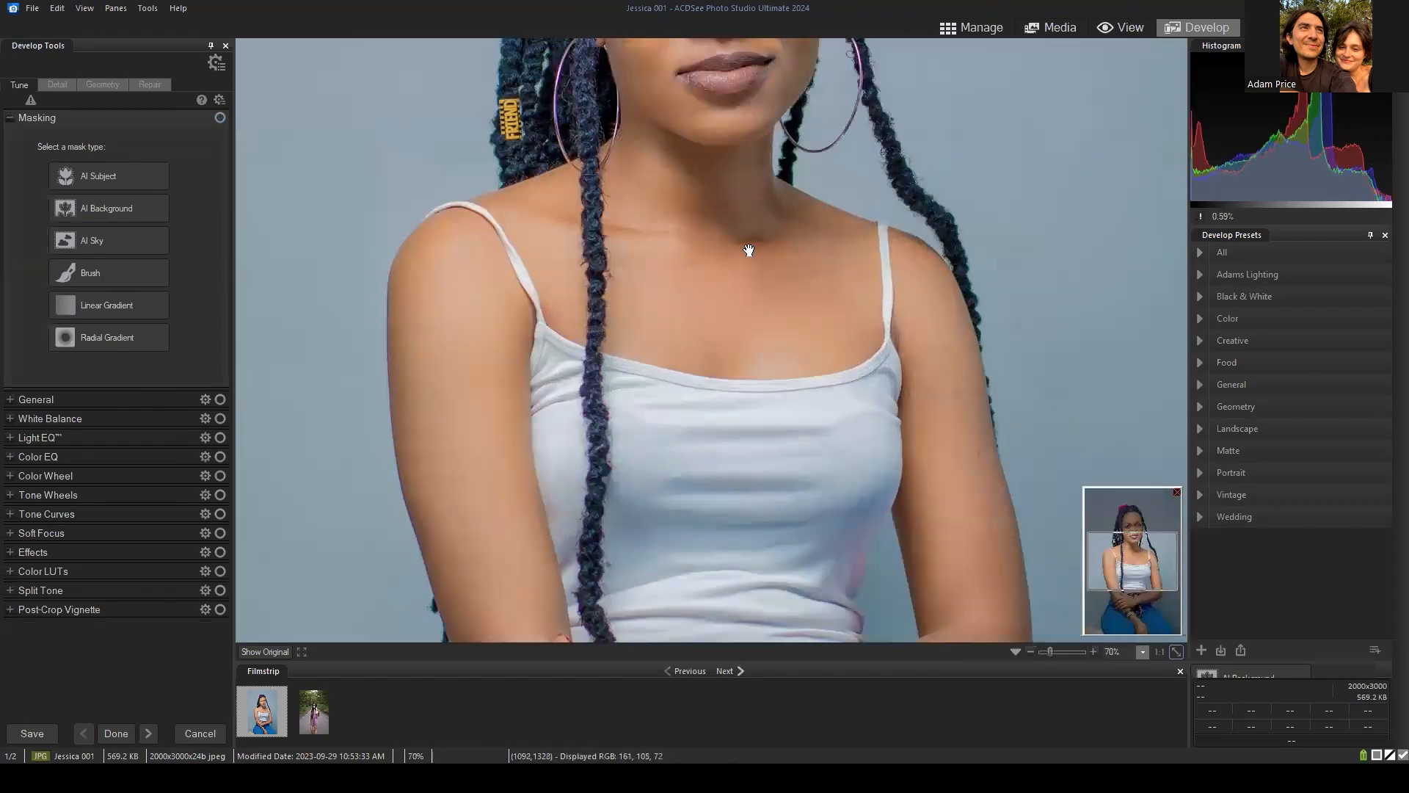
pyautogui.moveTo(1132, 544); pyautogui.dragTo(1125, 523)
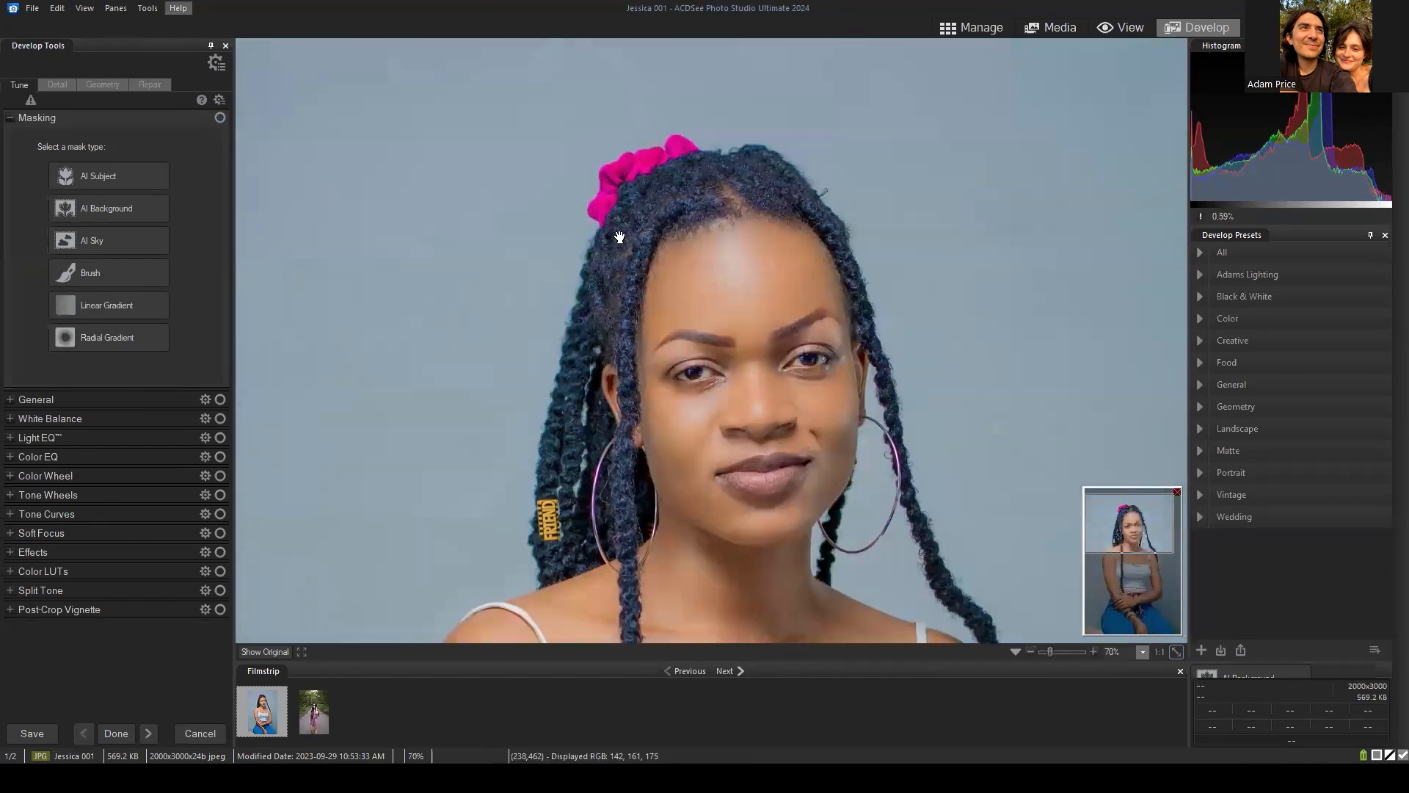
pyautogui.moveTo(692, 183); pyautogui.dragTo(746, 106)
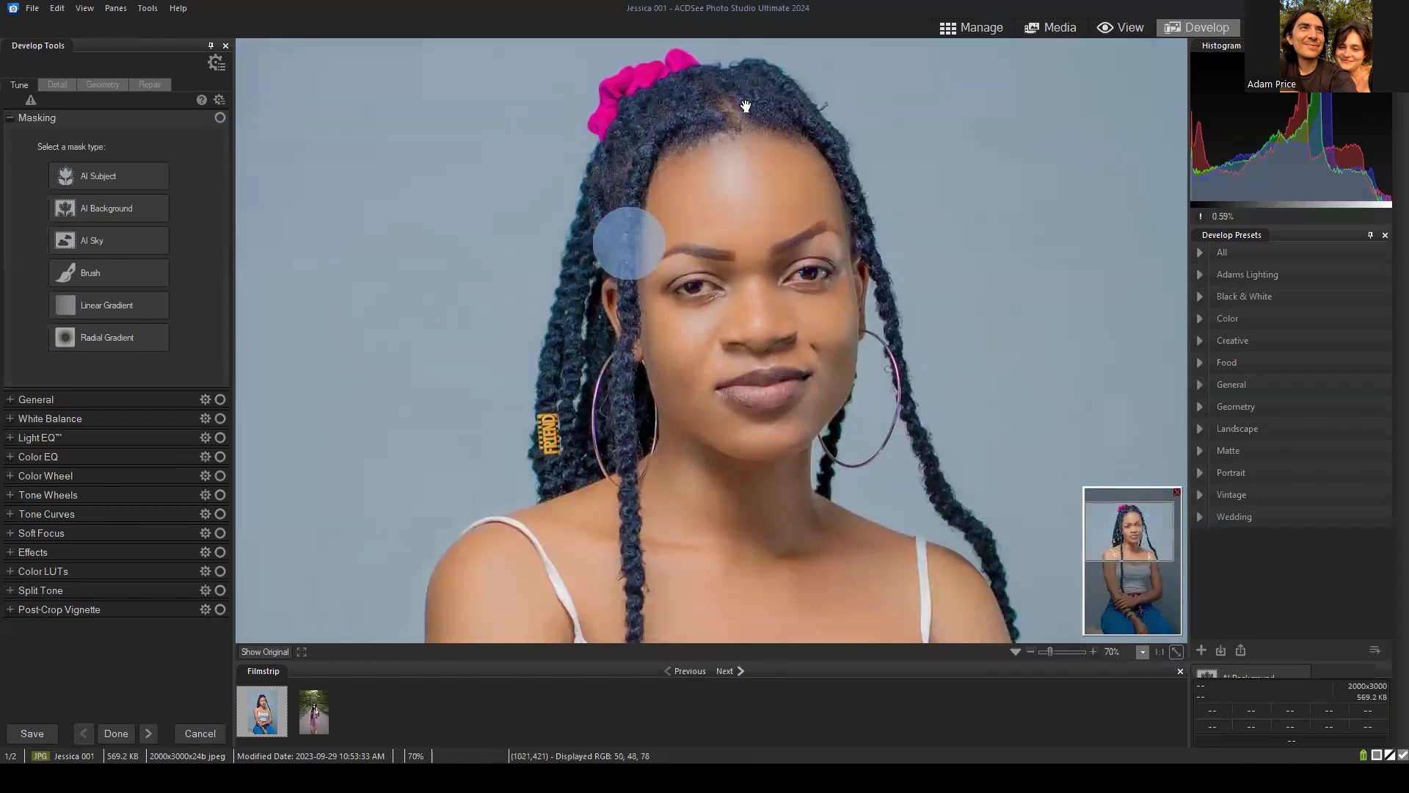
pyautogui.moveTo(667, 149); pyautogui.dragTo(942, 208)
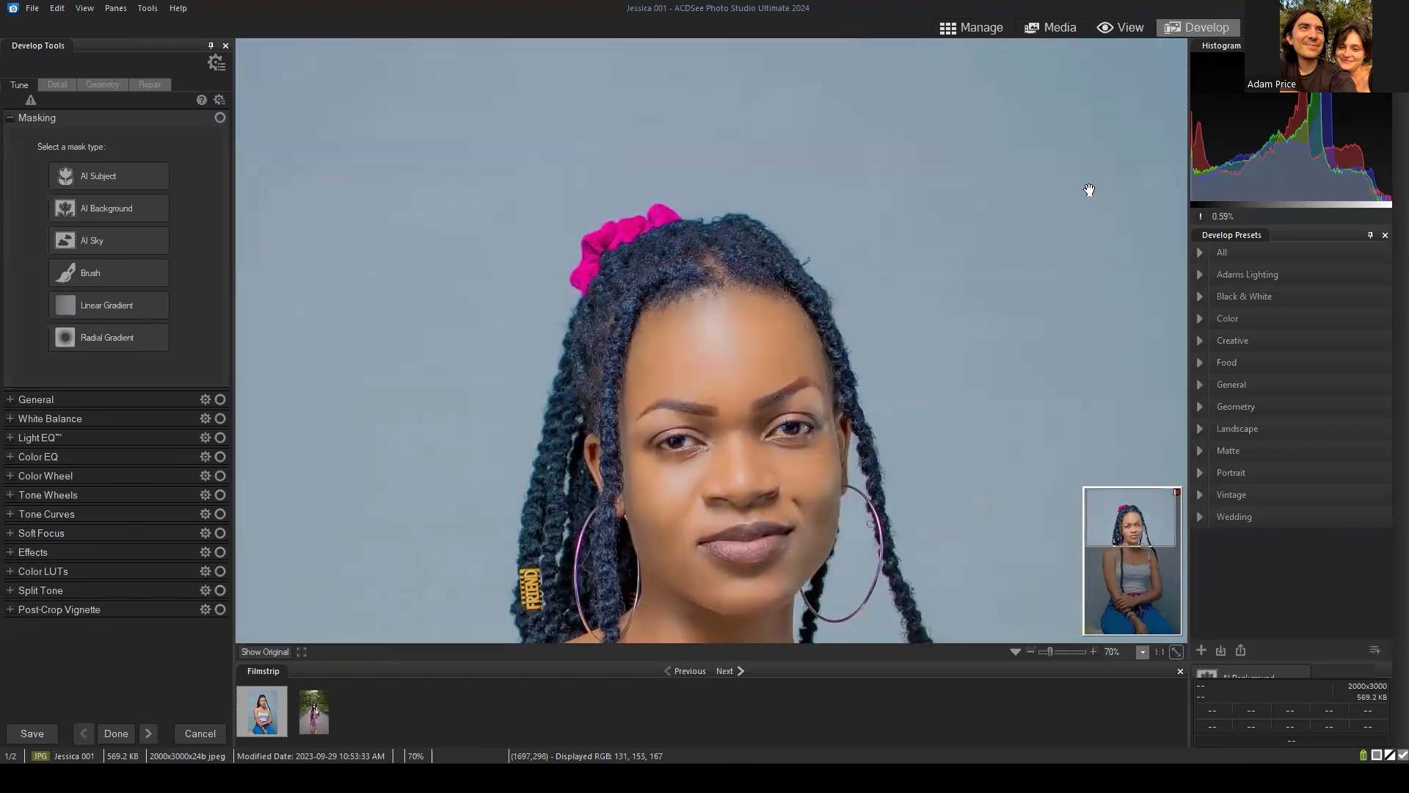
pyautogui.scroll(-2, 918, 335)
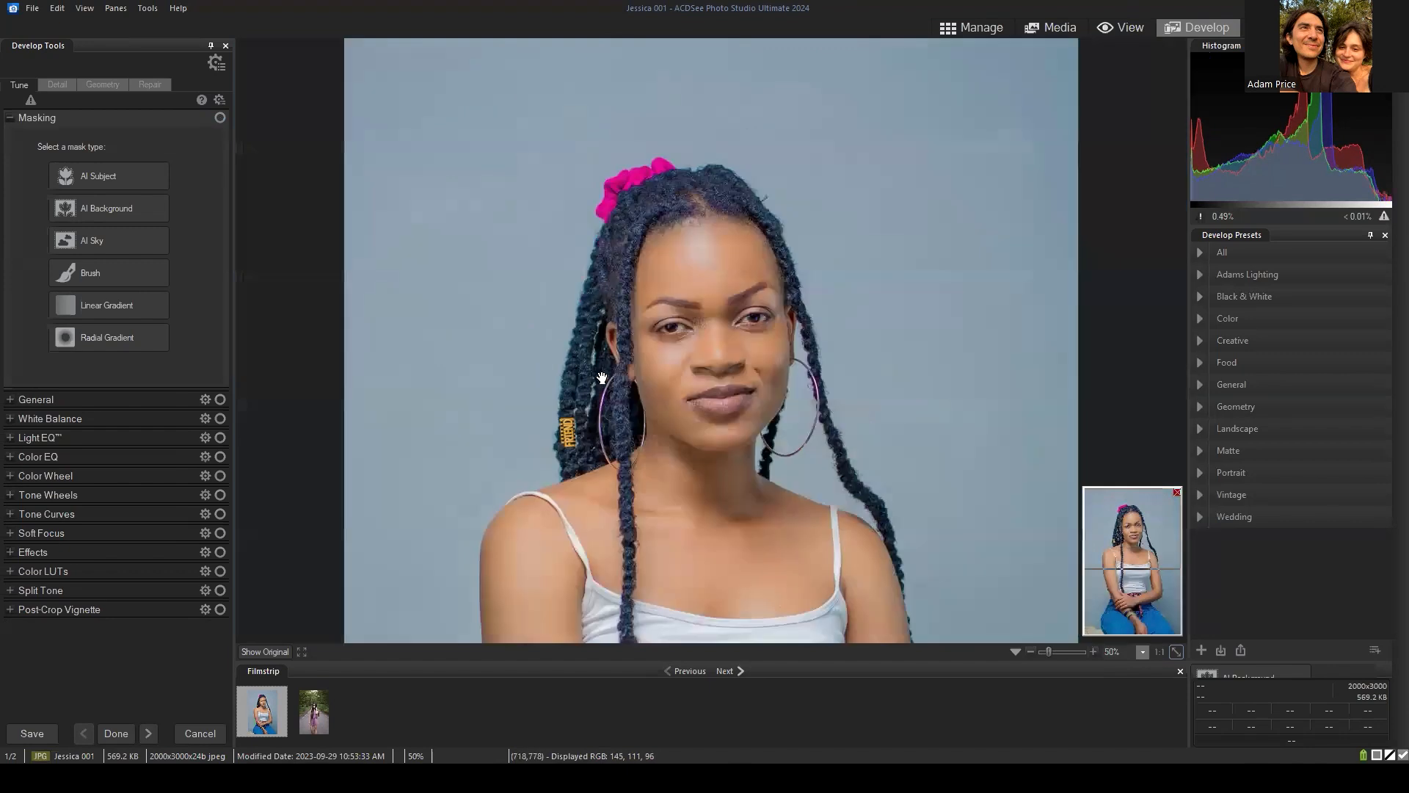
pyautogui.scroll(-2, 880, 304)
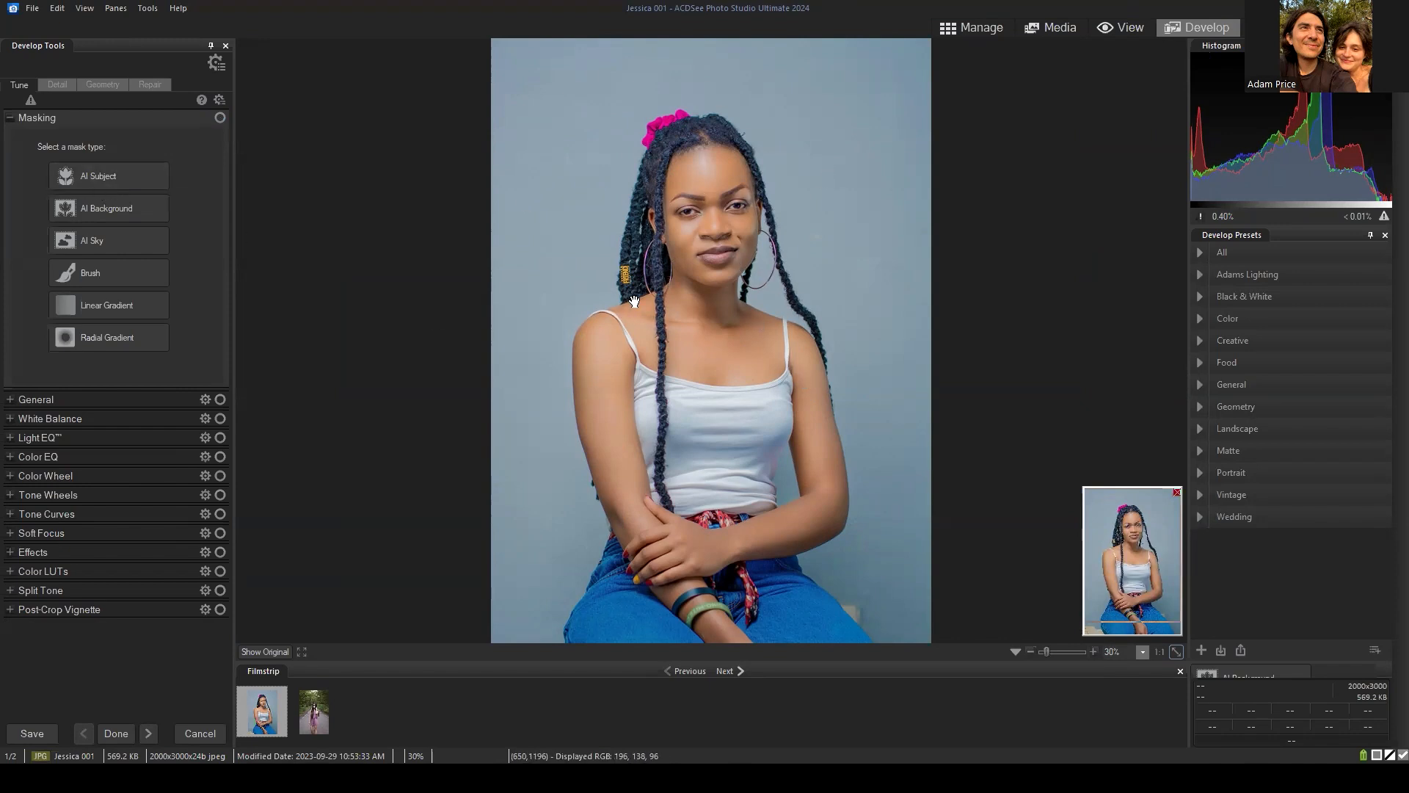
pyautogui.click(95, 170)
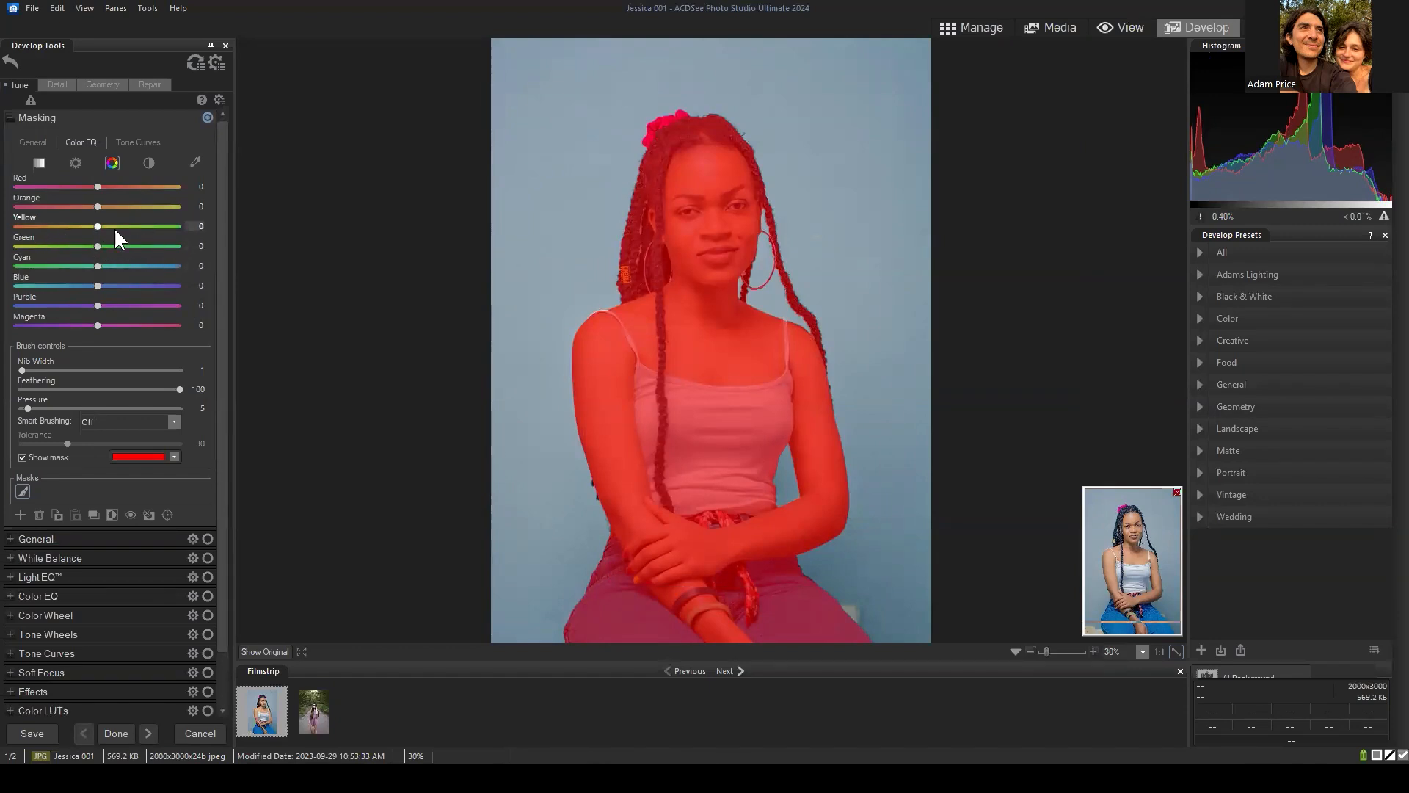
# Hide the mask overlay and set the subject mask's blue hue shift to 100, leaving purple at 0.
pyautogui.click(22, 458)
pyautogui.click(98, 306)
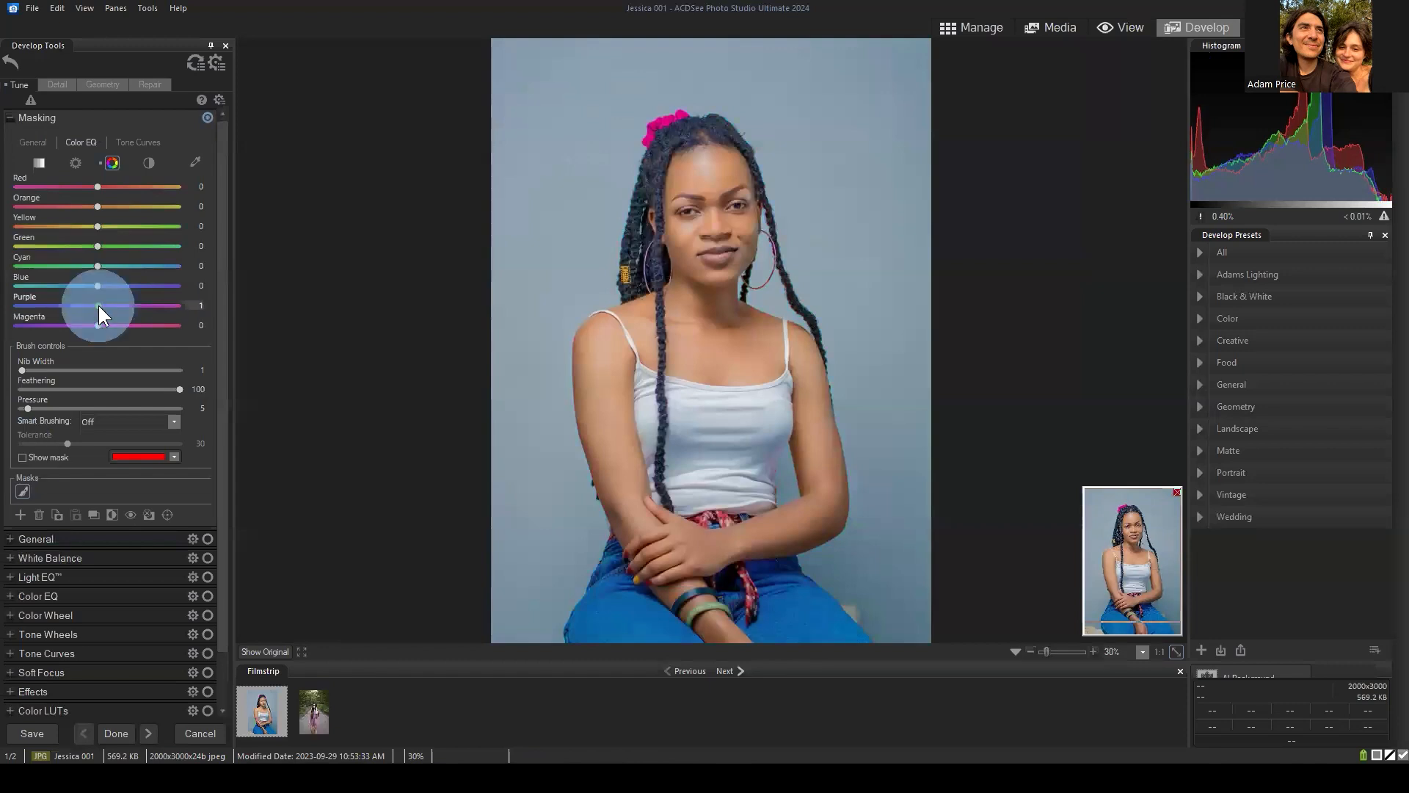
pyautogui.click(95, 285)
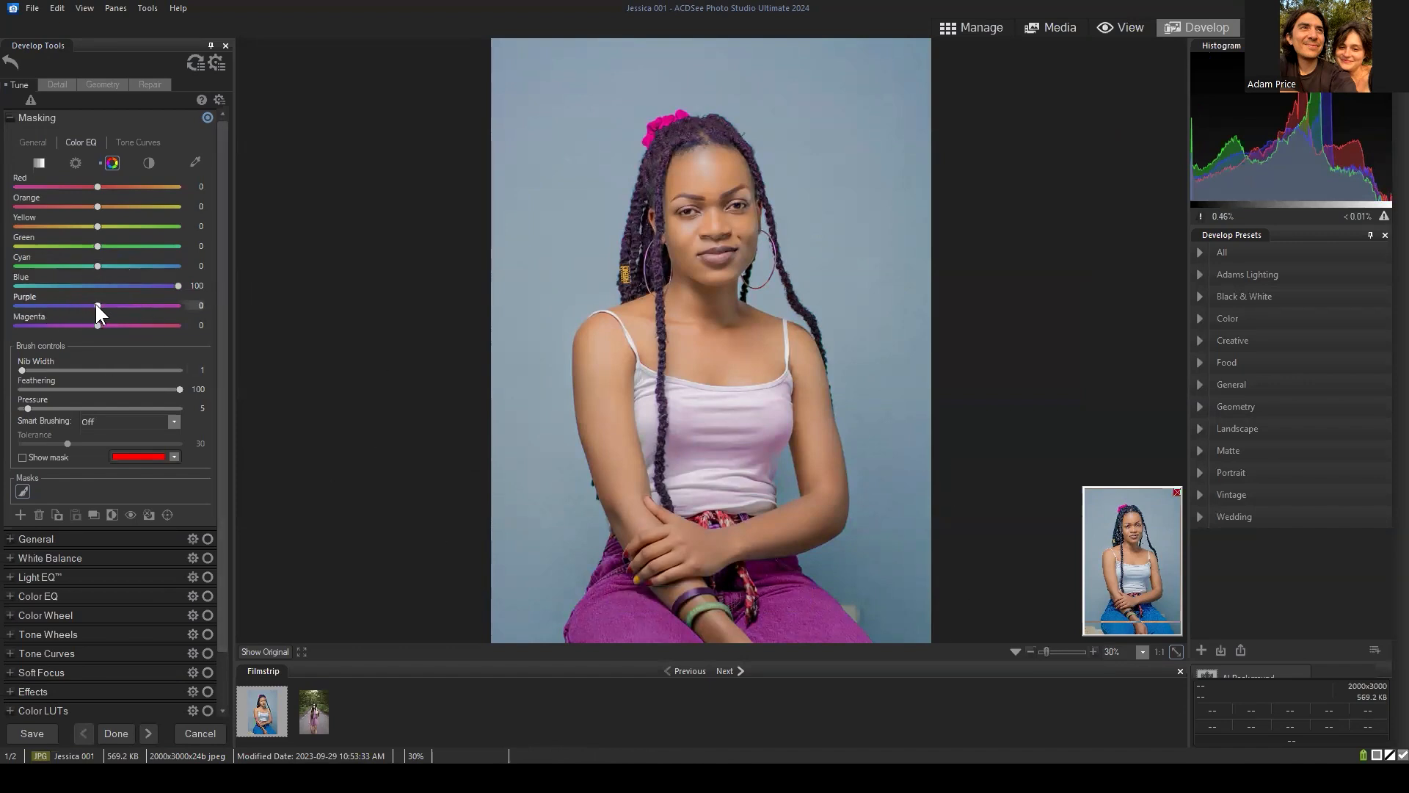
pyautogui.moveTo(94, 304)
pyautogui.mouseDown()
pyautogui.moveTo(11, 303)
pyautogui.moveTo(117, 310)
pyautogui.moveTo(99, 304)
pyautogui.mouseUp()
# Enable Color Range in the mask's Pixel Targeting and rotate the targeted wedge to the blue and cyan hues, with the overlay hidden.
pyautogui.click(23, 457)
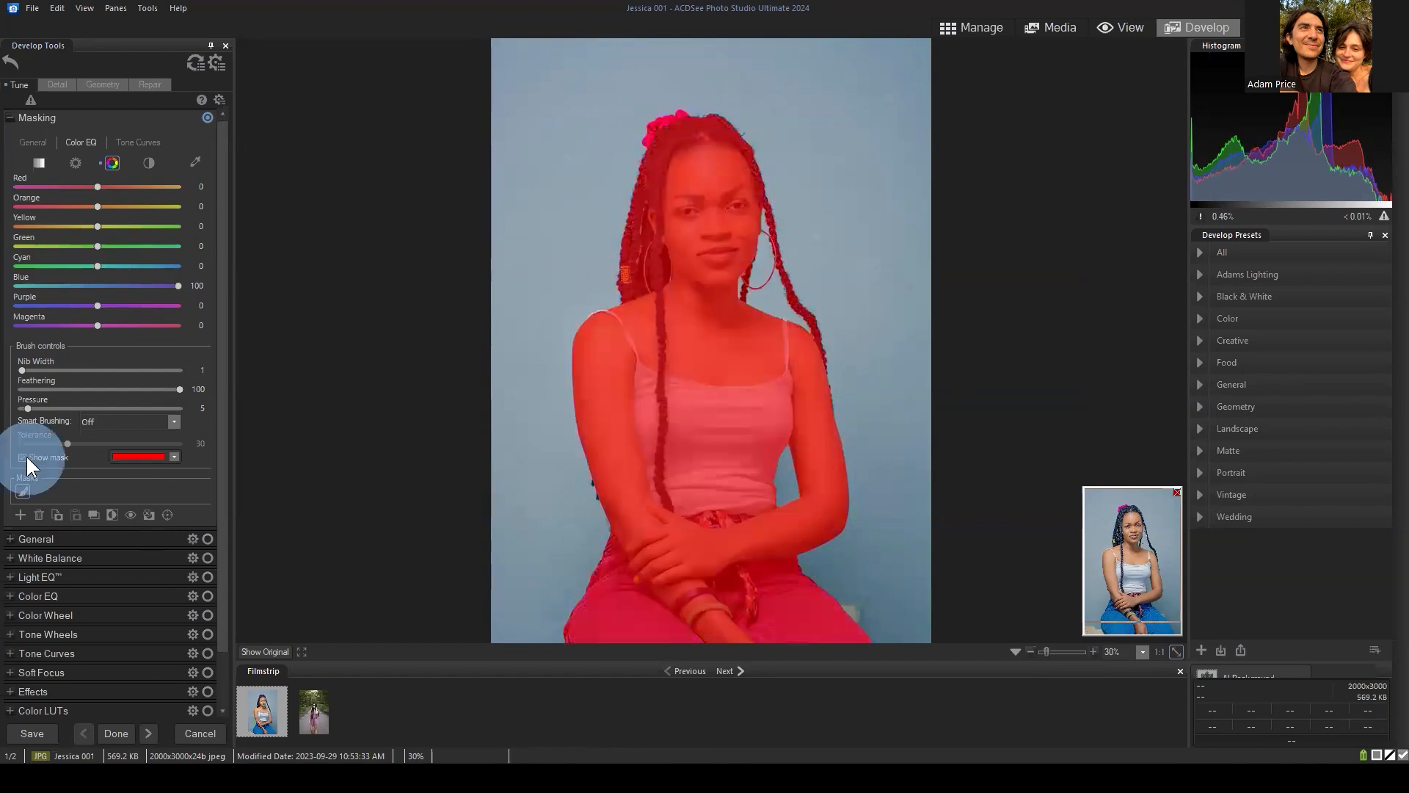
pyautogui.click(168, 514)
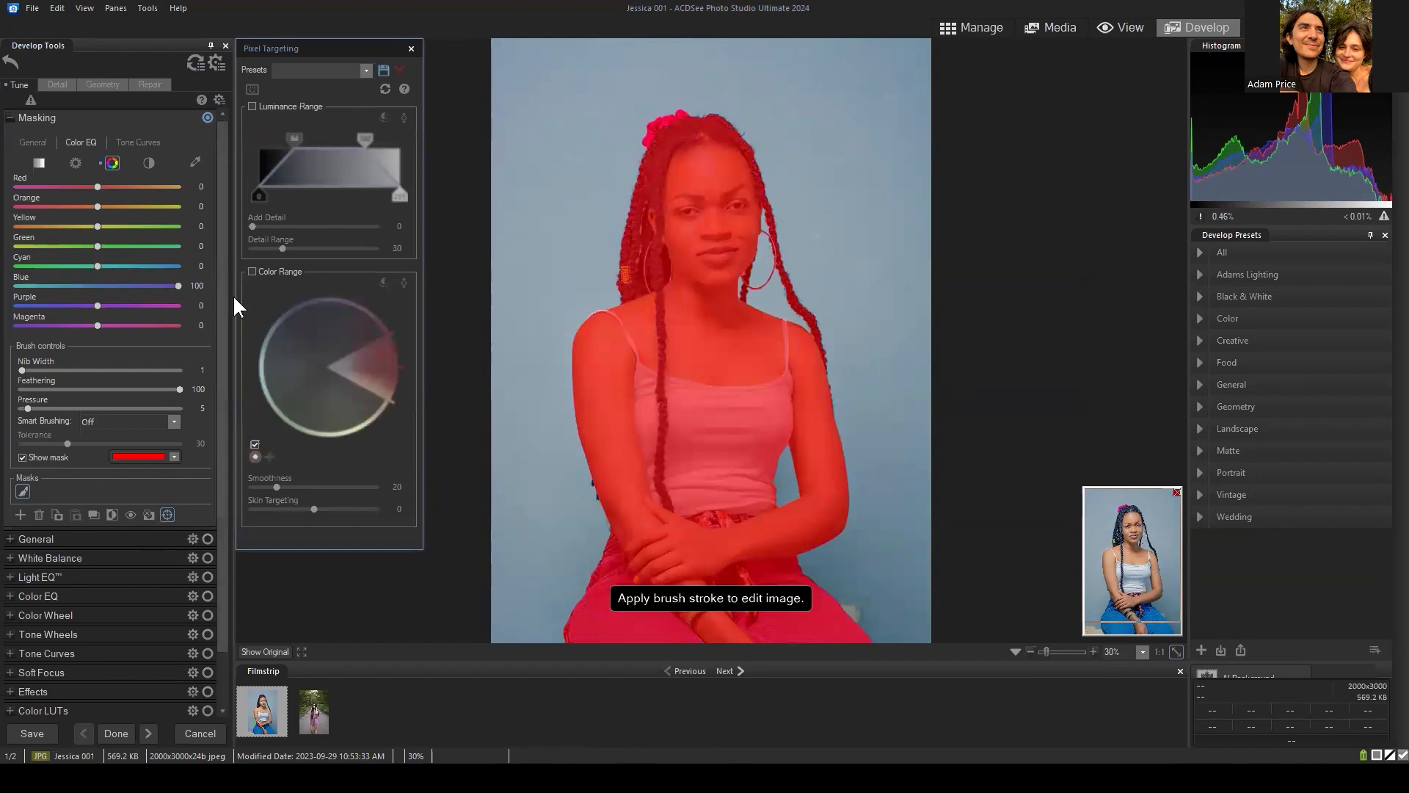
pyautogui.click(251, 271)
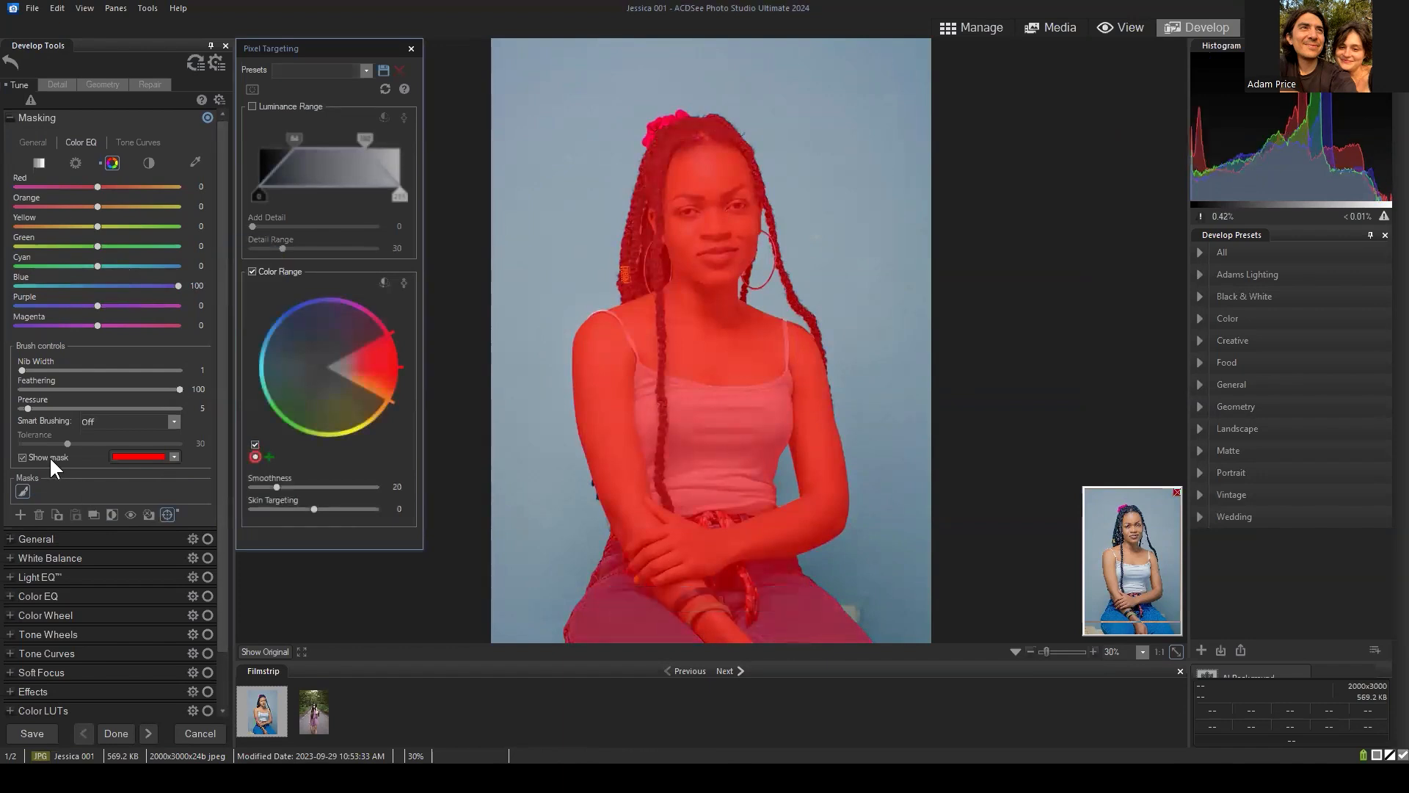
pyautogui.click(23, 457)
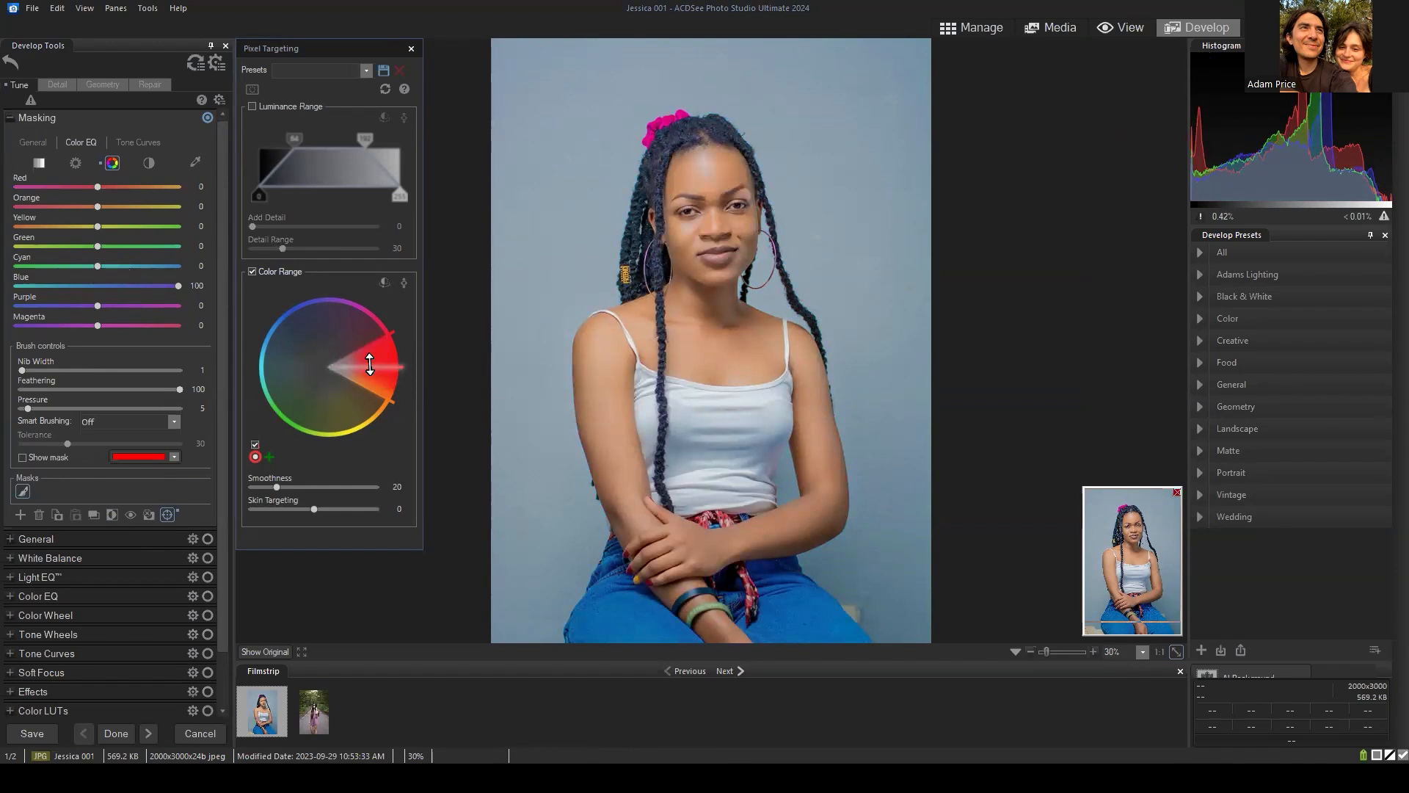
pyautogui.moveTo(370, 364); pyautogui.dragTo(302, 317)
pyautogui.moveTo(267, 366)
pyautogui.mouseDown()
pyautogui.moveTo(263, 380)
pyautogui.moveTo(277, 346)
pyautogui.mouseUp()
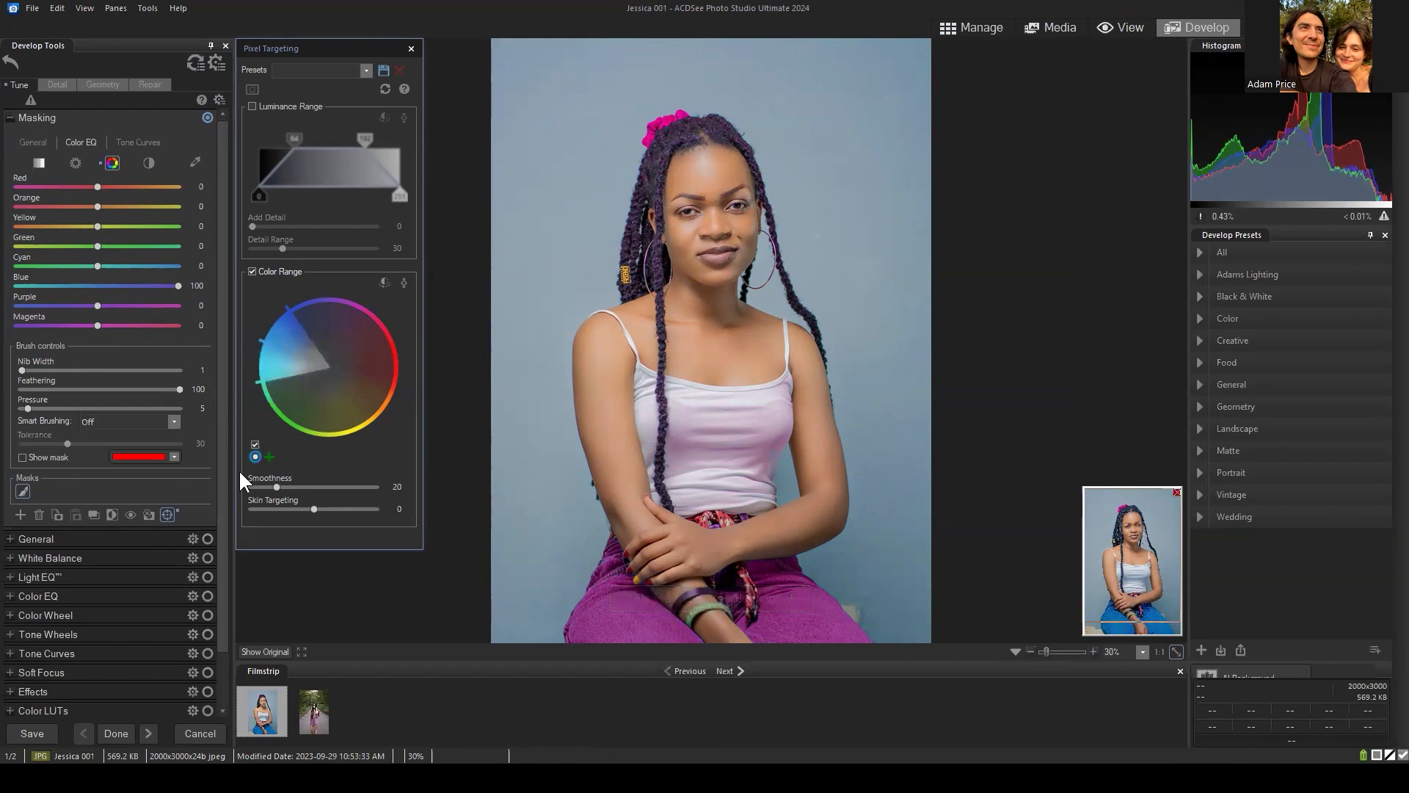
# Pull the inner edge of the blue wedge outward so the Color Range excludes low-saturation tones such as the white top.
pyautogui.click(332, 370)
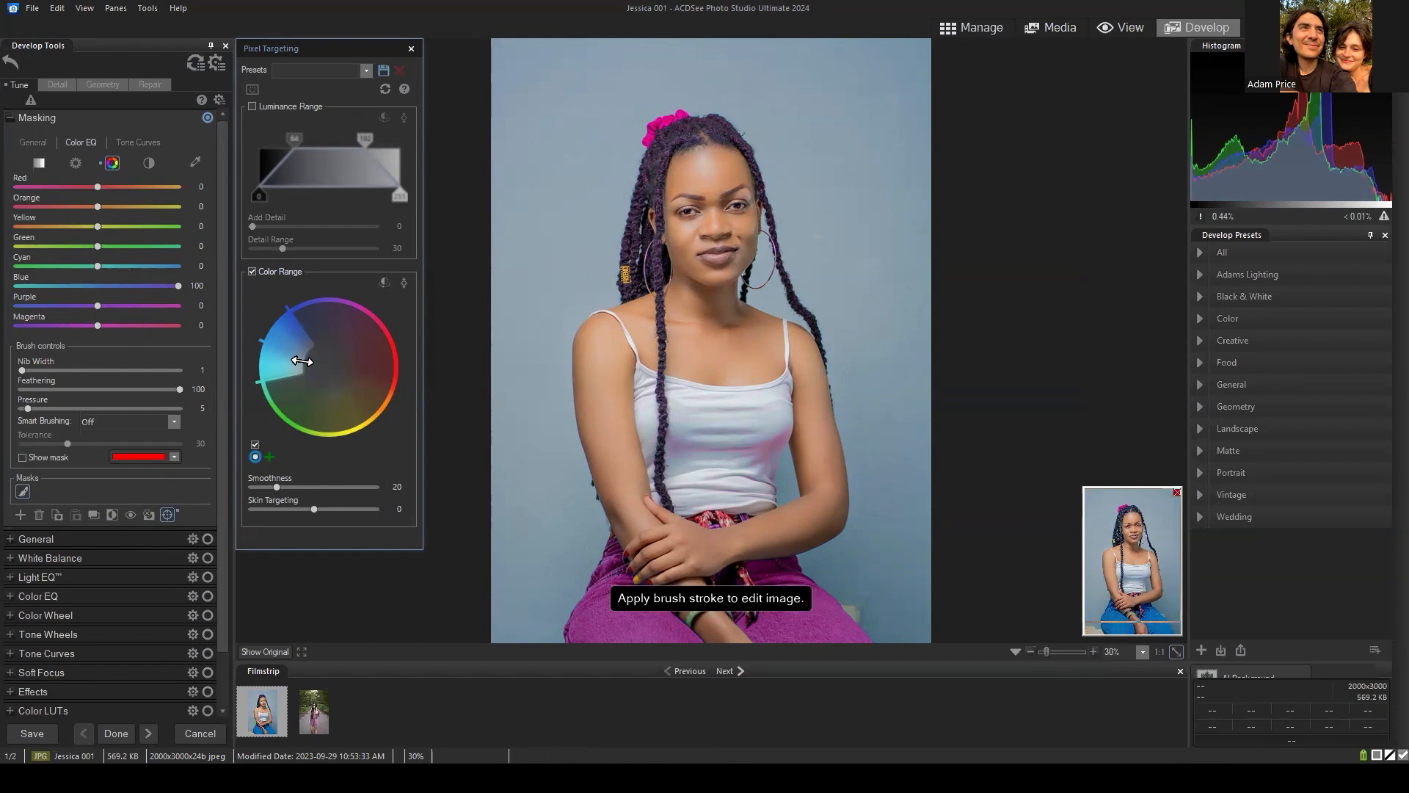
pyautogui.click(302, 360)
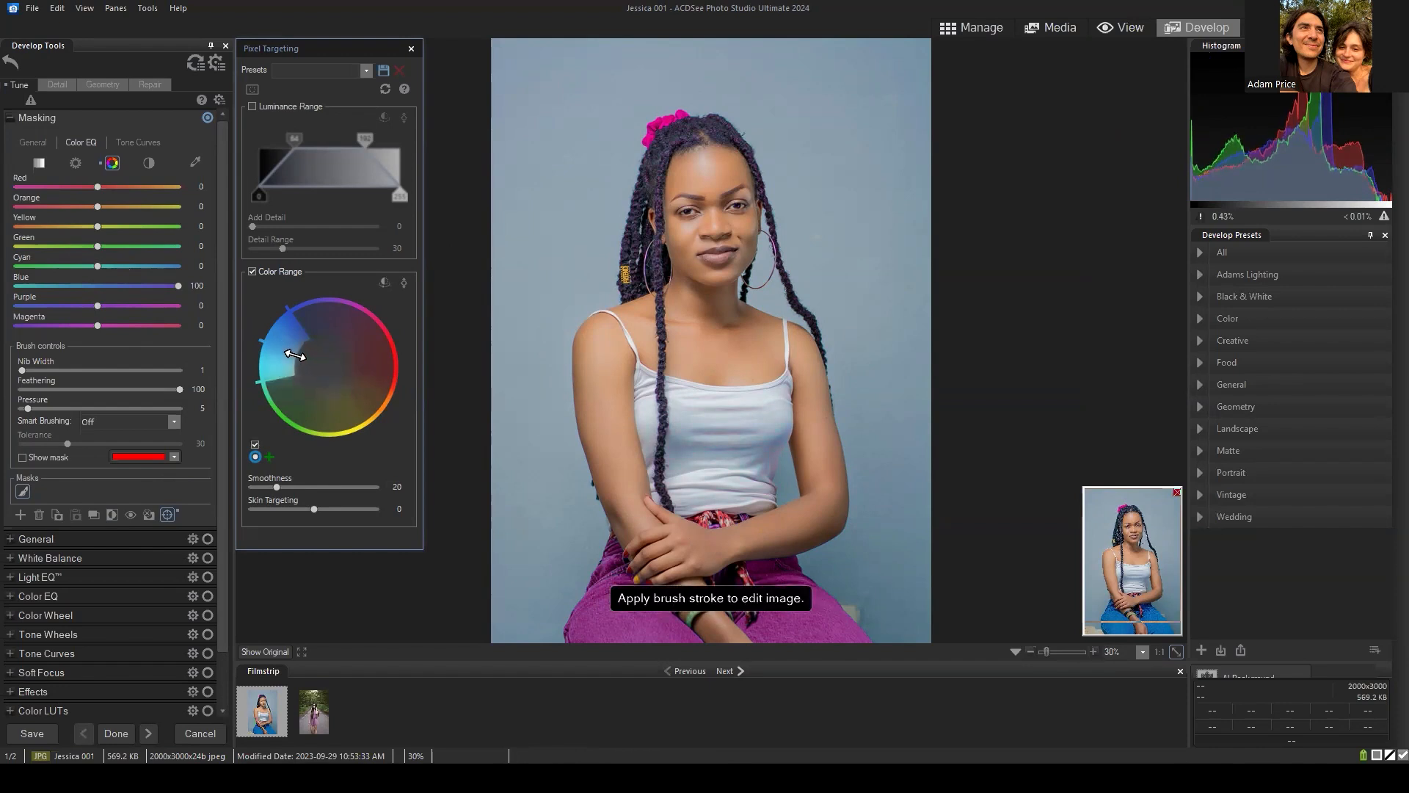
pyautogui.moveTo(296, 355)
pyautogui.mouseDown()
pyautogui.moveTo(314, 361)
pyautogui.moveTo(298, 356)
pyautogui.mouseUp()
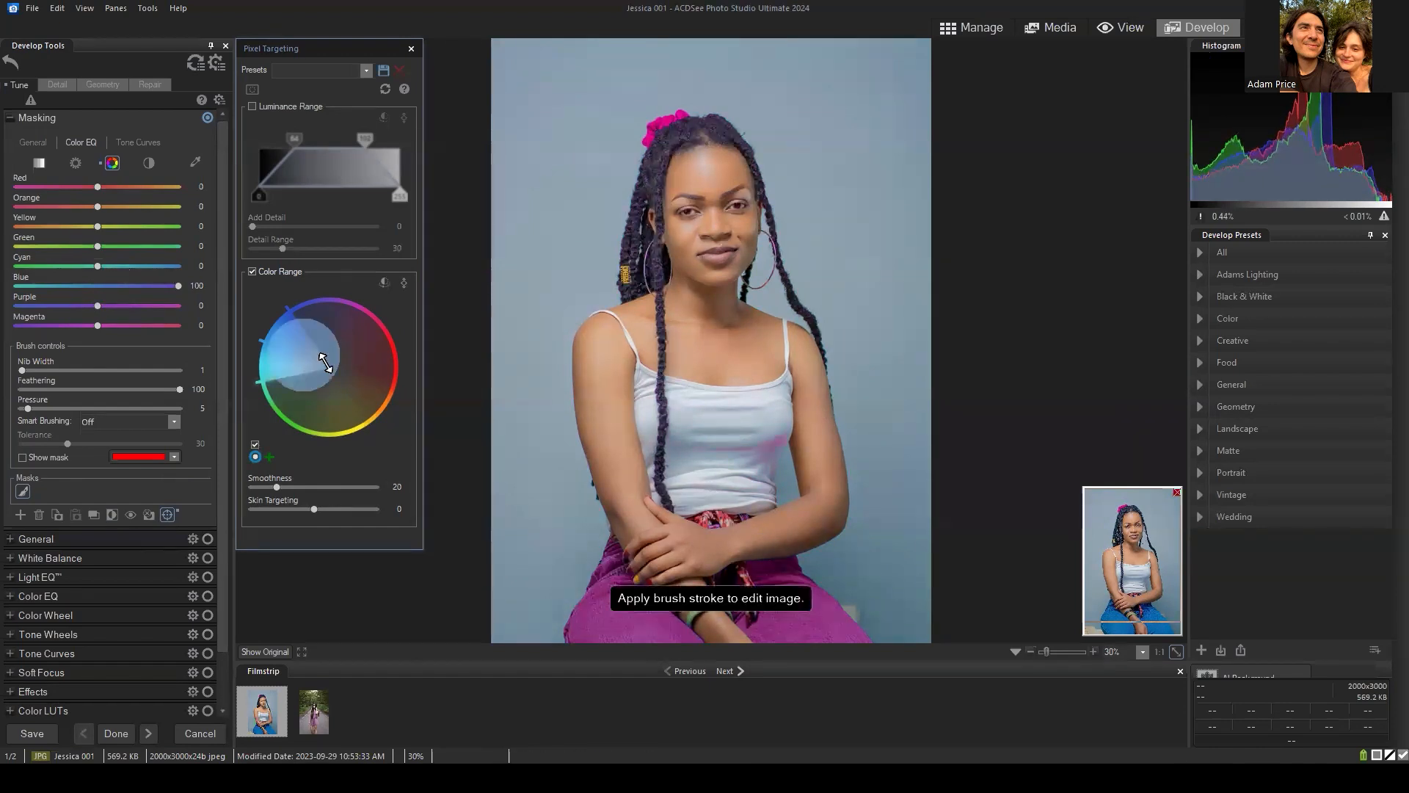
pyautogui.moveTo(304, 356)
pyautogui.mouseDown()
pyautogui.moveTo(326, 363)
pyautogui.moveTo(293, 356)
pyautogui.mouseUp()
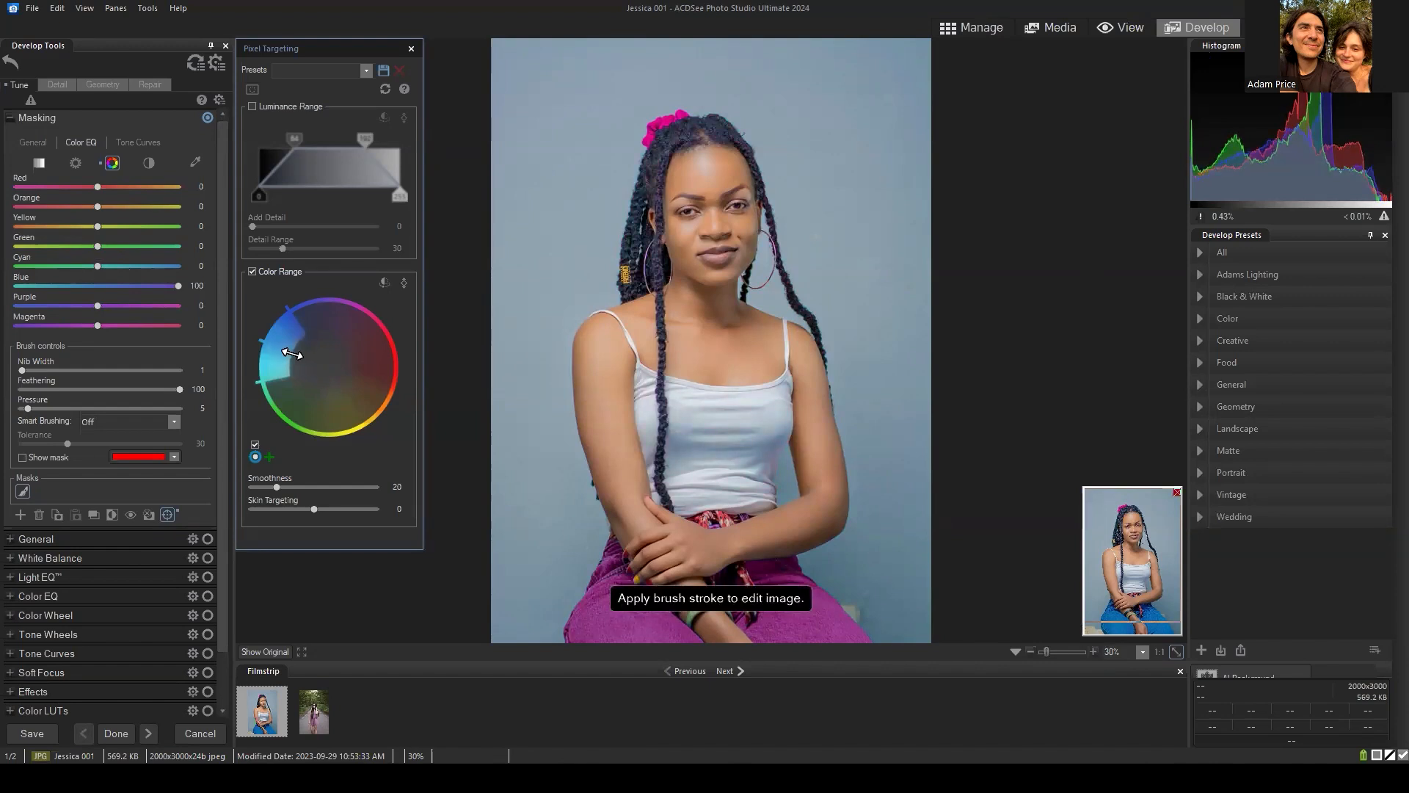
pyautogui.moveTo(291, 354); pyautogui.dragTo(295, 355)
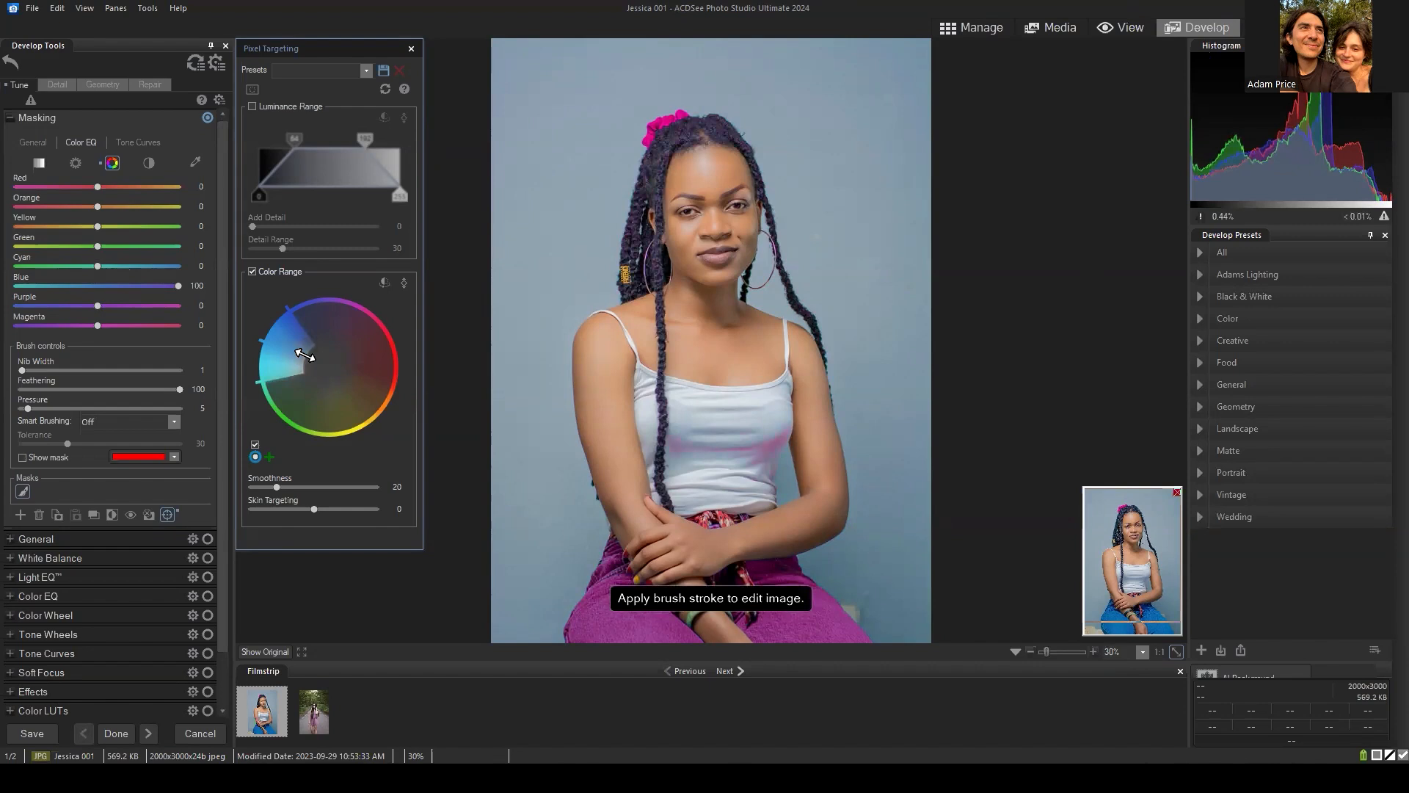
pyautogui.moveTo(295, 354); pyautogui.dragTo(294, 354)
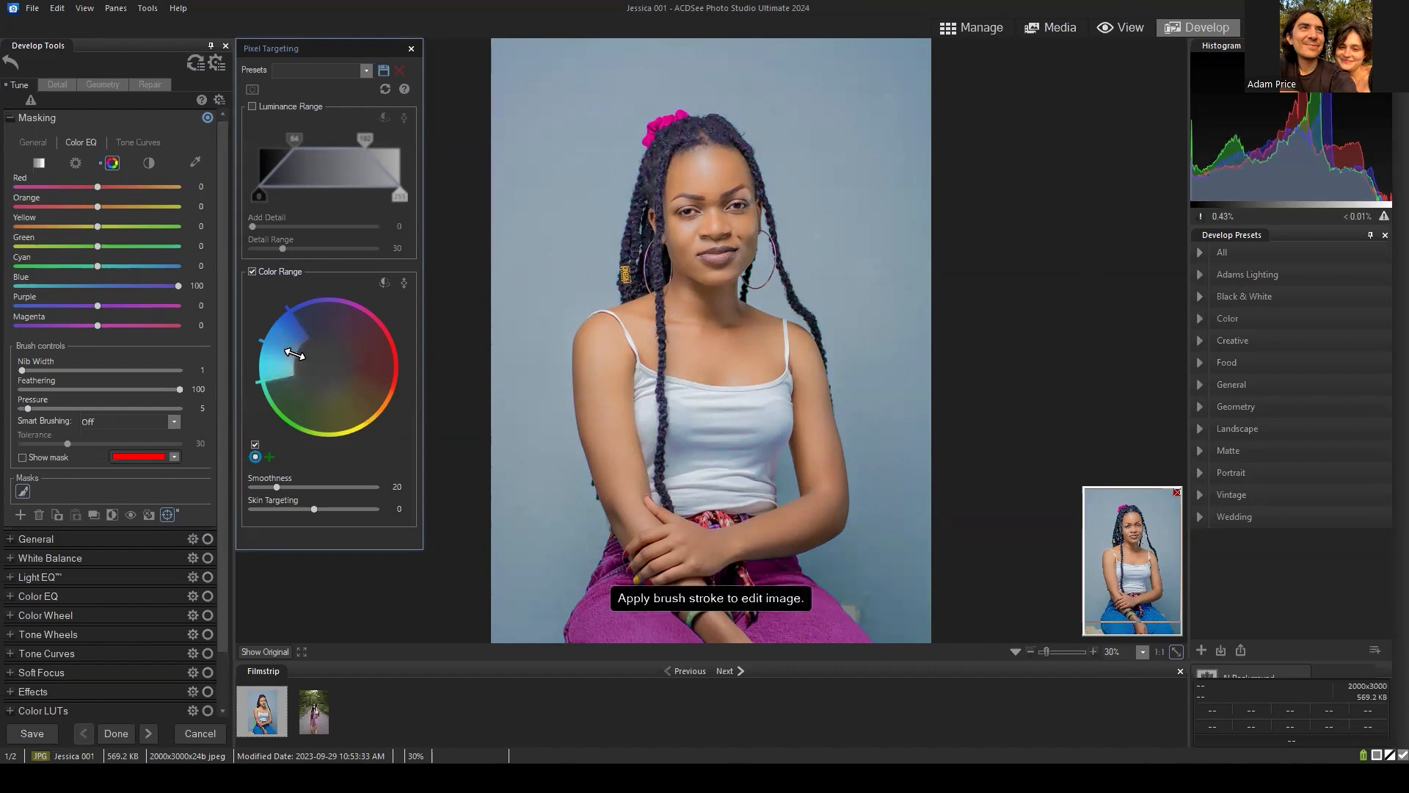
# Set the Color Range smoothness to 100 and fine-tune the edges of the blue wedge on the colour wheel.
pyautogui.moveTo(274, 487); pyautogui.dragTo(391, 487)
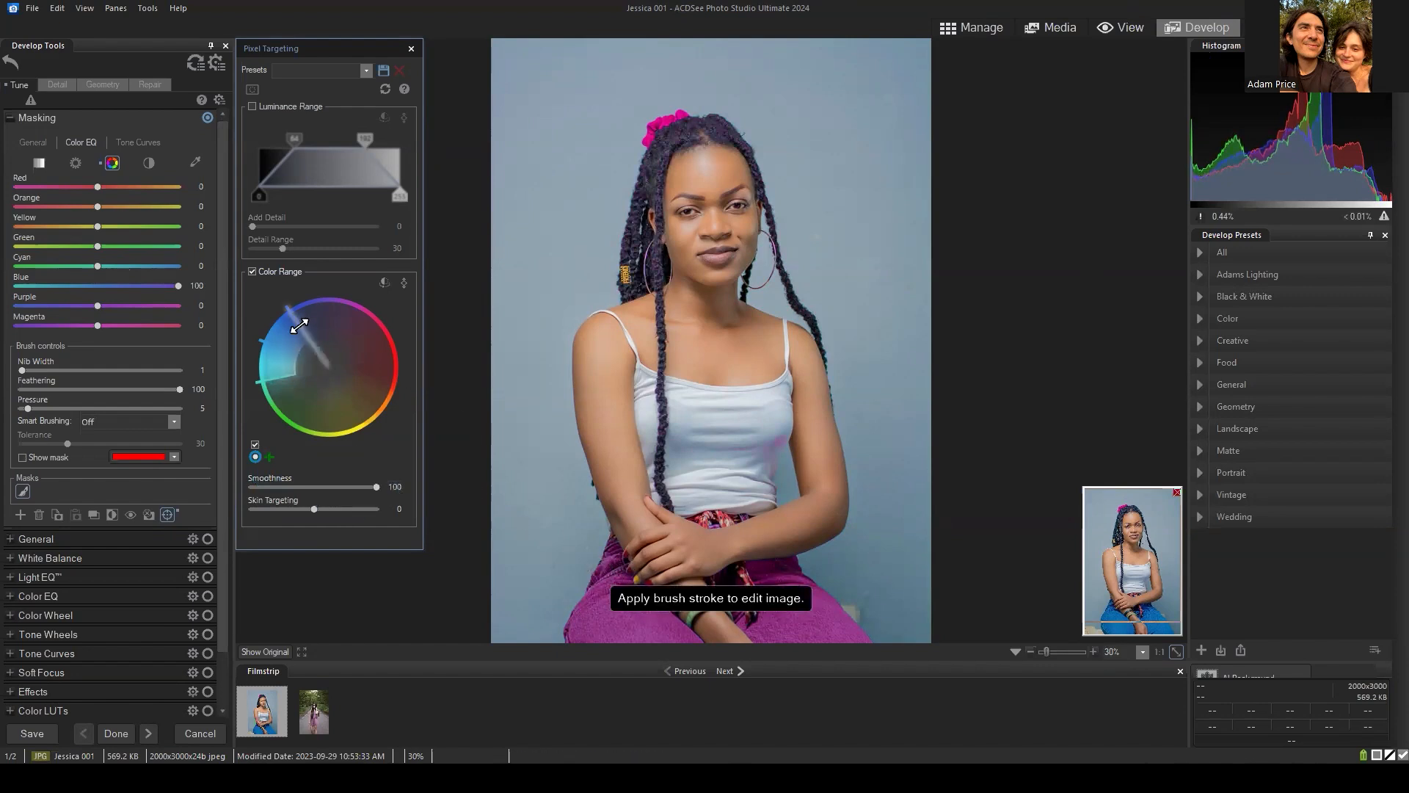
pyautogui.moveTo(268, 359); pyautogui.dragTo(301, 345)
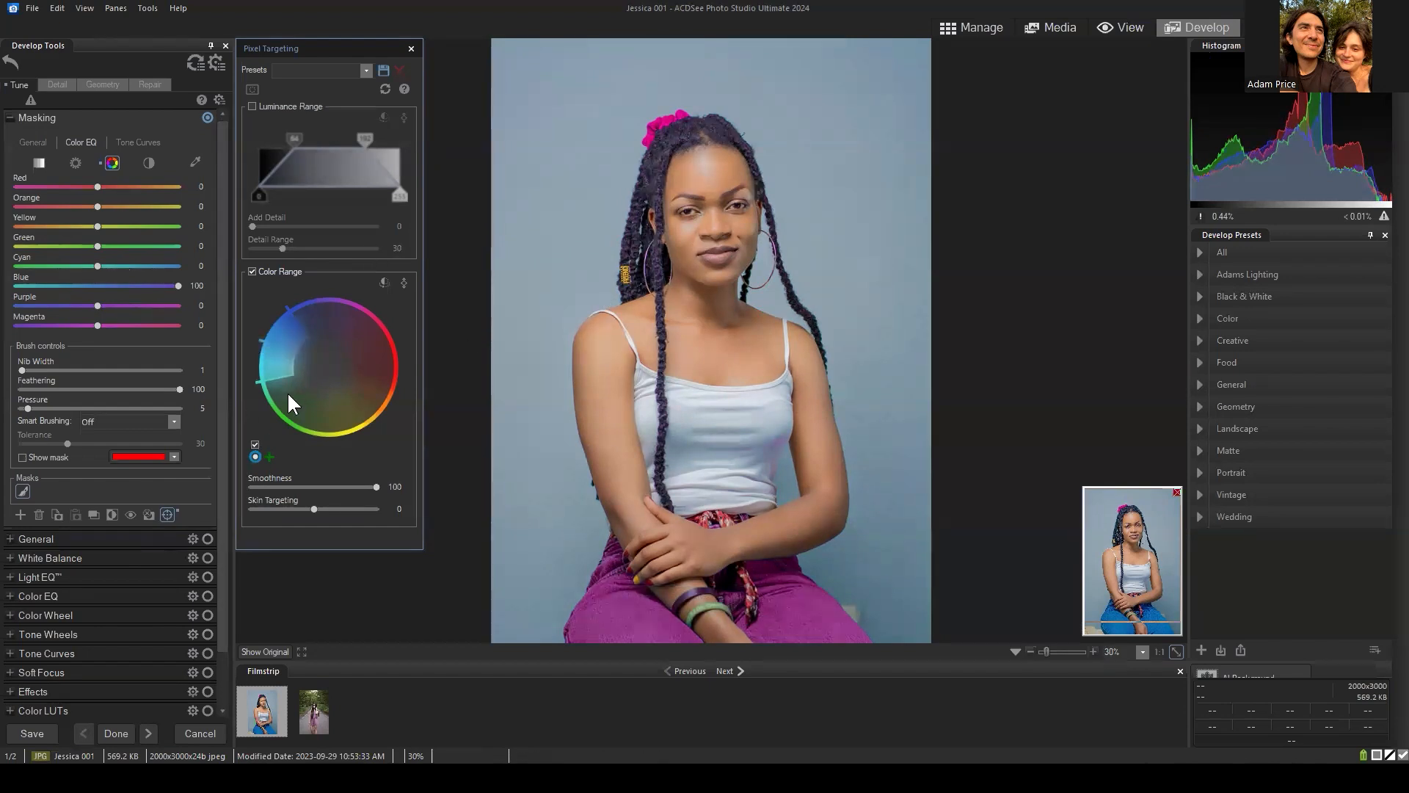
pyautogui.moveTo(268, 382)
pyautogui.mouseDown()
pyautogui.moveTo(258, 358)
pyautogui.moveTo(268, 373)
pyautogui.moveTo(296, 316)
pyautogui.mouseUp()
pyautogui.moveTo(280, 369); pyautogui.dragTo(281, 372)
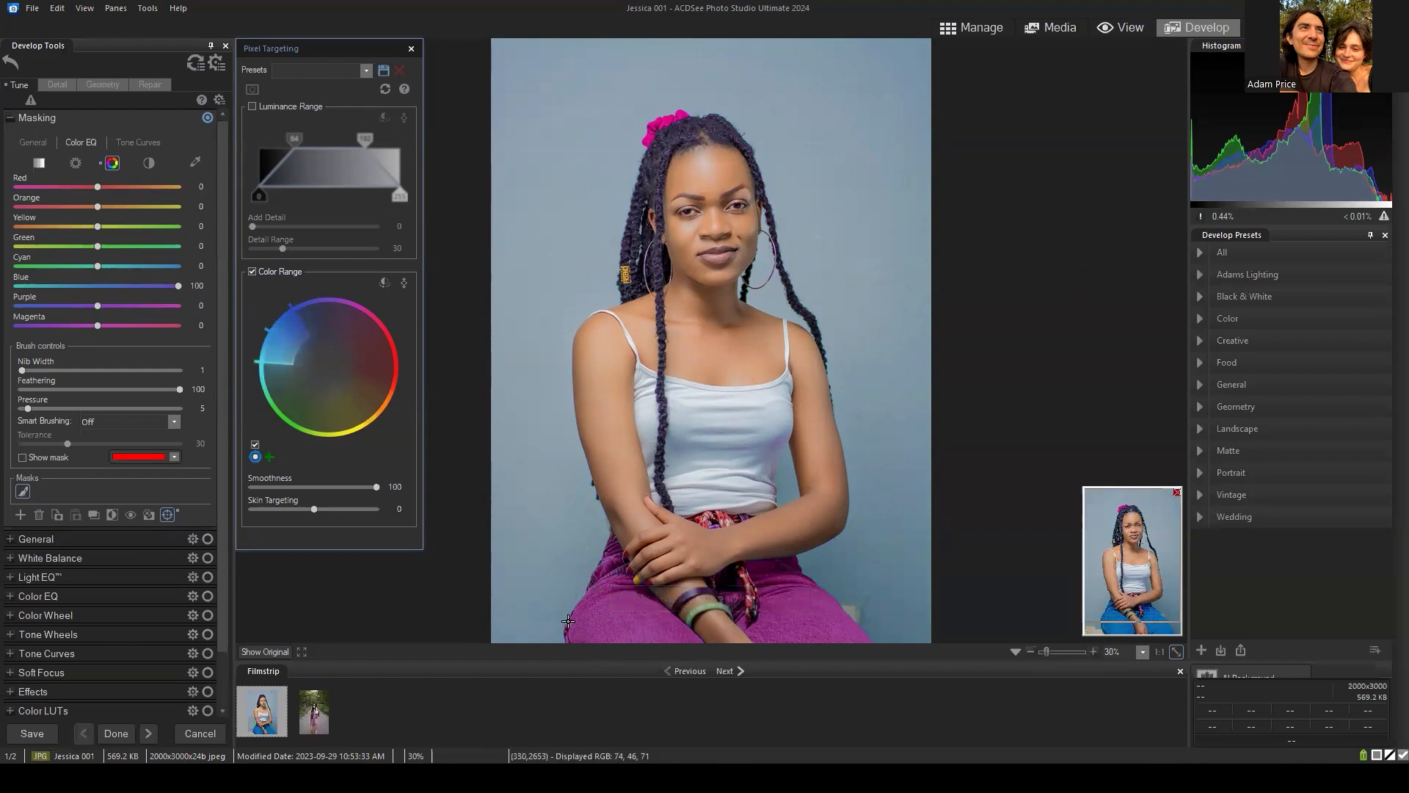
# Try limiting the mask with a Luminance Range of 0, 55, 176 and 249, and switch that range off again.
pyautogui.click(253, 107)
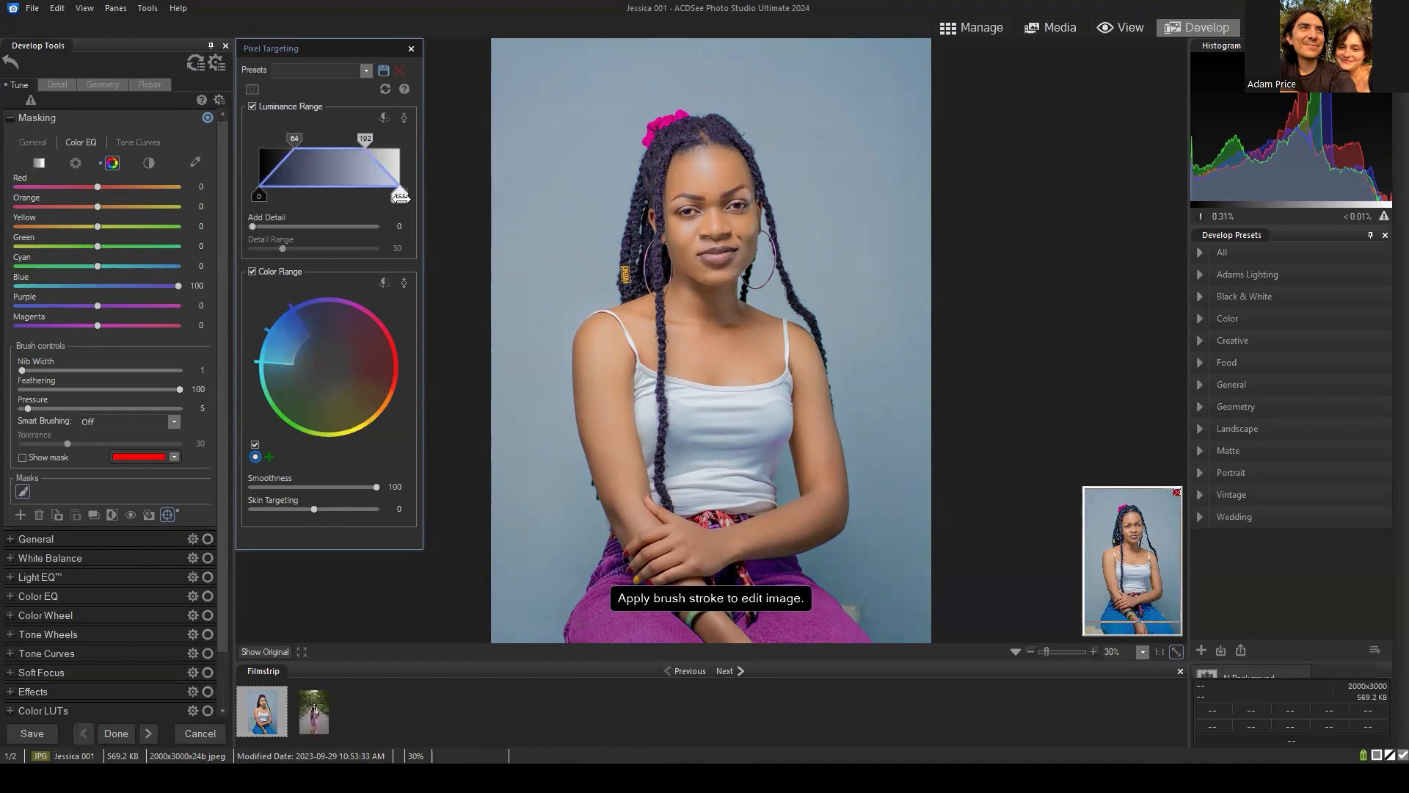
pyautogui.moveTo(400, 197); pyautogui.dragTo(356, 196)
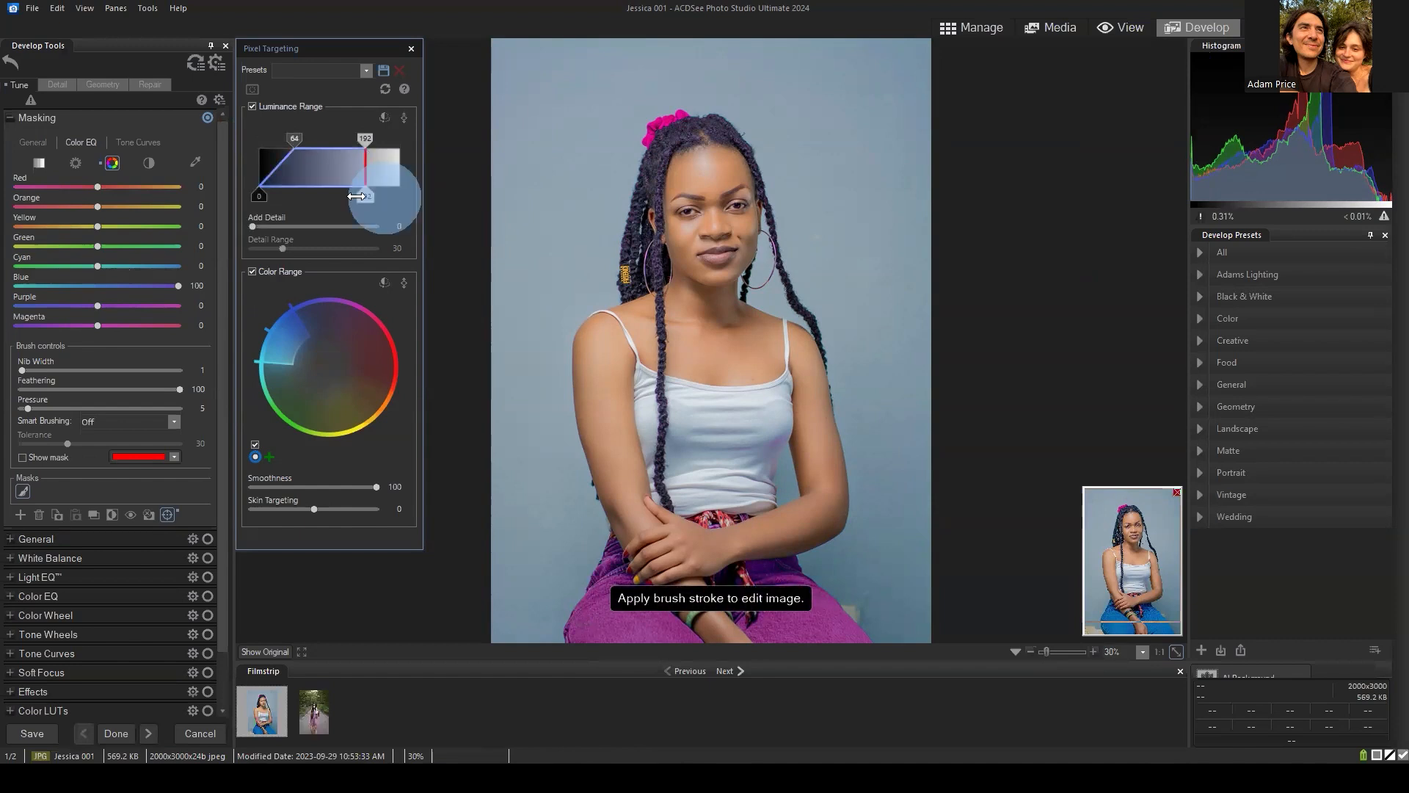
pyautogui.moveTo(365, 138)
pyautogui.mouseDown()
pyautogui.moveTo(327, 137)
pyautogui.moveTo(359, 136)
pyautogui.mouseUp()
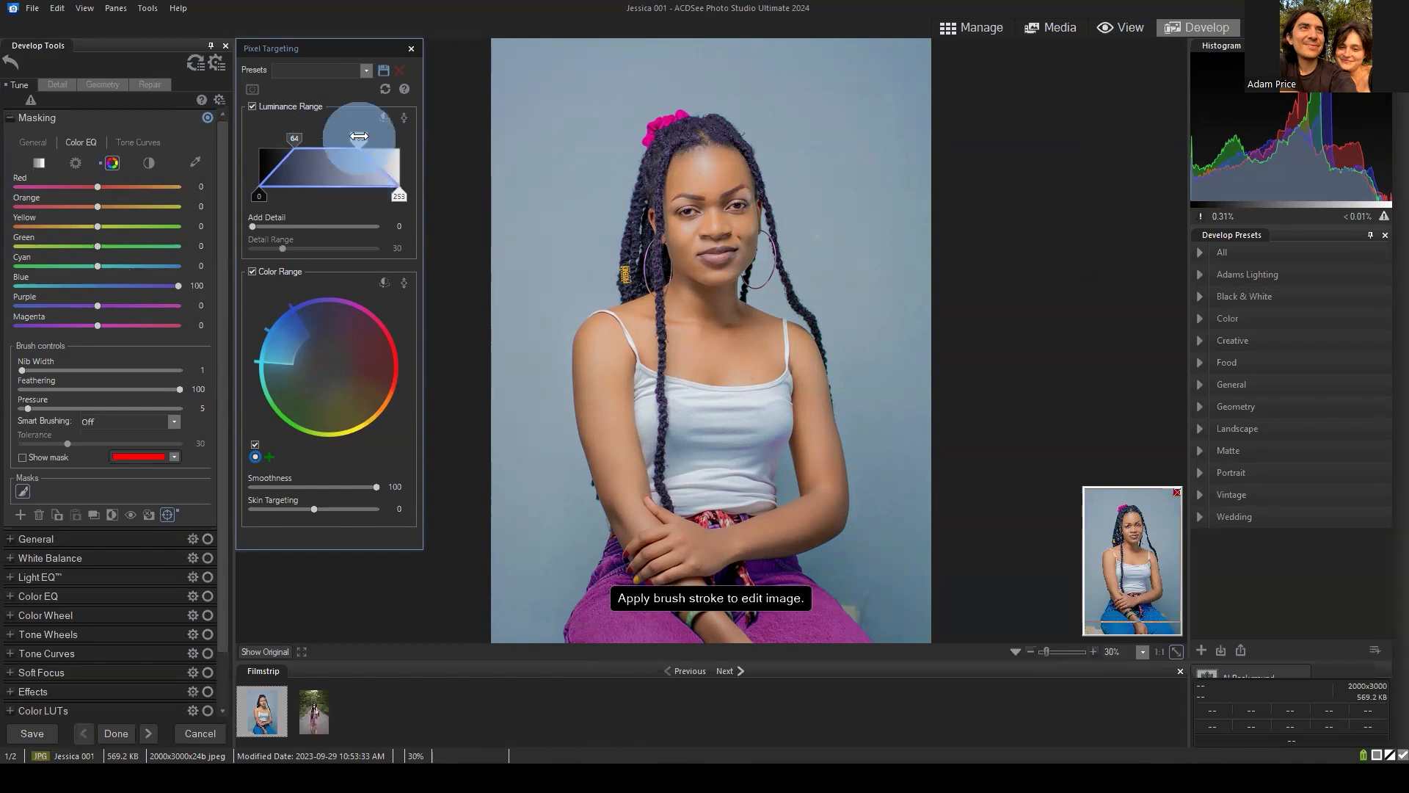
pyautogui.click(264, 194)
pyautogui.moveTo(211, 183); pyautogui.dragTo(349, 183)
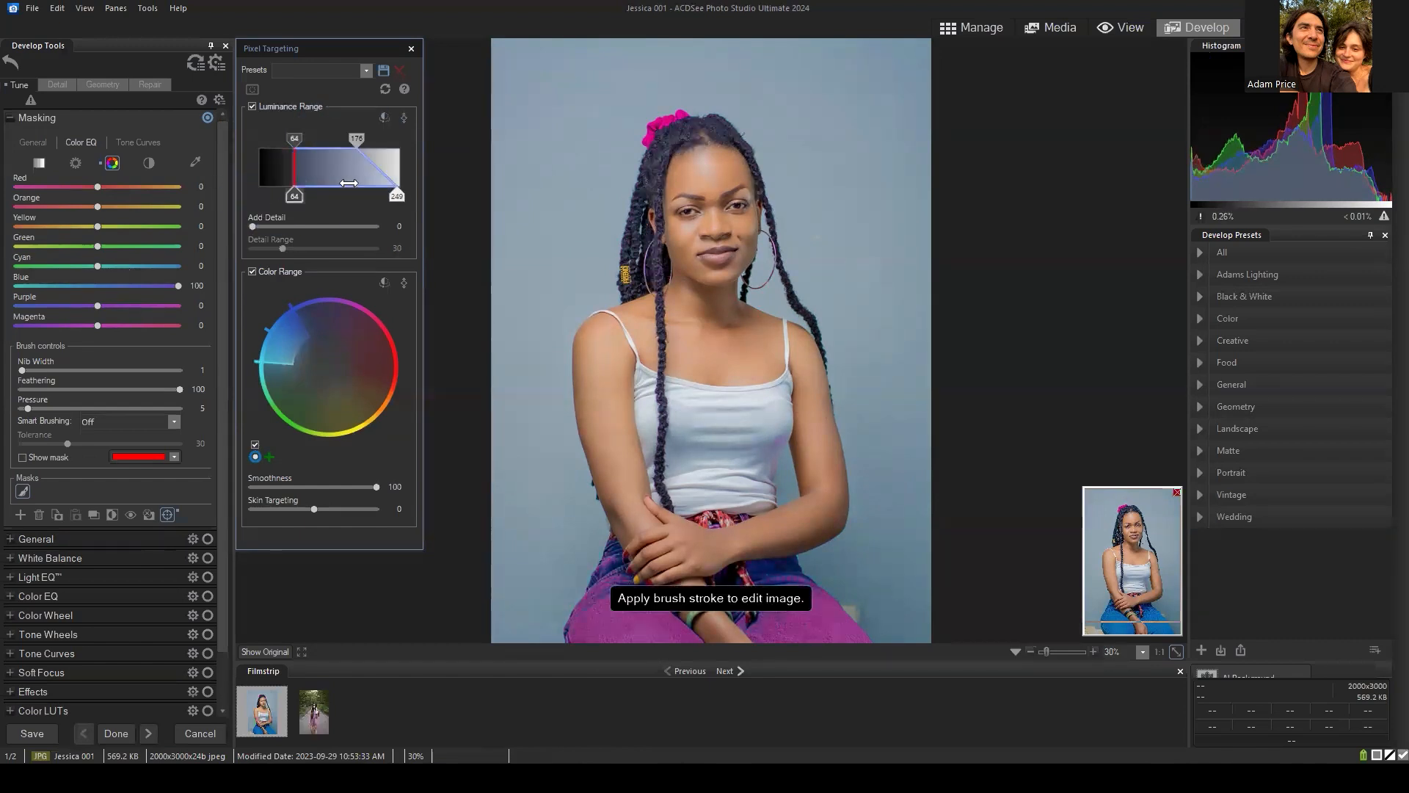
pyautogui.moveTo(294, 138); pyautogui.dragTo(280, 140)
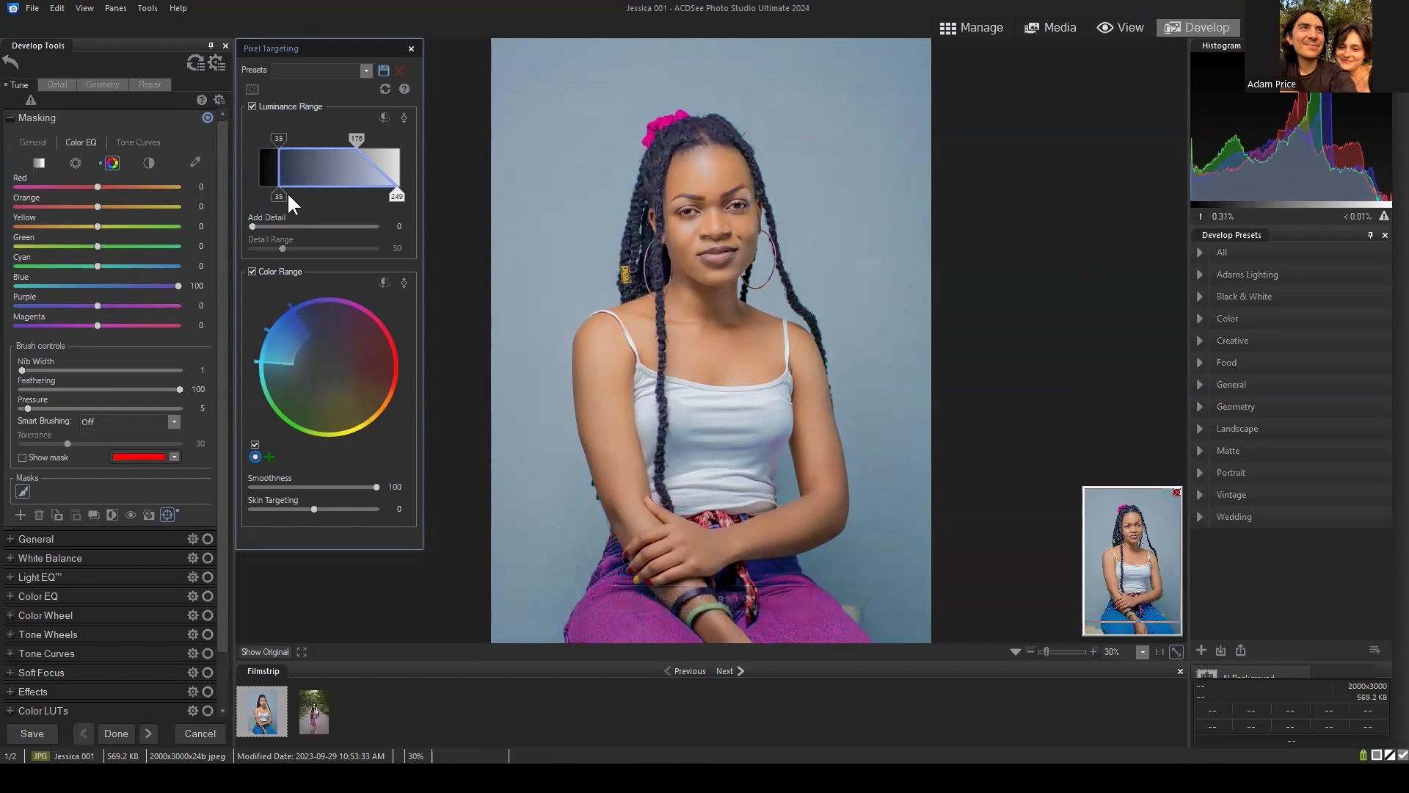
pyautogui.moveTo(285, 191); pyautogui.dragTo(259, 192)
pyautogui.moveTo(277, 138); pyautogui.dragTo(289, 141)
pyautogui.moveTo(270, 195); pyautogui.dragTo(259, 195)
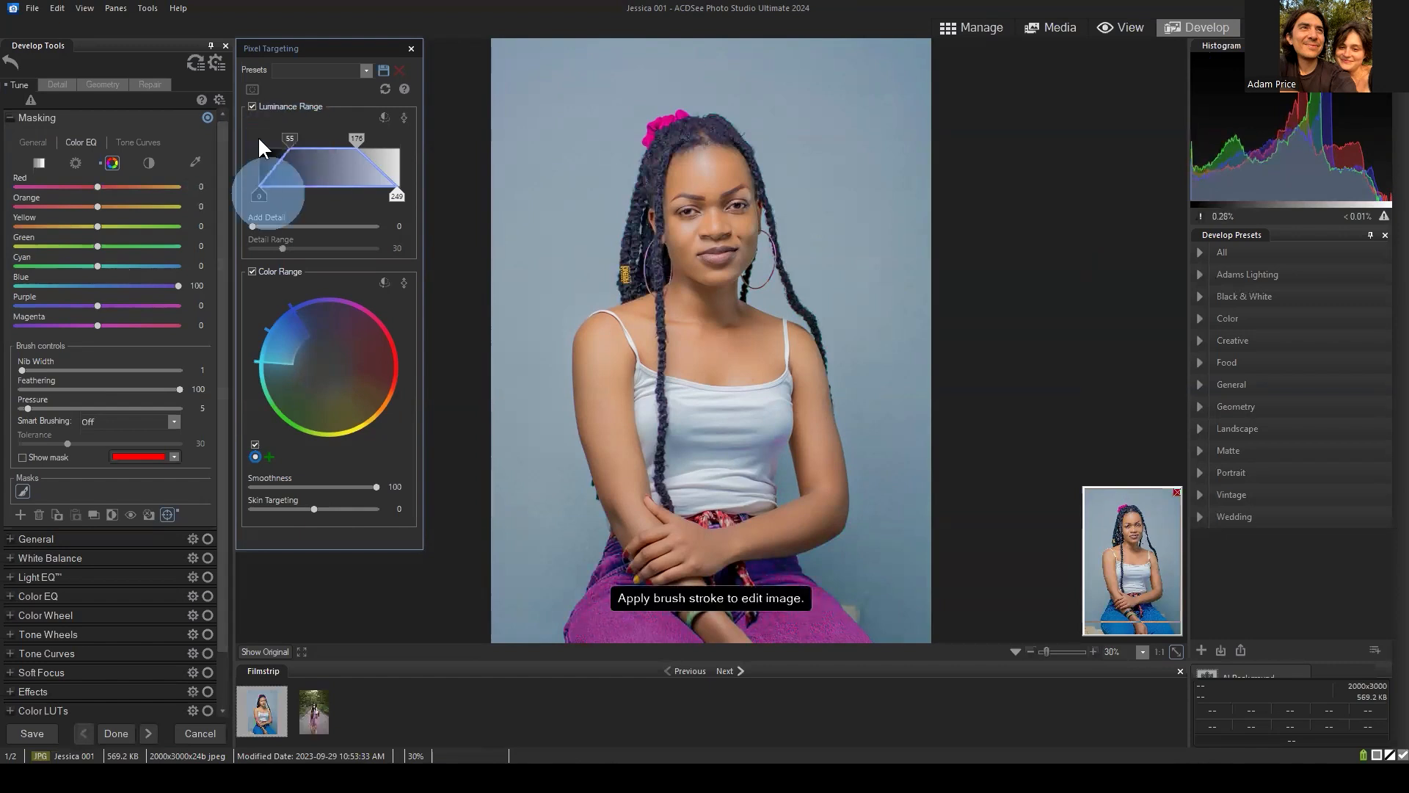
pyautogui.click(253, 106)
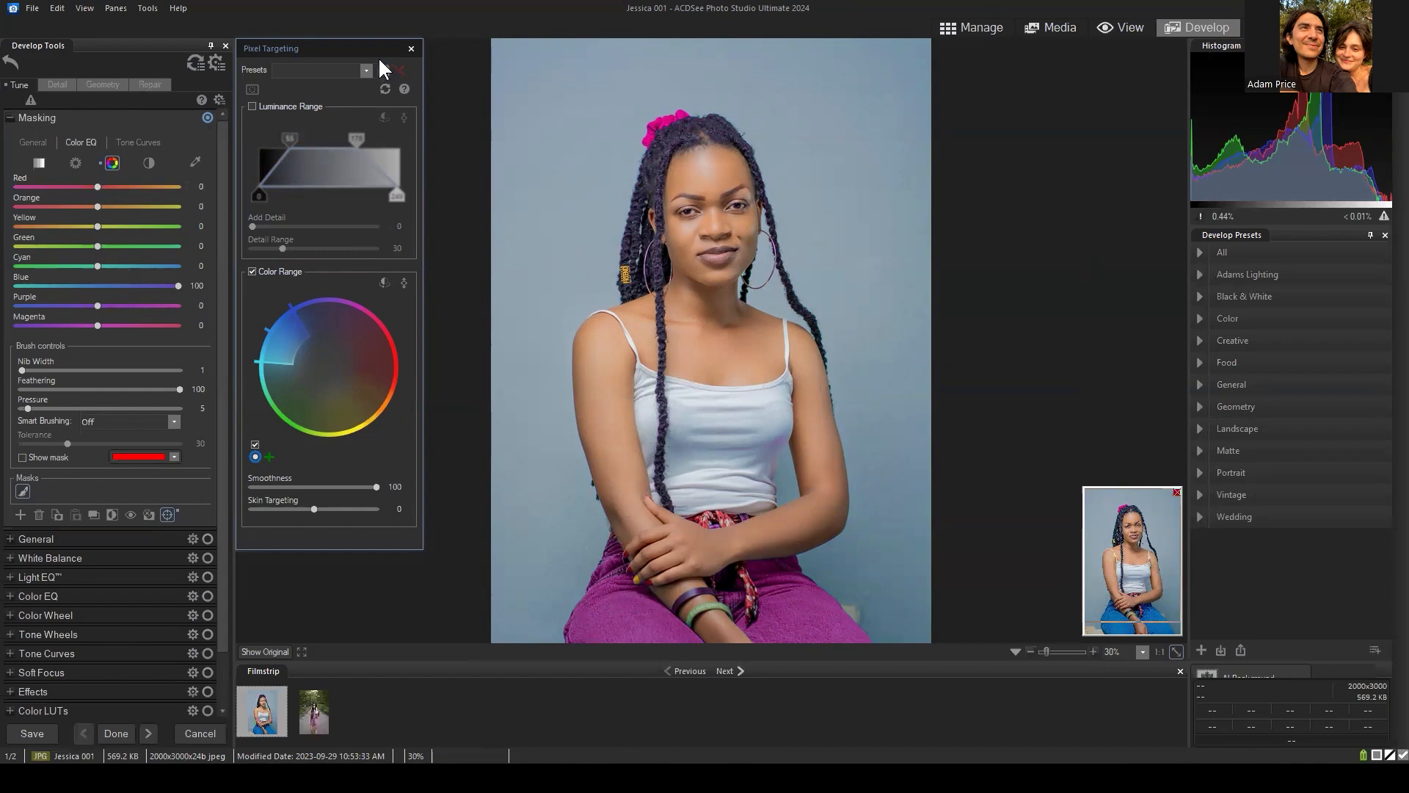
# Close Pixel Targeting, set the nib width to 7 and erase the mask along the front braid and nearby hair.
pyautogui.click(411, 50)
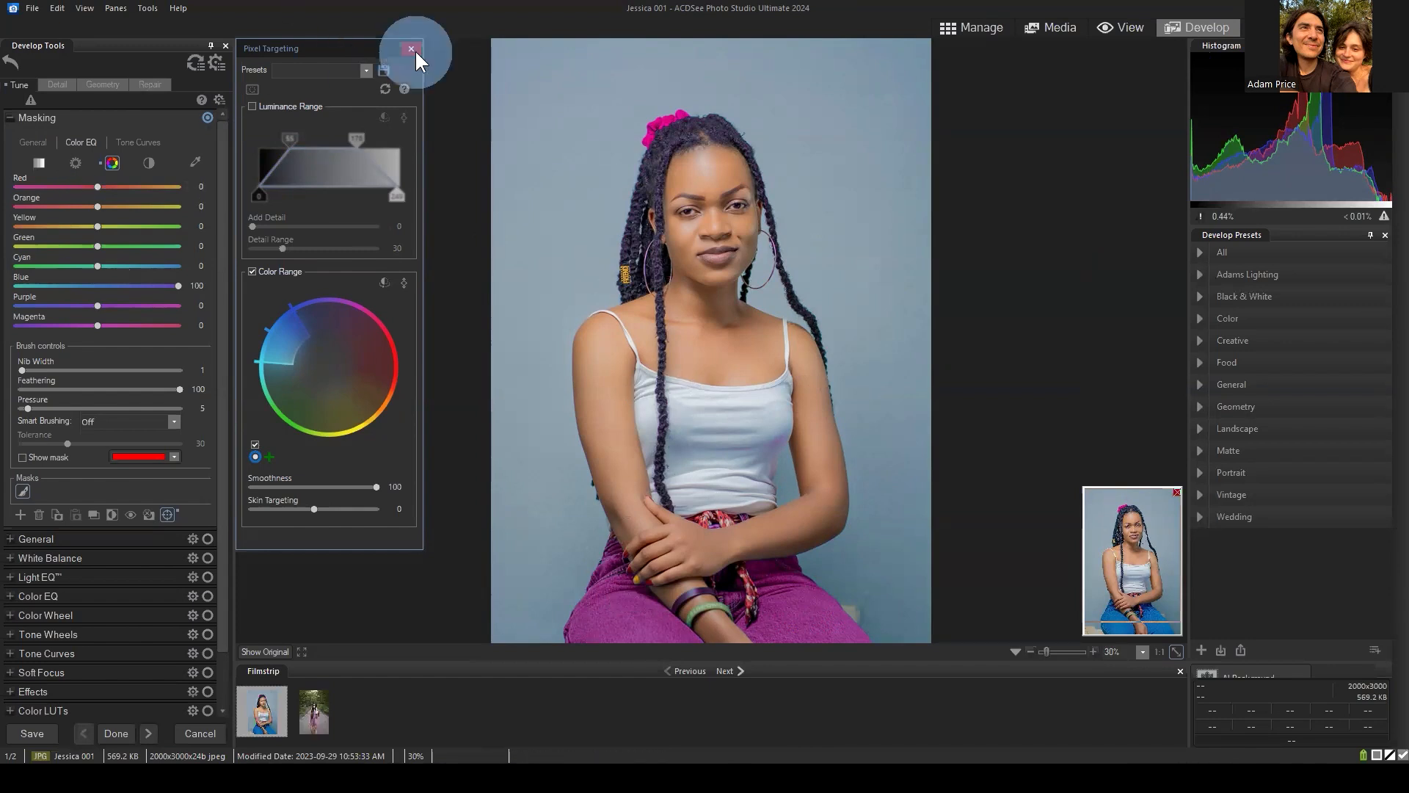
pyautogui.scroll(6, 649, 283)
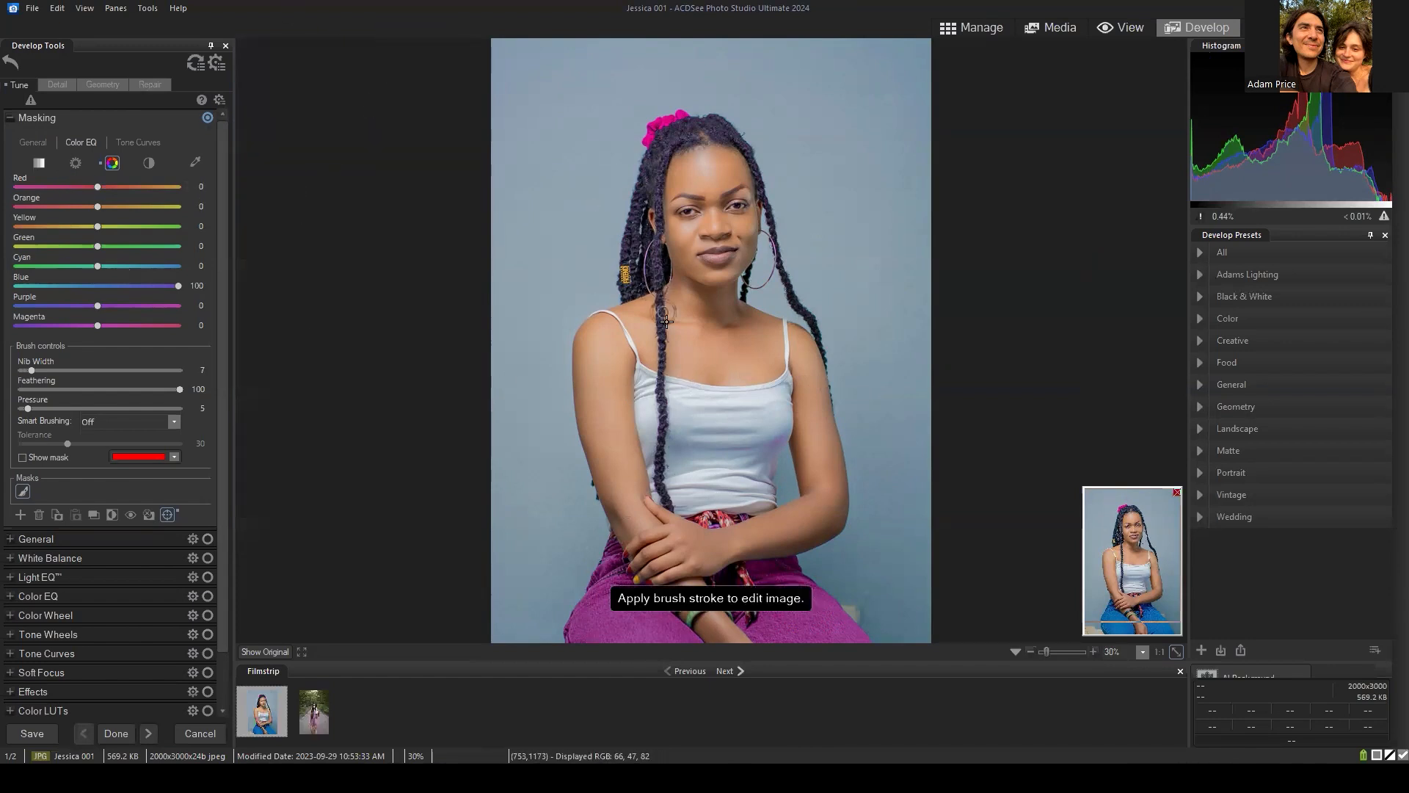
pyautogui.click(22, 457)
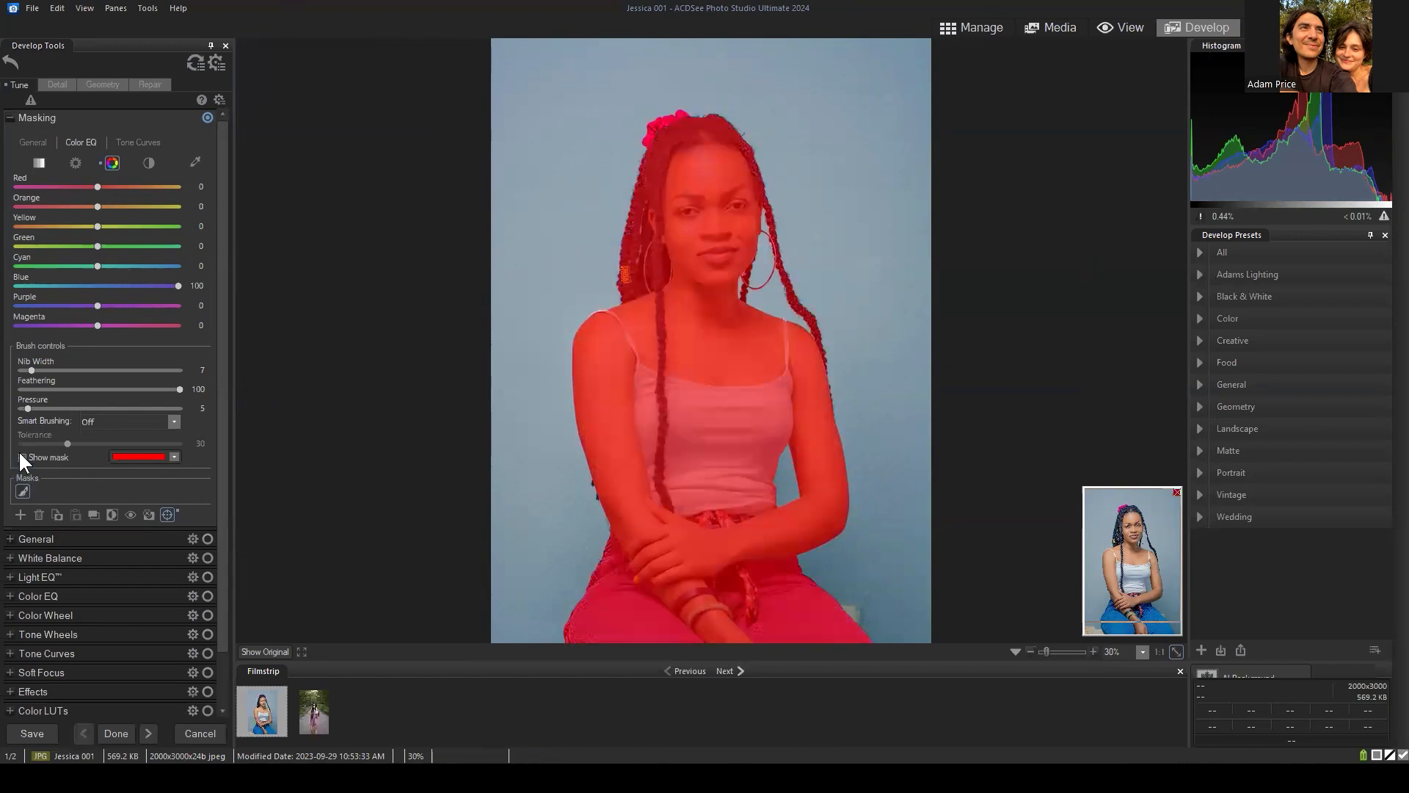
pyautogui.click(22, 458)
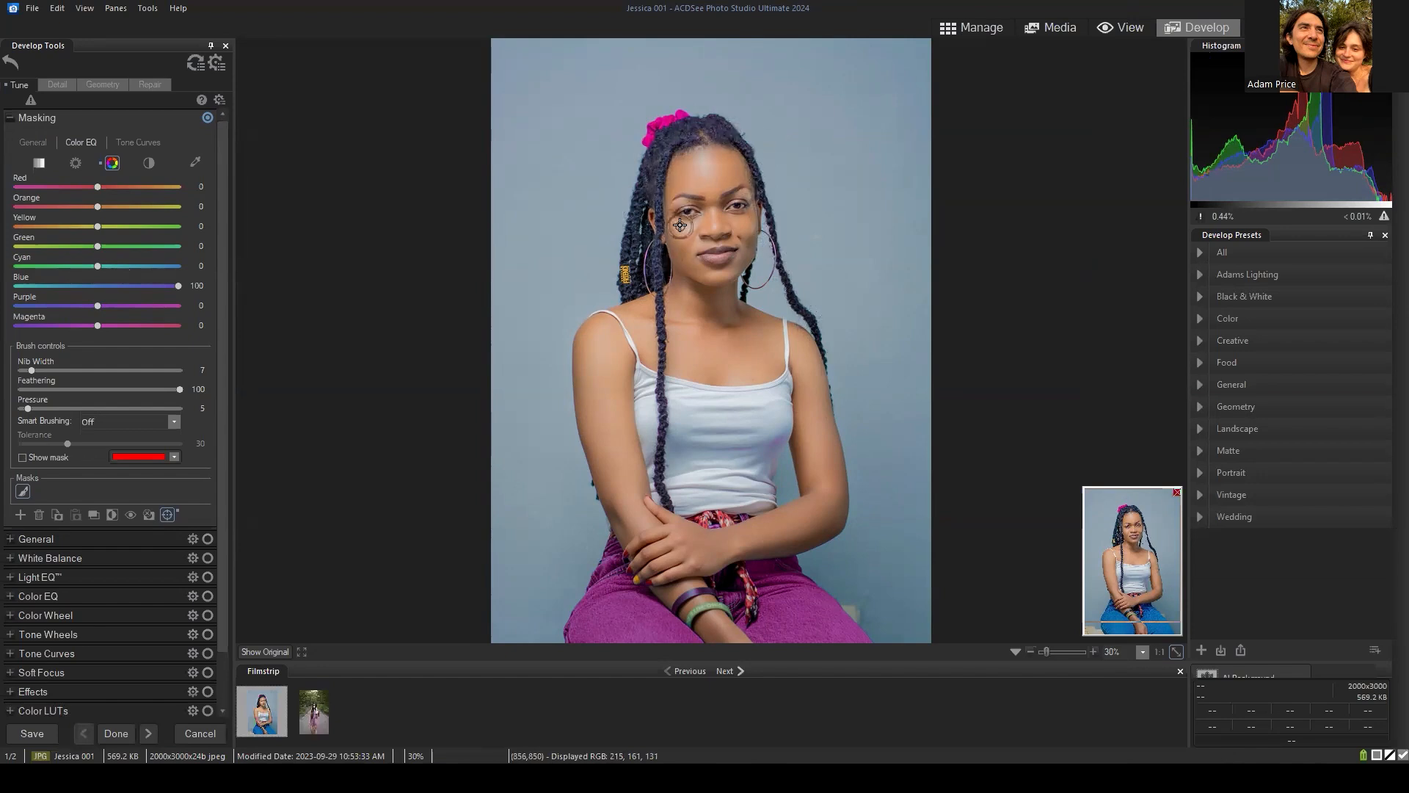
pyautogui.moveTo(675, 291)
pyautogui.mouseDown()
pyautogui.moveTo(652, 322)
pyautogui.moveTo(659, 300)
pyautogui.moveTo(651, 467)
pyautogui.moveTo(675, 503)
pyautogui.moveTo(663, 525)
pyautogui.moveTo(665, 270)
pyautogui.moveTo(669, 439)
pyautogui.moveTo(652, 455)
pyautogui.moveTo(680, 498)
pyautogui.moveTo(661, 492)
pyautogui.moveTo(649, 286)
pyautogui.mouseUp()
pyautogui.moveTo(664, 206)
pyautogui.mouseDown()
pyautogui.moveTo(702, 140)
pyautogui.moveTo(697, 117)
pyautogui.moveTo(731, 116)
pyautogui.moveTo(768, 190)
pyautogui.mouseUp()
# Show the mask overlay and erase the mask from the remaining hair on the head, widening the nib to 15.
pyautogui.moveTo(22, 488)
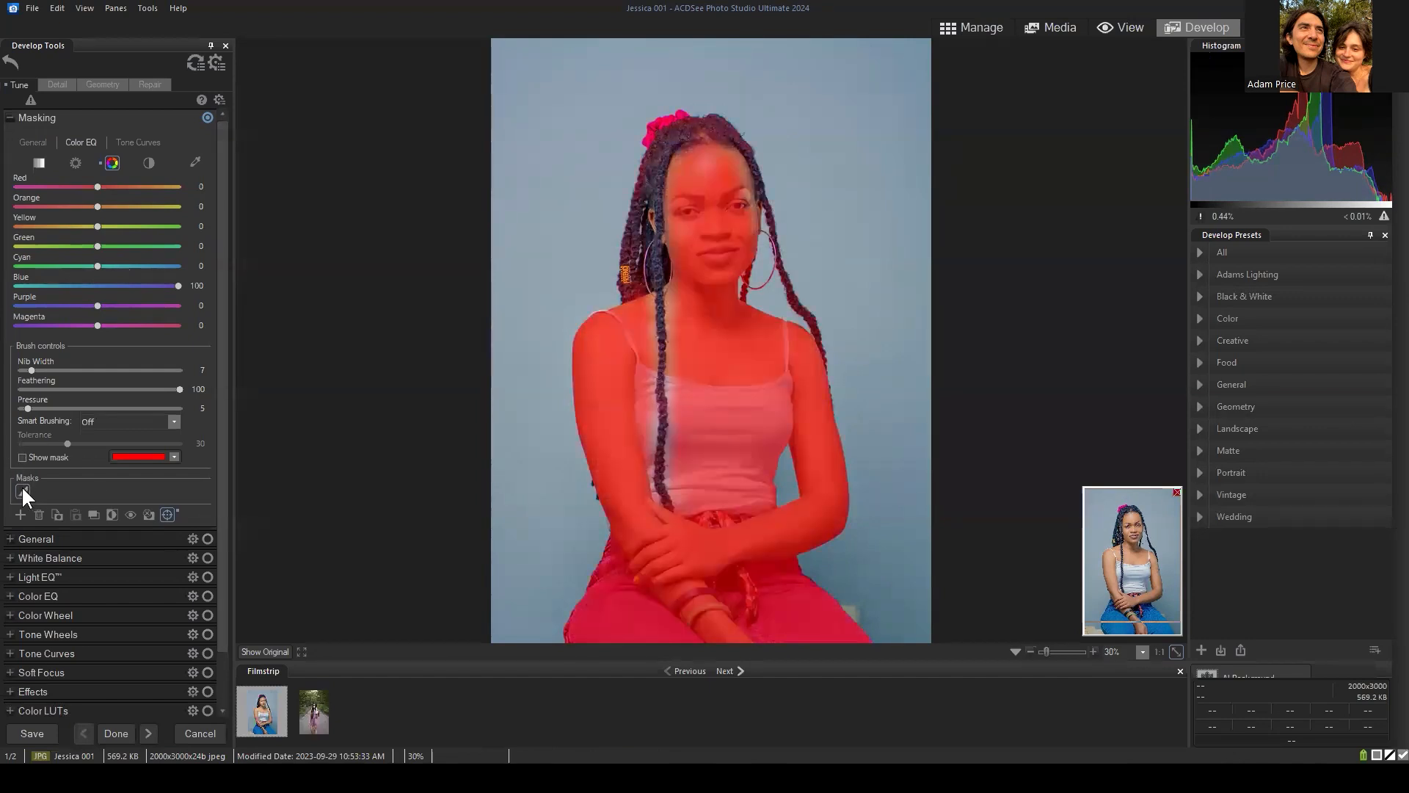
pyautogui.click(22, 457)
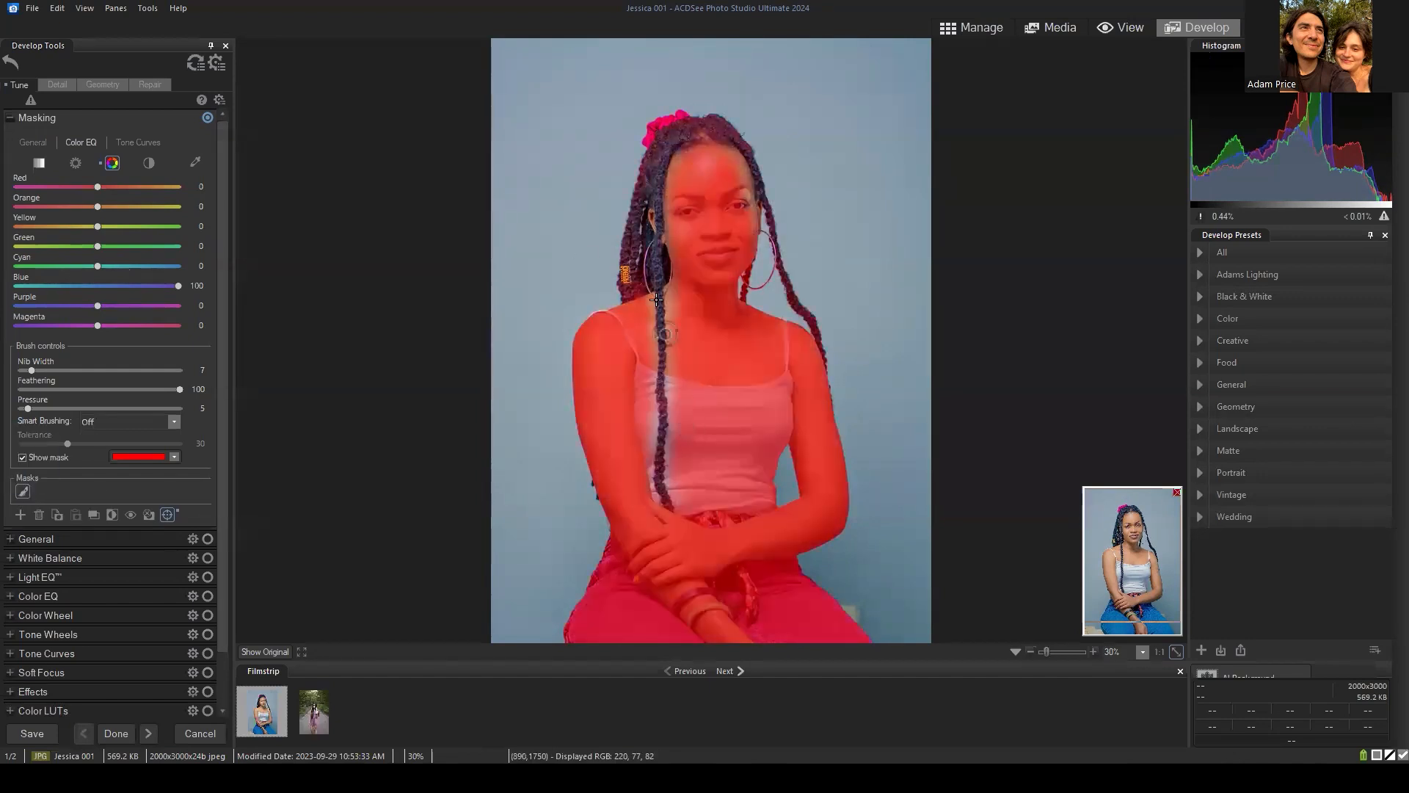
pyautogui.moveTo(665, 505)
pyautogui.mouseDown()
pyautogui.moveTo(662, 259)
pyautogui.moveTo(634, 208)
pyautogui.moveTo(644, 282)
pyautogui.moveTo(616, 307)
pyautogui.moveTo(650, 252)
pyautogui.moveTo(657, 124)
pyautogui.moveTo(629, 172)
pyautogui.moveTo(629, 185)
pyautogui.moveTo(668, 150)
pyautogui.moveTo(644, 172)
pyautogui.moveTo(667, 110)
pyautogui.moveTo(672, 138)
pyautogui.moveTo(723, 140)
pyautogui.mouseUp()
pyautogui.scroll(3, 643, 172)
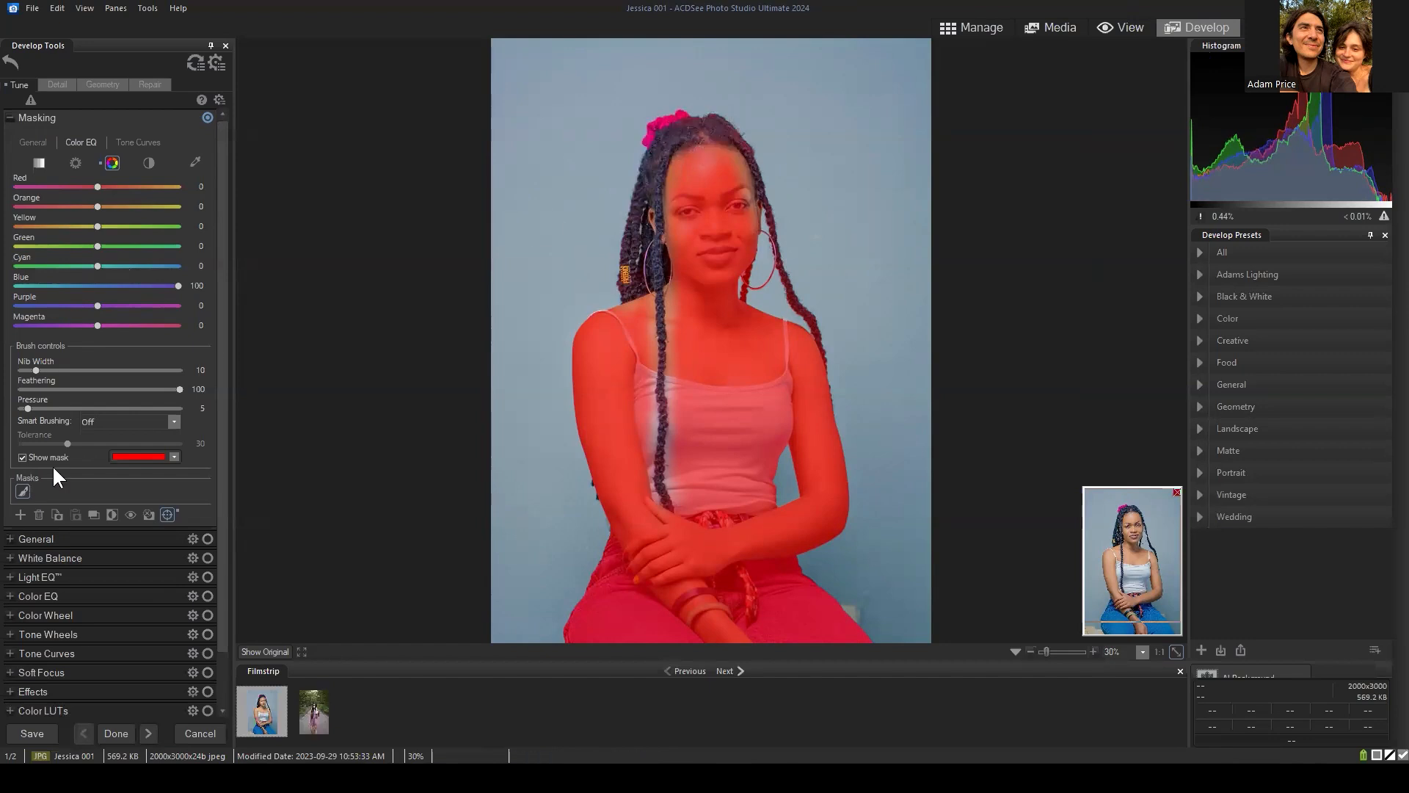
pyautogui.moveTo(34, 372); pyautogui.dragTo(43, 371)
pyautogui.moveTo(663, 126)
pyautogui.mouseDown()
pyautogui.moveTo(739, 128)
pyautogui.moveTo(759, 149)
pyautogui.moveTo(727, 112)
pyautogui.moveTo(754, 156)
pyautogui.moveTo(686, 116)
pyautogui.mouseUp()
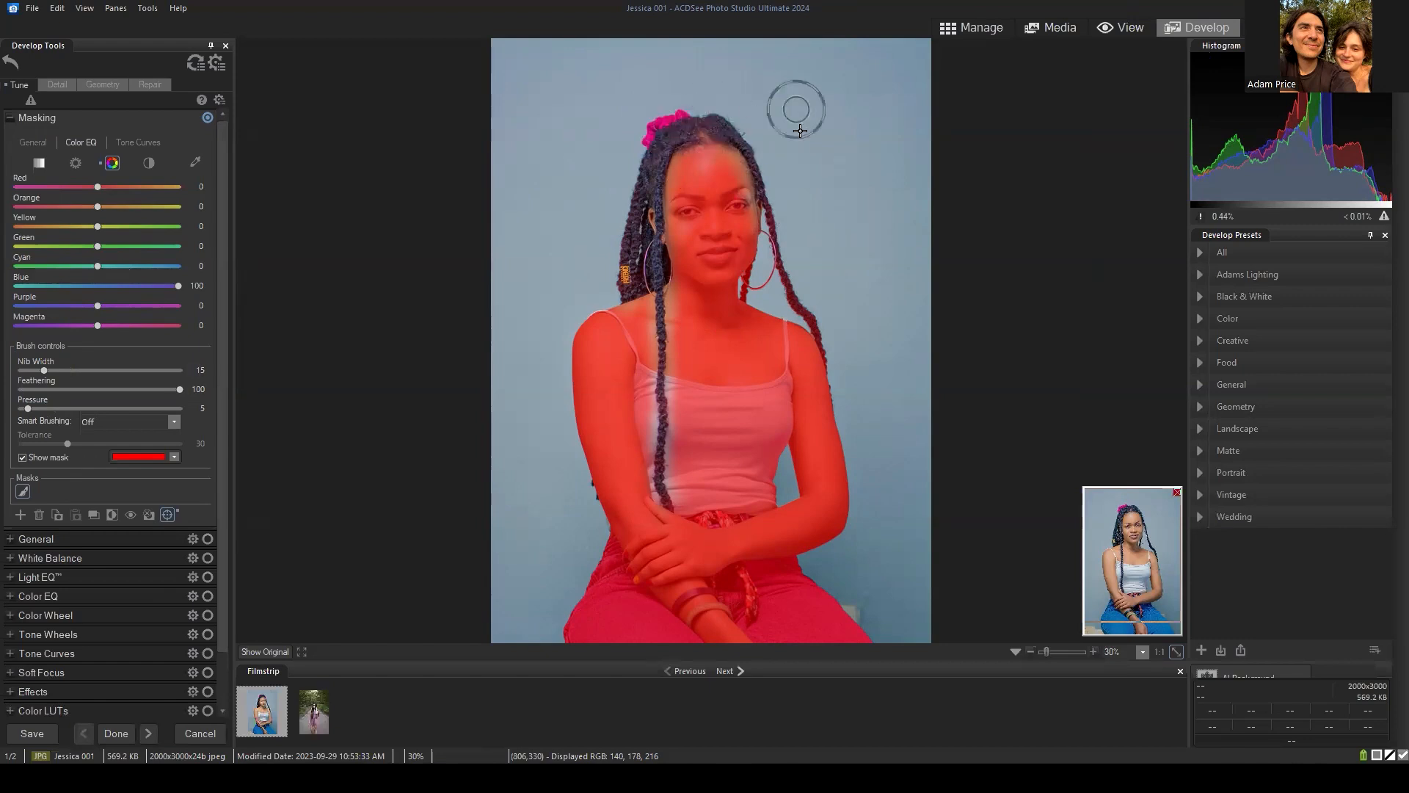
# Hide the mask overlay, set the mask's blue hue shift to 34 to turn the jeans violet, and increase the nib width to 21.
pyautogui.click(22, 458)
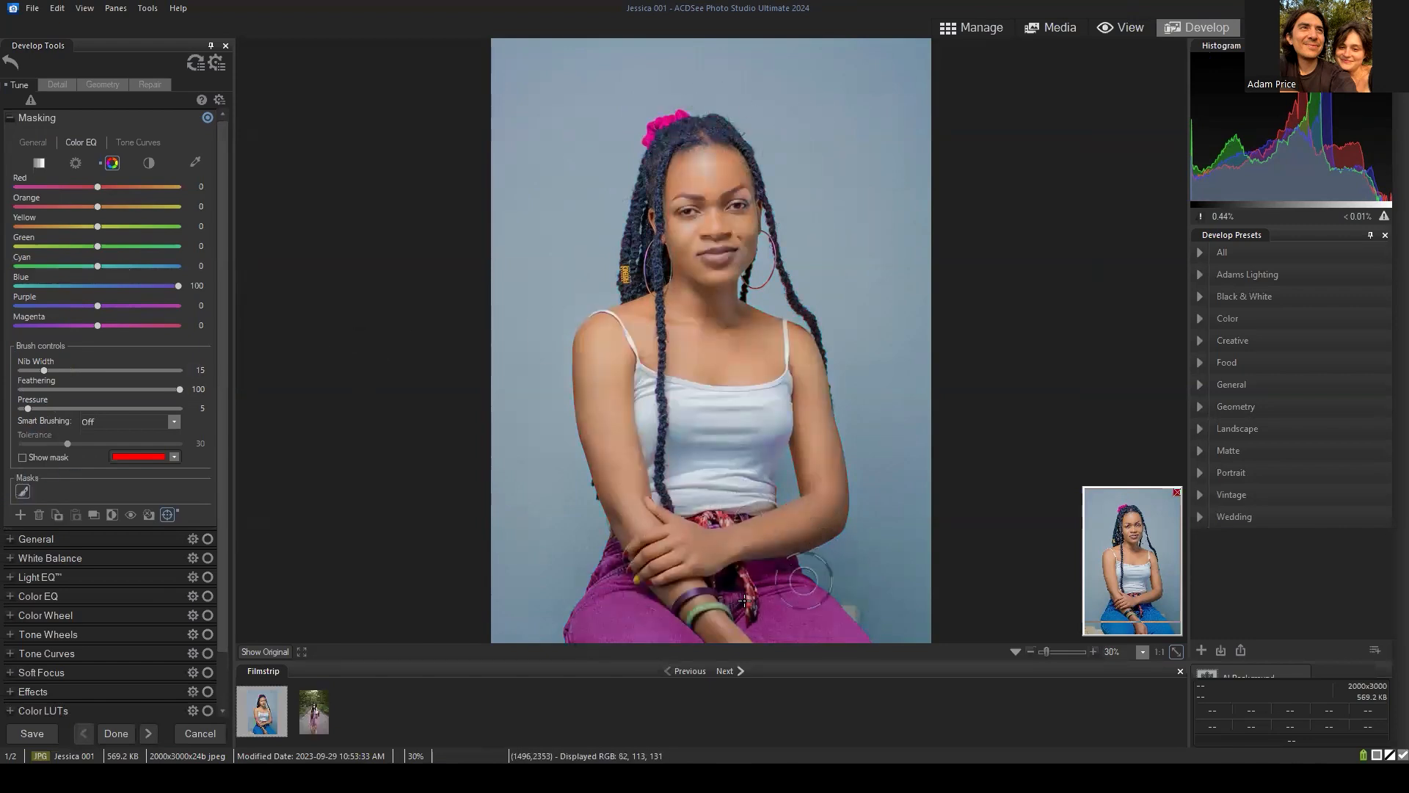
pyautogui.moveTo(176, 285)
pyautogui.mouseDown()
pyautogui.moveTo(8, 285)
pyautogui.moveTo(125, 286)
pyautogui.mouseUp()
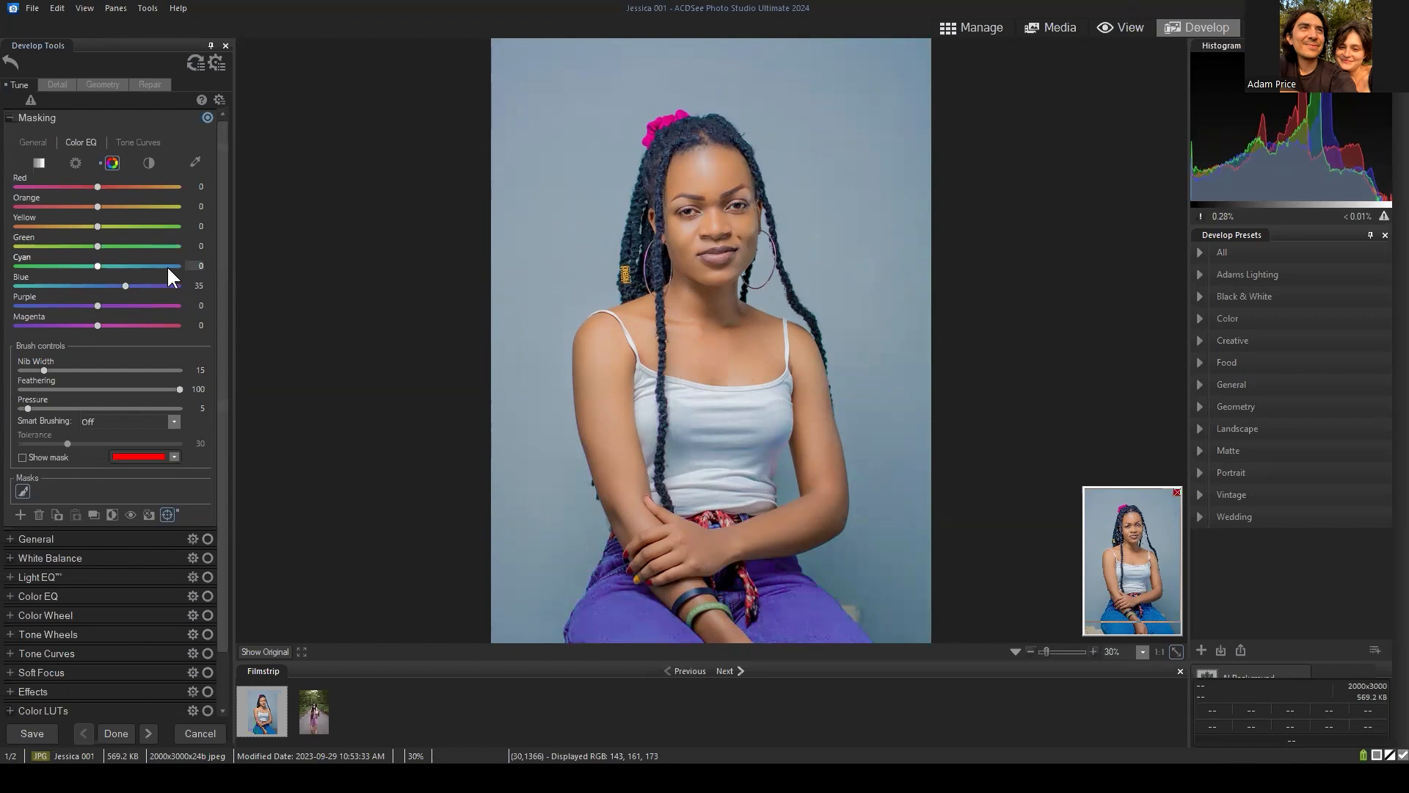
pyautogui.click(124, 285)
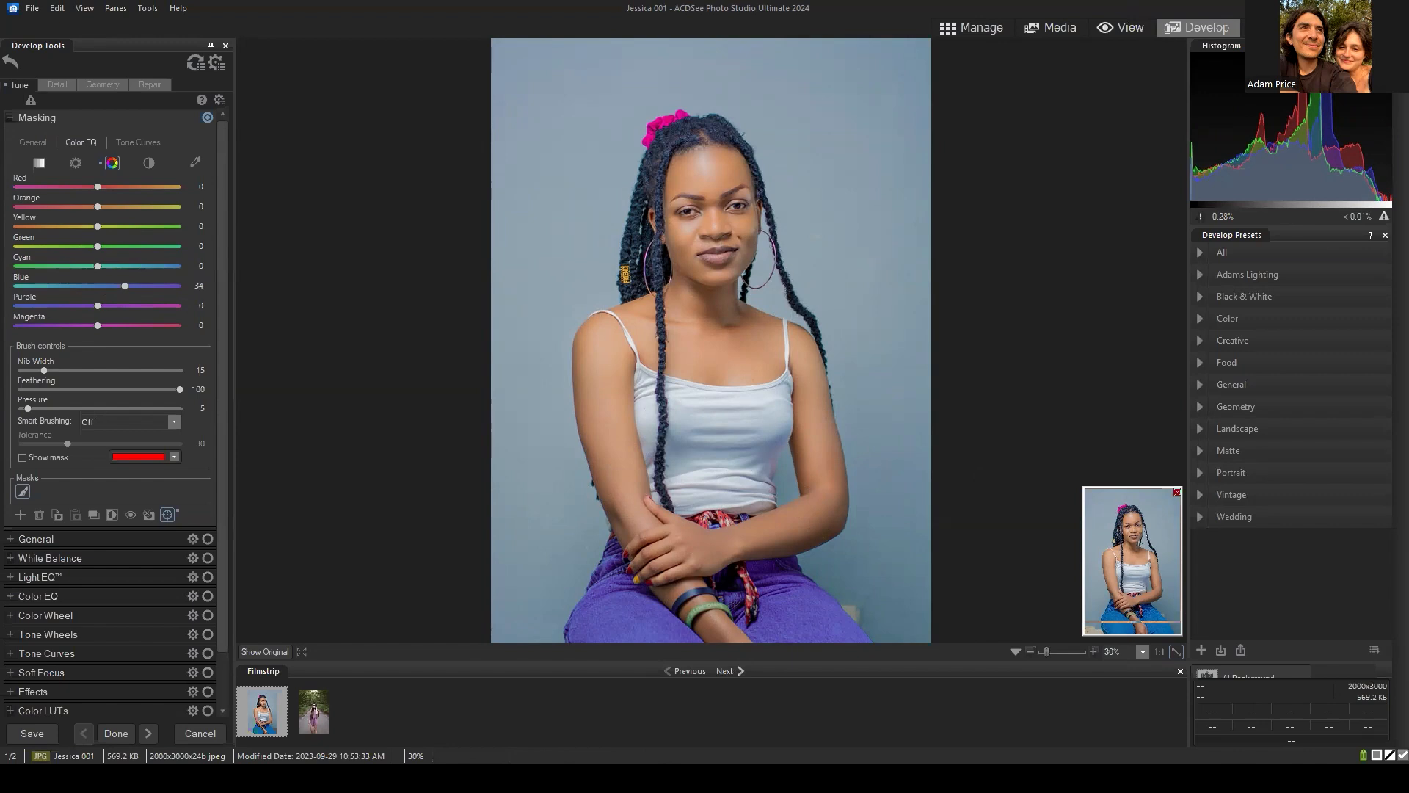
pyautogui.scroll(4, 690, 249)
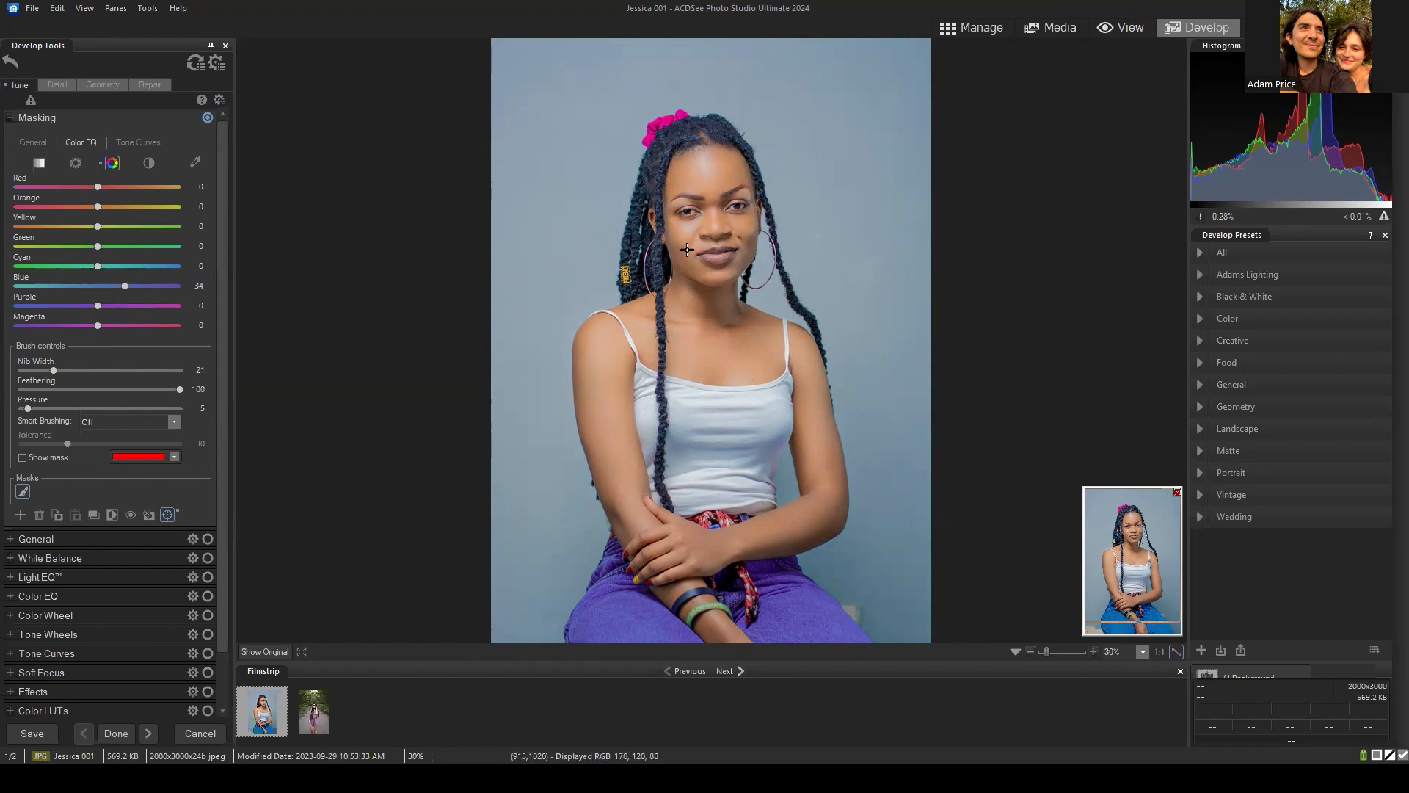
# Show the mask overlay and brush extra mask onto the blue background beside the head with nib width 27 and pressure 5.
pyautogui.click(22, 456)
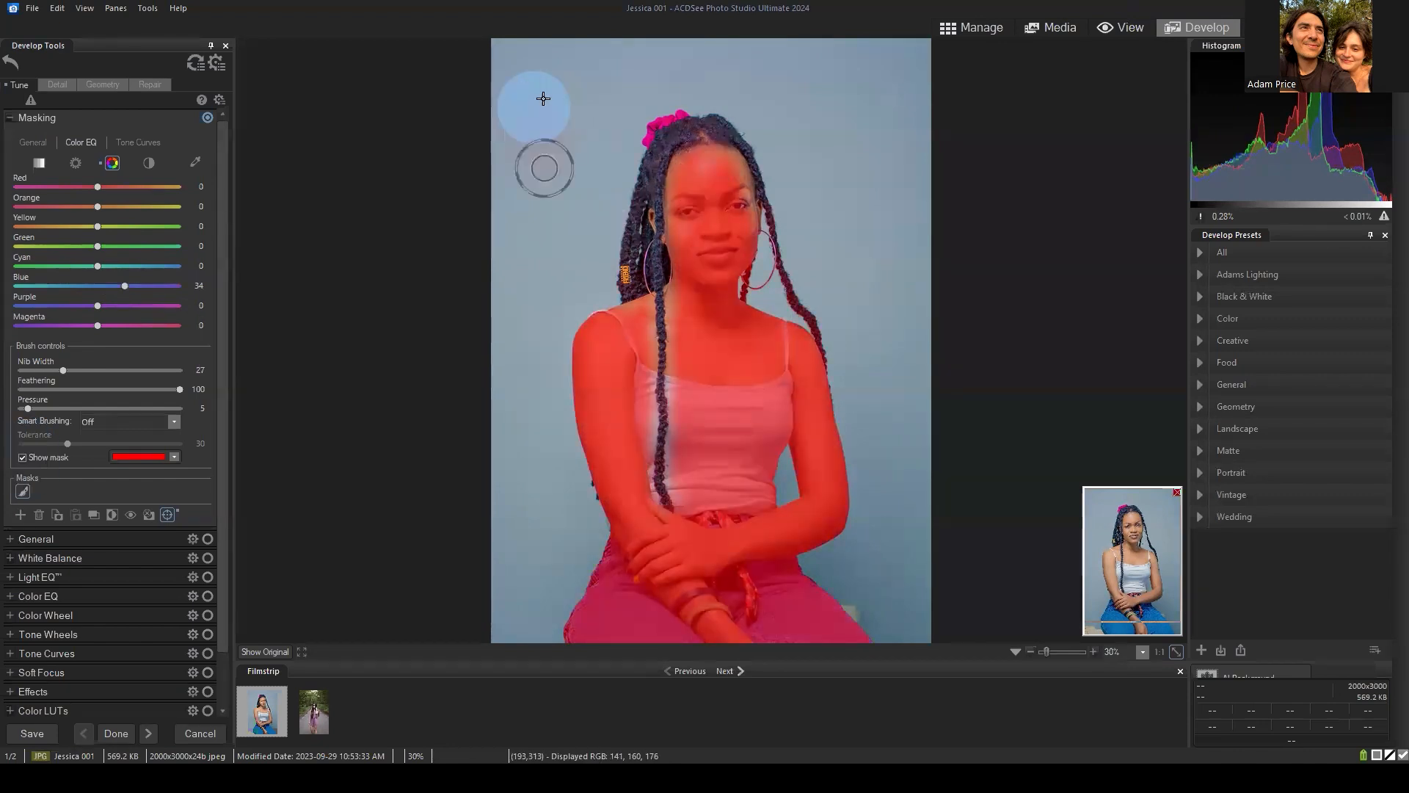
pyautogui.moveTo(543, 98)
pyautogui.mouseDown()
pyautogui.moveTo(549, 190)
pyautogui.moveTo(535, 222)
pyautogui.moveTo(554, 172)
pyautogui.moveTo(531, 281)
pyautogui.mouseUp()
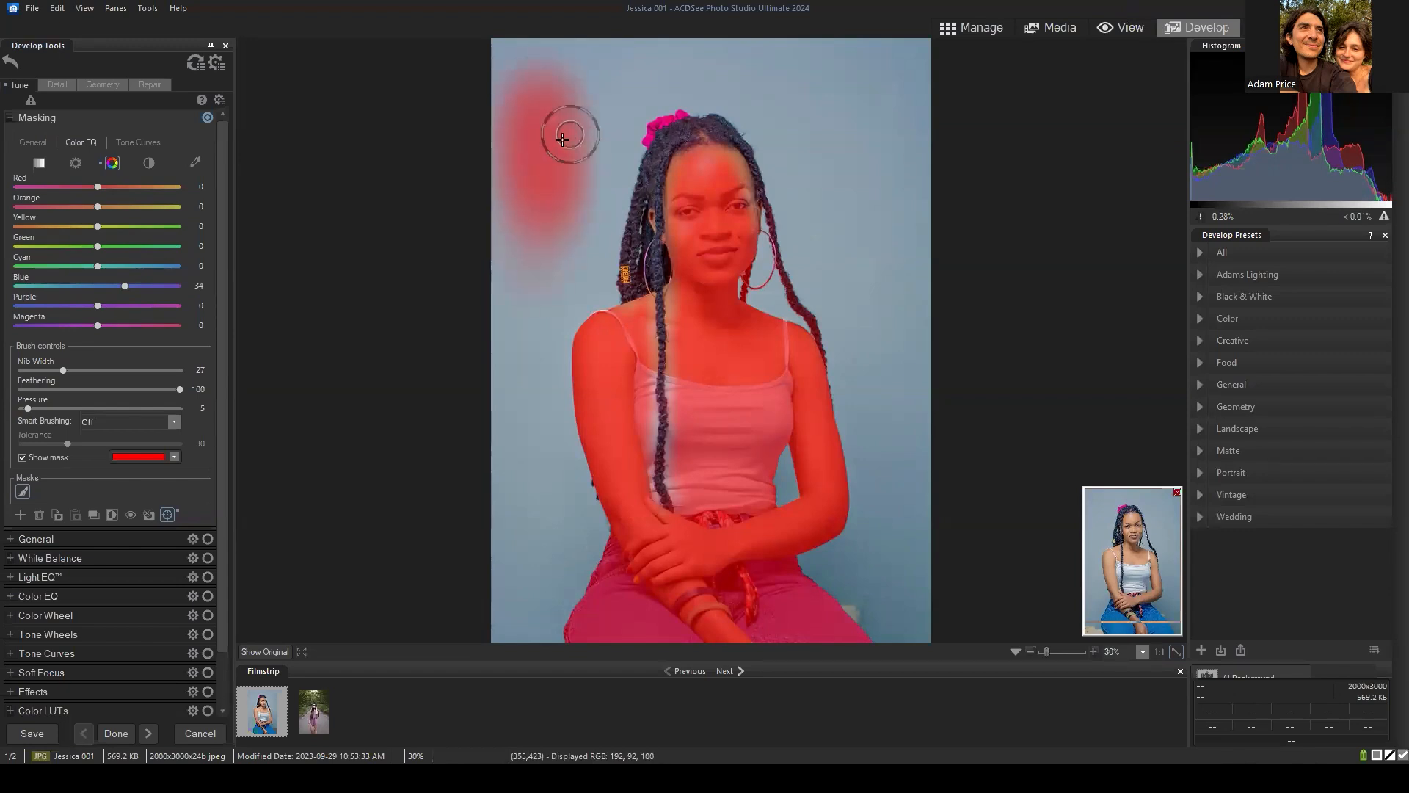
pyautogui.moveTo(562, 140)
pyautogui.mouseDown()
pyautogui.moveTo(553, 192)
pyautogui.moveTo(531, 190)
pyautogui.moveTo(534, 211)
pyautogui.moveTo(494, 88)
pyautogui.mouseUp()
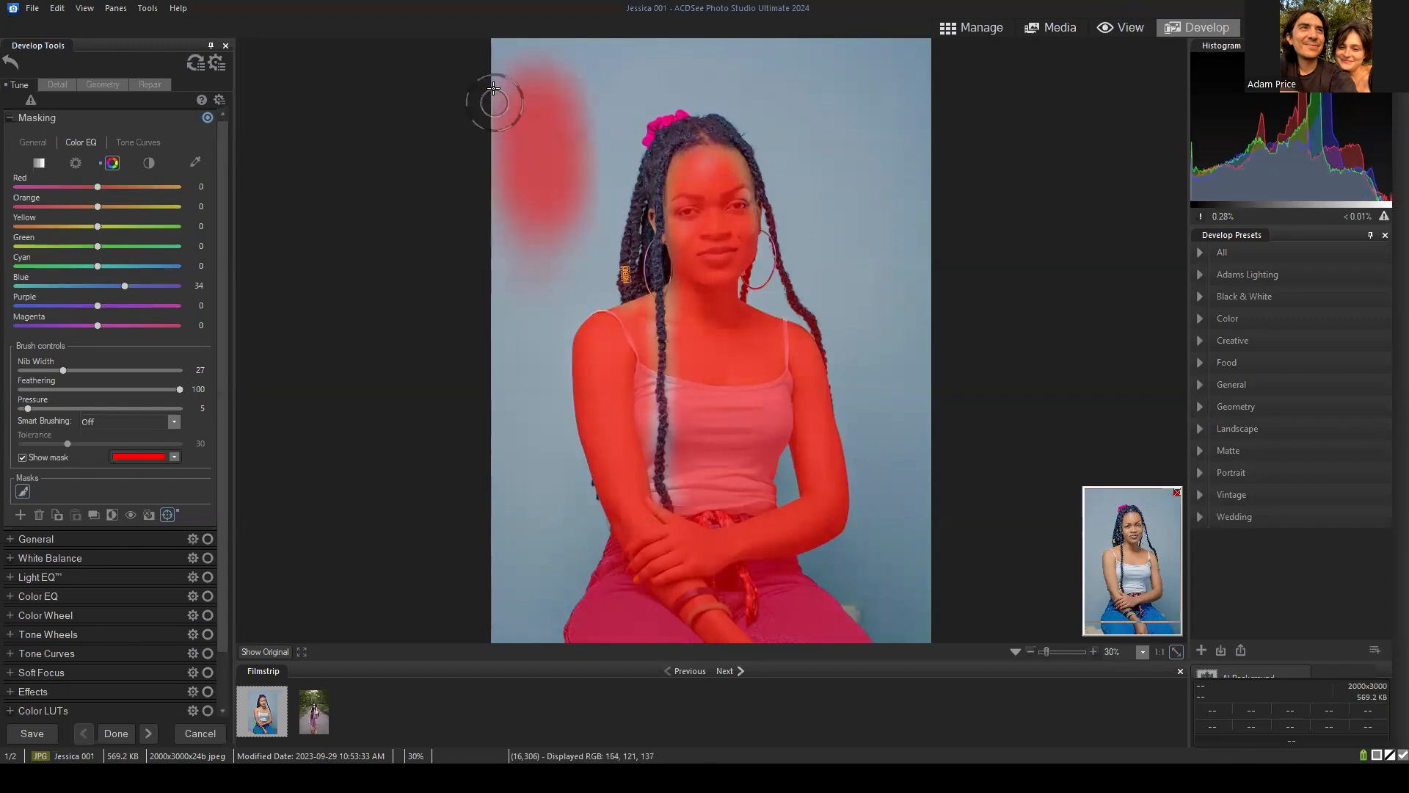
pyautogui.moveTo(496, 39)
pyautogui.mouseDown()
pyautogui.moveTo(515, 152)
pyautogui.moveTo(502, 92)
pyautogui.mouseUp()
pyautogui.moveTo(499, 76)
pyautogui.mouseDown()
pyautogui.moveTo(510, 237)
pyautogui.moveTo(510, 117)
pyautogui.moveTo(554, 129)
pyautogui.moveTo(585, 75)
pyautogui.moveTo(552, 57)
pyautogui.moveTo(550, 157)
pyautogui.moveTo(541, 69)
pyautogui.mouseUp()
# Set the brush pressure to 100 and erase the extra mask from the background beside the head.
pyautogui.doubleClick(42, 406)
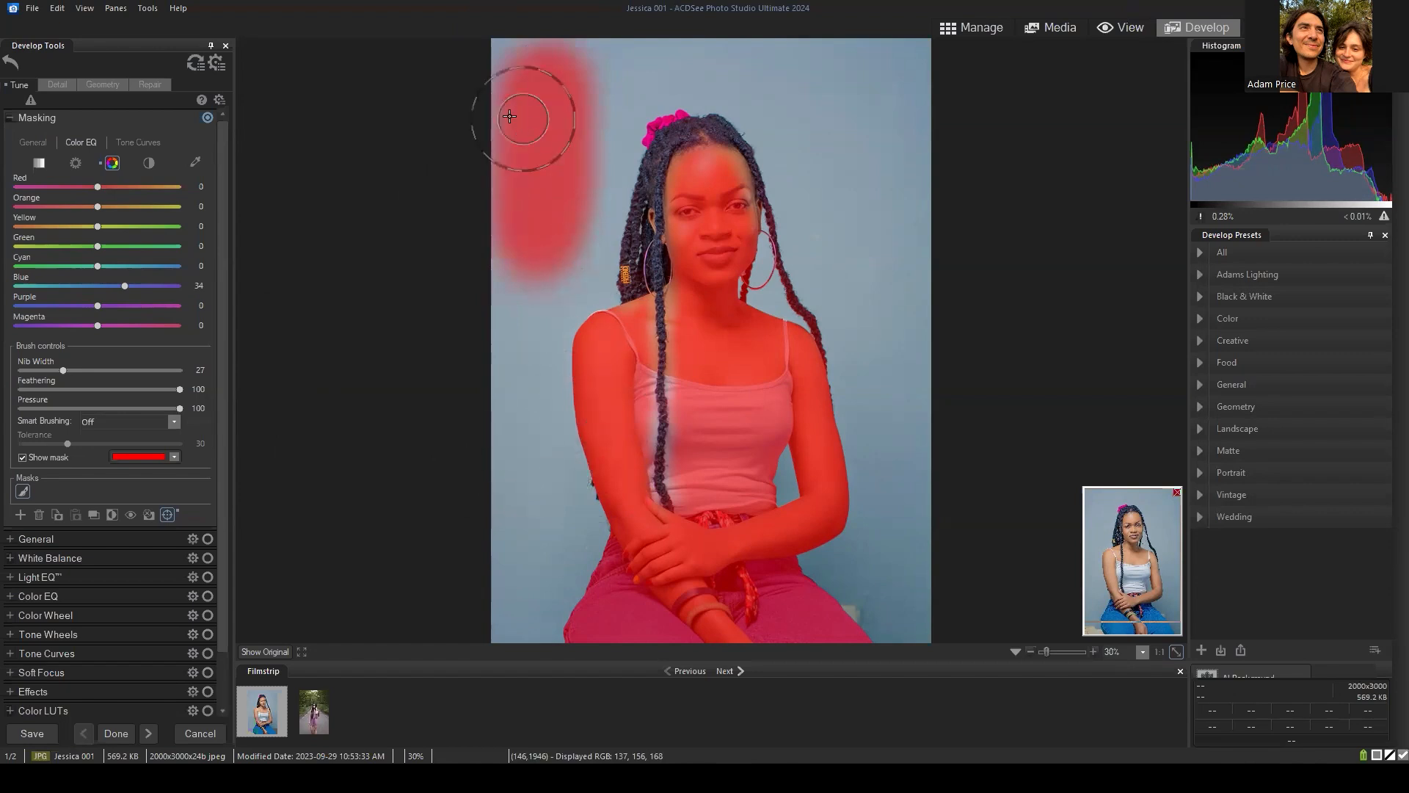
pyautogui.moveTo(509, 116)
pyautogui.mouseDown()
pyautogui.moveTo(498, 76)
pyautogui.moveTo(530, 50)
pyautogui.moveTo(544, 106)
pyautogui.moveTo(527, 91)
pyautogui.moveTo(540, 155)
pyautogui.moveTo(530, 123)
pyautogui.moveTo(512, 288)
pyautogui.moveTo(501, 32)
pyautogui.moveTo(580, 46)
pyautogui.moveTo(570, 185)
pyautogui.moveTo(546, 251)
pyautogui.moveTo(515, 276)
pyautogui.moveTo(527, 68)
pyautogui.moveTo(499, 36)
pyautogui.moveTo(464, 172)
pyautogui.moveTo(479, 215)
pyautogui.moveTo(581, 72)
pyautogui.mouseUp()
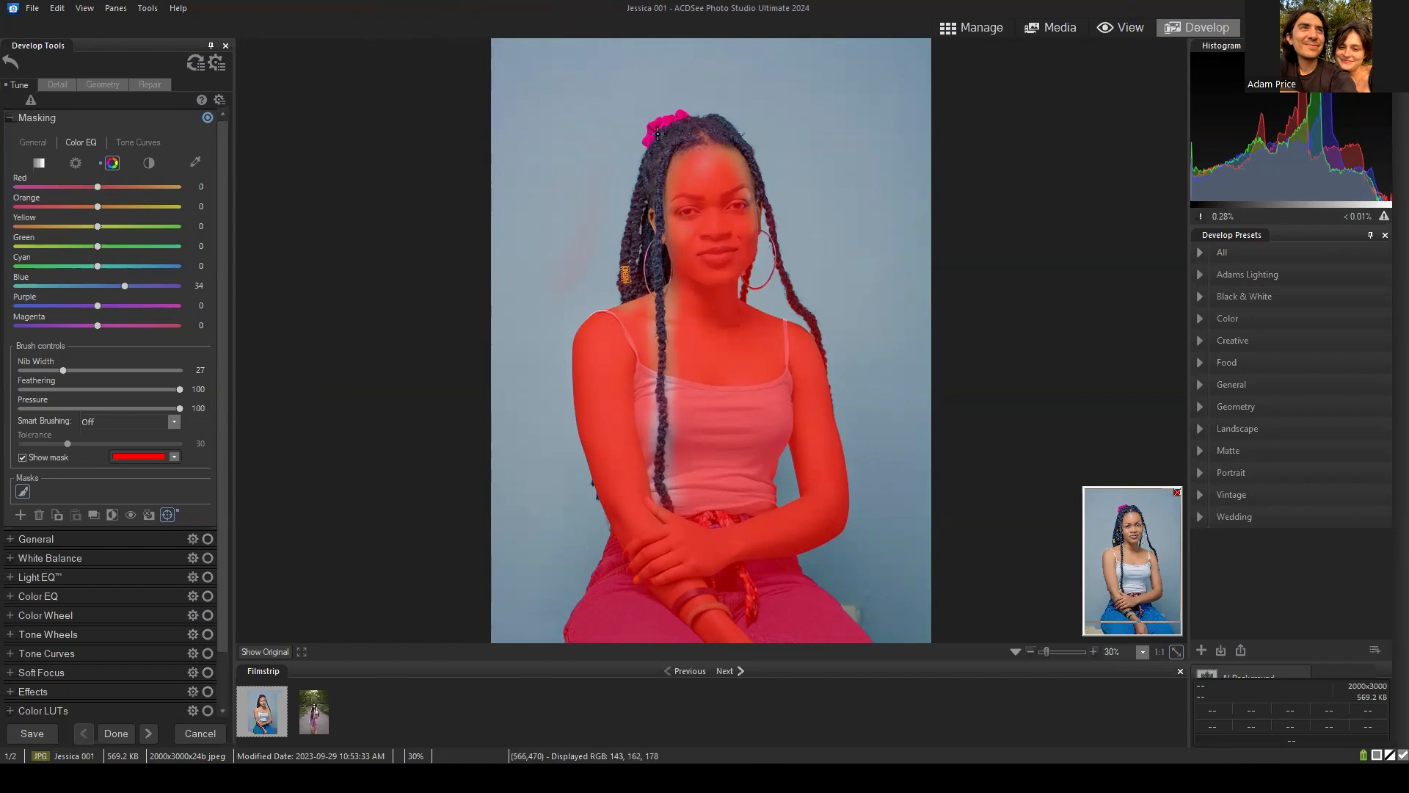
pyautogui.moveTo(554, 139)
pyautogui.mouseDown()
pyautogui.moveTo(568, 146)
pyautogui.moveTo(523, 138)
pyautogui.mouseUp()
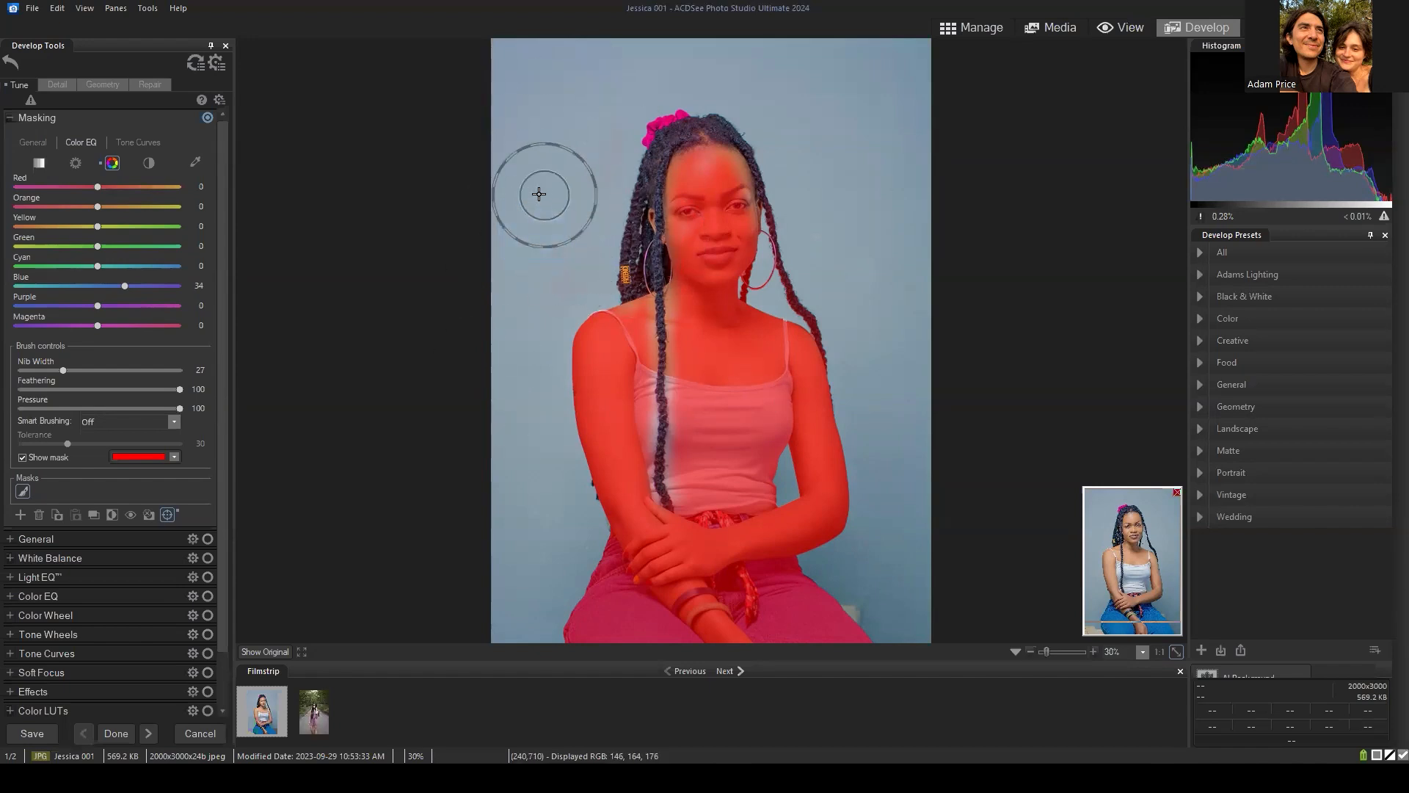
# Try smaller and larger brush nib widths over the photo, settle on 23, and hide the mask overlay.
pyautogui.scroll(-4, 660, 178)
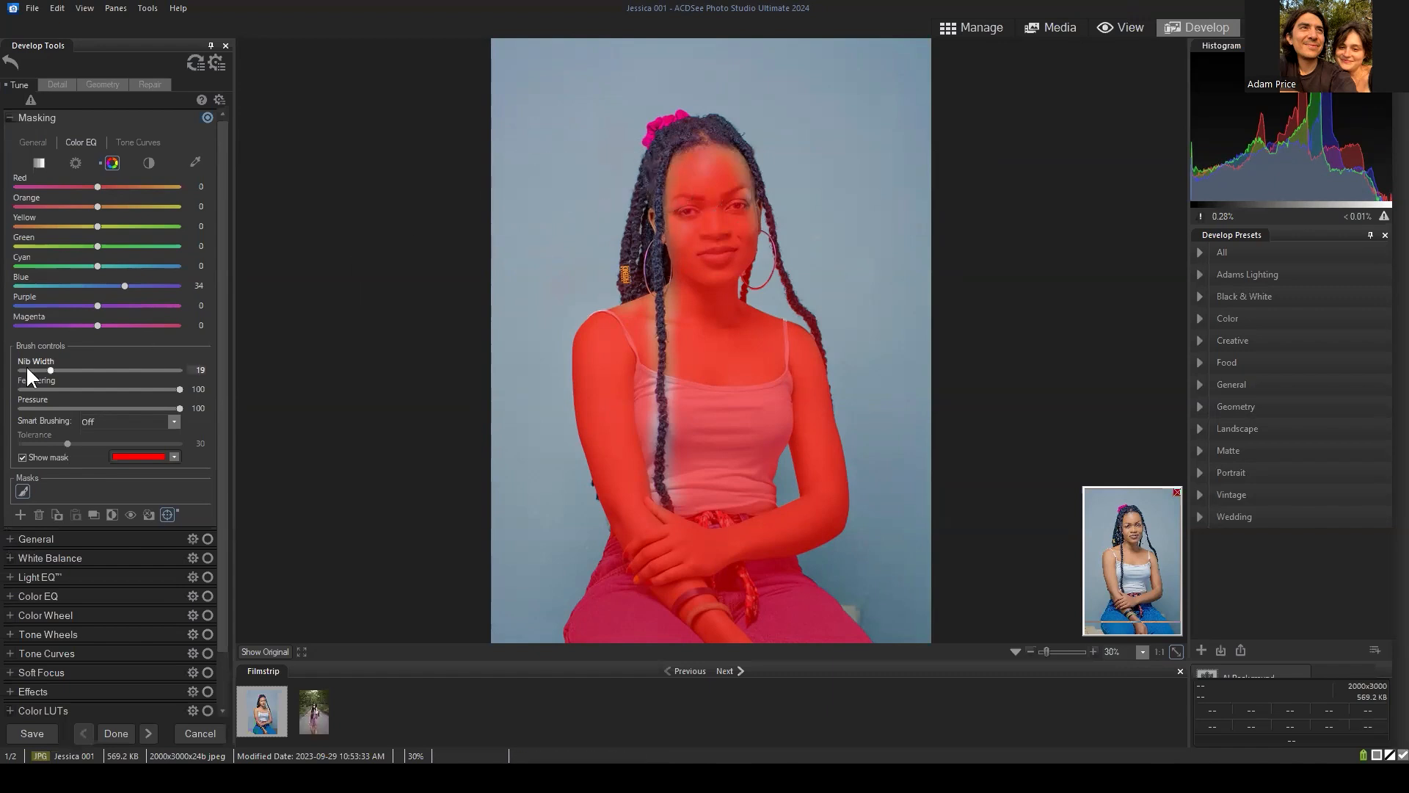
pyautogui.scroll(-1, 59, 358)
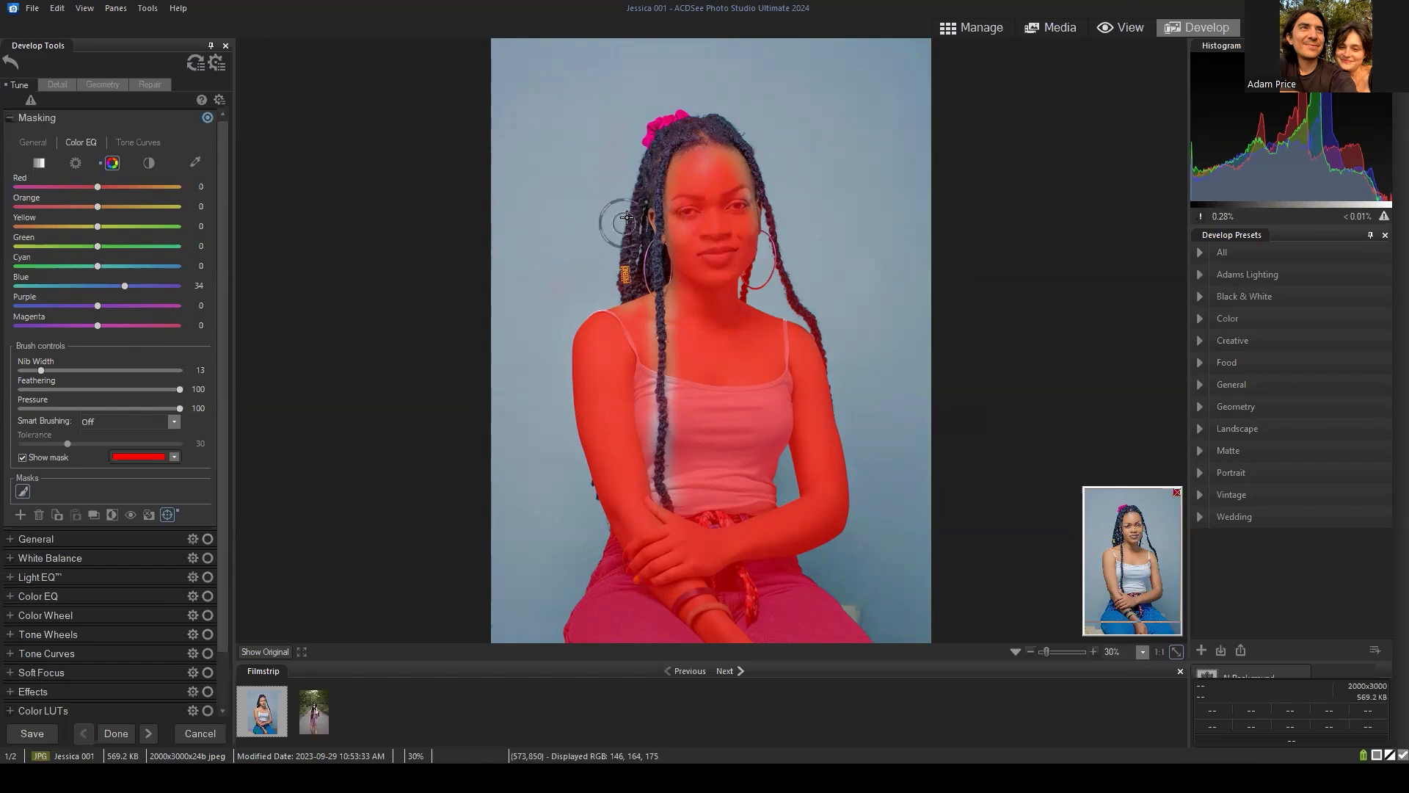
pyautogui.scroll(-5, 587, 191)
pyautogui.scroll(1, 513, 177)
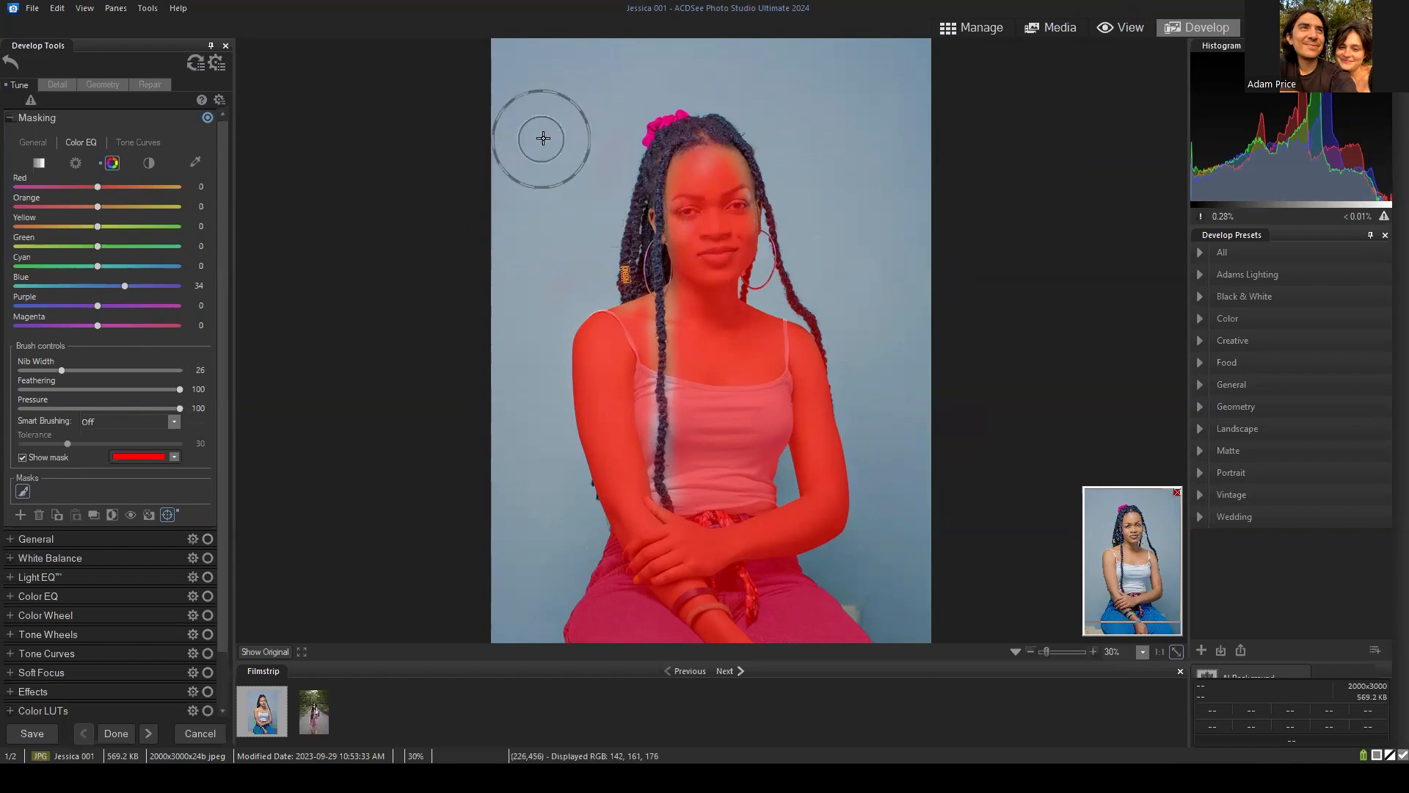
pyautogui.scroll(15, 558, 143)
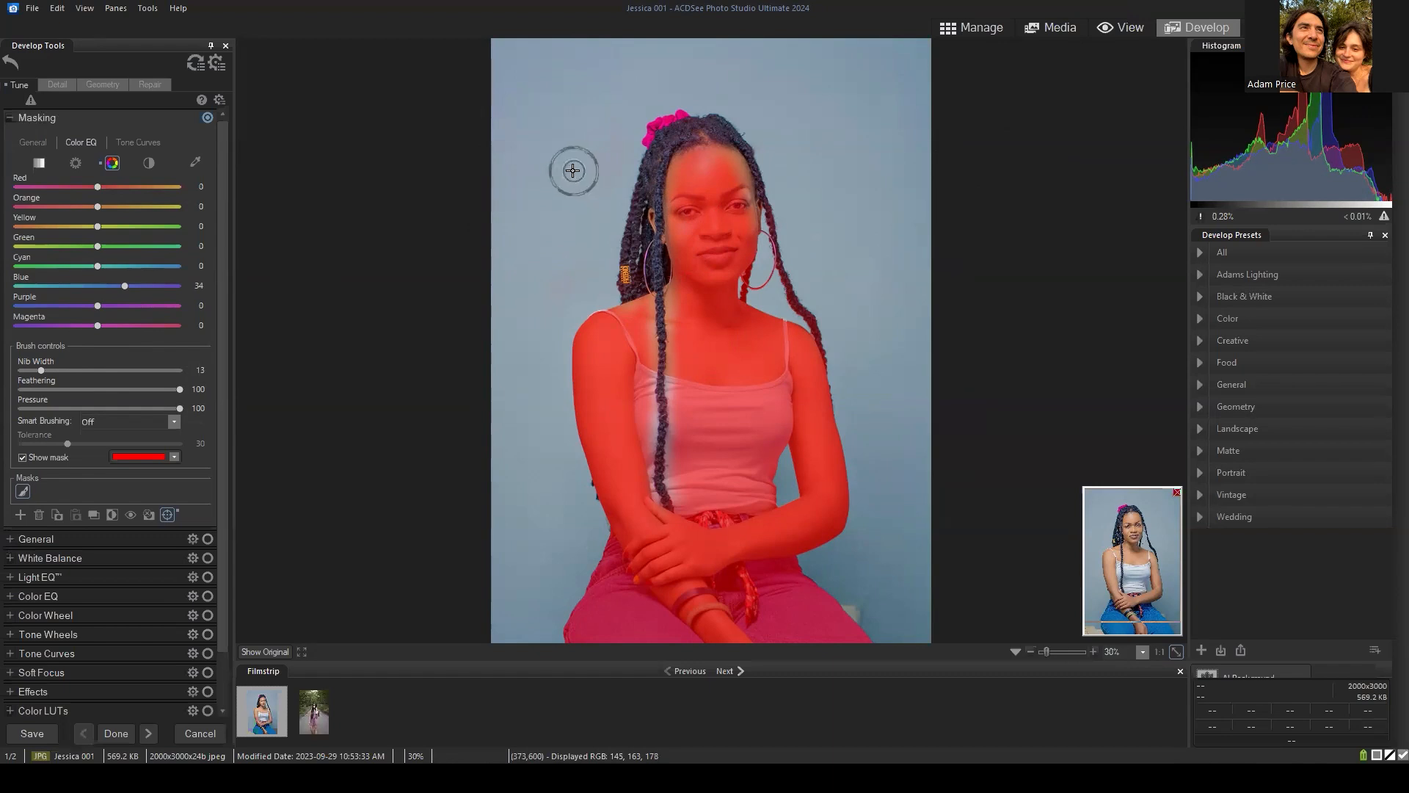
pyautogui.scroll(-15, 539, 138)
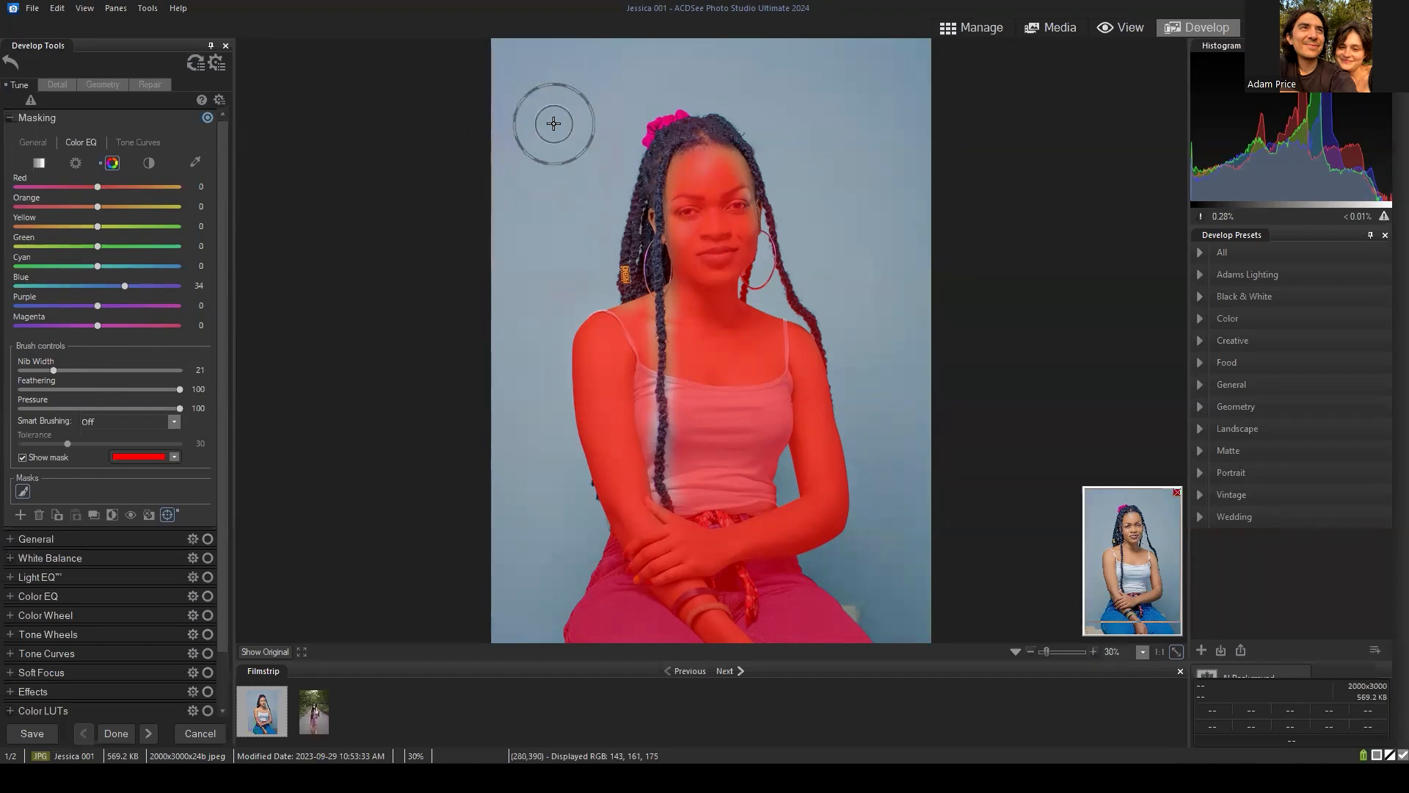
pyautogui.scroll(18, 536, 129)
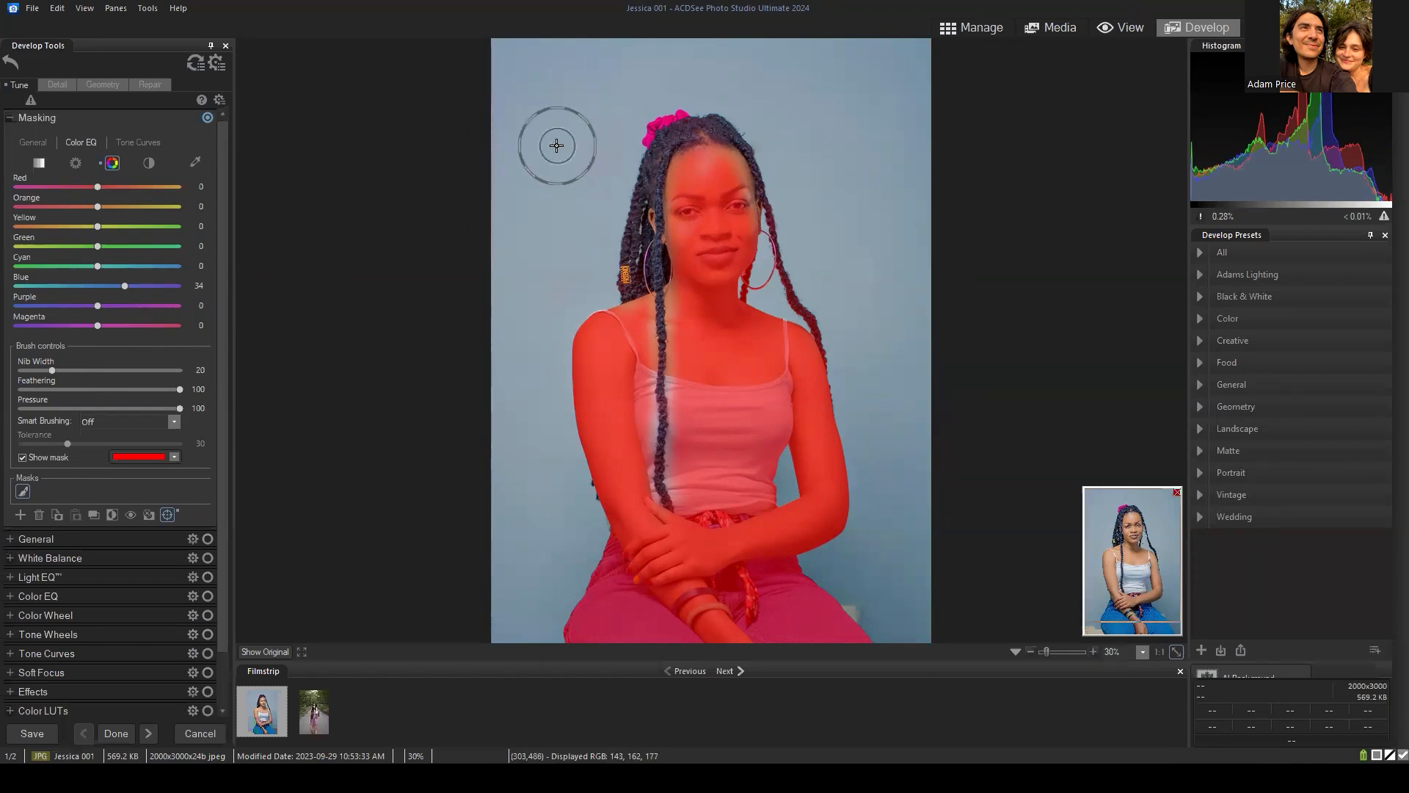
pyautogui.scroll(-17, 539, 130)
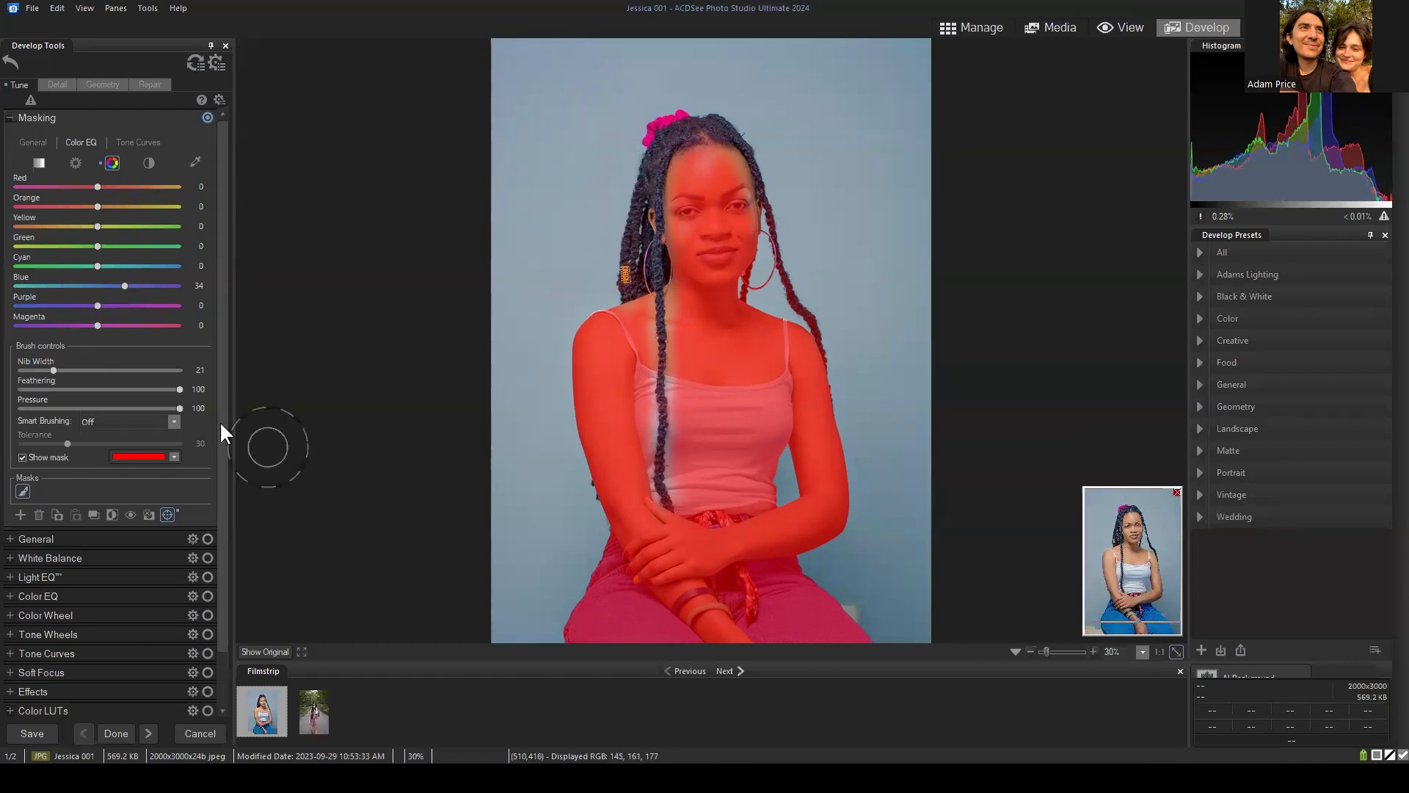
pyautogui.moveTo(32, 370); pyautogui.dragTo(136, 370)
pyautogui.scroll(-20, 558, 117)
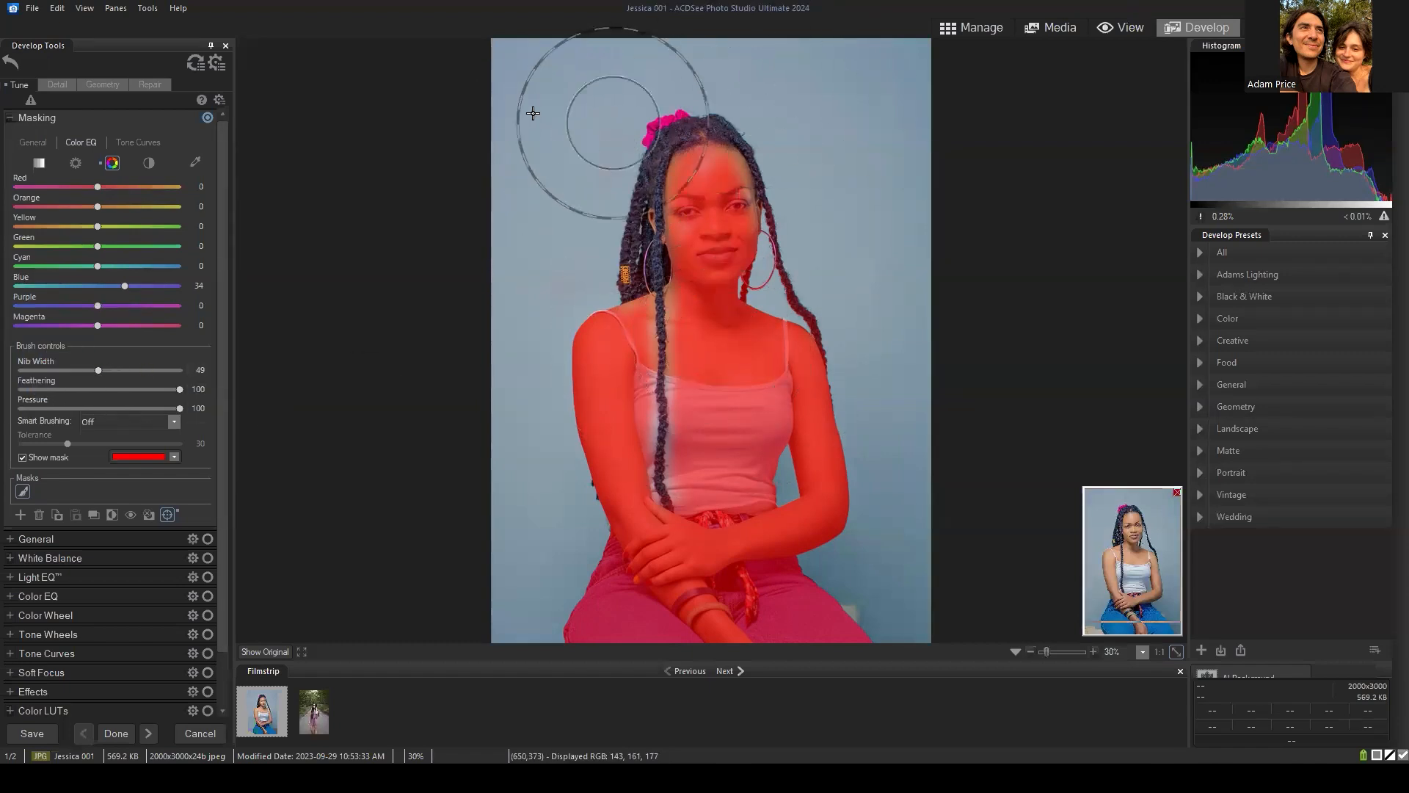
pyautogui.scroll(4, 581, 111)
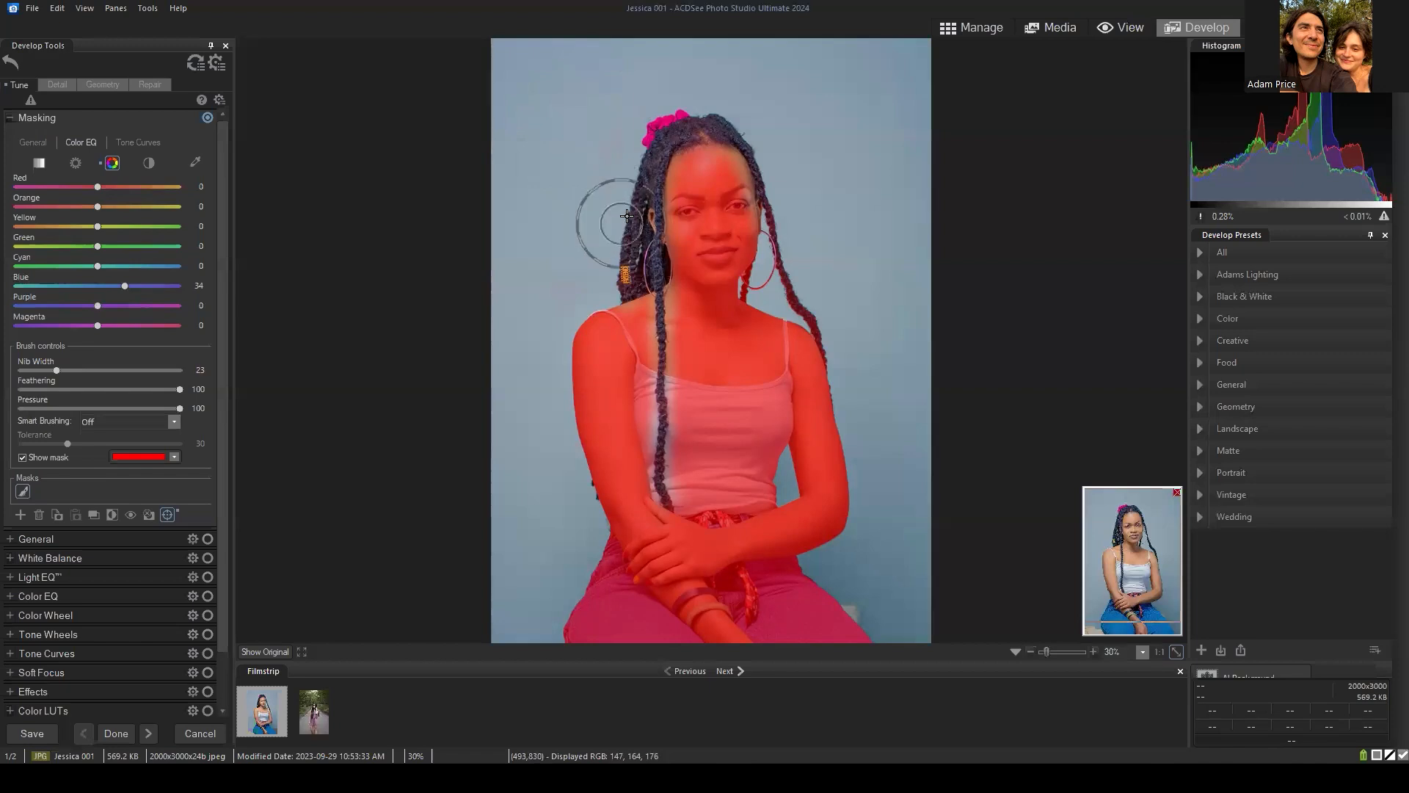
pyautogui.click(23, 457)
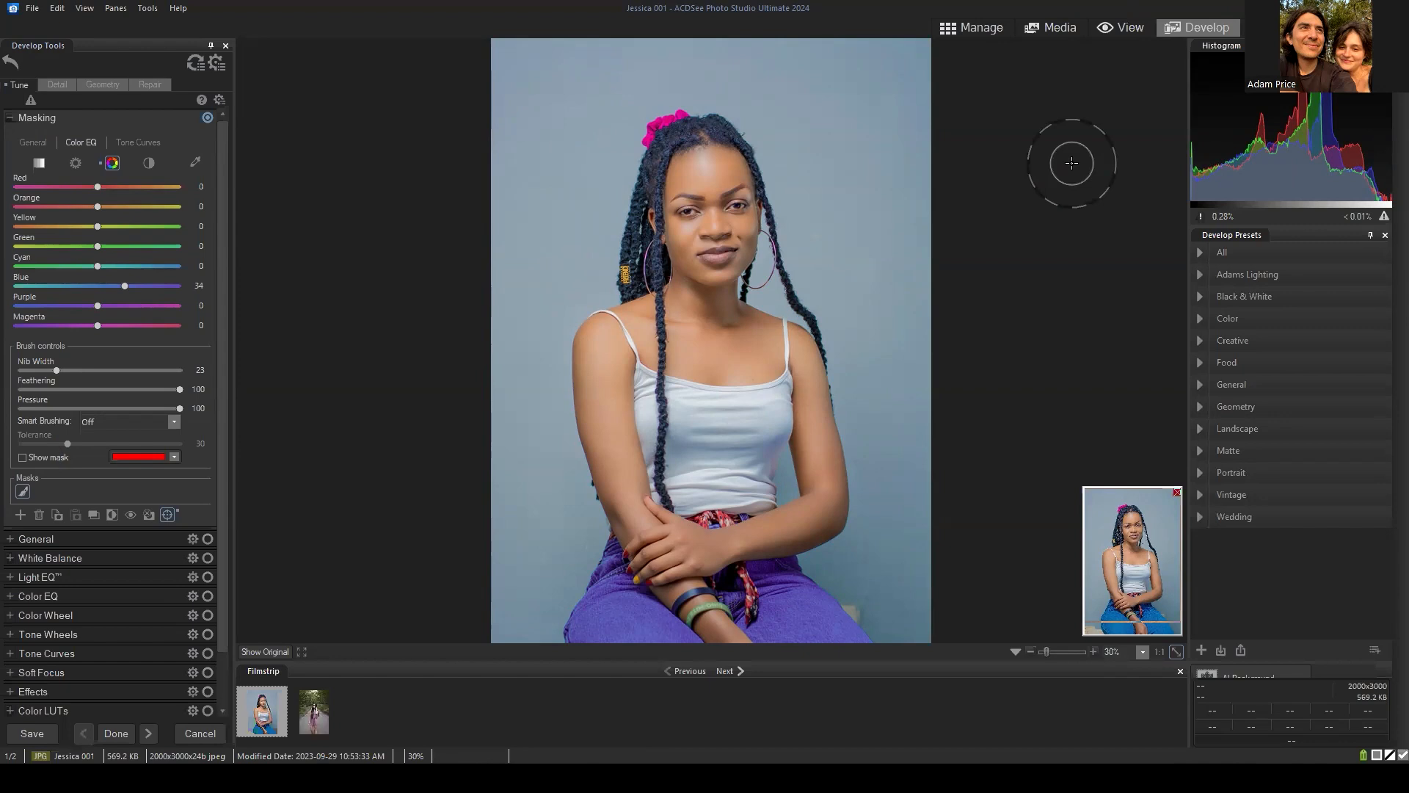
# Review the Pixel Targeting color range together with the mask overlay, and close the Pixel Targeting settings.
pyautogui.click(168, 514)
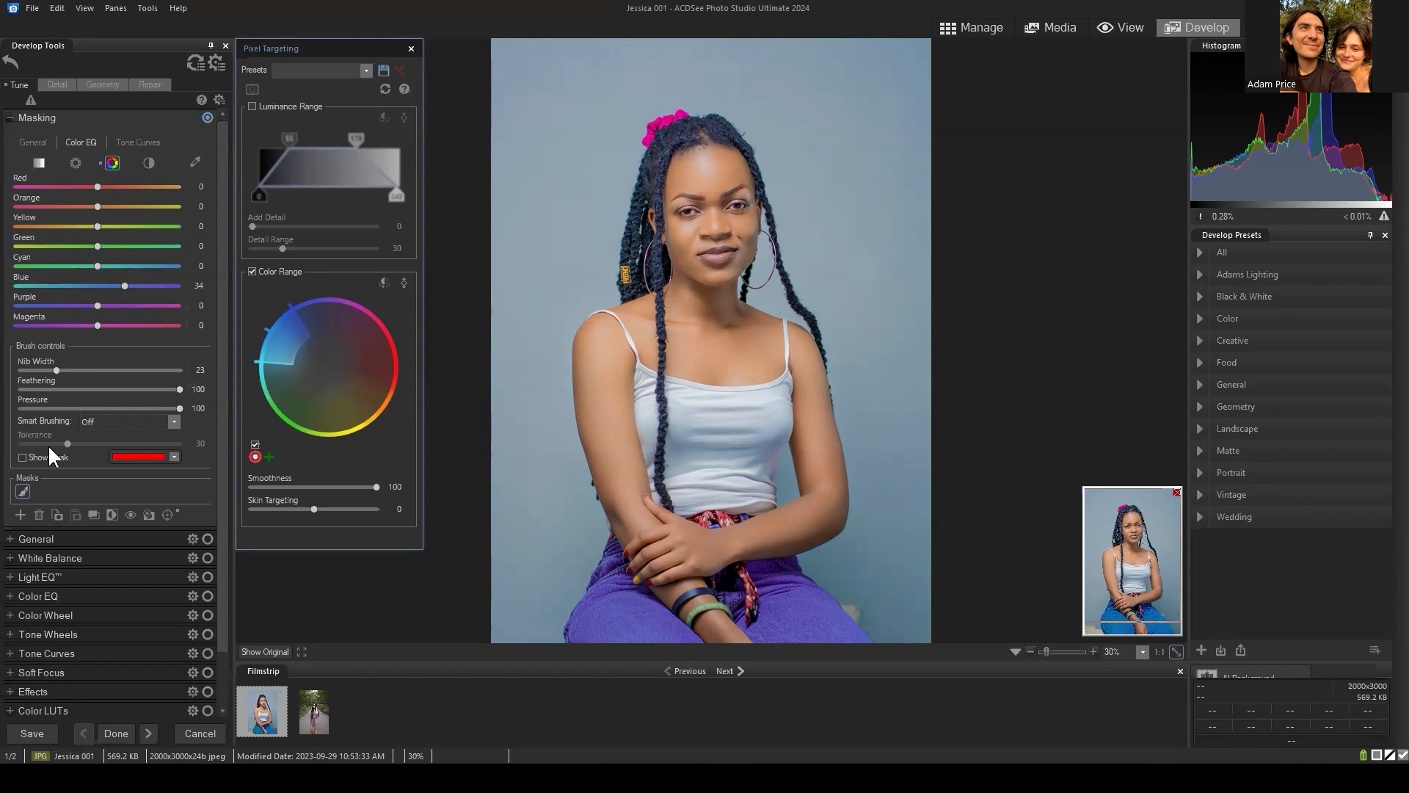
pyautogui.click(22, 457)
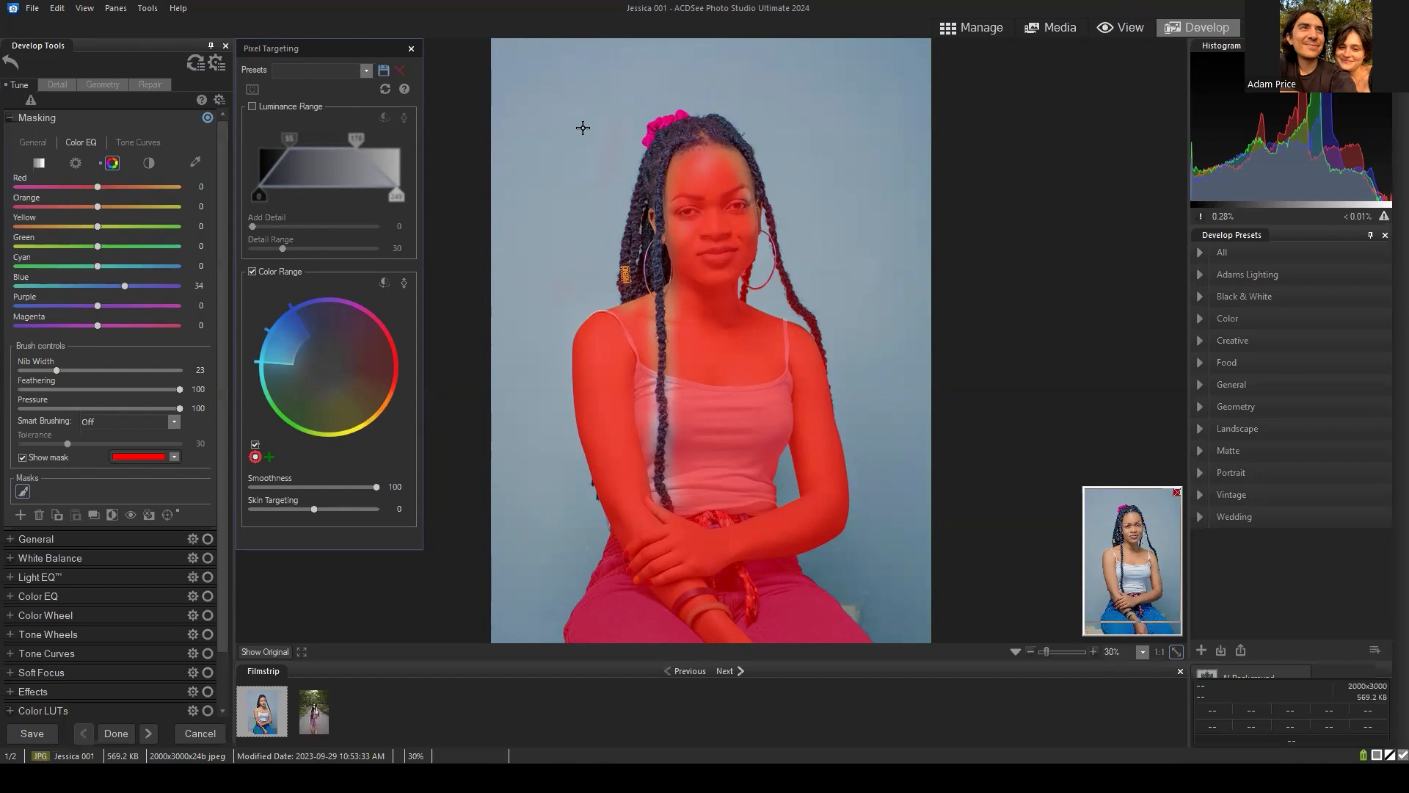
pyautogui.click(411, 49)
# Save the jeans edit by returning to Manage mode, reopen the seated woman's photo in Develop mode, and reset all its adjustments.
pyautogui.click(976, 27)
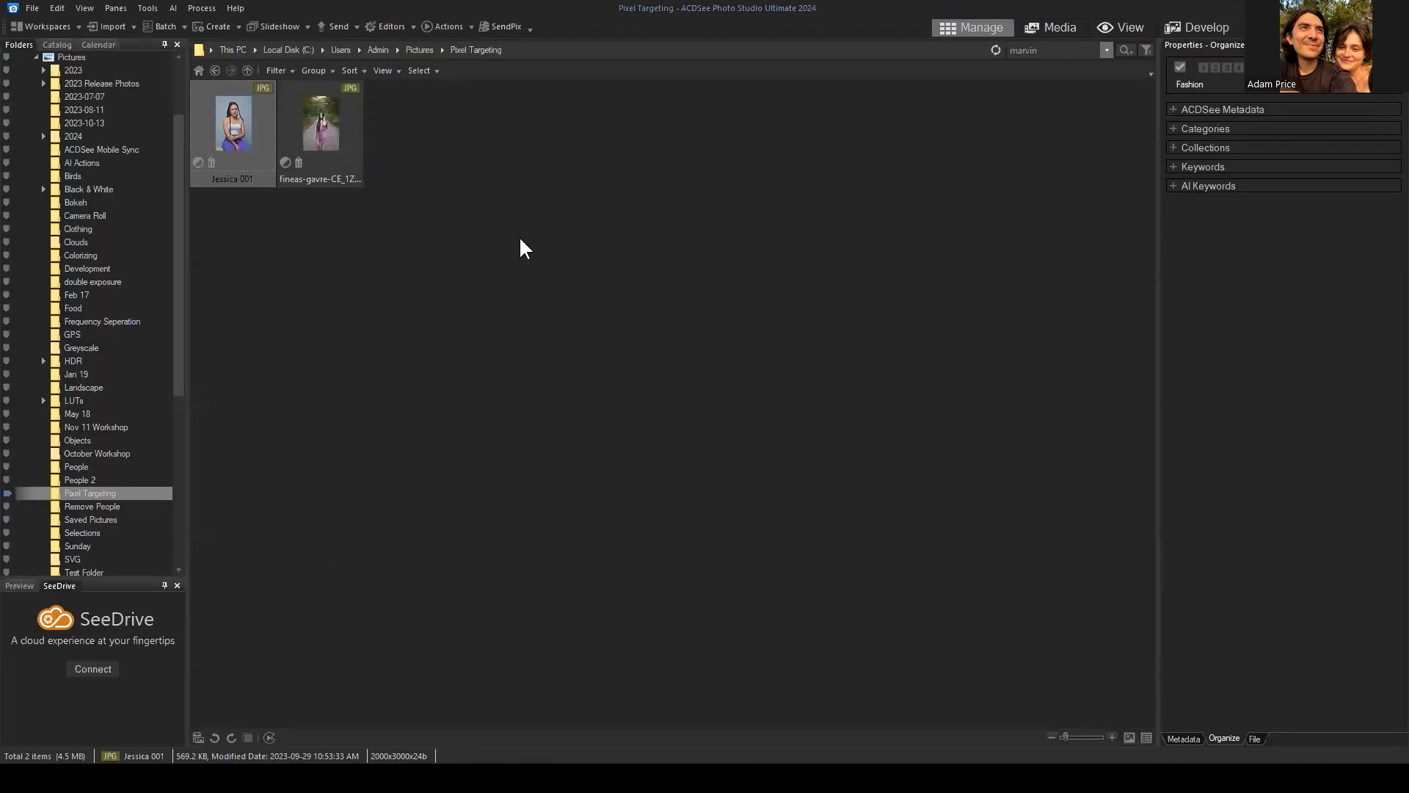
pyautogui.click(211, 127)
pyautogui.click(1223, 28)
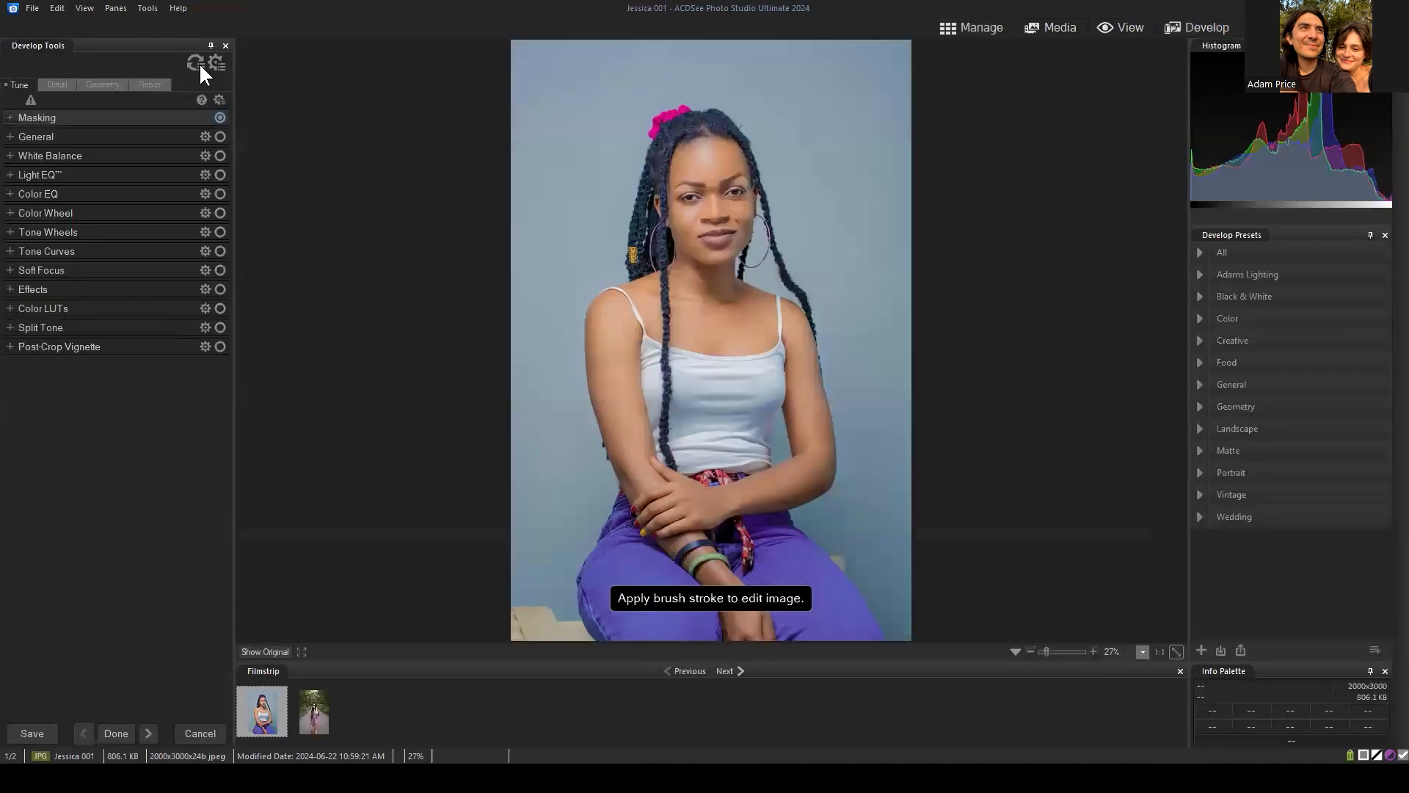
pyautogui.click(196, 63)
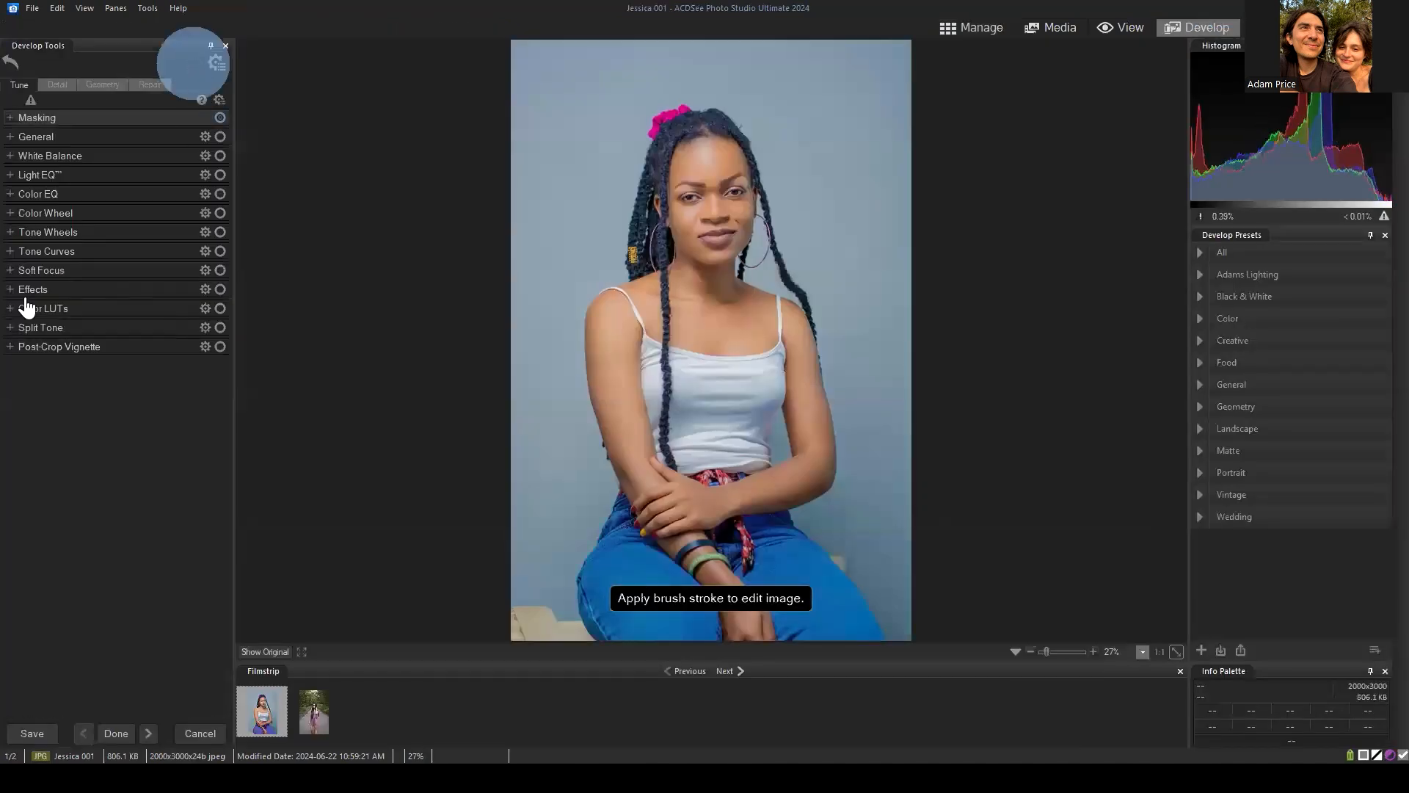
# Target the blue range with the Color Wheel adjustment and set its saturation to 47 and hue to 69.
pyautogui.click(29, 217)
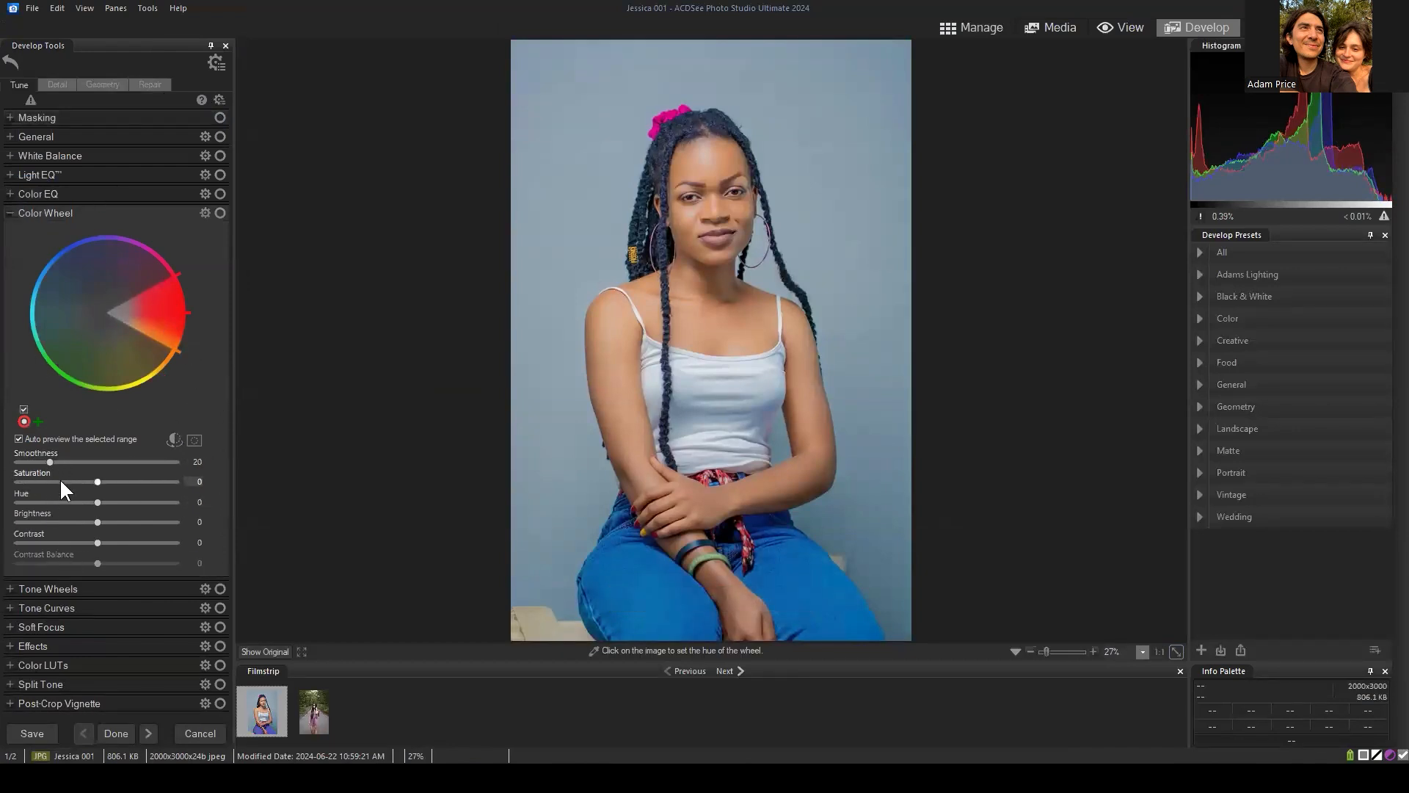
pyautogui.click(96, 502)
pyautogui.moveTo(170, 312); pyautogui.dragTo(182, 361)
pyautogui.click(188, 212)
pyautogui.moveTo(158, 312); pyautogui.dragTo(61, 280)
pyautogui.moveTo(93, 482); pyautogui.dragTo(152, 502)
pyautogui.click(134, 482)
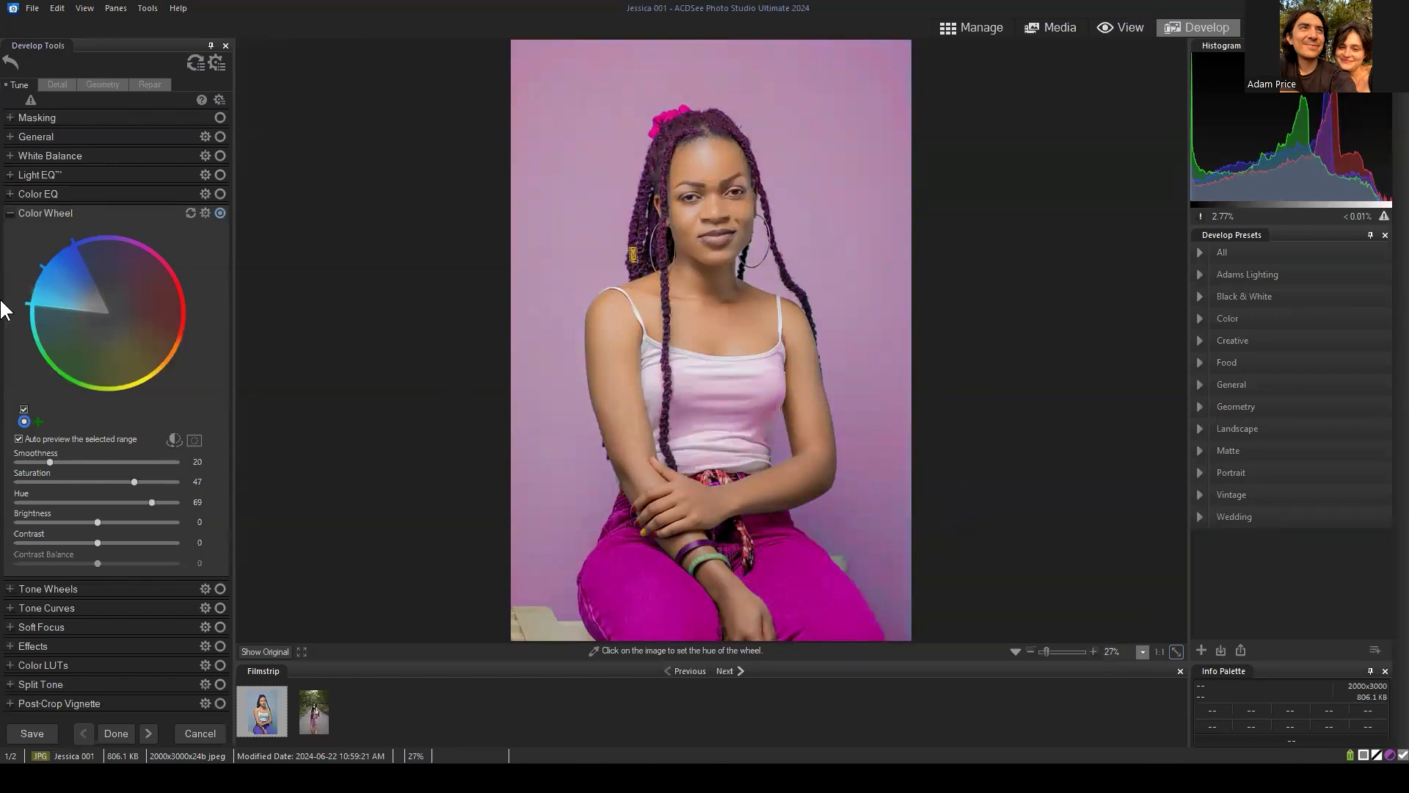
pyautogui.moveTo(119, 324); pyautogui.dragTo(45, 273)
# Return to Manage mode, select both photos in the Pixel Targeting folder, and restore them to their originals.
pyautogui.click(971, 28)
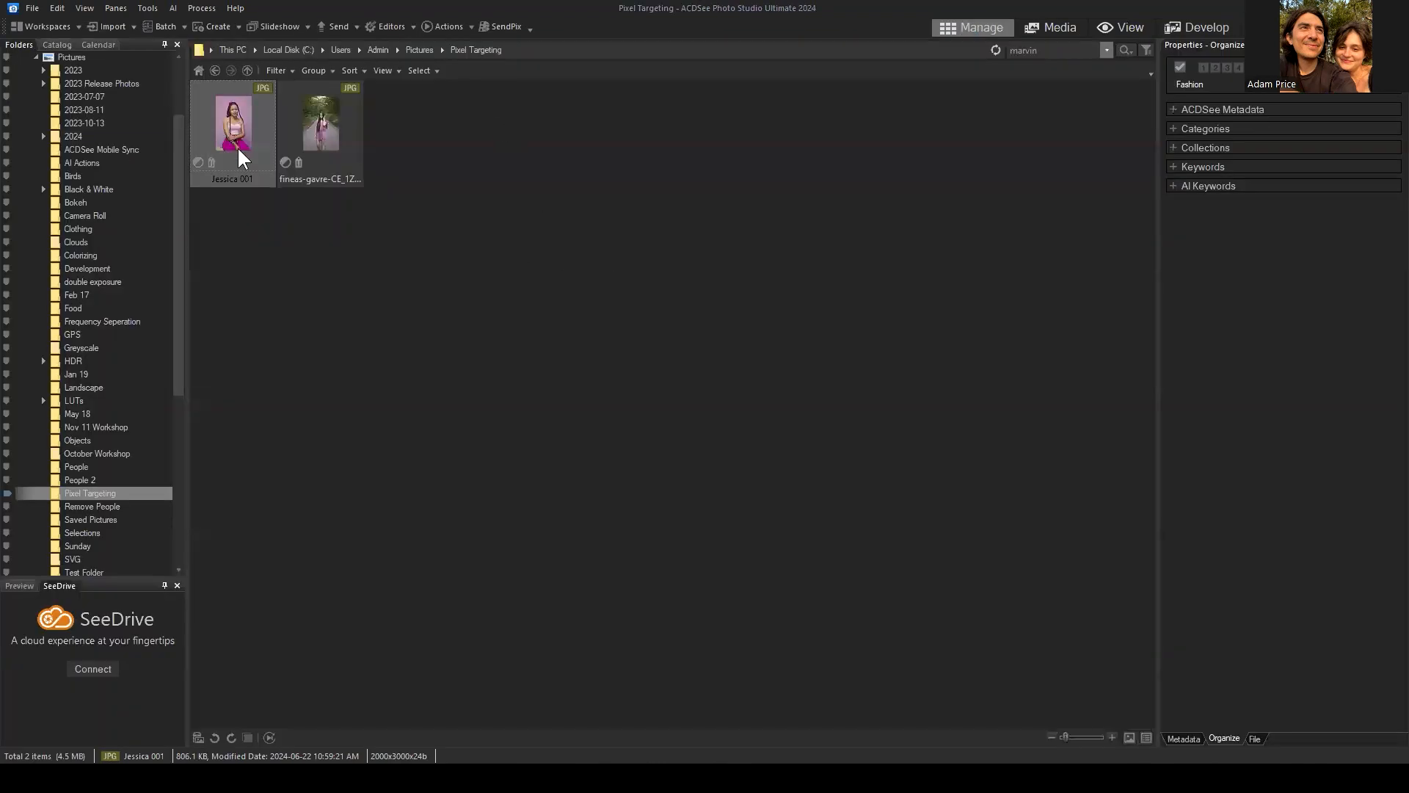
pyautogui.click(352, 104)
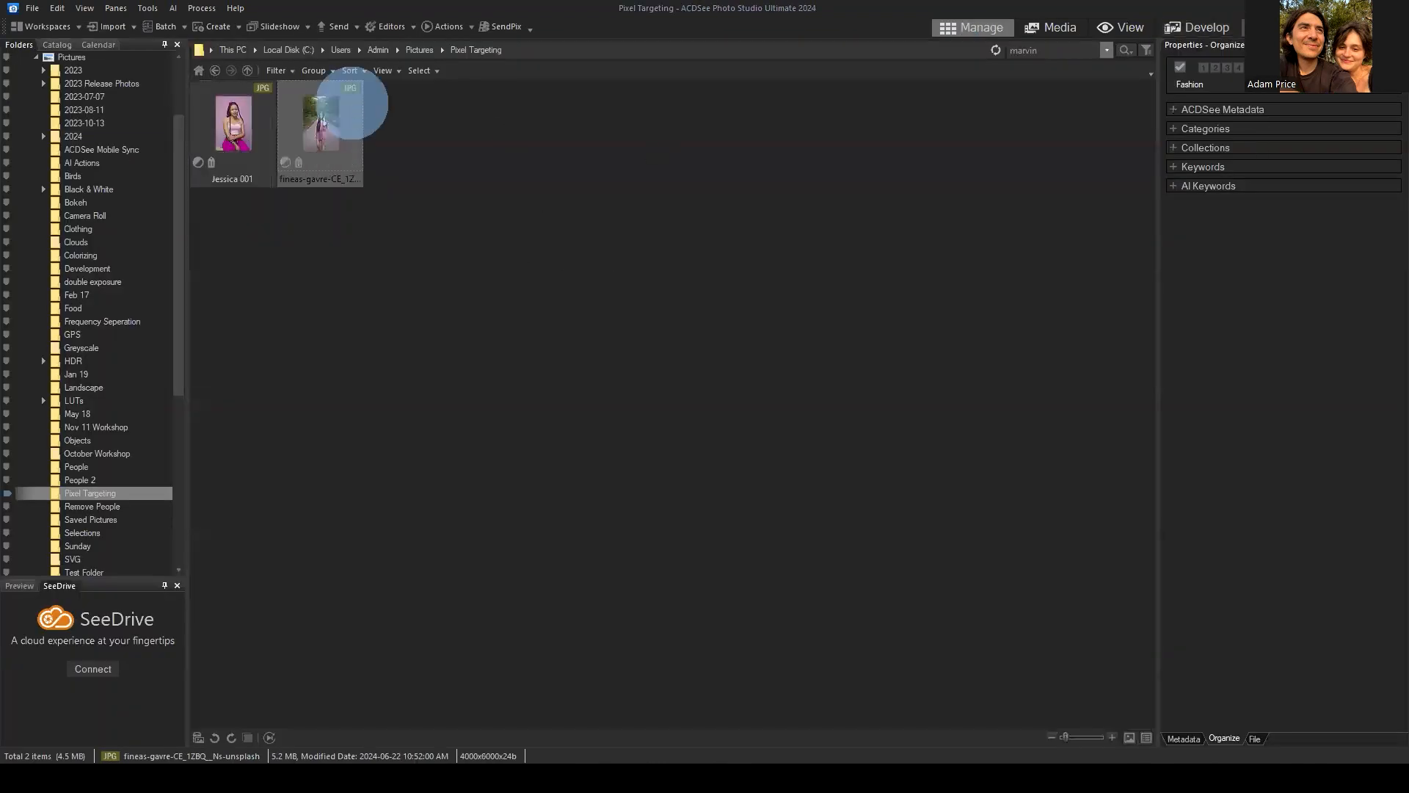
pyautogui.moveTo(464, 113); pyautogui.dragTo(273, 155)
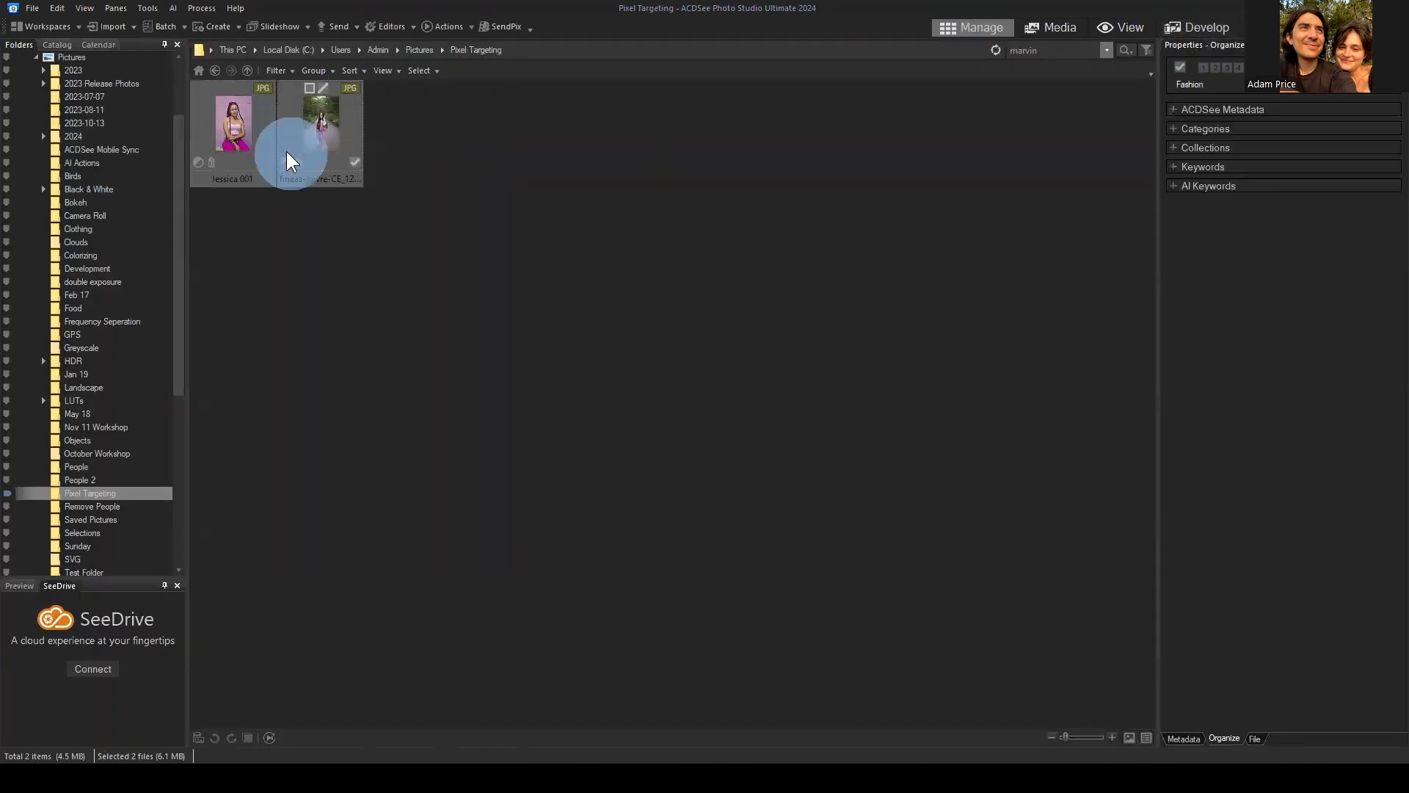
pyautogui.rightClick(288, 160)
pyautogui.click(358, 200)
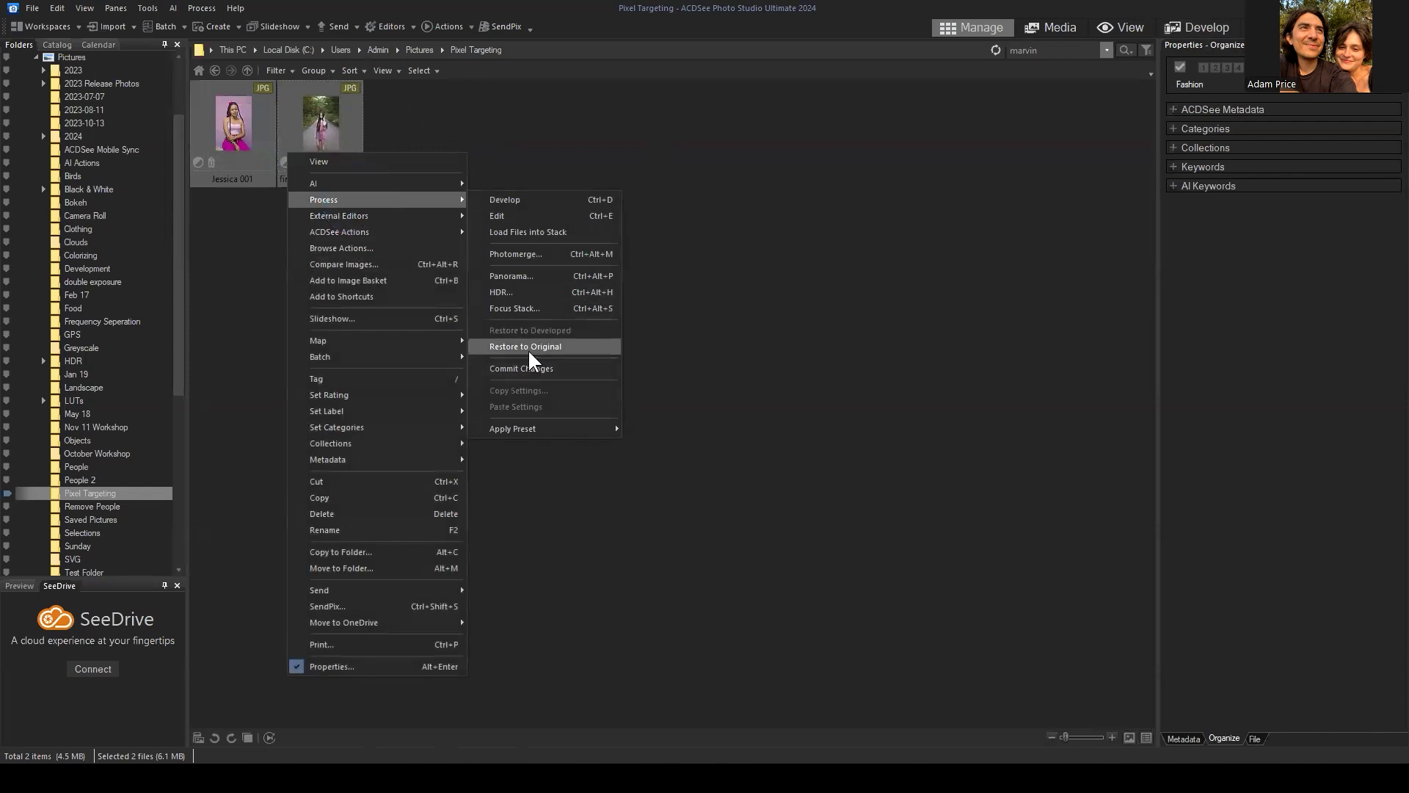
pyautogui.click(530, 348)
pyautogui.click(727, 415)
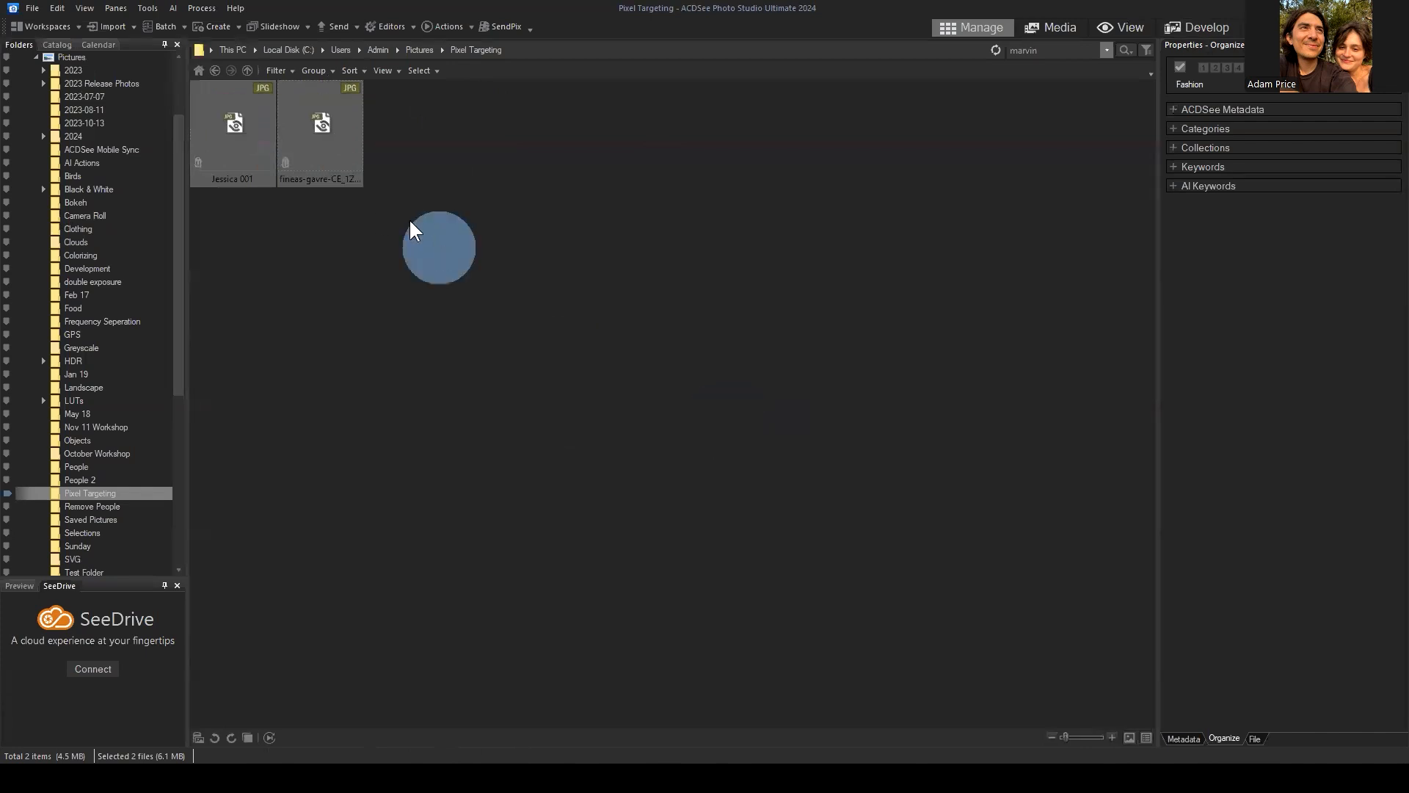
# Open the photo of the woman standing on the road in Edit mode and start the Color Wheel filter.
pyautogui.click(315, 132)
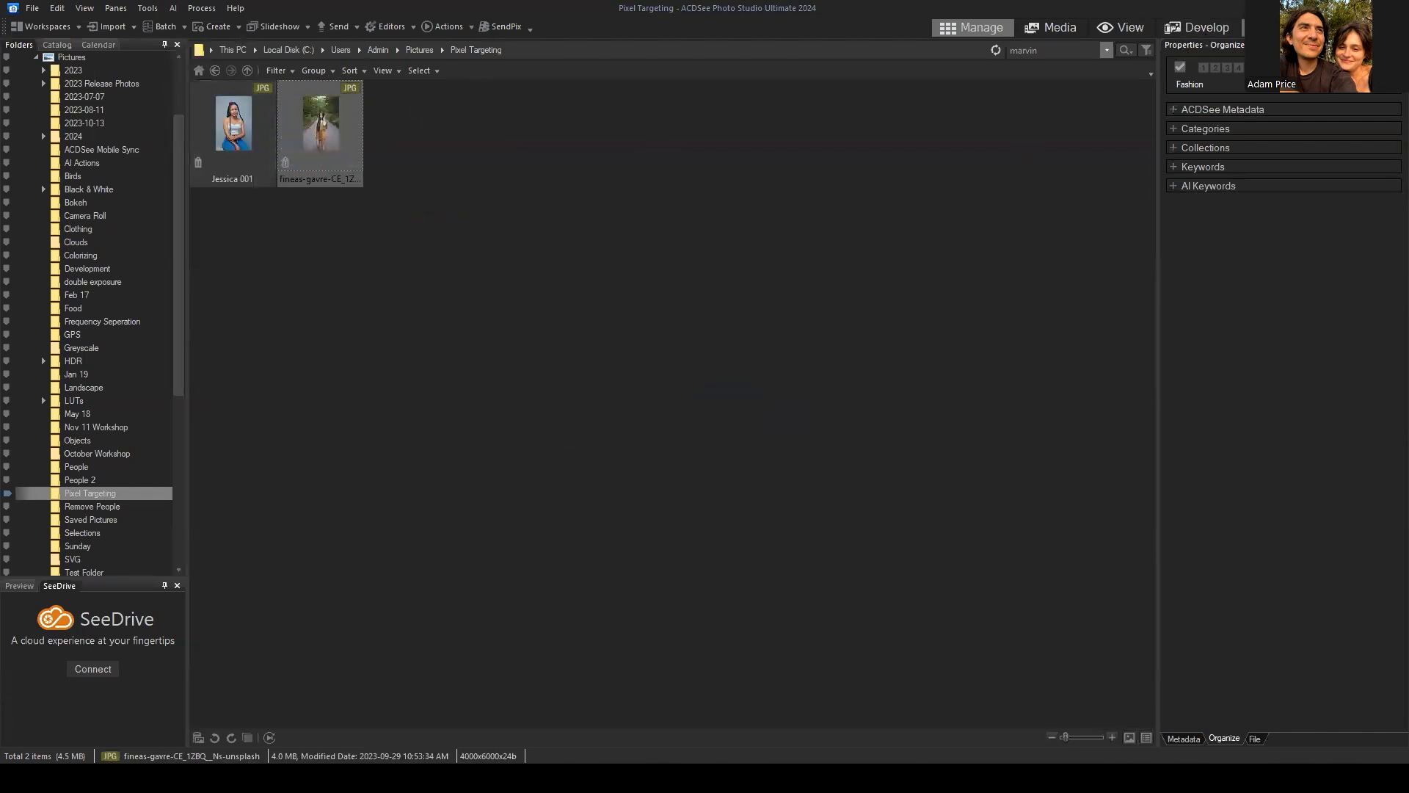
pyautogui.click(1274, 27)
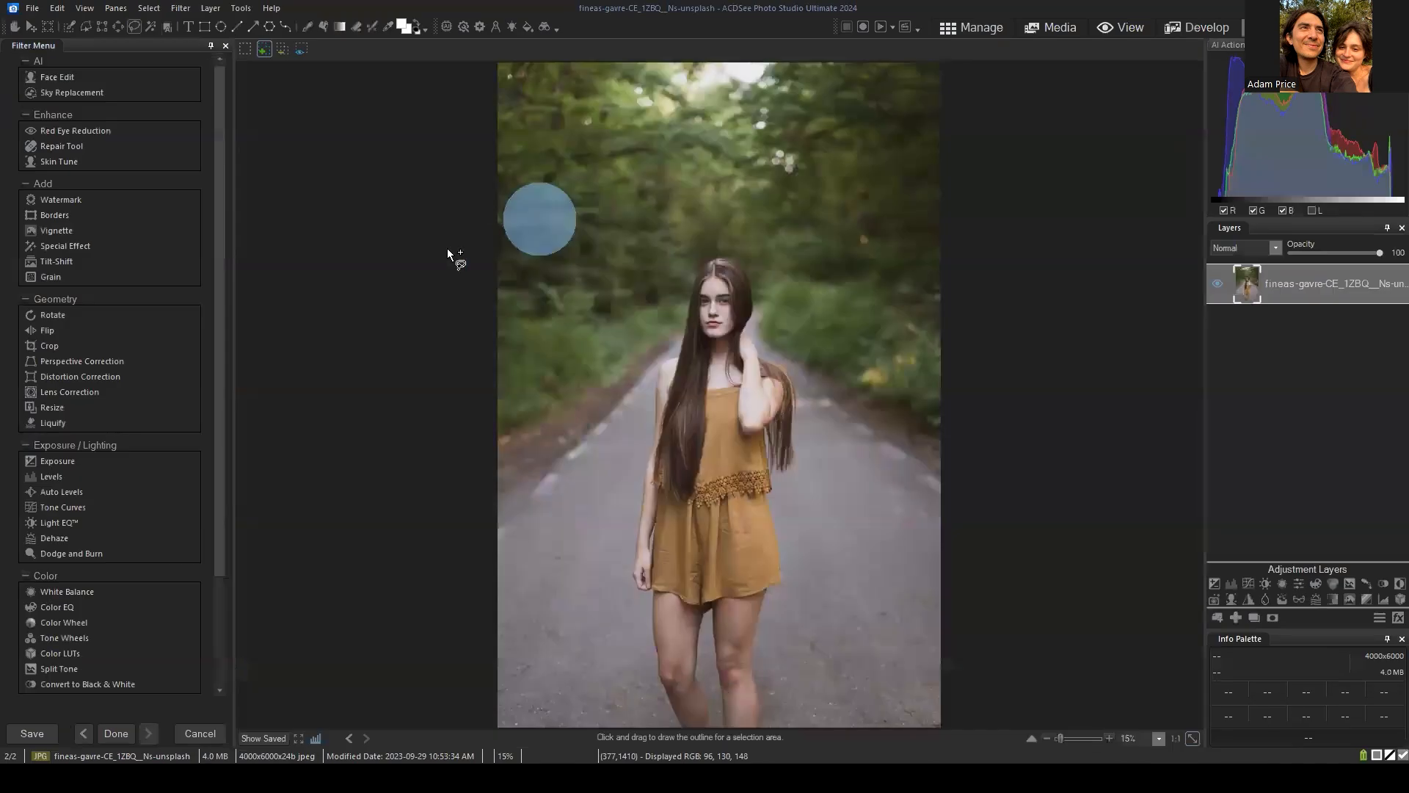
pyautogui.click(73, 613)
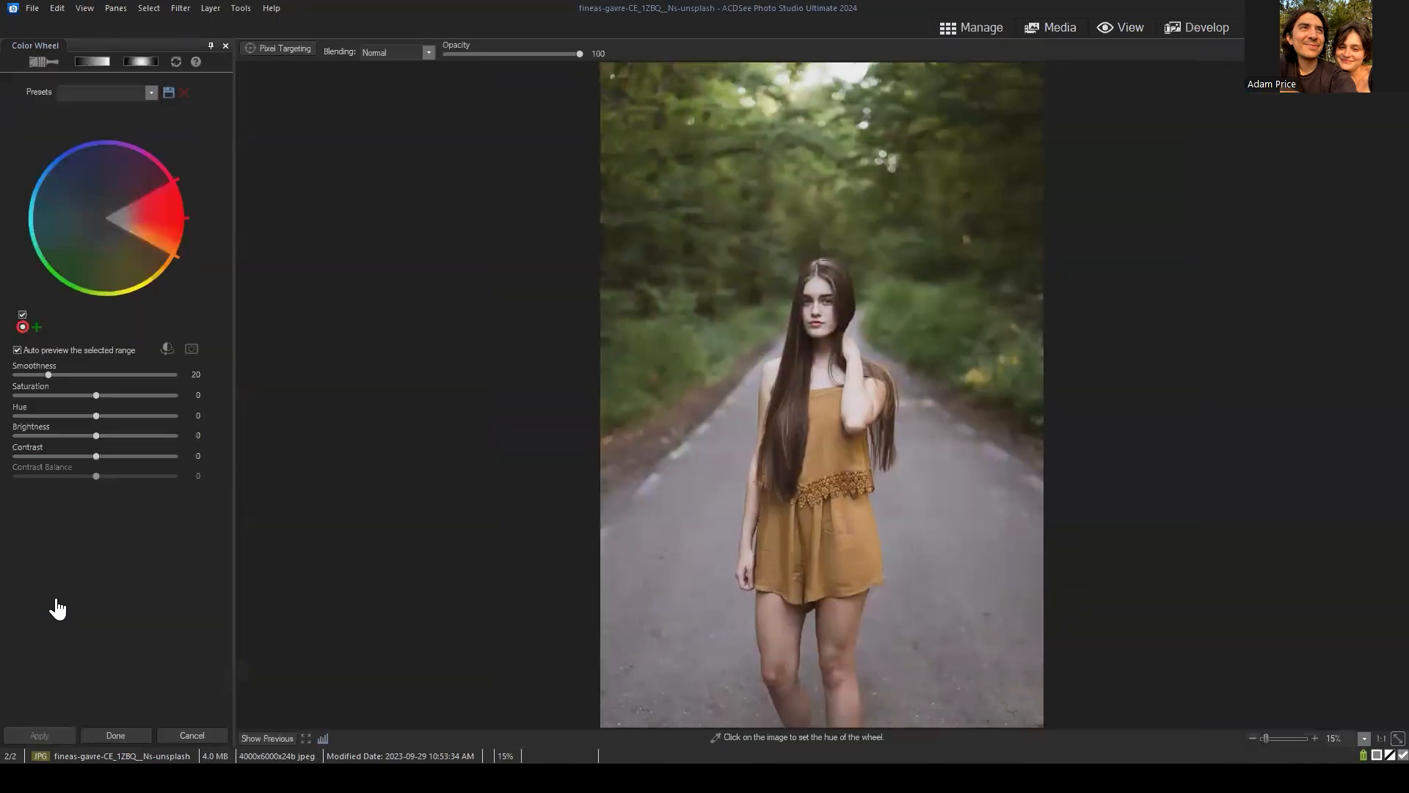
# Target the yellow-orange range on the color wheel and set its saturation to 100 and hue to 100.
pyautogui.moveTo(161, 212)
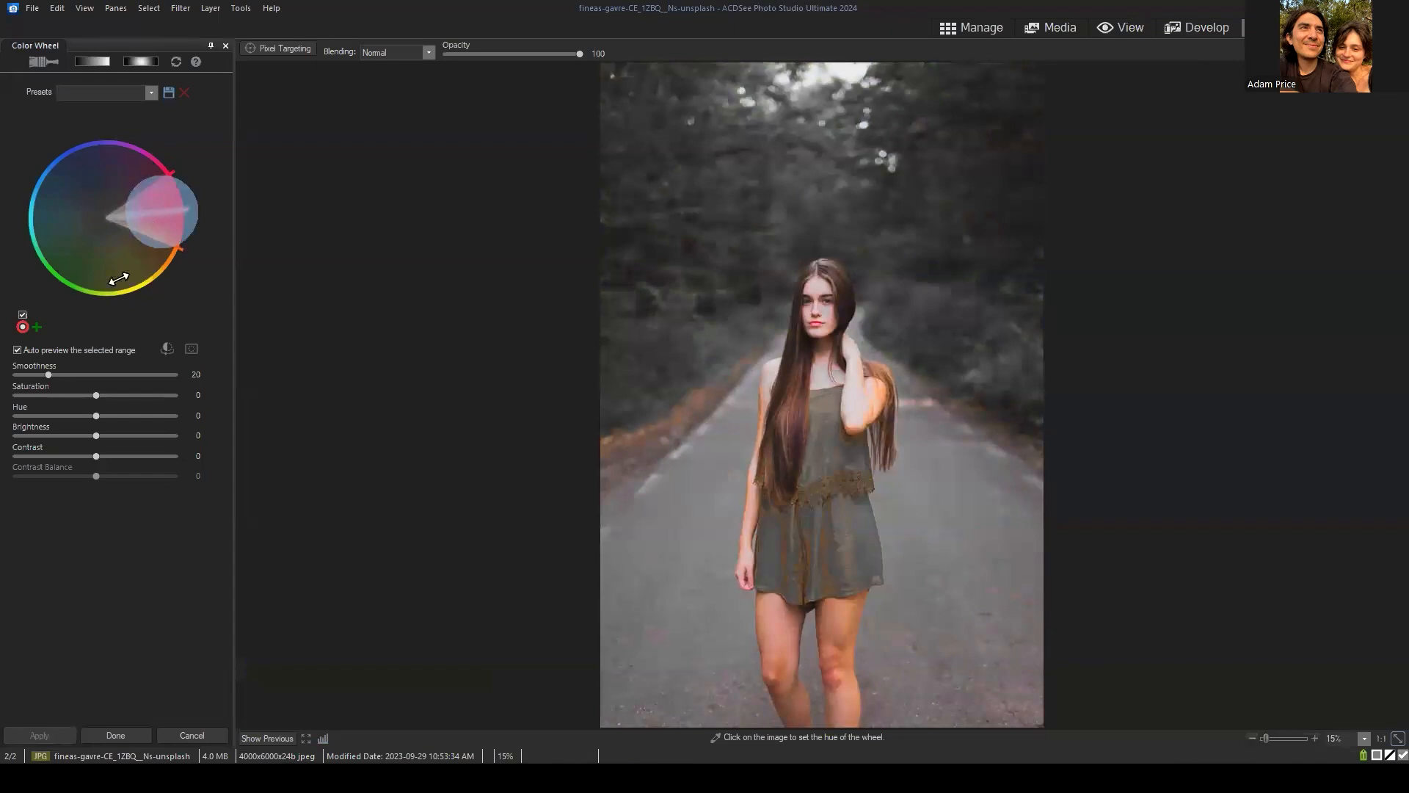
pyautogui.click(73, 284)
pyautogui.click(102, 395)
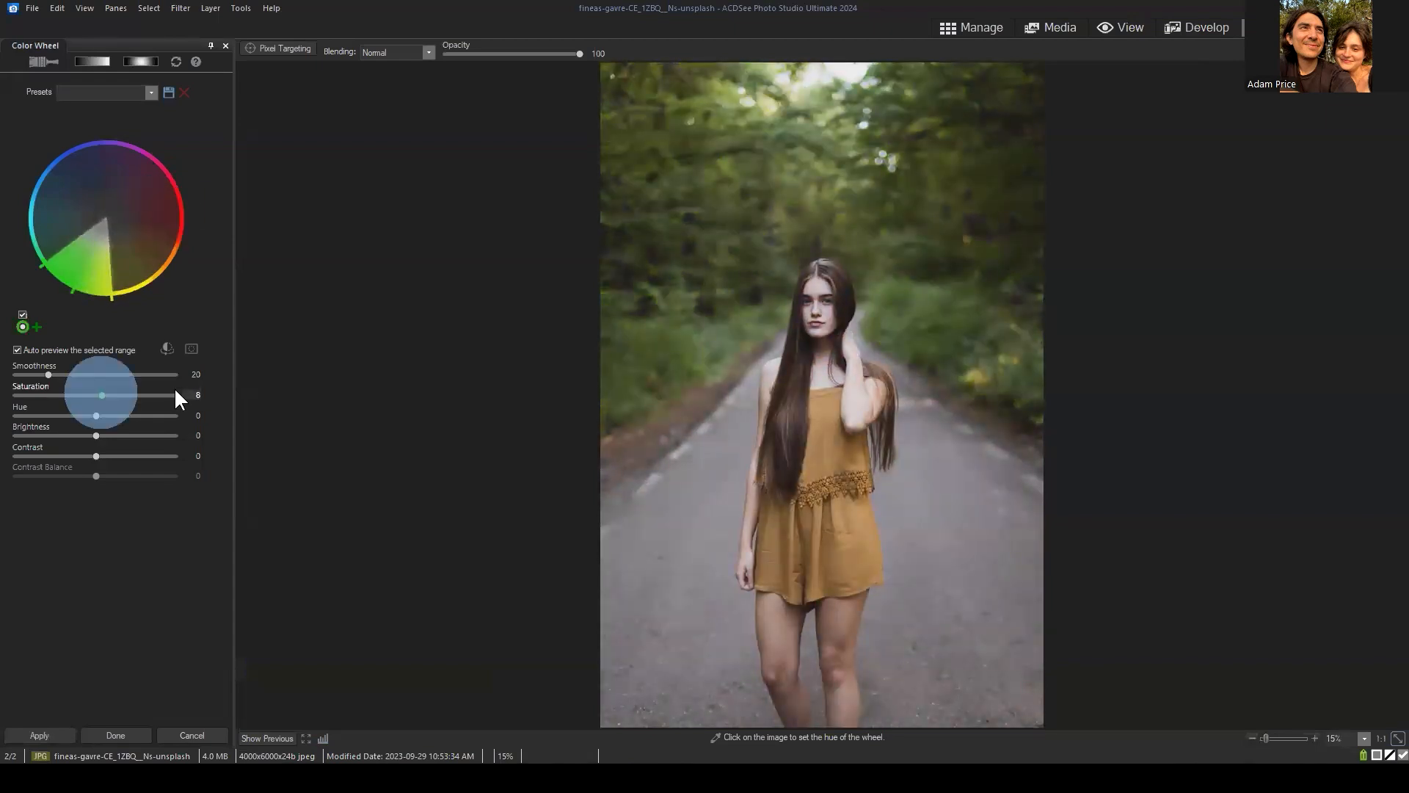
pyautogui.moveTo(89, 262); pyautogui.dragTo(142, 274)
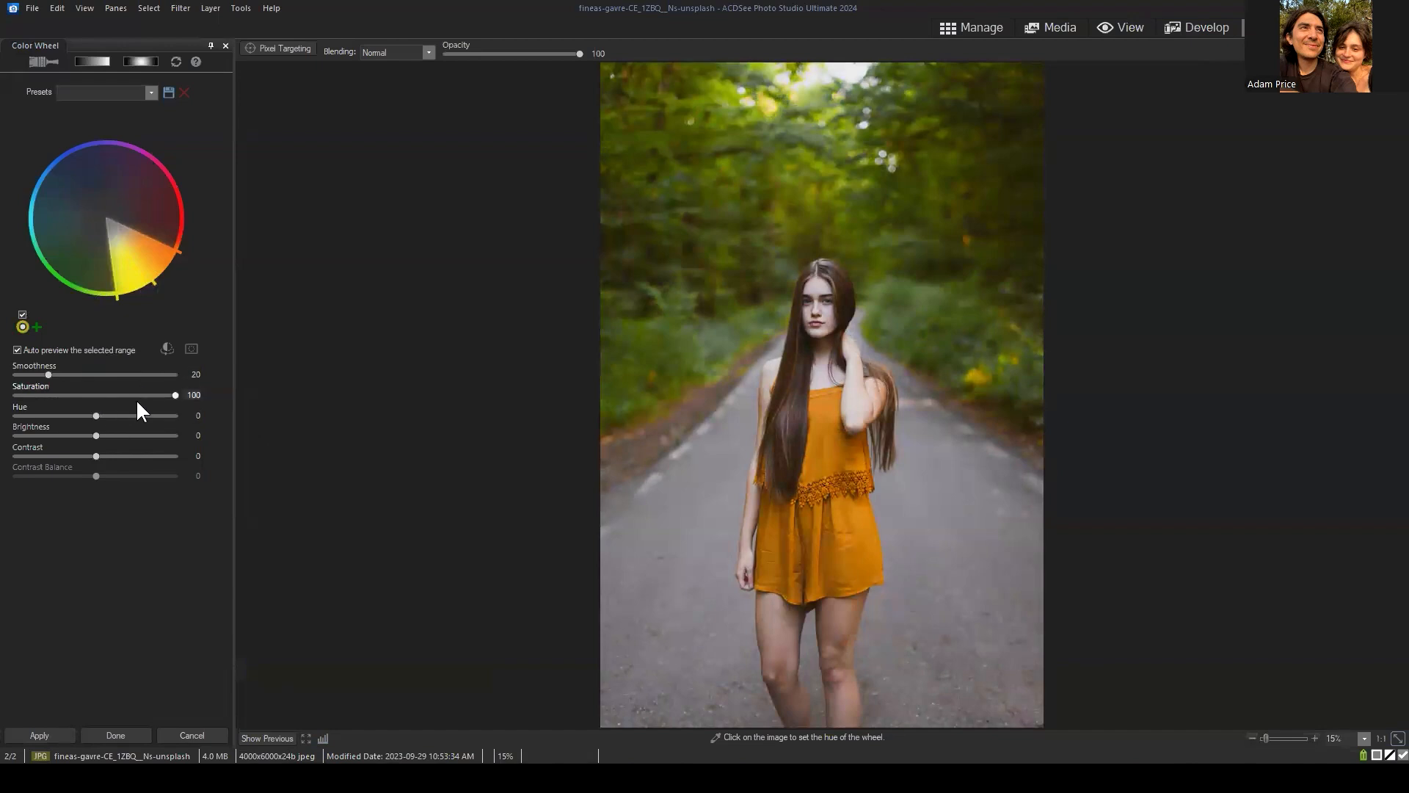
pyautogui.moveTo(96, 416); pyautogui.dragTo(192, 416)
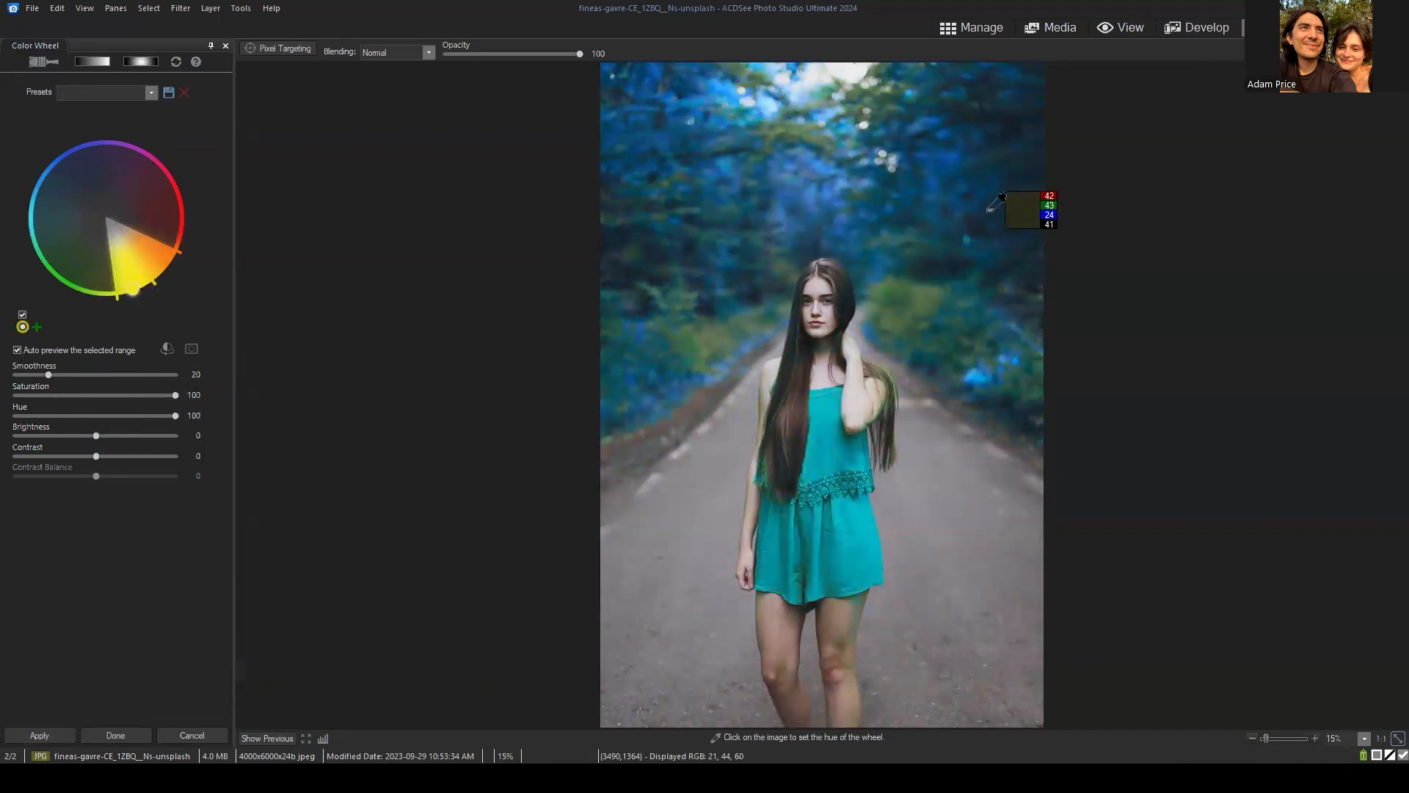
# Brush the Color Wheel adjustment onto the woman's outfit and look into the filter's Pixel Targeting options.
pyautogui.click(42, 60)
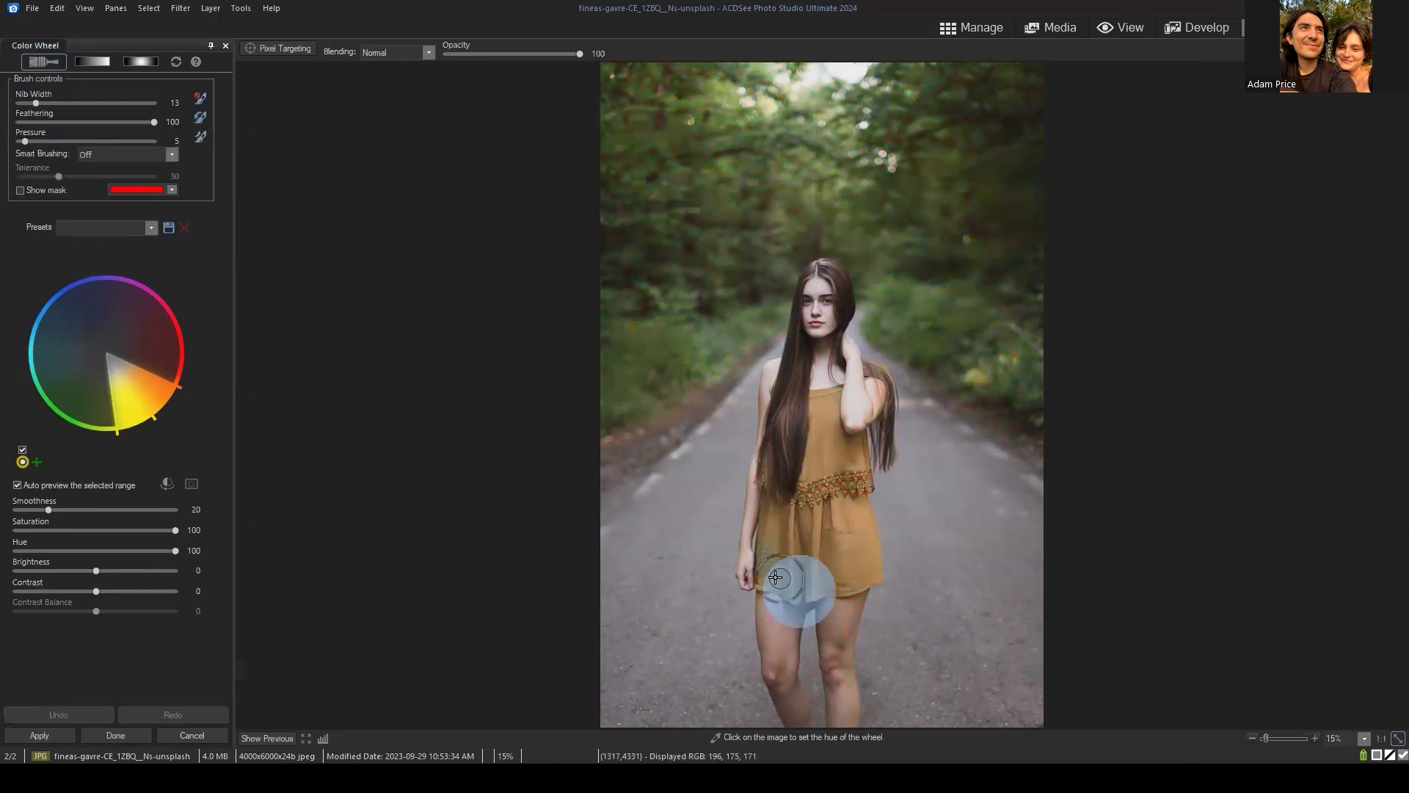
pyautogui.moveTo(780, 577)
pyautogui.mouseDown()
pyautogui.moveTo(768, 508)
pyautogui.moveTo(793, 417)
pyautogui.moveTo(783, 537)
pyautogui.moveTo(814, 411)
pyautogui.moveTo(837, 489)
pyautogui.moveTo(844, 383)
pyautogui.moveTo(859, 509)
pyautogui.moveTo(839, 379)
pyautogui.moveTo(844, 448)
pyautogui.moveTo(779, 549)
pyautogui.moveTo(808, 569)
pyautogui.moveTo(866, 549)
pyautogui.moveTo(816, 582)
pyautogui.moveTo(897, 588)
pyautogui.moveTo(728, 587)
pyautogui.moveTo(863, 505)
pyautogui.moveTo(840, 566)
pyautogui.moveTo(902, 572)
pyautogui.moveTo(810, 507)
pyautogui.moveTo(766, 452)
pyautogui.moveTo(787, 401)
pyautogui.moveTo(727, 542)
pyautogui.moveTo(773, 586)
pyautogui.moveTo(862, 601)
pyautogui.moveTo(749, 571)
pyautogui.moveTo(778, 593)
pyautogui.moveTo(863, 612)
pyautogui.moveTo(888, 560)
pyautogui.moveTo(833, 443)
pyautogui.moveTo(771, 515)
pyautogui.moveTo(746, 523)
pyautogui.moveTo(829, 391)
pyautogui.moveTo(861, 368)
pyautogui.moveTo(840, 370)
pyautogui.moveTo(889, 396)
pyautogui.moveTo(783, 449)
pyautogui.moveTo(782, 370)
pyautogui.moveTo(703, 414)
pyautogui.moveTo(782, 475)
pyautogui.moveTo(784, 451)
pyautogui.moveTo(769, 483)
pyautogui.moveTo(775, 449)
pyautogui.moveTo(870, 395)
pyautogui.moveTo(832, 469)
pyautogui.moveTo(865, 531)
pyautogui.moveTo(873, 500)
pyautogui.moveTo(875, 567)
pyautogui.moveTo(907, 581)
pyautogui.moveTo(772, 602)
pyautogui.moveTo(734, 574)
pyautogui.mouseUp()
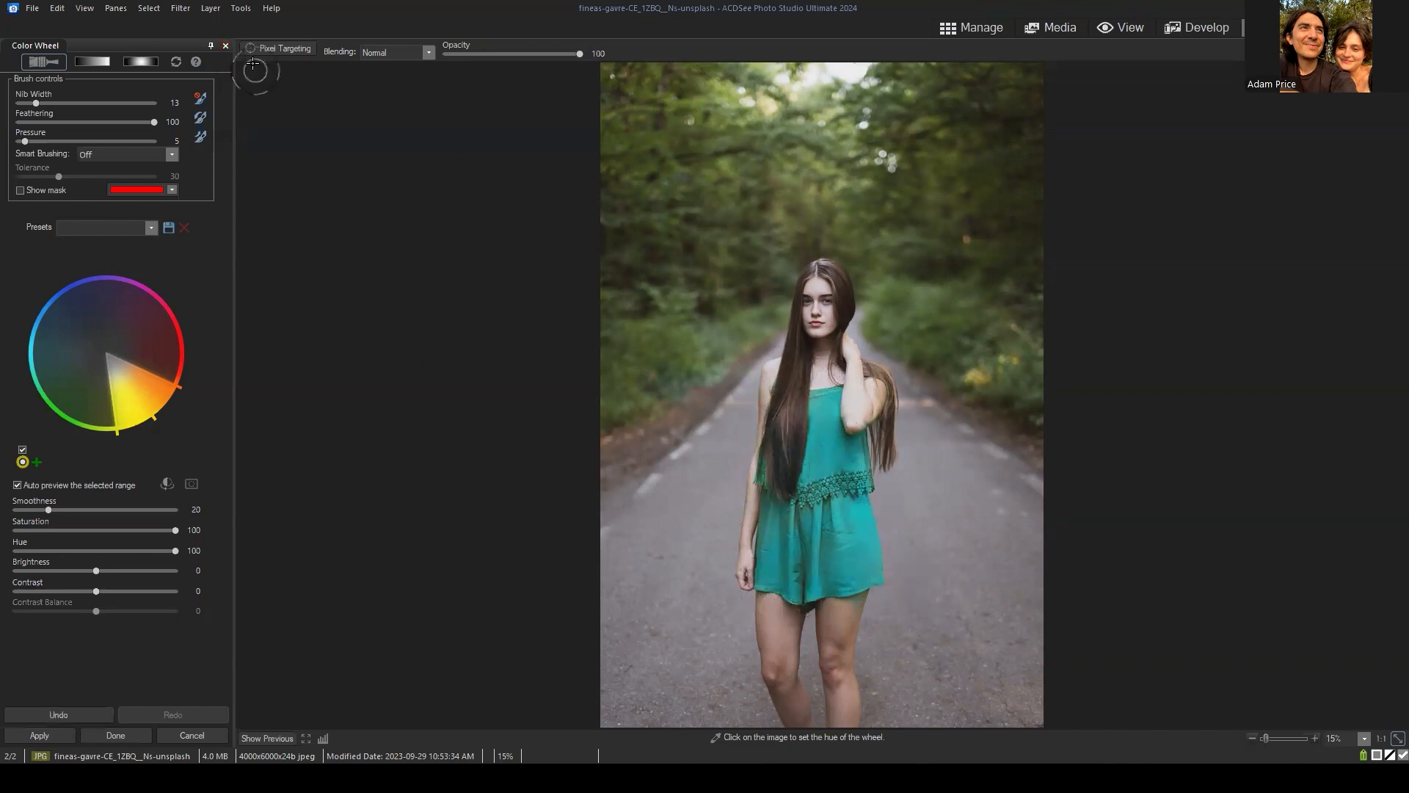
pyautogui.click(284, 52)
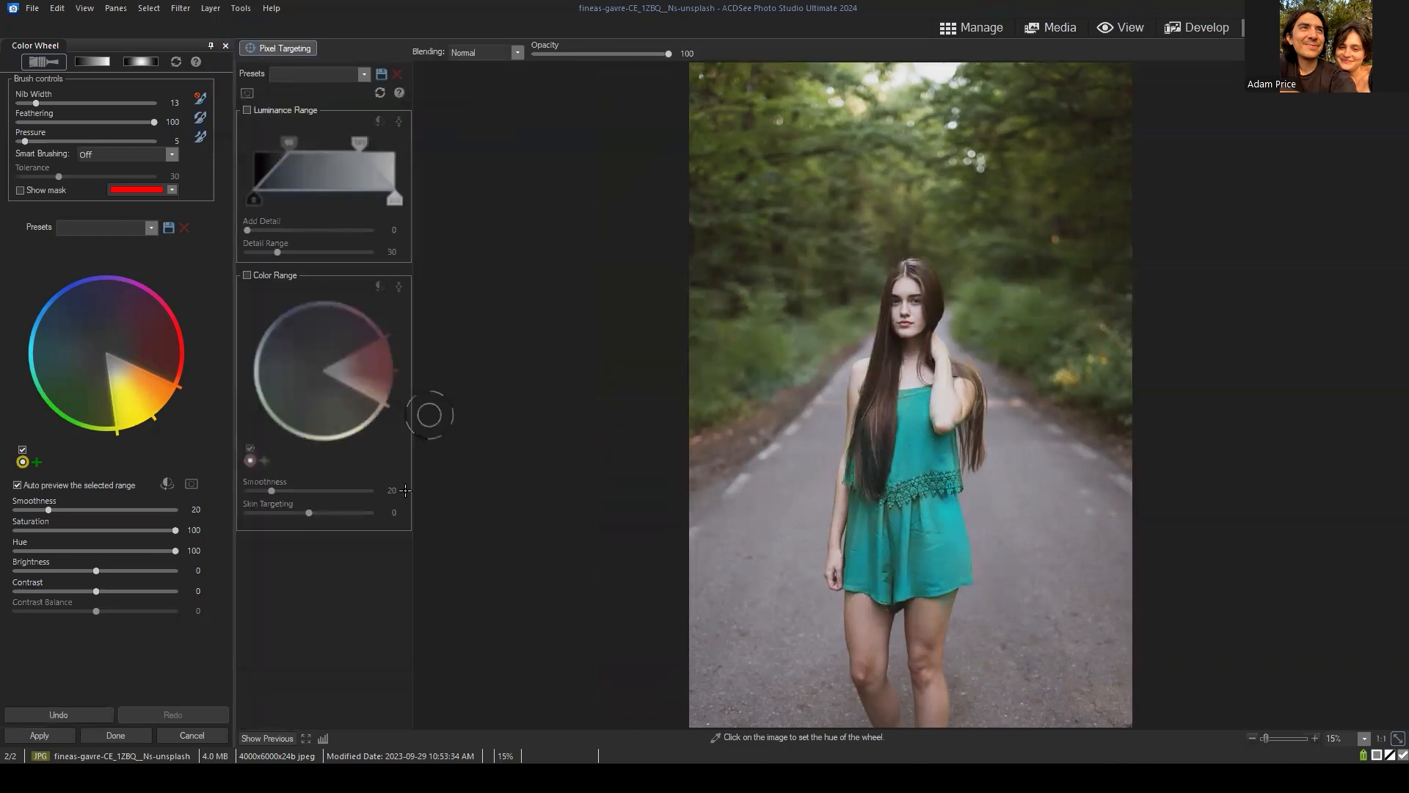
pyautogui.click(272, 49)
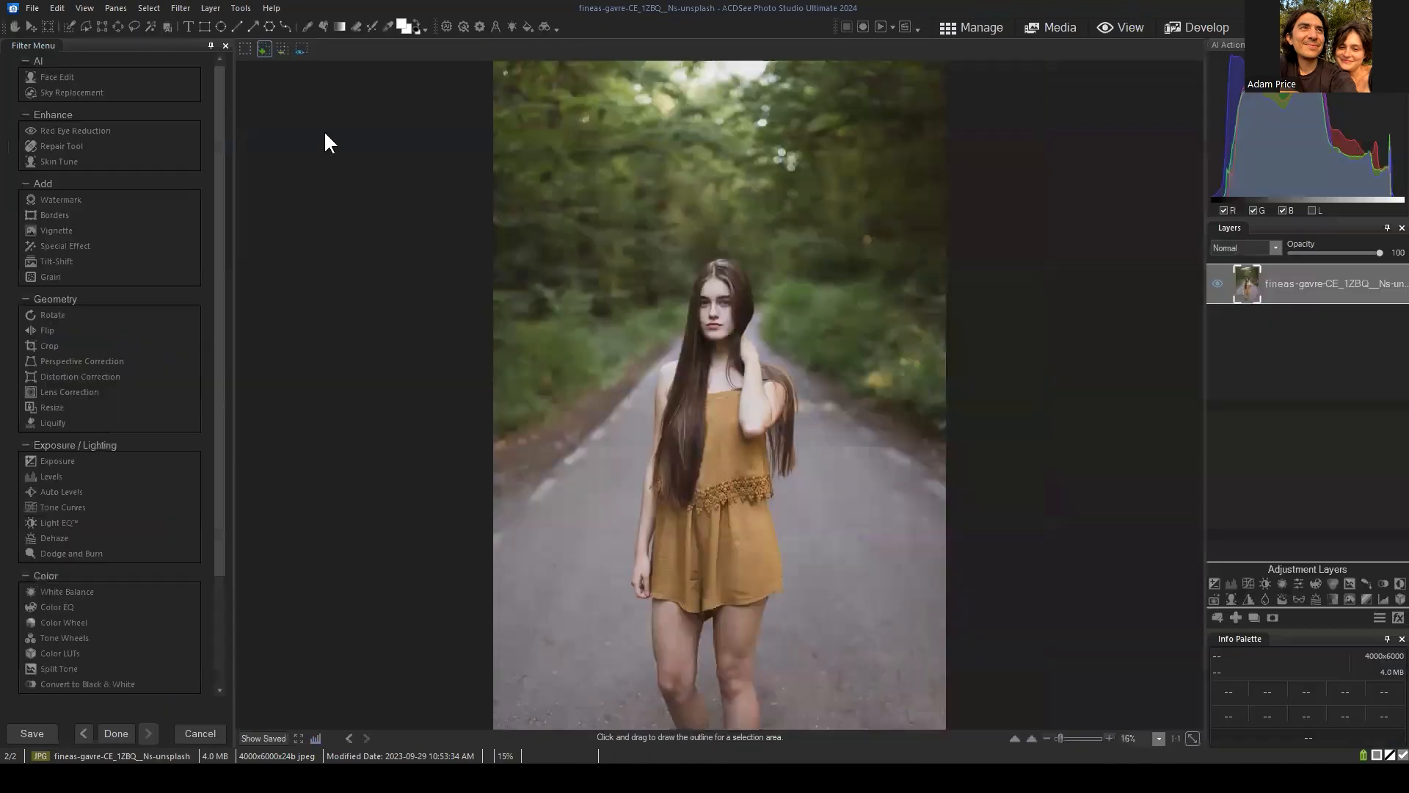
# Open the Luminance/Color Range selection to examine its controls, moving it off the photo, and cancel it.
pyautogui.click(149, 9)
pyautogui.click(224, 127)
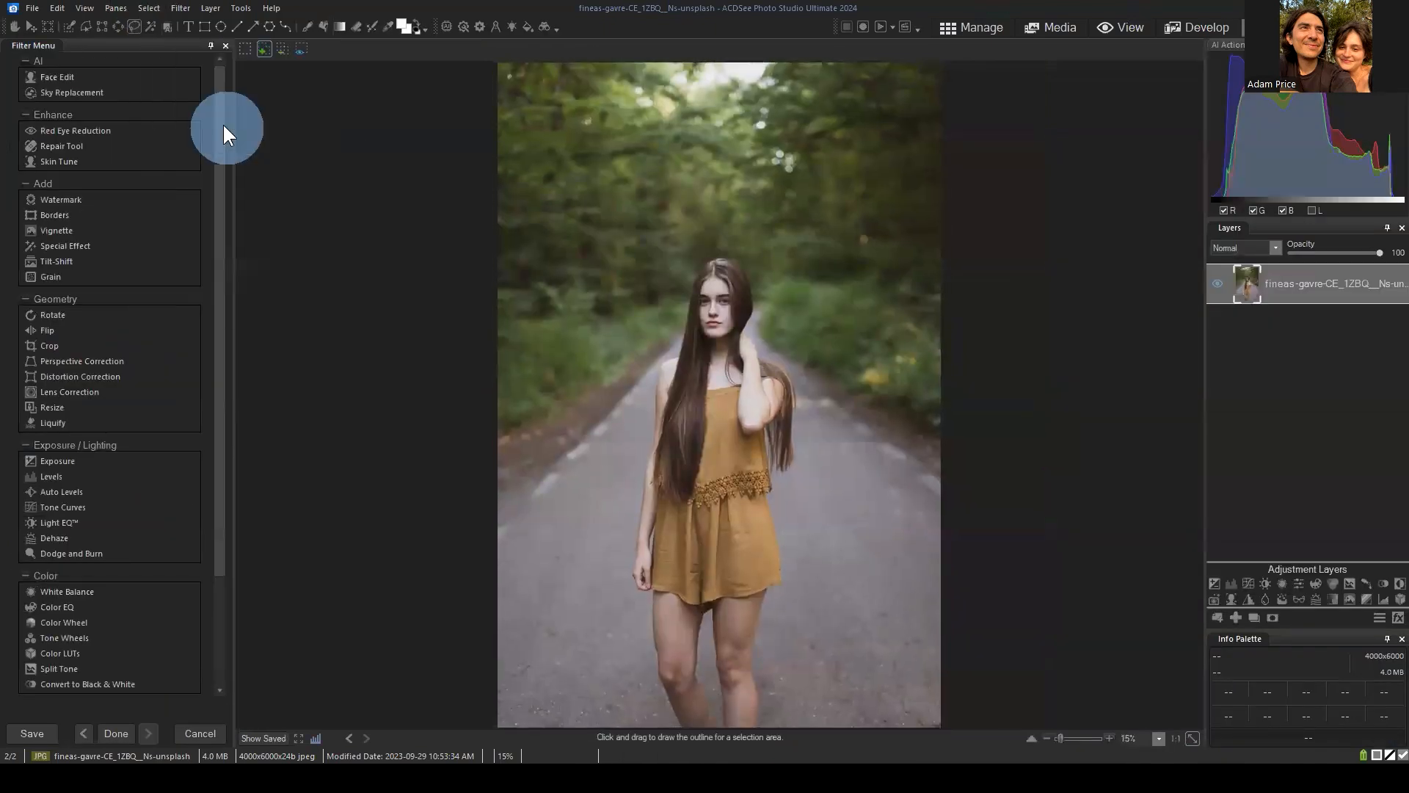
pyautogui.moveTo(687, 119); pyautogui.dragTo(358, 102)
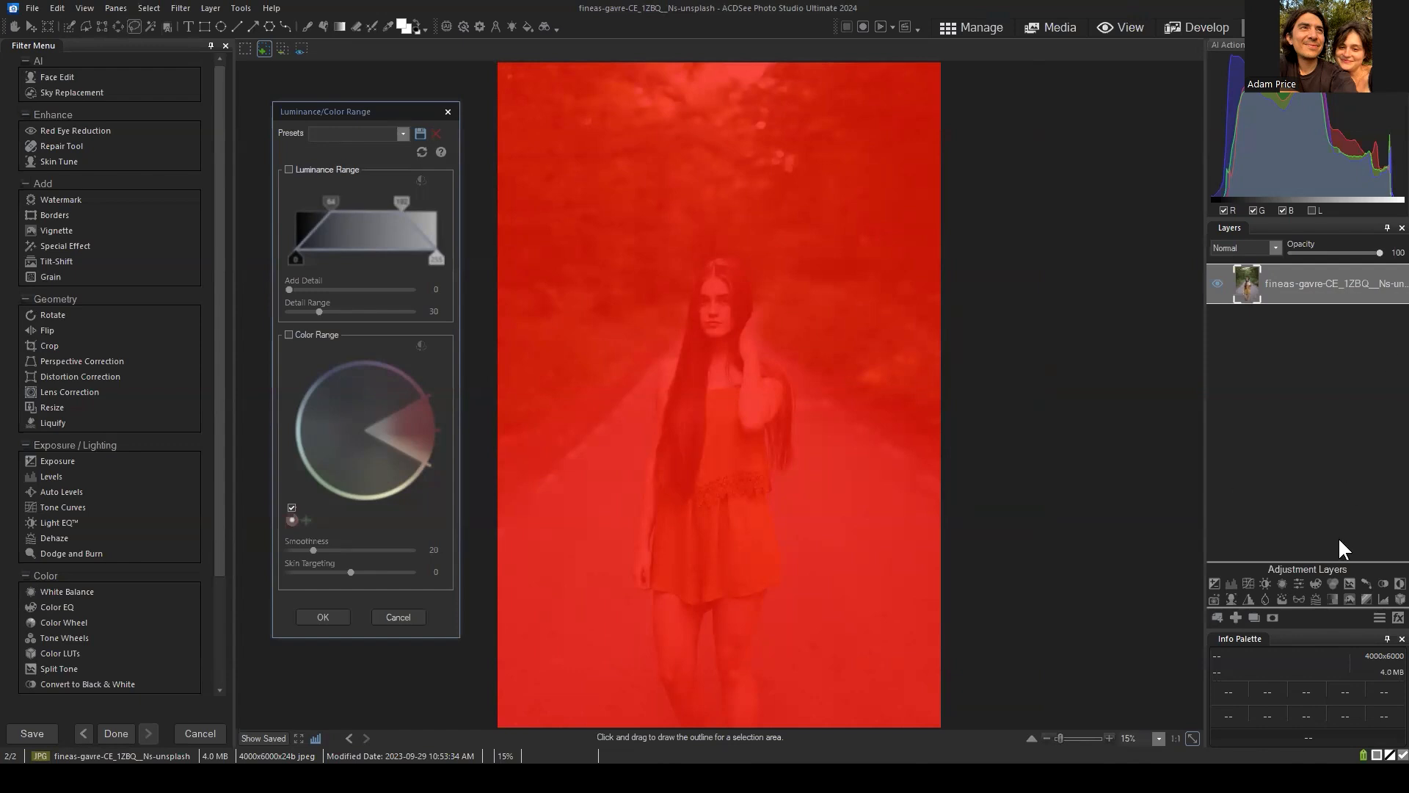
pyautogui.click(396, 617)
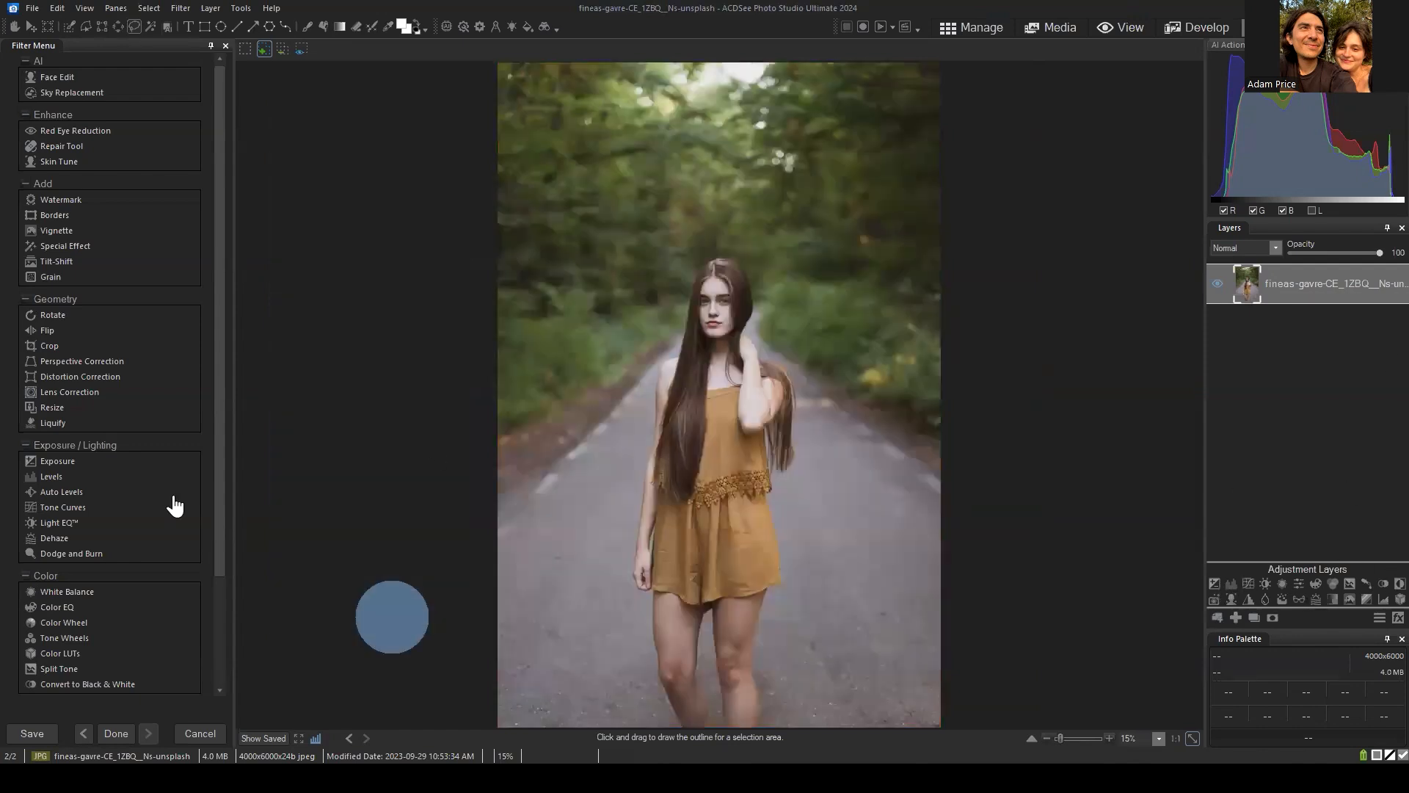
# Start the Color Wheel filter, check its Pixel Targeting option and try shifting the targeted red range.
pyautogui.click(60, 622)
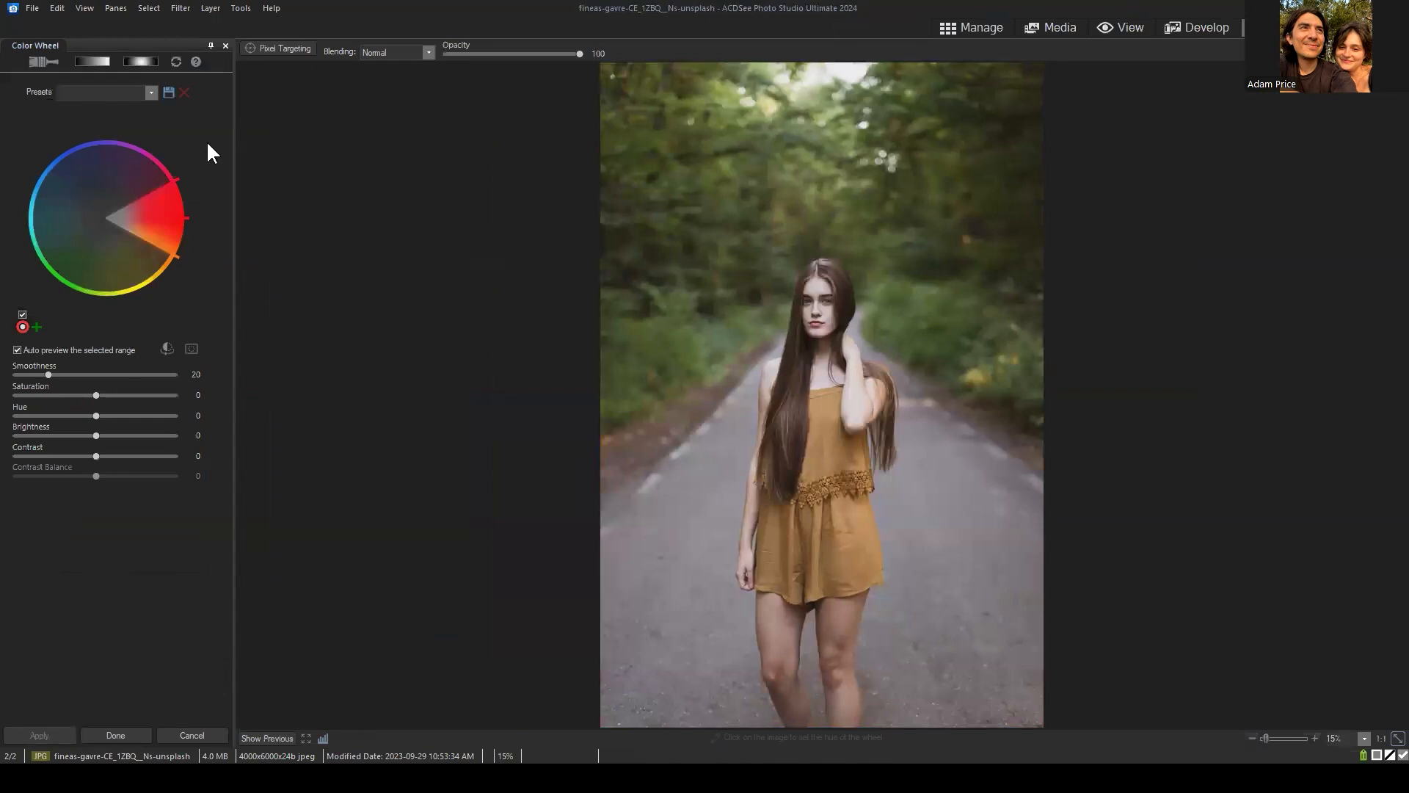
pyautogui.click(278, 49)
pyautogui.click(286, 49)
pyautogui.moveTo(148, 218)
pyautogui.mouseDown()
pyautogui.moveTo(149, 237)
pyautogui.moveTo(156, 224)
pyautogui.mouseUp()
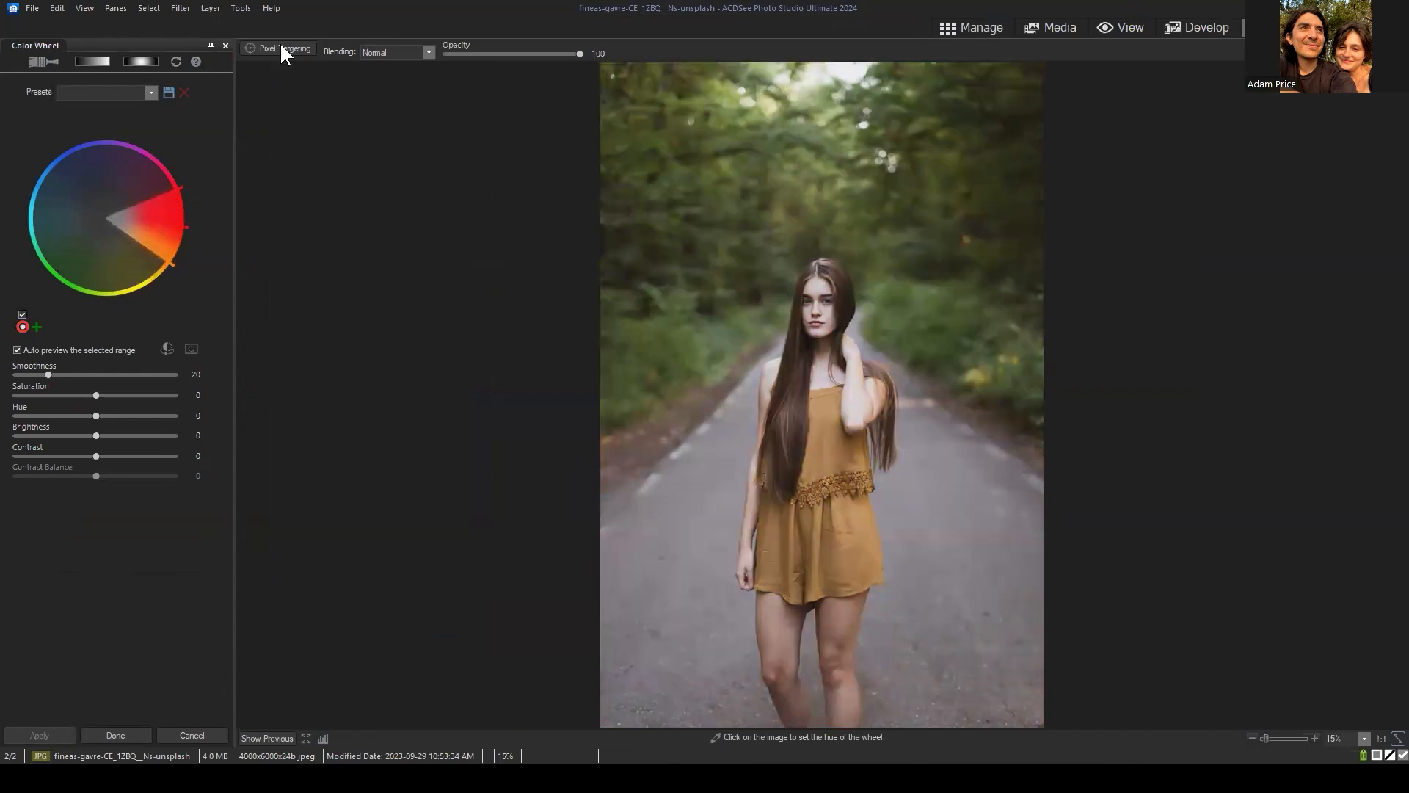
pyautogui.click(279, 48)
pyautogui.click(253, 48)
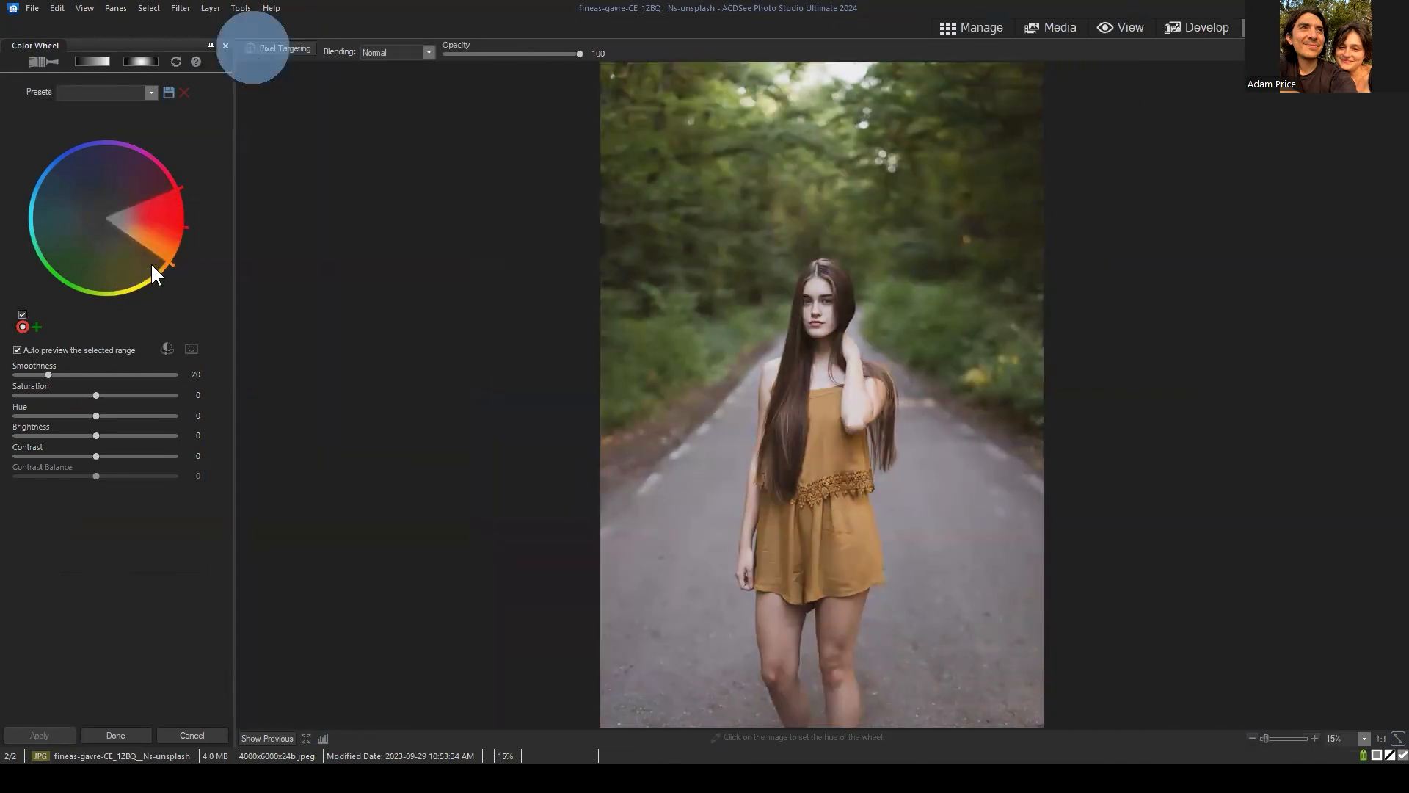
pyautogui.moveTo(165, 222); pyautogui.dragTo(197, 216)
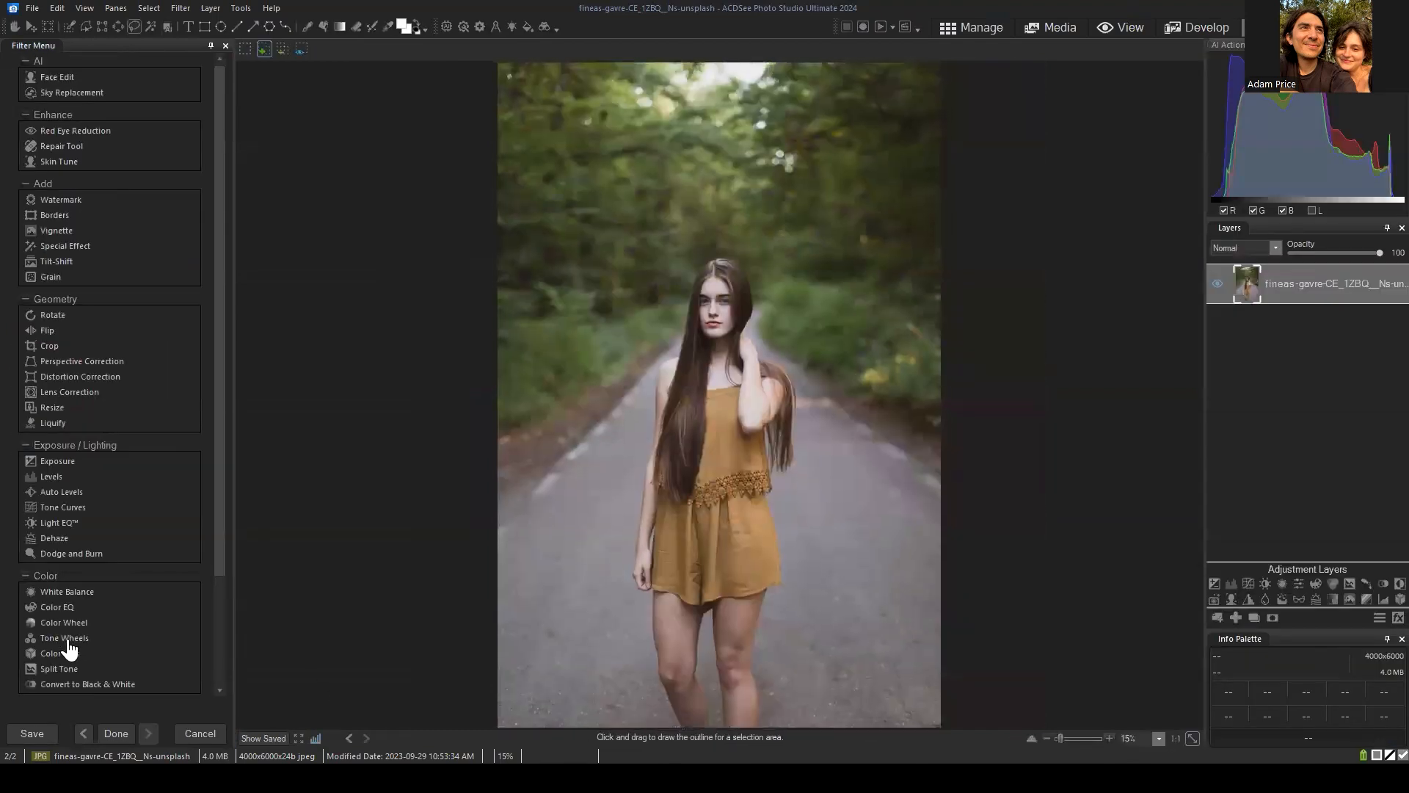
# Start the Tone Wheels filter, tint the highlights yellow-orange and raise the highlights' brightness.
pyautogui.click(67, 639)
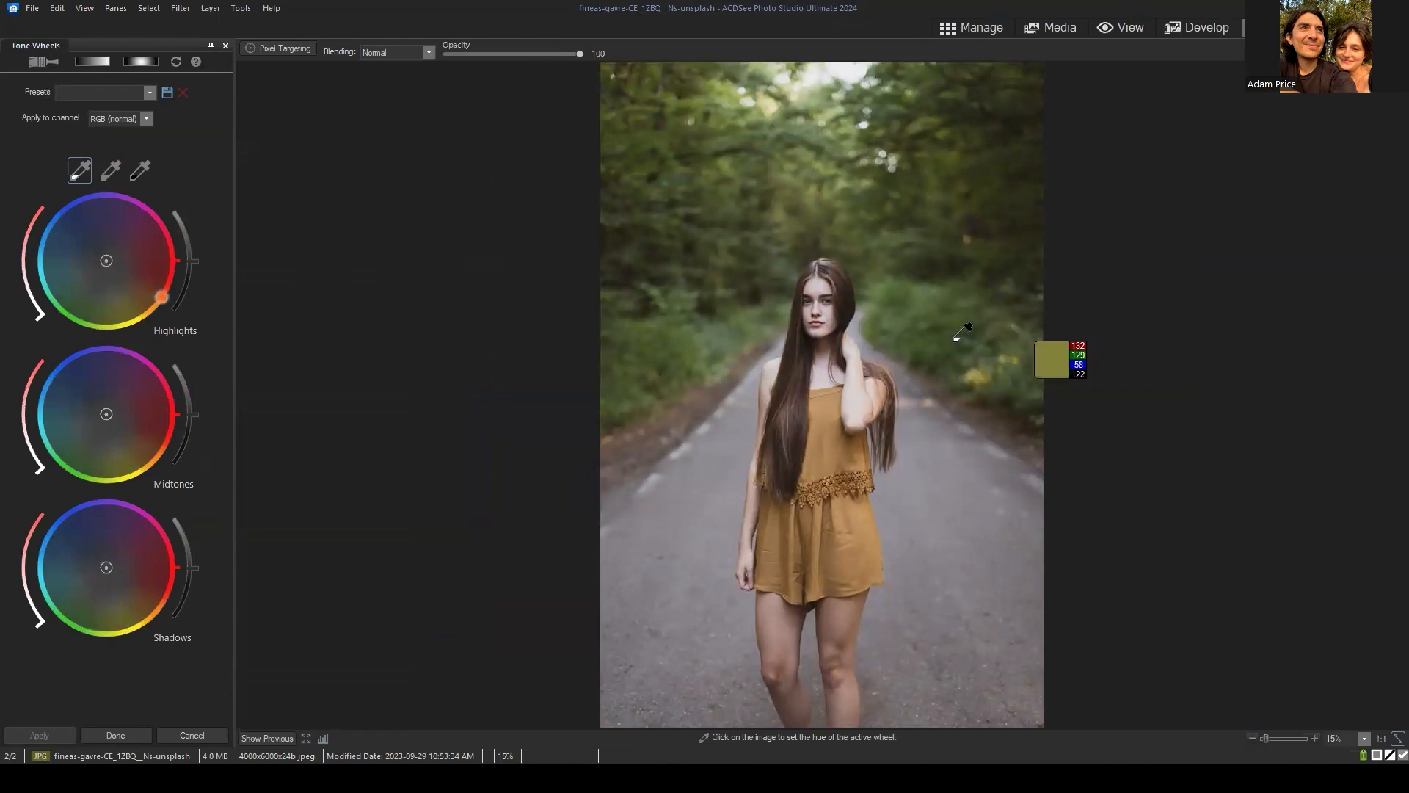
pyautogui.moveTo(108, 262); pyautogui.dragTo(149, 311)
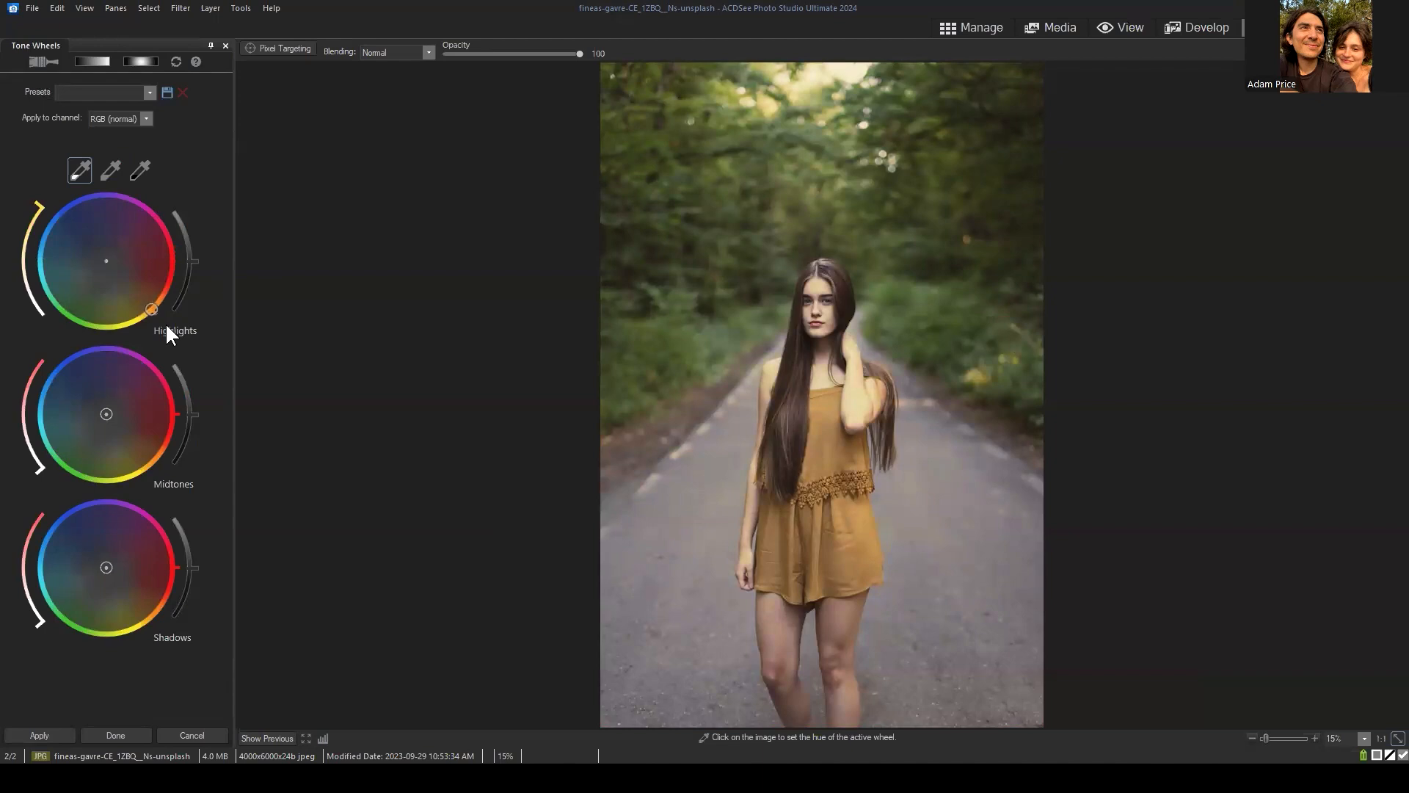
pyautogui.moveTo(37, 211)
pyautogui.mouseDown()
pyautogui.moveTo(22, 257)
pyautogui.moveTo(42, 375)
pyautogui.mouseUp()
pyautogui.hotkey('ctrl', 'z')
pyautogui.moveTo(190, 263); pyautogui.dragTo(195, 174)
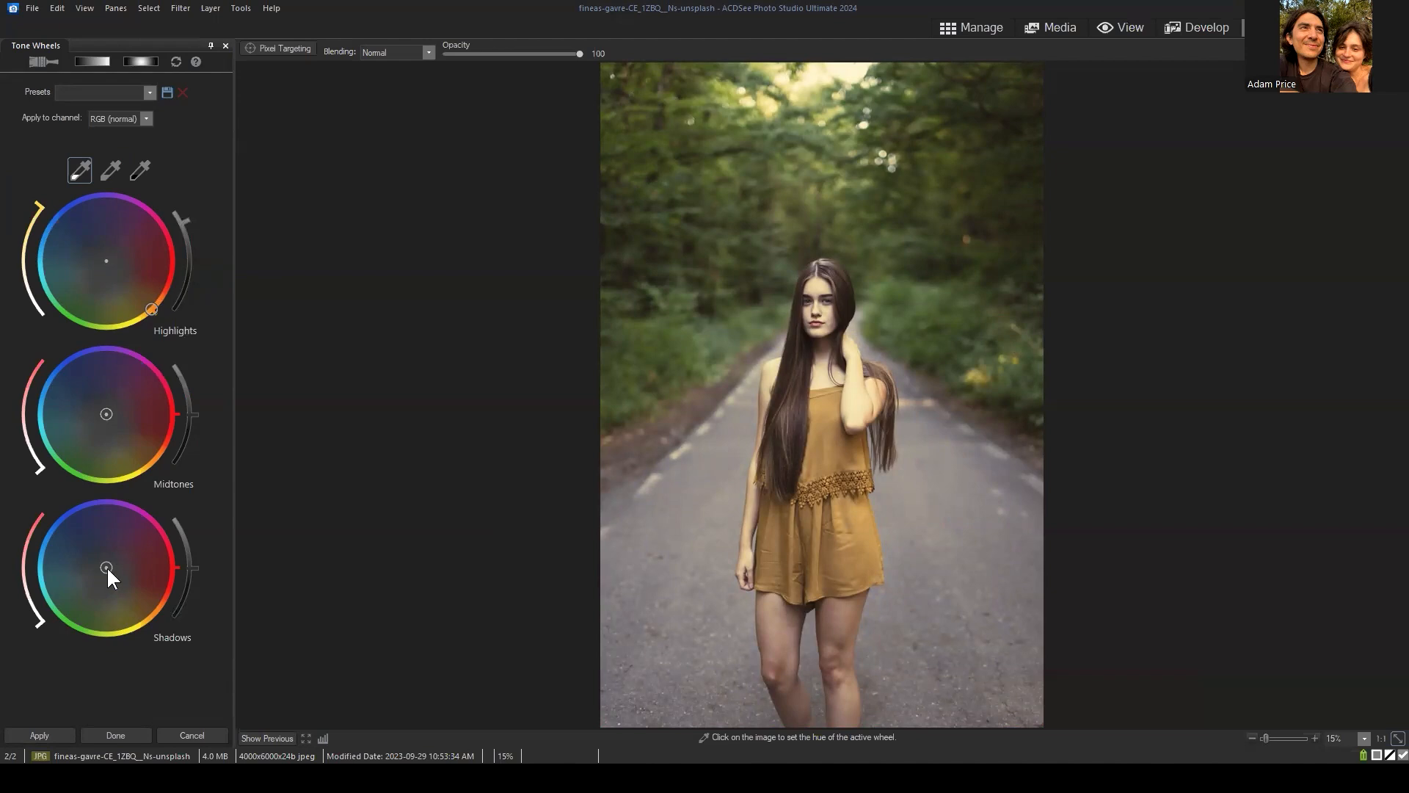
# Tint the shadows cyan in Tone Wheels and try adjusting the shadows' brightness and the midtones' color.
pyautogui.moveTo(108, 566); pyautogui.dragTo(3, 573)
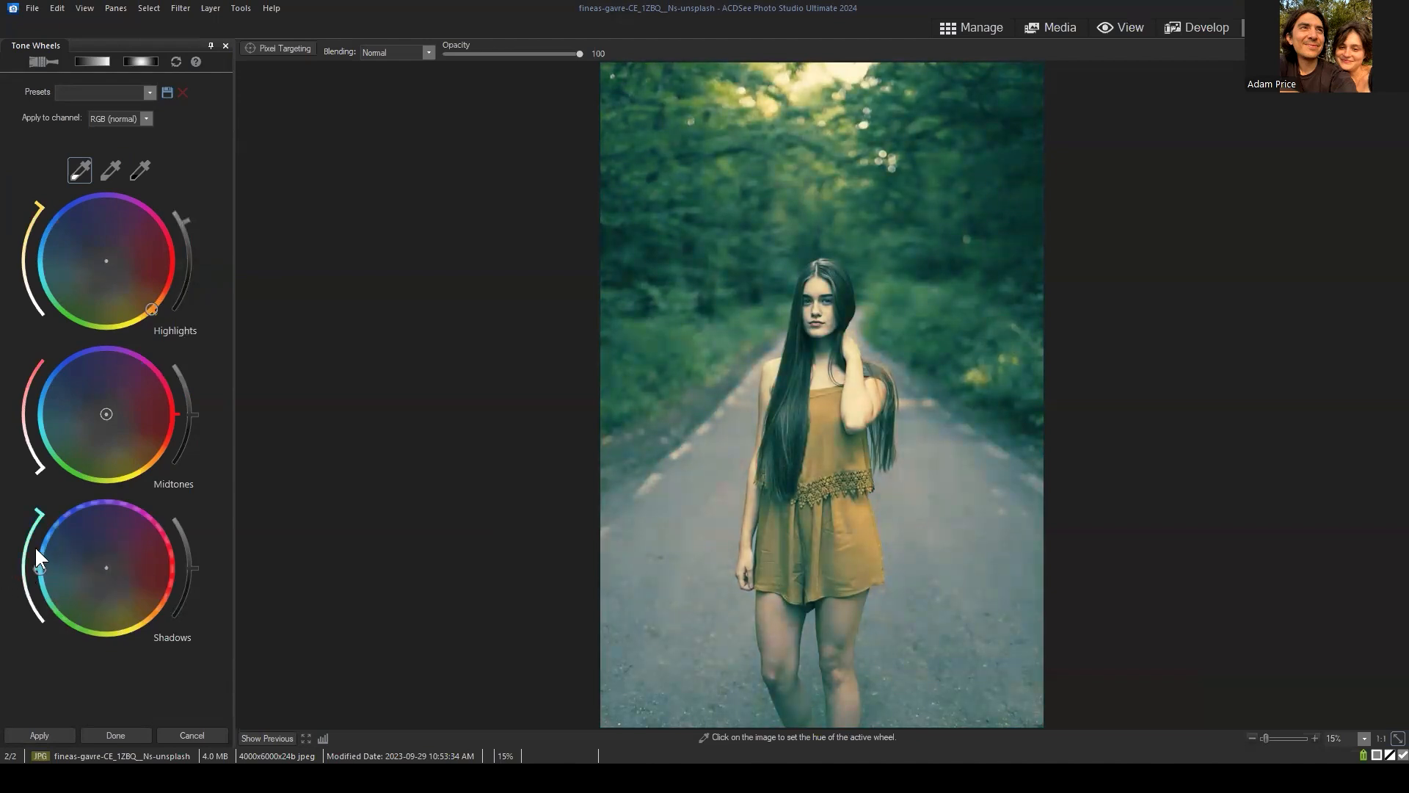
pyautogui.moveTo(200, 571); pyautogui.dragTo(168, 644)
pyautogui.moveTo(109, 412); pyautogui.dragTo(127, 404)
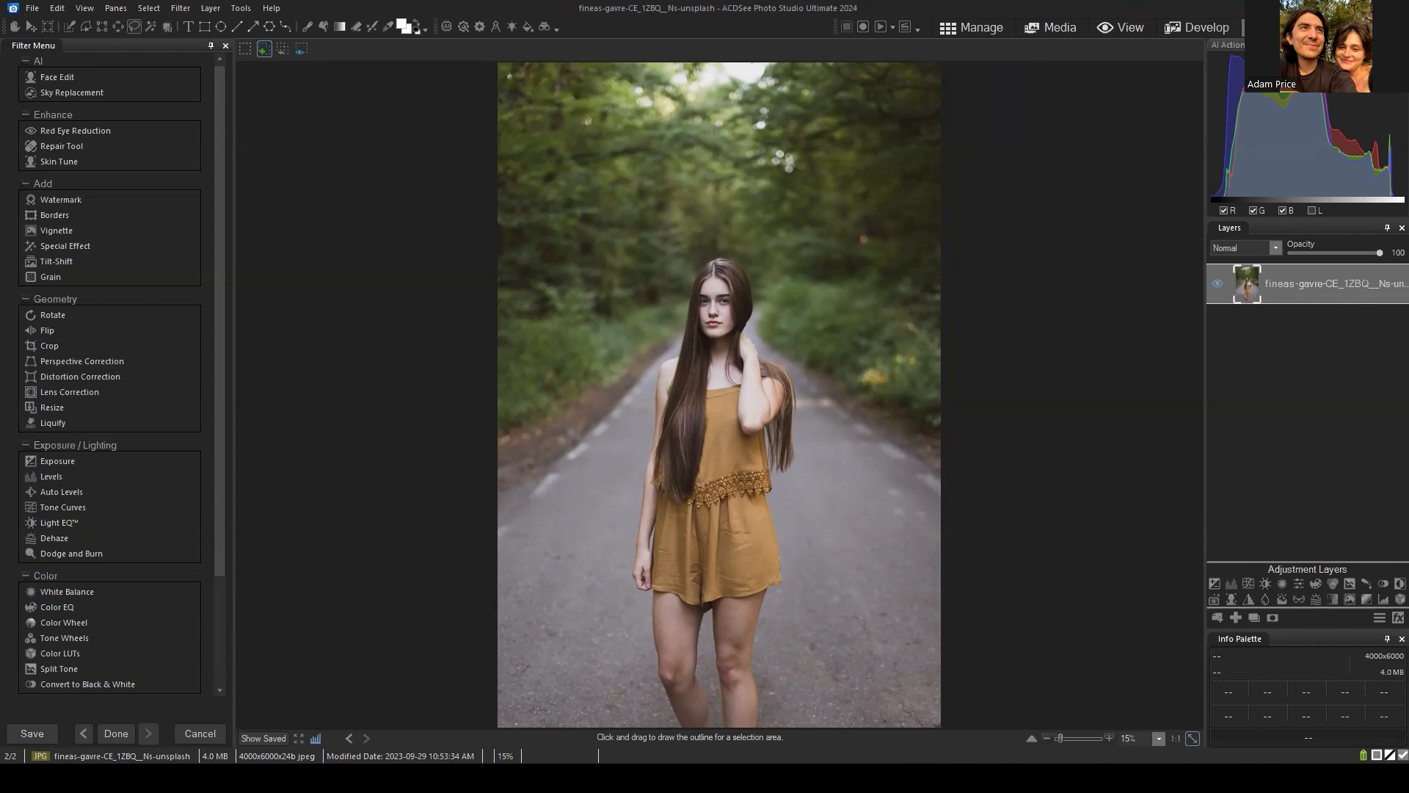
# Select the green foliage by color range with the Luminance/Color Range selection, and clear the selection.
pyautogui.click(148, 9)
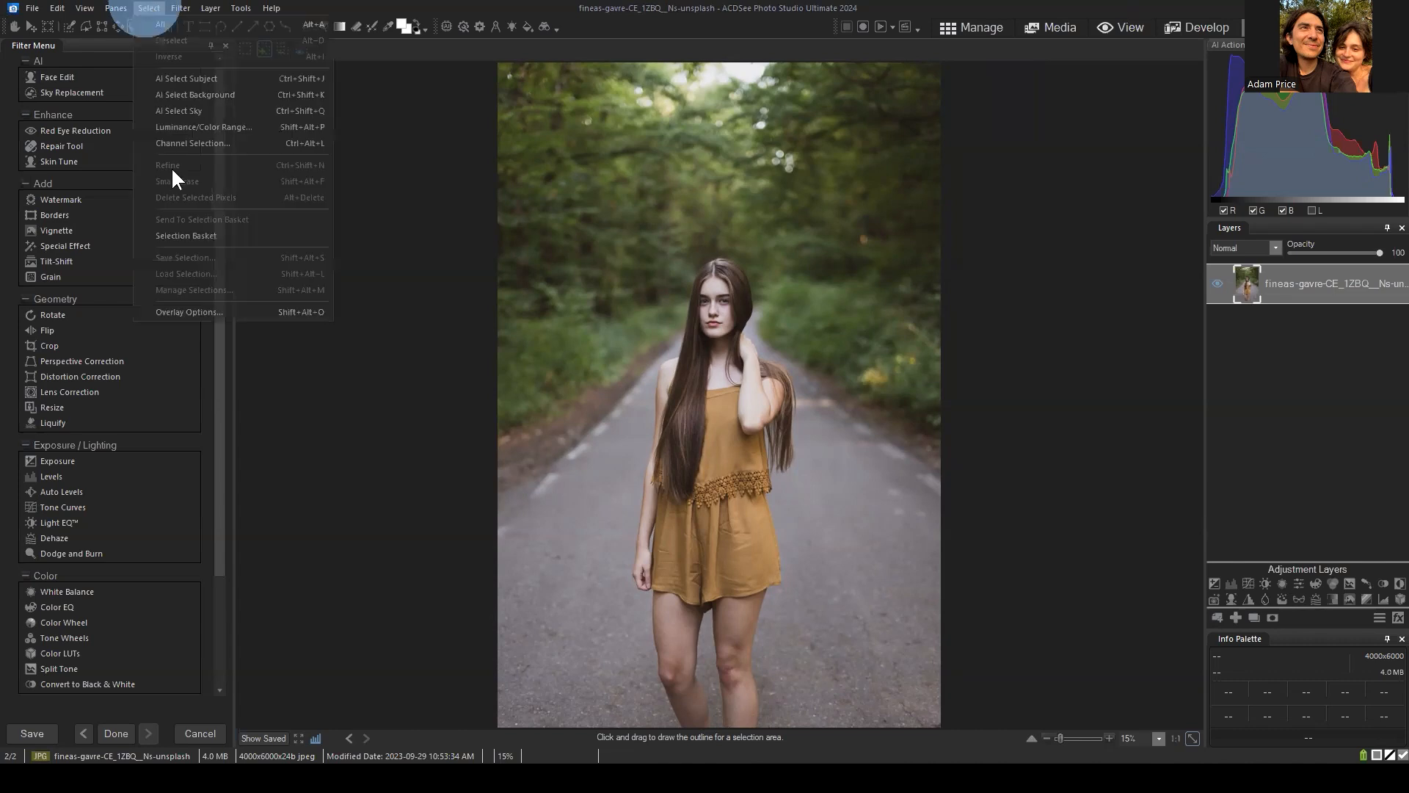
pyautogui.click(217, 126)
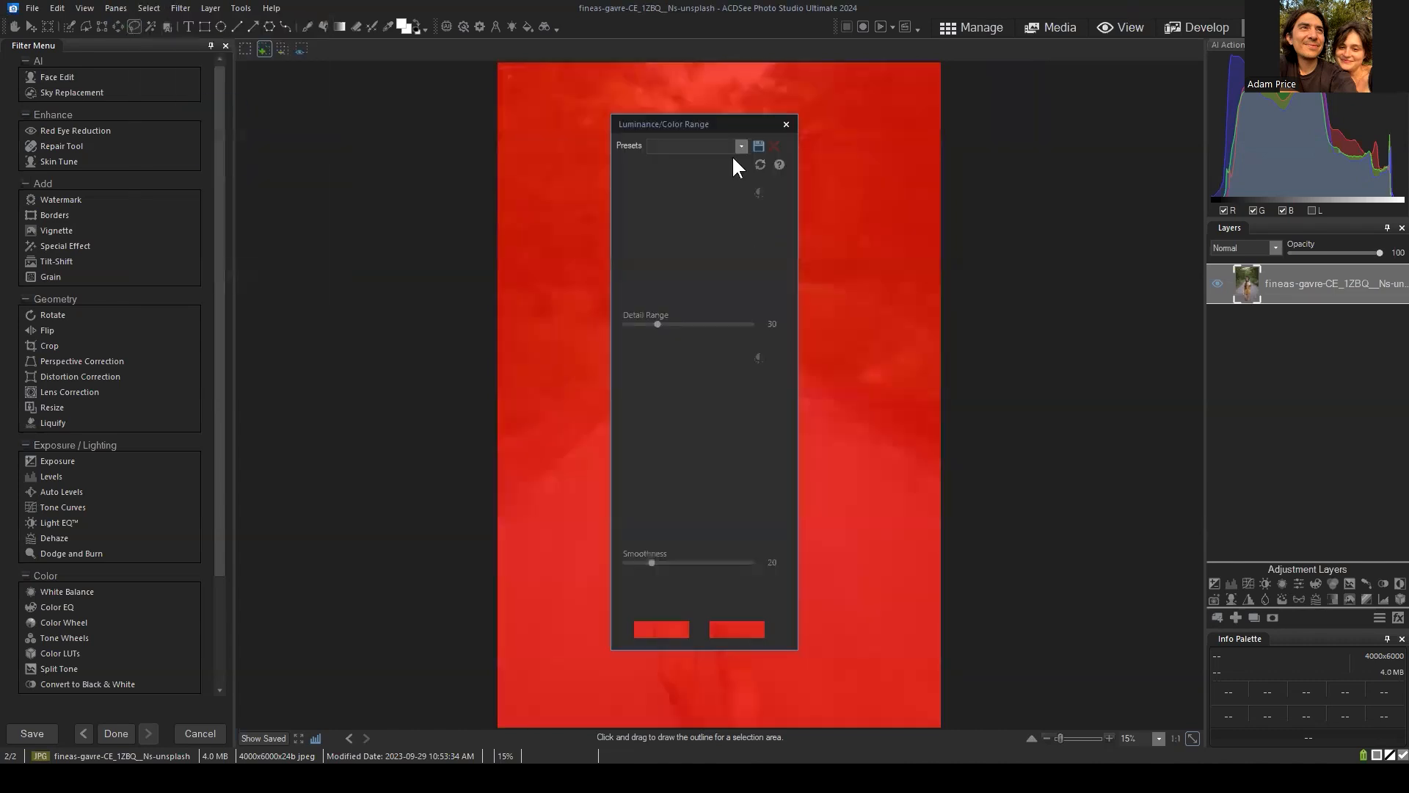
pyautogui.moveTo(708, 129); pyautogui.dragTo(1123, 119)
pyautogui.click(1042, 338)
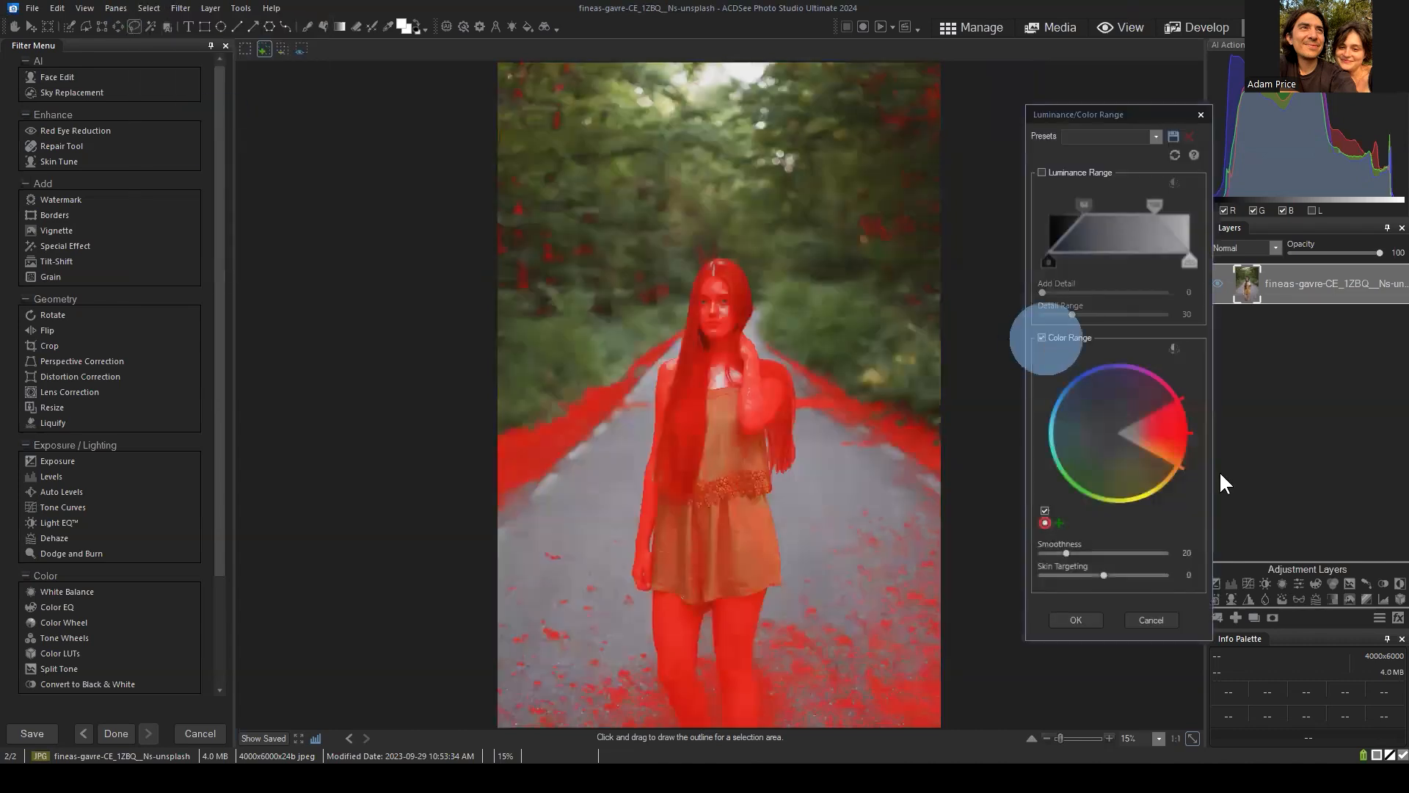
pyautogui.moveTo(1168, 431); pyautogui.dragTo(1147, 371)
pyautogui.moveTo(1094, 455)
pyautogui.mouseDown()
pyautogui.moveTo(1086, 419)
pyautogui.moveTo(1114, 446)
pyautogui.moveTo(1150, 408)
pyautogui.moveTo(1099, 411)
pyautogui.moveTo(1081, 450)
pyautogui.moveTo(1095, 453)
pyautogui.mouseUp()
pyautogui.click(1073, 619)
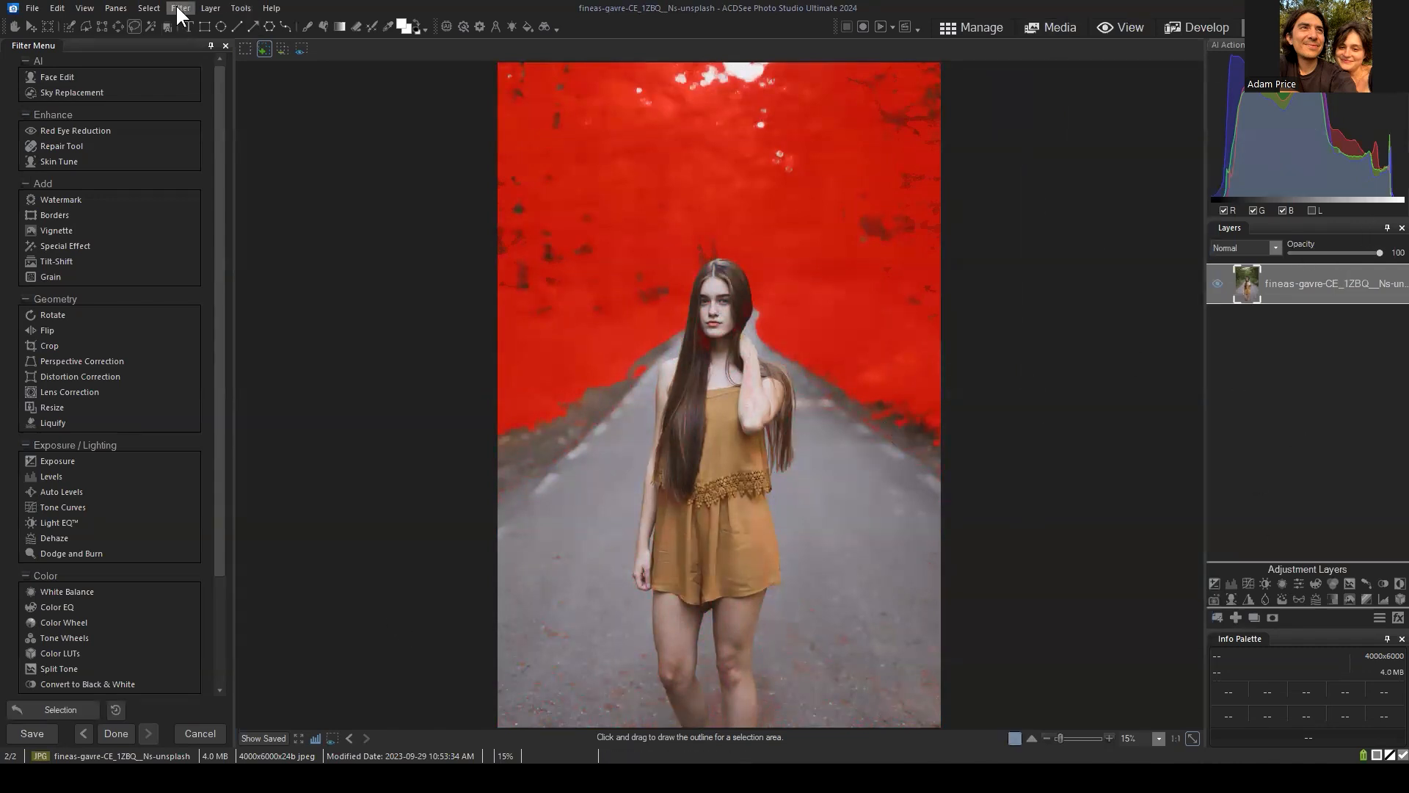
pyautogui.click(148, 8)
pyautogui.click(174, 44)
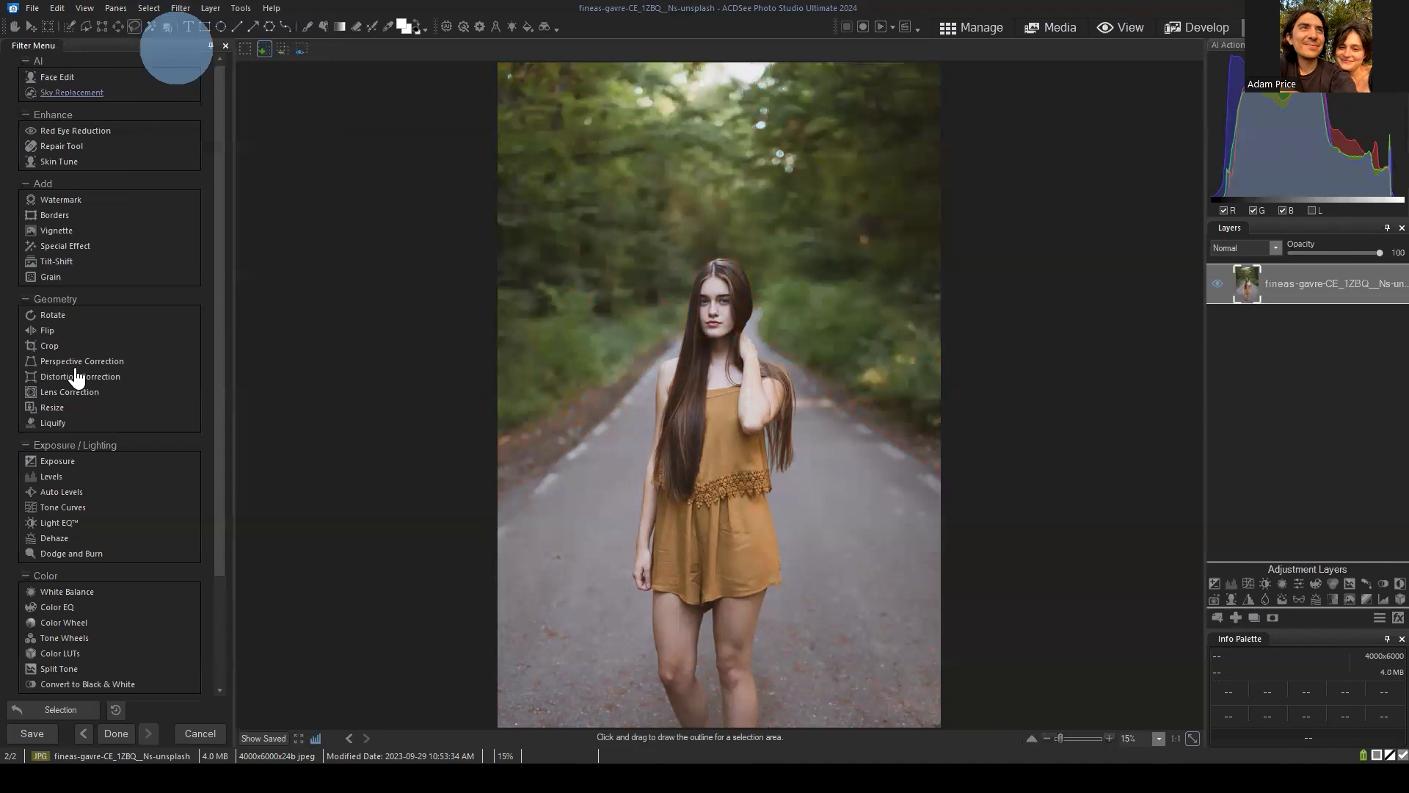
# Start the Color Wheel filter on the yellow-green range and enable a matching green Color Range in Pixel Targeting.
pyautogui.click(56, 615)
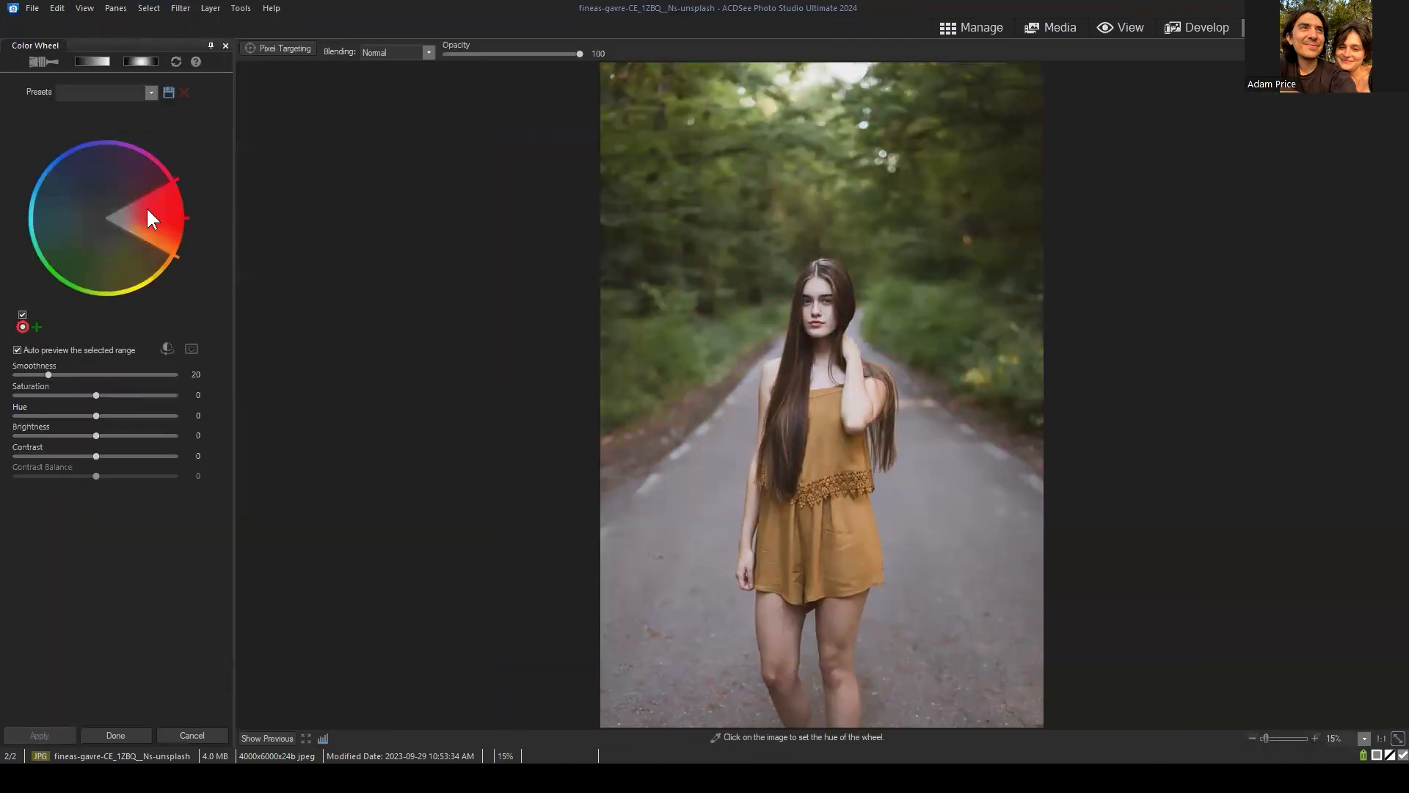
pyautogui.click(171, 211)
pyautogui.moveTo(171, 211); pyautogui.dragTo(90, 292)
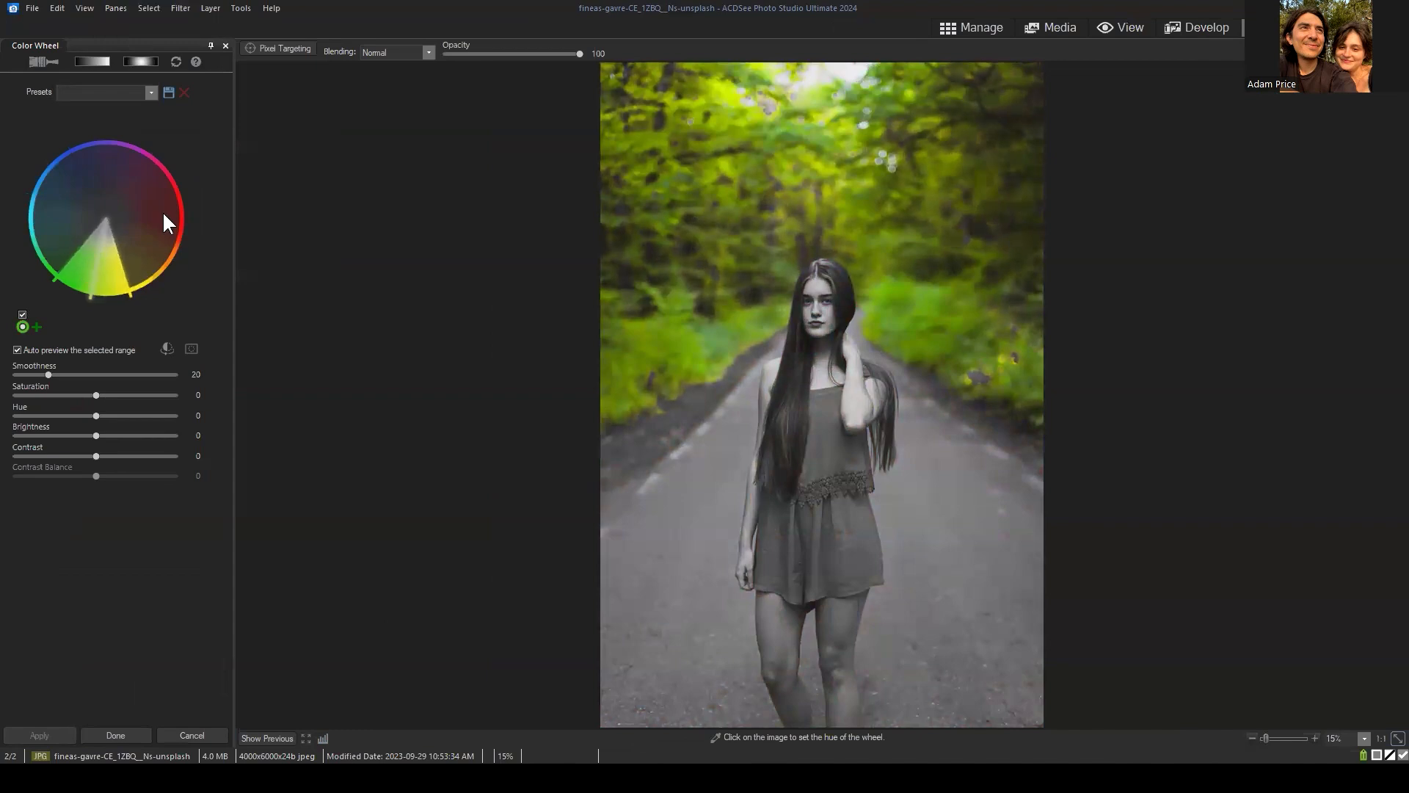
pyautogui.click(275, 51)
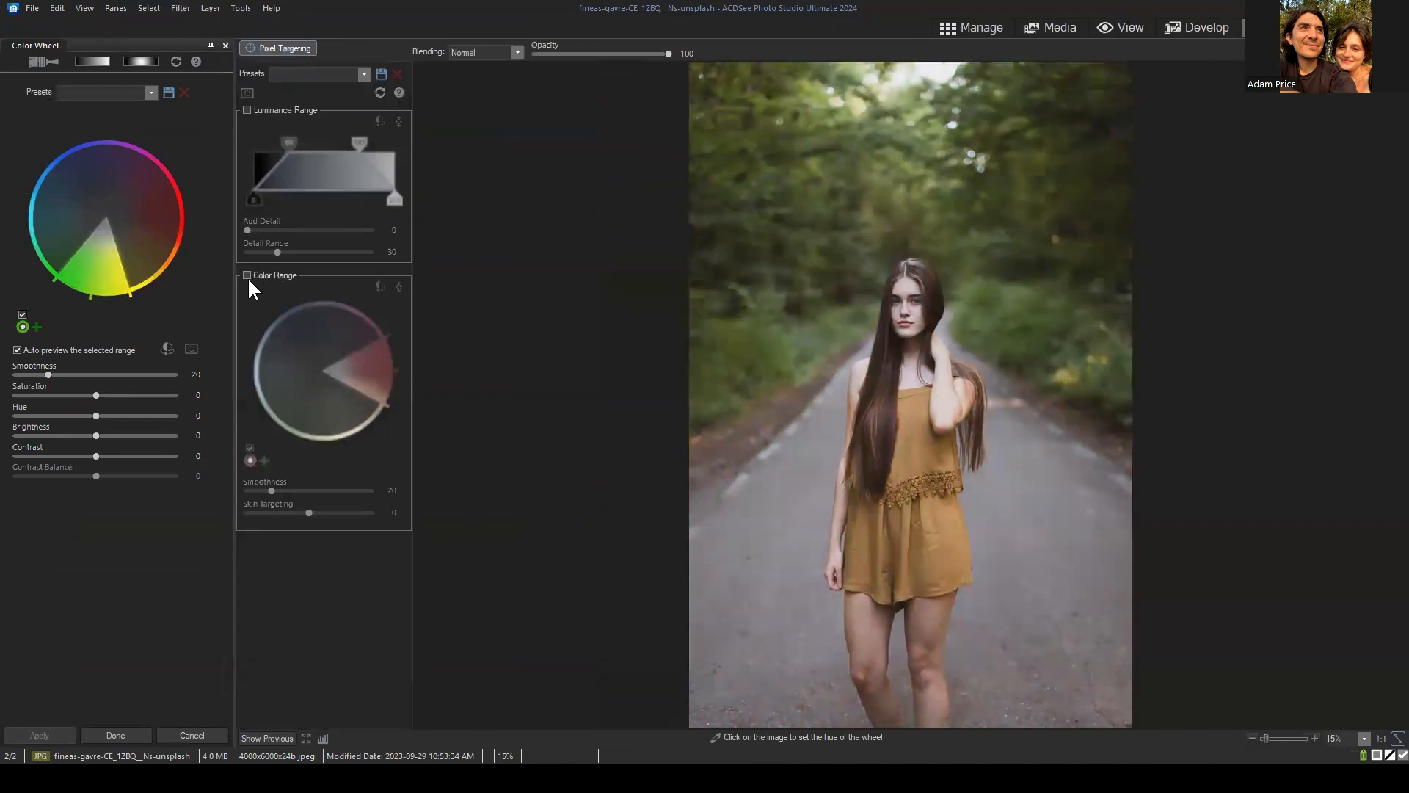
pyautogui.click(248, 275)
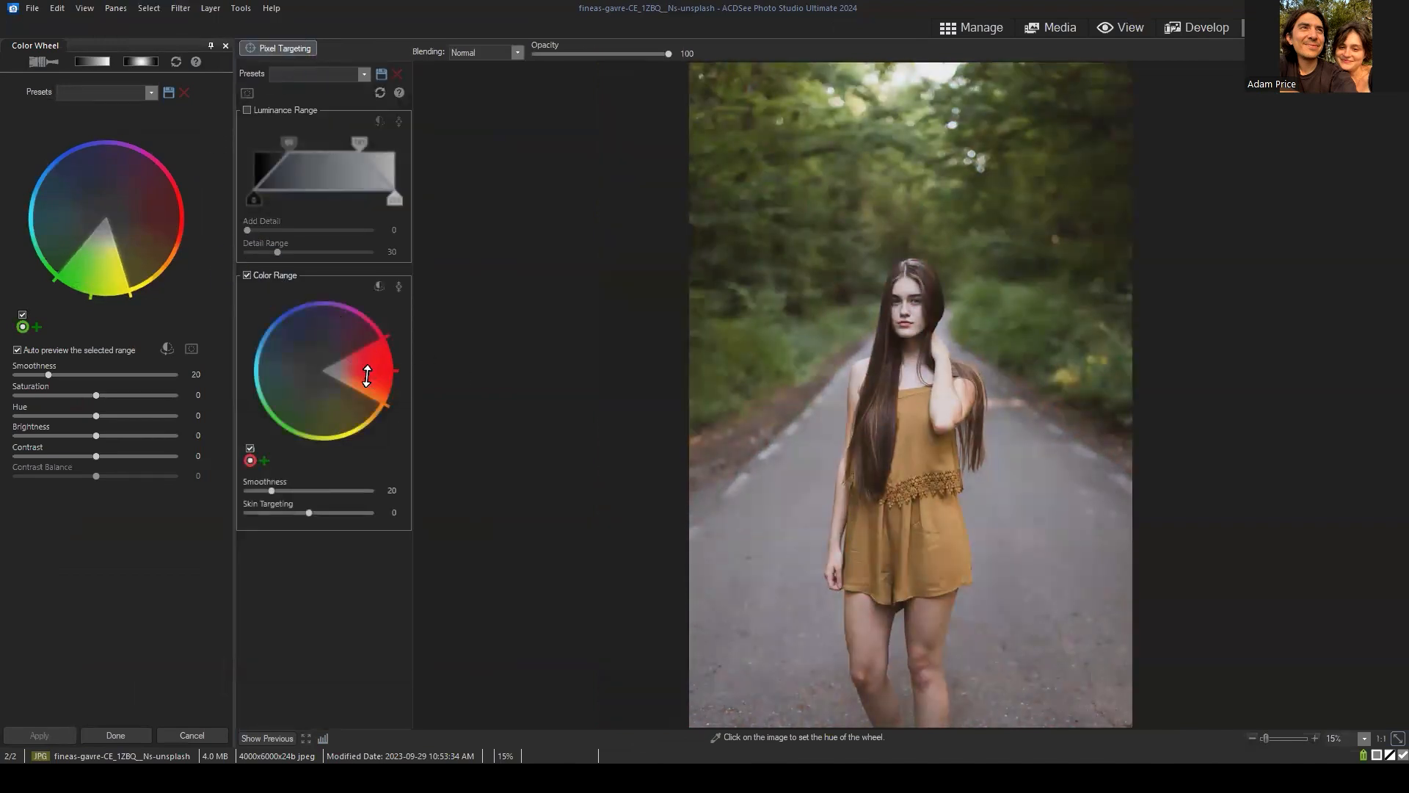
pyautogui.moveTo(369, 375); pyautogui.dragTo(298, 408)
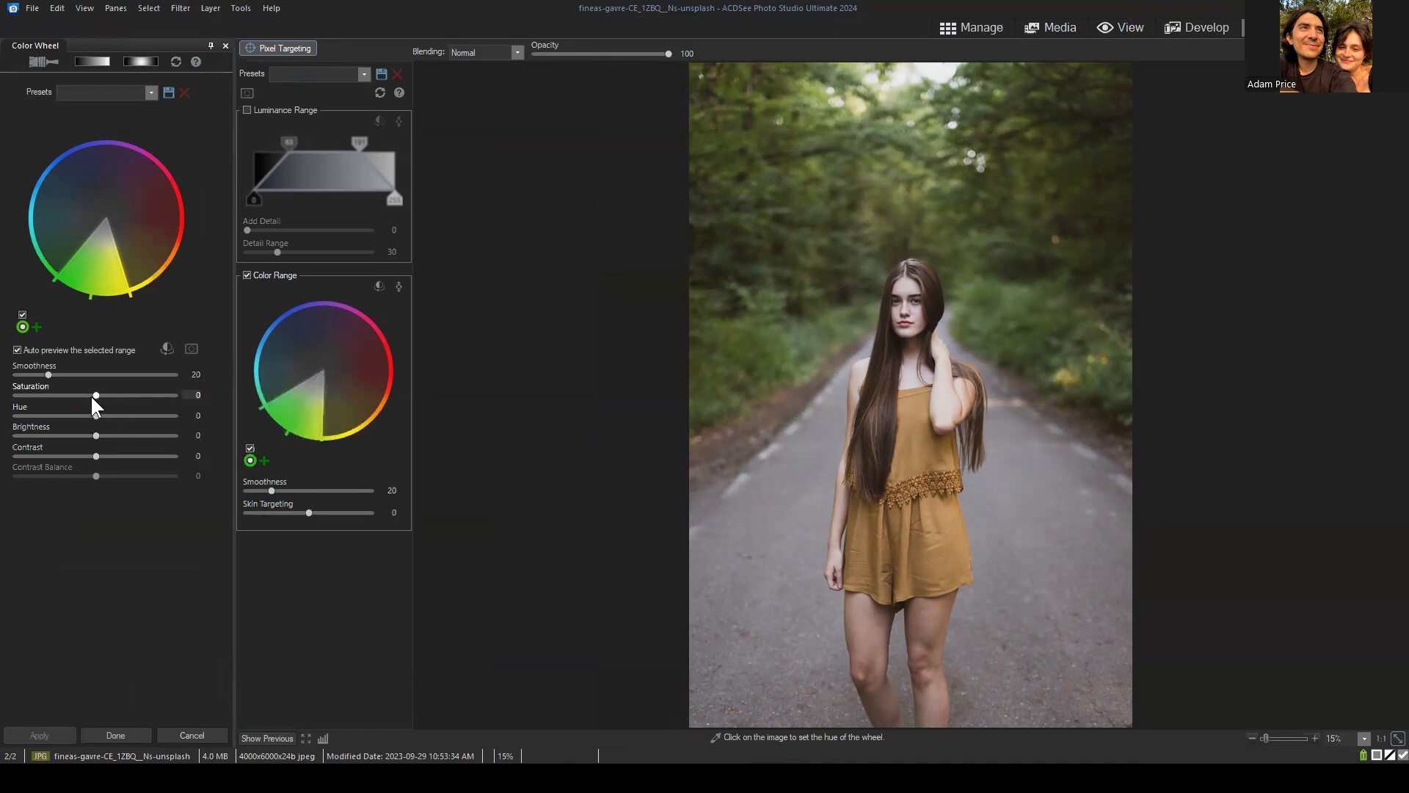
# Set the Color Wheel saturation to 100 and move the Pixel Targeting color range past cyan-green to red-orange.
pyautogui.moveTo(96, 395); pyautogui.dragTo(139, 395)
pyautogui.moveTo(224, 405); pyautogui.dragTo(227, 389)
pyautogui.moveTo(308, 405); pyautogui.dragTo(297, 385)
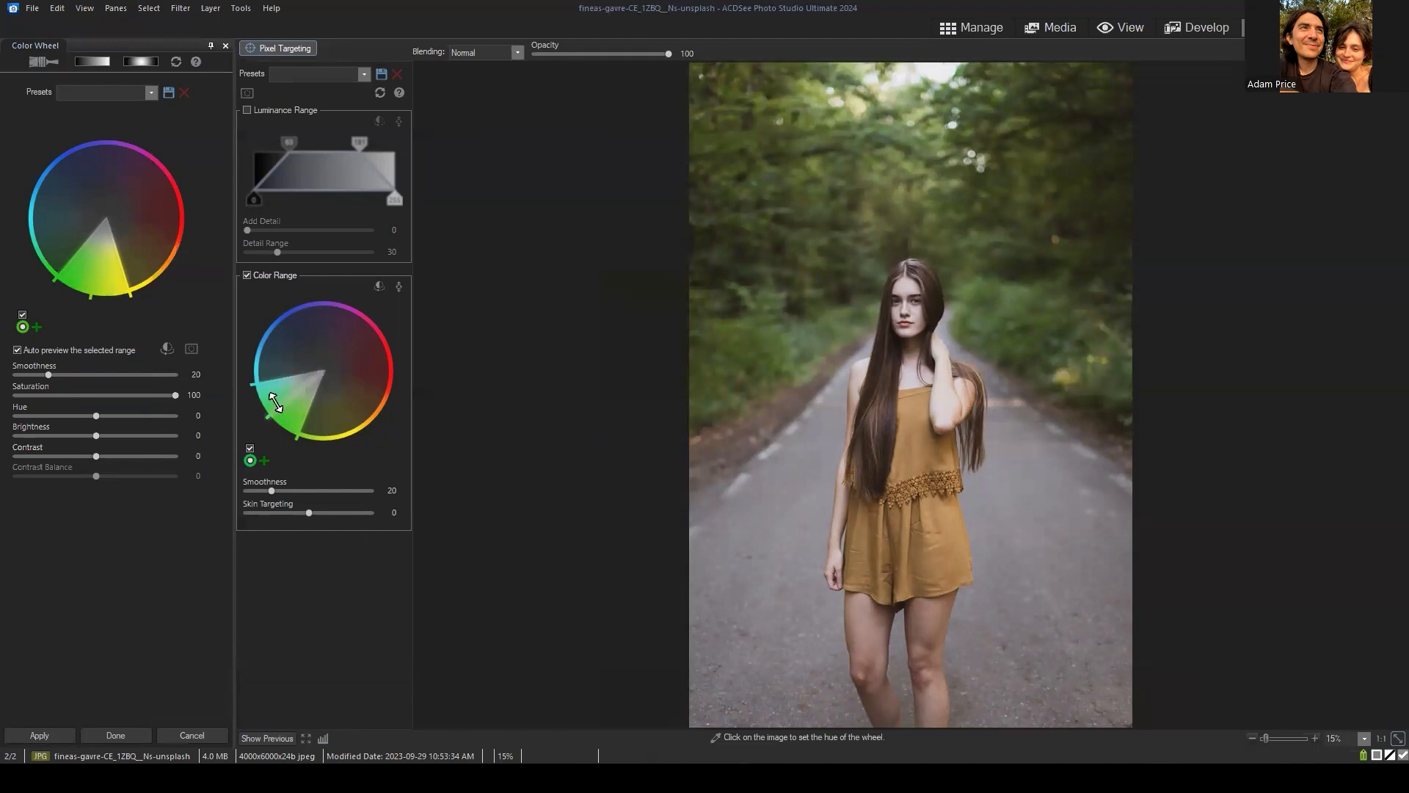
pyautogui.moveTo(312, 412); pyautogui.dragTo(365, 389)
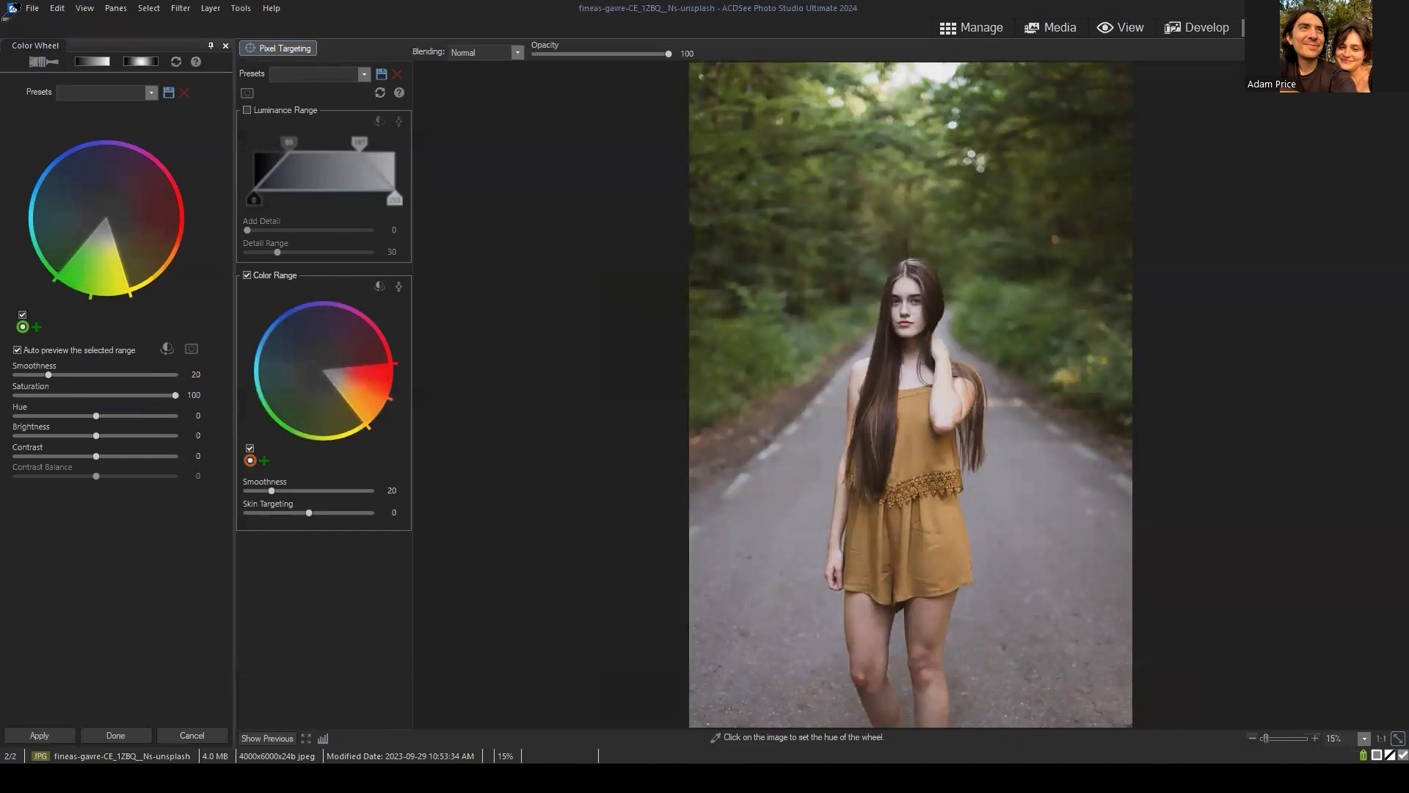
# Retarget the Color Wheel filter to the orange range, set its hue to 100, and shift the Pixel Targeting range towards red.
pyautogui.click(96, 263)
pyautogui.moveTo(135, 259); pyautogui.dragTo(148, 235)
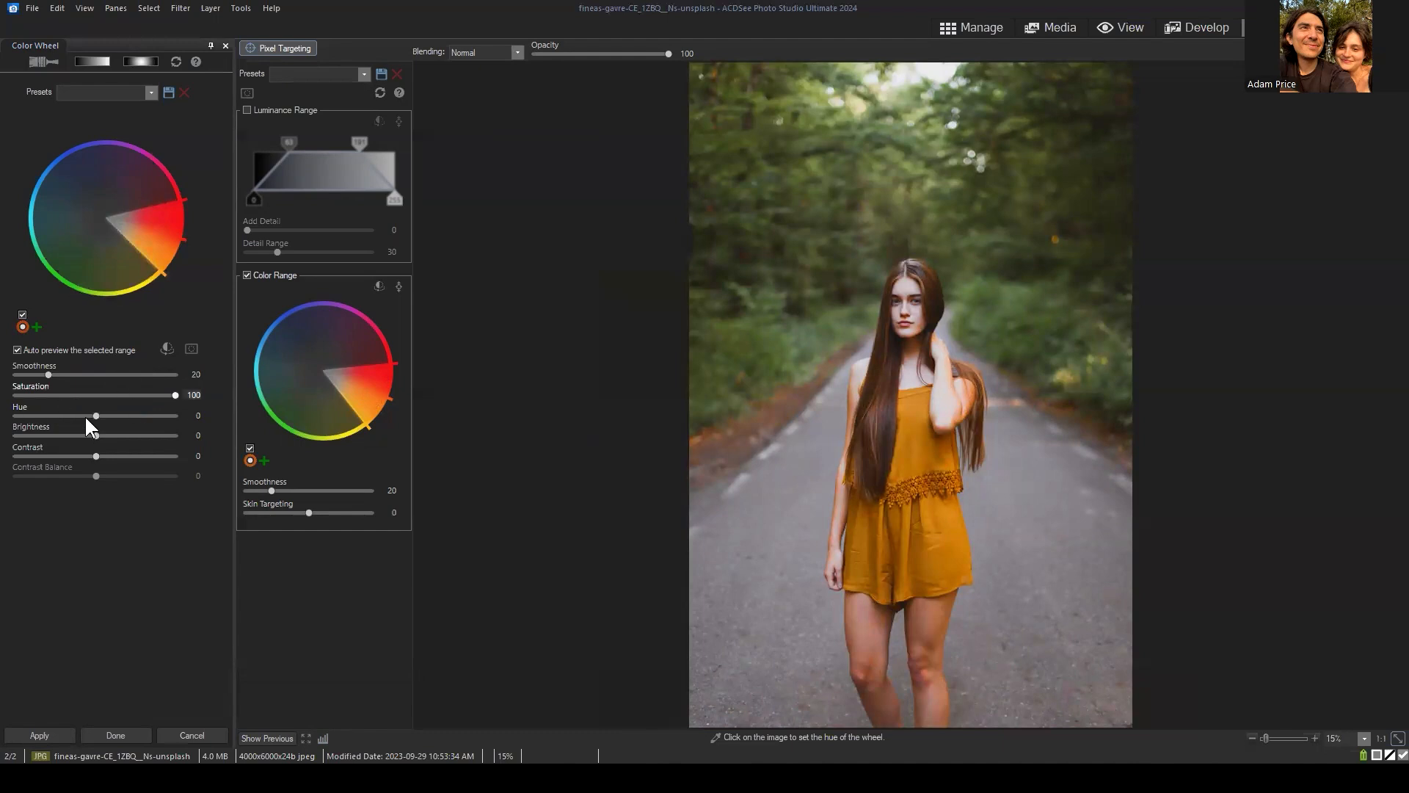
pyautogui.click(105, 414)
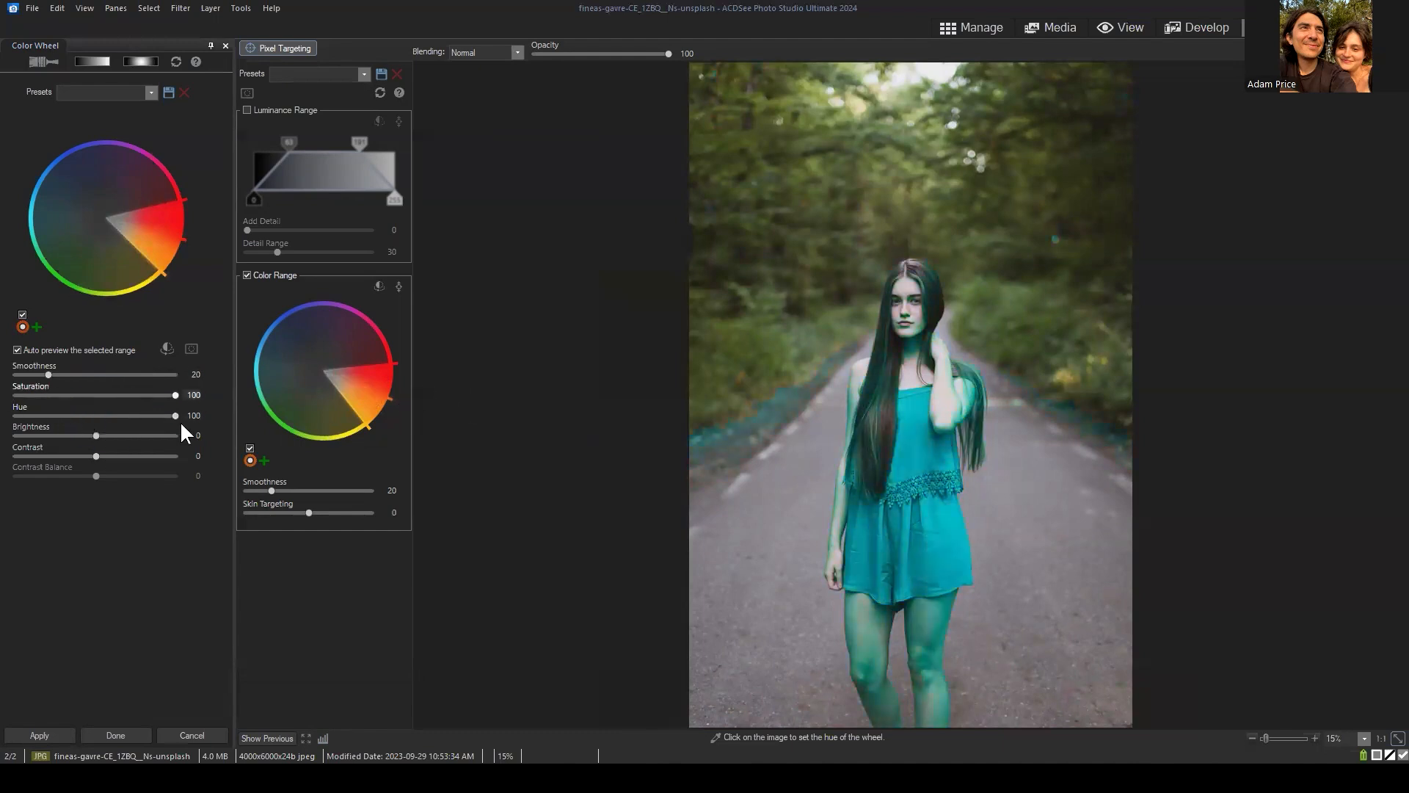
pyautogui.moveTo(145, 248)
pyautogui.mouseDown()
pyautogui.moveTo(77, 254)
pyautogui.moveTo(170, 231)
pyautogui.moveTo(141, 230)
pyautogui.mouseUp()
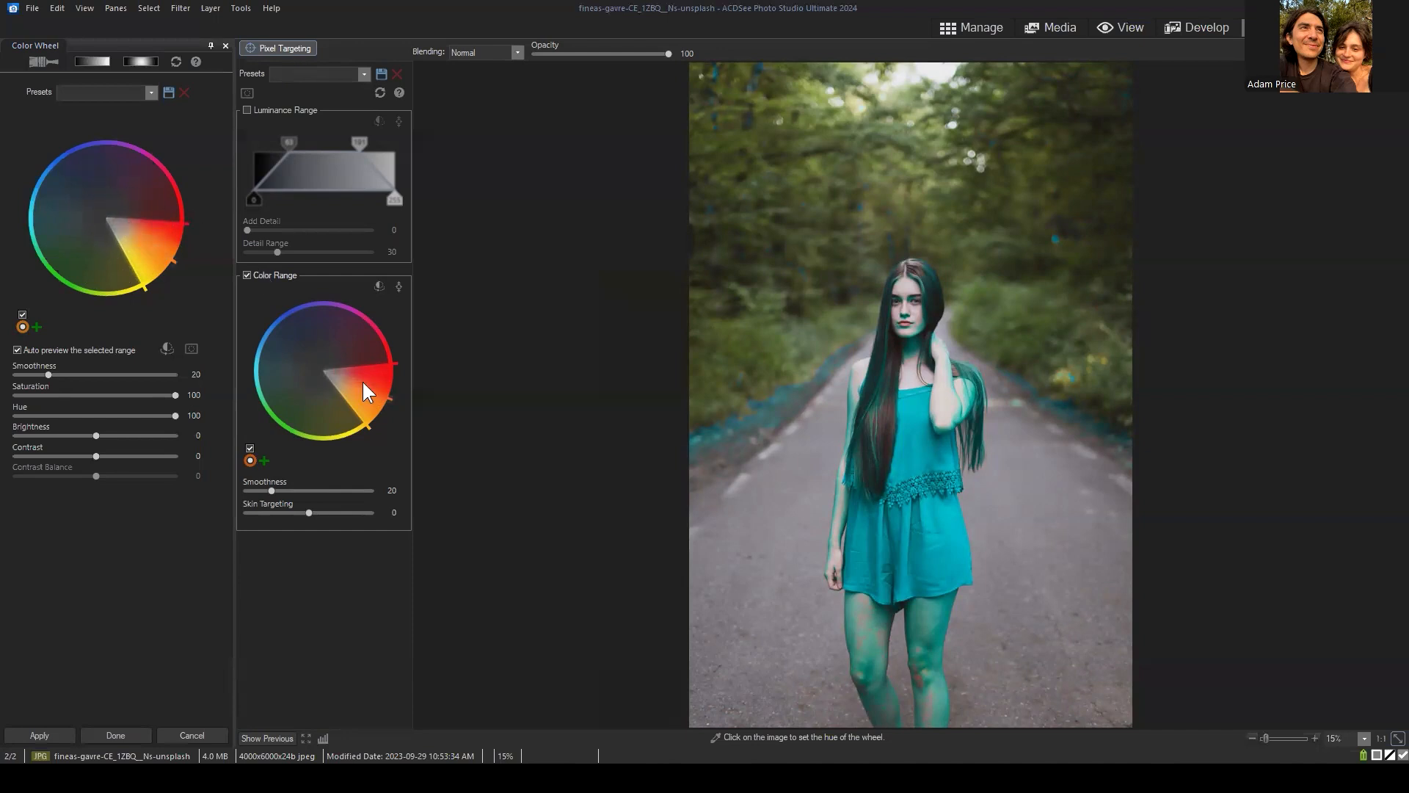
pyautogui.moveTo(356, 387)
pyautogui.mouseDown()
pyautogui.moveTo(316, 393)
pyautogui.moveTo(362, 384)
pyautogui.moveTo(351, 345)
pyautogui.moveTo(288, 400)
pyautogui.moveTo(294, 333)
pyautogui.moveTo(334, 370)
pyautogui.mouseUp()
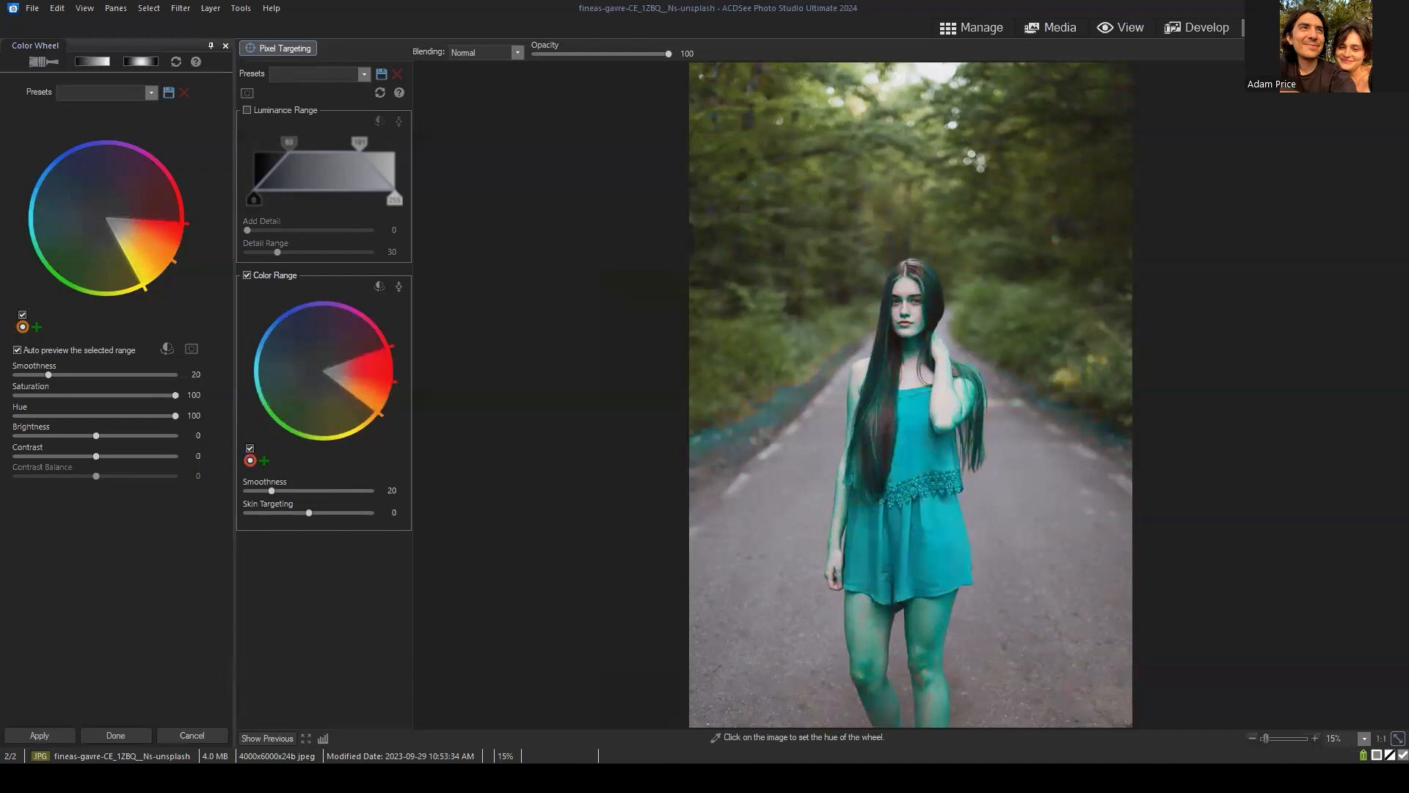